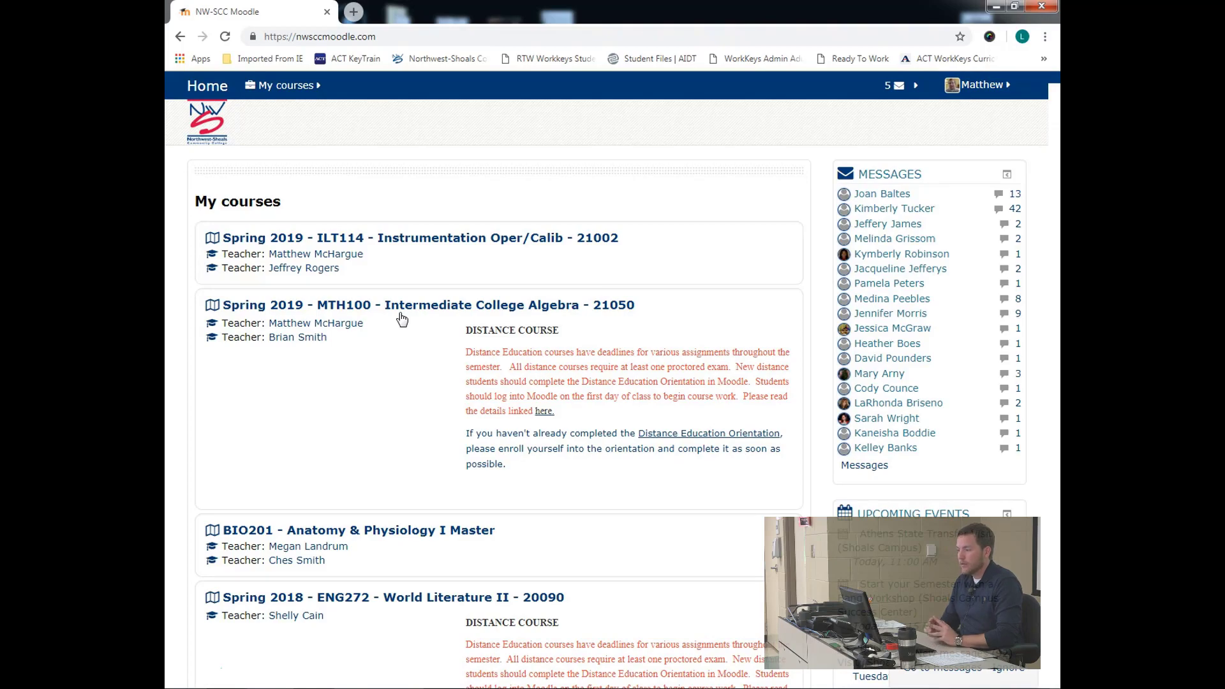
- Search the course list page for the word "template"
{"action": "mouse_move", "coordinate": [1055, 85]}
{"action": "left_mouse_down"}
{"action": "mouse_move", "coordinate": [1049, 226]}
{"action": "mouse_move", "coordinate": [1055, 89]}
{"action": "left_mouse_up"}
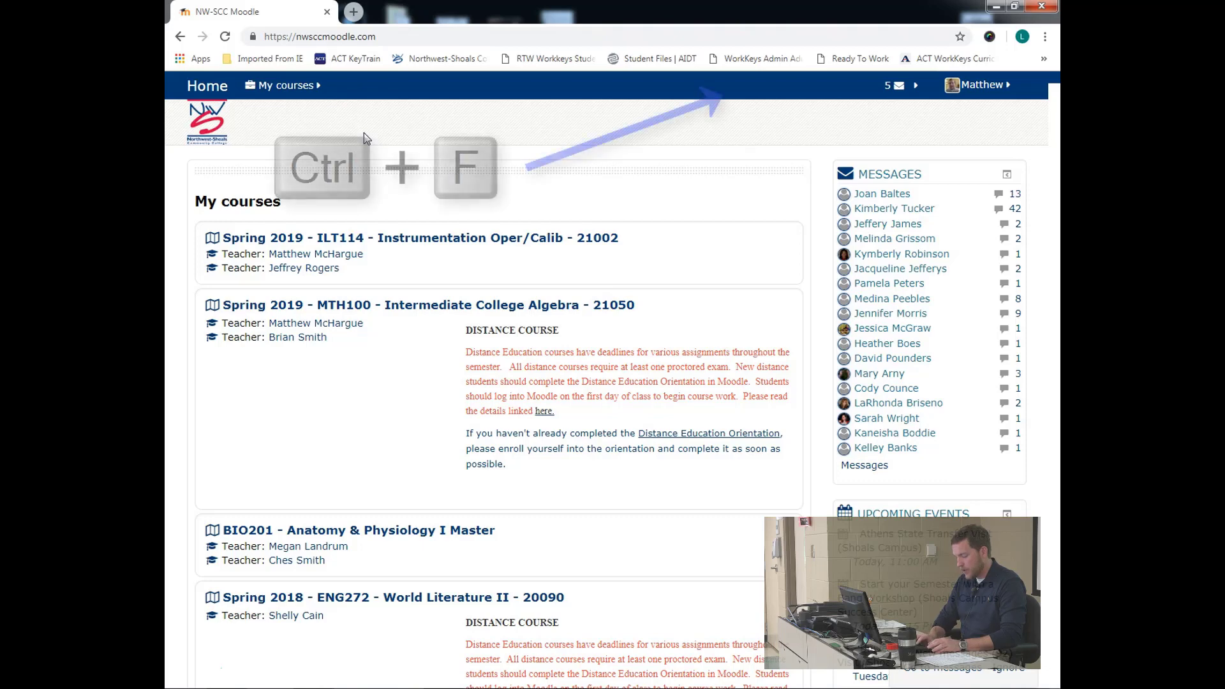
{"action": "key", "text": "ctrl+f"}
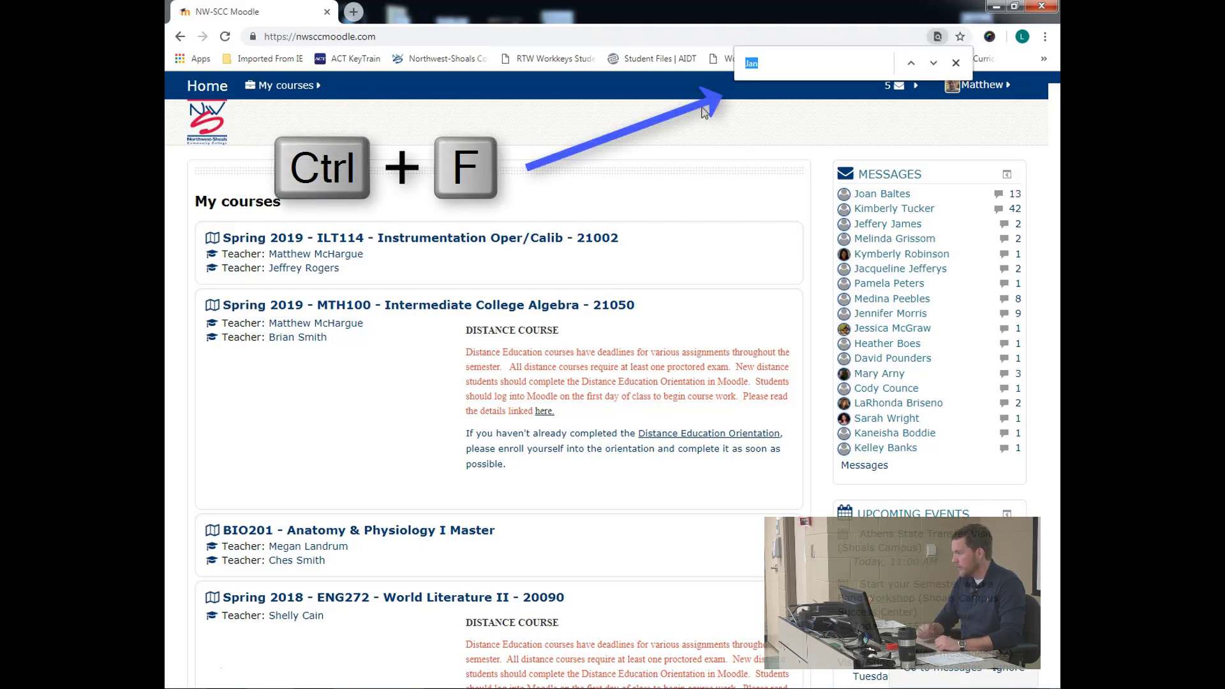
{"action": "left_click", "coordinate": [766, 63]}
{"action": "key", "text": "Return"}
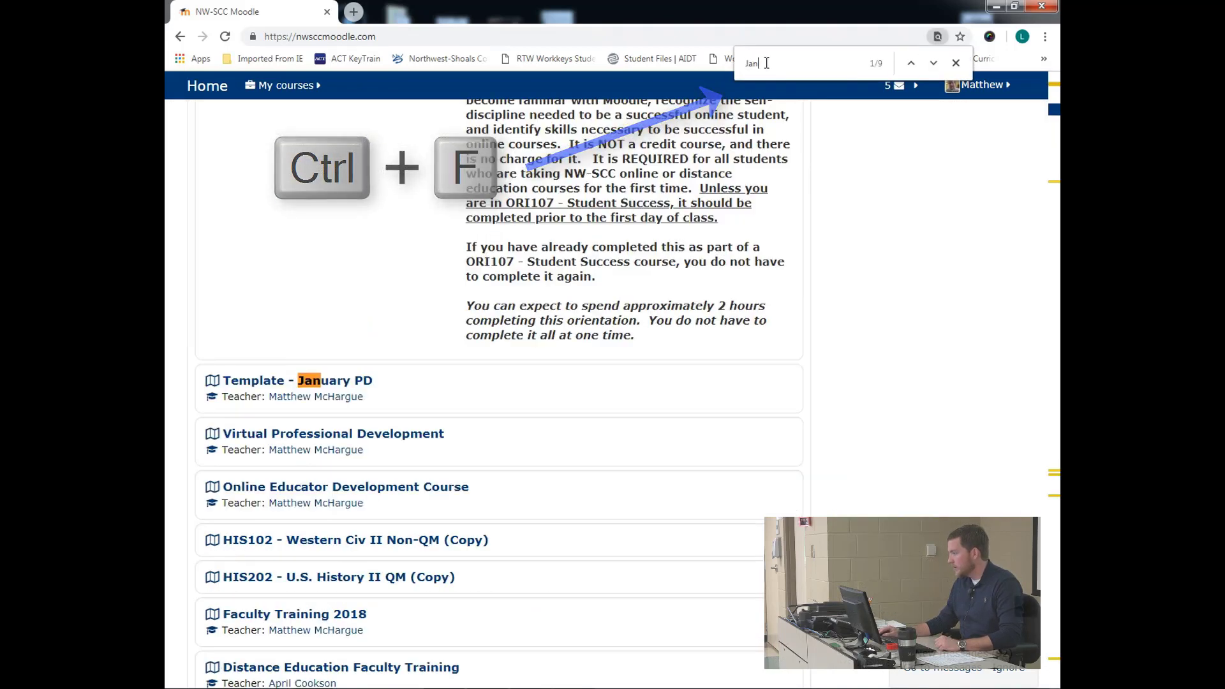
{"action": "key", "text": "BackSpace"}
{"action": "key", "text": "BackSpace"}
{"action": "key", "text": "BackSpace"}
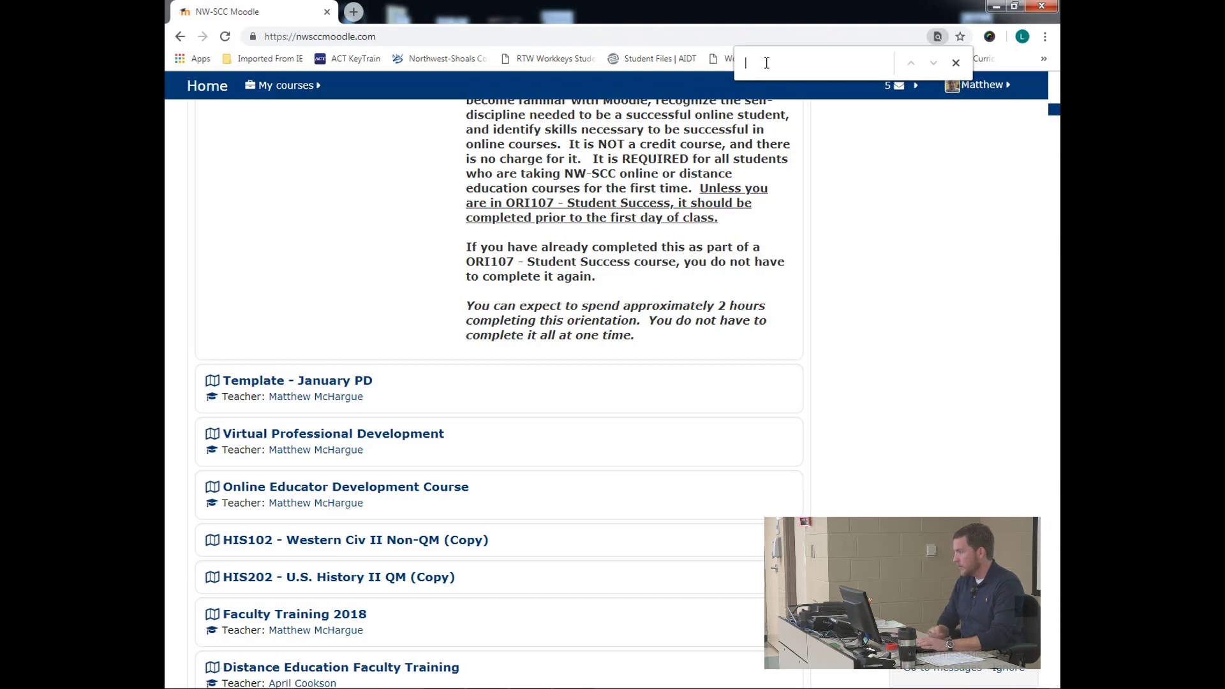
{"action": "type", "text": "template"}
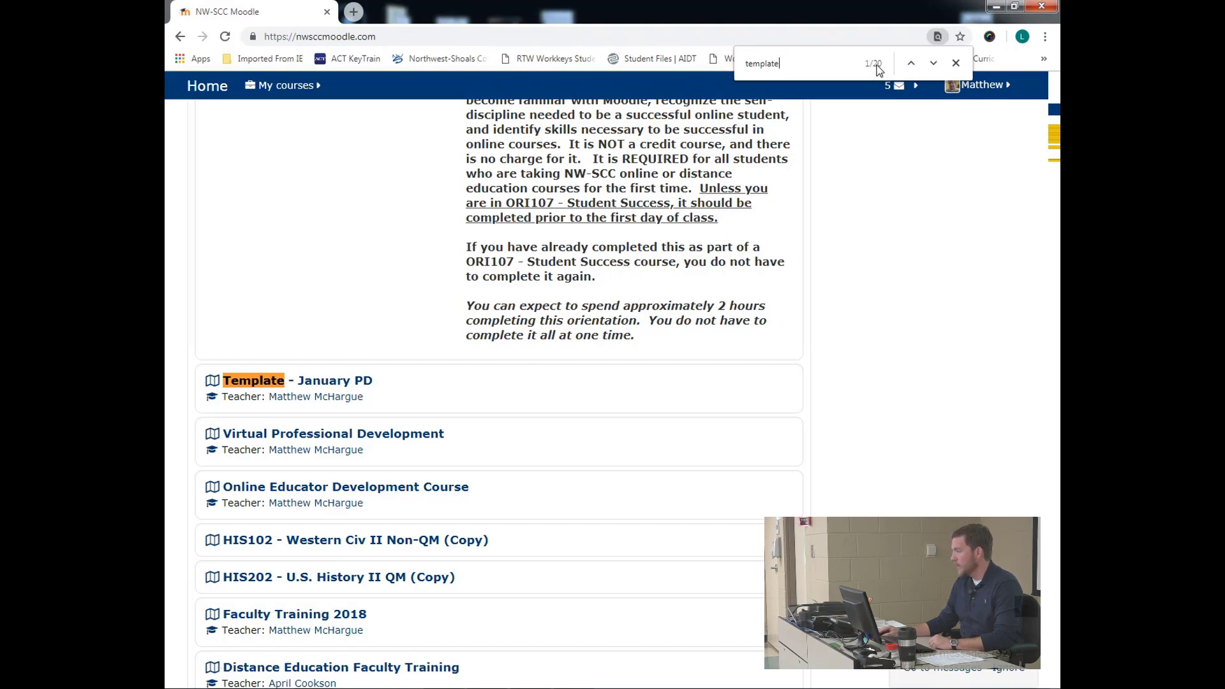
- Browse through the "template" matches, return to the first one and open the Template - January PD course
{"action": "key", "text": "Return"}
{"action": "key", "text": "Return"}
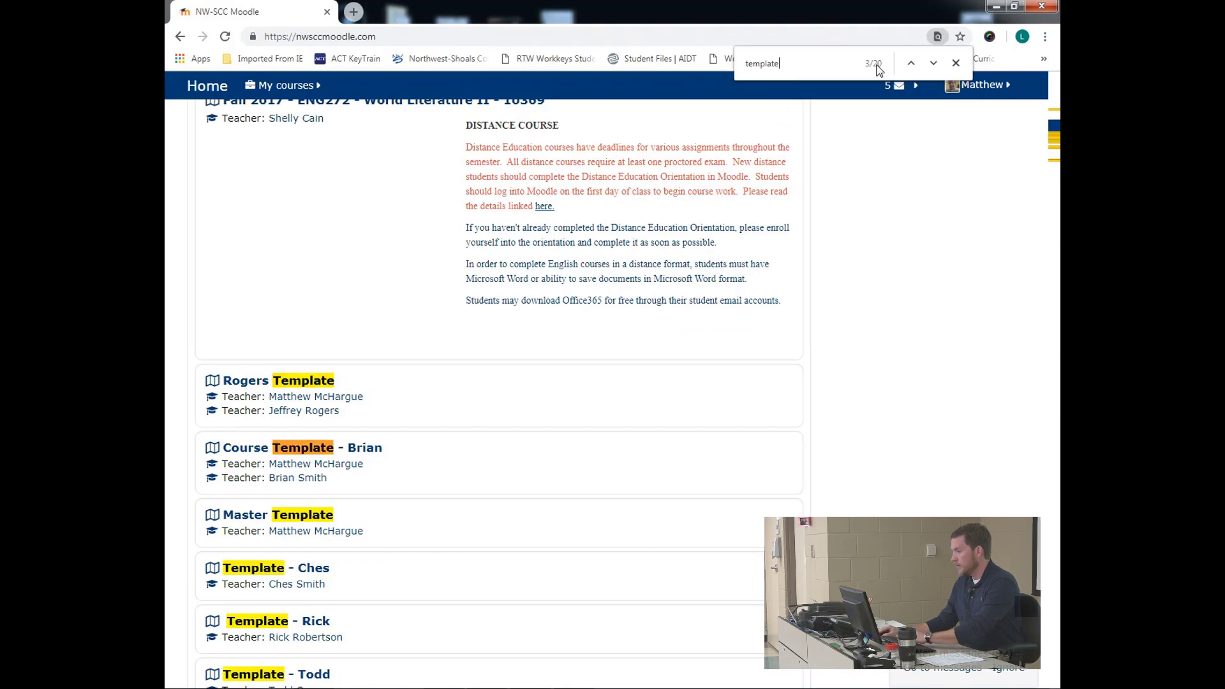
{"action": "key", "text": "Return"}
{"action": "key", "text": "Return"}
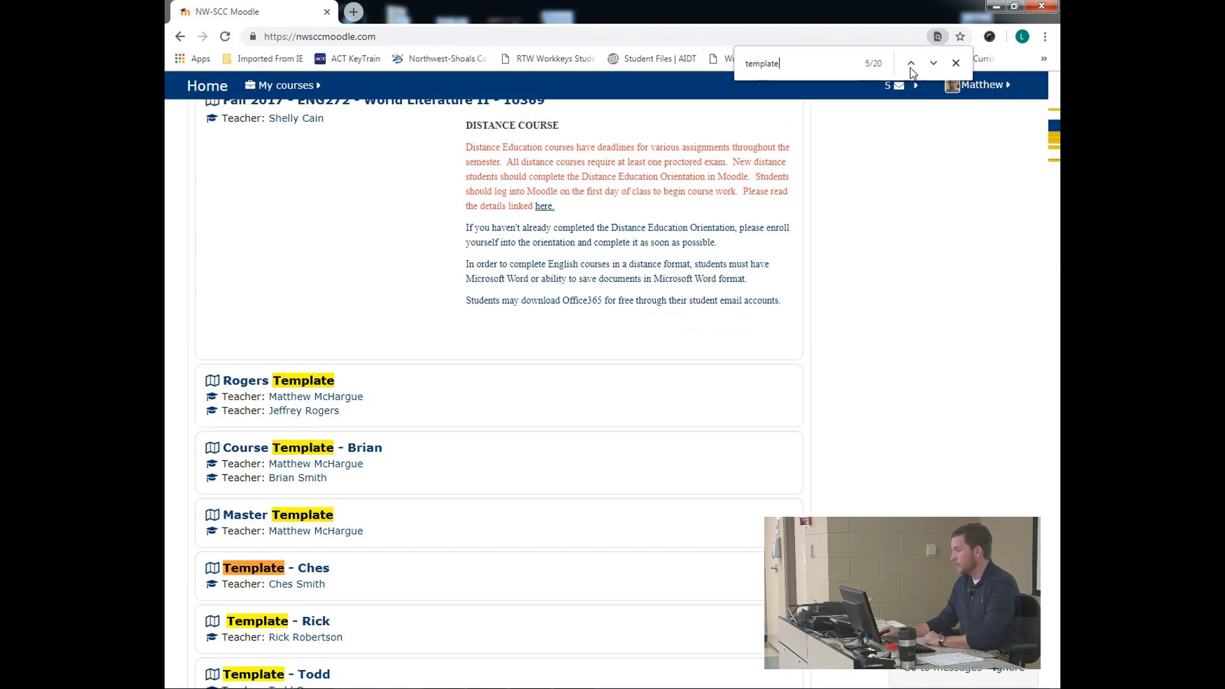
{"action": "left_click", "coordinate": [912, 63]}
{"action": "left_click", "coordinate": [912, 63]}
{"action": "left_click", "coordinate": [913, 64]}
{"action": "left_click", "coordinate": [914, 63]}
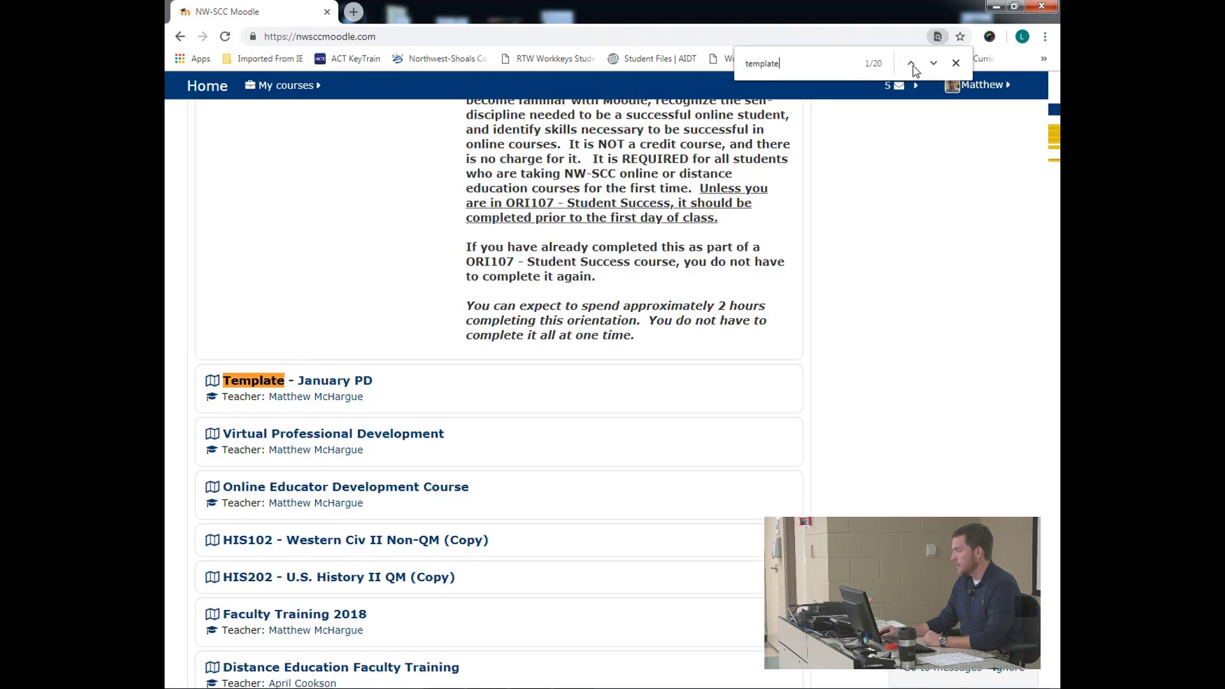
{"action": "left_click", "coordinate": [241, 386]}
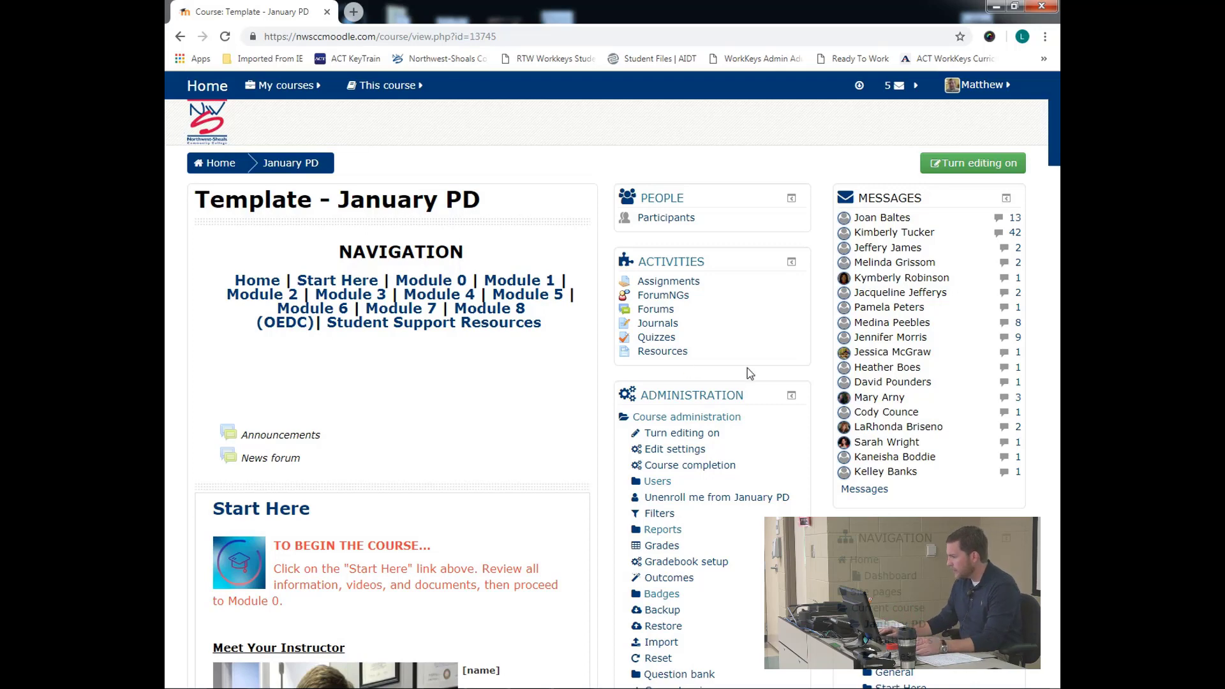
- Open the January PD course's settings for editing and expand the Course format section
{"action": "scroll", "coordinate": [748, 377], "scroll_direction": "down", "scroll_amount": 2}
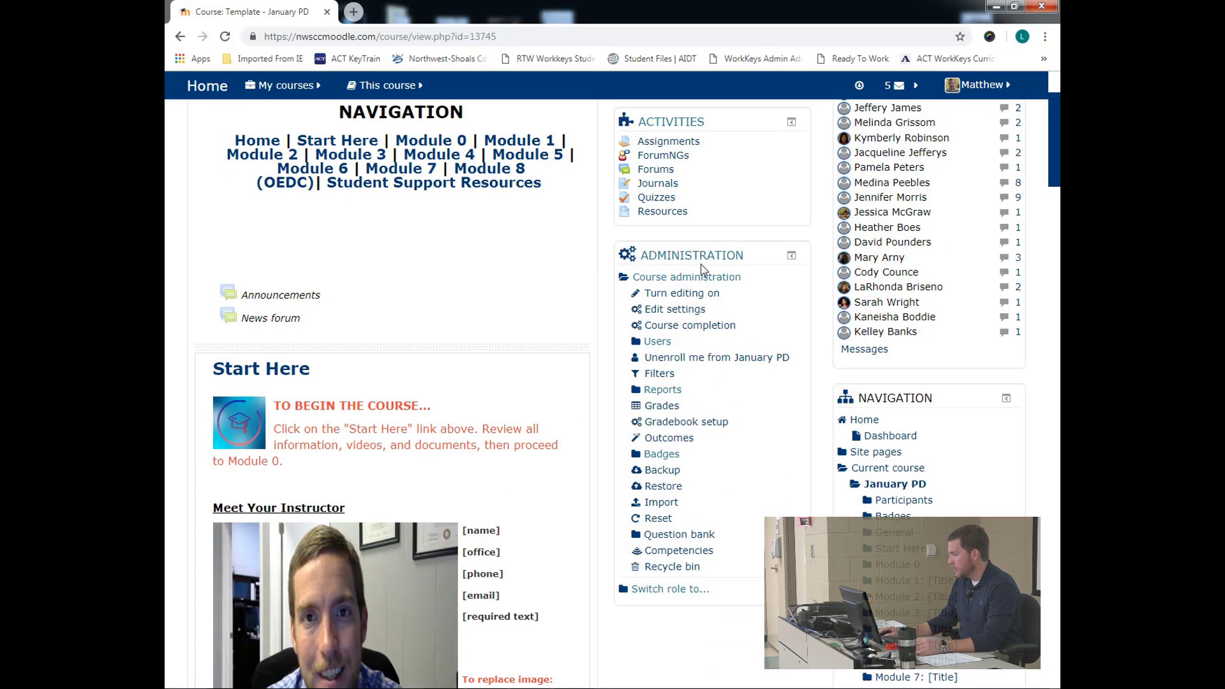
{"action": "scroll", "coordinate": [702, 268], "scroll_direction": "up", "scroll_amount": 2}
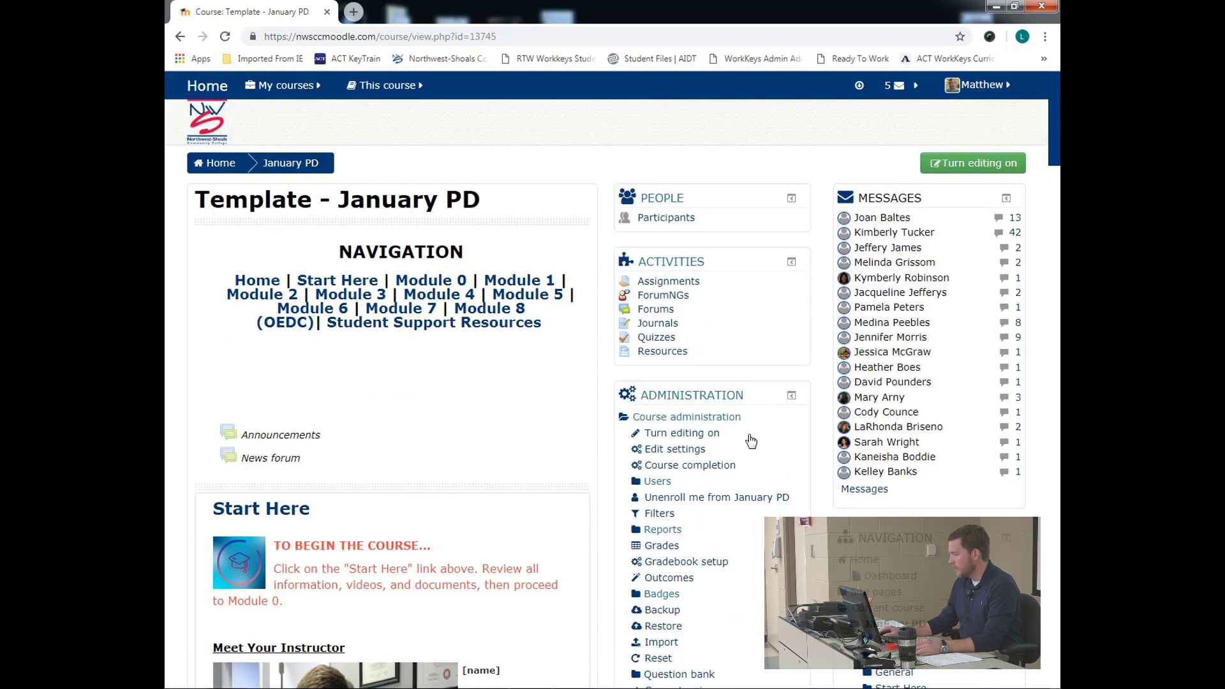
{"action": "scroll", "coordinate": [750, 434], "scroll_direction": "down", "scroll_amount": 1}
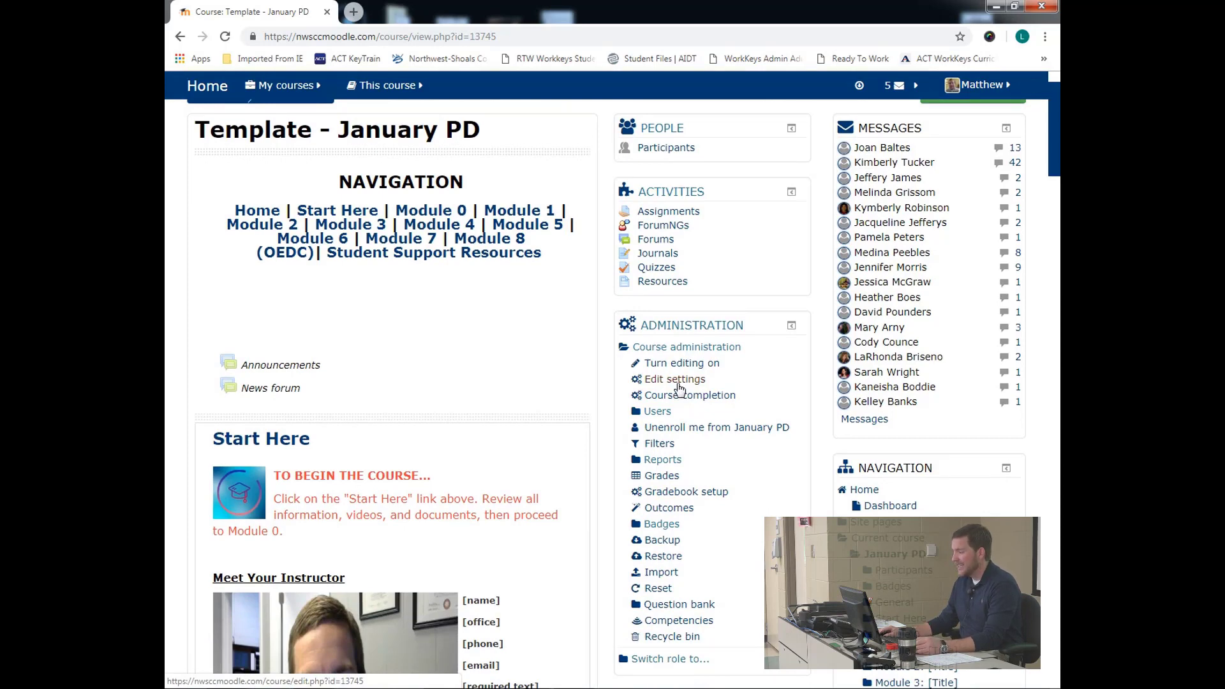
{"action": "left_click", "coordinate": [678, 380]}
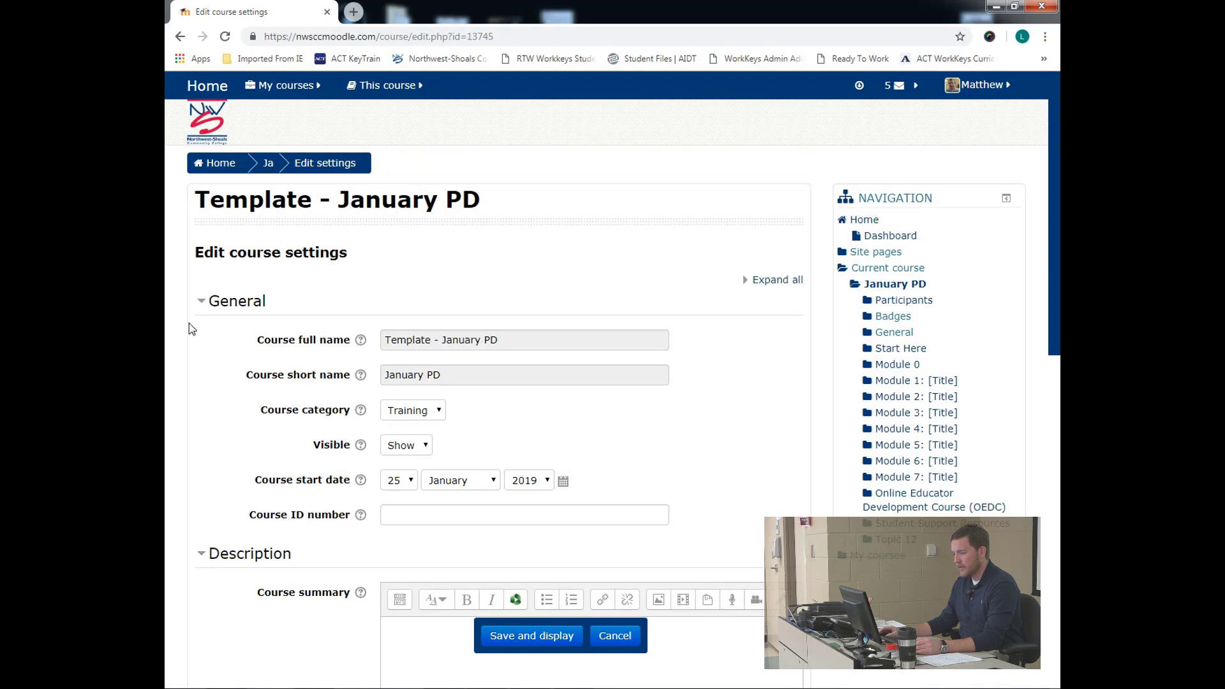
{"action": "scroll", "coordinate": [189, 323], "scroll_direction": "down", "scroll_amount": 1}
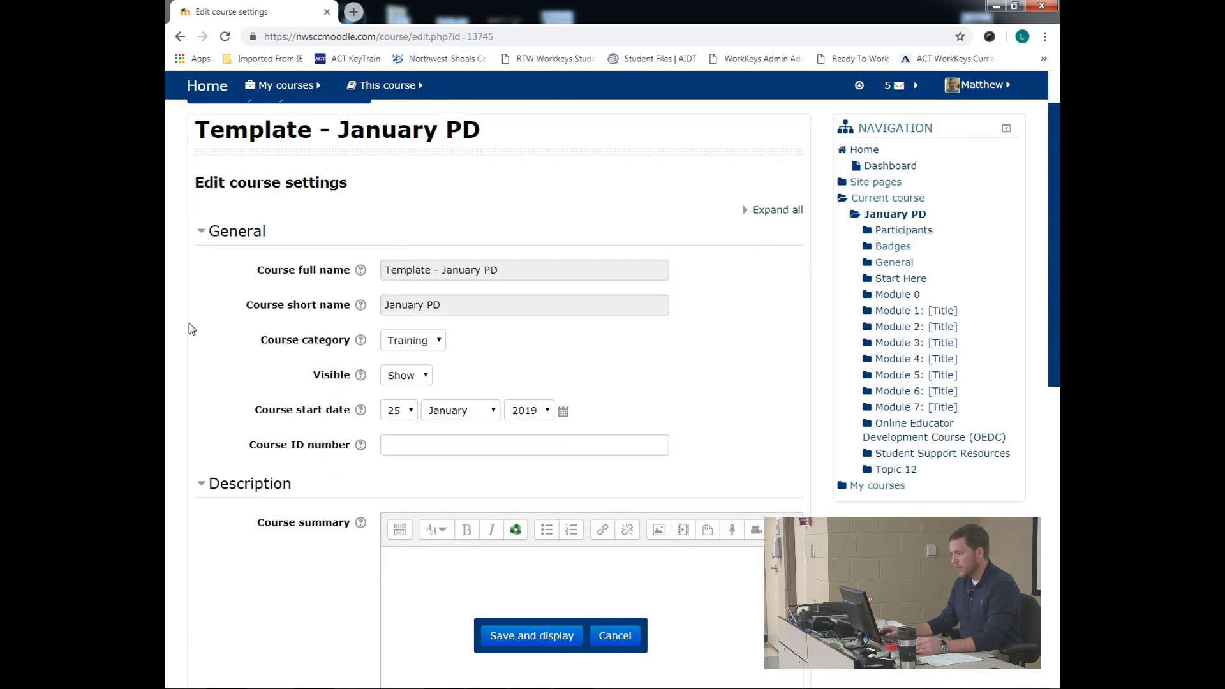
{"action": "scroll", "coordinate": [189, 323], "scroll_direction": "down", "scroll_amount": 5}
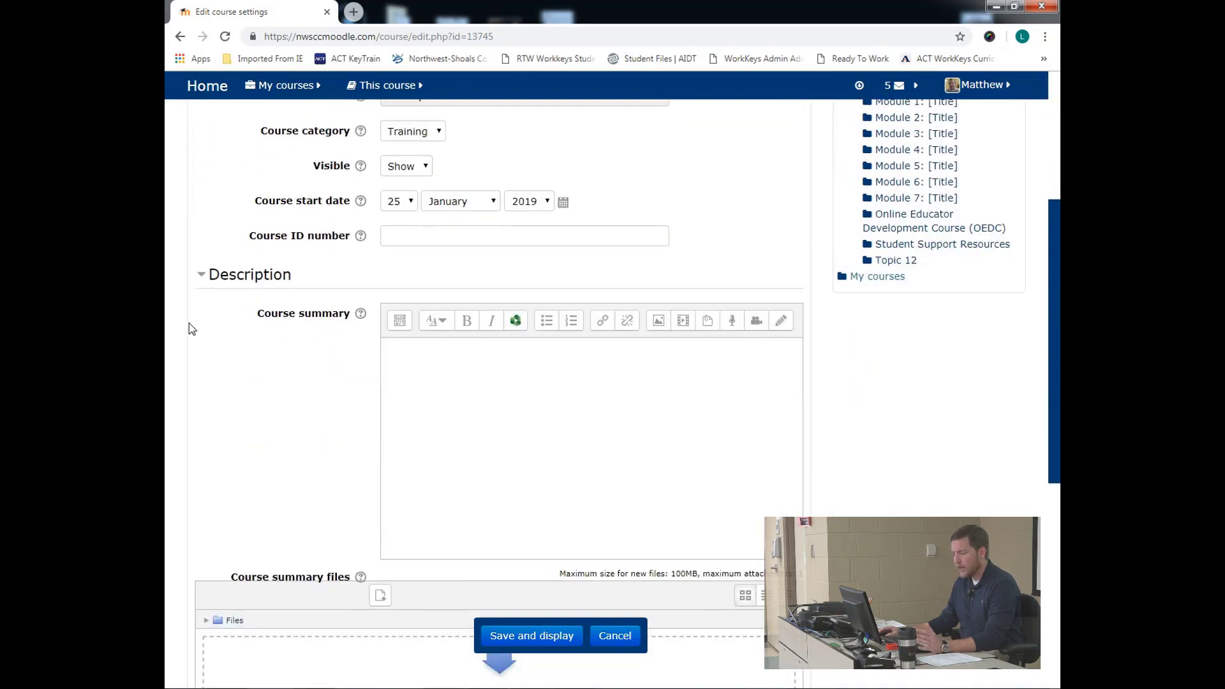
{"action": "scroll", "coordinate": [188, 323], "scroll_direction": "down", "scroll_amount": 5}
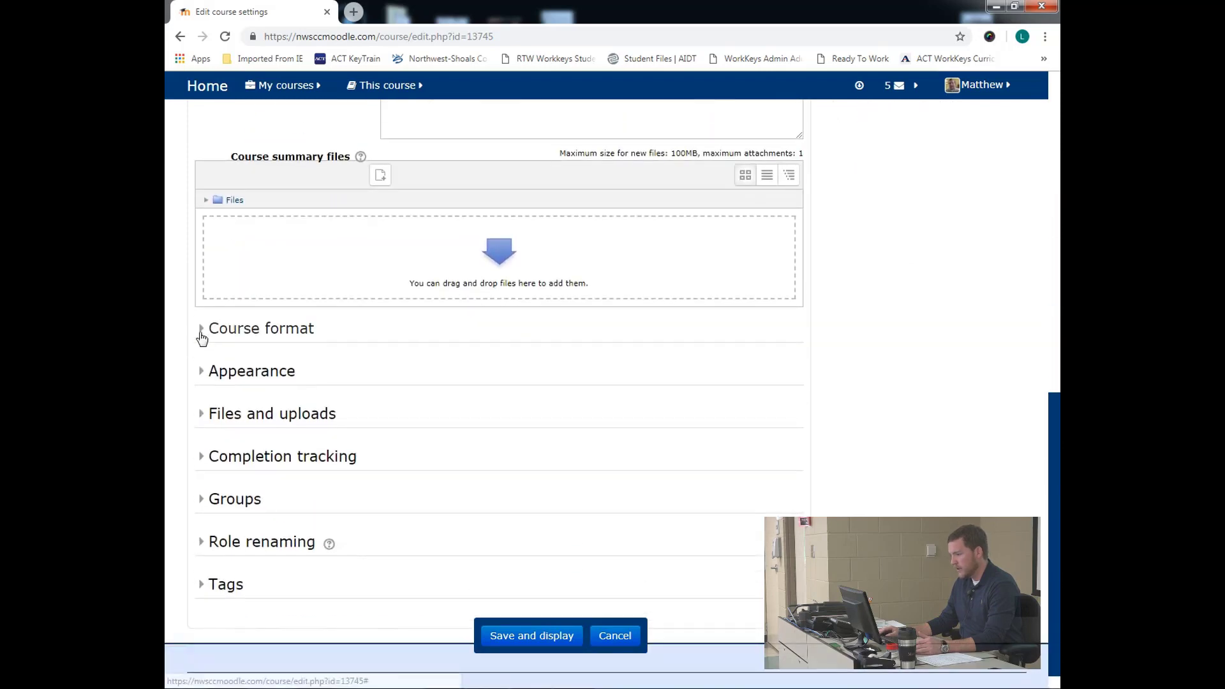
{"action": "left_click", "coordinate": [200, 332]}
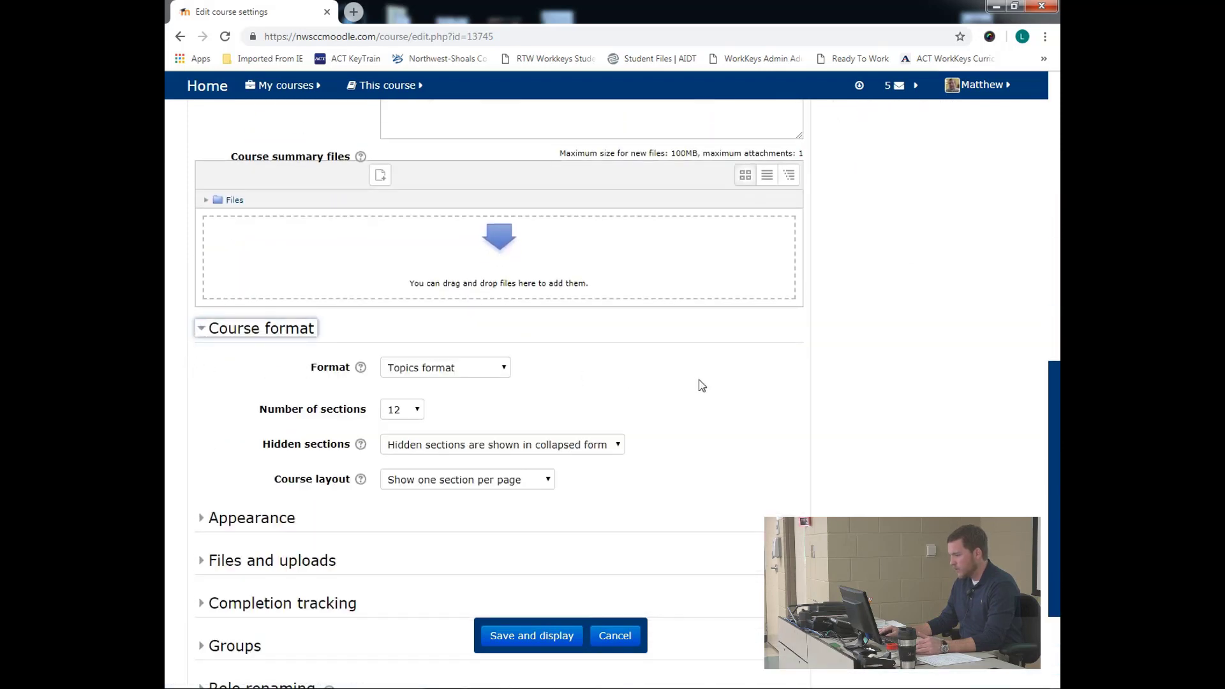
- Set the course layout to Show one section per page, and save and display the course
{"action": "scroll", "coordinate": [700, 383], "scroll_direction": "down", "scroll_amount": 3}
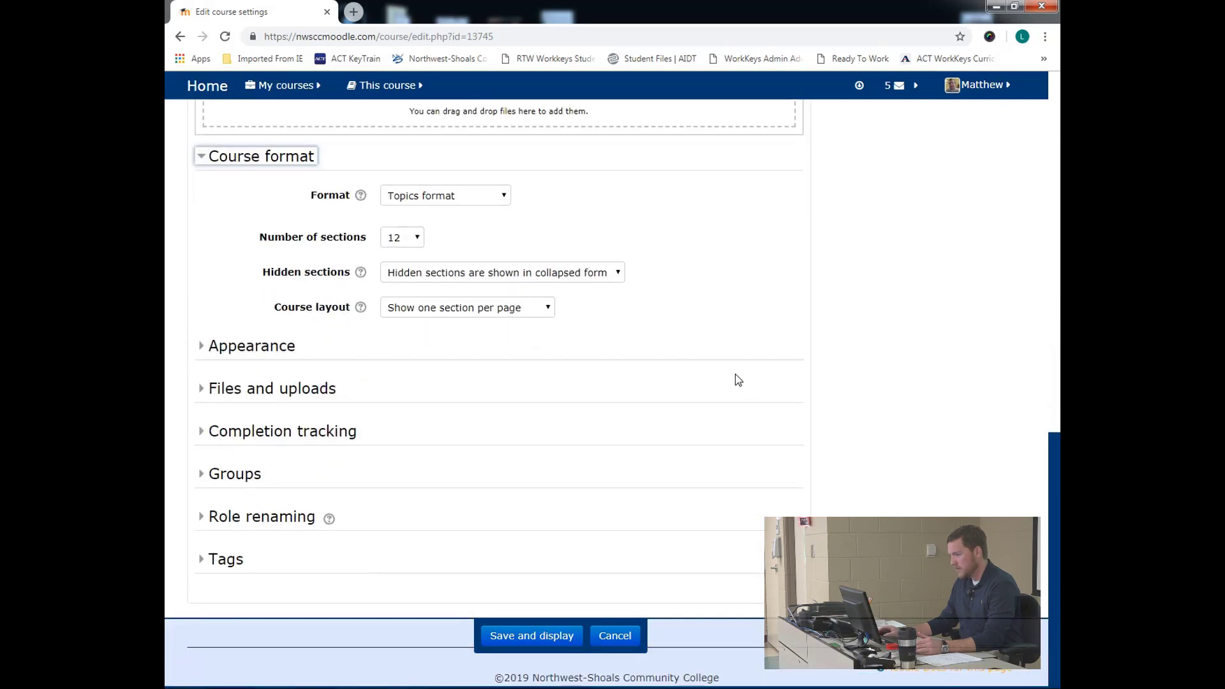
{"action": "scroll", "coordinate": [721, 377], "scroll_direction": "up", "scroll_amount": 2}
{"action": "scroll", "coordinate": [720, 395], "scroll_direction": "up", "scroll_amount": 1}
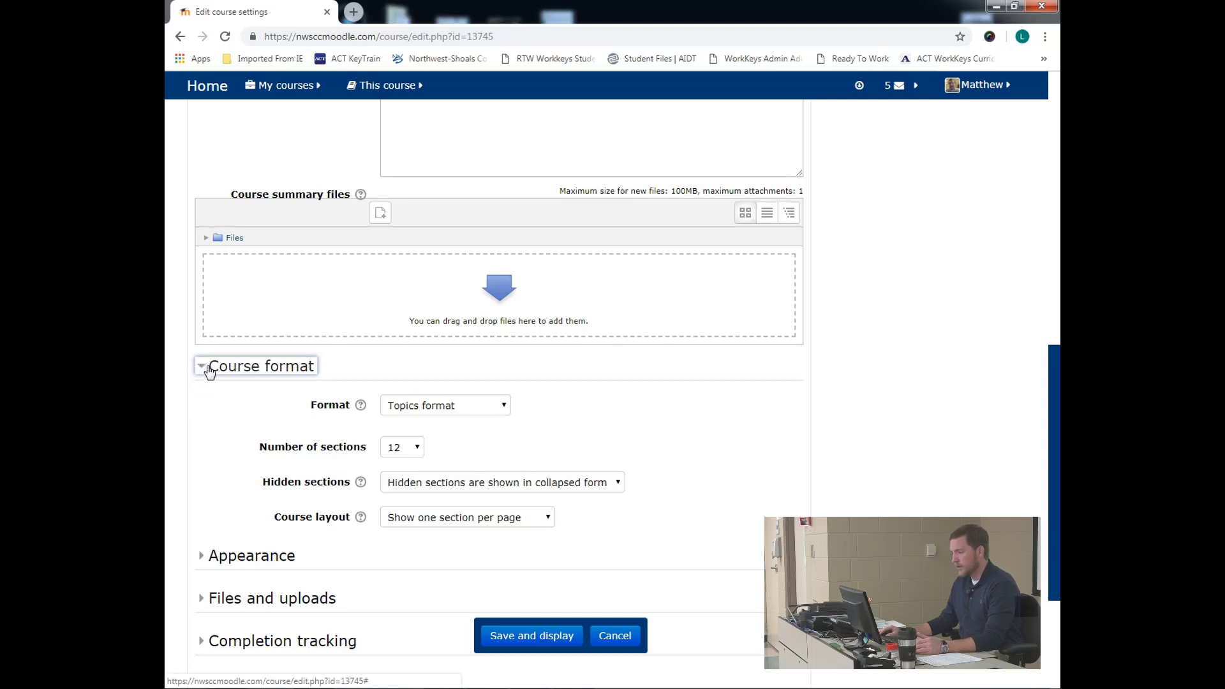
{"action": "scroll", "coordinate": [225, 423], "scroll_direction": "down", "scroll_amount": 1}
{"action": "scroll", "coordinate": [224, 423], "scroll_direction": "down", "scroll_amount": 2}
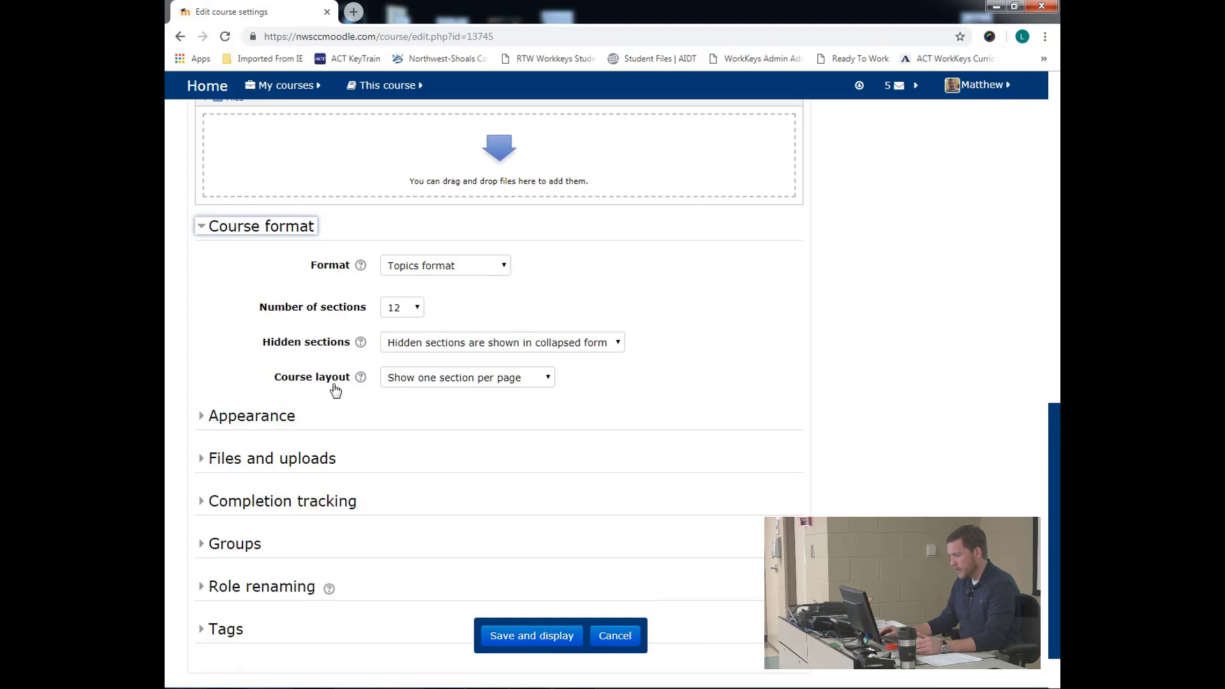
{"action": "left_click", "coordinate": [488, 381]}
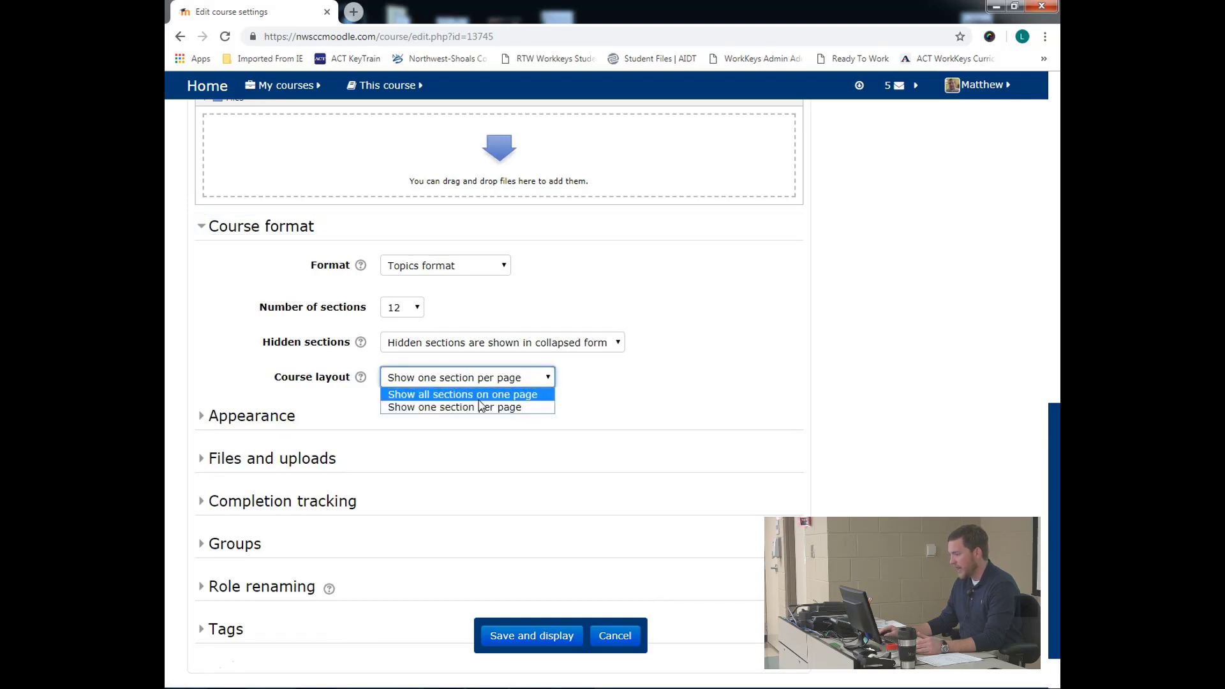
{"action": "left_click", "coordinate": [480, 409]}
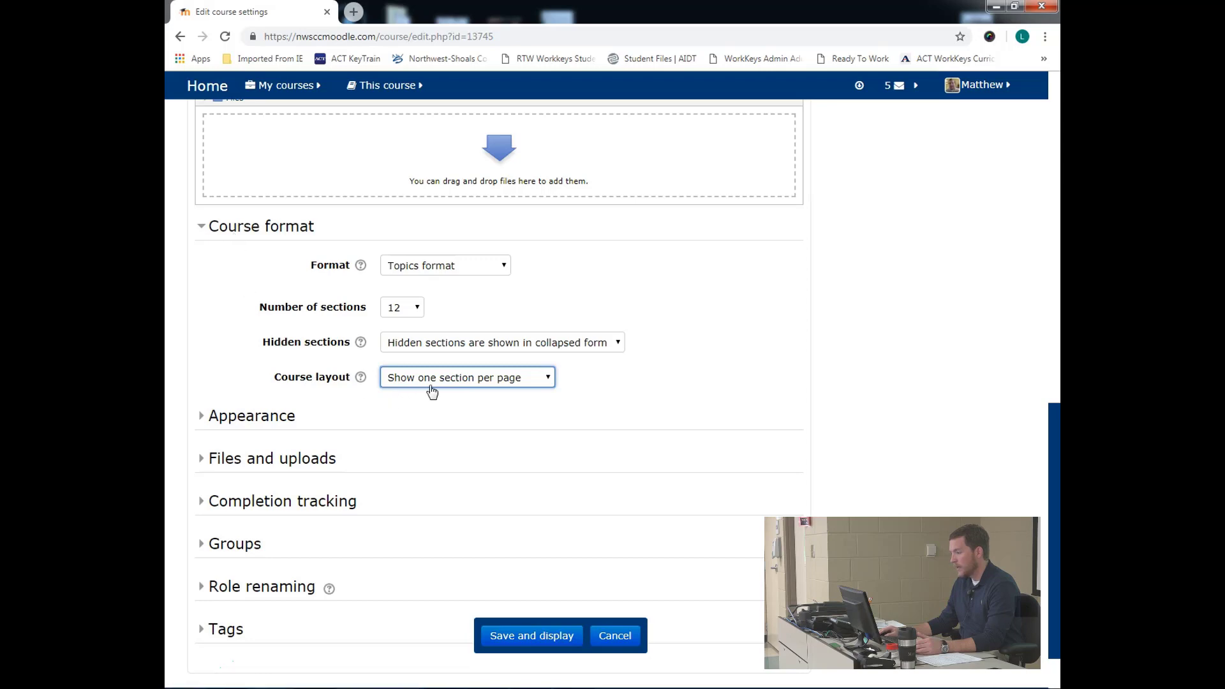
{"action": "left_click", "coordinate": [547, 638]}
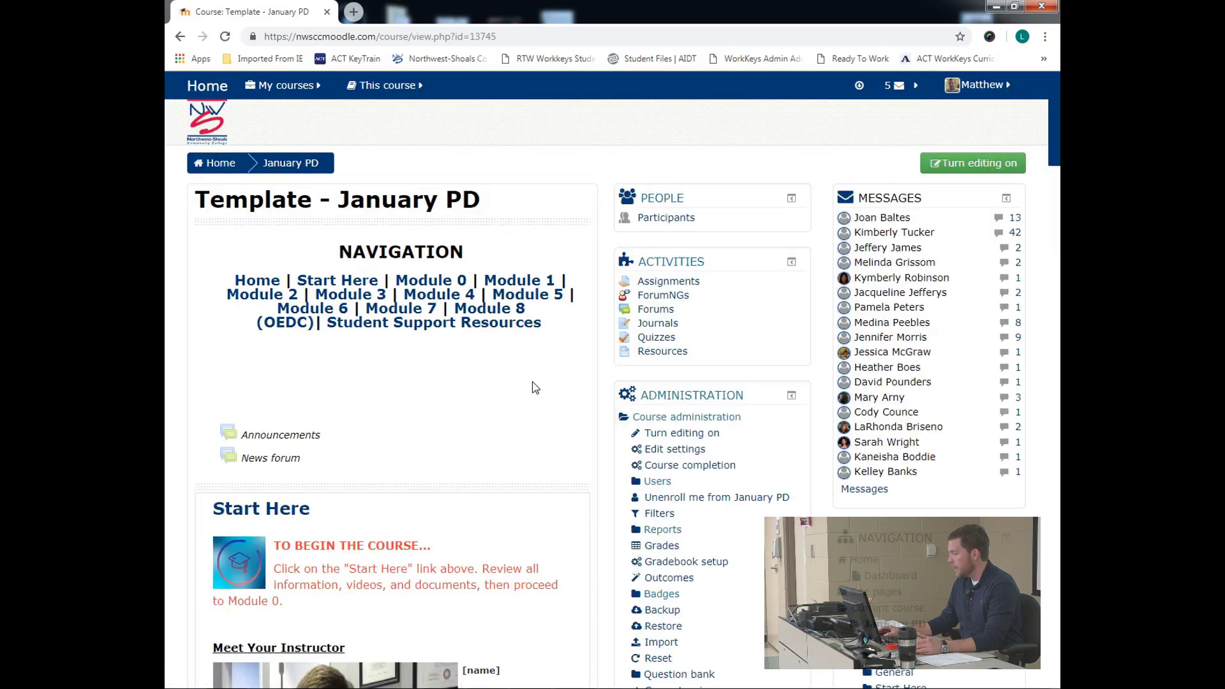
- Switch to the Student role in the January PD course
{"action": "scroll", "coordinate": [534, 387], "scroll_direction": "down", "scroll_amount": 2}
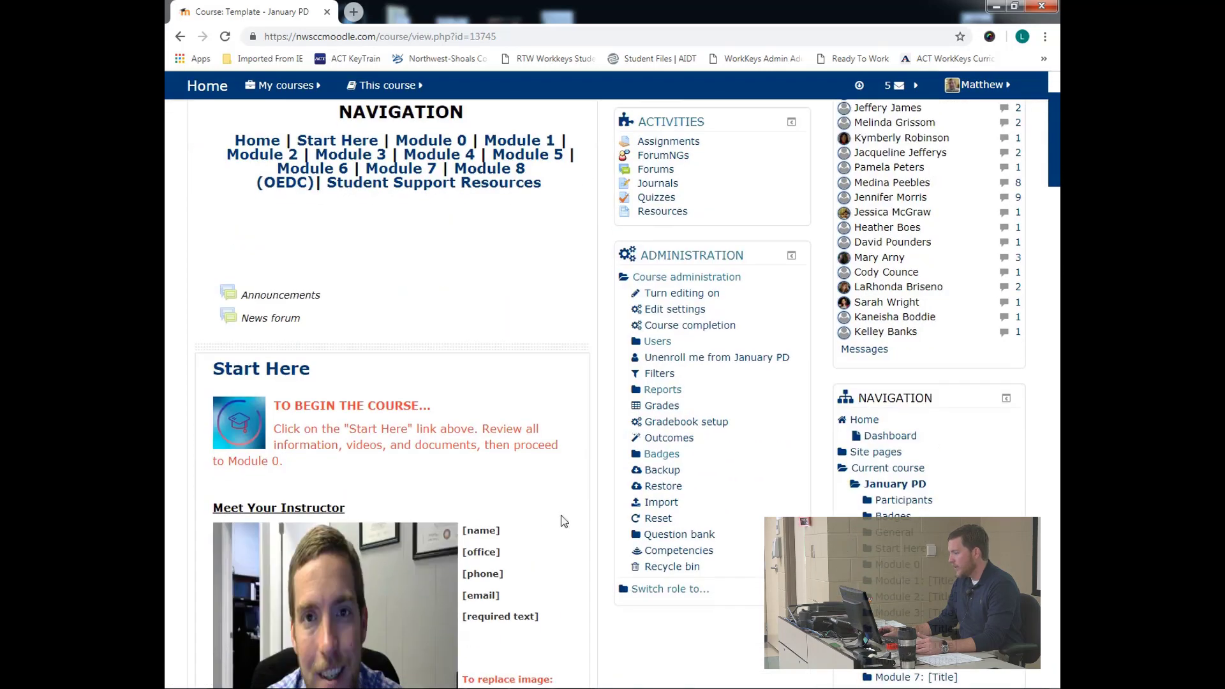
{"action": "left_click", "coordinate": [671, 589]}
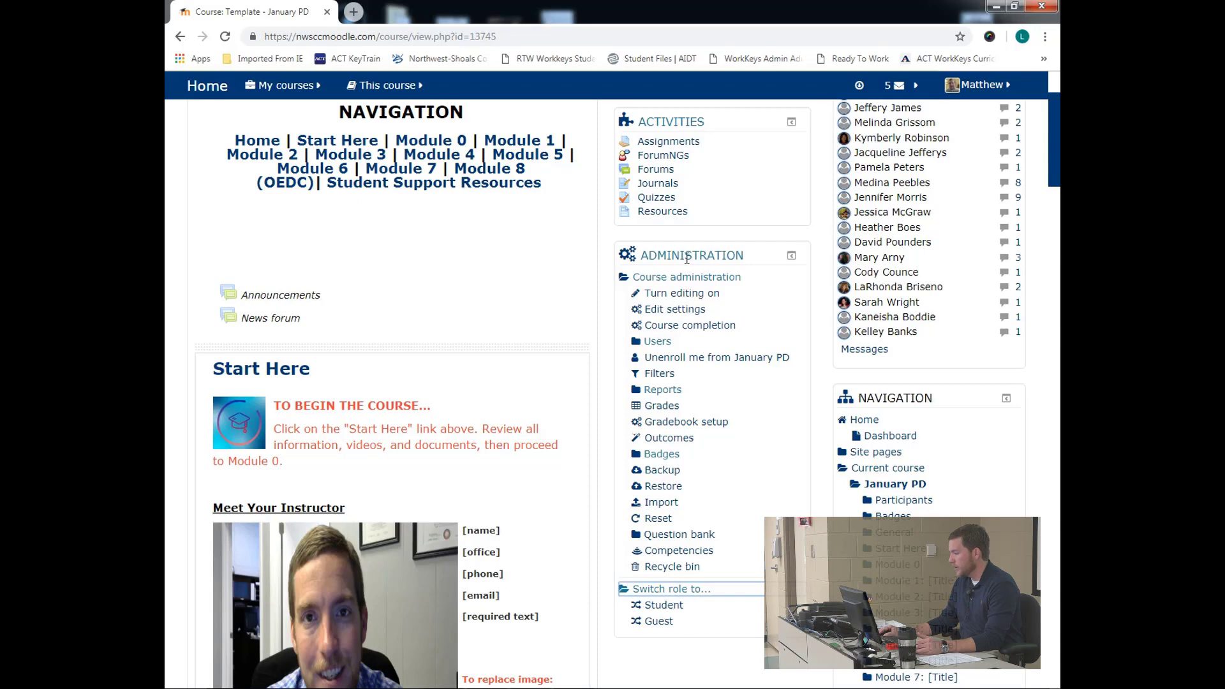
{"action": "left_click", "coordinate": [664, 606]}
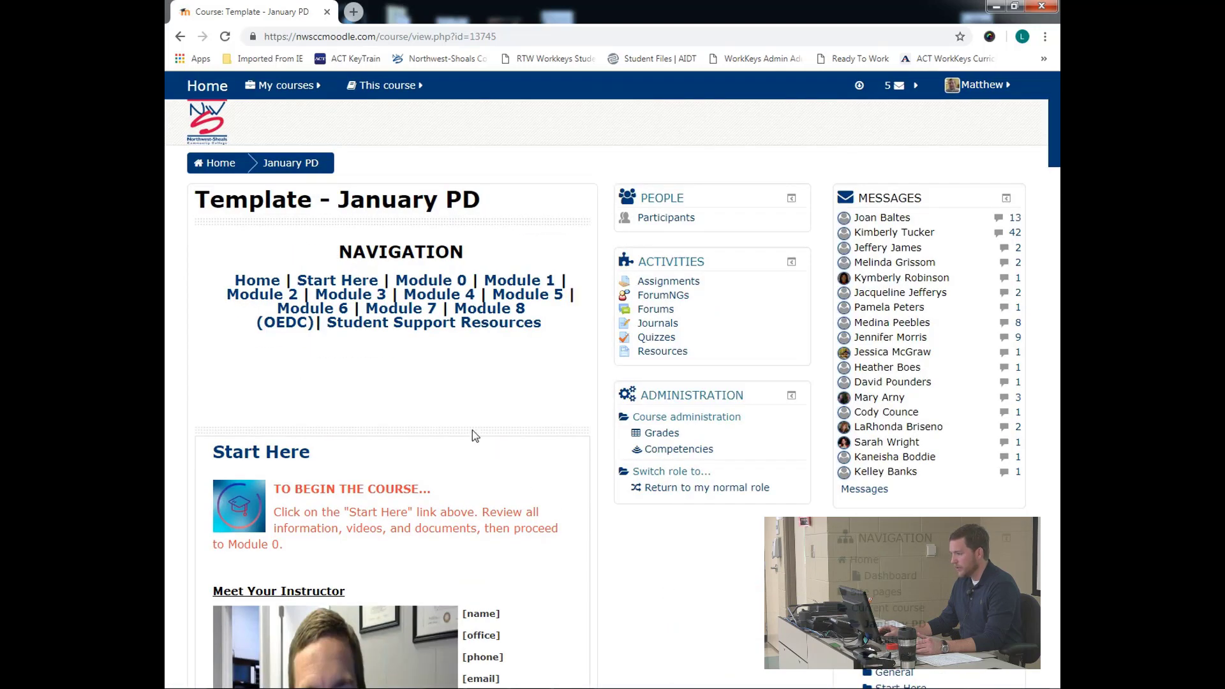
- Open the breadcrumb's Home link in a new browser tab, view it, and return to the January PD course tab
{"action": "right_click", "coordinate": [217, 171]}
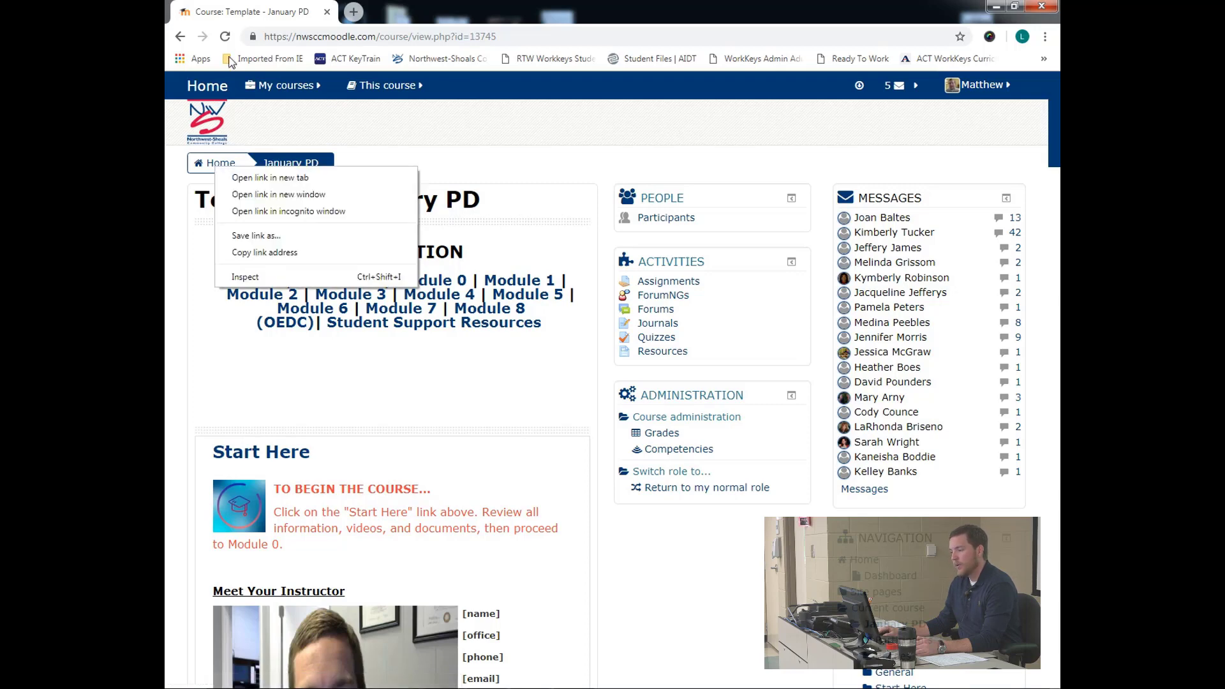
{"action": "left_click", "coordinate": [261, 178]}
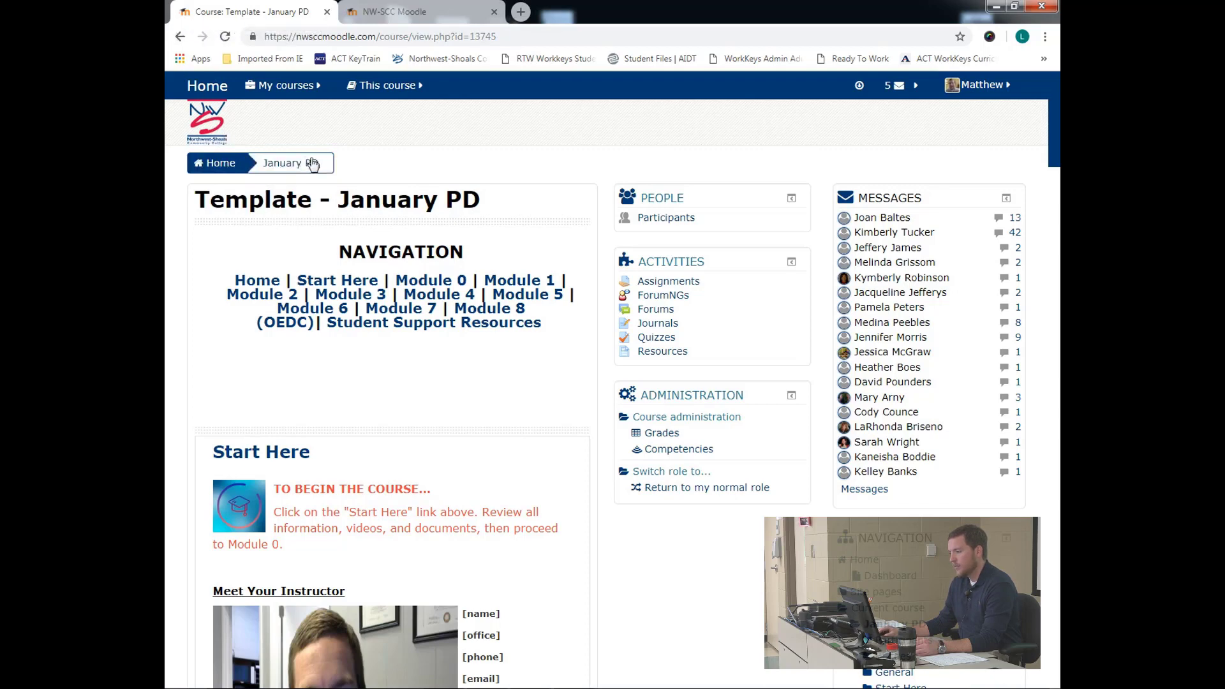
{"action": "left_click", "coordinate": [390, 12]}
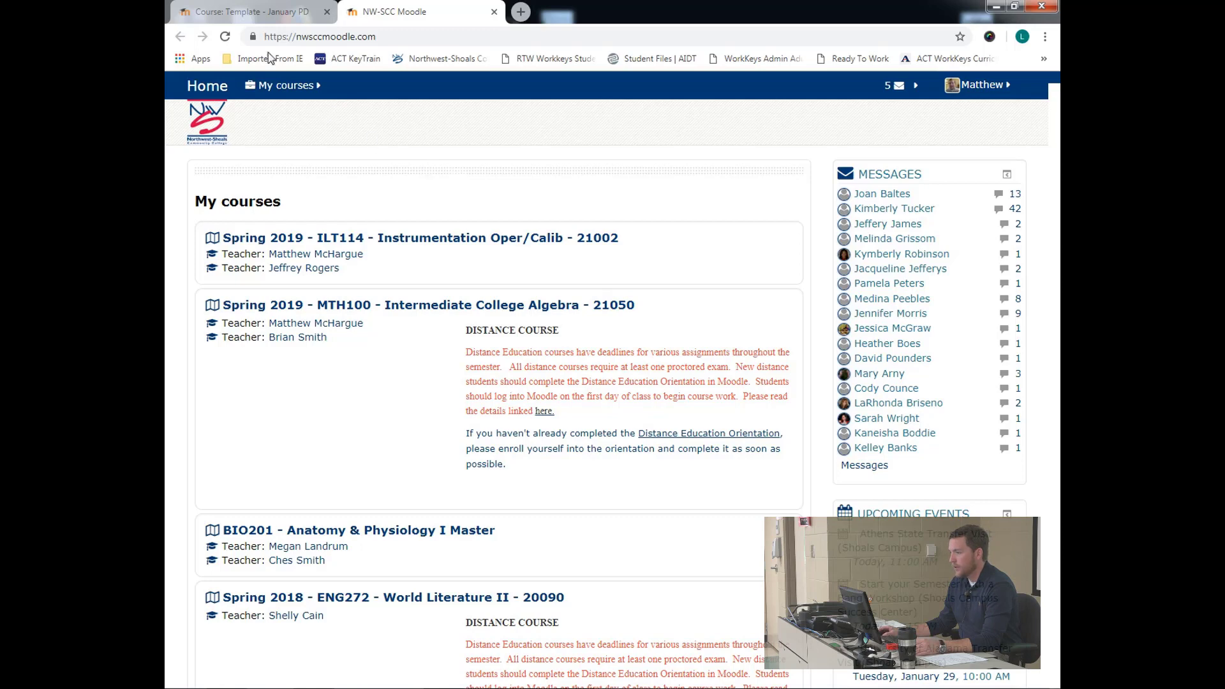
{"action": "left_click", "coordinate": [254, 18]}
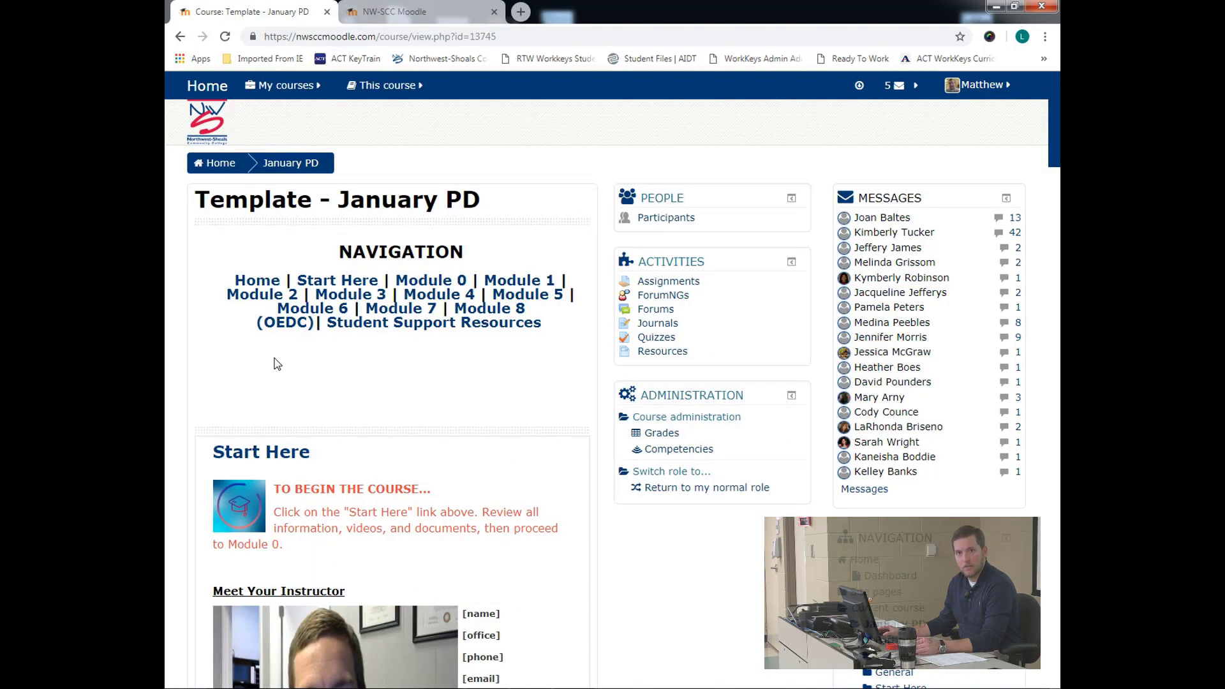
{"action": "scroll", "coordinate": [277, 364], "scroll_direction": "down", "scroll_amount": 1}
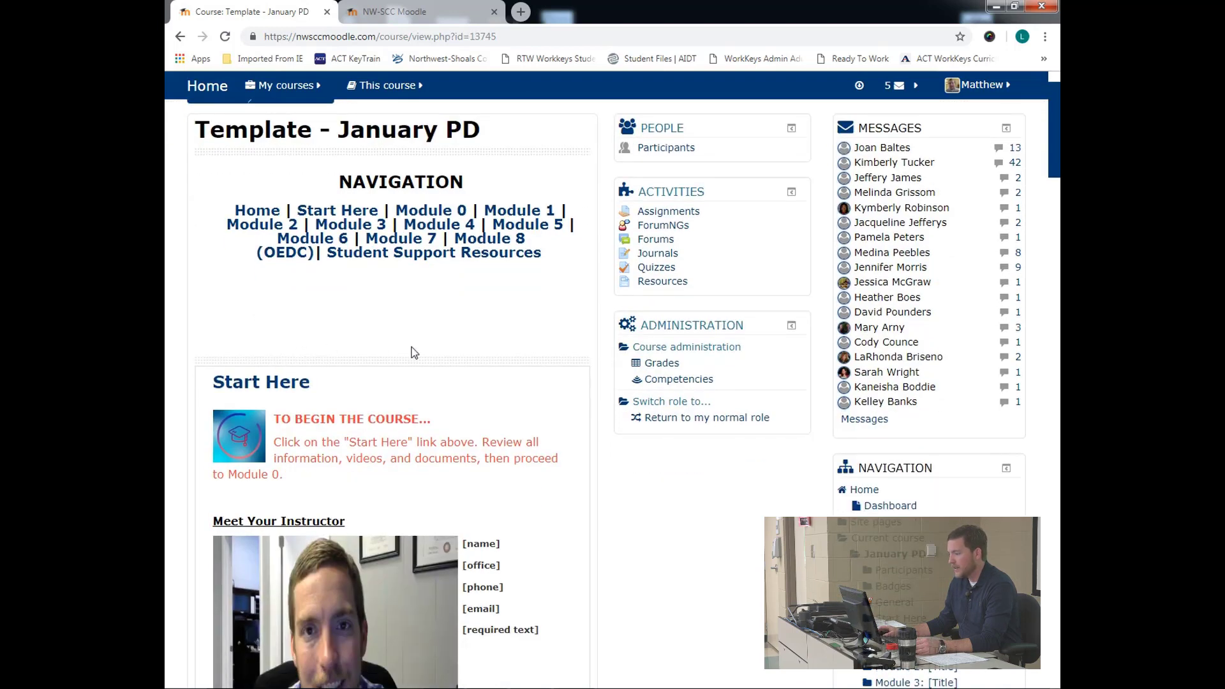
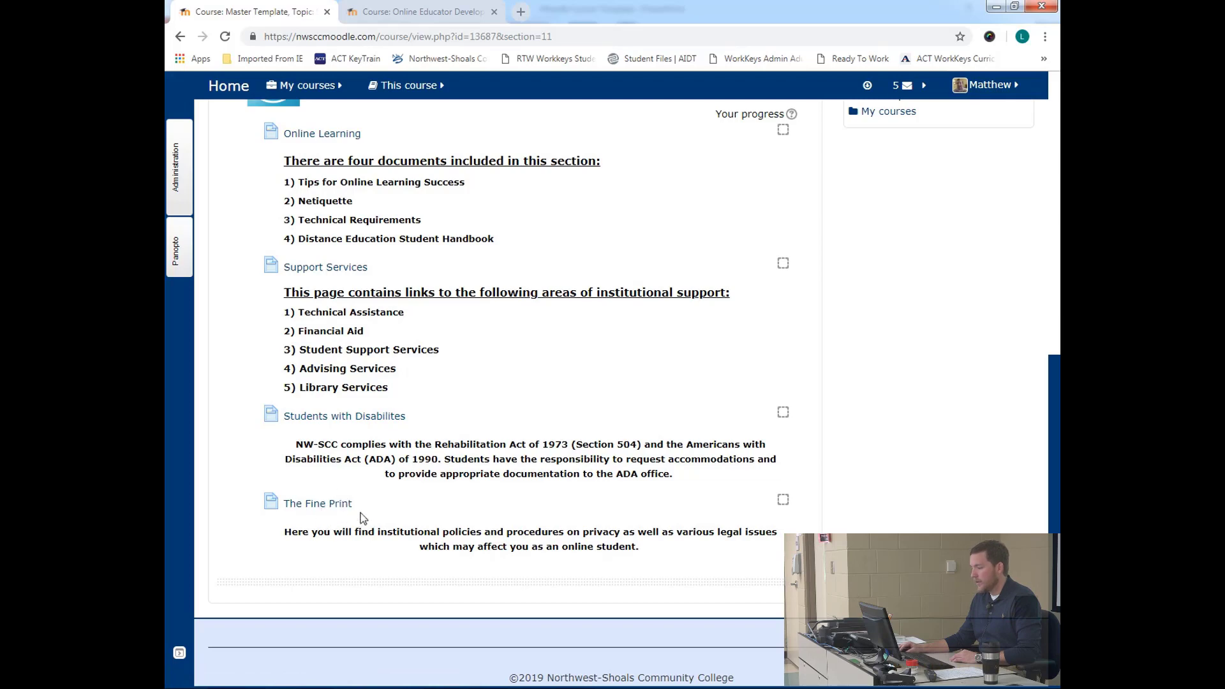
{"action": "scroll", "coordinate": [463, 523], "scroll_direction": "up", "scroll_amount": 2}
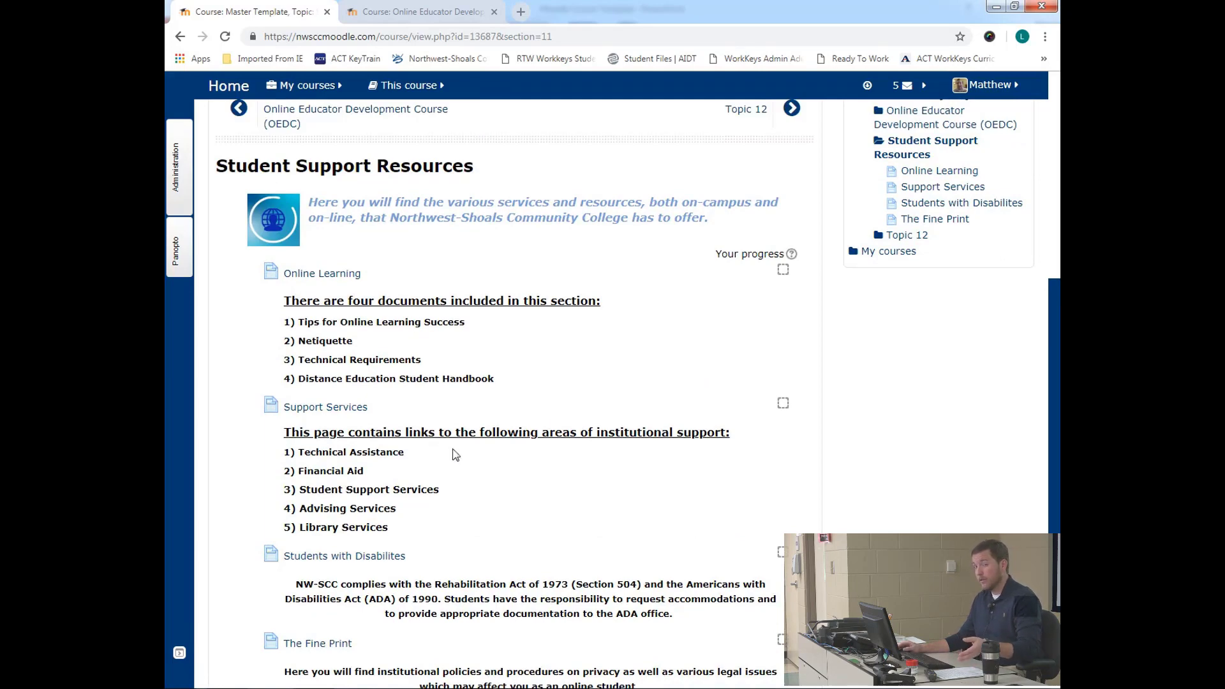
{"action": "scroll", "coordinate": [421, 439], "scroll_direction": "up", "scroll_amount": 1}
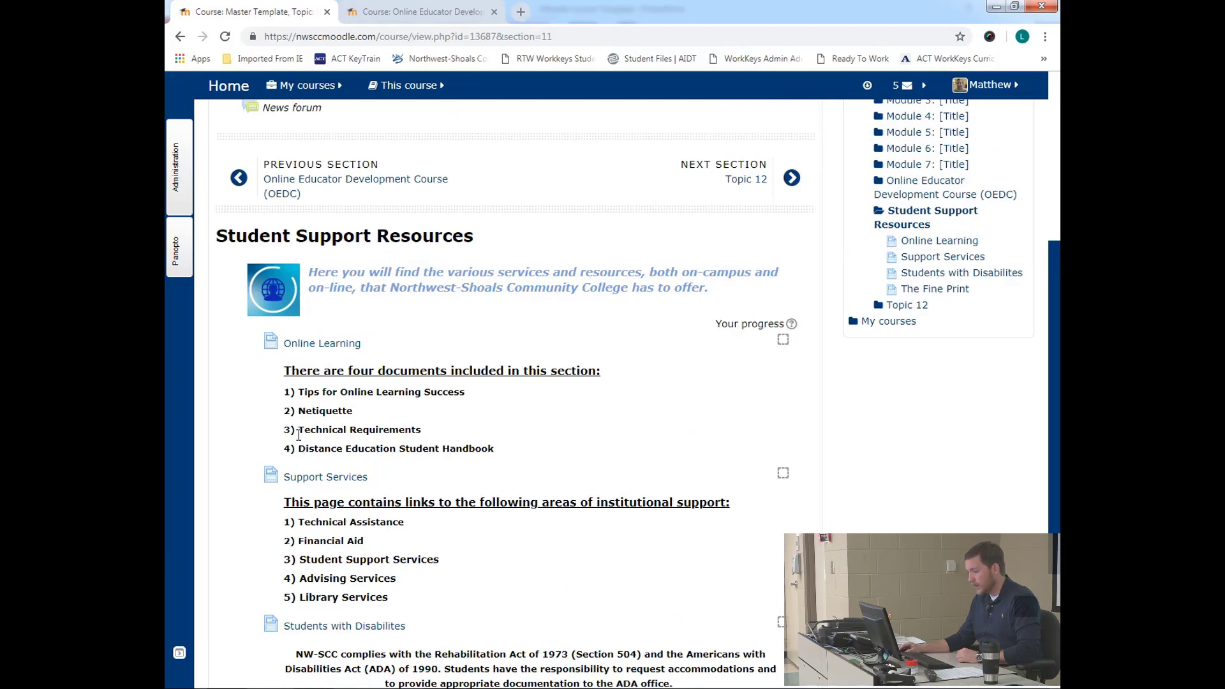
{"action": "scroll", "coordinate": [269, 435], "scroll_direction": "down", "scroll_amount": 1}
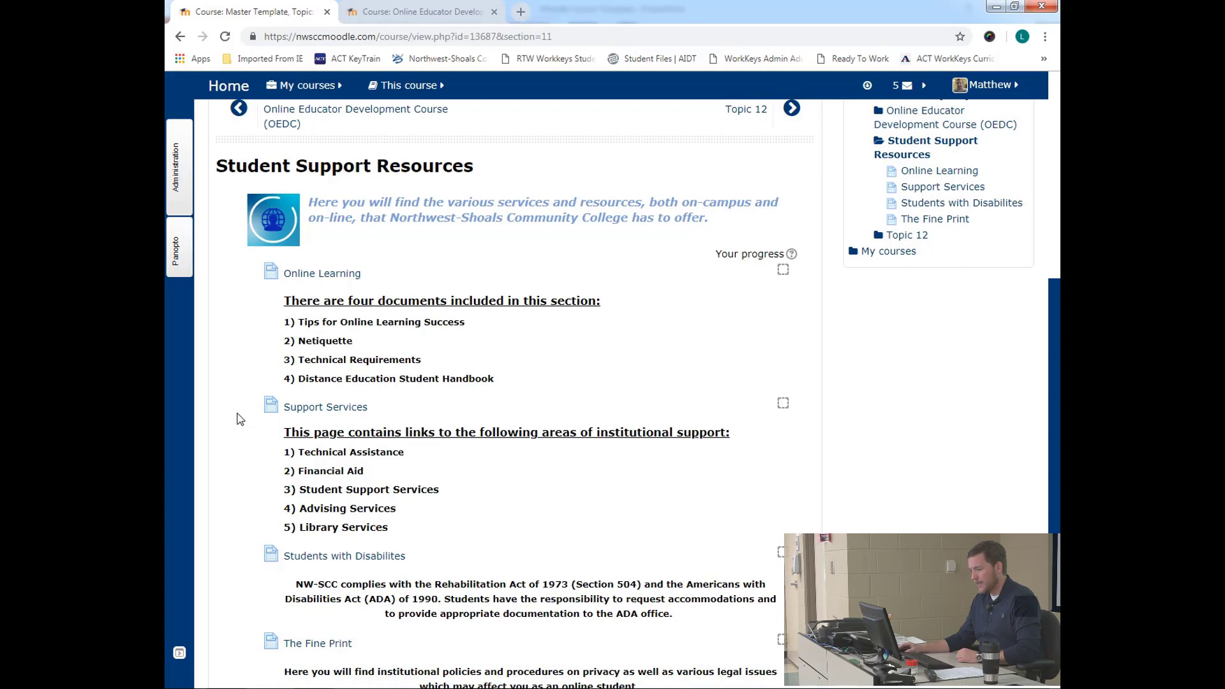
- Look over the Student Support Resources section and open its Online Learning page
{"action": "scroll", "coordinate": [240, 419], "scroll_direction": "down", "scroll_amount": 1}
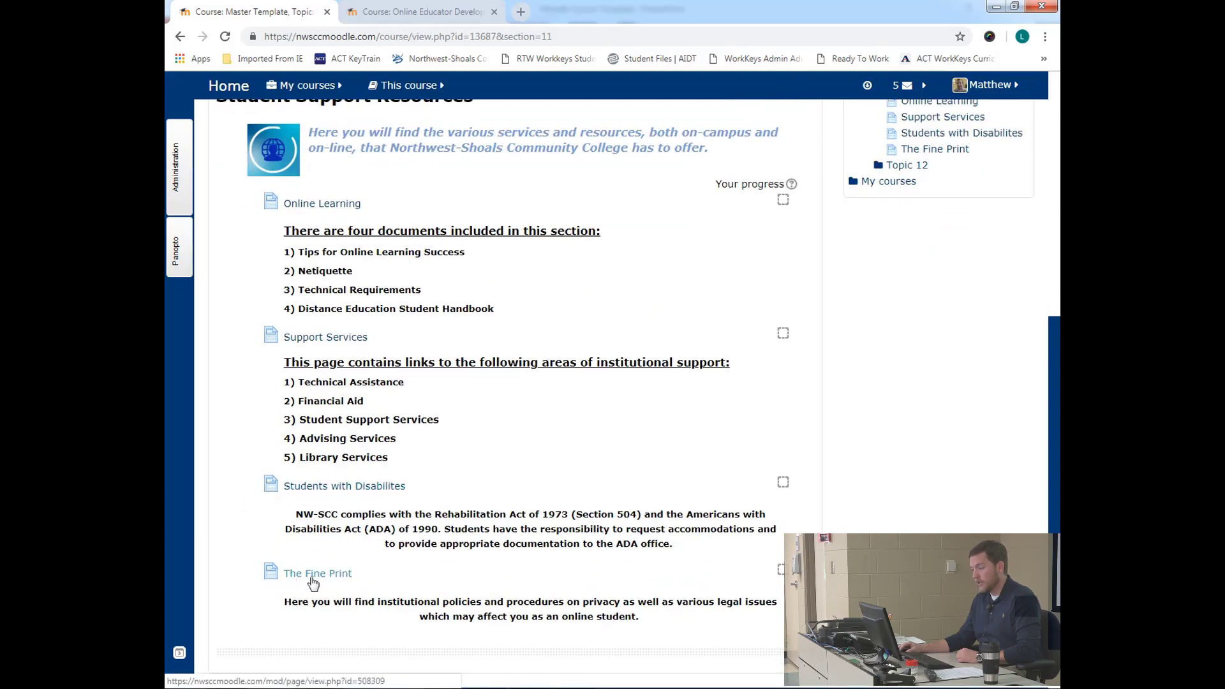
{"action": "scroll", "coordinate": [317, 367], "scroll_direction": "up", "scroll_amount": 1}
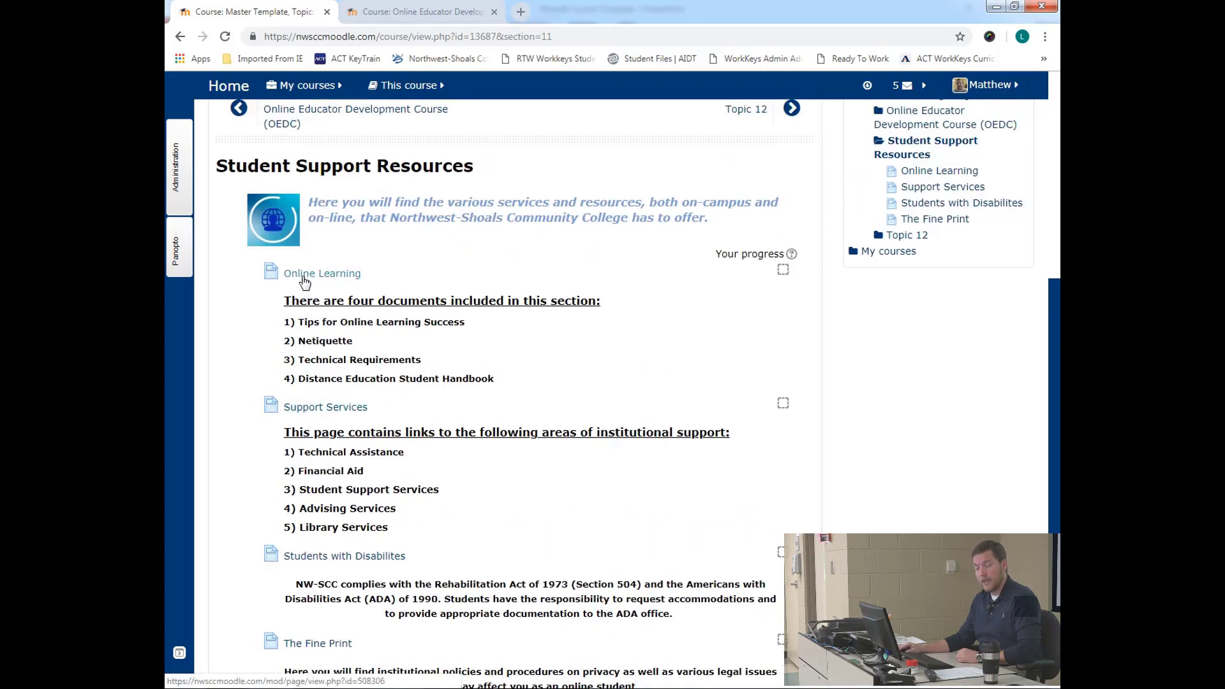
{"action": "scroll", "coordinate": [246, 332], "scroll_direction": "up", "scroll_amount": 1}
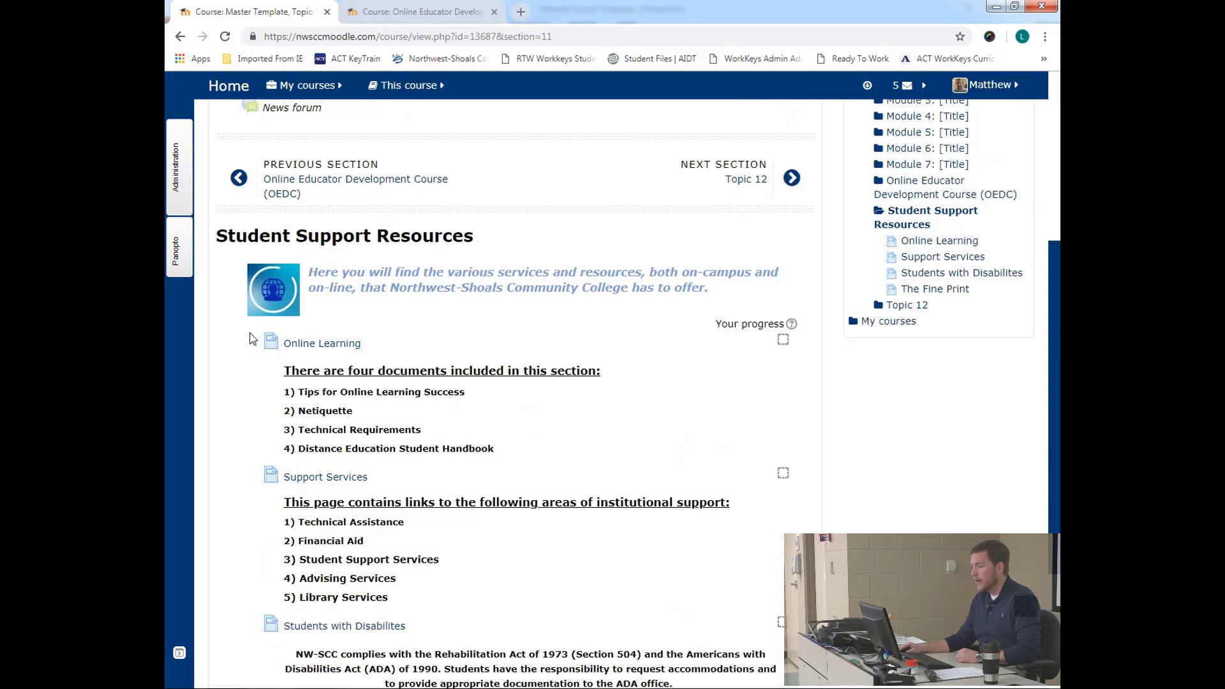
{"action": "left_click", "coordinate": [313, 345]}
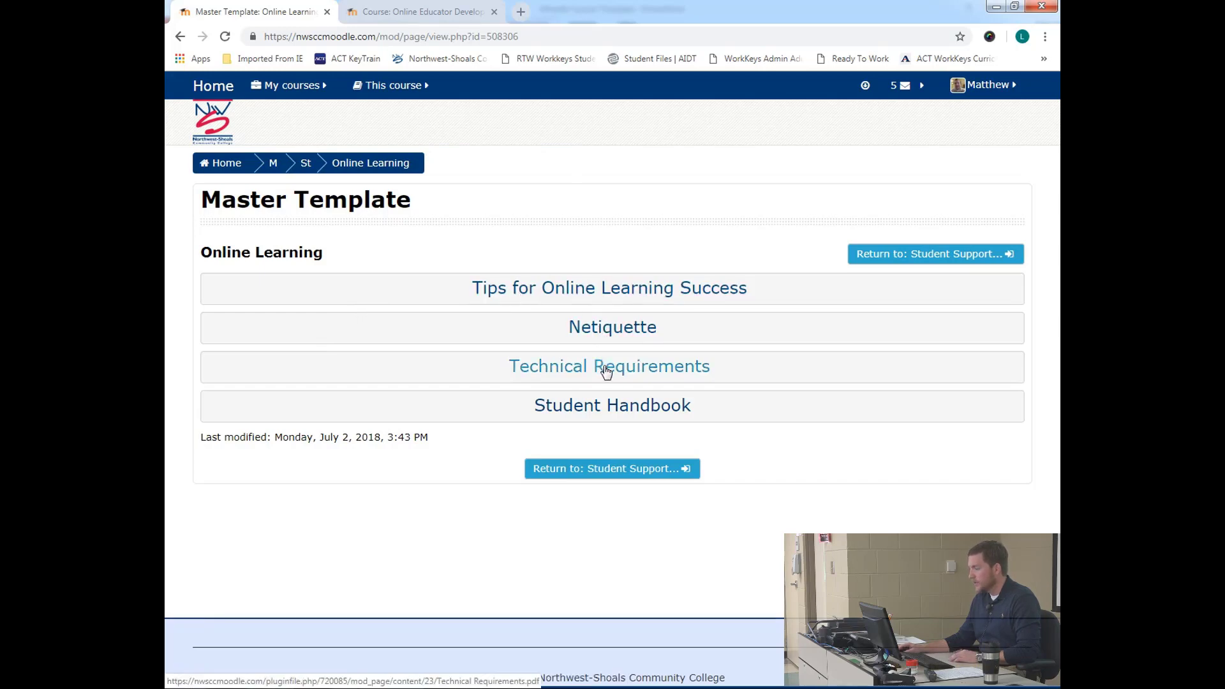
- Open the Tips for Online Learning Success document, skim its pages, and close it to return to the Online Learning page
{"action": "left_click", "coordinate": [590, 293]}
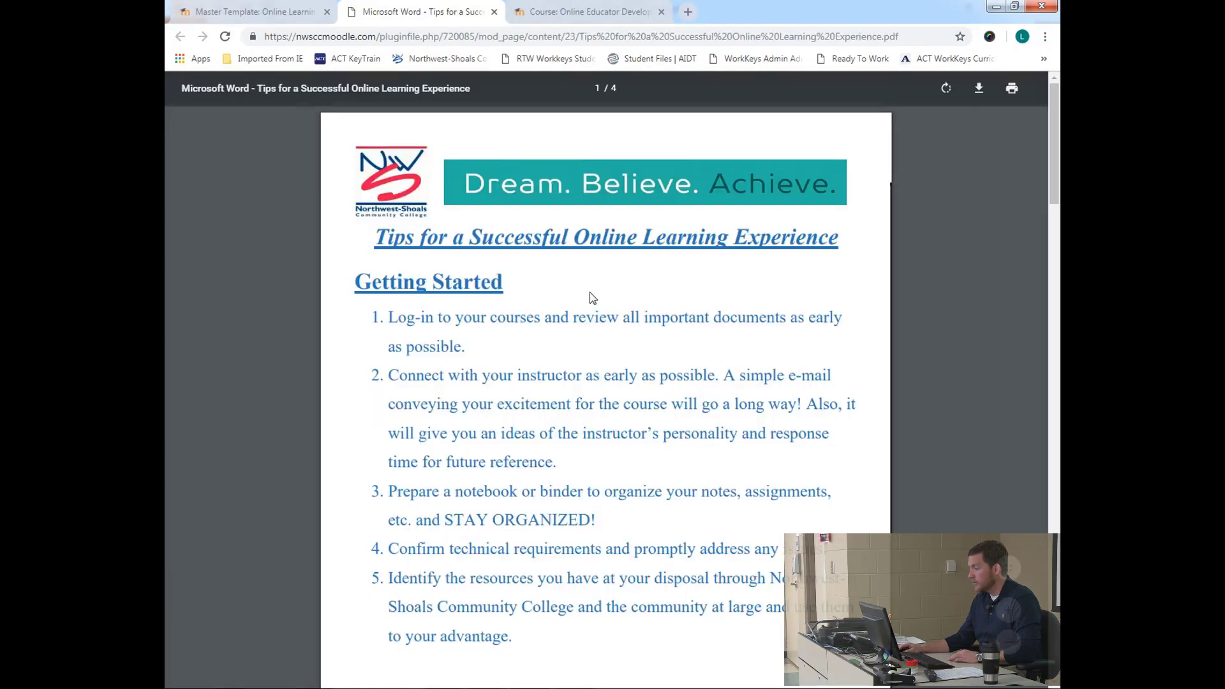
{"action": "scroll", "coordinate": [432, 290], "scroll_direction": "down", "scroll_amount": 10}
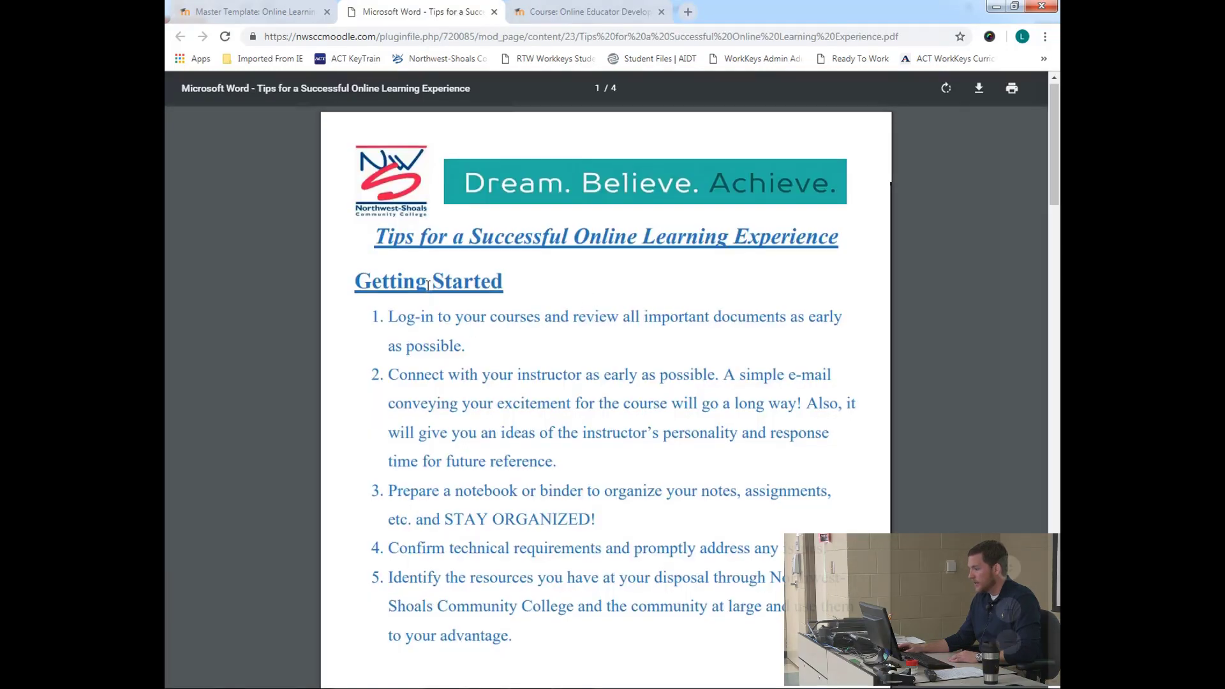
{"action": "scroll", "coordinate": [424, 306], "scroll_direction": "down", "scroll_amount": 10}
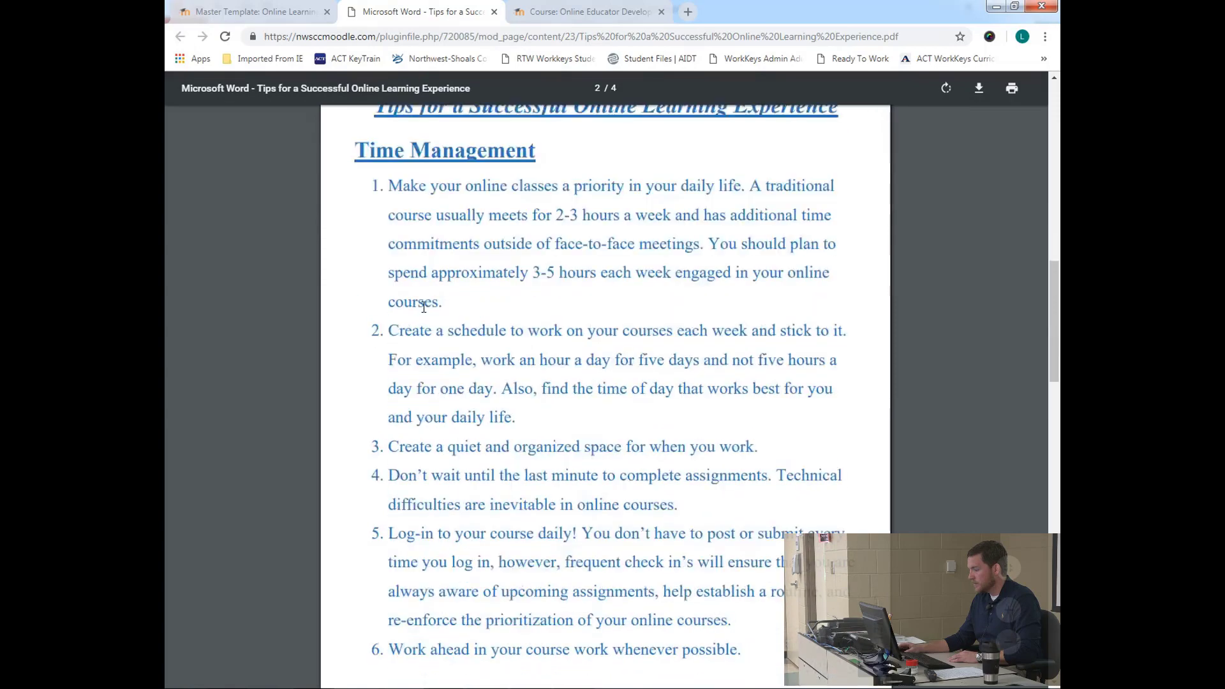
{"action": "scroll", "coordinate": [424, 307], "scroll_direction": "up", "scroll_amount": 5}
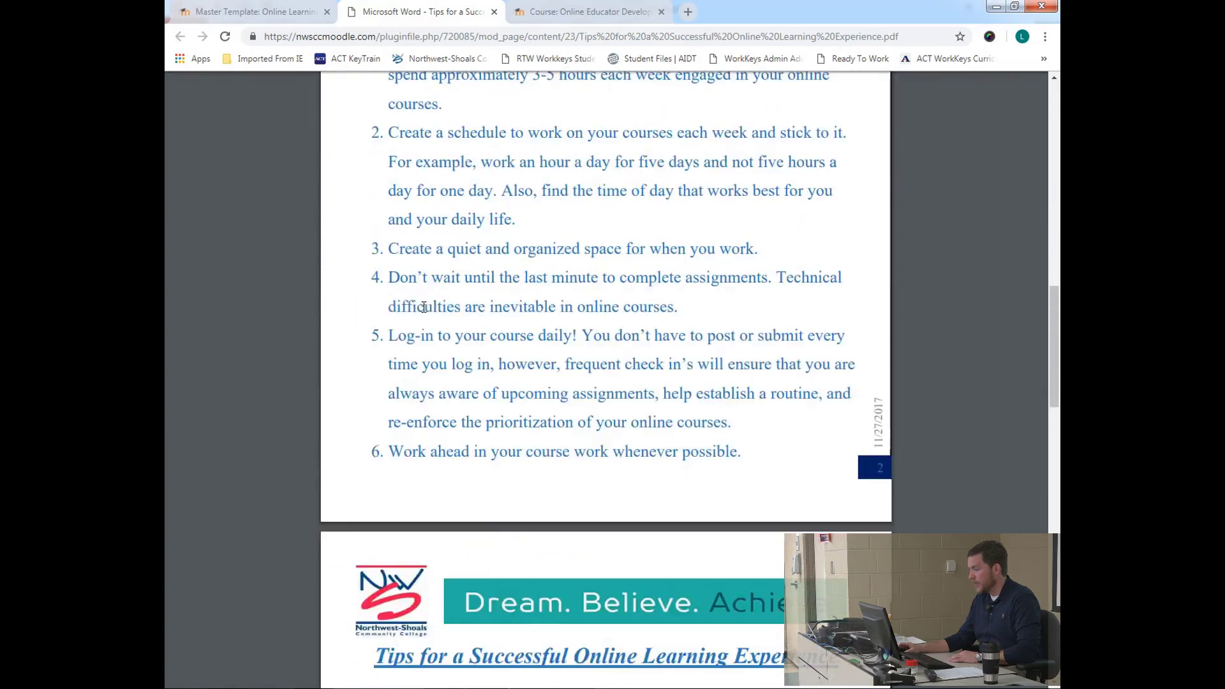
{"action": "left_click", "coordinate": [495, 12]}
{"action": "left_click", "coordinate": [494, 12]}
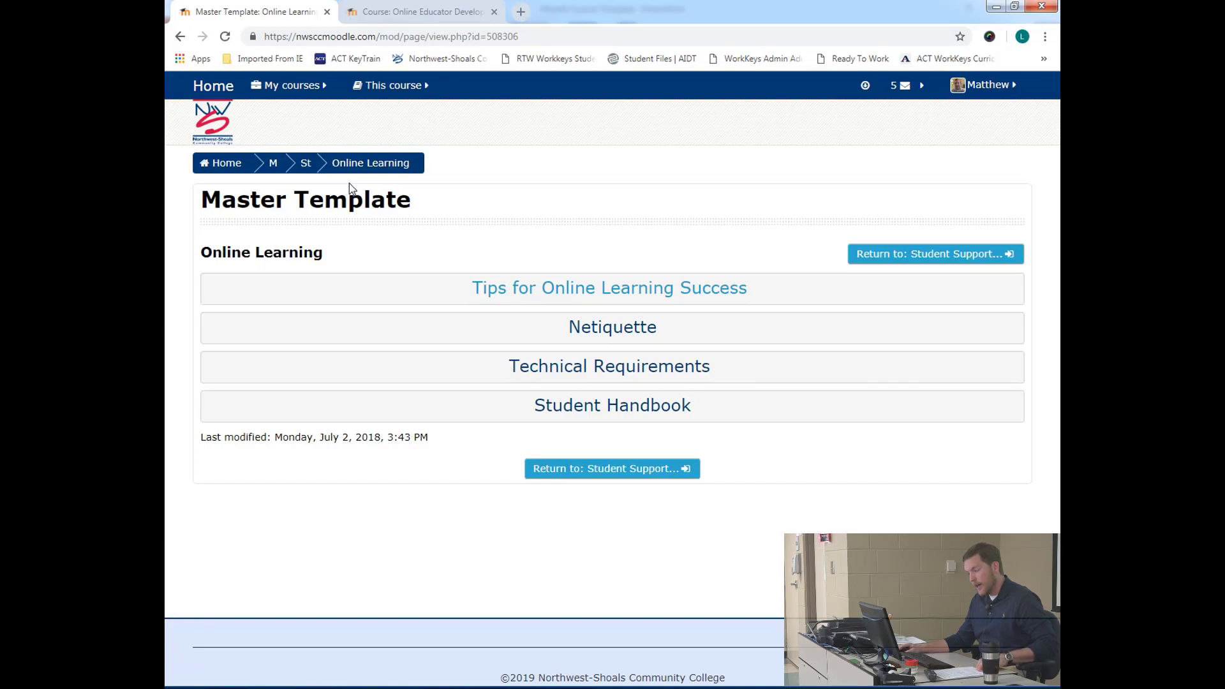
- Return to the Master Template course's main page and look through its section summaries down to the modules
{"action": "left_click", "coordinate": [279, 166]}
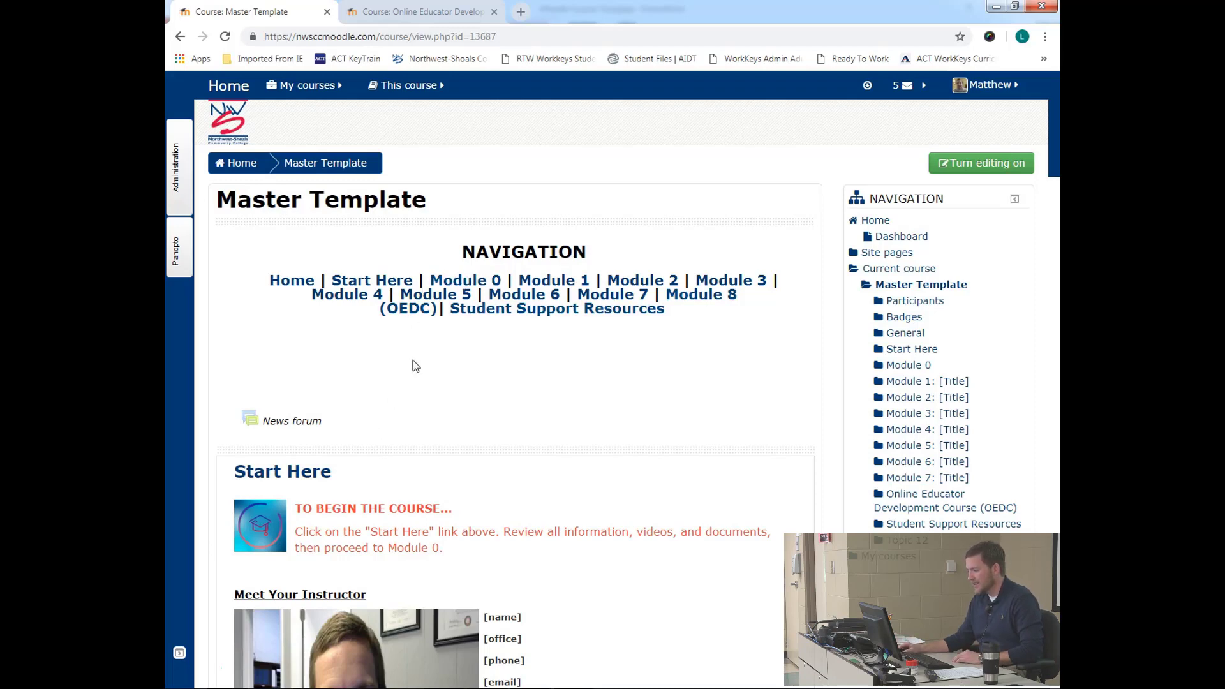
{"action": "scroll", "coordinate": [332, 374], "scroll_direction": "down", "scroll_amount": 2}
{"action": "scroll", "coordinate": [335, 370], "scroll_direction": "down", "scroll_amount": 18}
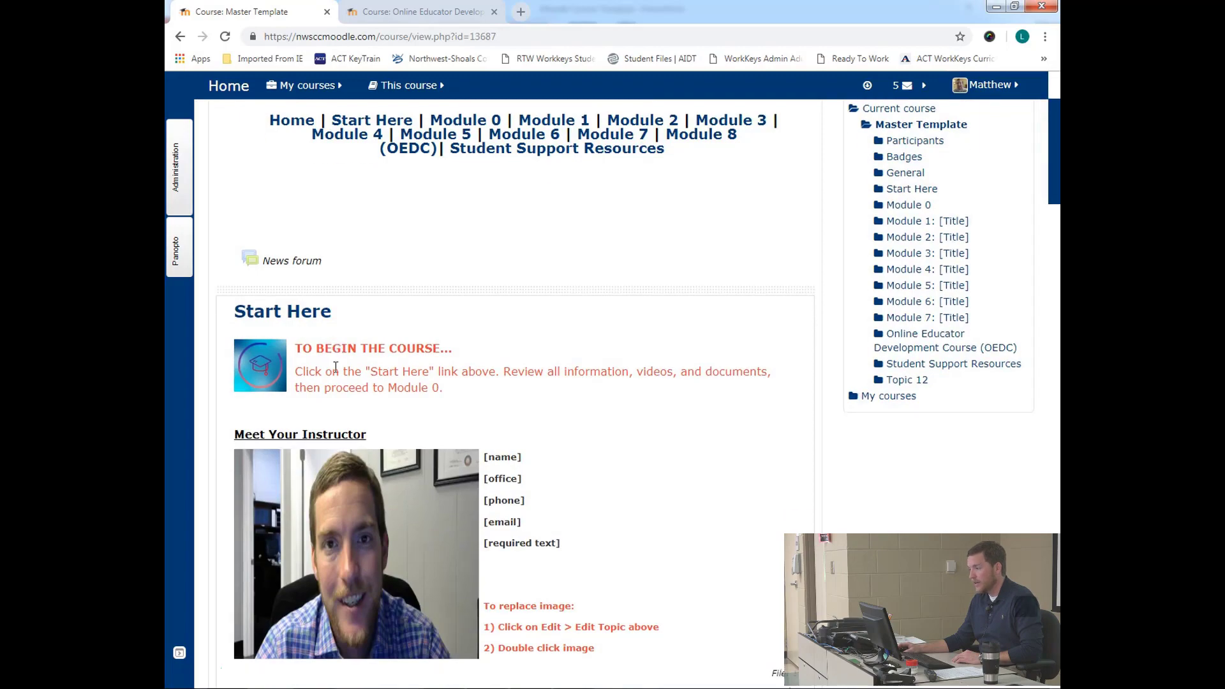
{"action": "scroll", "coordinate": [339, 376], "scroll_direction": "down", "scroll_amount": 8}
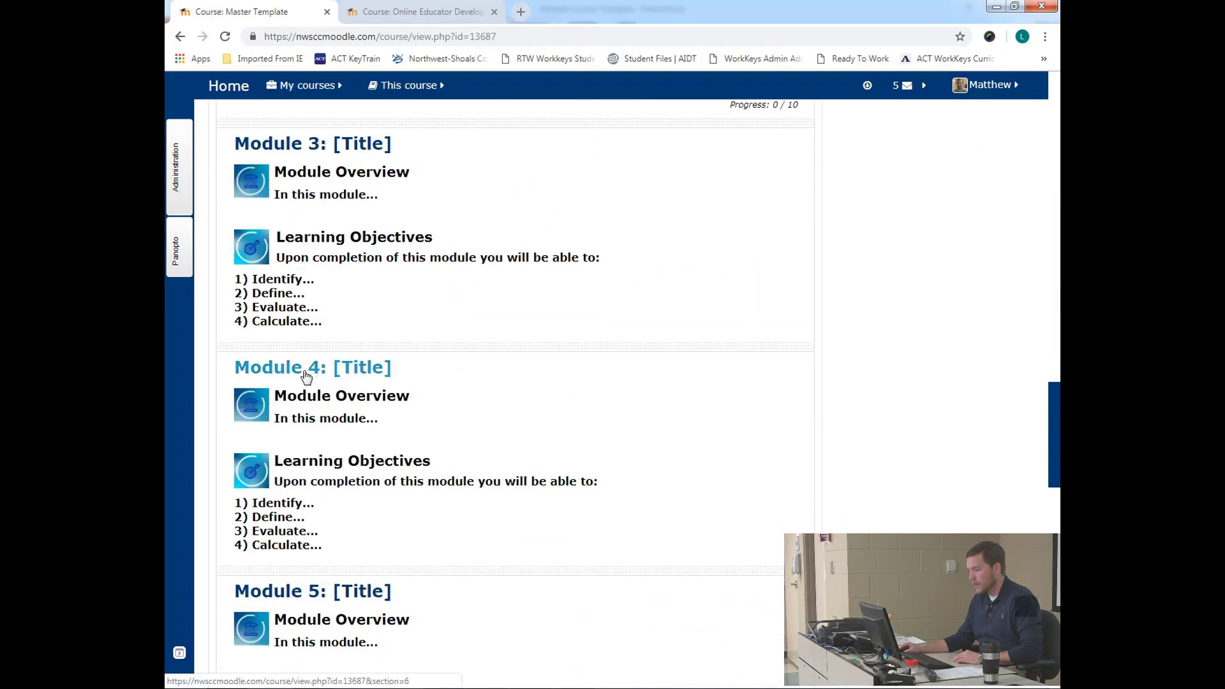
- Open the Module 4: [Title] section and examine its overview, learning objectives and activity headings
{"action": "left_click", "coordinate": [305, 373]}
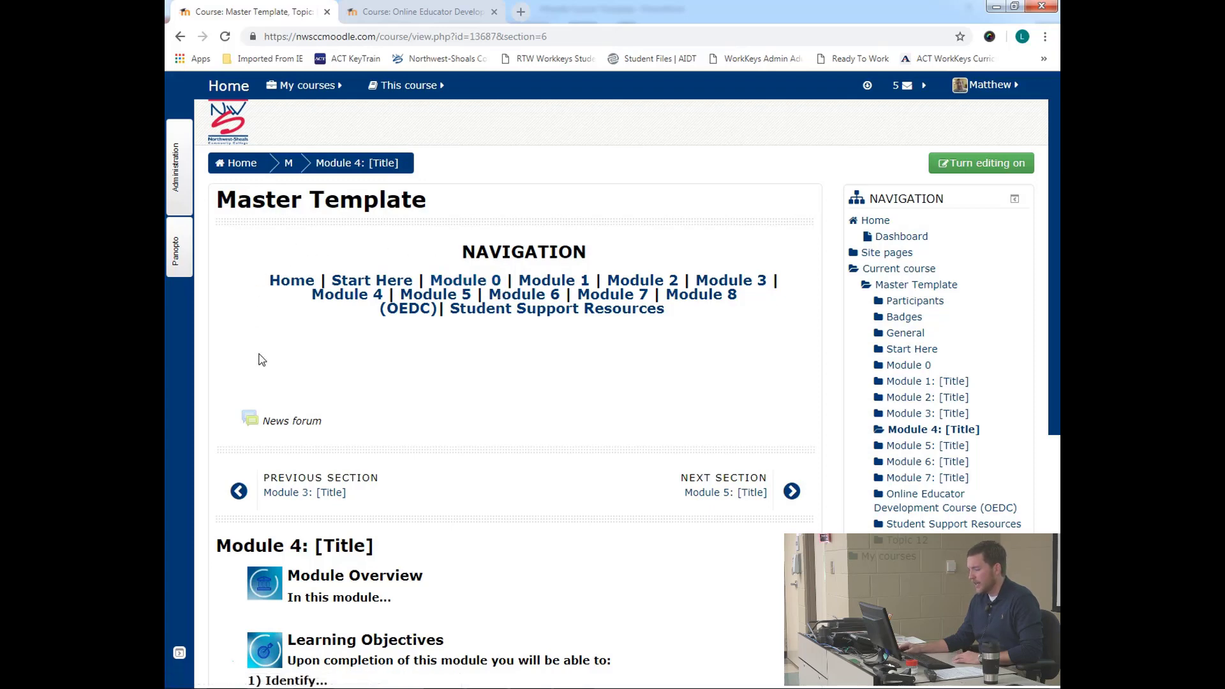
{"action": "scroll", "coordinate": [261, 359], "scroll_direction": "down", "scroll_amount": 5}
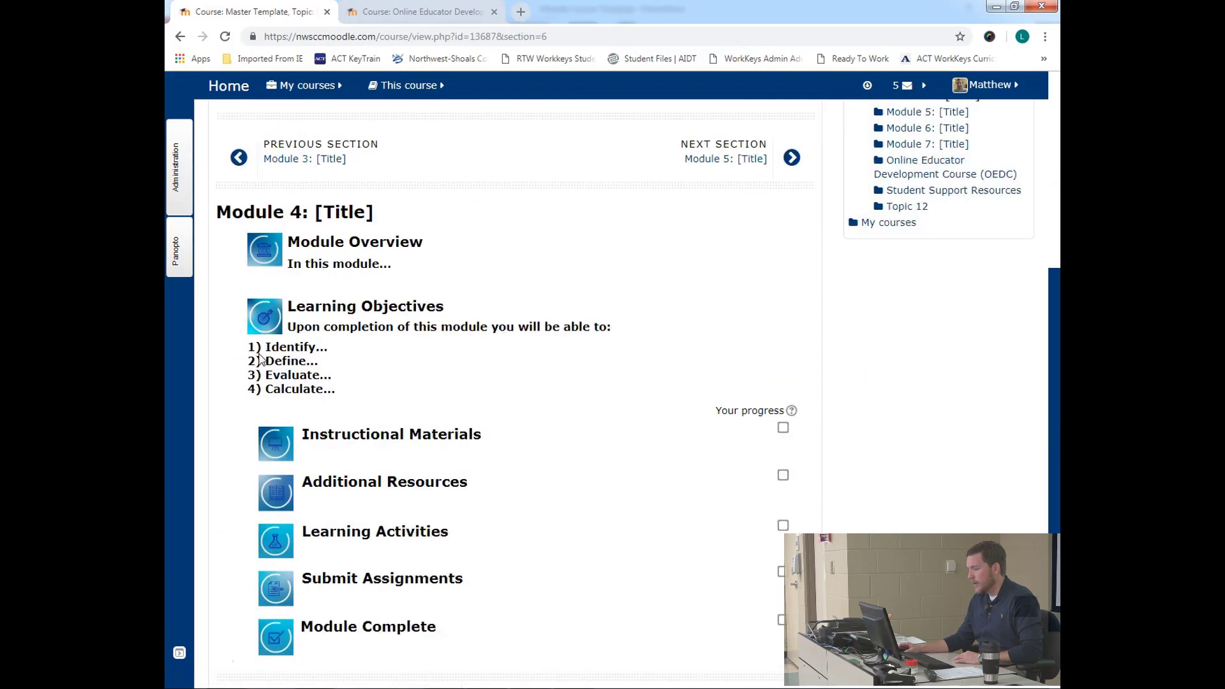
{"action": "scroll", "coordinate": [297, 352], "scroll_direction": "down", "scroll_amount": 1}
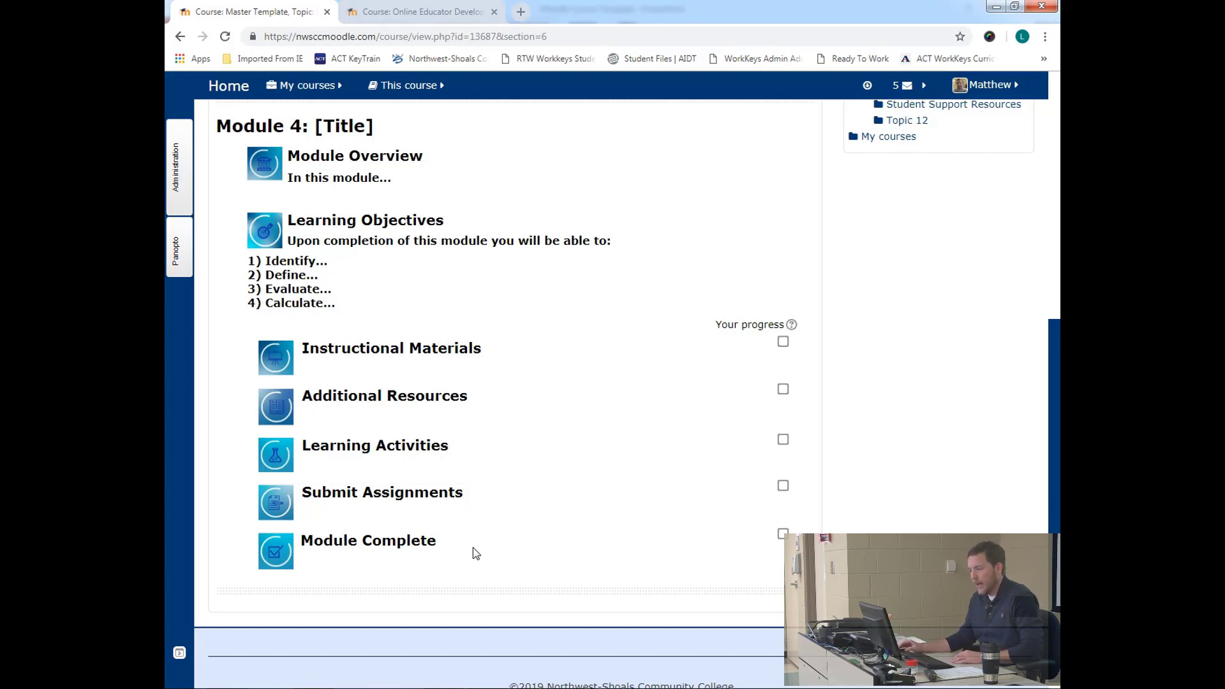
{"action": "scroll", "coordinate": [473, 547], "scroll_direction": "up", "scroll_amount": 2}
{"action": "scroll", "coordinate": [473, 548], "scroll_direction": "up", "scroll_amount": 3}
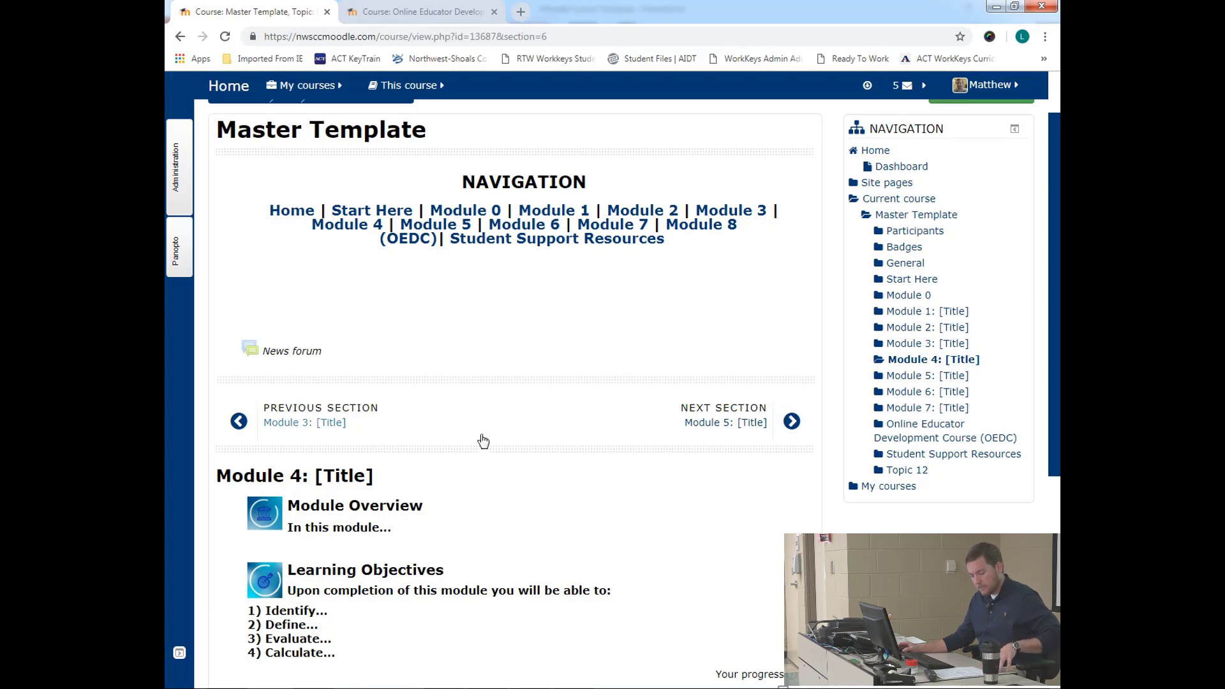
{"action": "scroll", "coordinate": [497, 347], "scroll_direction": "up", "scroll_amount": 1}
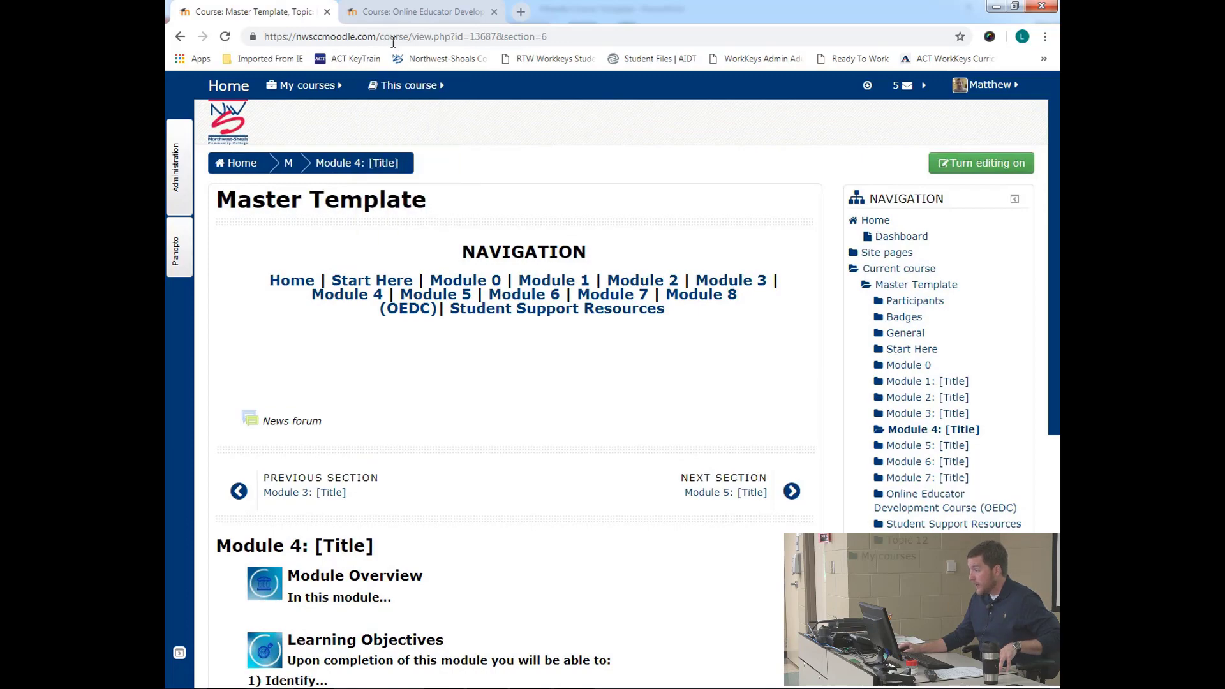
- Switch to the Online Educator Development Course tab and examine its module overviews and objectives from Module 0 through Contact Information
{"action": "left_click", "coordinate": [396, 13]}
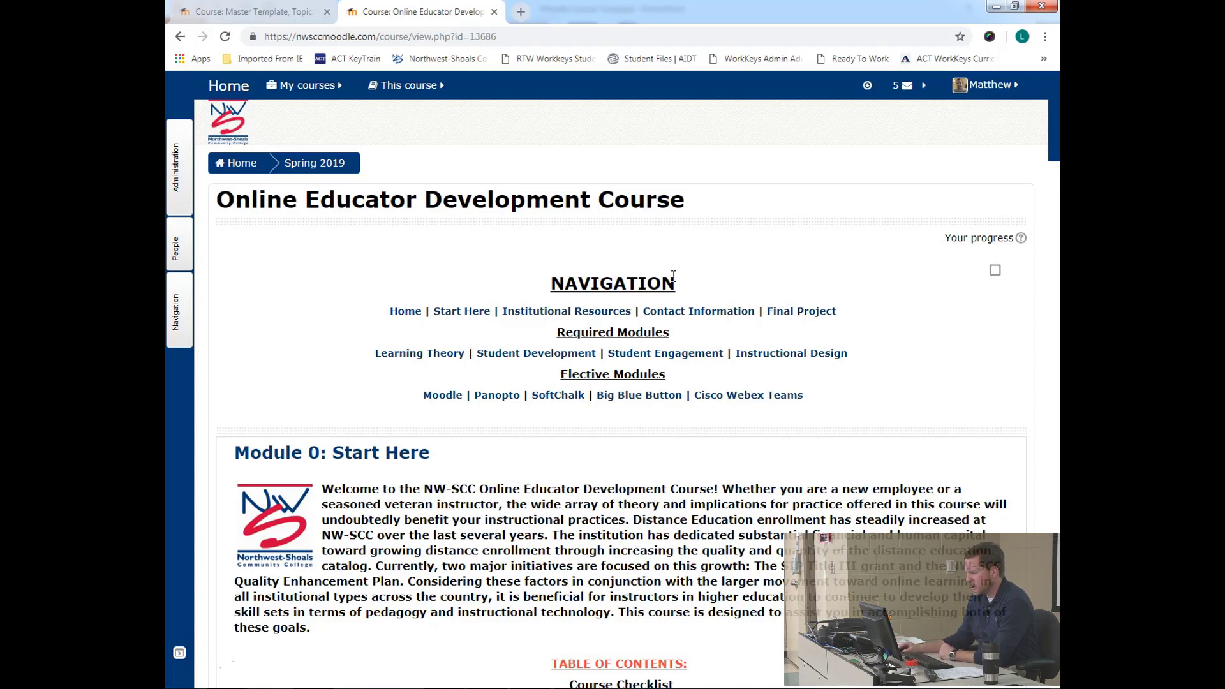
{"action": "scroll", "coordinate": [300, 253], "scroll_direction": "down", "scroll_amount": 8}
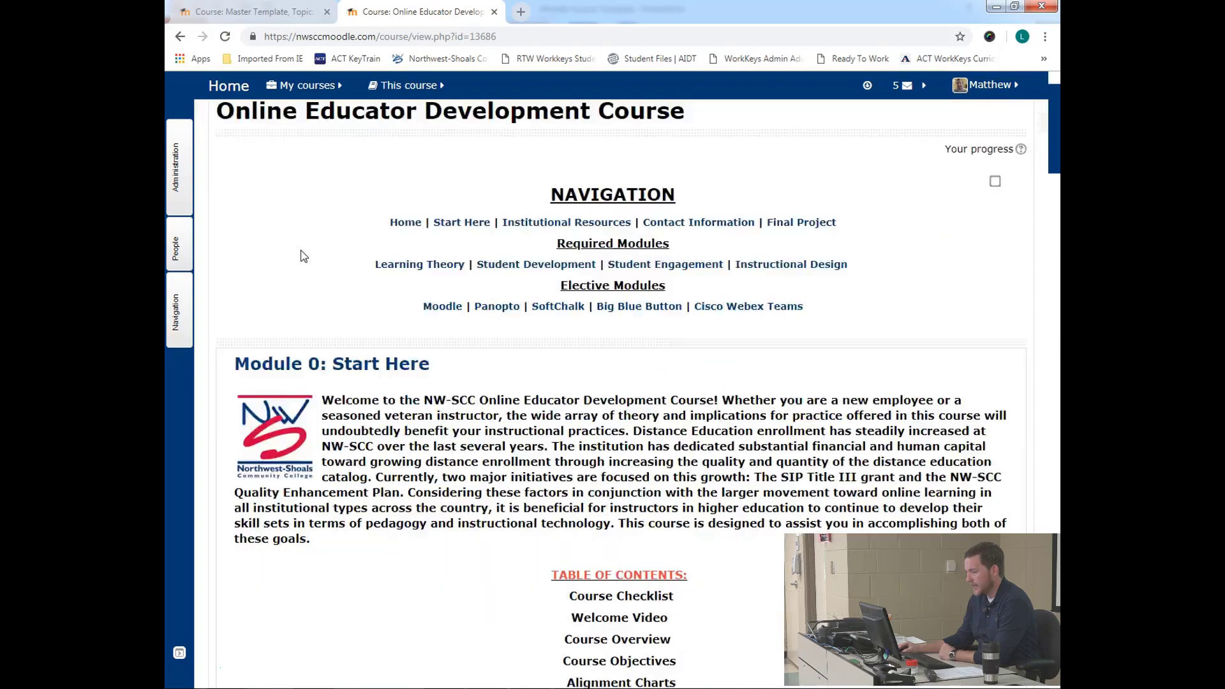
{"action": "scroll", "coordinate": [304, 248], "scroll_direction": "down", "scroll_amount": 7}
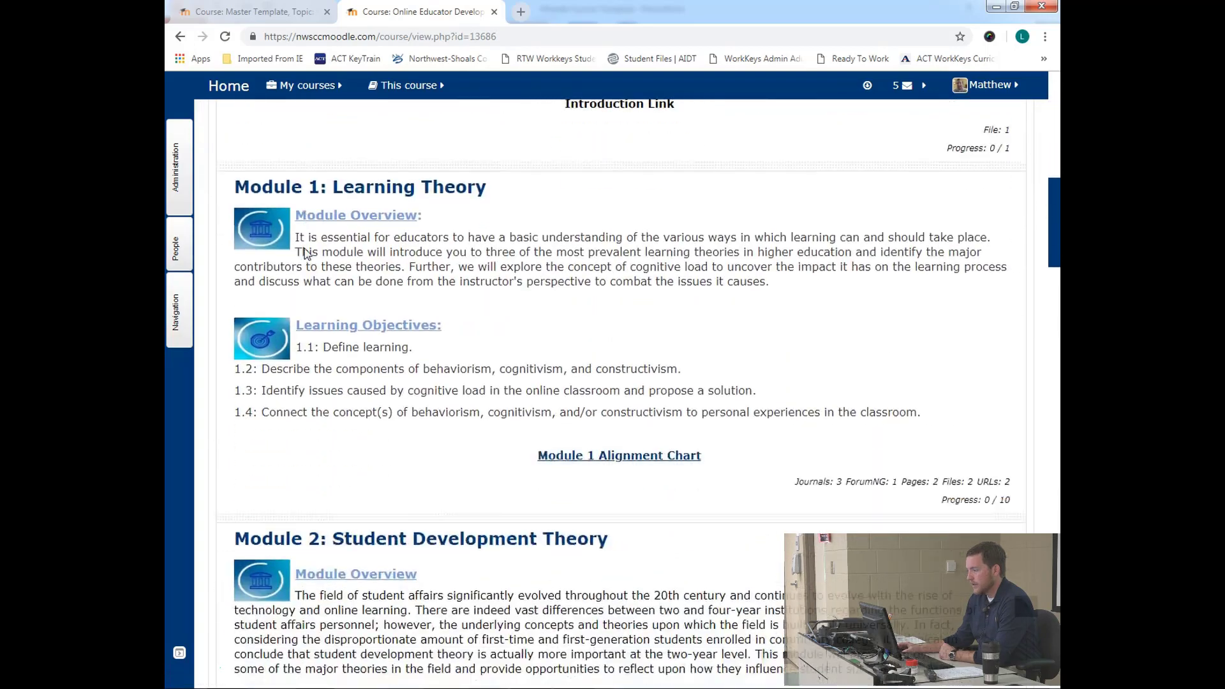
{"action": "scroll", "coordinate": [304, 247], "scroll_direction": "down", "scroll_amount": 8}
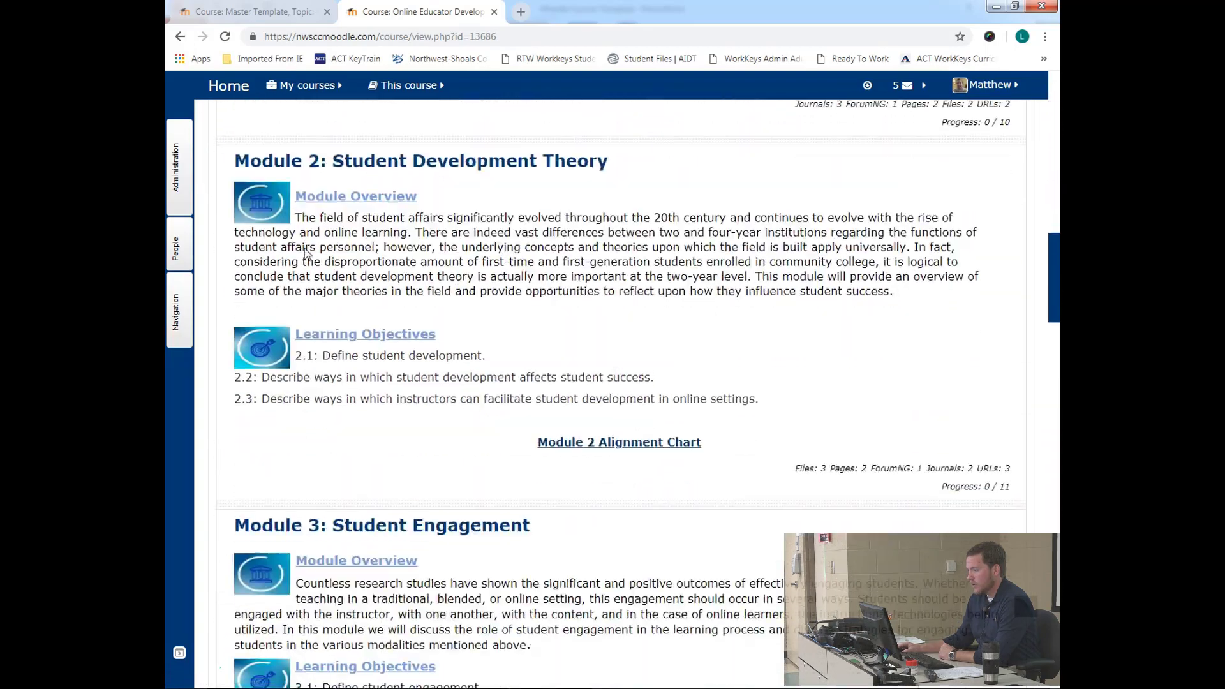
{"action": "scroll", "coordinate": [304, 248], "scroll_direction": "down", "scroll_amount": 9}
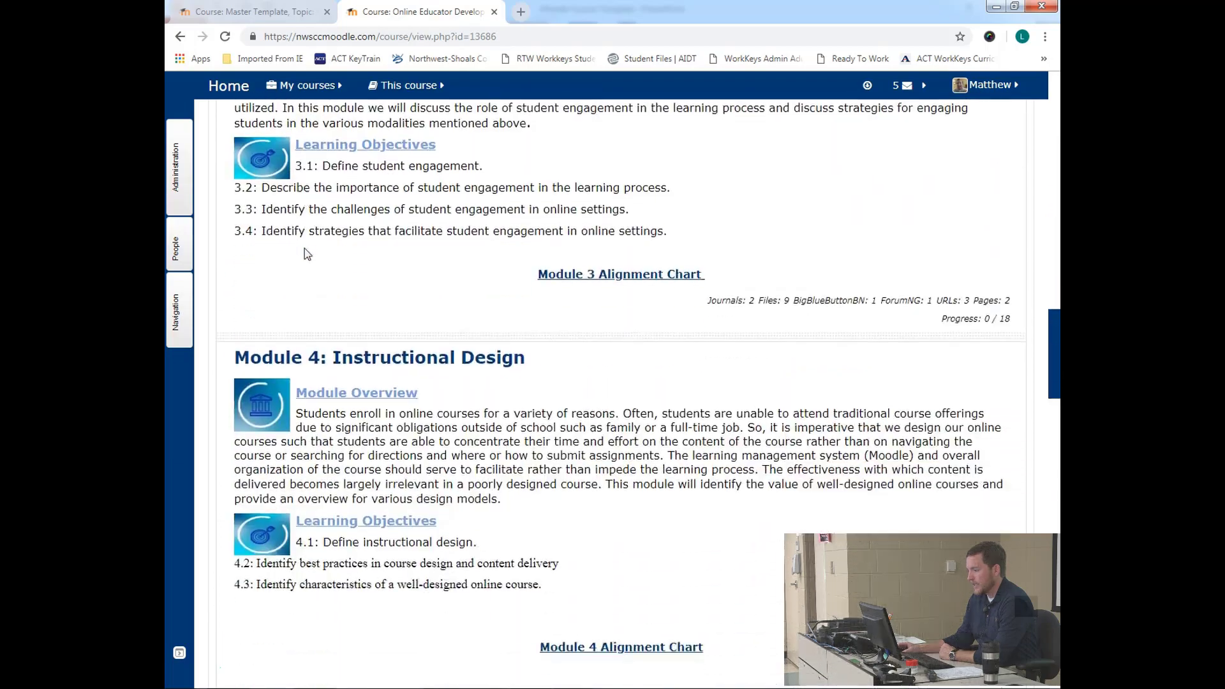
{"action": "scroll", "coordinate": [304, 247], "scroll_direction": "down", "scroll_amount": 7}
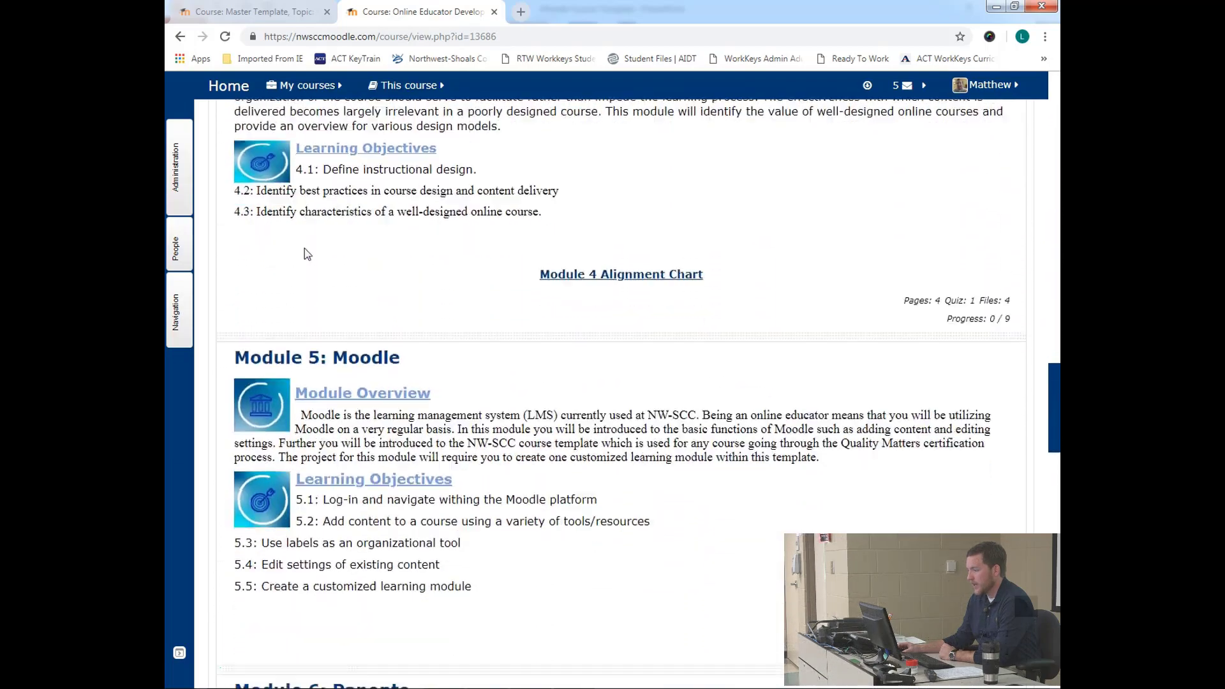
{"action": "scroll", "coordinate": [305, 248], "scroll_direction": "down", "scroll_amount": 8}
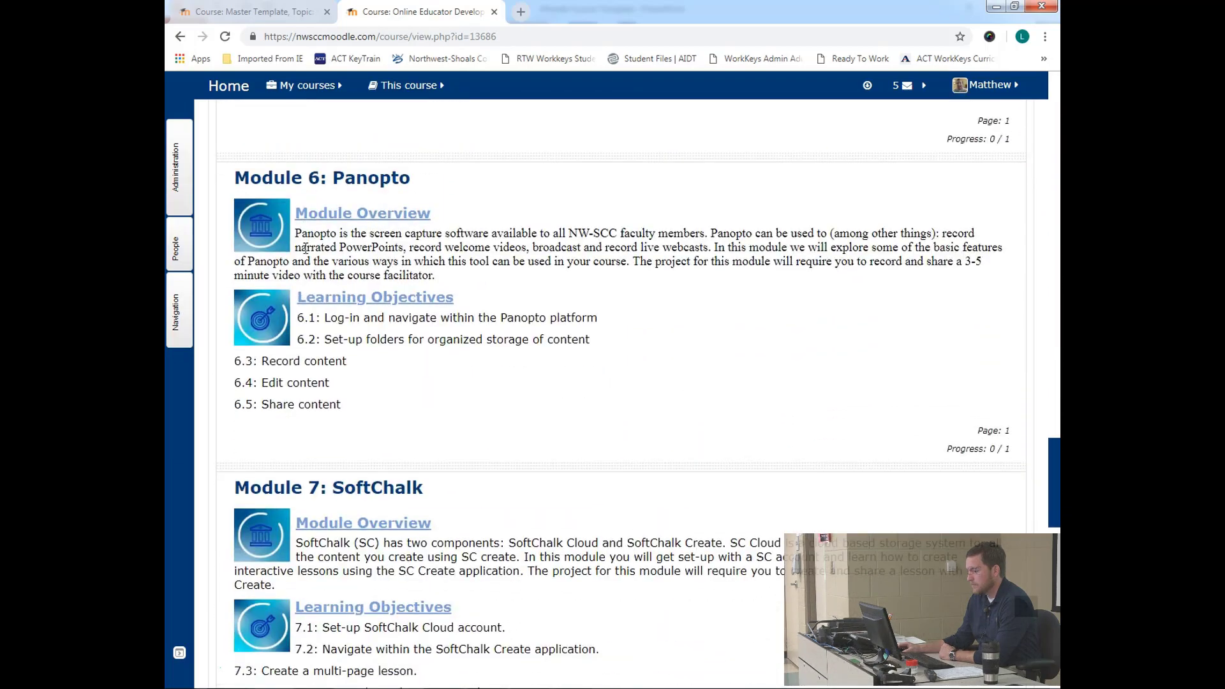
{"action": "scroll", "coordinate": [306, 248], "scroll_direction": "down", "scroll_amount": 13}
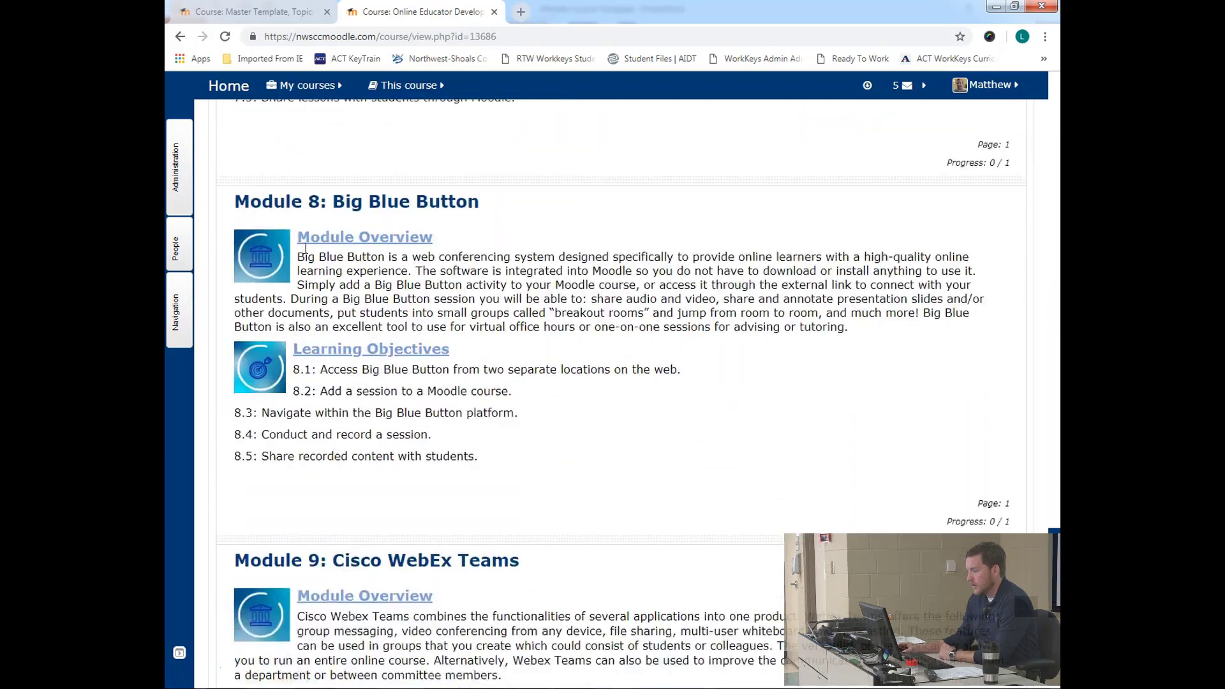
{"action": "scroll", "coordinate": [305, 248], "scroll_direction": "down", "scroll_amount": 1}
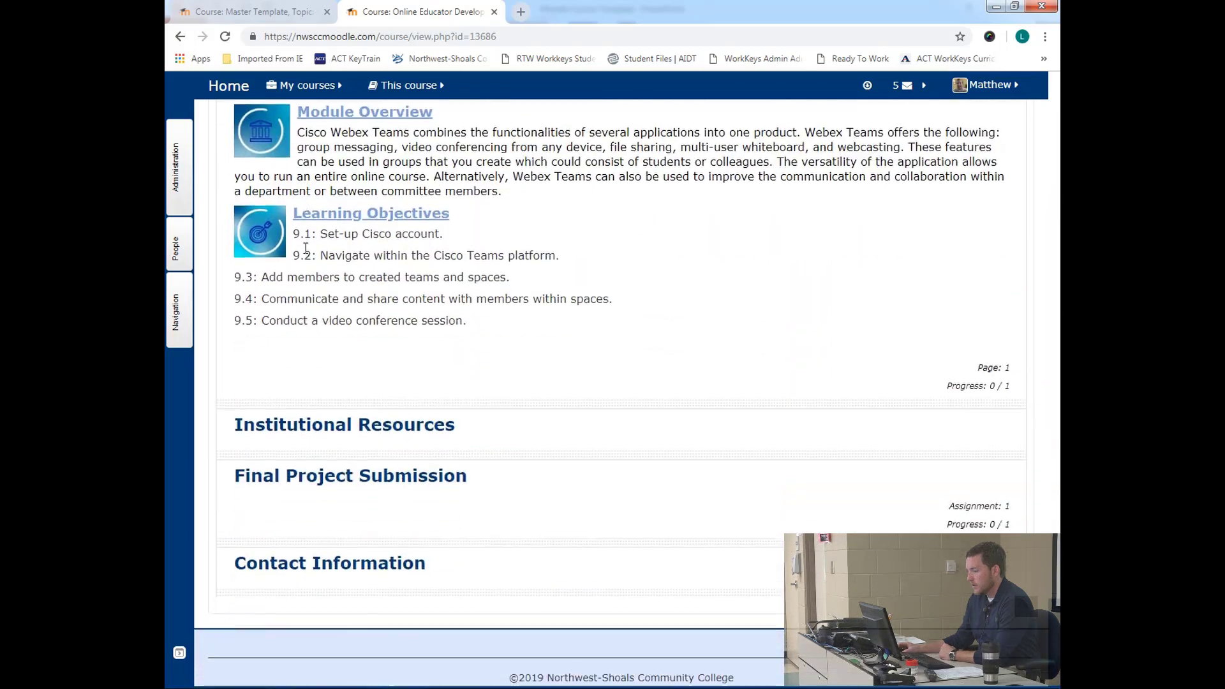
{"action": "scroll", "coordinate": [426, 351], "scroll_direction": "up", "scroll_amount": 7}
{"action": "scroll", "coordinate": [428, 350], "scroll_direction": "up", "scroll_amount": 20}
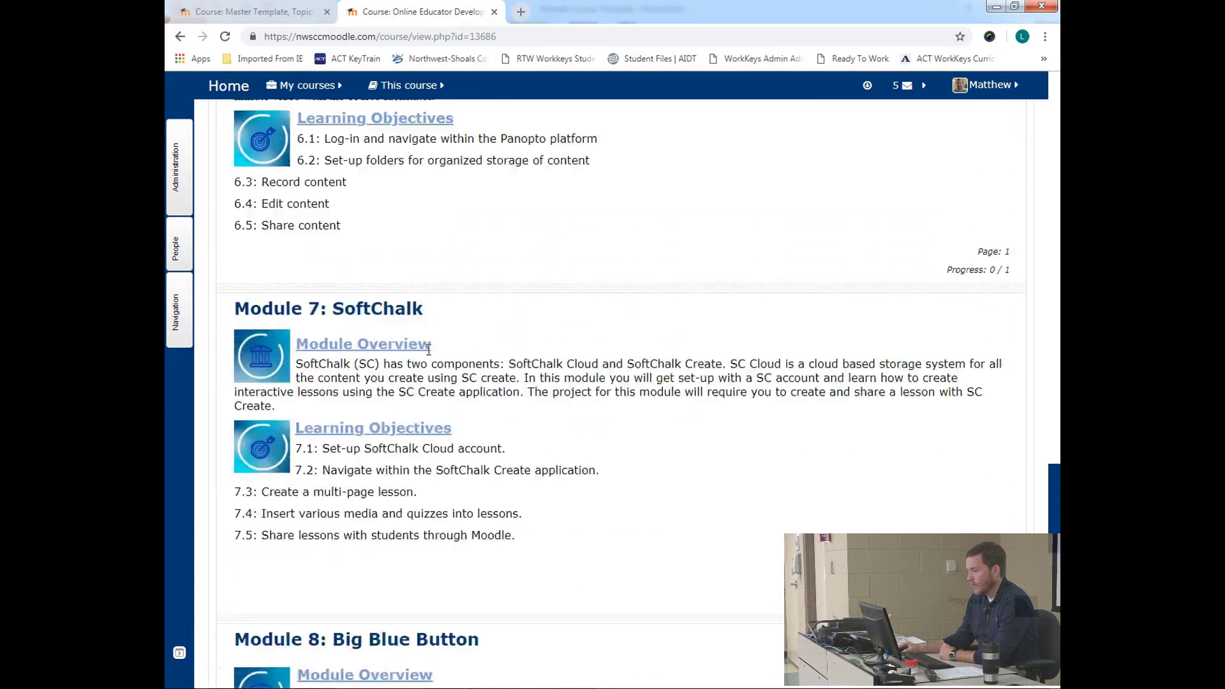
{"action": "scroll", "coordinate": [429, 350], "scroll_direction": "up", "scroll_amount": 20}
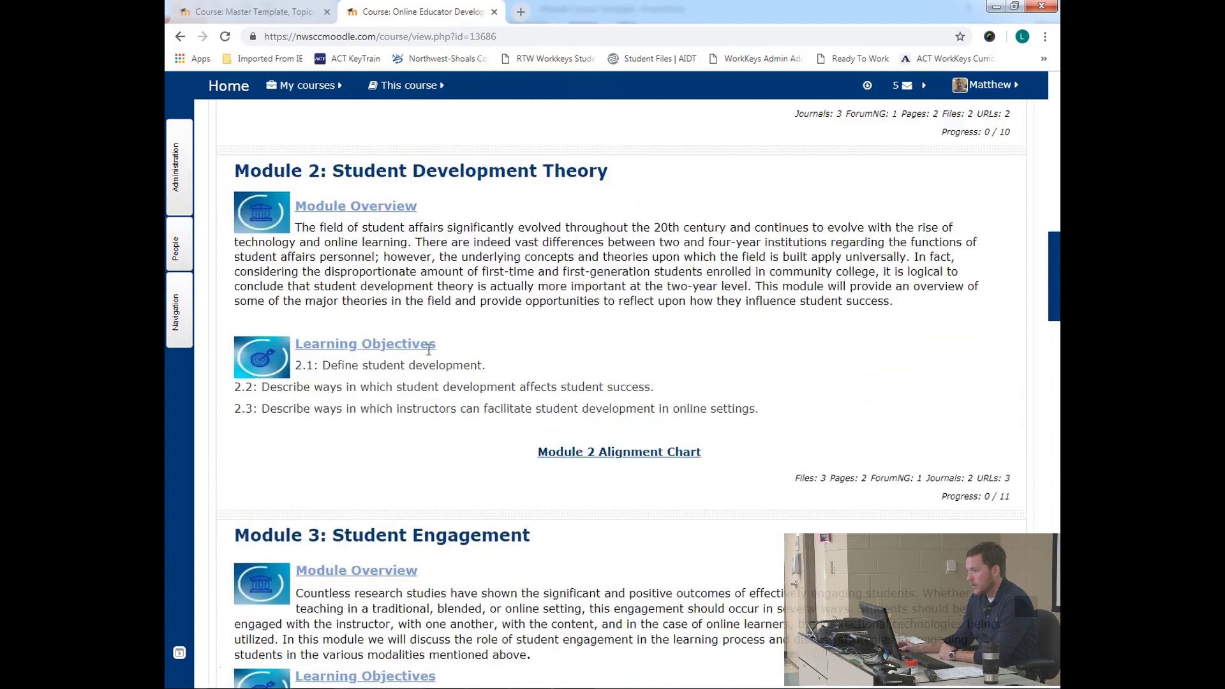
{"action": "scroll", "coordinate": [427, 351], "scroll_direction": "up", "scroll_amount": 4}
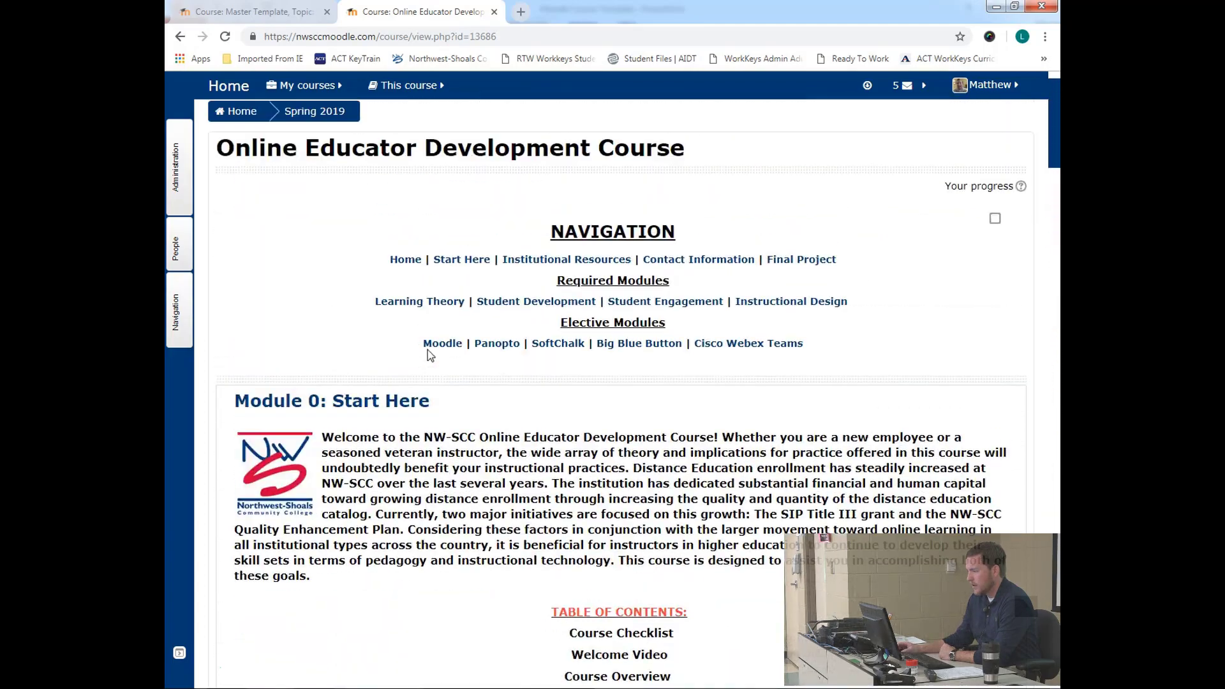
{"action": "scroll", "coordinate": [490, 504], "scroll_direction": "up", "scroll_amount": 1}
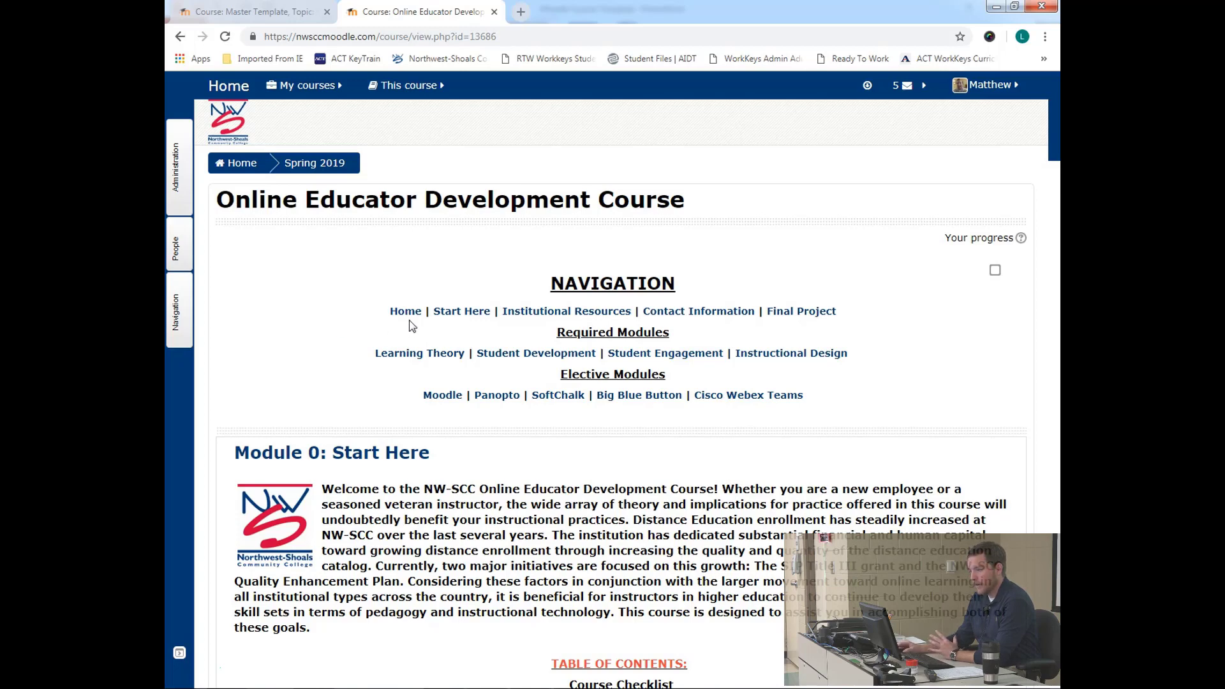
- Open the Student Development module of the Online Educator Development Course and review its instructions, activities and section navigation
{"action": "left_click", "coordinate": [522, 355]}
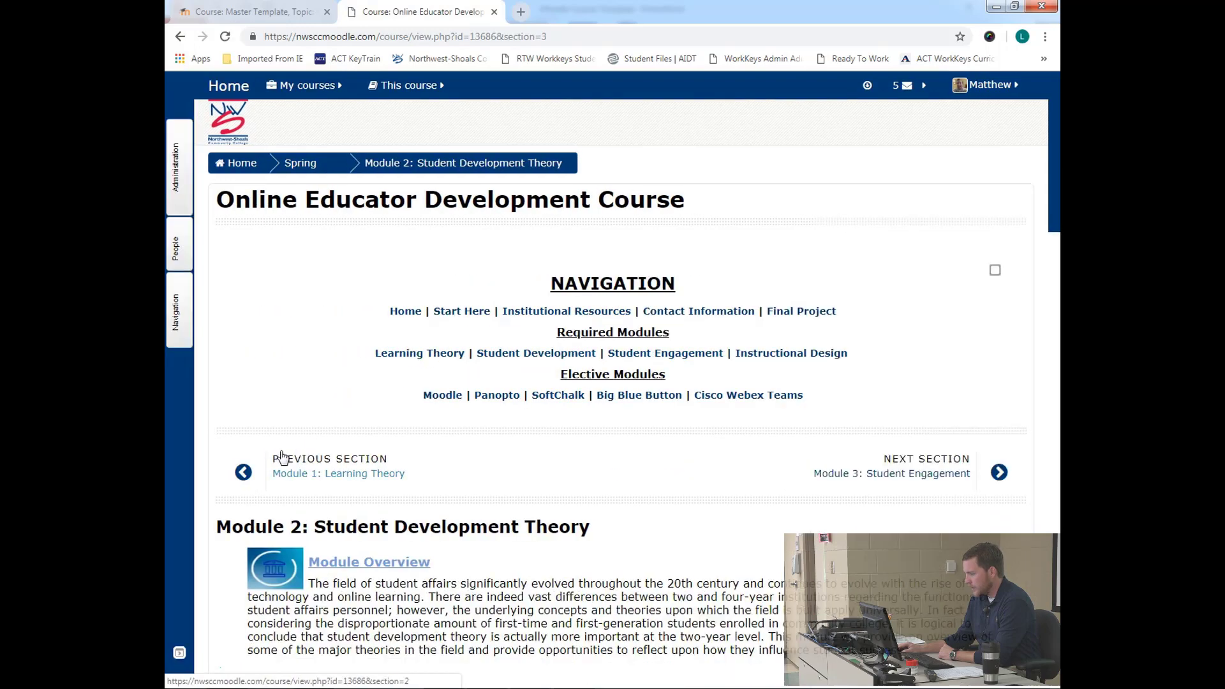
{"action": "scroll", "coordinate": [284, 456], "scroll_direction": "down", "scroll_amount": 6}
{"action": "scroll", "coordinate": [285, 455], "scroll_direction": "down", "scroll_amount": 5}
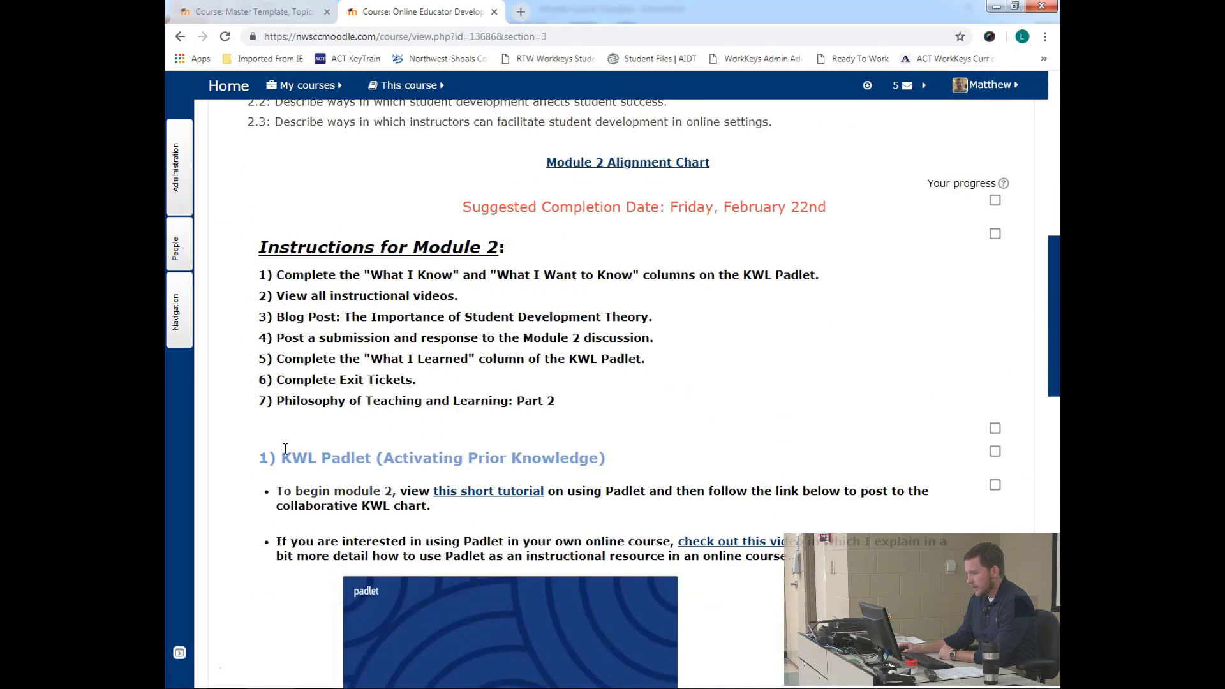
{"action": "scroll", "coordinate": [285, 450], "scroll_direction": "down", "scroll_amount": 3}
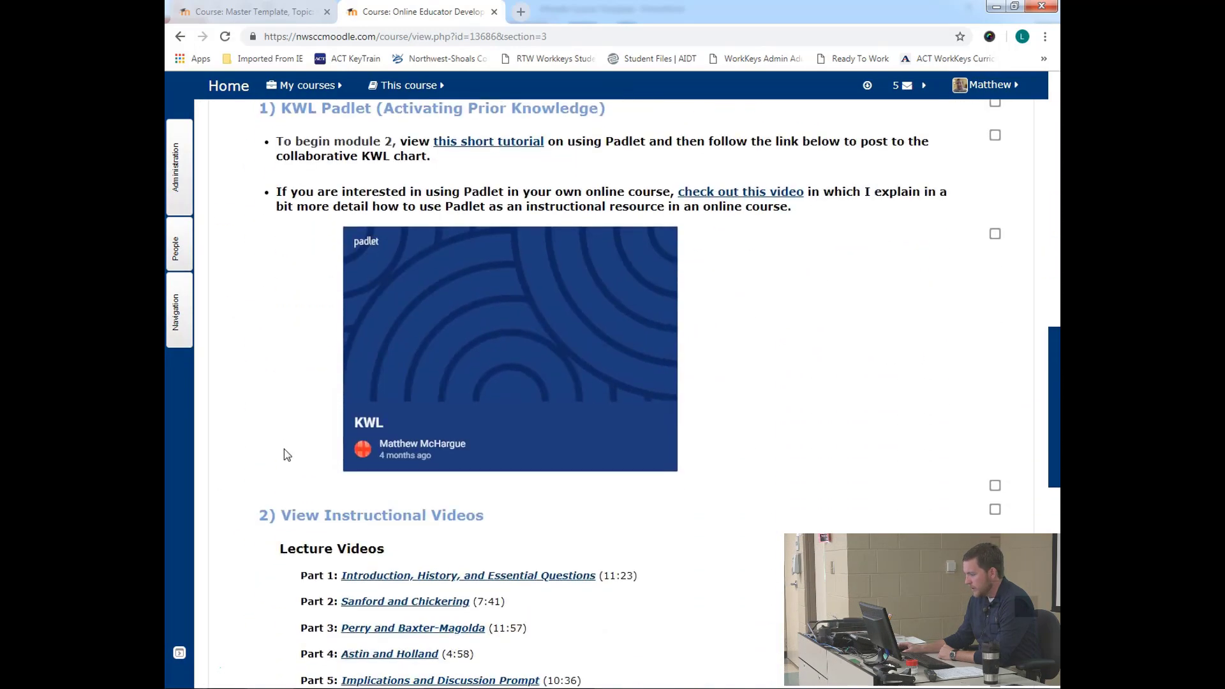
{"action": "scroll", "coordinate": [285, 450], "scroll_direction": "up", "scroll_amount": 15}
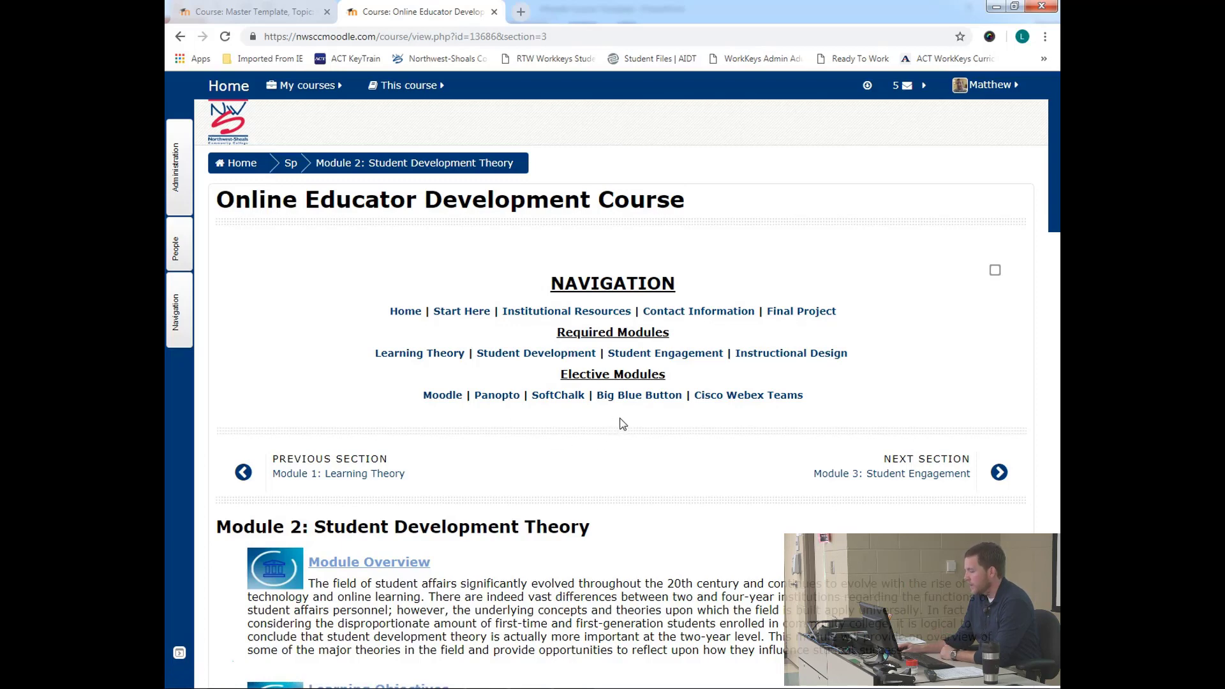
{"action": "scroll", "coordinate": [623, 424], "scroll_direction": "down", "scroll_amount": 1}
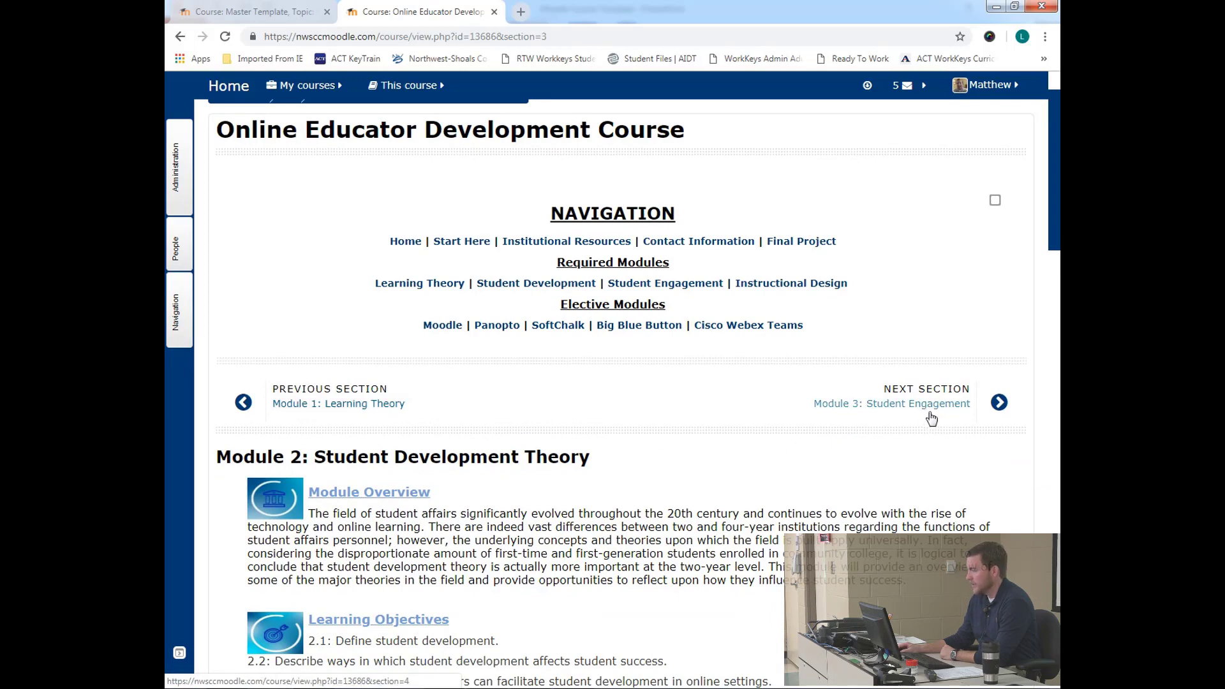
- Look through Module 2: Student Development Theory down to its activities, open The Impact of Student Development Theory page and highlight its title
{"action": "scroll", "coordinate": [717, 438], "scroll_direction": "down", "scroll_amount": 4}
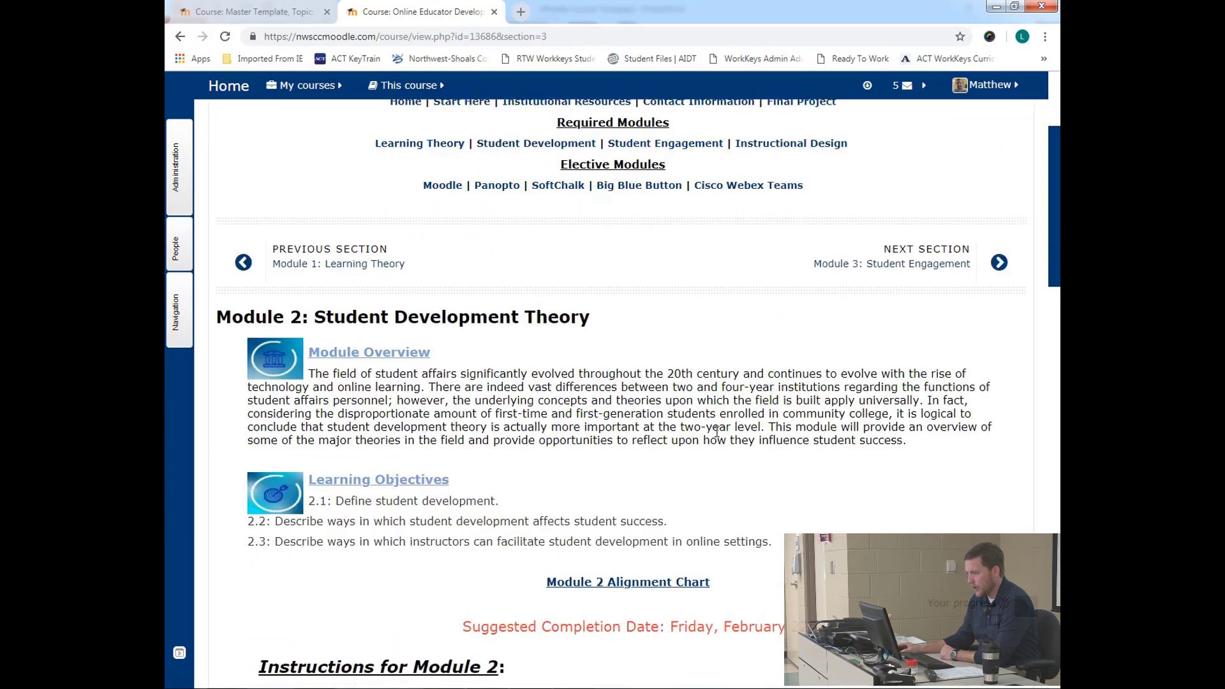
{"action": "scroll", "coordinate": [716, 438], "scroll_direction": "down", "scroll_amount": 2}
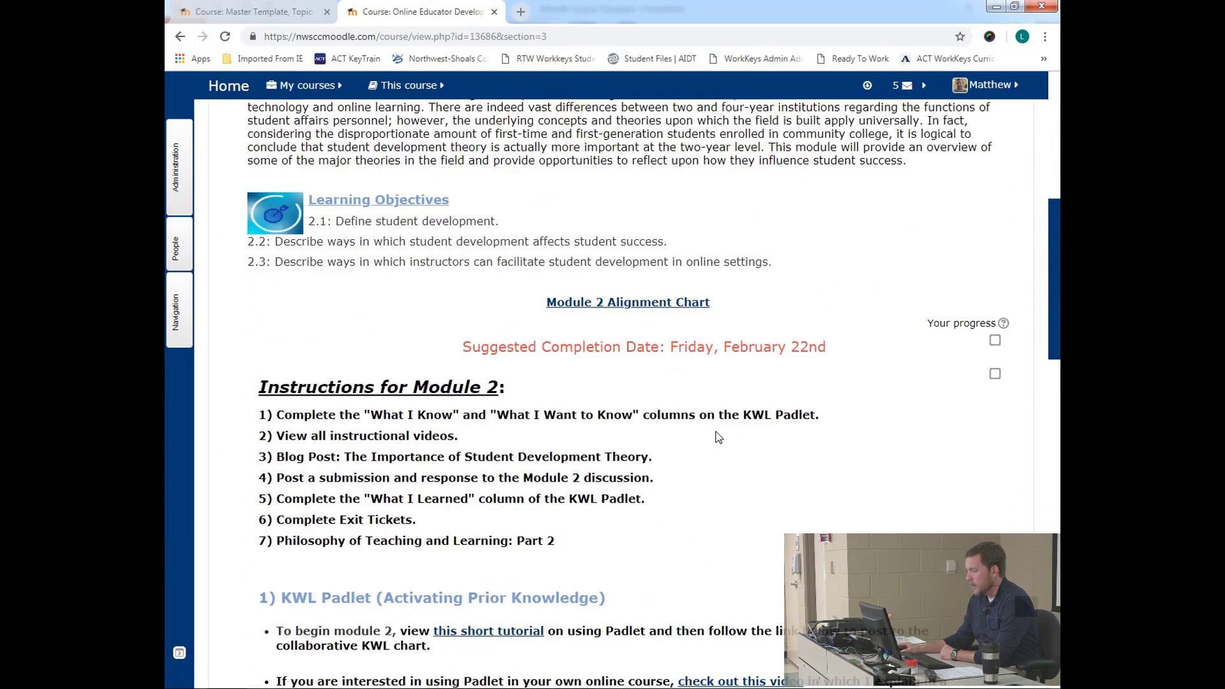
{"action": "scroll", "coordinate": [718, 438], "scroll_direction": "down", "scroll_amount": 4}
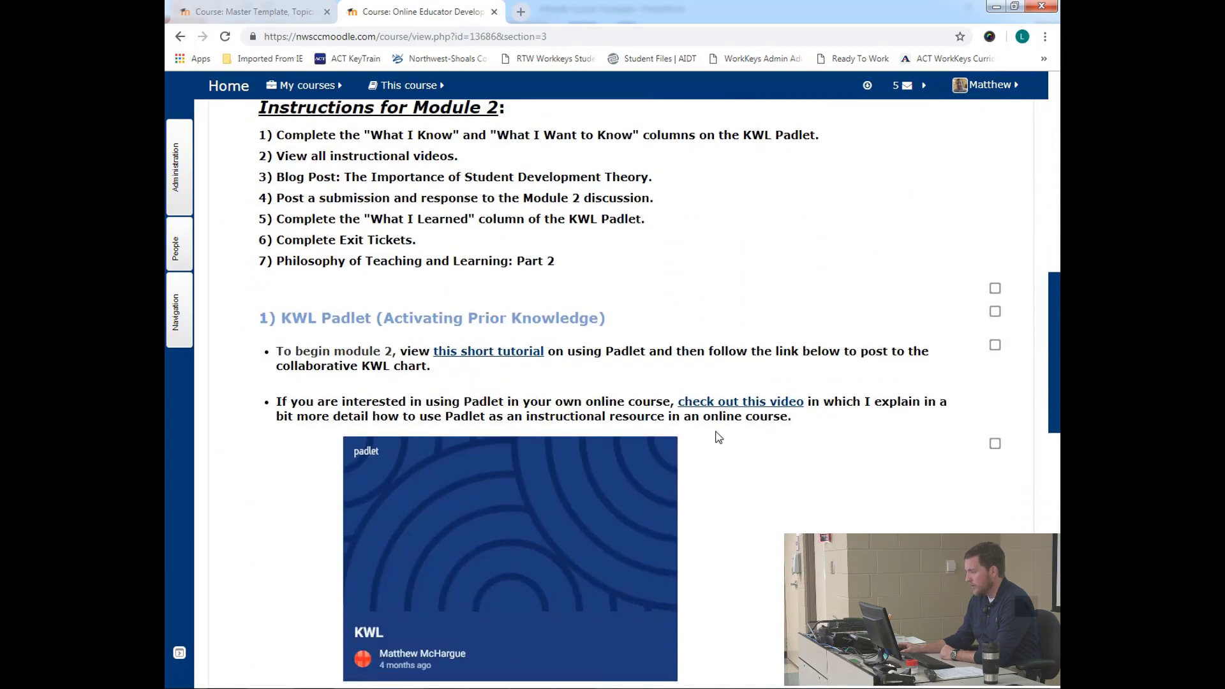
{"action": "scroll", "coordinate": [719, 438], "scroll_direction": "down", "scroll_amount": 6}
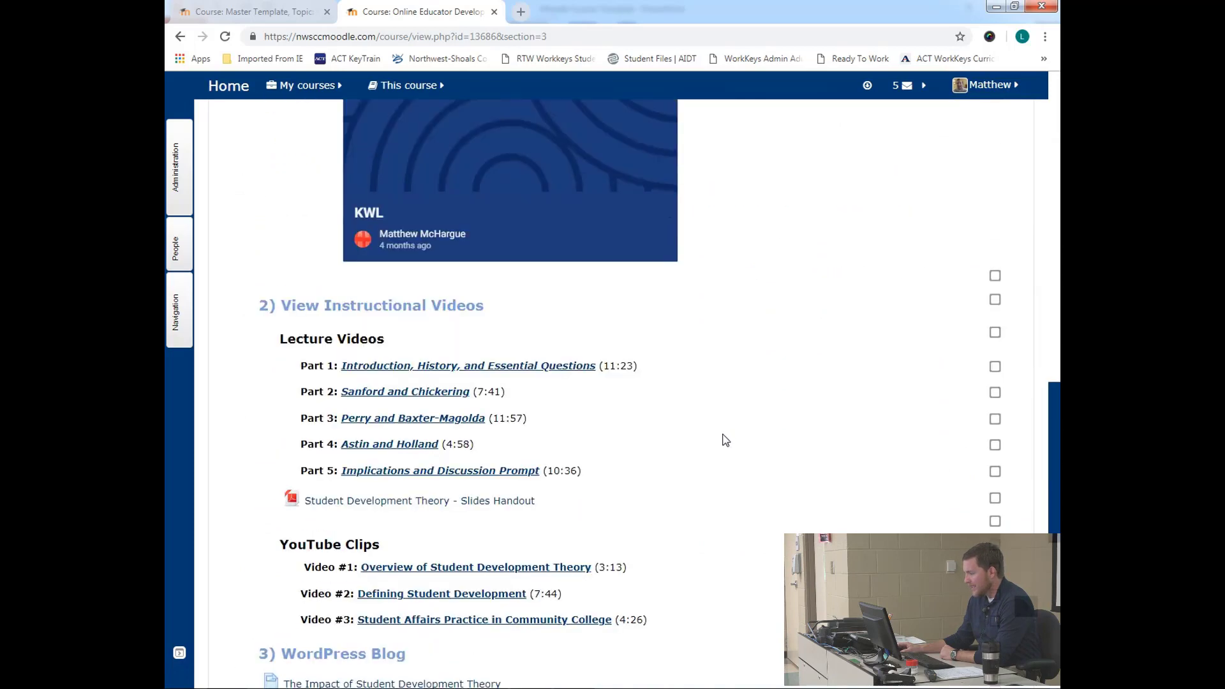
{"action": "scroll", "coordinate": [725, 439], "scroll_direction": "down", "scroll_amount": 5}
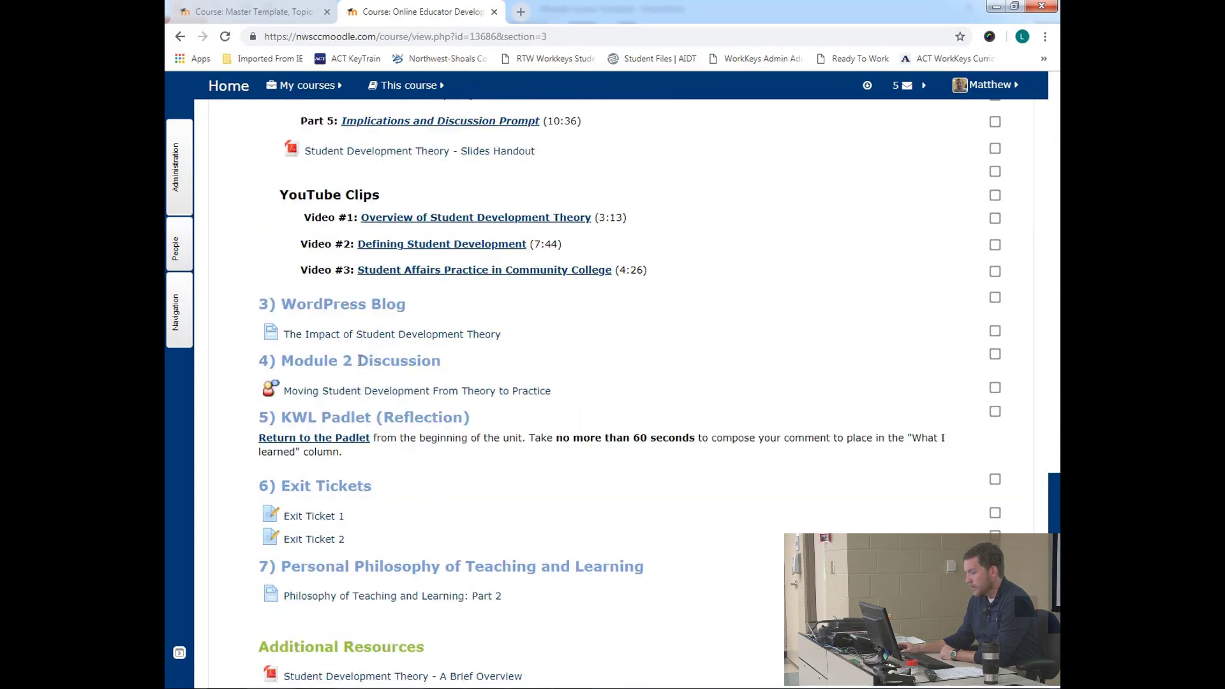
{"action": "left_click", "coordinate": [363, 335]}
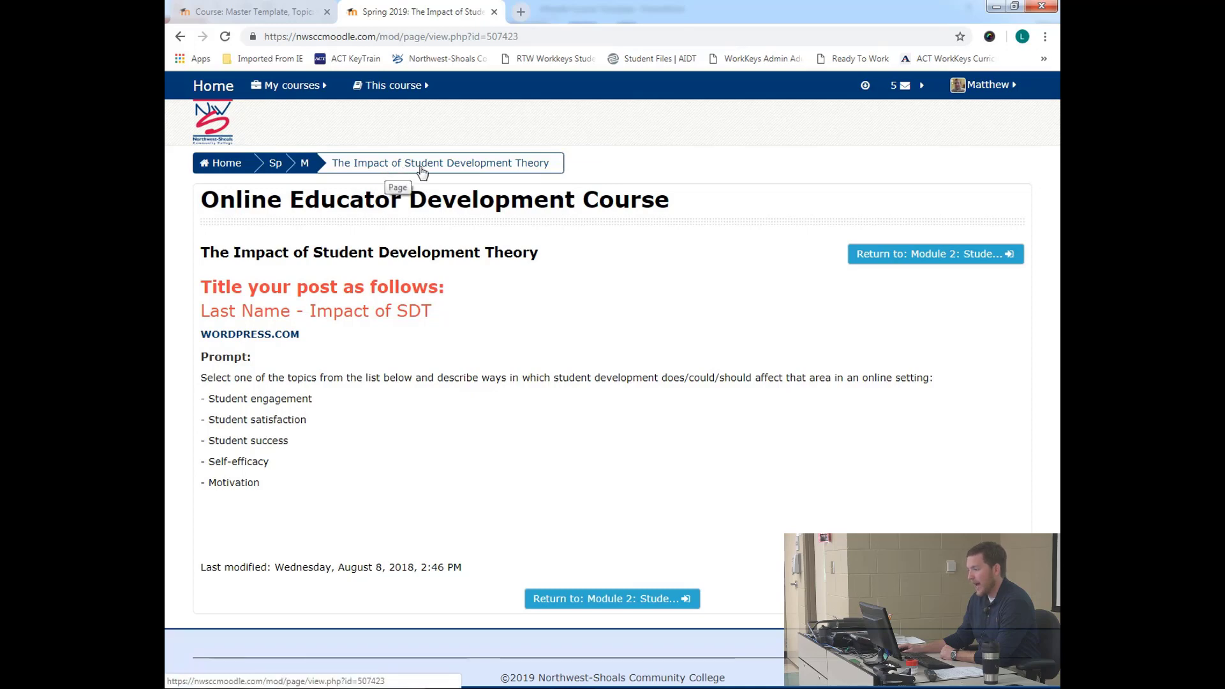
{"action": "left_click_drag", "start_coordinate": [205, 253], "coordinate": [538, 266]}
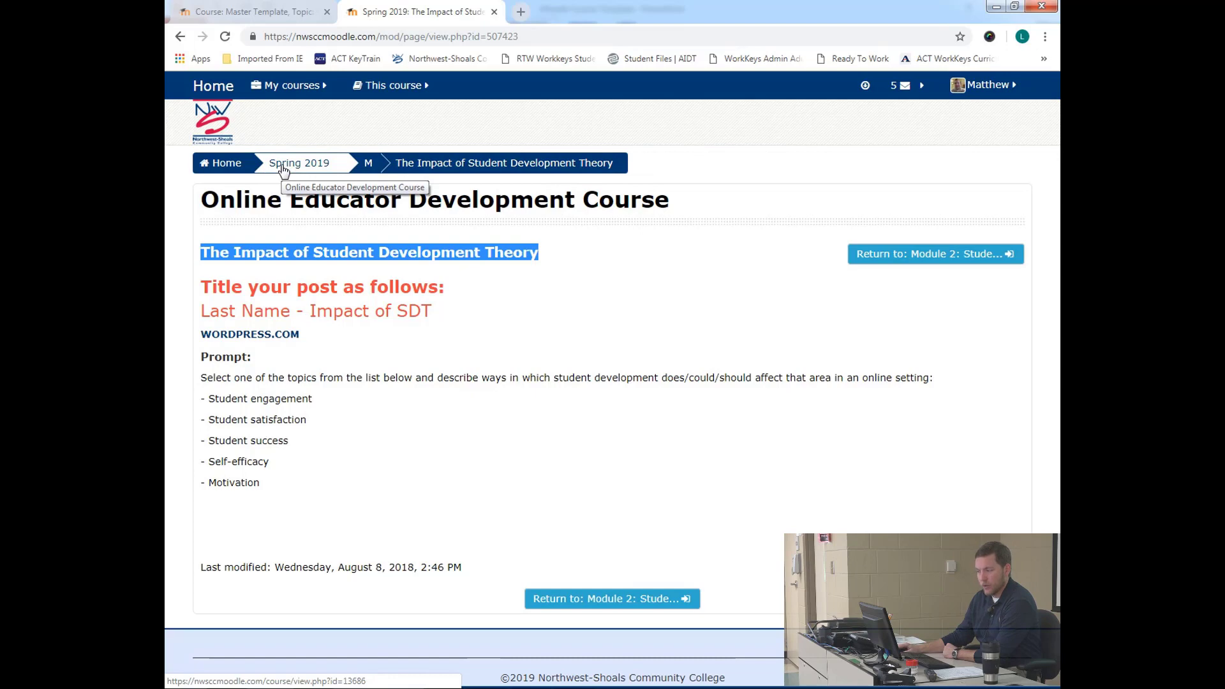
- Return to the Online Educator Development Course main page and review the summaries of Module 0 through Module 2
{"action": "left_click", "coordinate": [283, 167]}
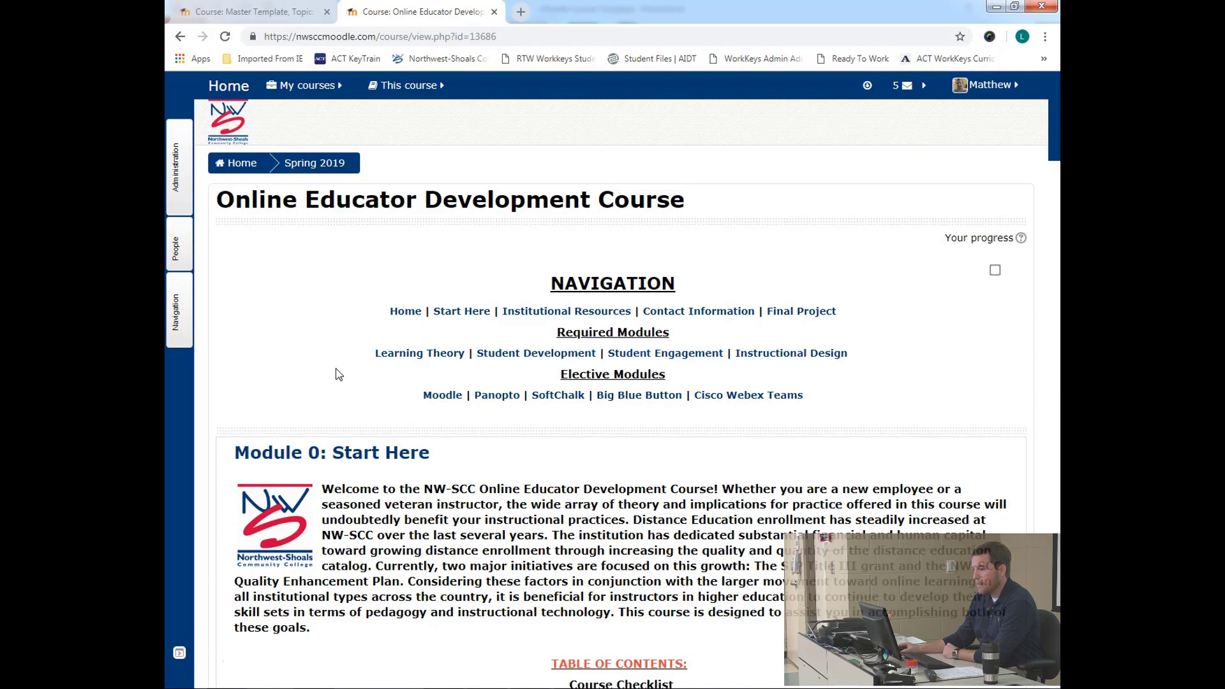
{"action": "scroll", "coordinate": [319, 355], "scroll_direction": "down", "scroll_amount": 4}
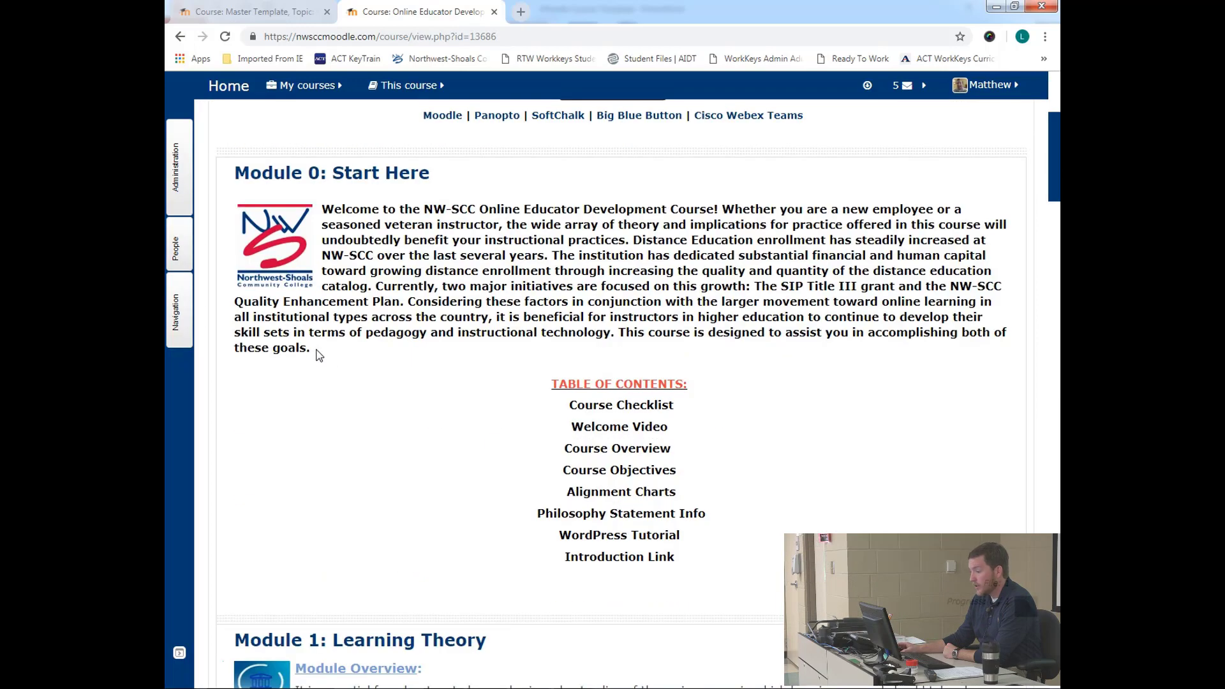
{"action": "scroll", "coordinate": [319, 356], "scroll_direction": "down", "scroll_amount": 4}
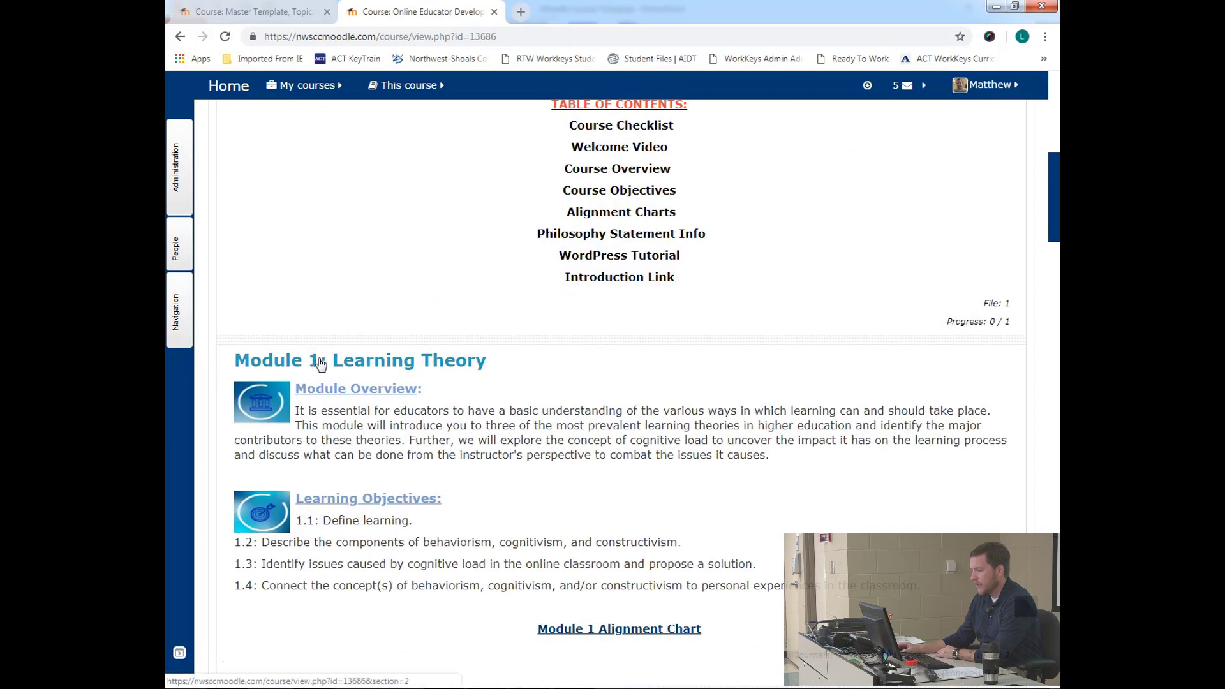
{"action": "scroll", "coordinate": [320, 364], "scroll_direction": "down", "scroll_amount": 5}
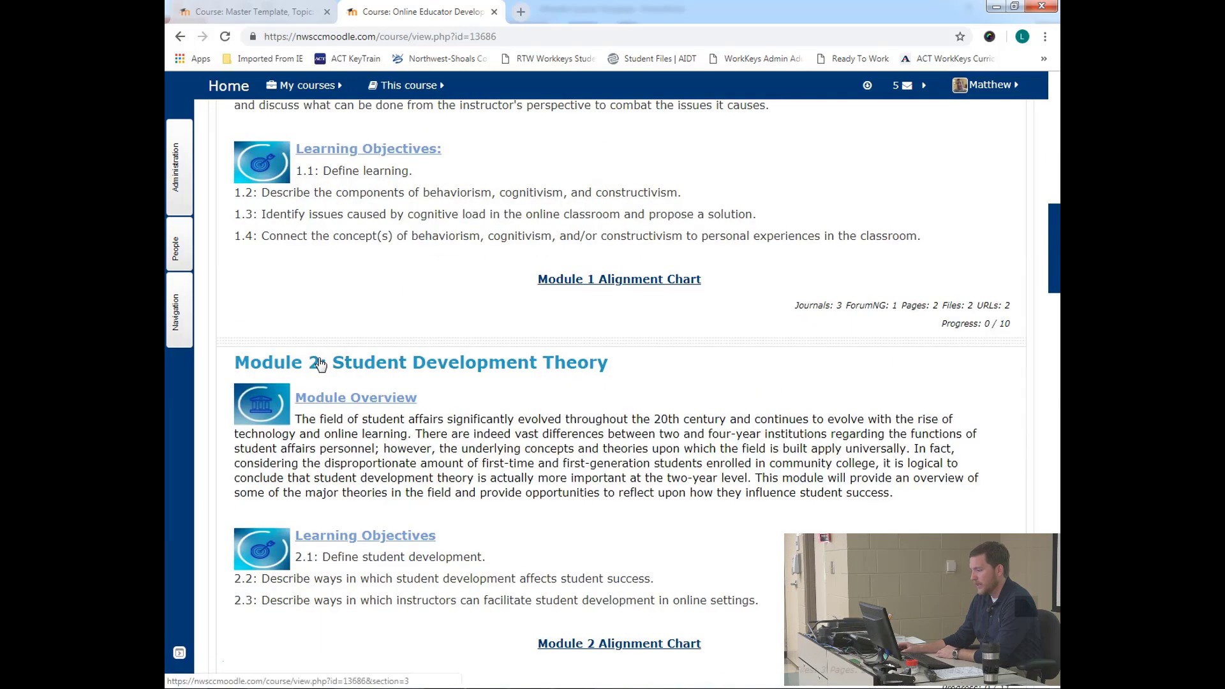
{"action": "scroll", "coordinate": [320, 363], "scroll_direction": "up", "scroll_amount": 3}
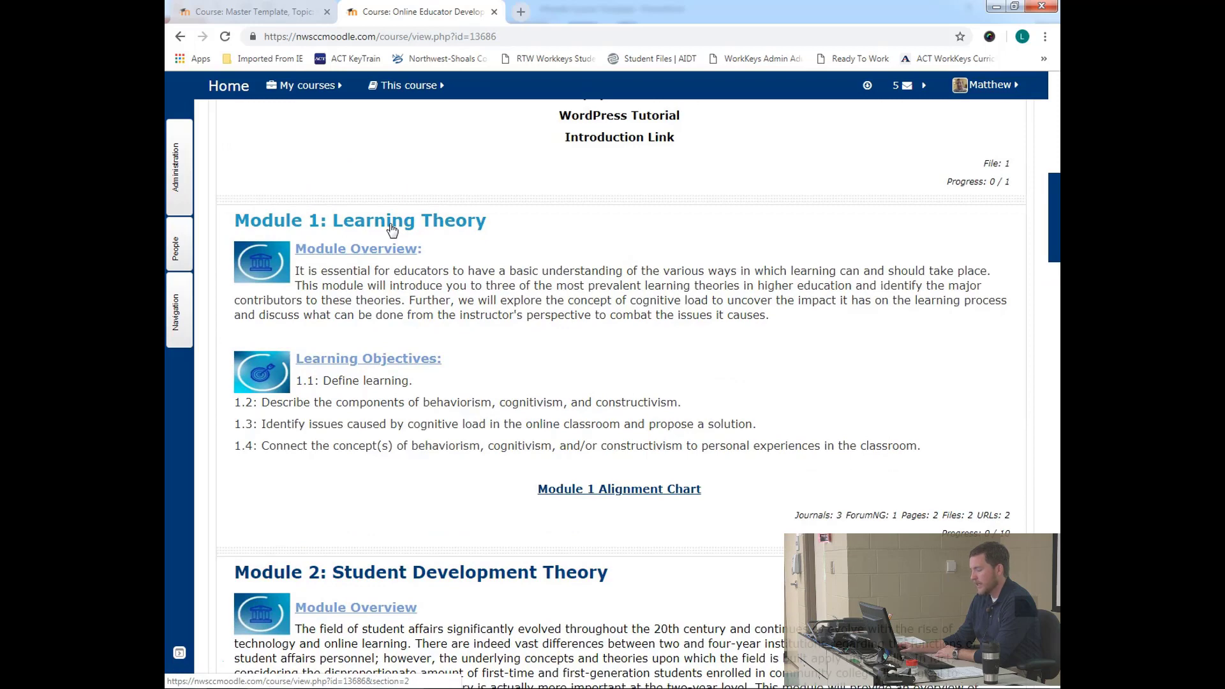
{"action": "scroll", "coordinate": [370, 288], "scroll_direction": "up", "scroll_amount": 5}
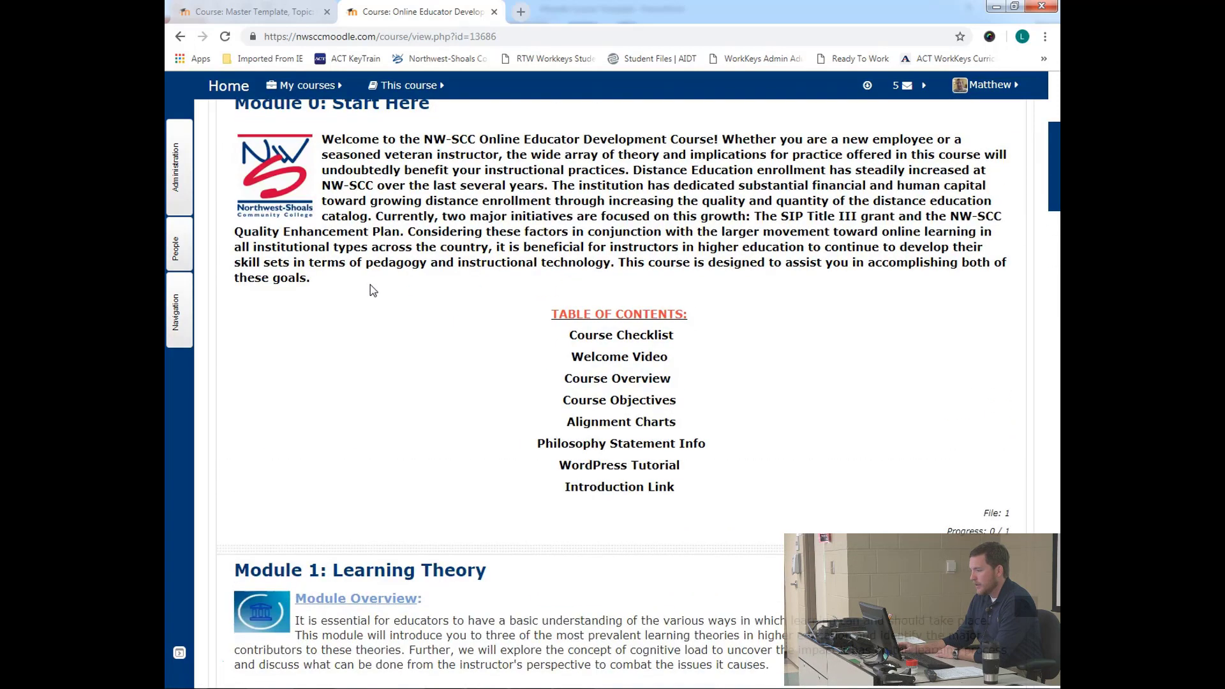
{"action": "scroll", "coordinate": [371, 285], "scroll_direction": "up", "scroll_amount": 3}
- Show the course navigation tree, expand Module 0: Start Here to view its contents and collapse it again
{"action": "left_click", "coordinate": [176, 314]}
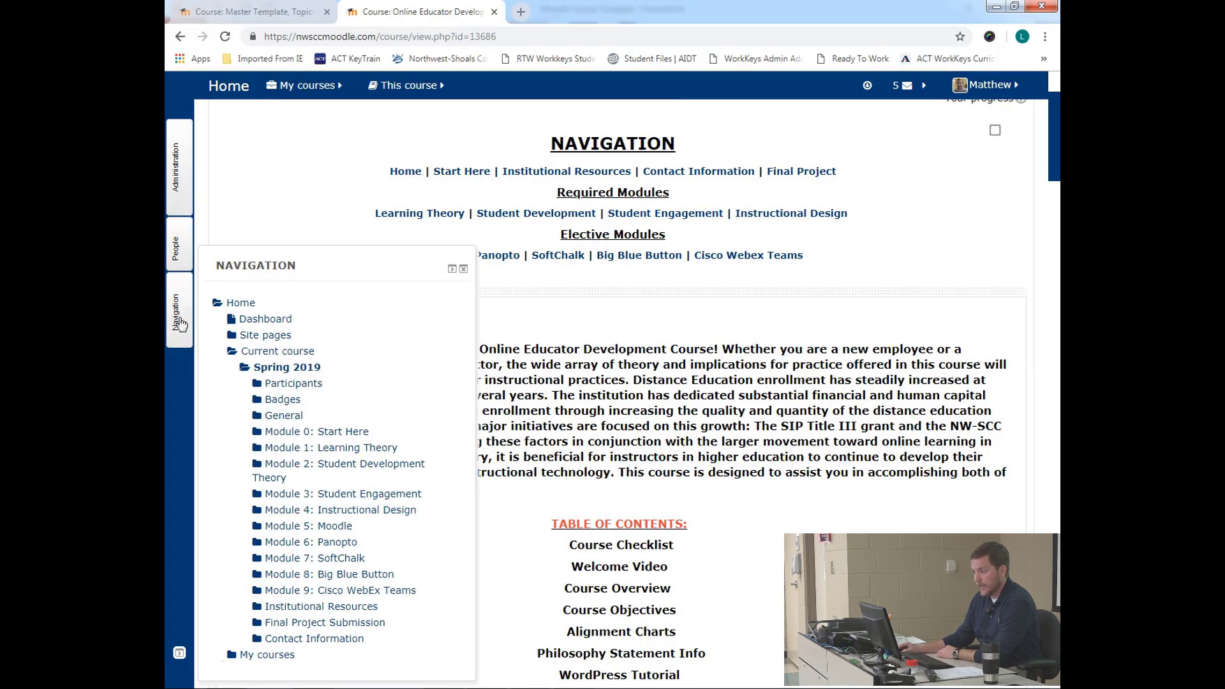
{"action": "left_click", "coordinate": [173, 324]}
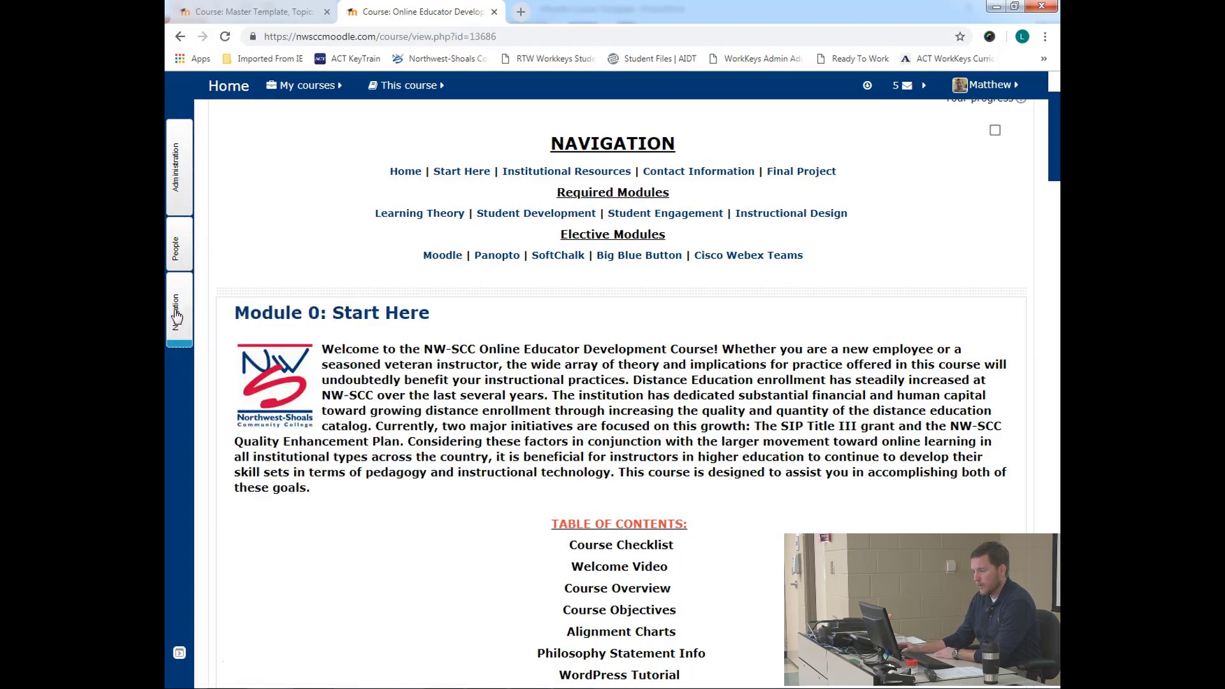
{"action": "left_click", "coordinate": [179, 313]}
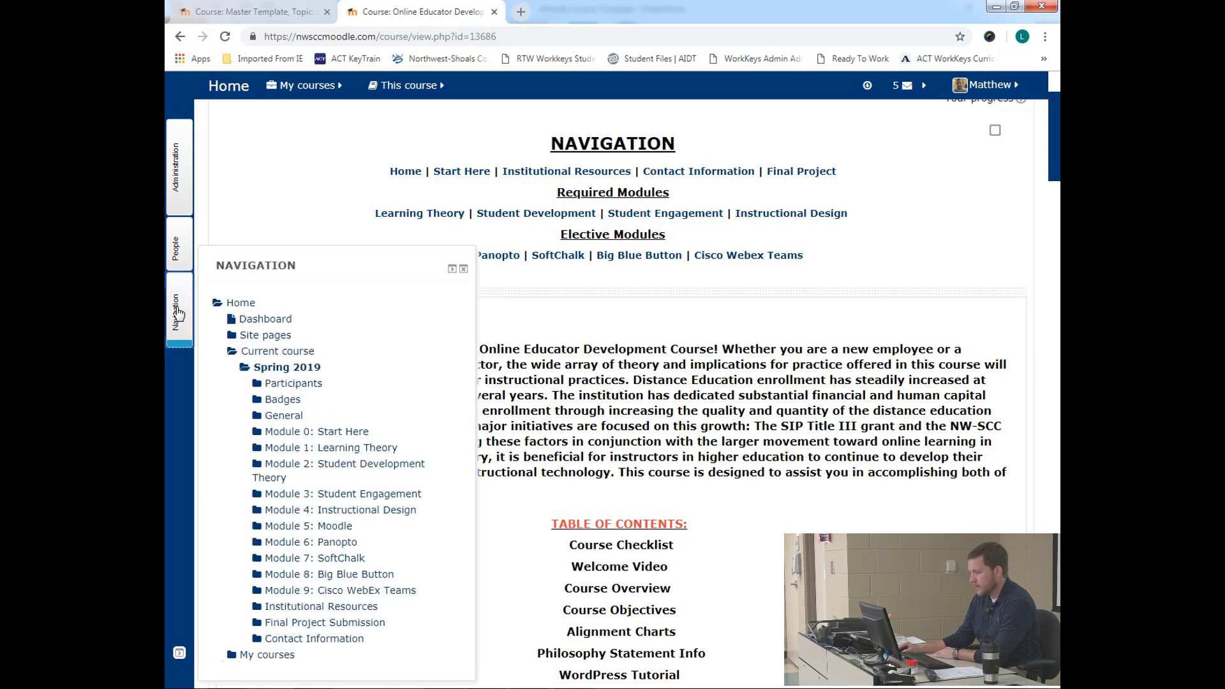
{"action": "scroll", "coordinate": [230, 383], "scroll_direction": "down", "scroll_amount": 1}
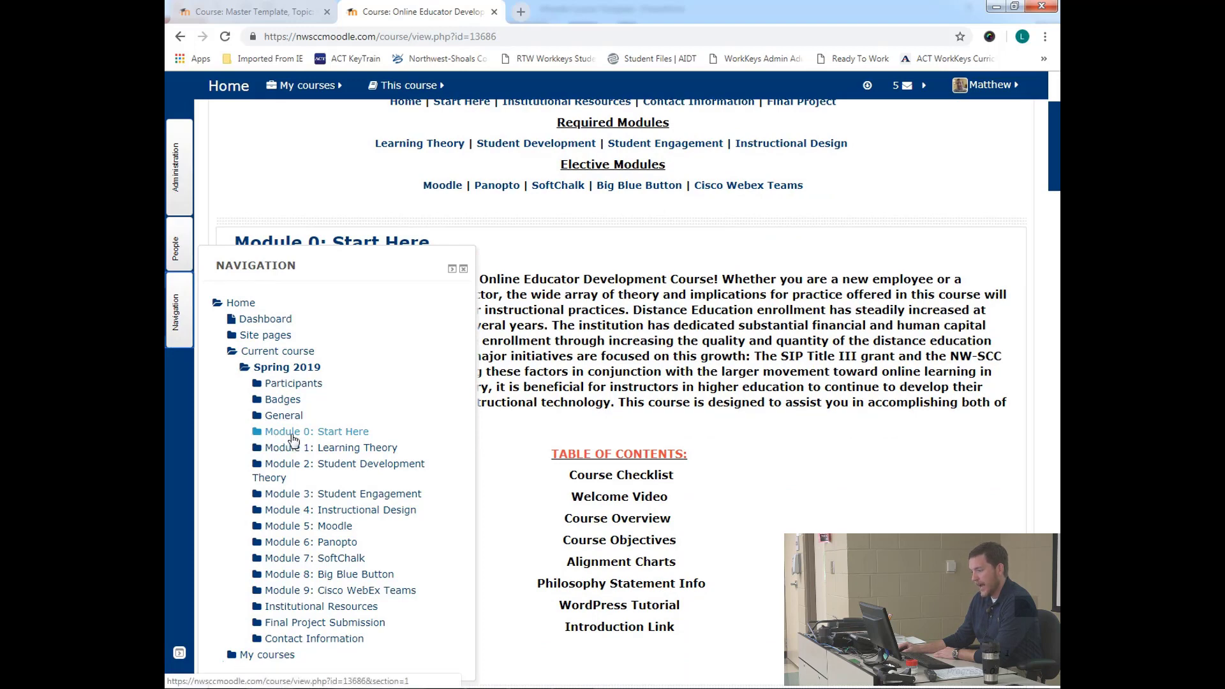
{"action": "left_click", "coordinate": [258, 434]}
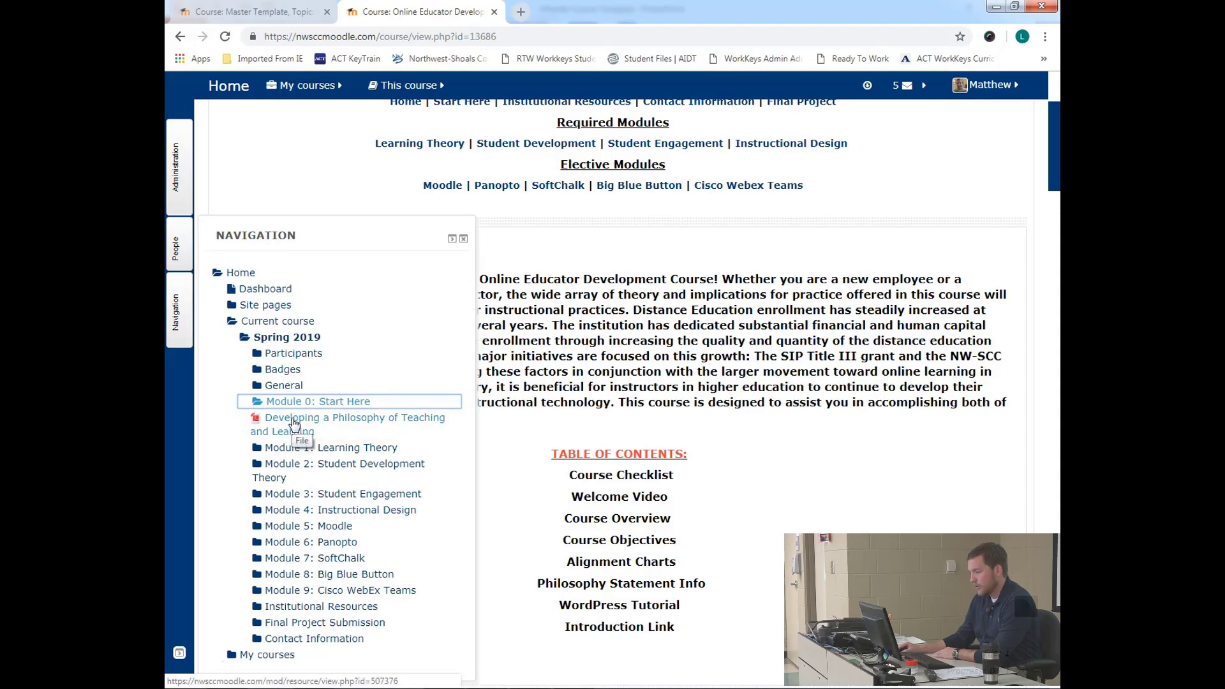
{"action": "left_click", "coordinate": [258, 401]}
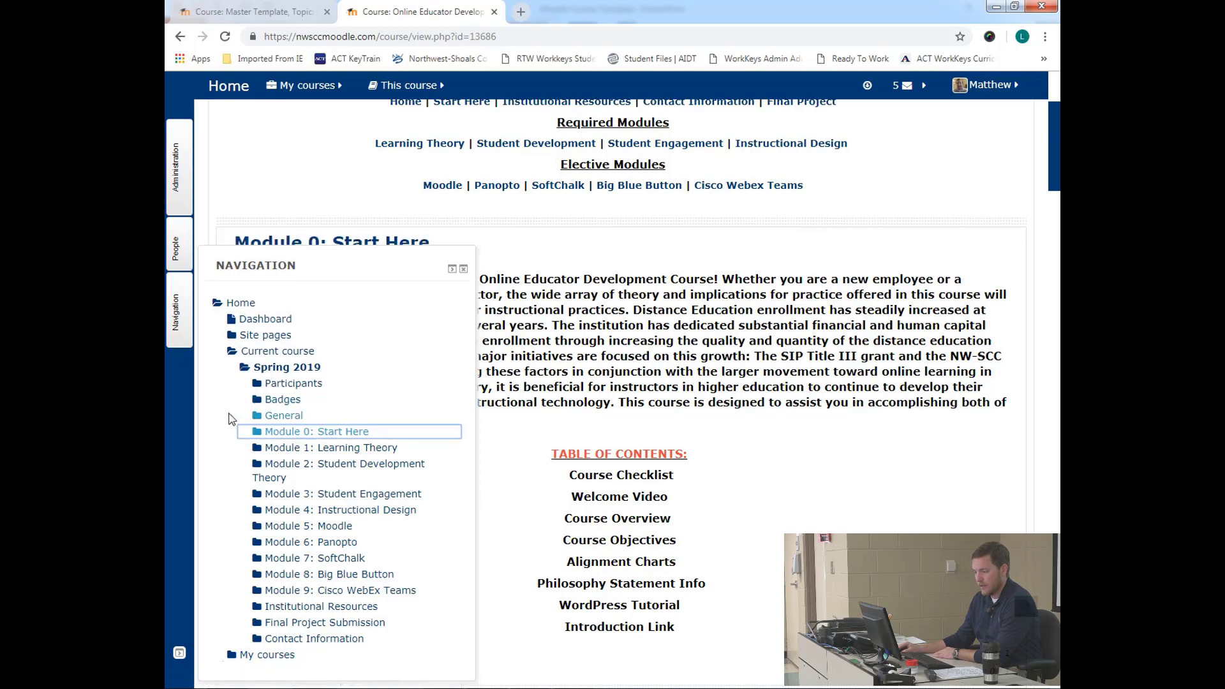
- Open the Moving Student Development From Theory to Practice discussion from Module 2's navigation entries, review its prompt and guidelines, and return to the course page
{"action": "left_click", "coordinate": [257, 478]}
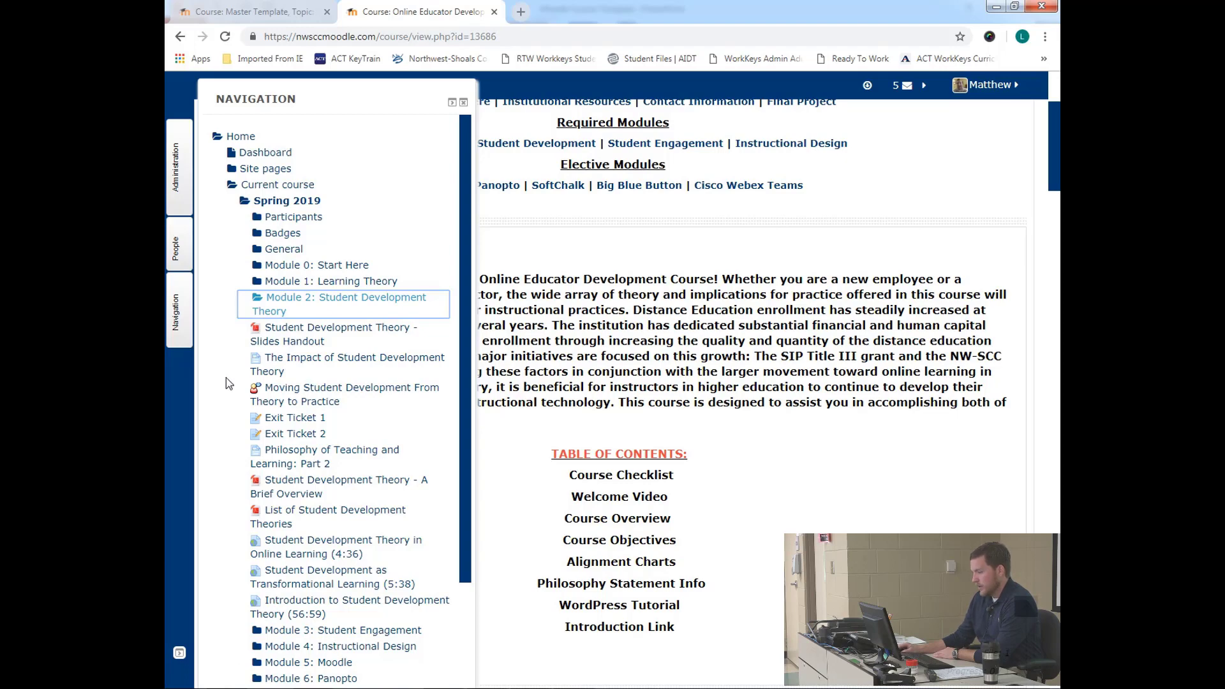
{"action": "left_click", "coordinate": [290, 403]}
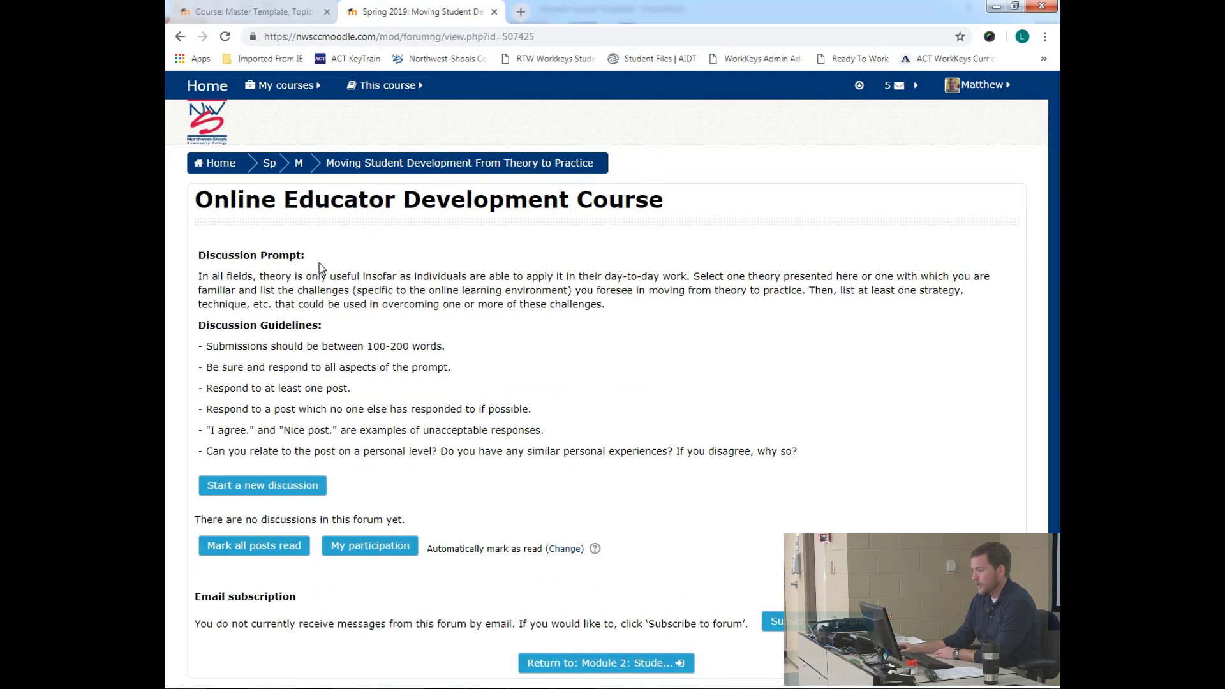
{"action": "scroll", "coordinate": [347, 270], "scroll_direction": "down", "scroll_amount": 1}
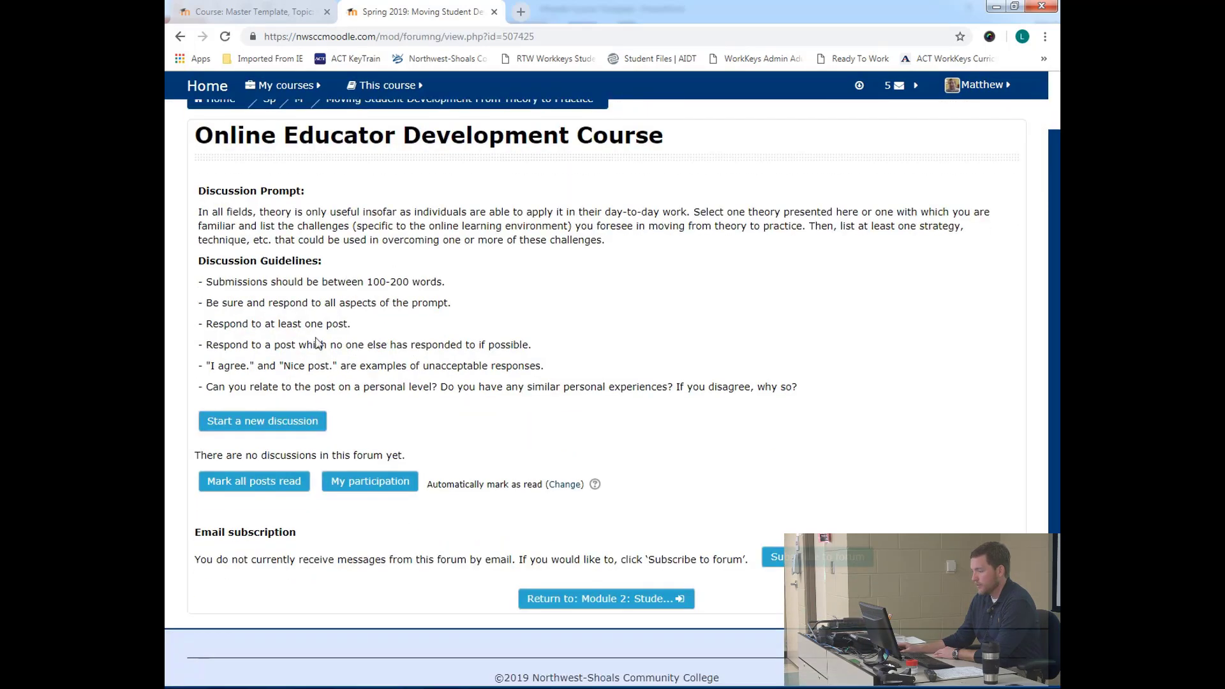
{"action": "scroll", "coordinate": [454, 386], "scroll_direction": "up", "scroll_amount": 1}
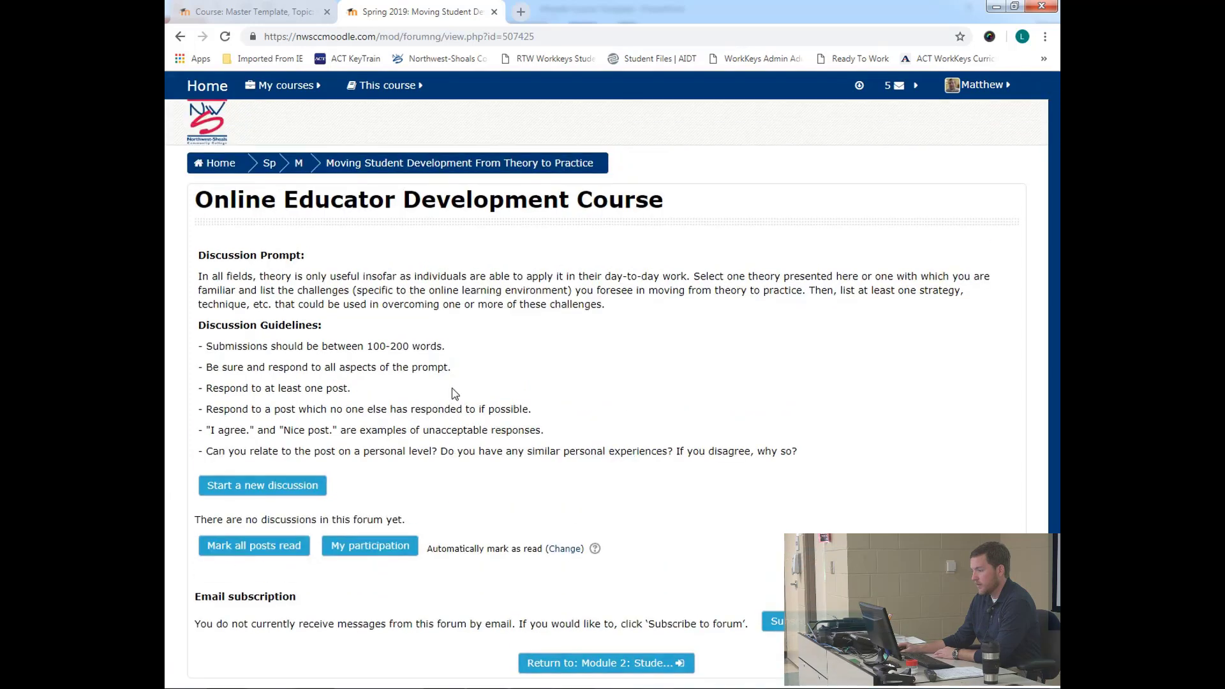
{"action": "left_click", "coordinate": [278, 167]}
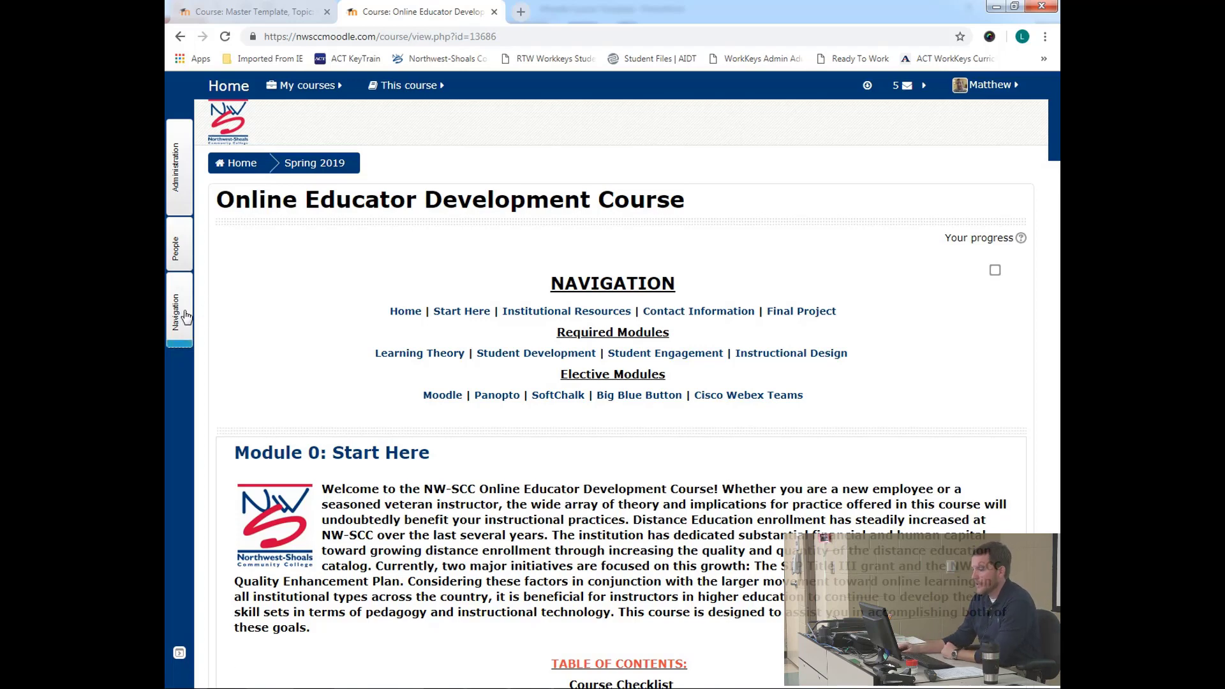
{"action": "mouse_move", "coordinate": [185, 317]}
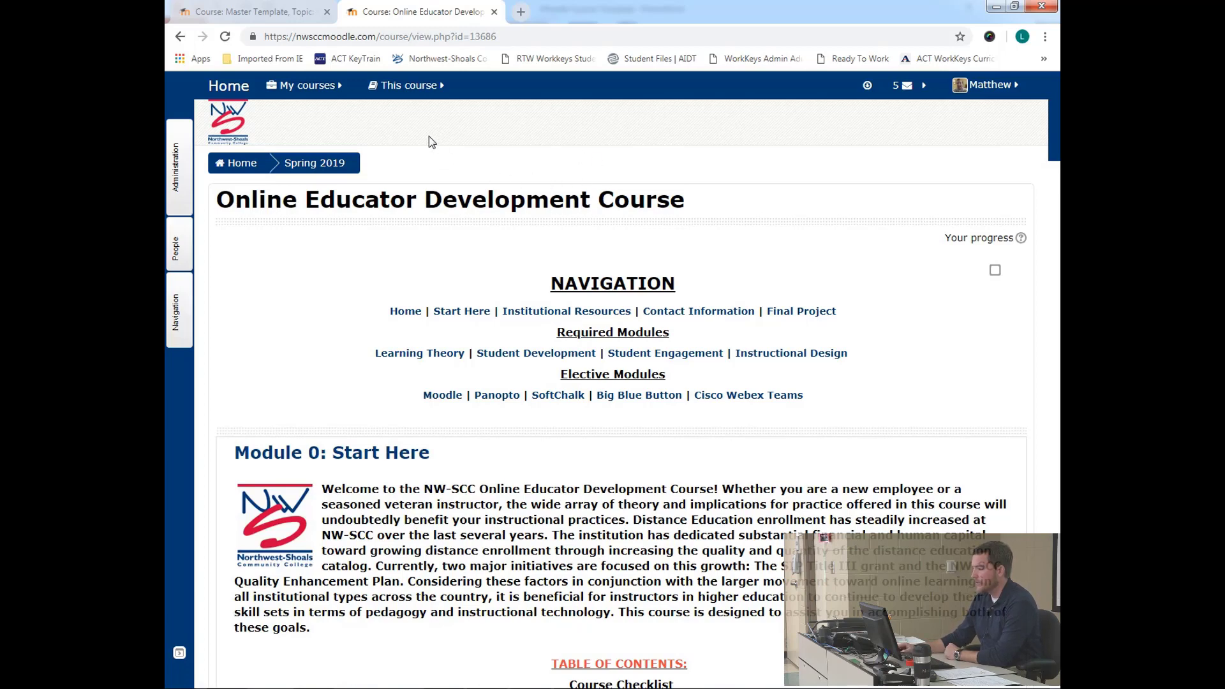
- Switch to the Master Template course tab and change the viewing role to Student
{"action": "left_click", "coordinate": [239, 13]}
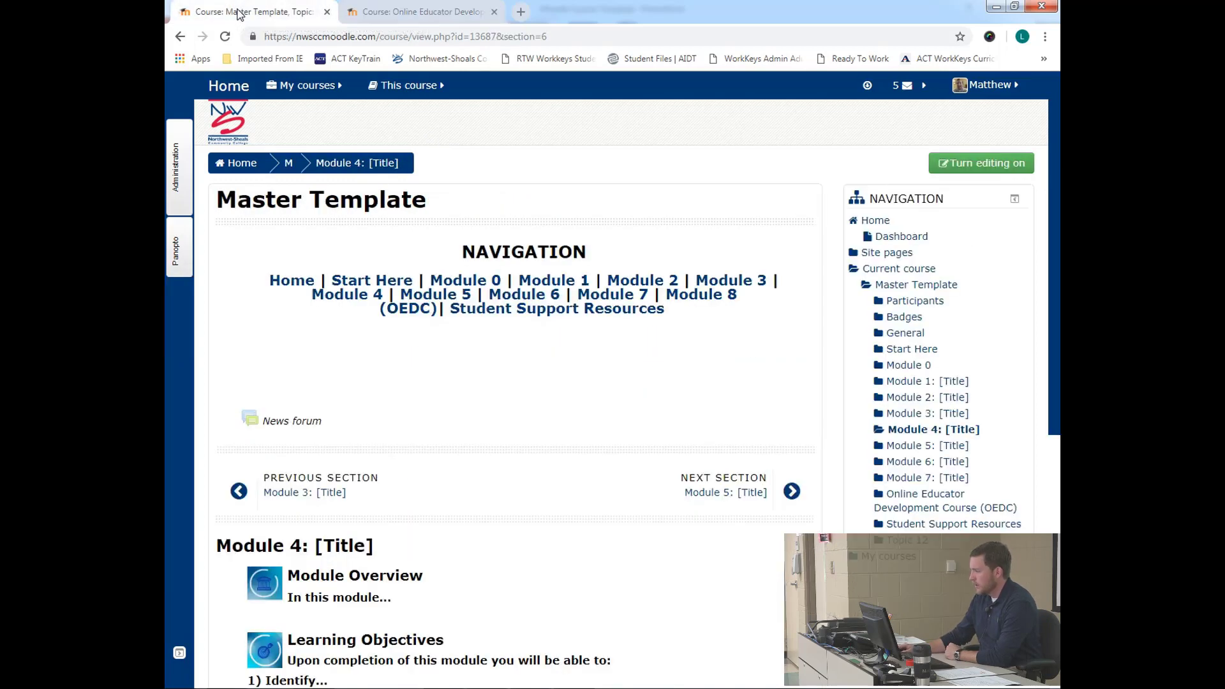
{"action": "mouse_move", "coordinate": [185, 166]}
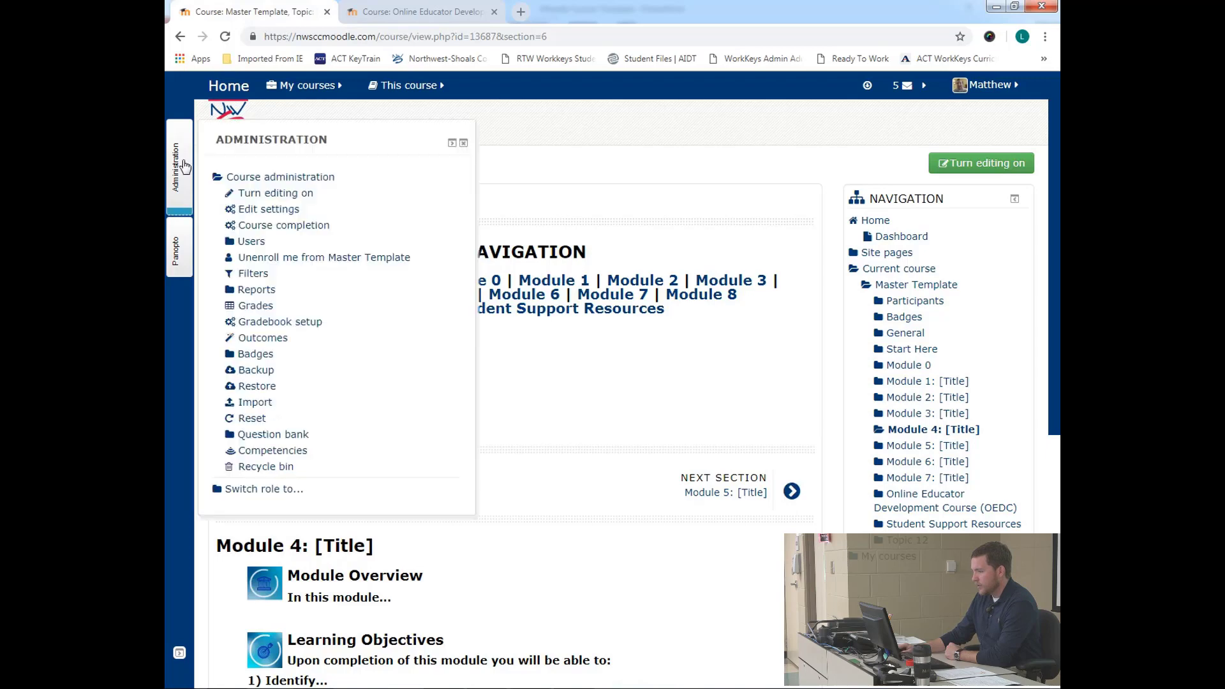
{"action": "left_click", "coordinate": [255, 492]}
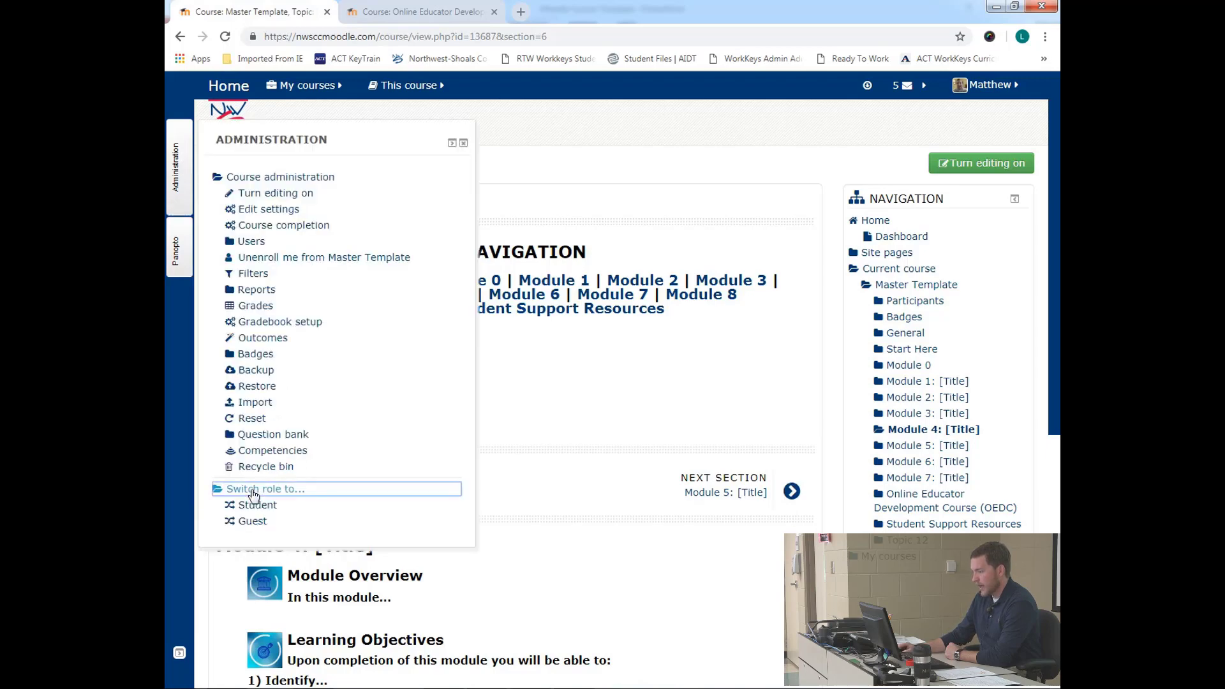
{"action": "left_click", "coordinate": [253, 506]}
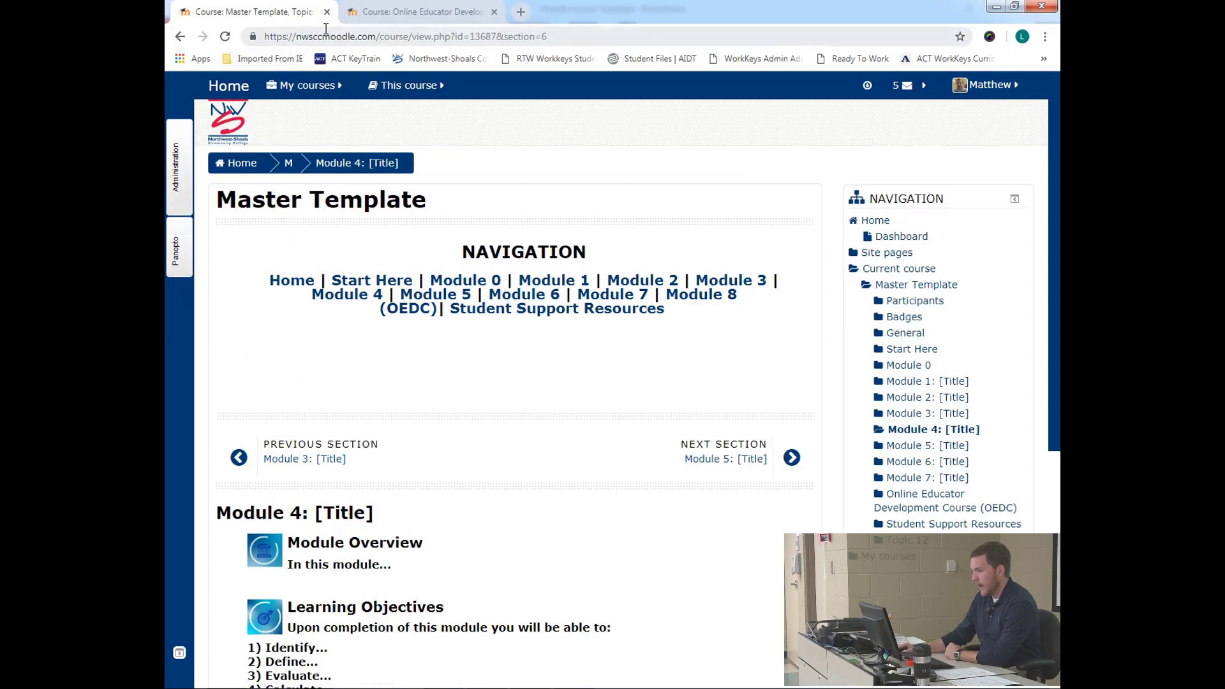
- Compare the Online Educator Development Course page with the Master Template page in student view, alternating between the two course tabs
{"action": "left_click", "coordinate": [400, 16]}
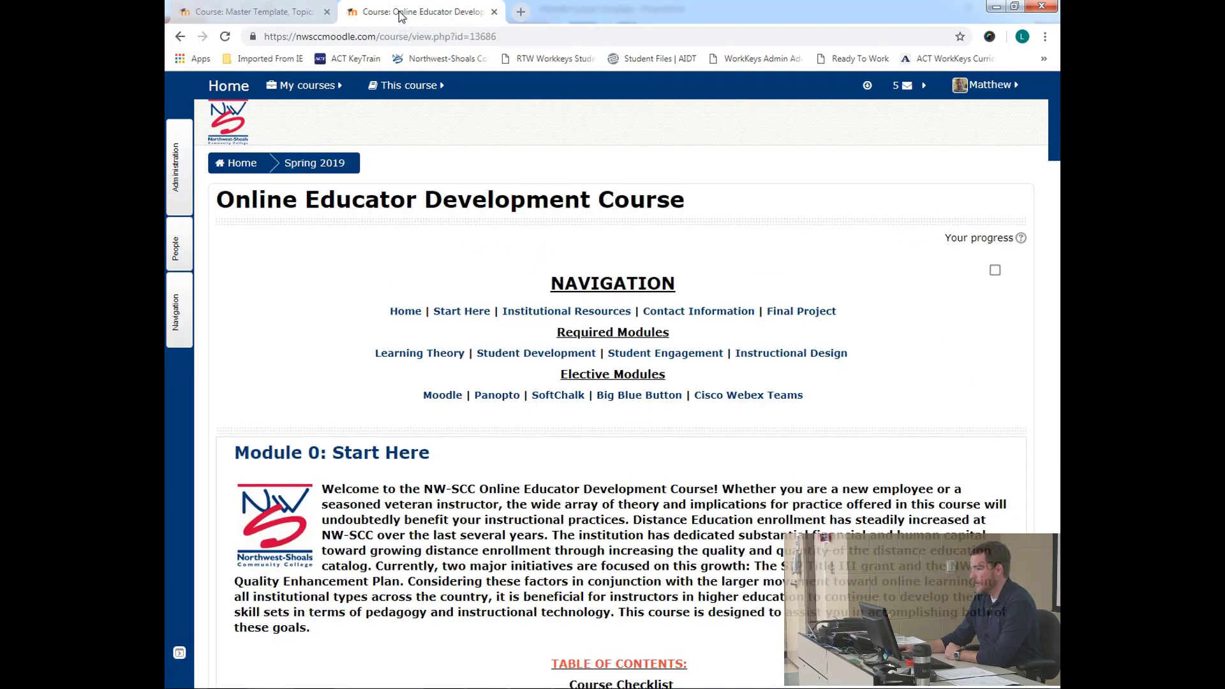
{"action": "left_click", "coordinate": [251, 18]}
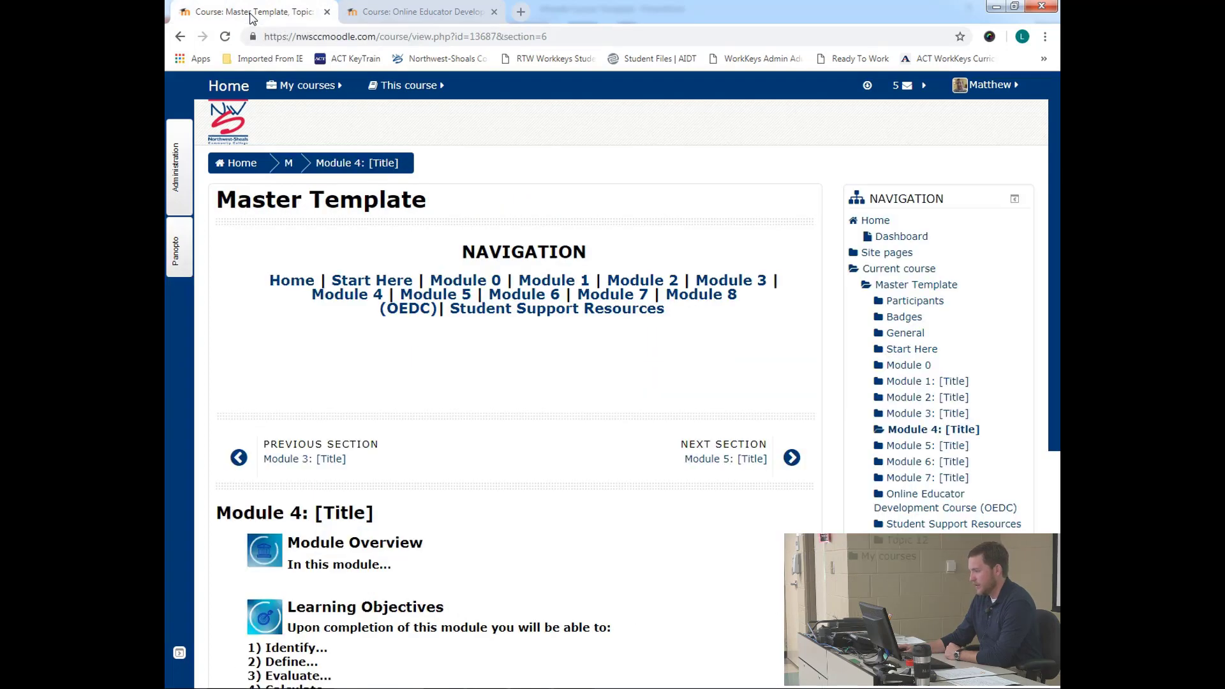
{"action": "left_click", "coordinate": [415, 20]}
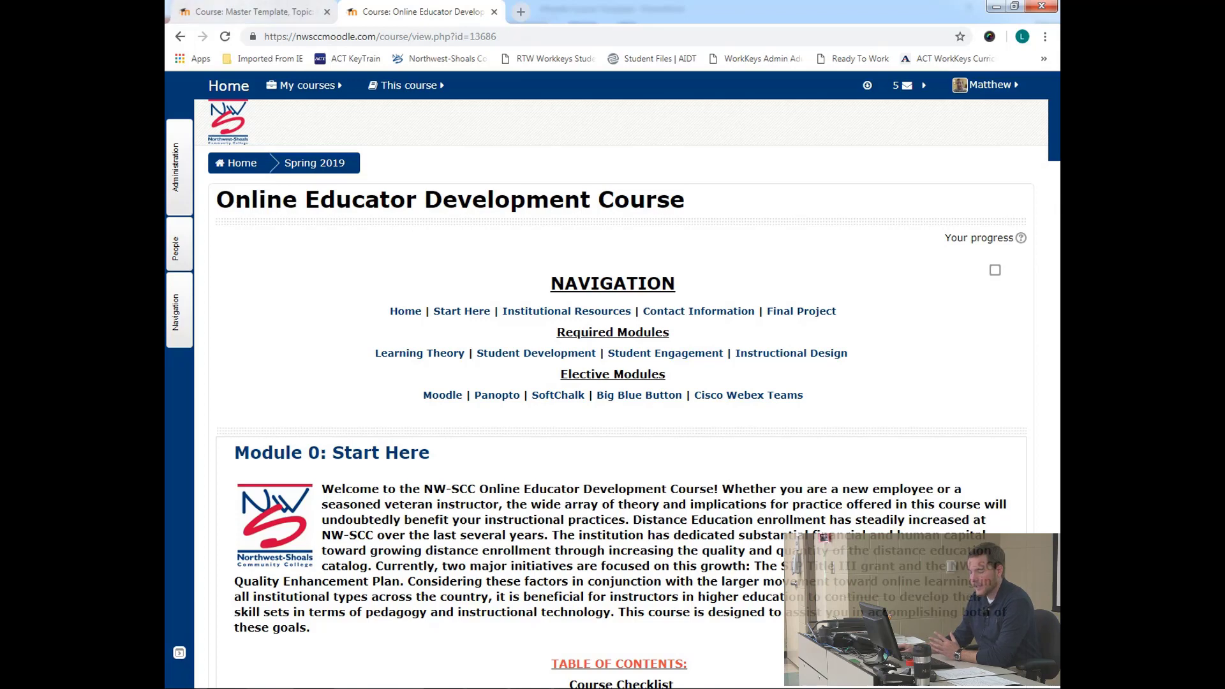
{"action": "left_click", "coordinate": [254, 11]}
{"action": "left_click", "coordinate": [415, 11]}
{"action": "left_click", "coordinate": [409, 85]}
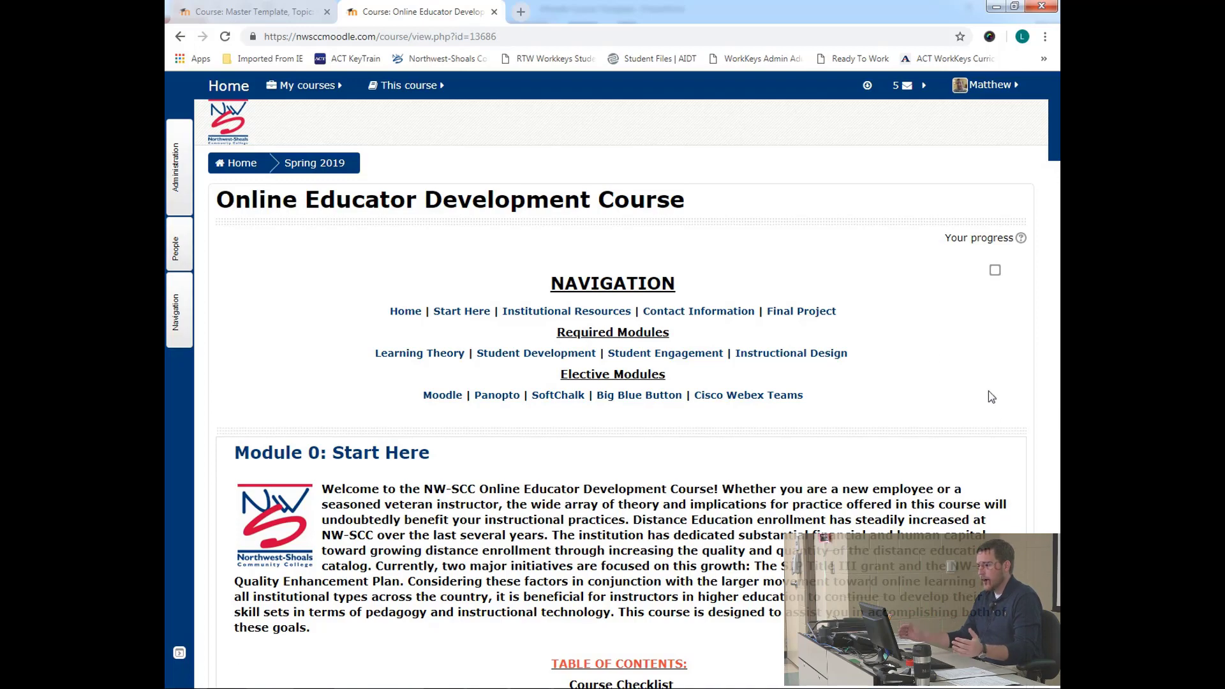
- On the Master Template course tab, undock the Administration block and dock it again, and dock the Navigation block as well
{"action": "left_click", "coordinate": [225, 13]}
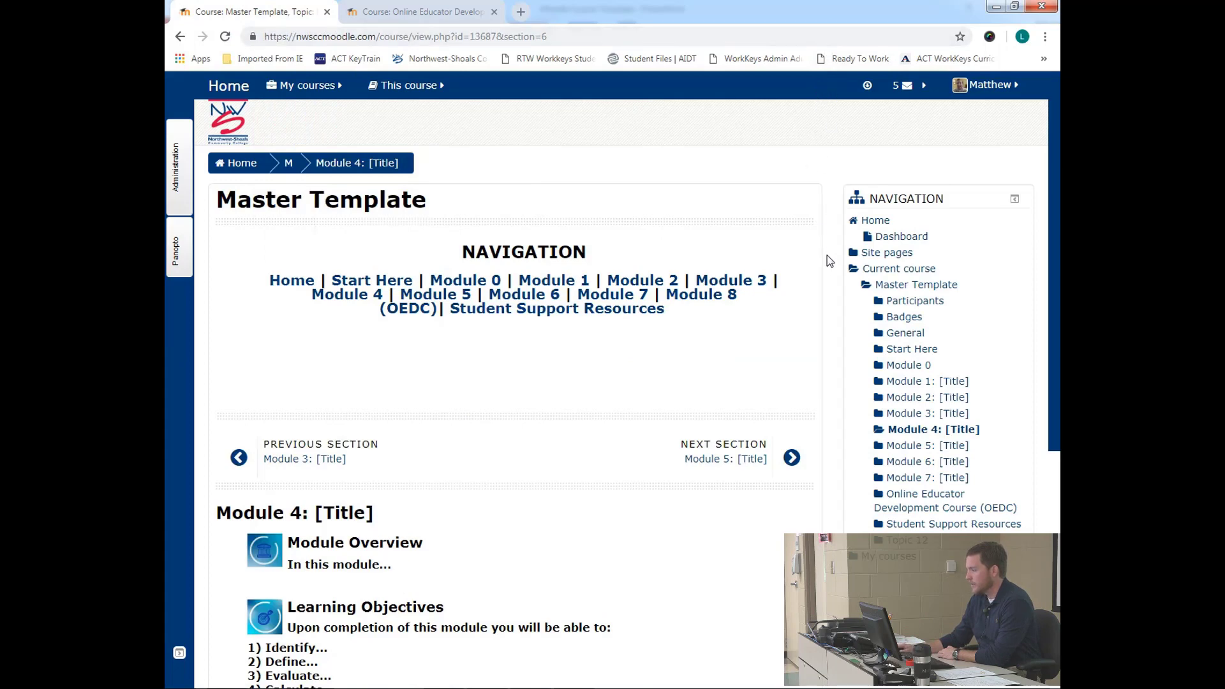
{"action": "left_click", "coordinate": [180, 167]}
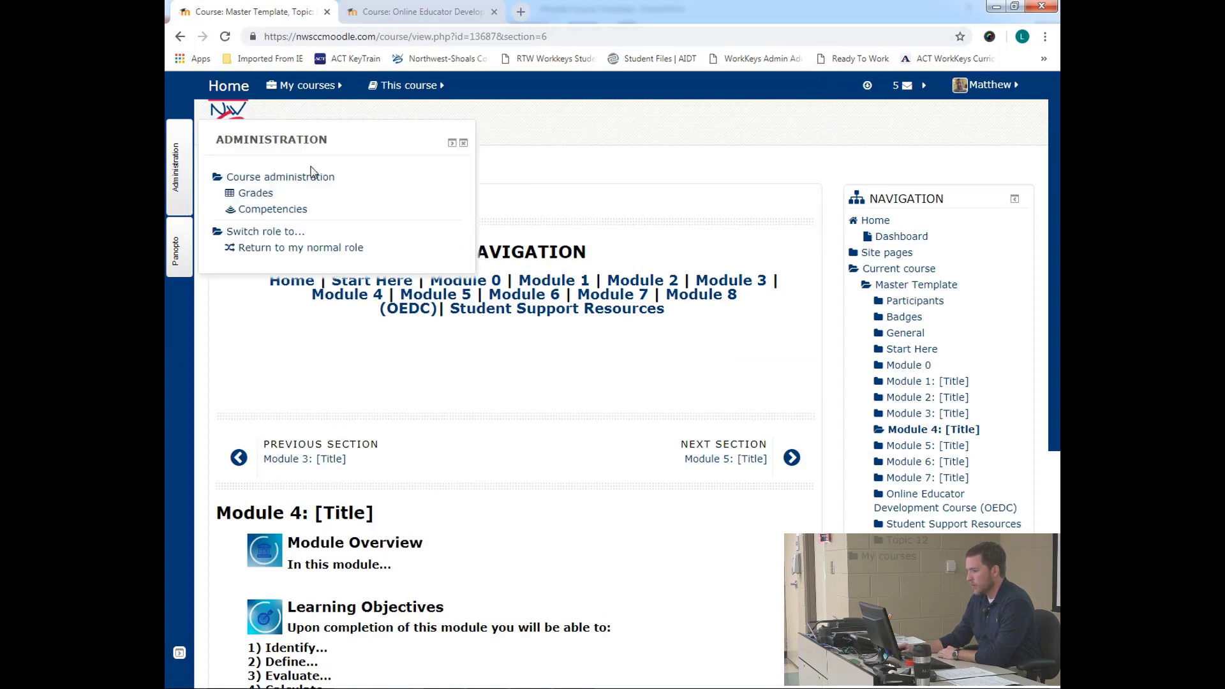
{"action": "left_click", "coordinate": [451, 143]}
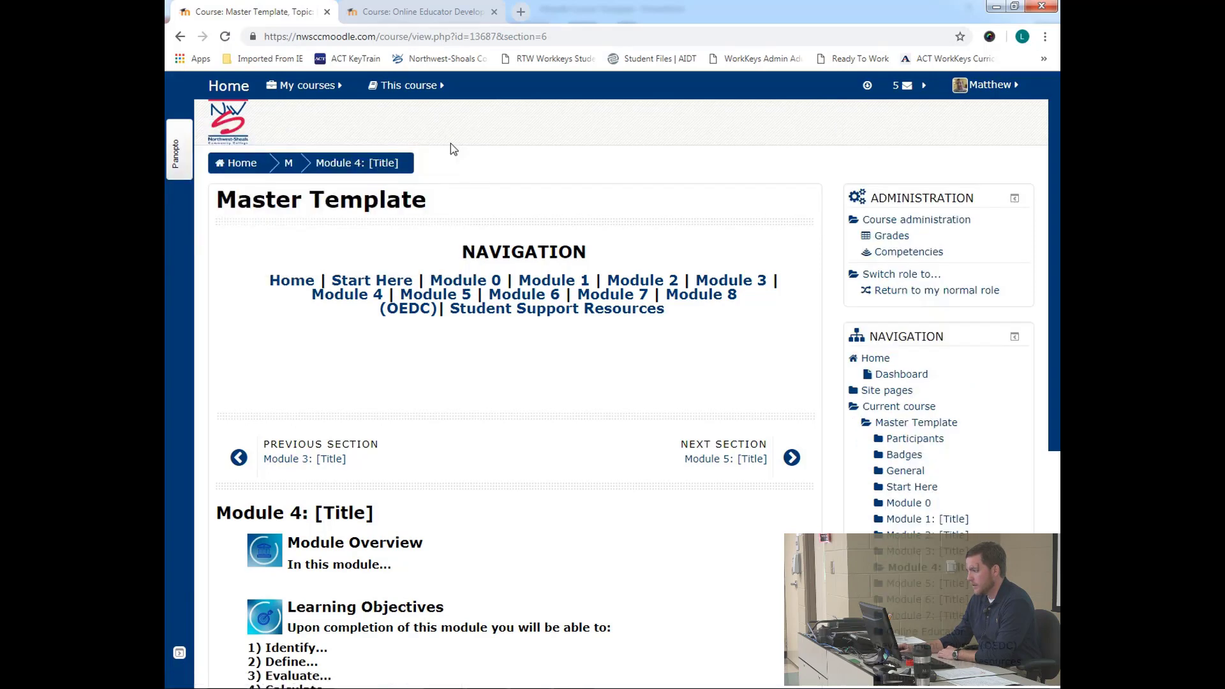
{"action": "left_click_drag", "start_coordinate": [986, 204], "coordinate": [855, 203]}
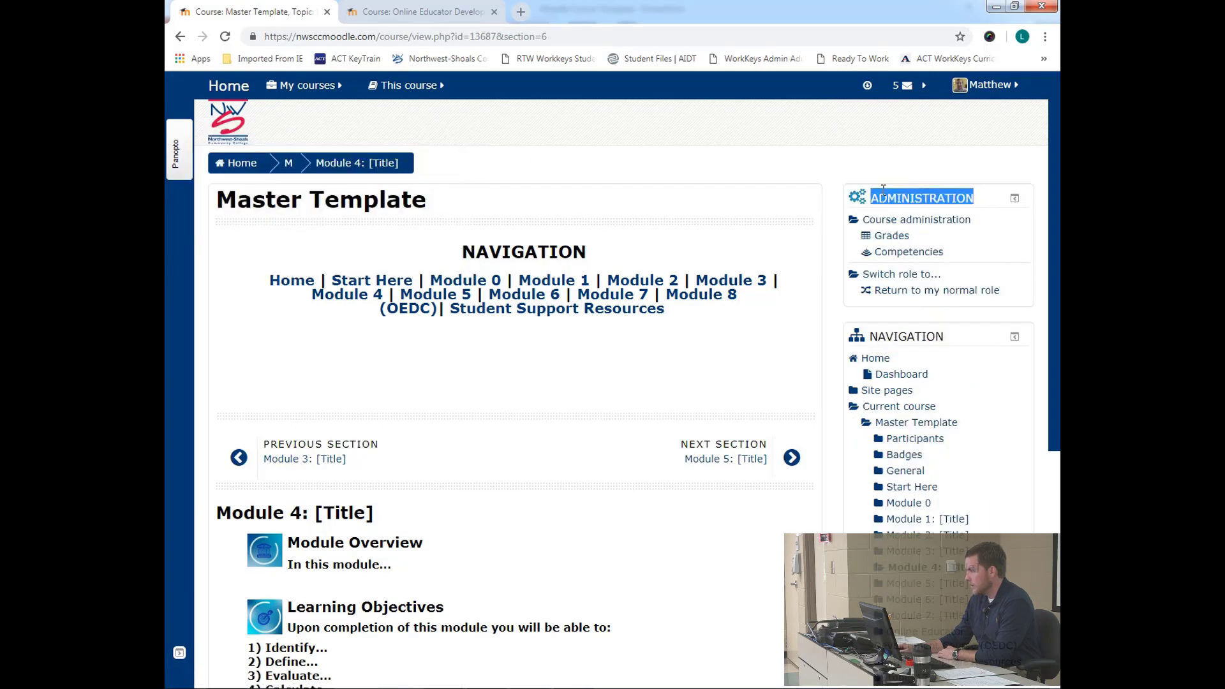
{"action": "left_click", "coordinate": [919, 178]}
{"action": "left_click", "coordinate": [1014, 201]}
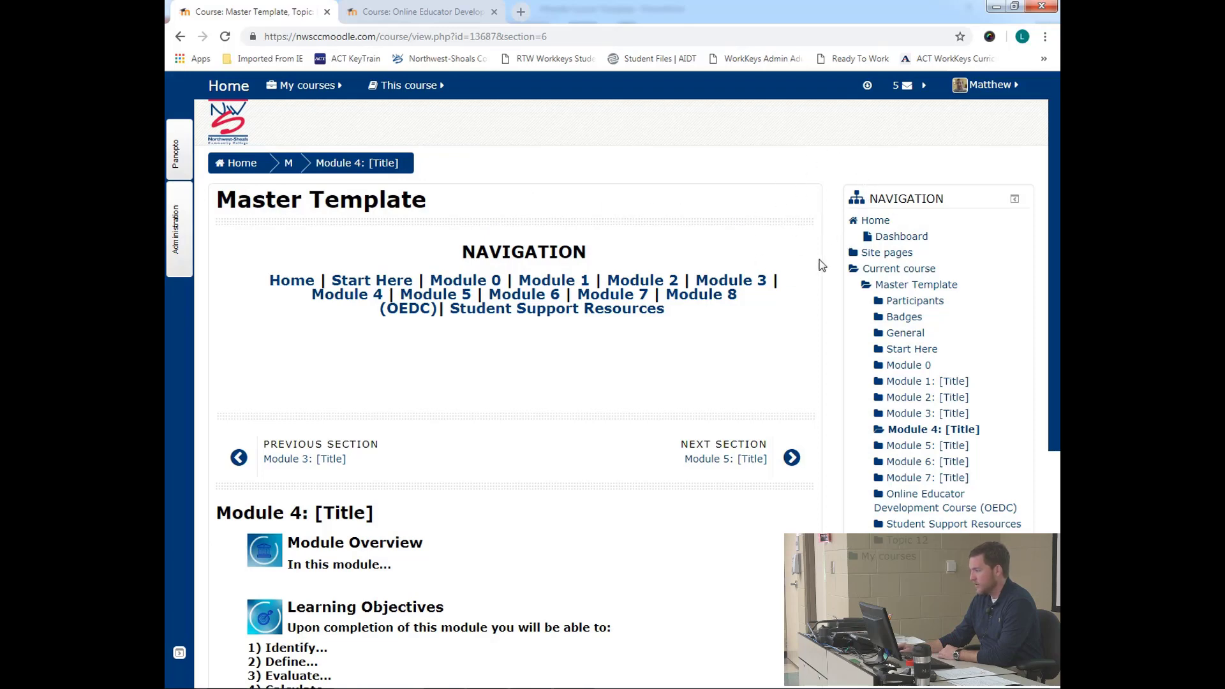
{"action": "left_click", "coordinate": [1015, 199]}
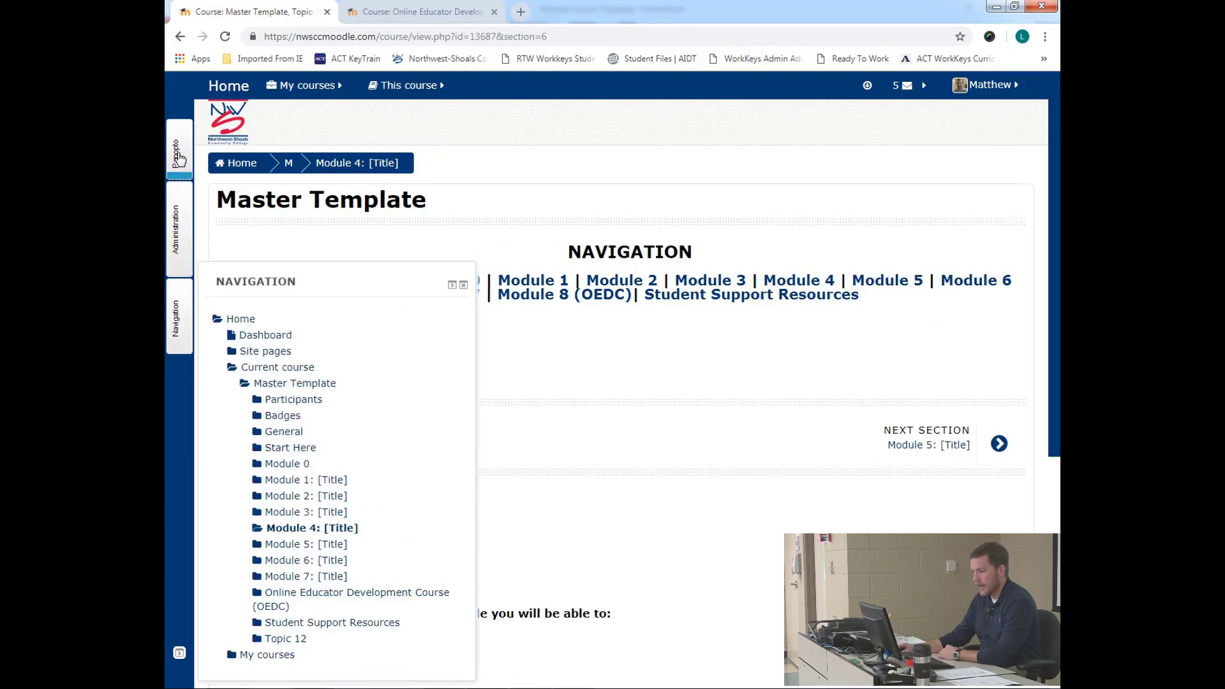
{"action": "mouse_move", "coordinate": [178, 156]}
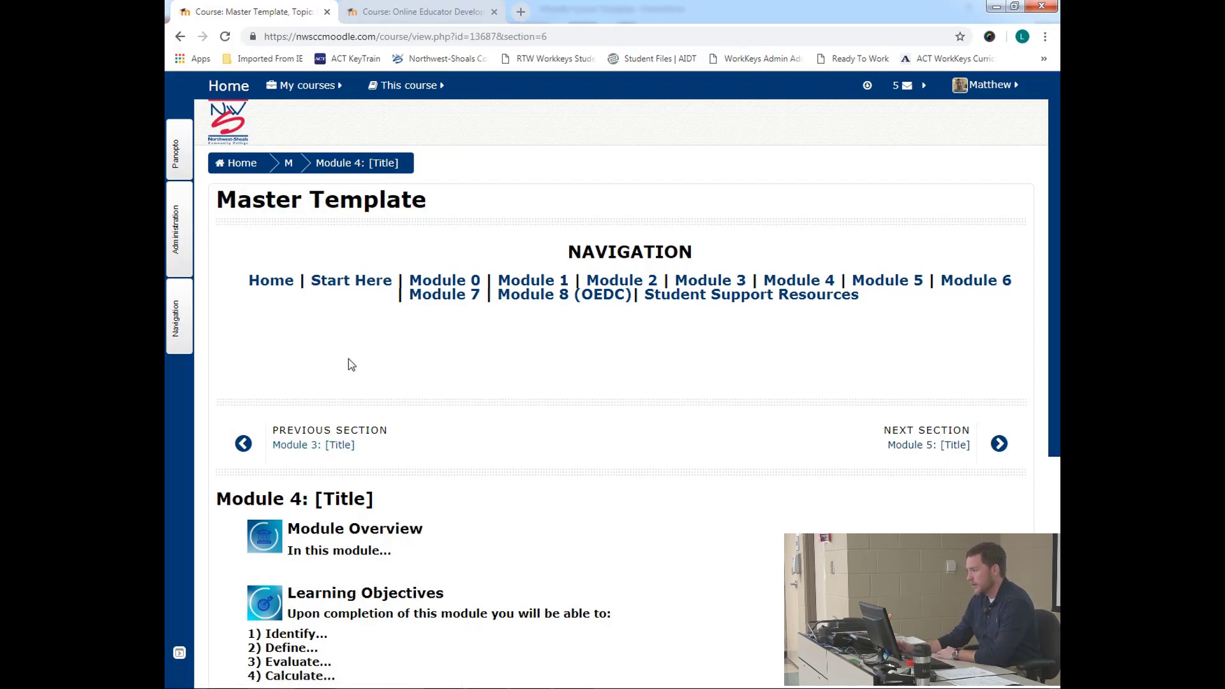
- Return to the normal role from the Master Template's home page and turn course editing on
{"action": "left_click", "coordinate": [285, 290]}
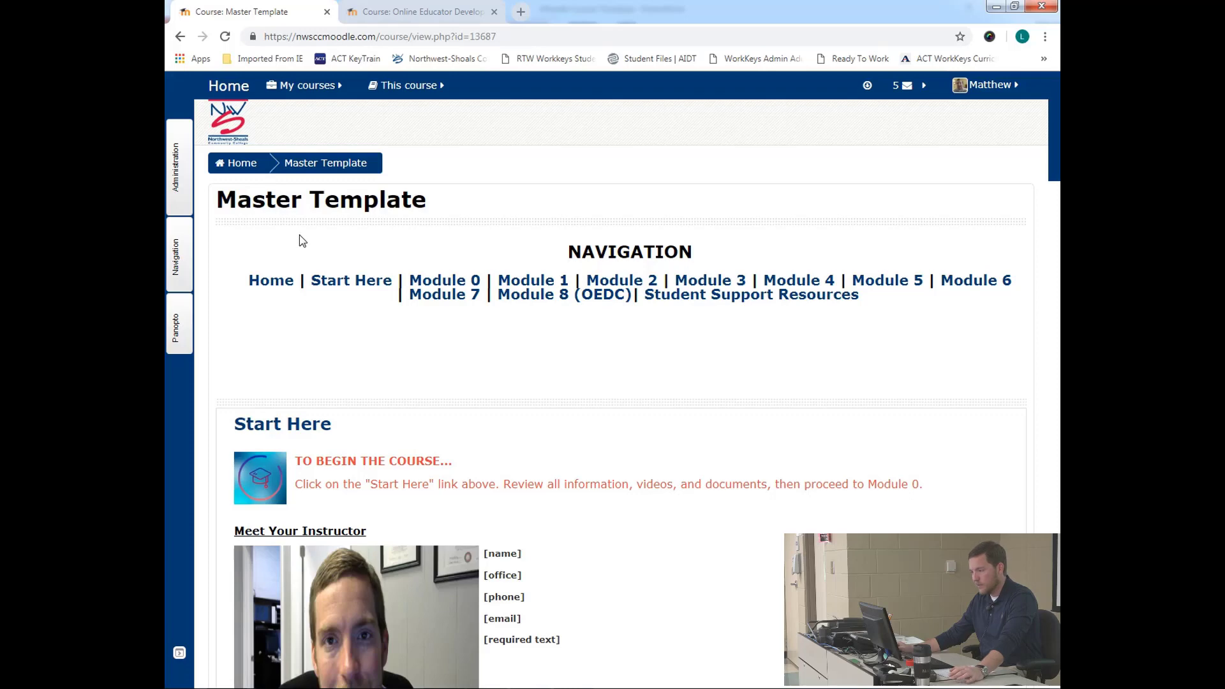
{"action": "left_click", "coordinate": [184, 191]}
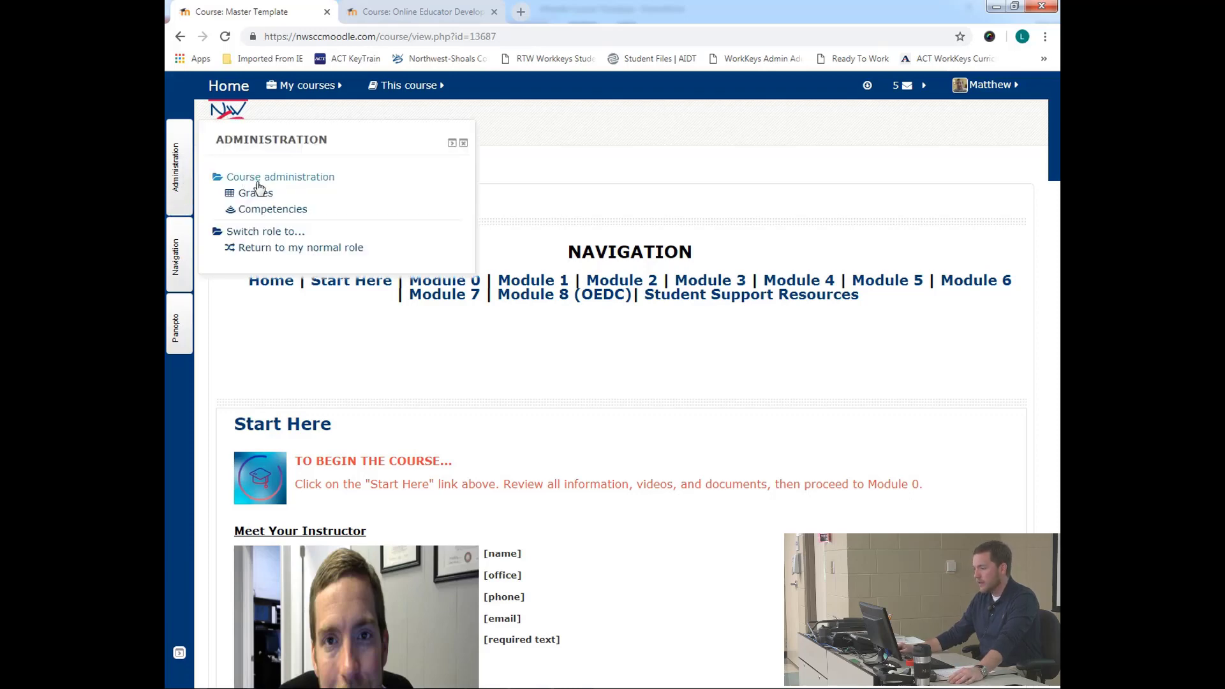
{"action": "left_click", "coordinate": [244, 254]}
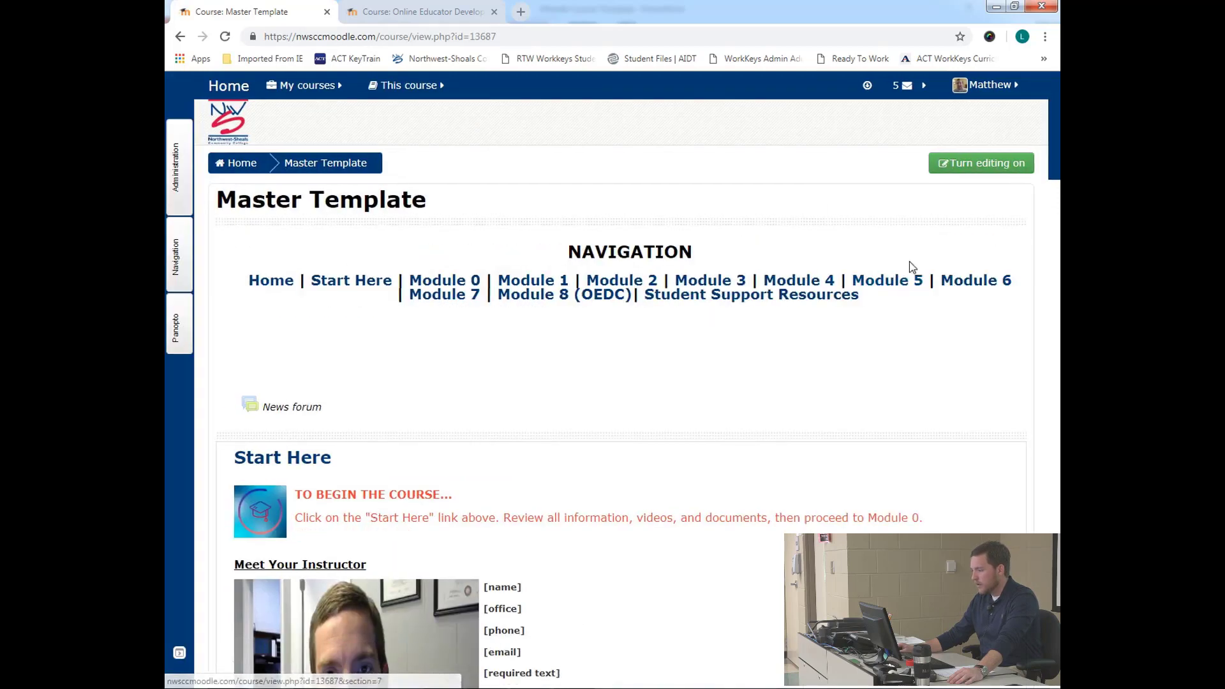
{"action": "left_click", "coordinate": [991, 169]}
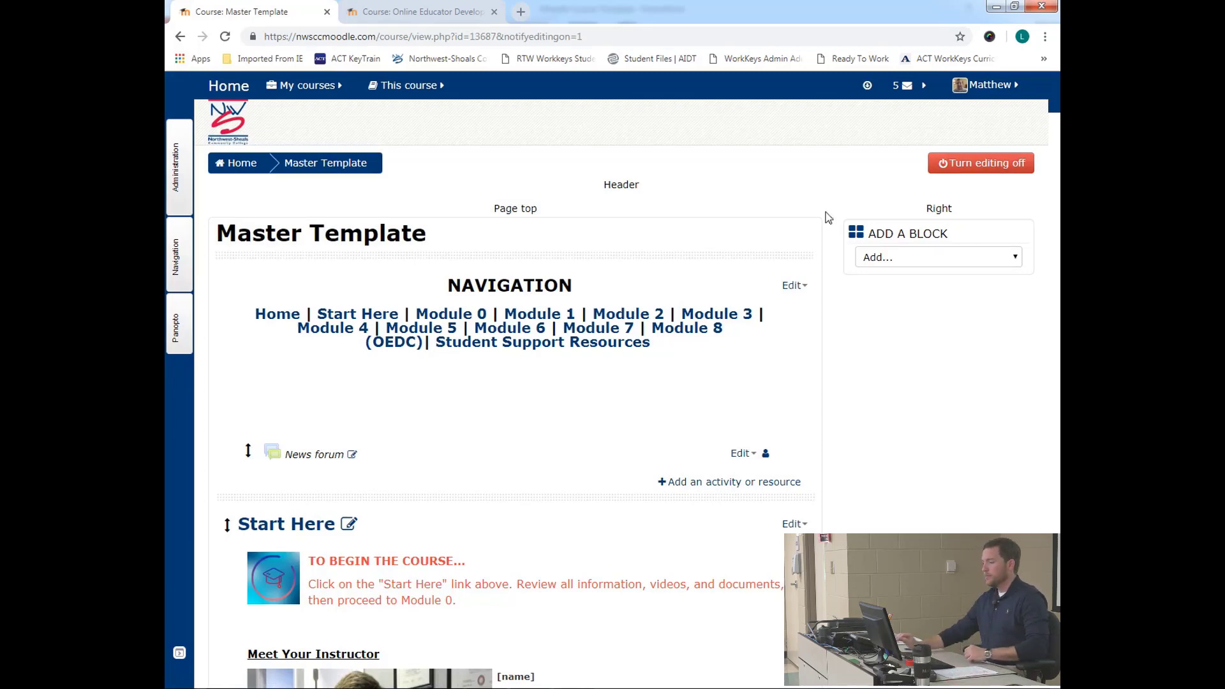
- Review the Start Here section in editing mode, from the instructor introduction to the orientation video suggestions and recording tips
{"action": "scroll", "coordinate": [626, 499], "scroll_direction": "down", "scroll_amount": 2}
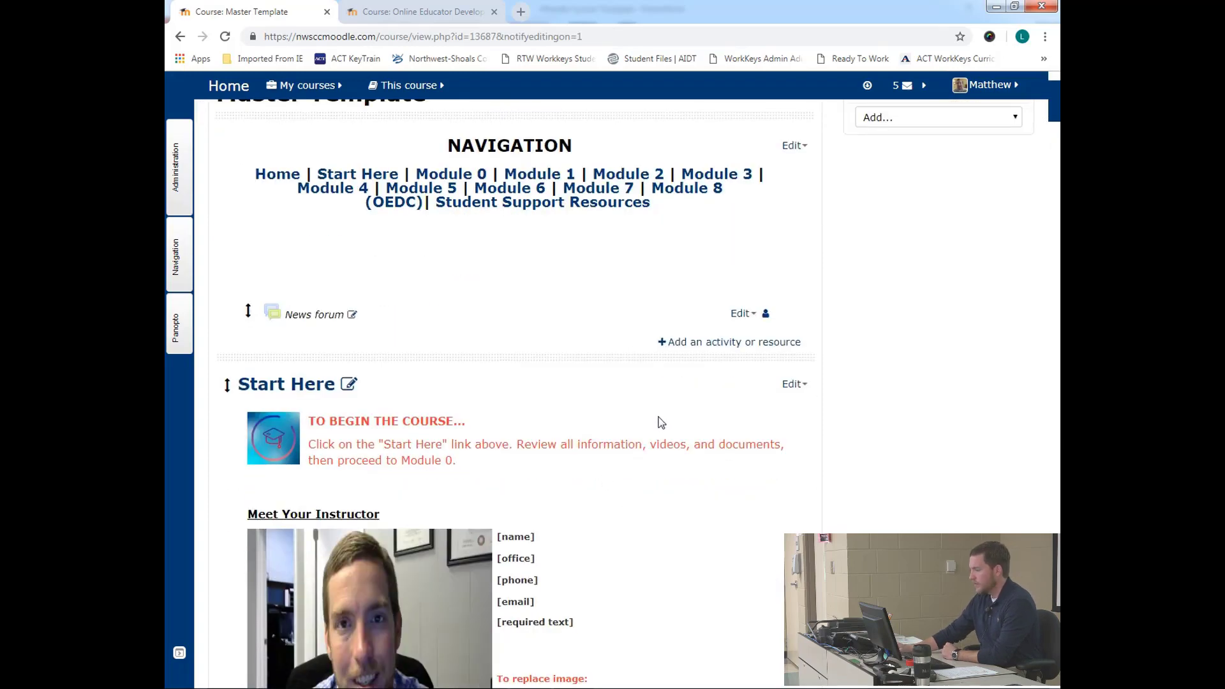
{"action": "scroll", "coordinate": [661, 423], "scroll_direction": "down", "scroll_amount": 3}
{"action": "scroll", "coordinate": [702, 407], "scroll_direction": "down", "scroll_amount": 8}
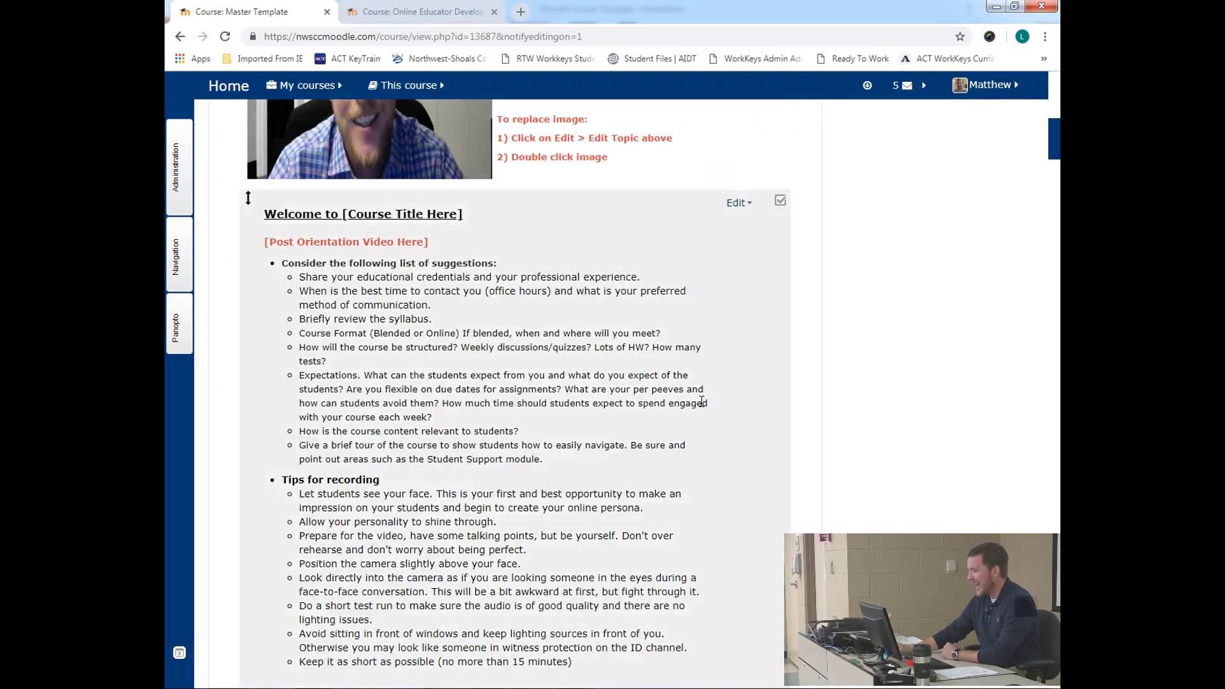
{"action": "scroll", "coordinate": [703, 407], "scroll_direction": "up", "scroll_amount": 10}
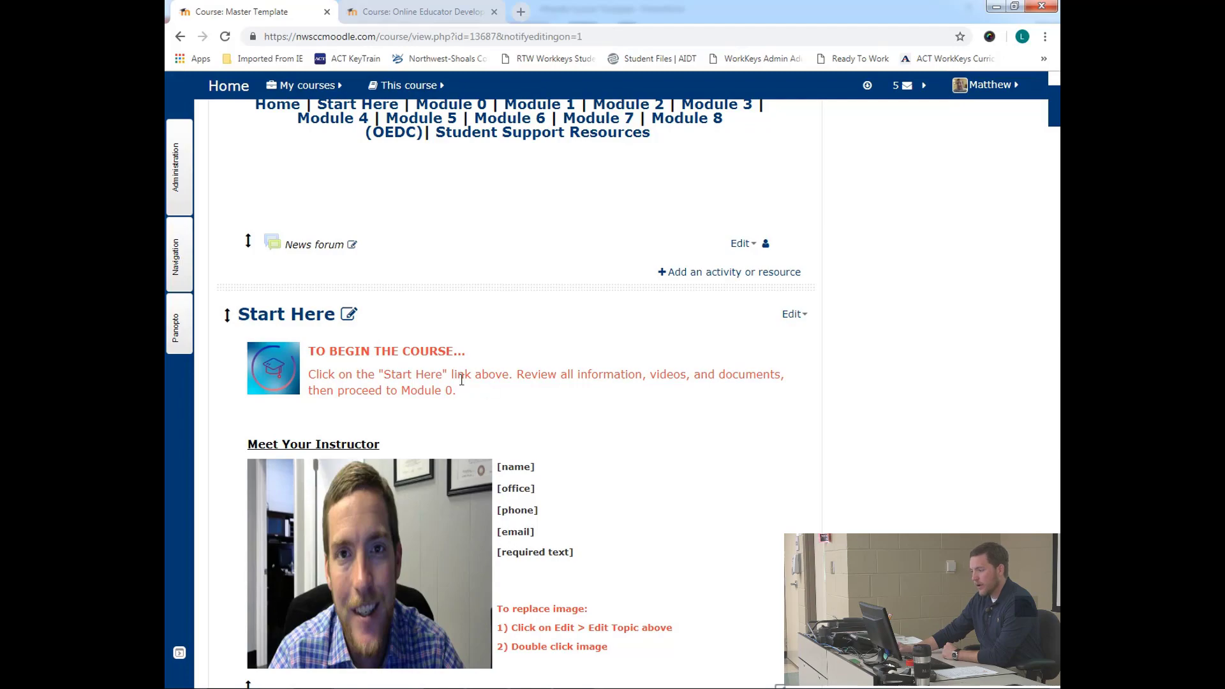
{"action": "scroll", "coordinate": [419, 437], "scroll_direction": "down", "scroll_amount": 8}
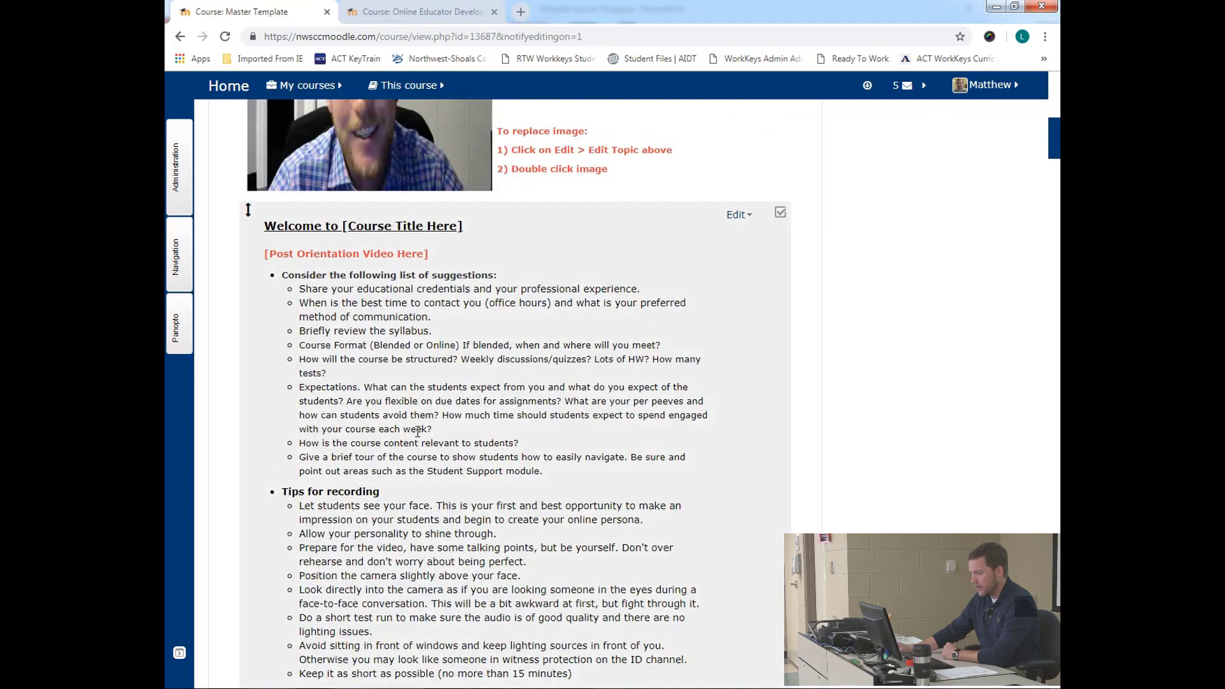
{"action": "scroll", "coordinate": [418, 437], "scroll_direction": "up", "scroll_amount": 4}
{"action": "scroll", "coordinate": [416, 434], "scroll_direction": "up", "scroll_amount": 3}
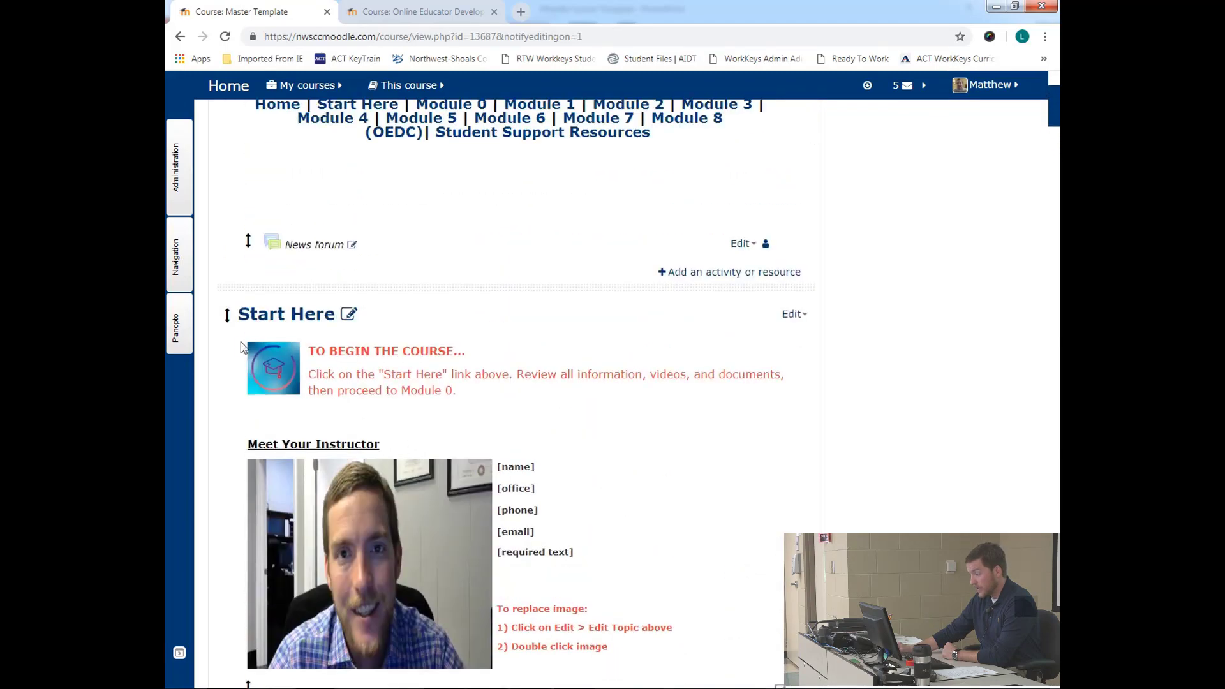
- Examine the Start Here topic summary and the Welcome to [Course Title Here] label as separately editable parts of the section
{"action": "left_click_drag", "start_coordinate": [231, 313], "coordinate": [216, 296]}
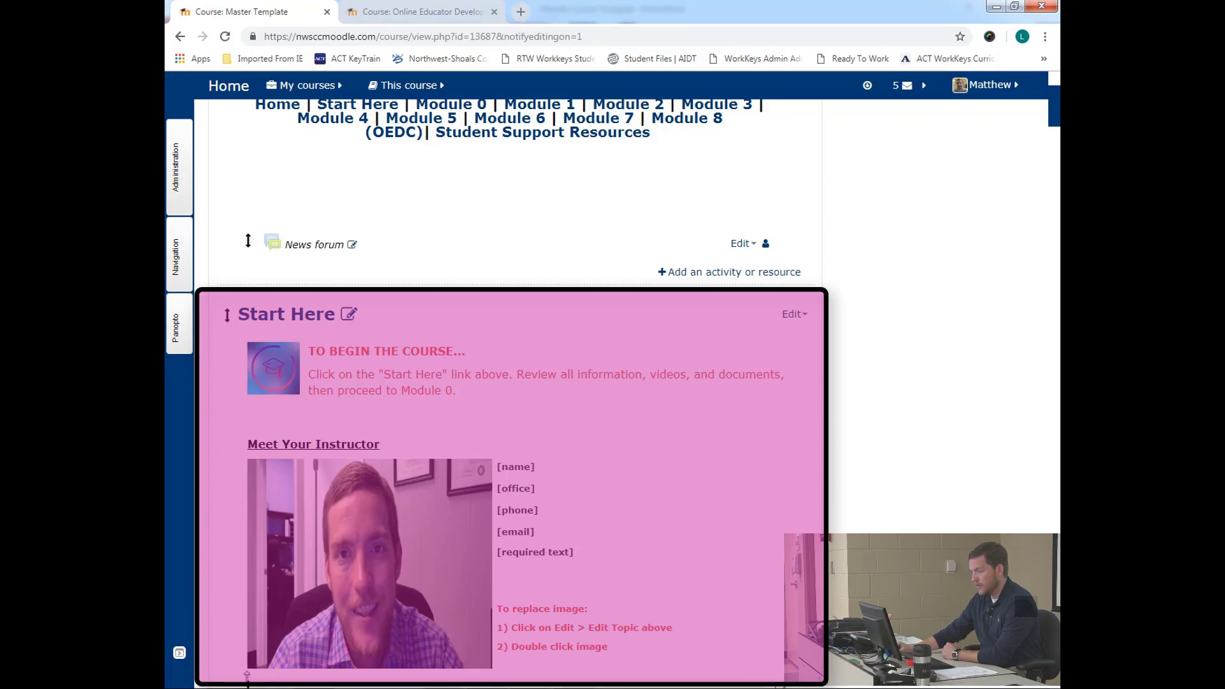
{"action": "left_click_drag", "start_coordinate": [247, 675], "coordinate": [221, 665]}
{"action": "left_click_drag", "start_coordinate": [204, 432], "coordinate": [215, 455]}
{"action": "left_click_drag", "start_coordinate": [217, 326], "coordinate": [211, 322]}
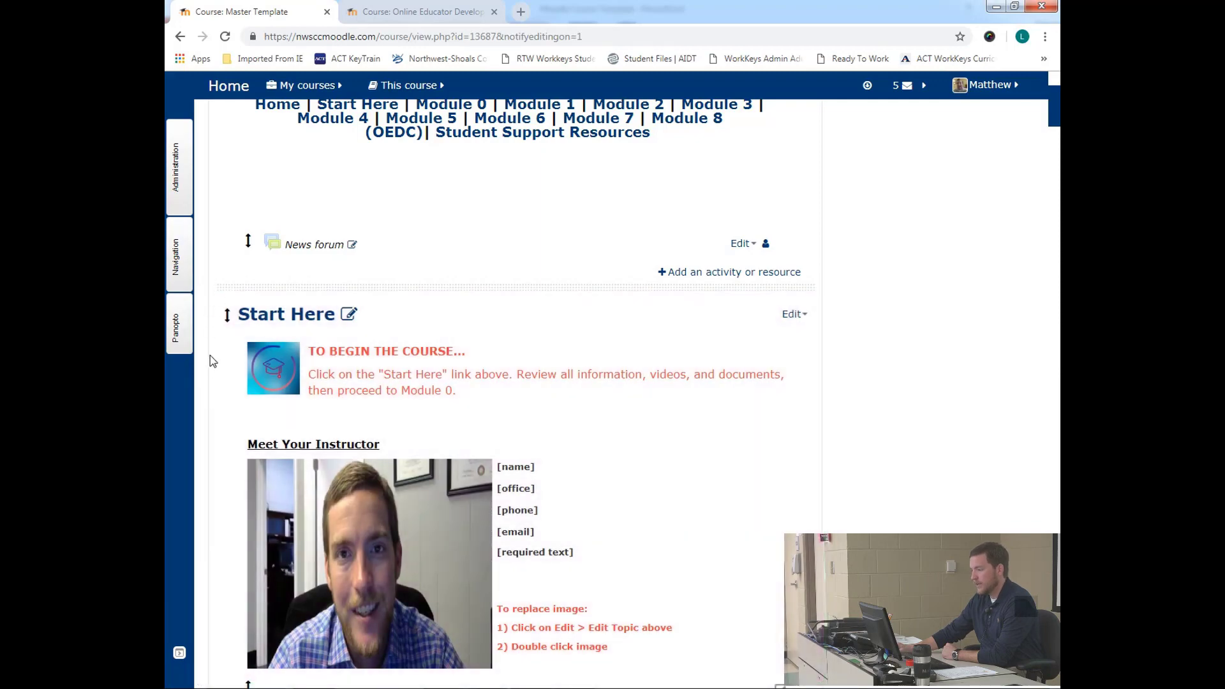
{"action": "scroll", "coordinate": [210, 354], "scroll_direction": "down", "scroll_amount": 9}
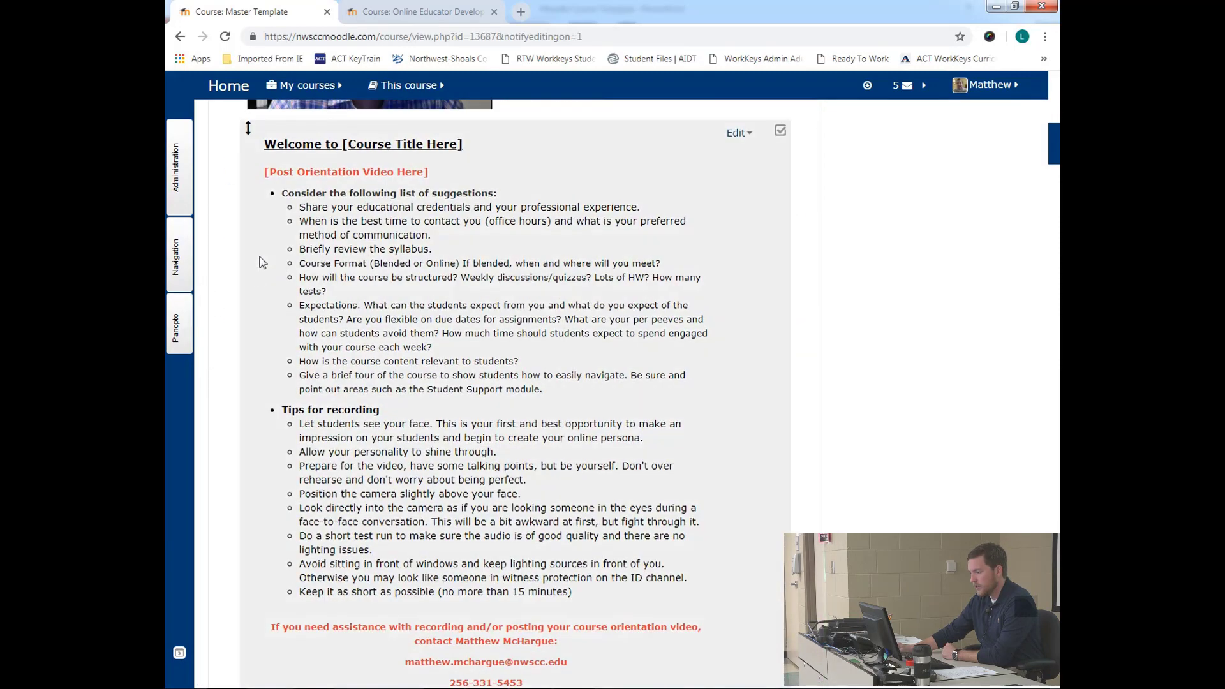
{"action": "left_click_drag", "start_coordinate": [303, 142], "coordinate": [228, 231]}
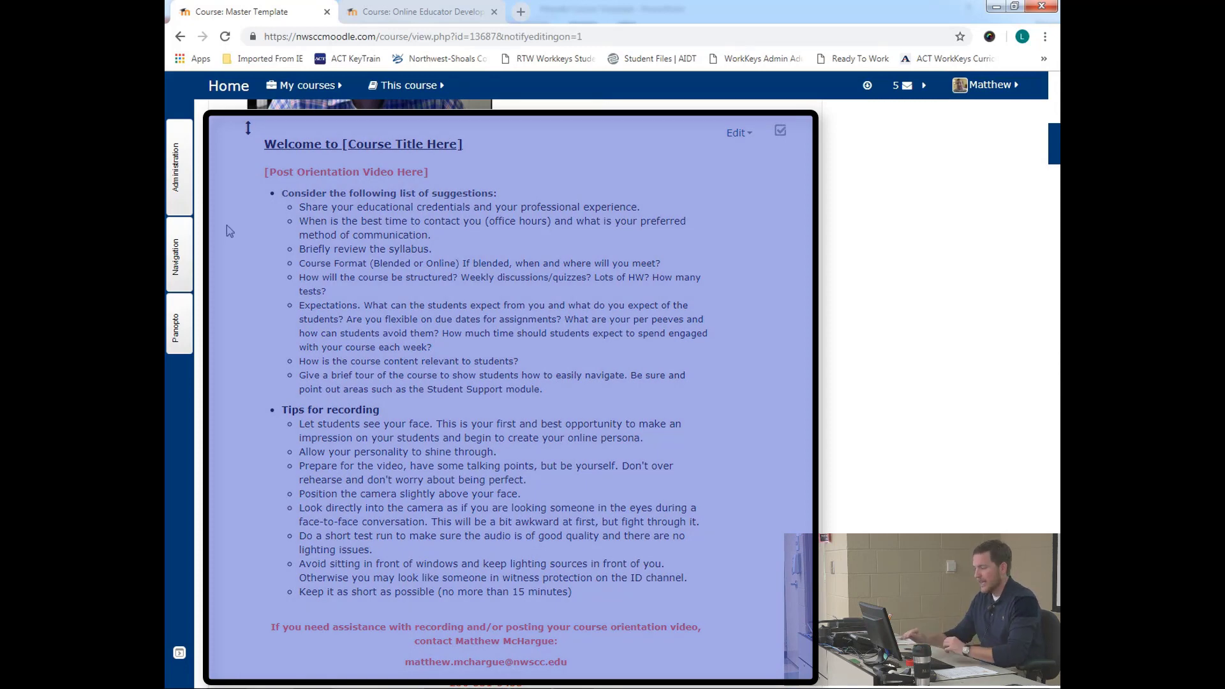
{"action": "left_click_drag", "start_coordinate": [228, 231], "coordinate": [305, 285]}
{"action": "left_click_drag", "start_coordinate": [314, 333], "coordinate": [957, 355]}
{"action": "scroll", "coordinate": [415, 370], "scroll_direction": "down", "scroll_amount": 3}
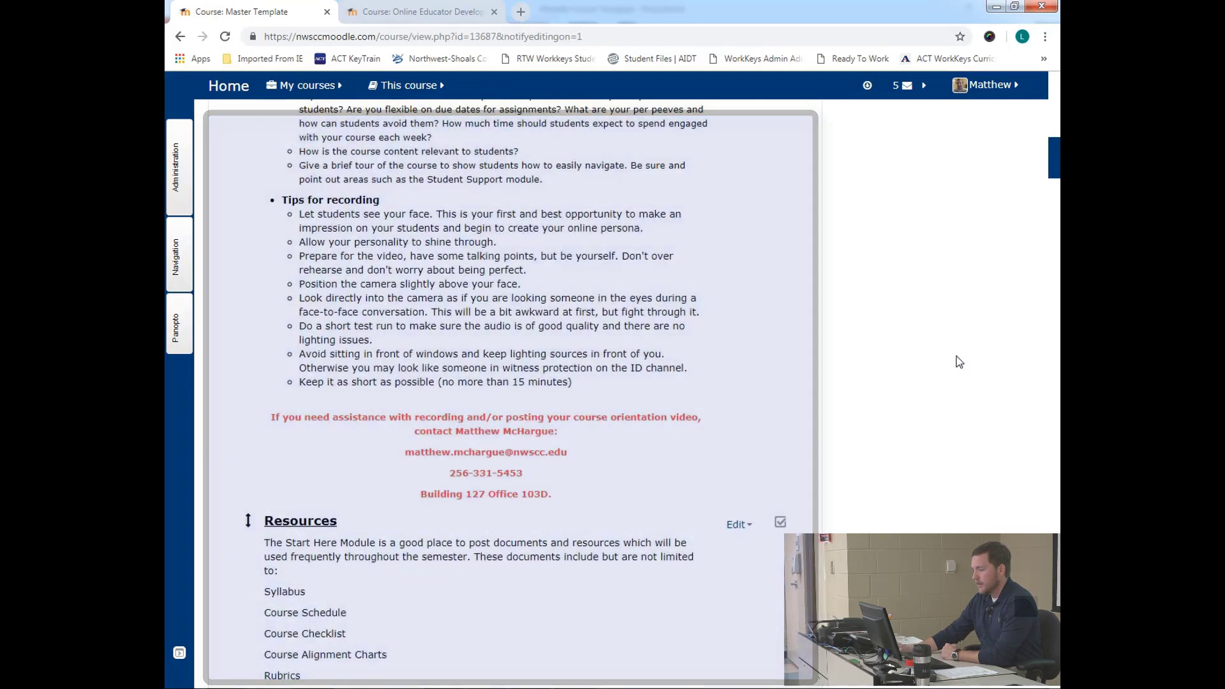
- Open the Start Here topic for editing, review its summary content, and cancel without saving changes
{"action": "scroll", "coordinate": [937, 364], "scroll_direction": "up", "scroll_amount": 10}
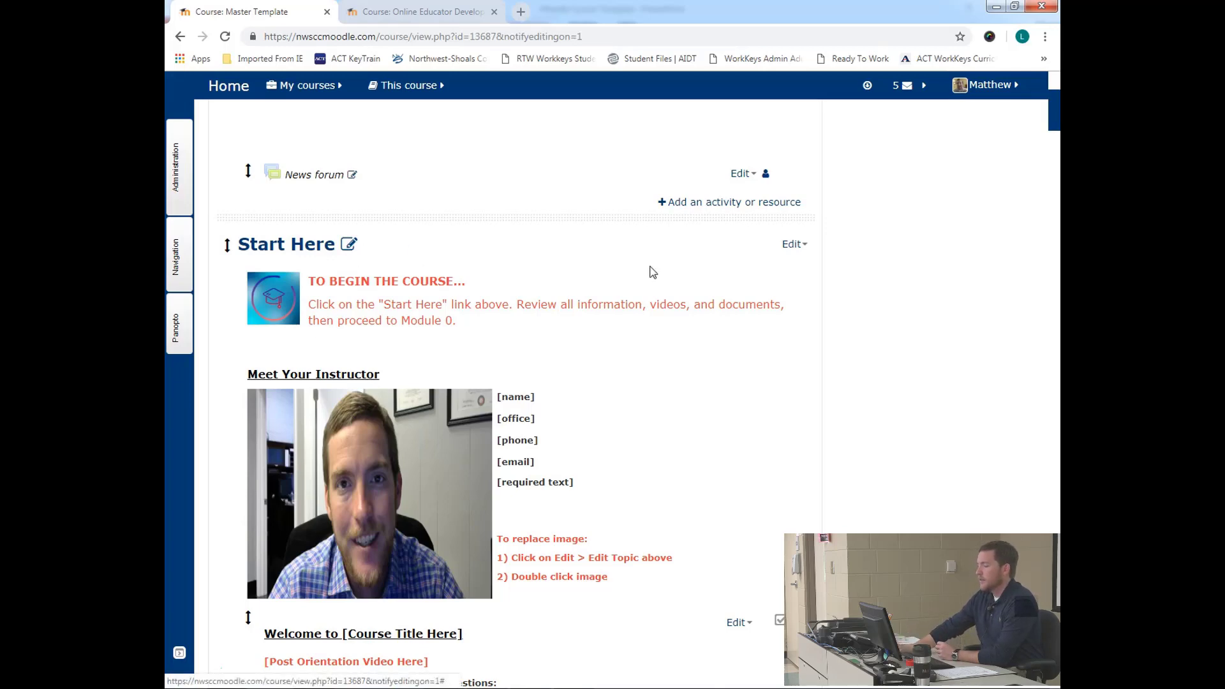
{"action": "left_click", "coordinate": [793, 245]}
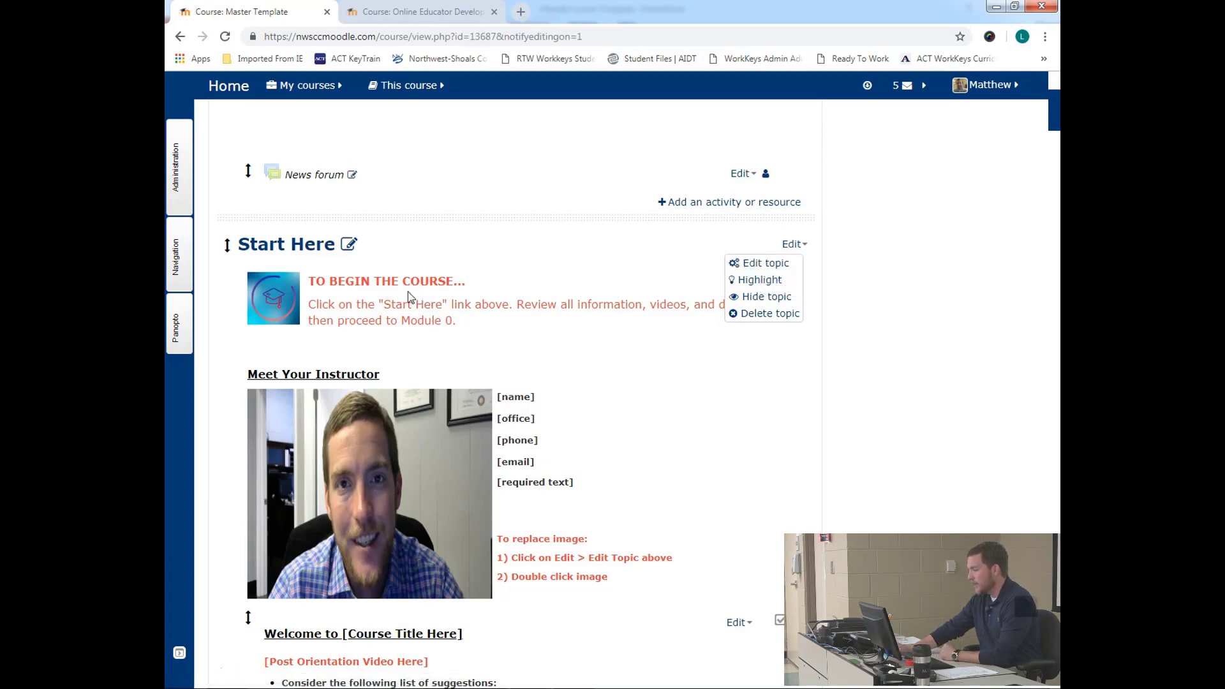
{"action": "left_click", "coordinate": [759, 265]}
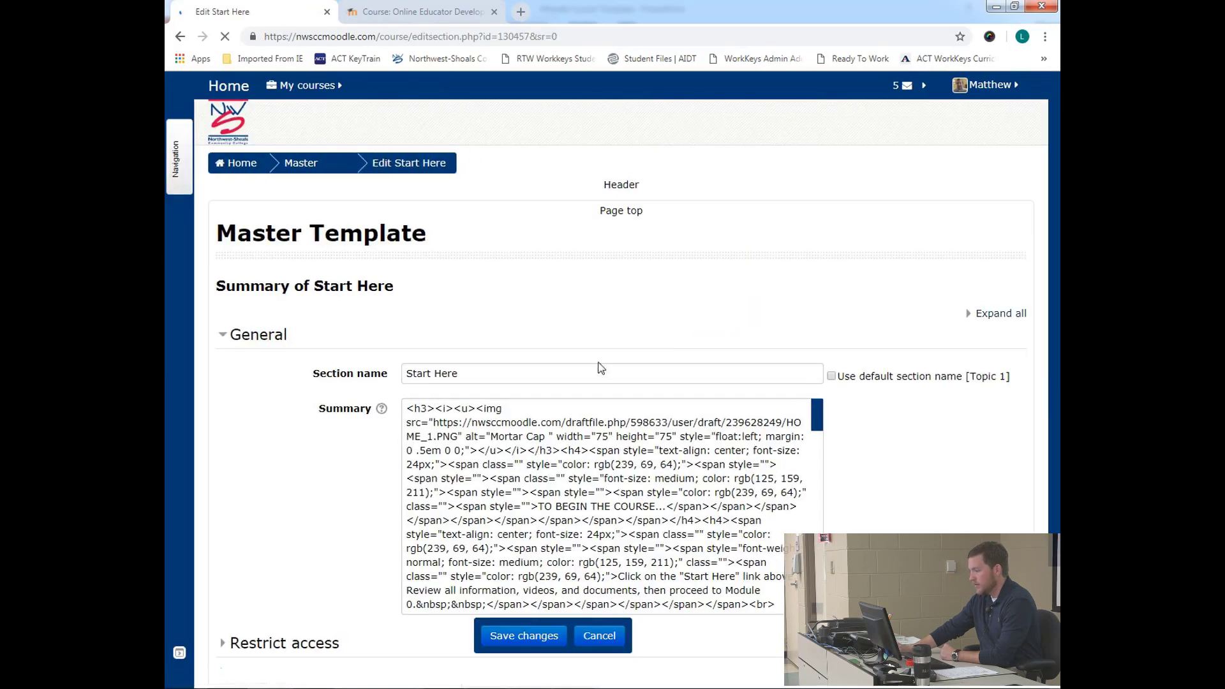
{"action": "scroll", "coordinate": [696, 478], "scroll_direction": "down", "scroll_amount": 5}
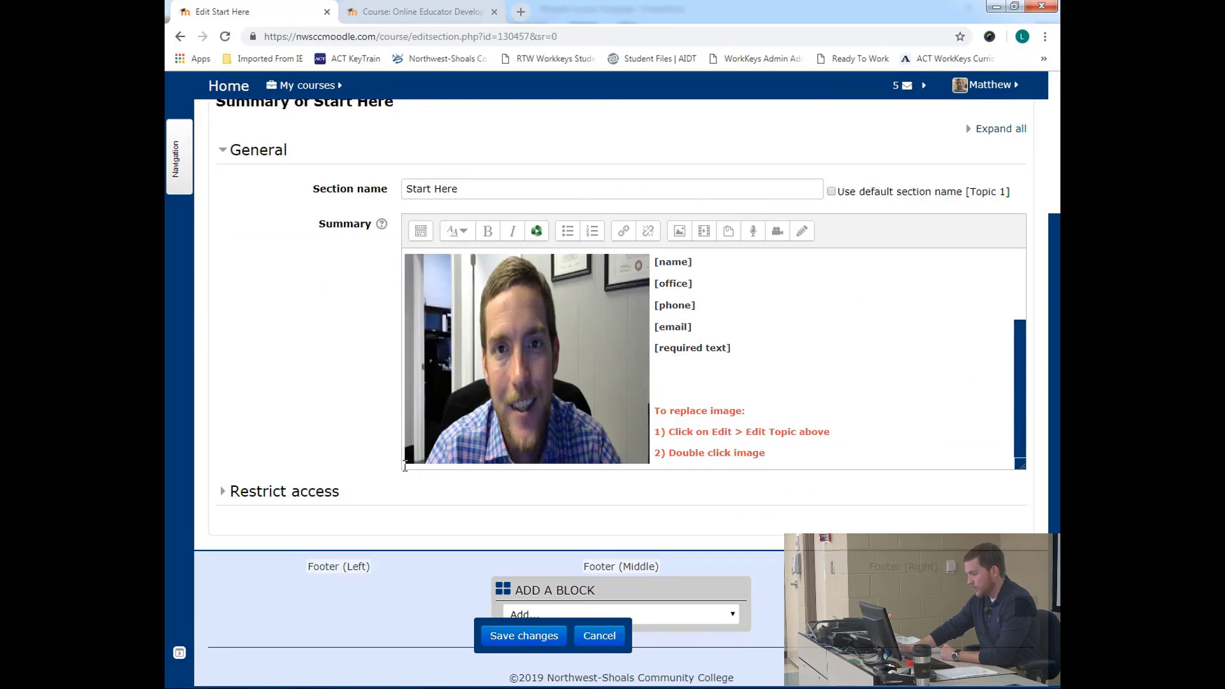
{"action": "scroll", "coordinate": [395, 431], "scroll_direction": "up", "scroll_amount": 2}
{"action": "scroll", "coordinate": [798, 508], "scroll_direction": "up", "scroll_amount": 2}
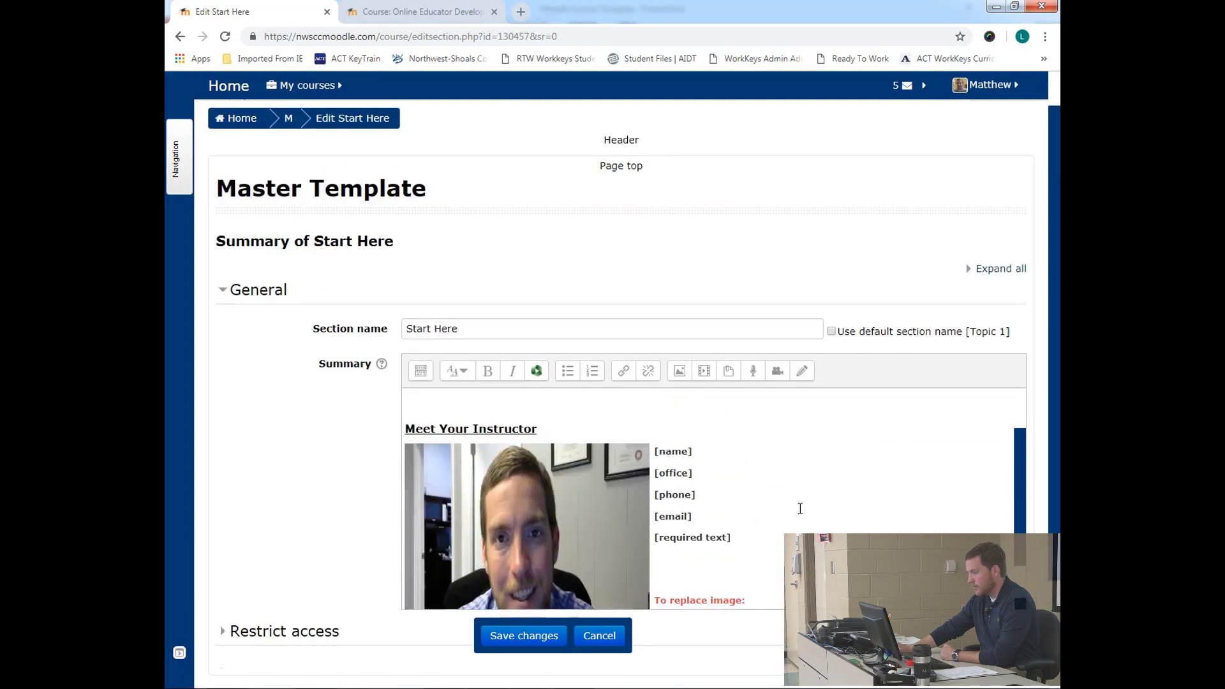
{"action": "scroll", "coordinate": [798, 509], "scroll_direction": "up", "scroll_amount": 1}
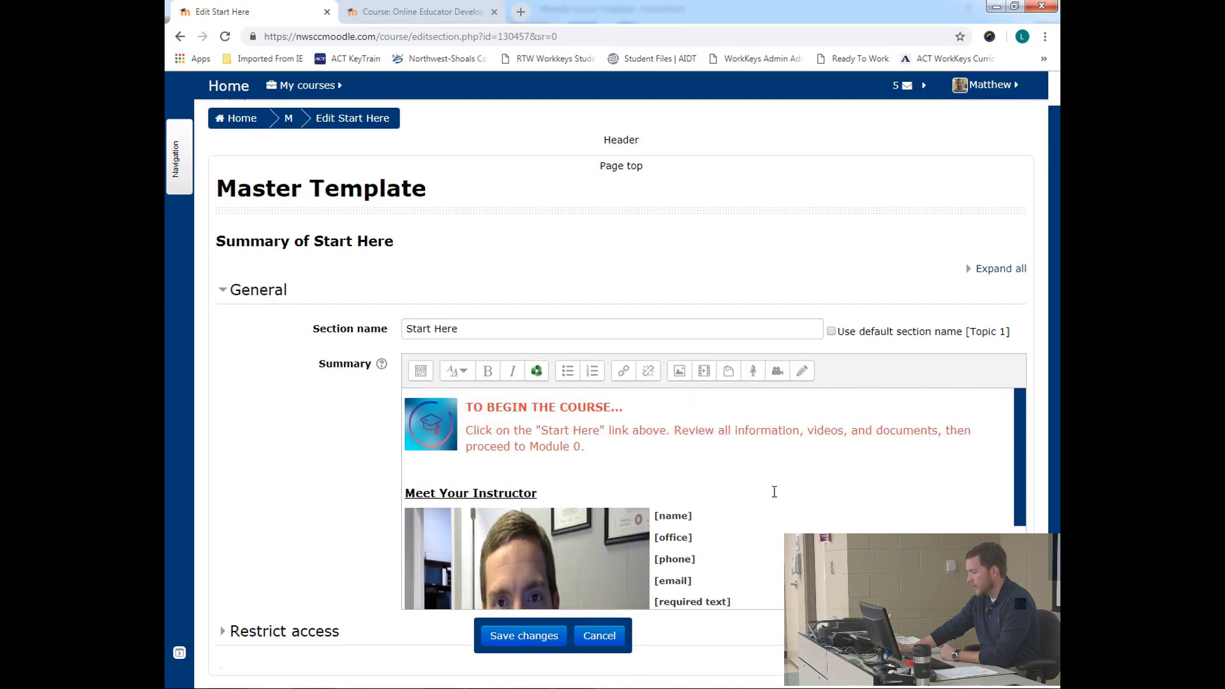
{"action": "left_click", "coordinate": [599, 635]}
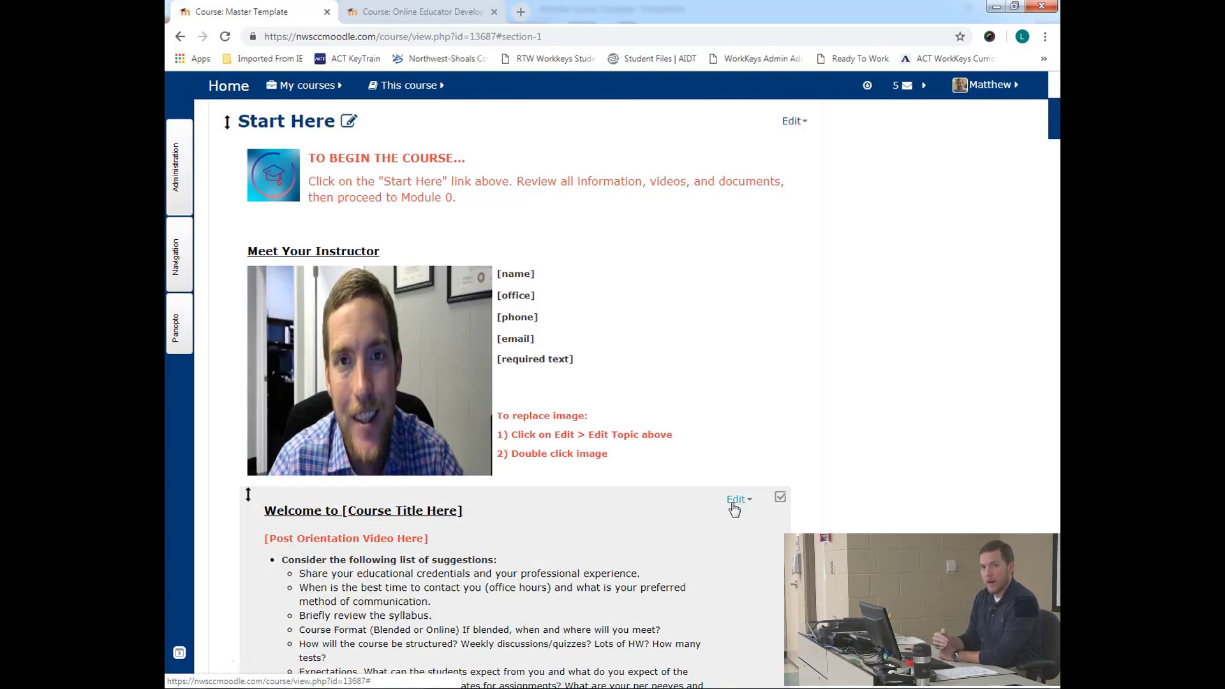
- Show the edit options of the Welcome to [Course Title Here] label, close them, and review the content down to Resources
{"action": "scroll", "coordinate": [563, 402], "scroll_direction": "up", "scroll_amount": 2}
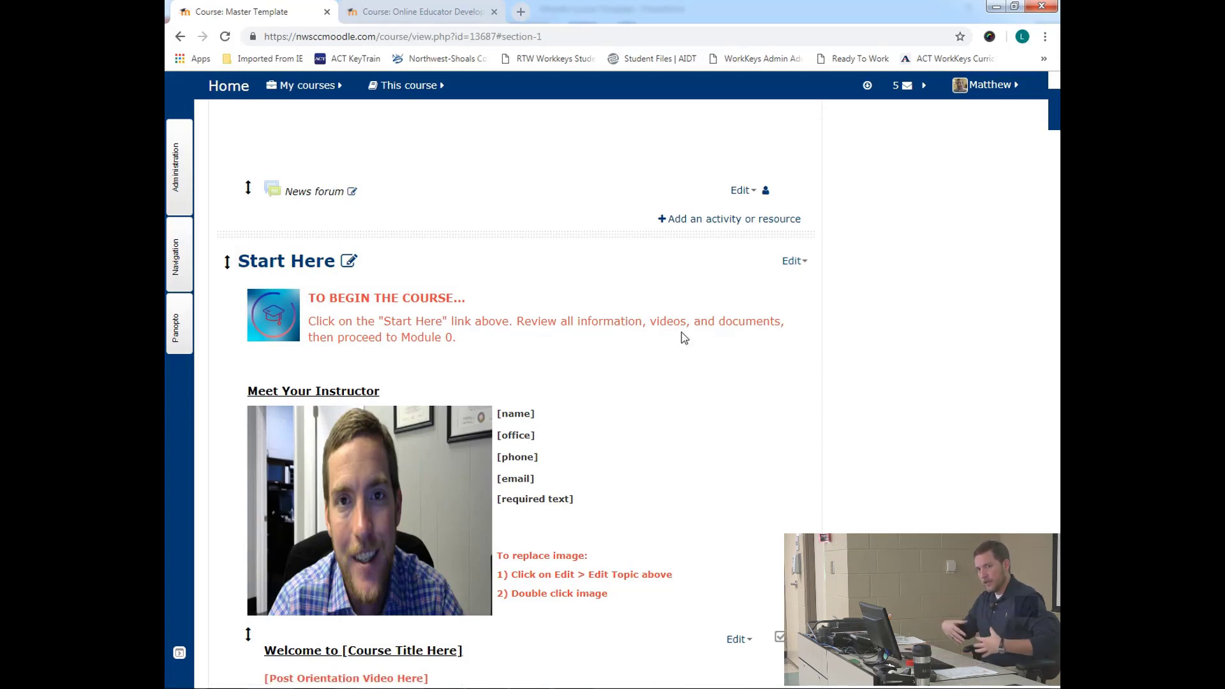
{"action": "scroll", "coordinate": [651, 378], "scroll_direction": "down", "scroll_amount": 2}
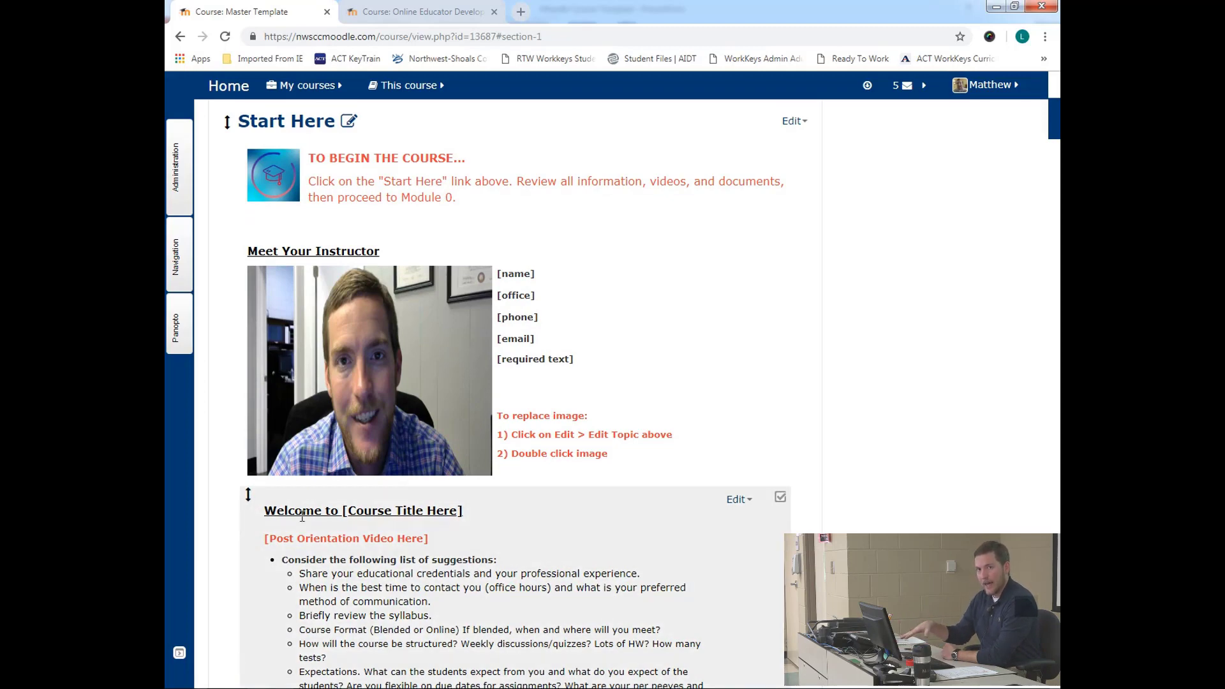
{"action": "scroll", "coordinate": [553, 504], "scroll_direction": "down", "scroll_amount": 2}
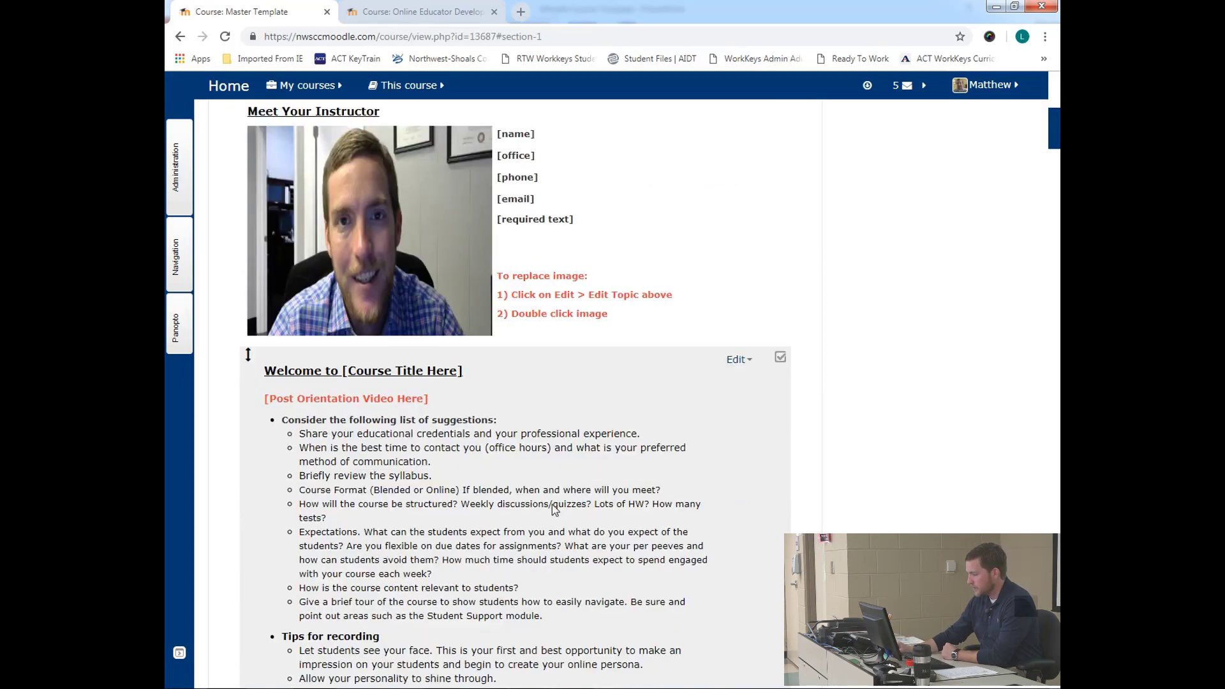
{"action": "left_click", "coordinate": [736, 361]}
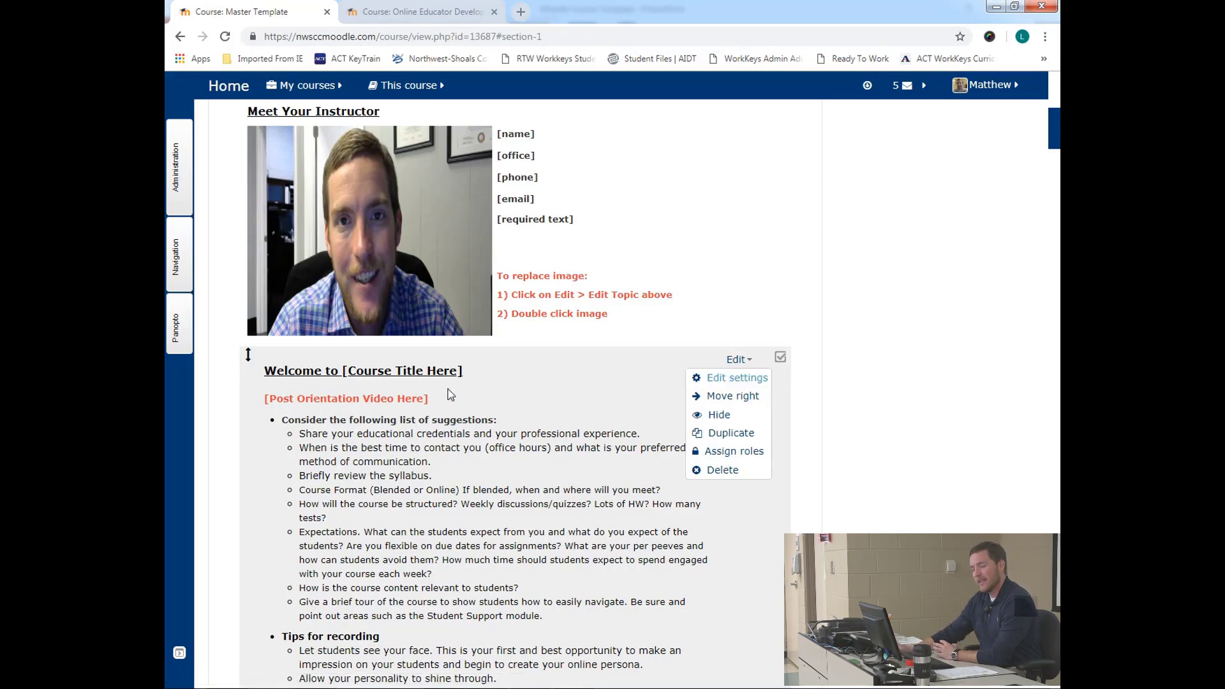
{"action": "left_click", "coordinate": [906, 419]}
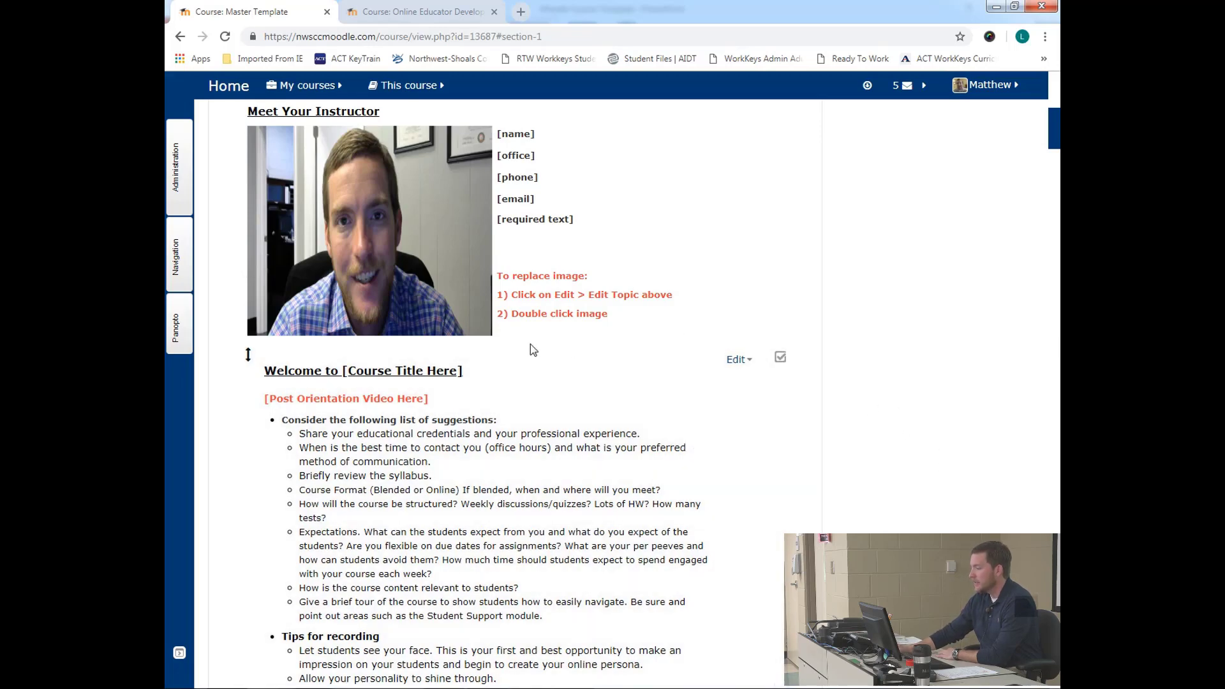
{"action": "scroll", "coordinate": [516, 429], "scroll_direction": "down", "scroll_amount": 10}
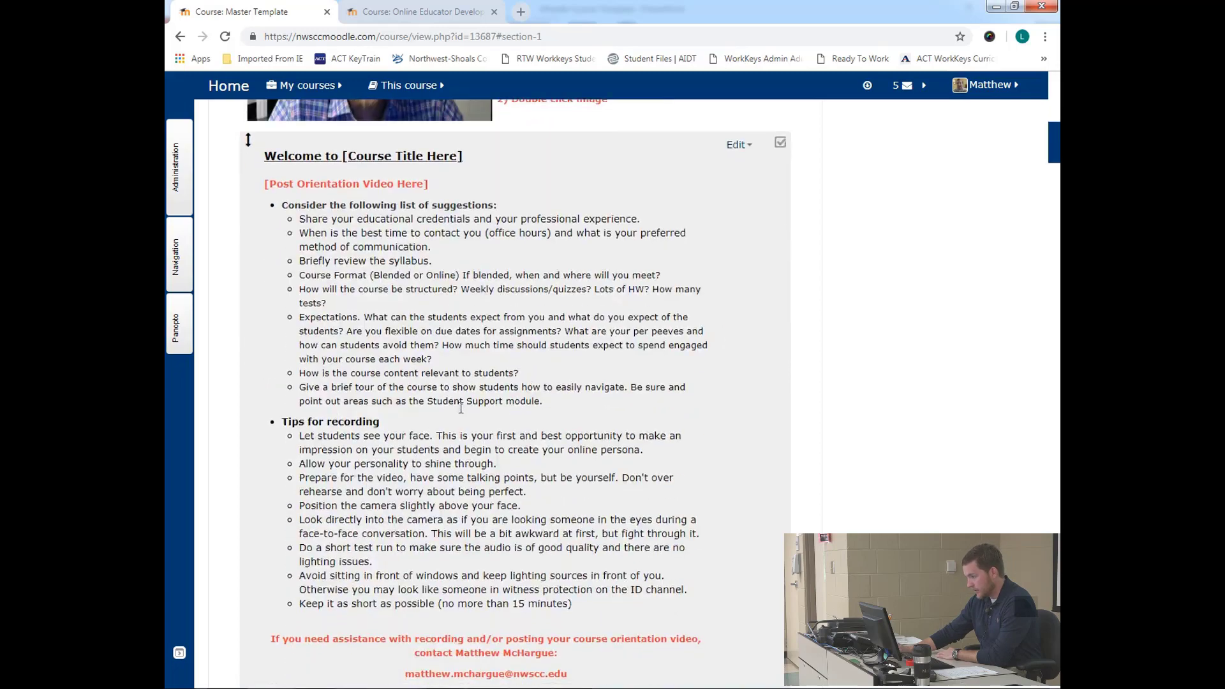
{"action": "scroll", "coordinate": [411, 353], "scroll_direction": "down", "scroll_amount": 3}
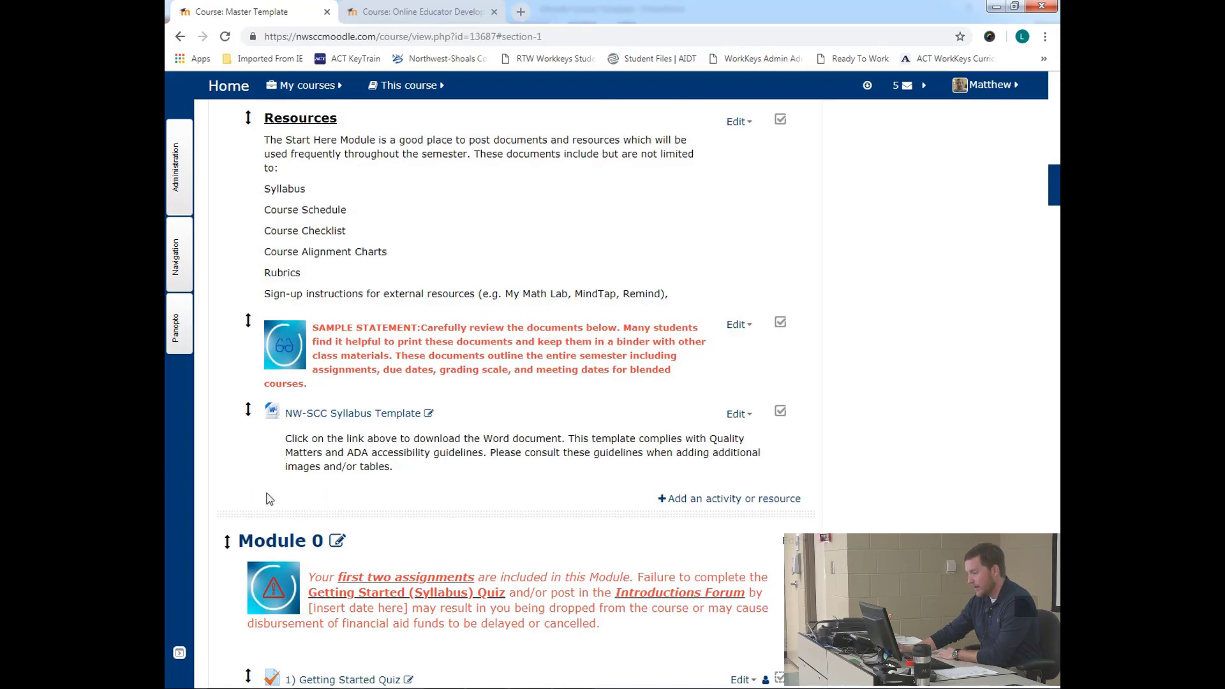
- Show the edit options of the Module 0 topic, close them, and examine its summary about the first two assignments
{"action": "scroll", "coordinate": [313, 490], "scroll_direction": "down", "scroll_amount": 2}
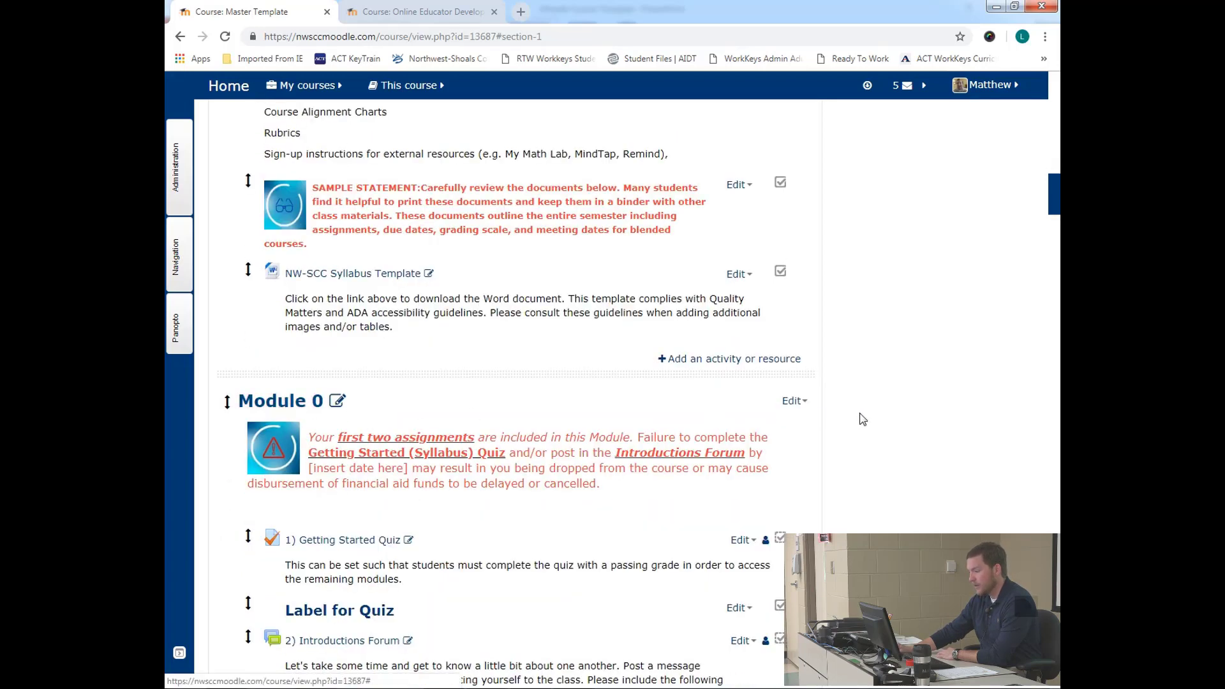
{"action": "left_click", "coordinate": [799, 407]}
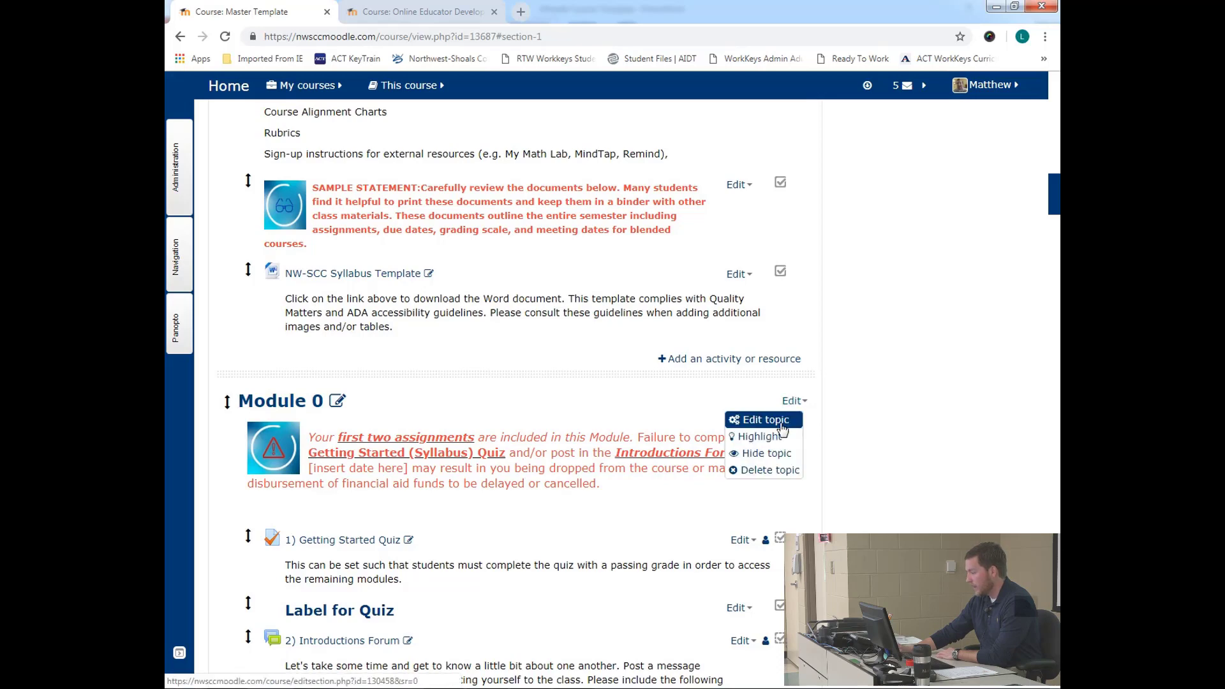
{"action": "left_click", "coordinate": [813, 402]}
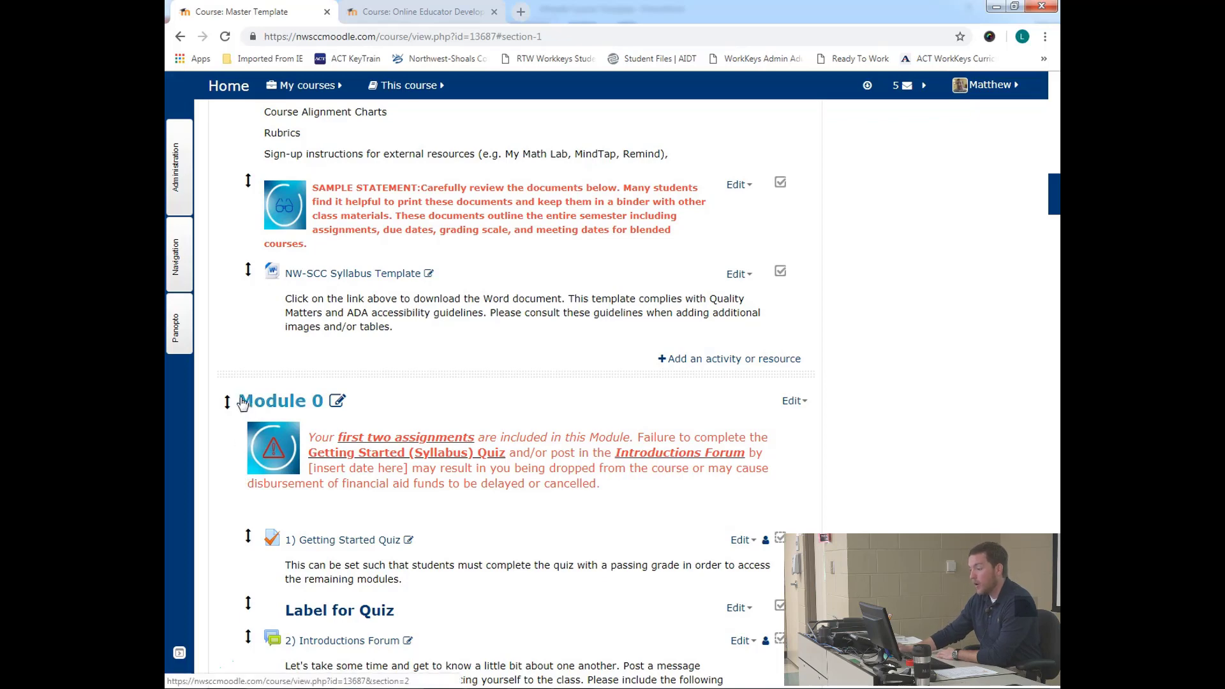
{"action": "left_click_drag", "start_coordinate": [227, 400], "coordinate": [213, 455]}
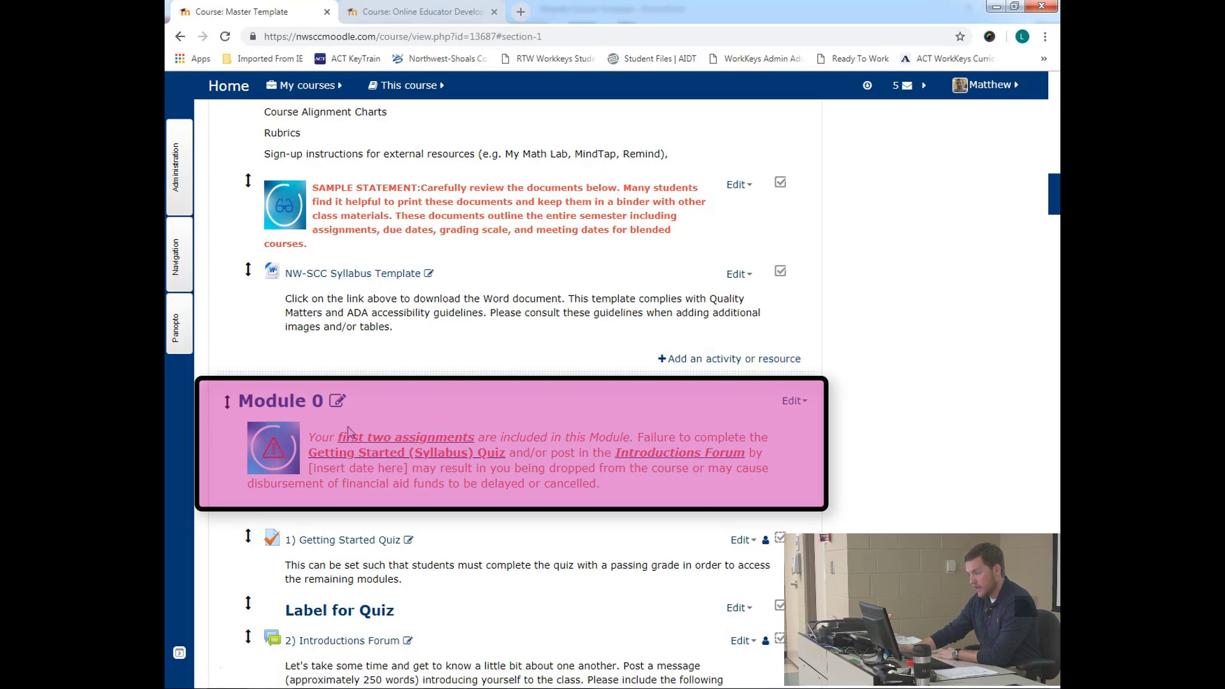
{"action": "left_click_drag", "start_coordinate": [348, 431], "coordinate": [354, 463]}
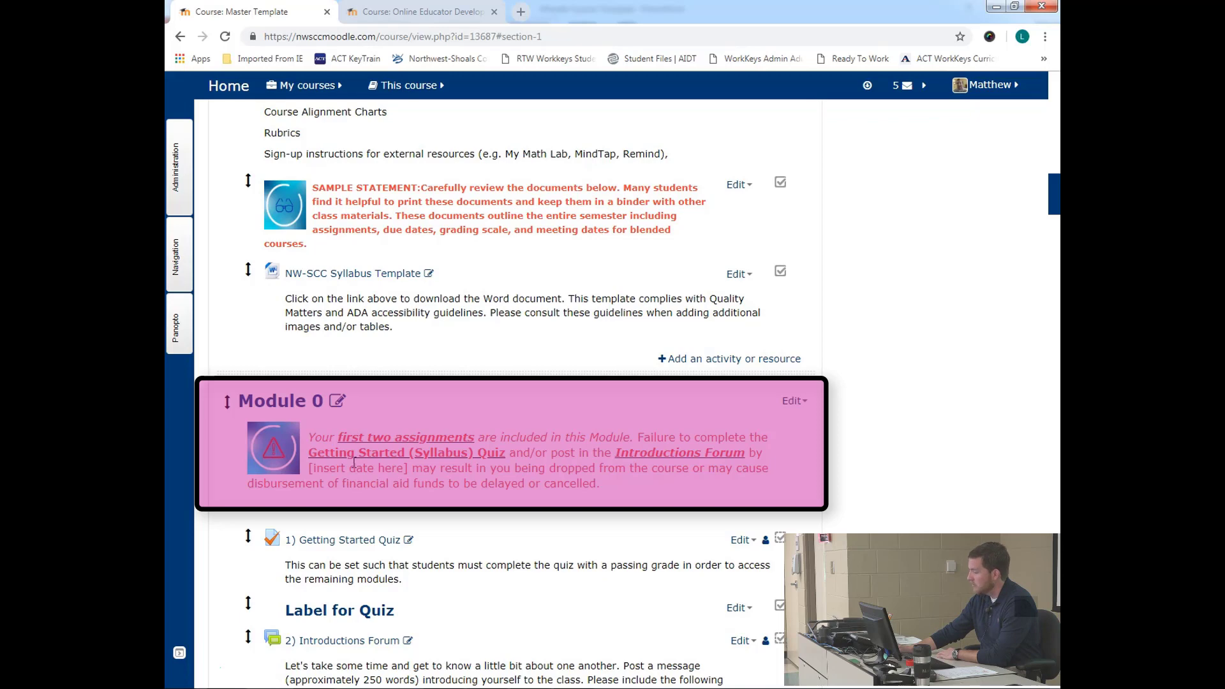
- Show the edit options of the Getting Started Quiz in Module 0 and close them without choosing one
{"action": "scroll", "coordinate": [886, 507], "scroll_direction": "down", "scroll_amount": 2}
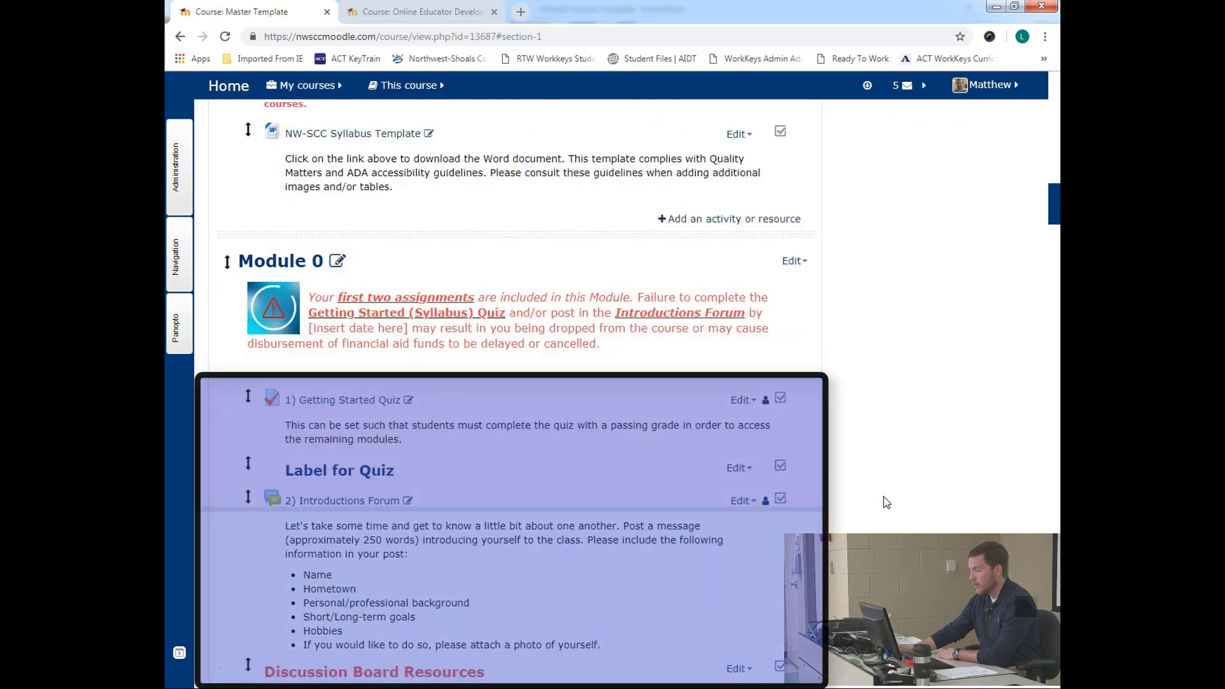
{"action": "left_click", "coordinate": [742, 400]}
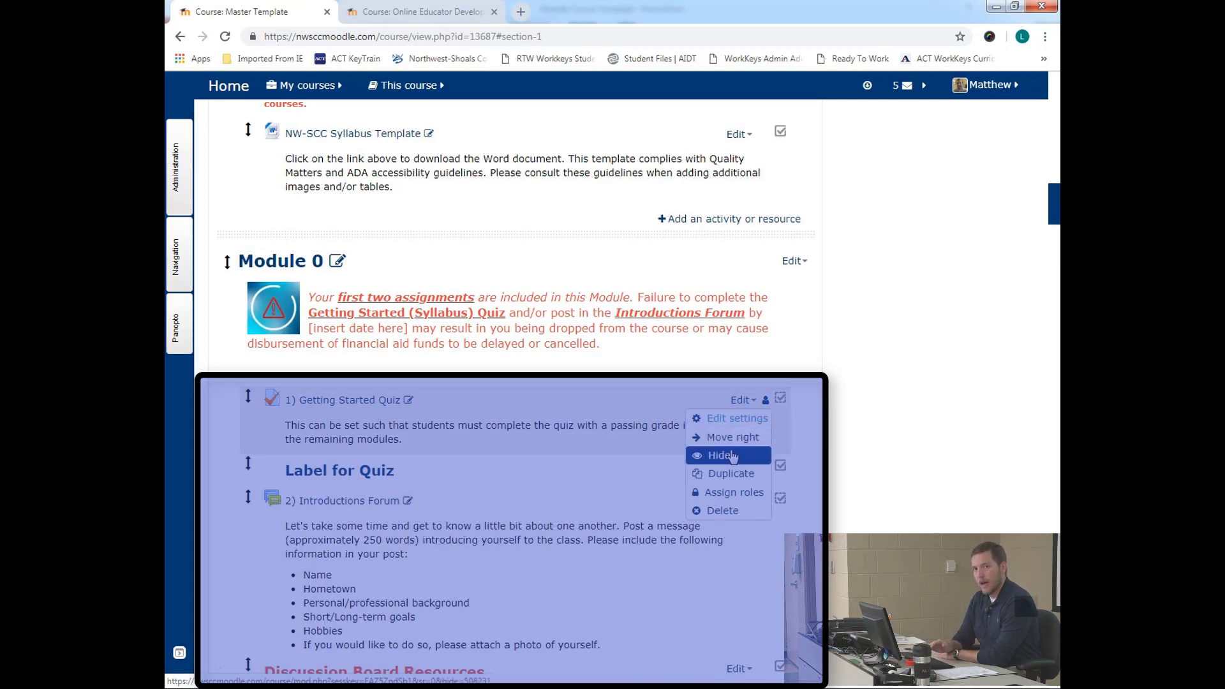
{"action": "left_click", "coordinate": [866, 444]}
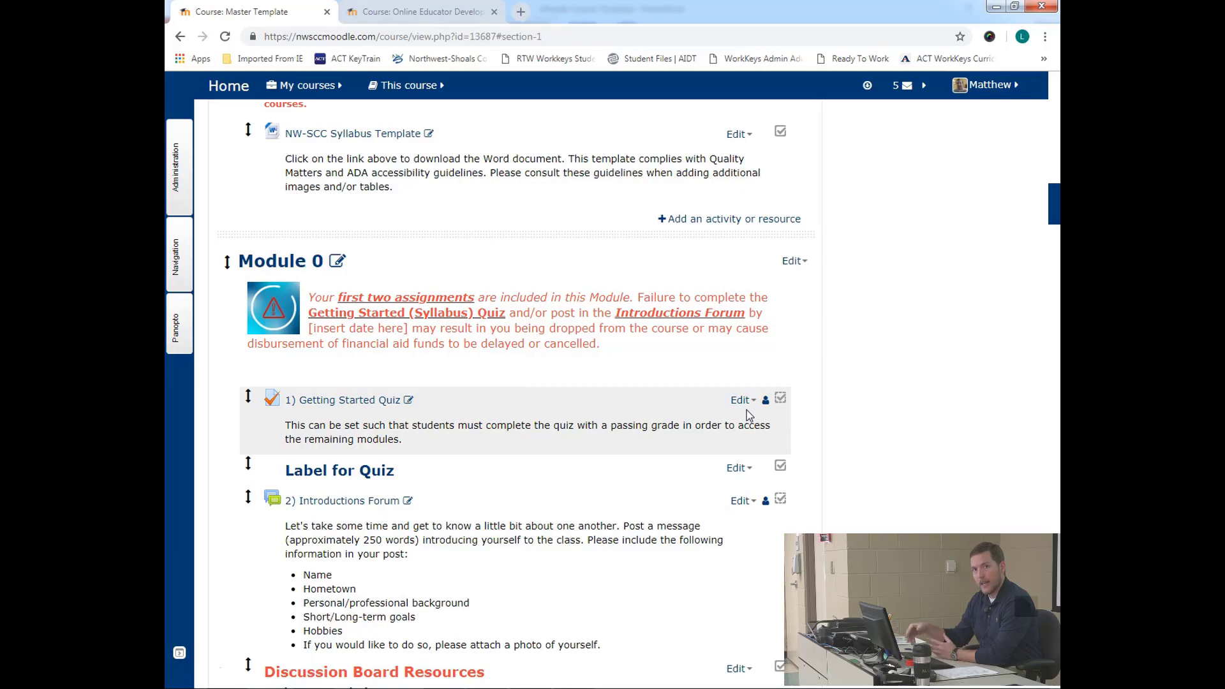
- Open the Start Here section of the Master Template on its own page
{"action": "scroll", "coordinate": [869, 401], "scroll_direction": "up", "scroll_amount": 1}
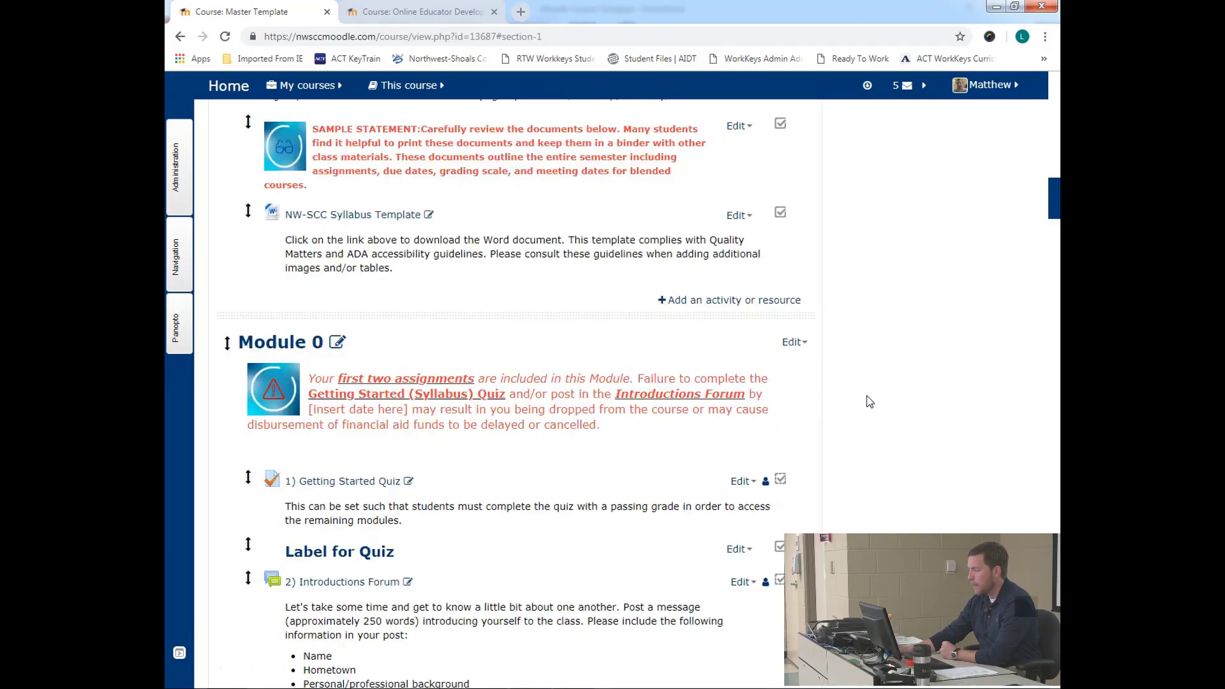
{"action": "scroll", "coordinate": [867, 399], "scroll_direction": "up", "scroll_amount": 15}
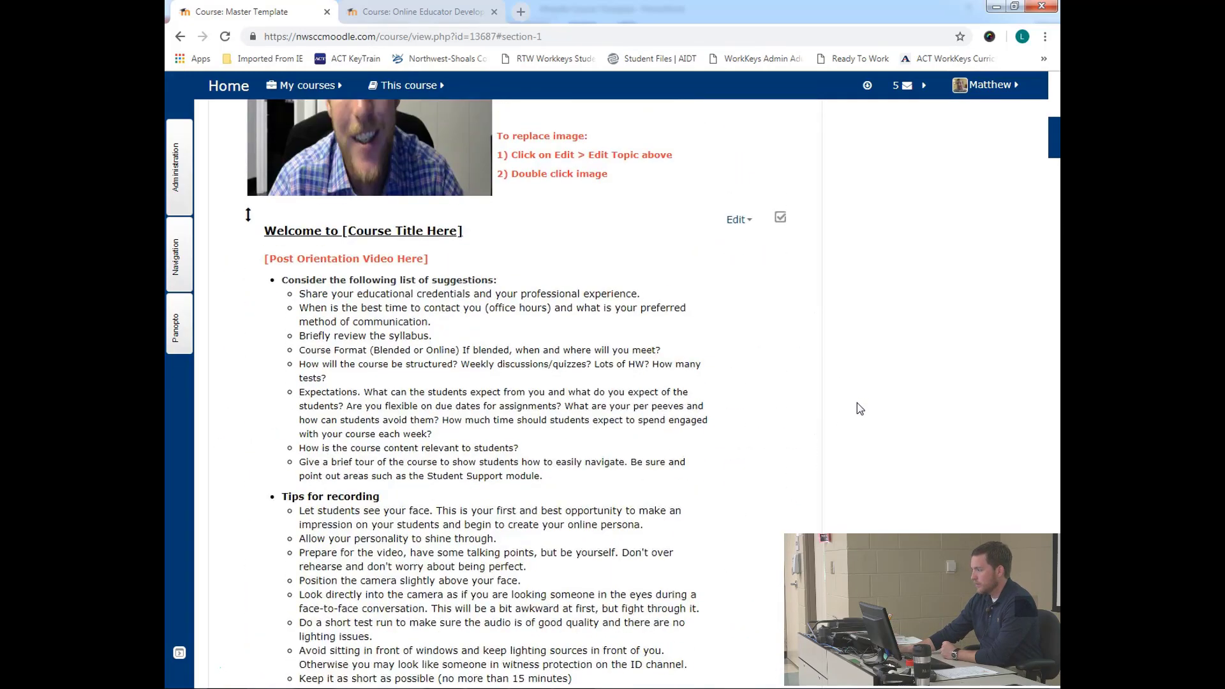
{"action": "scroll", "coordinate": [856, 403], "scroll_direction": "up", "scroll_amount": 5}
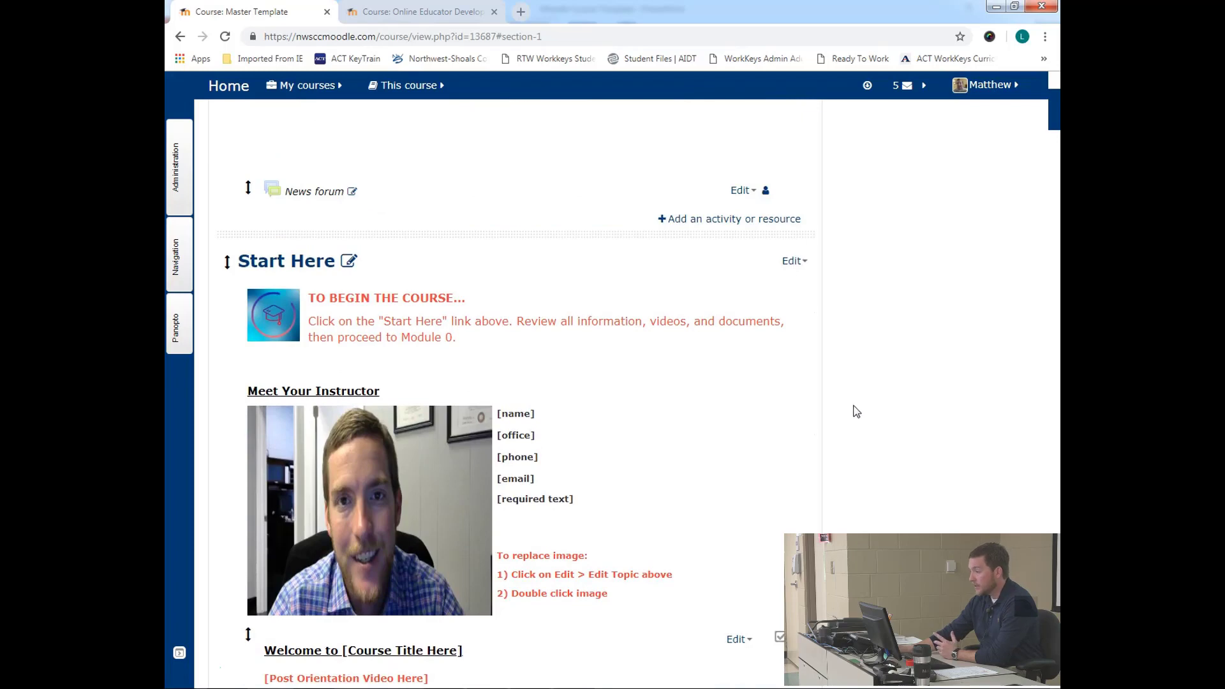
{"action": "scroll", "coordinate": [856, 412], "scroll_direction": "up", "scroll_amount": 2}
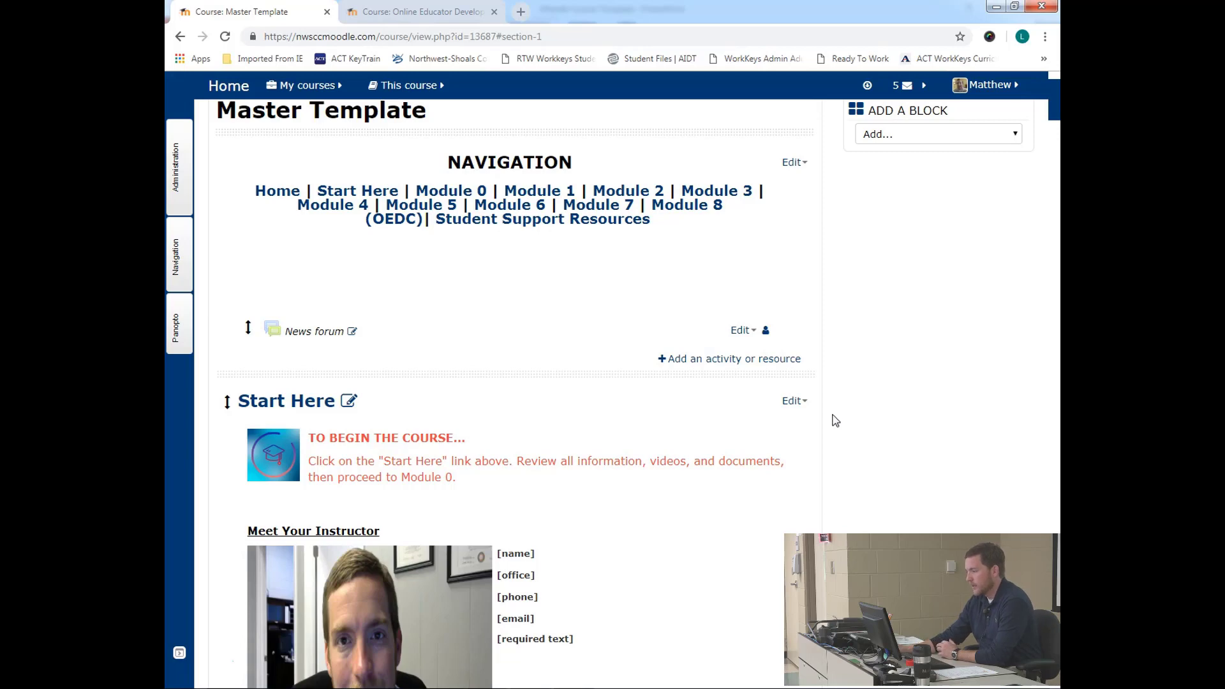
{"action": "left_click", "coordinate": [278, 404]}
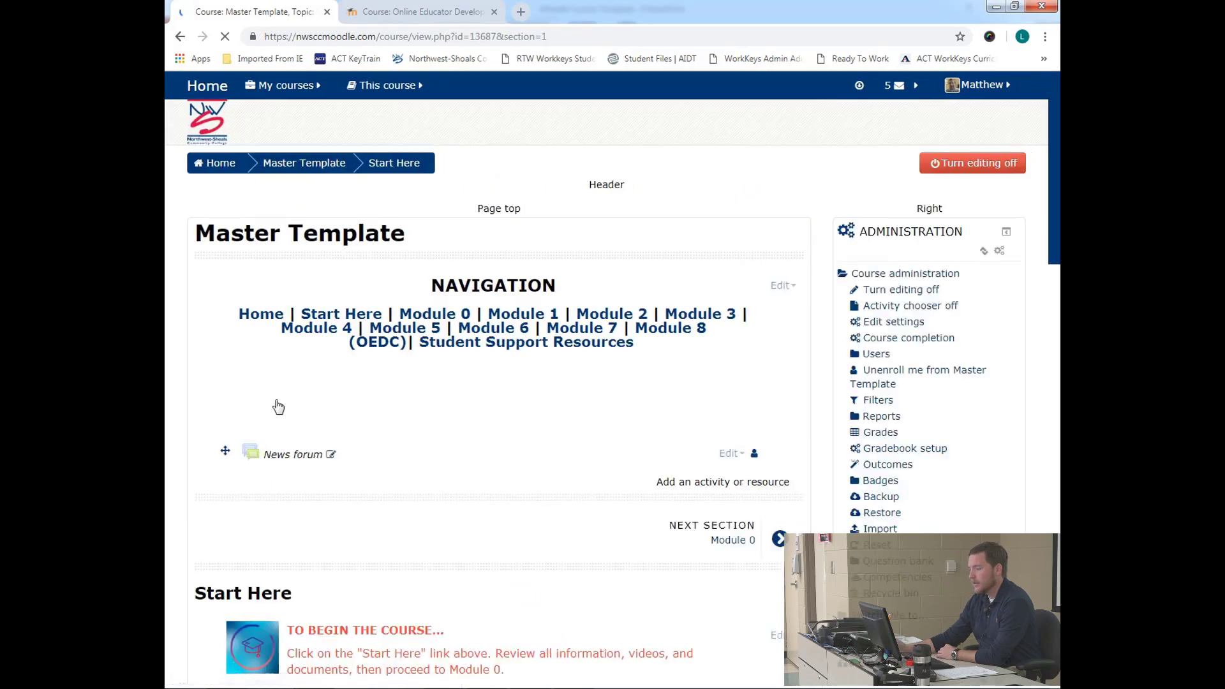
- Review the Start Here section page from the instructor introduction and orientation video guidance down to Resources and the syllabus template
{"action": "scroll", "coordinate": [594, 528], "scroll_direction": "down", "scroll_amount": 15}
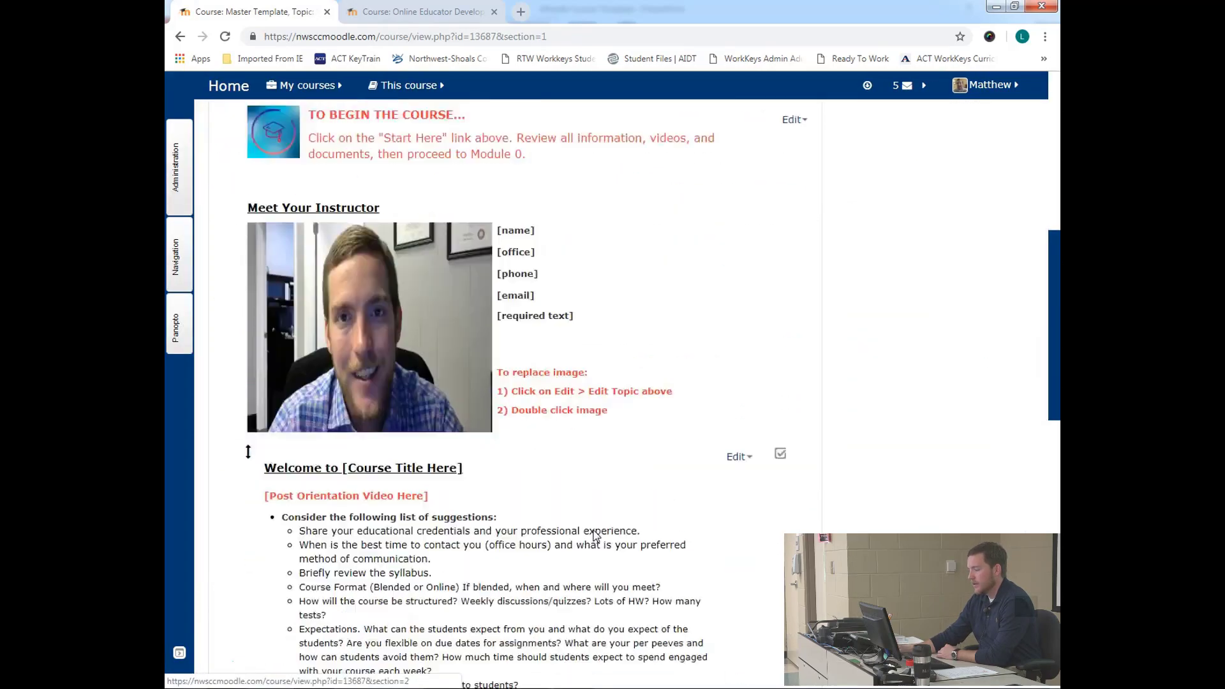
{"action": "scroll", "coordinate": [593, 535], "scroll_direction": "up", "scroll_amount": 7}
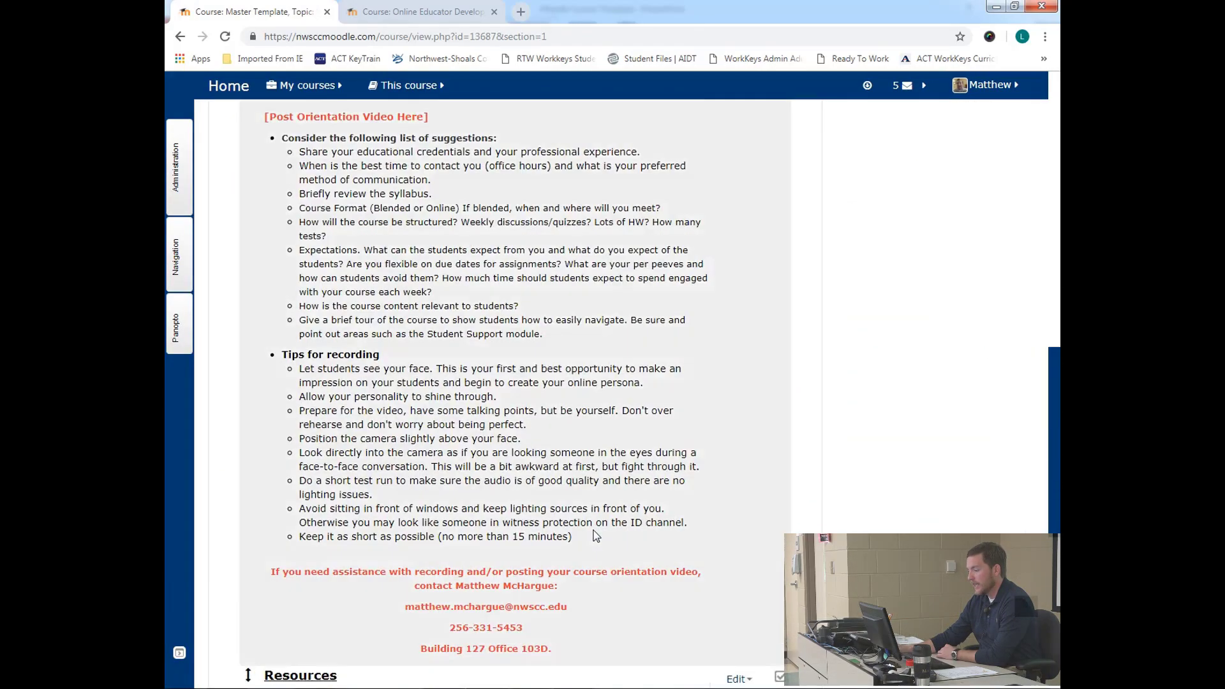
{"action": "scroll", "coordinate": [593, 535], "scroll_direction": "down", "scroll_amount": 8}
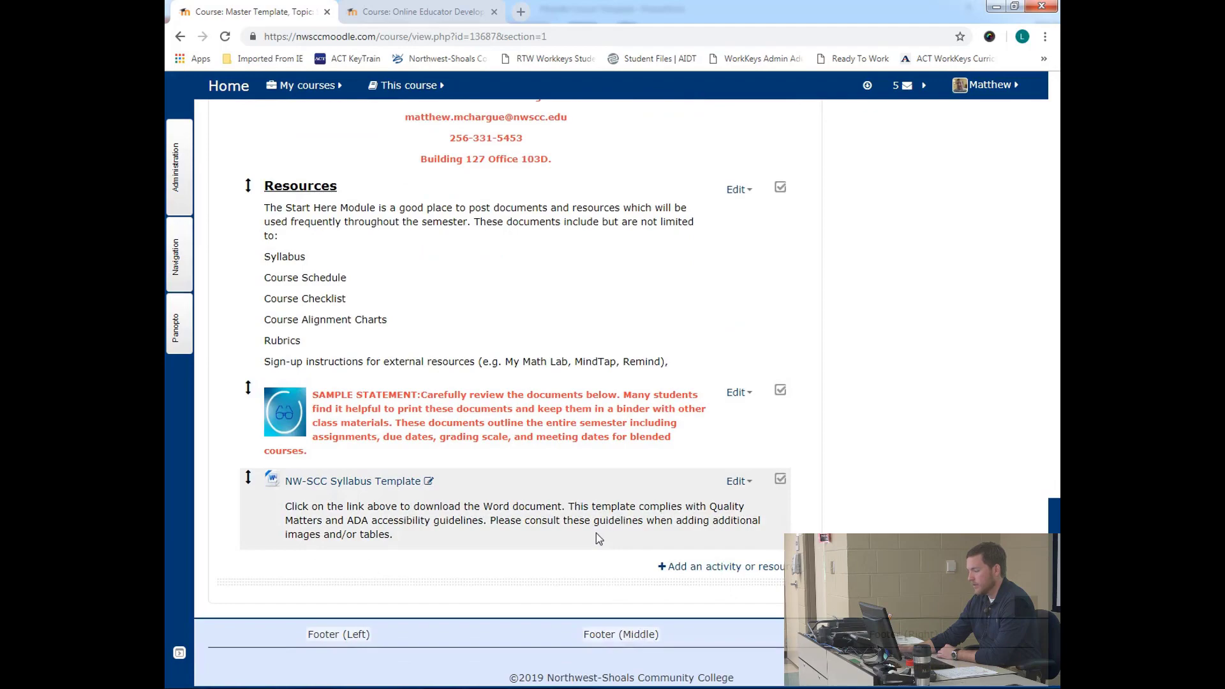
{"action": "scroll", "coordinate": [595, 533], "scroll_direction": "up", "scroll_amount": 2}
{"action": "scroll", "coordinate": [596, 532], "scroll_direction": "down", "scroll_amount": 2}
{"action": "scroll", "coordinate": [596, 532], "scroll_direction": "up", "scroll_amount": 12}
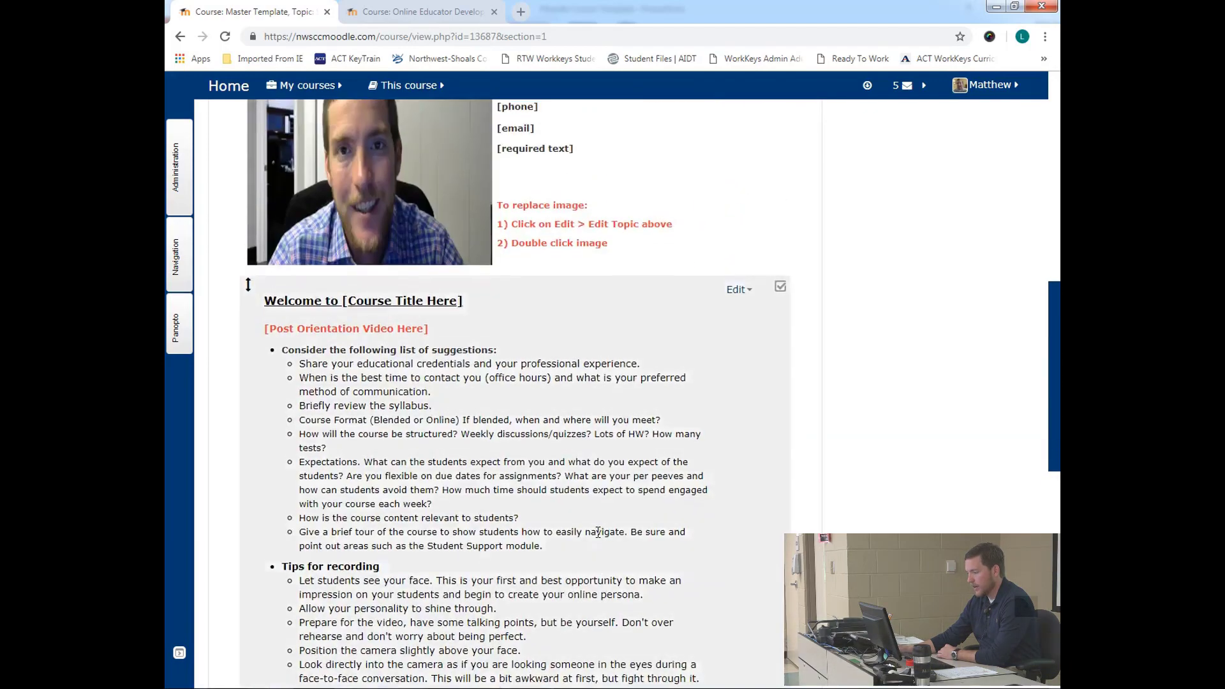
{"action": "scroll", "coordinate": [598, 532], "scroll_direction": "up", "scroll_amount": 10}
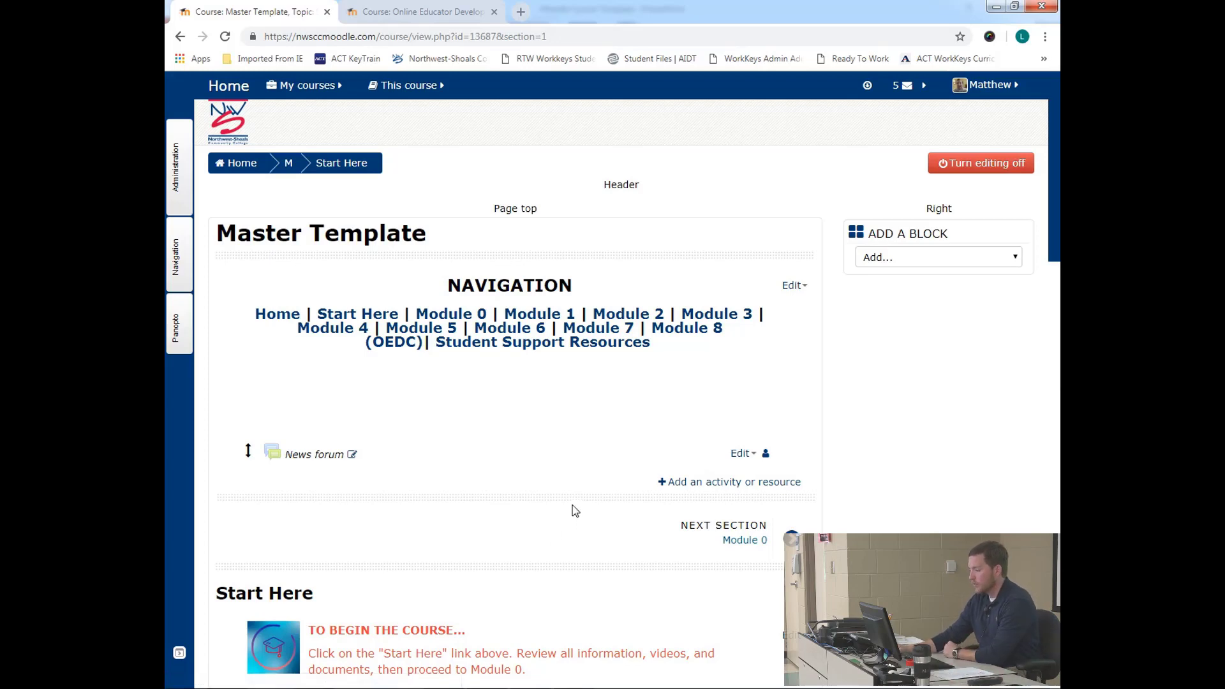
- Open the Start Here topic for editing and locate the instructor photo in its summary
{"action": "scroll", "coordinate": [574, 508], "scroll_direction": "down", "scroll_amount": 2}
{"action": "scroll", "coordinate": [577, 509], "scroll_direction": "down", "scroll_amount": 4}
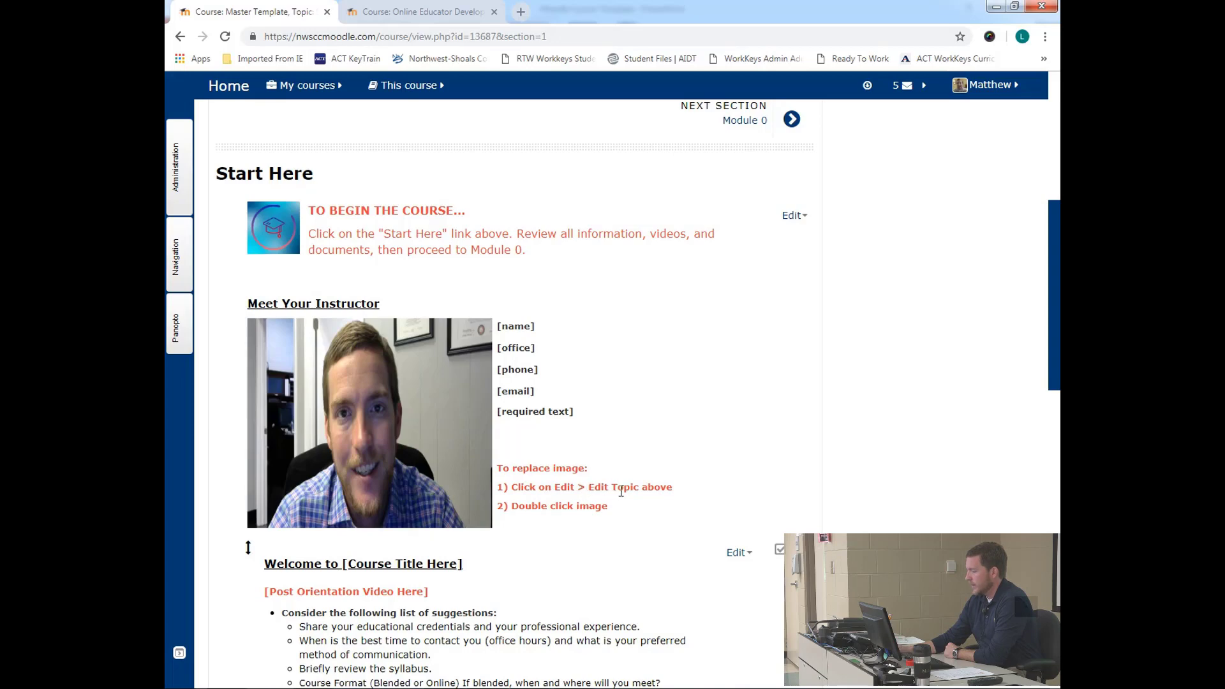
{"action": "left_click", "coordinate": [793, 216]}
{"action": "left_click", "coordinate": [783, 239]}
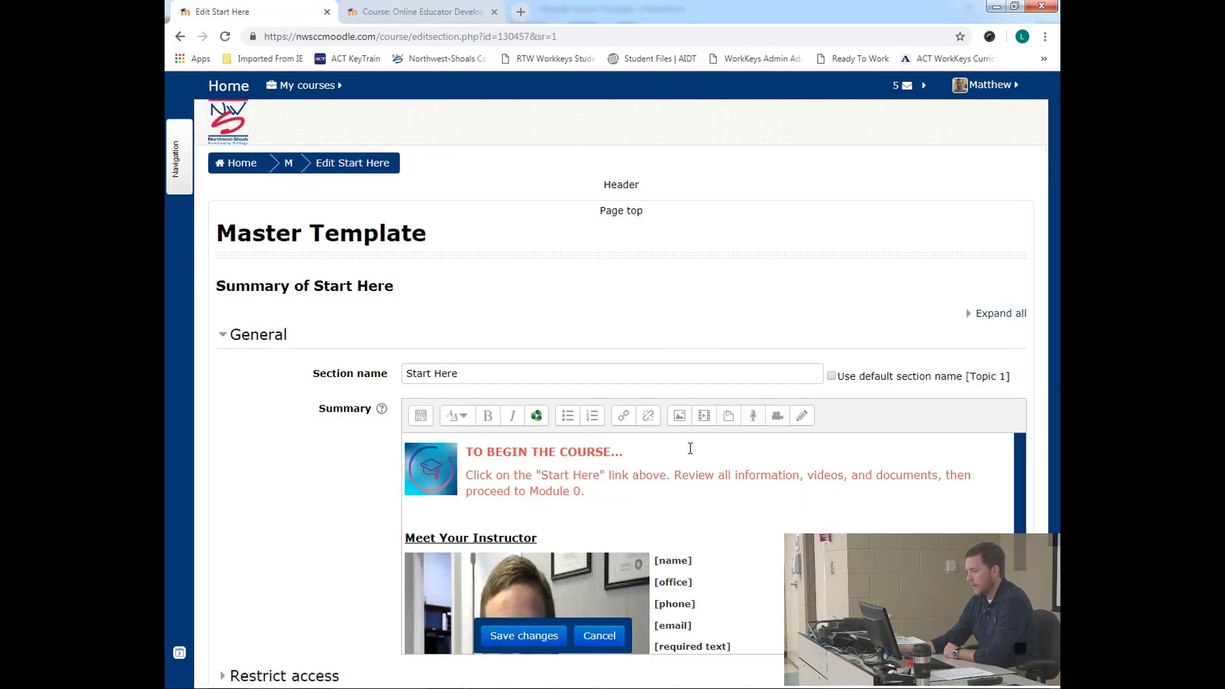
{"action": "scroll", "coordinate": [690, 449], "scroll_direction": "down", "scroll_amount": 2}
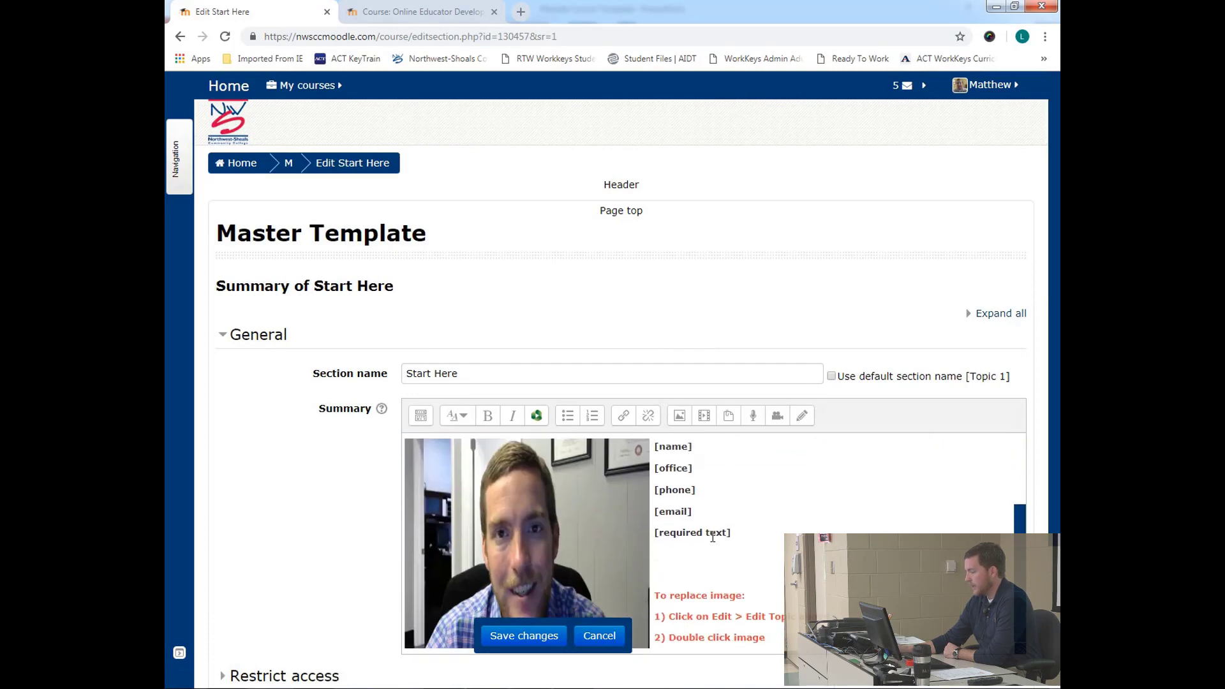
{"action": "scroll", "coordinate": [717, 529], "scroll_direction": "down", "scroll_amount": 1}
- Try to replace the instructor photo with Koala.jpg uploaded from Sample Pictures, closing the image properties without saving the image
{"action": "double_click", "coordinate": [545, 496]}
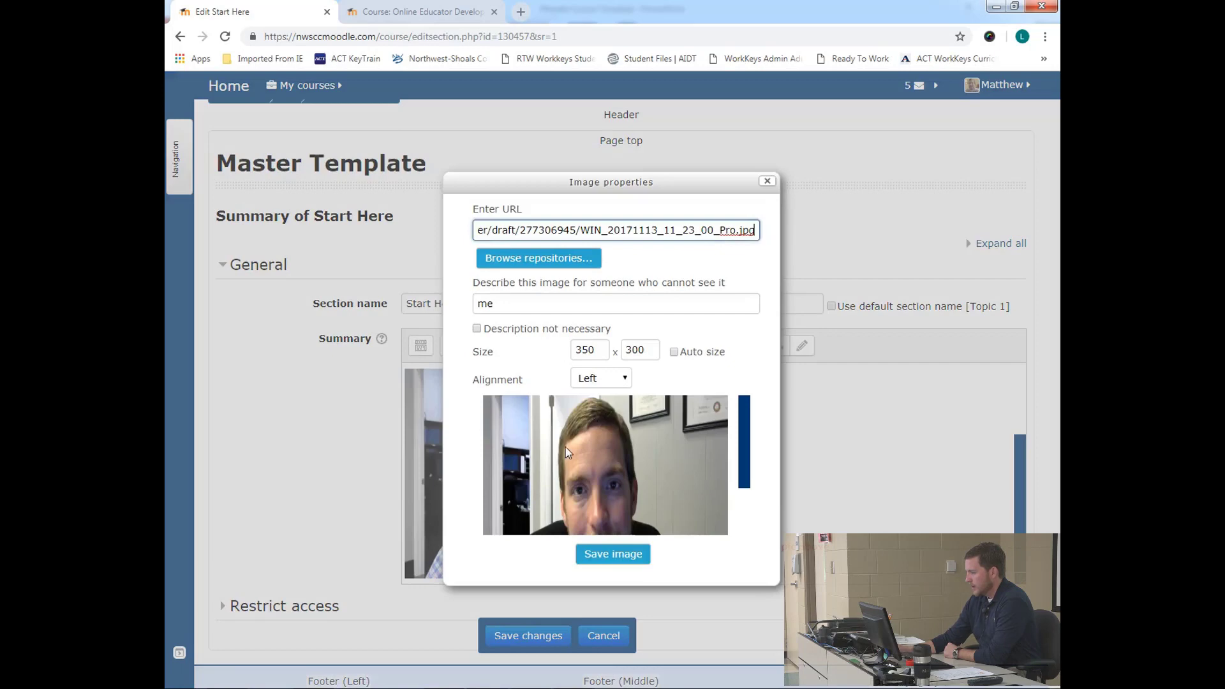
{"action": "left_click", "coordinate": [502, 262]}
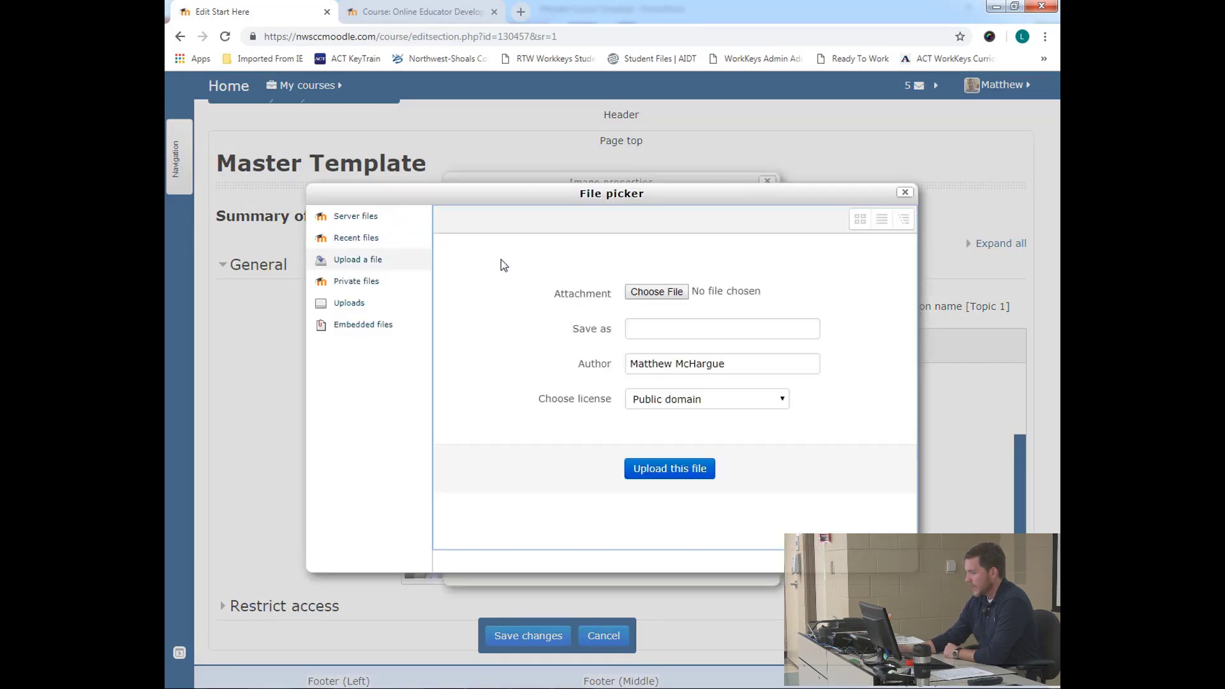
{"action": "left_click", "coordinate": [906, 194]}
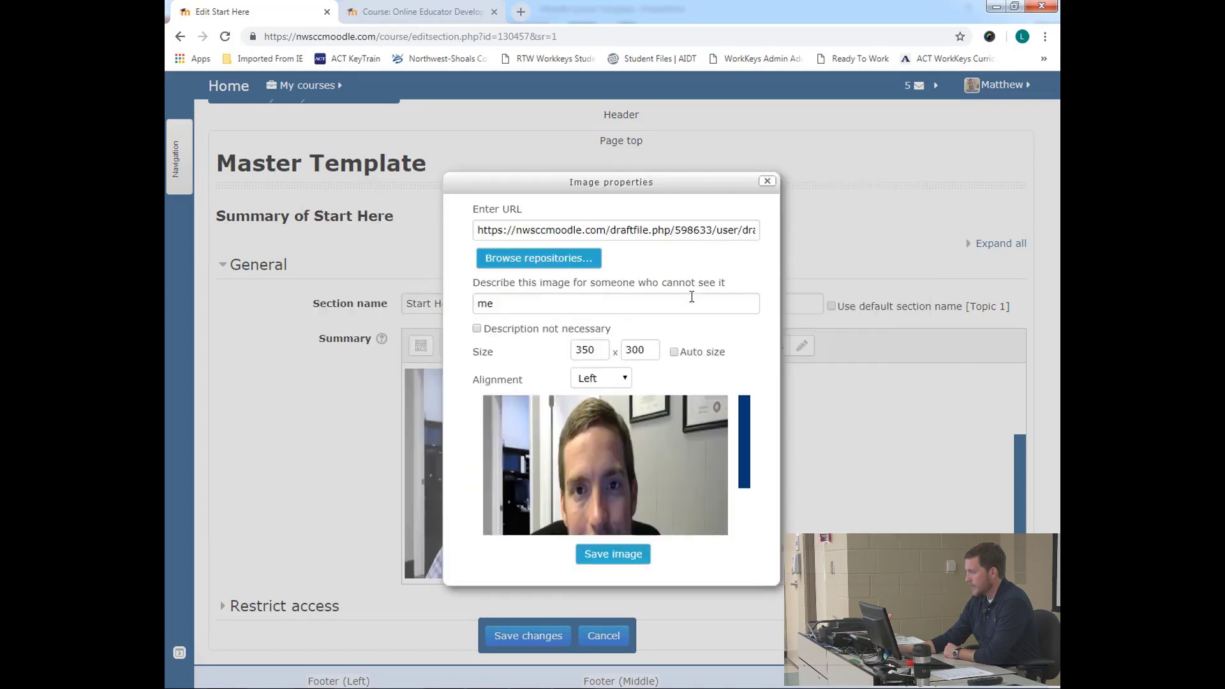
{"action": "left_click", "coordinate": [552, 262]}
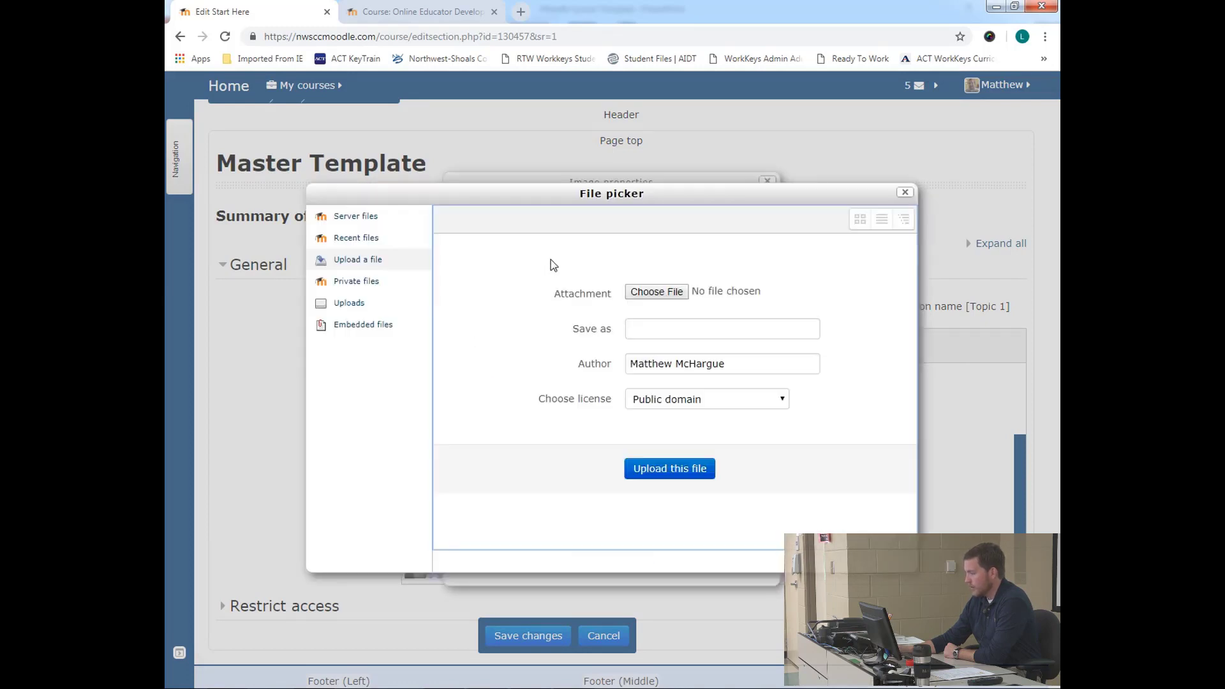
{"action": "left_click", "coordinate": [656, 292]}
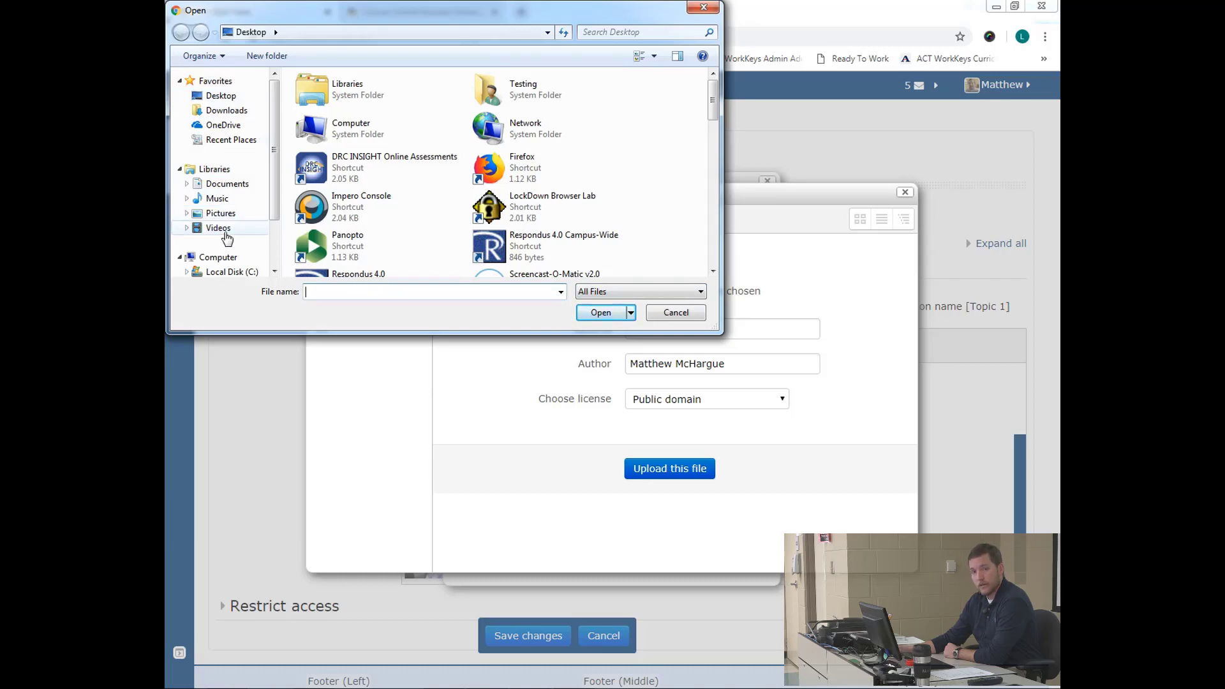
{"action": "left_click", "coordinate": [221, 214]}
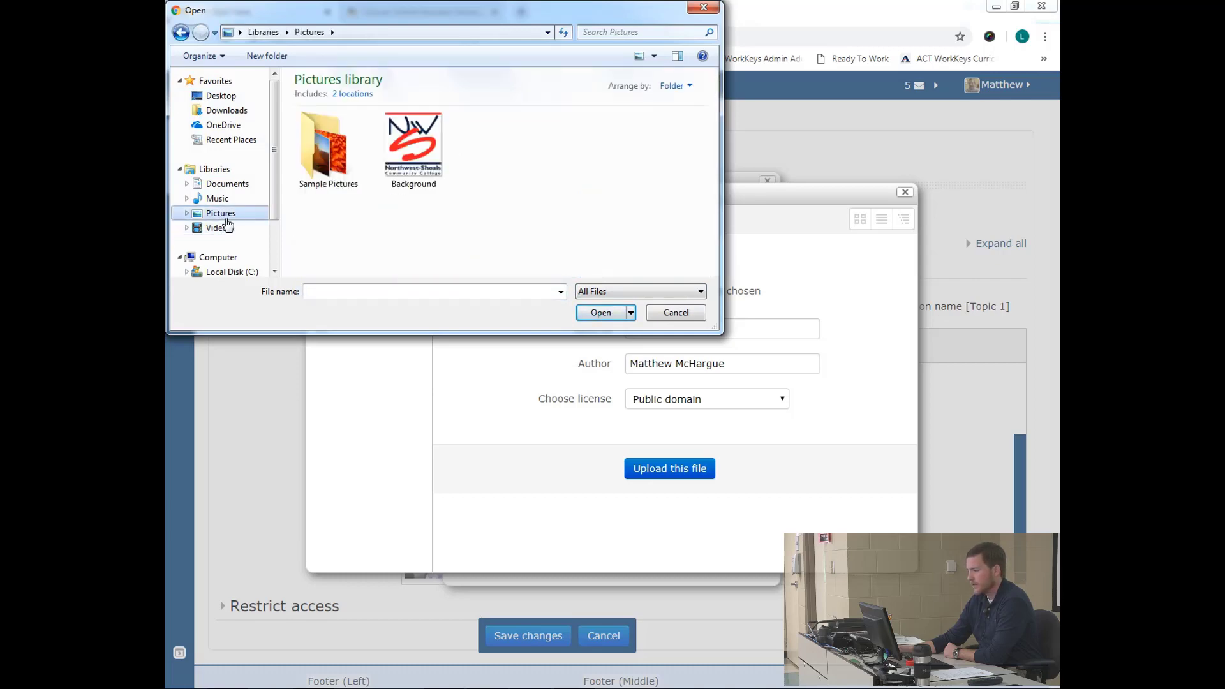
{"action": "double_click", "coordinate": [327, 175]}
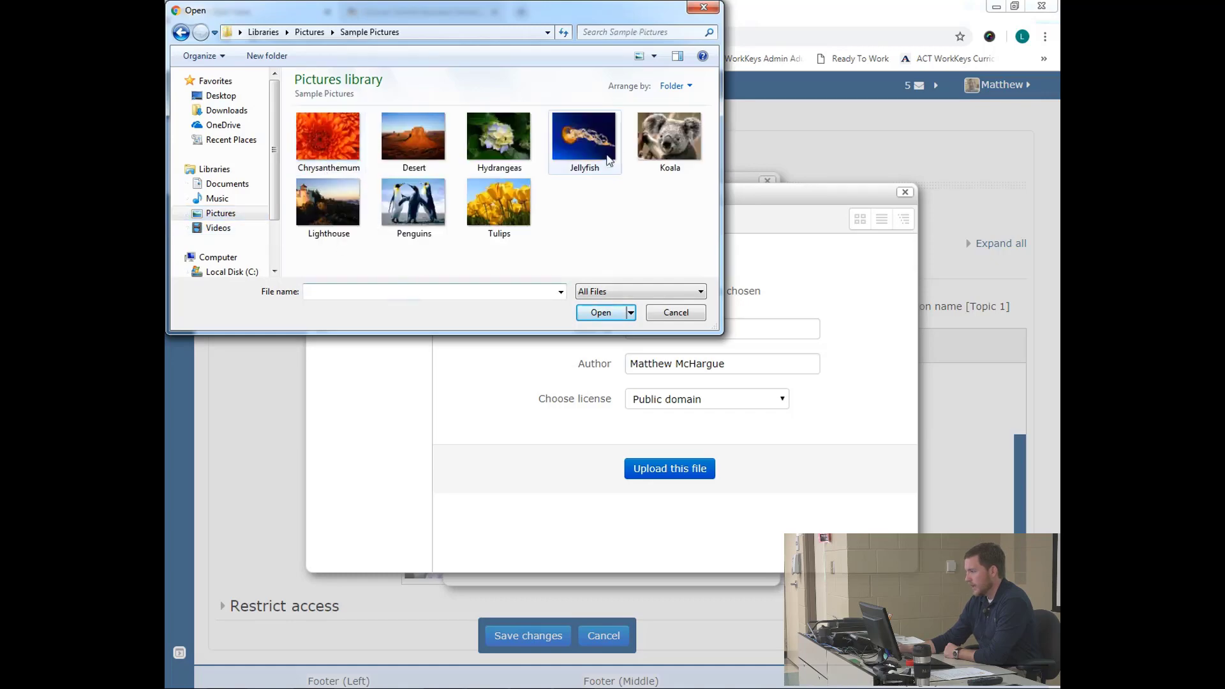
{"action": "double_click", "coordinate": [658, 143]}
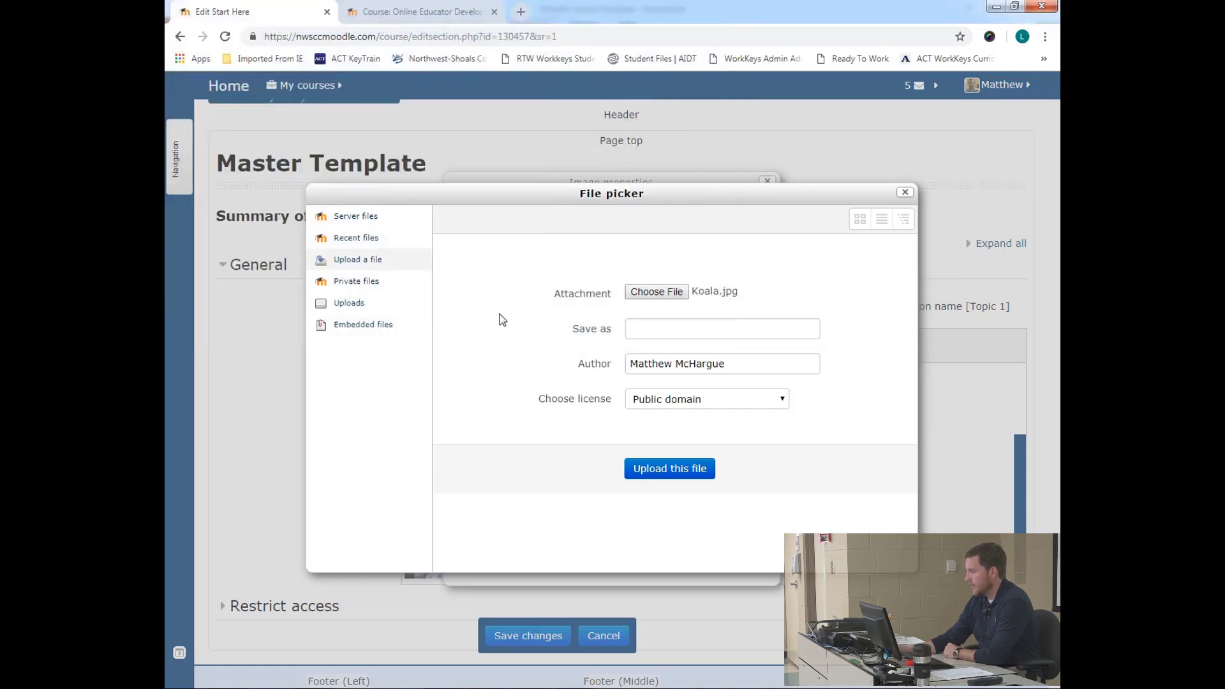
{"action": "left_click", "coordinate": [664, 474]}
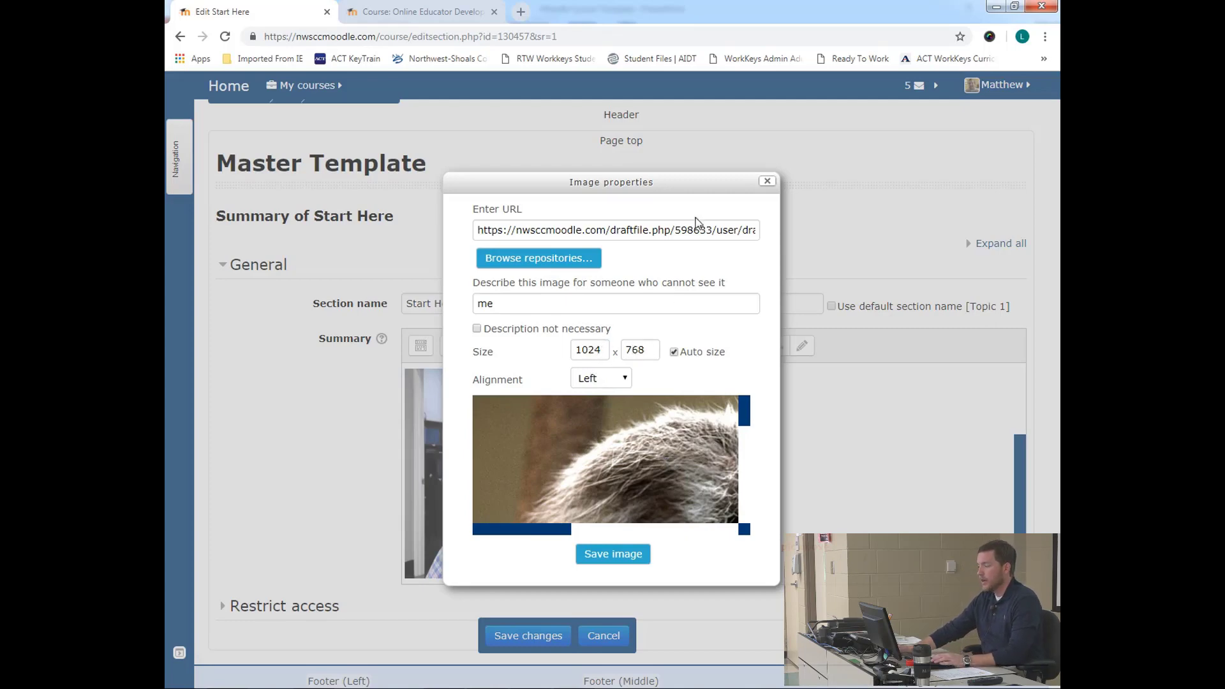
{"action": "left_click", "coordinate": [768, 181]}
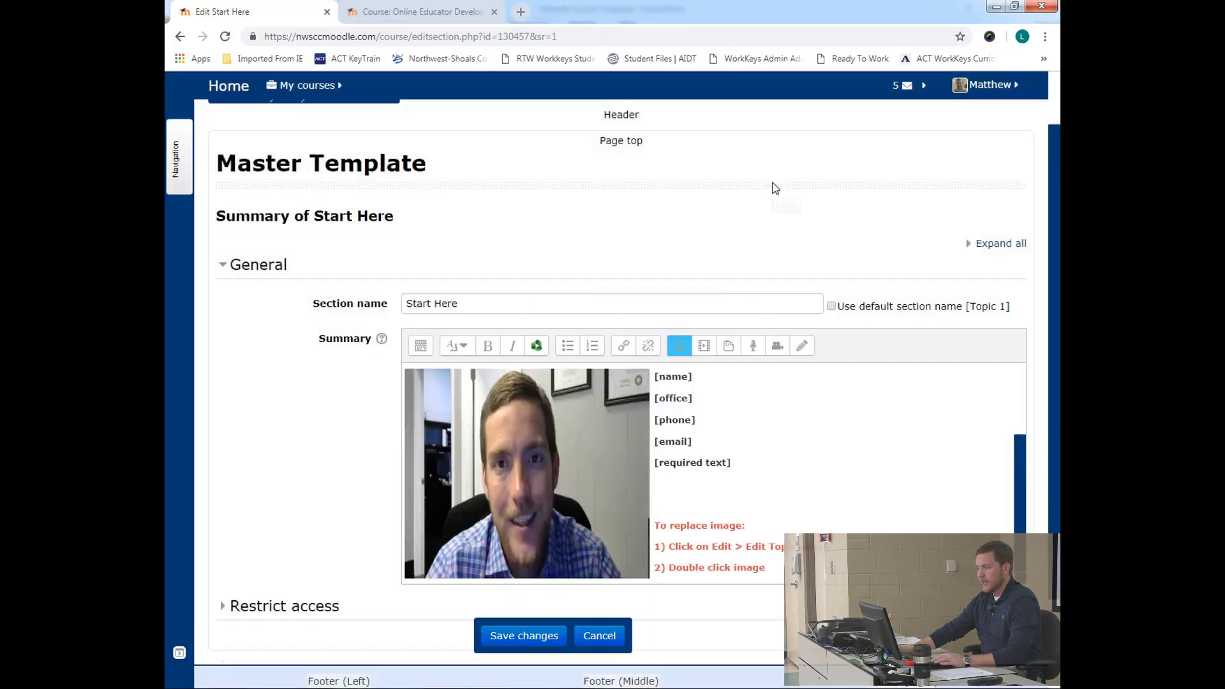
- Upload Koala.jpg from Sample Pictures as the replacement for the instructor photo, overwriting the existing file of that name
{"action": "left_click", "coordinate": [493, 447]}
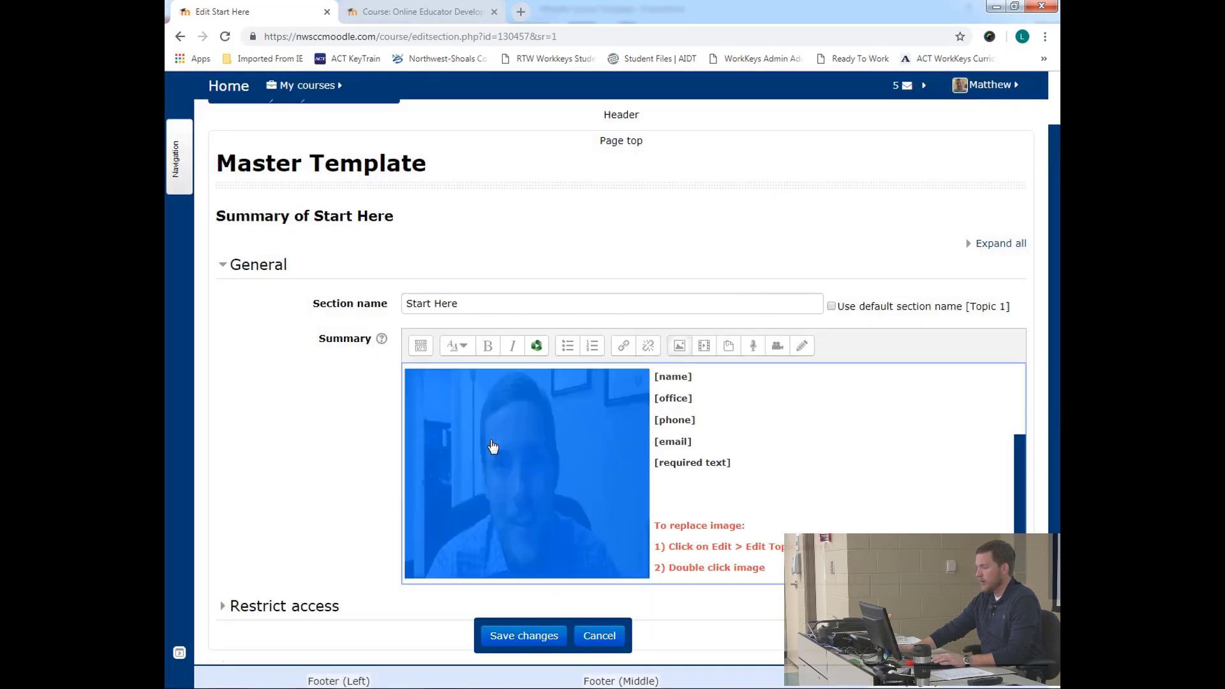
{"action": "double_click", "coordinate": [493, 447]}
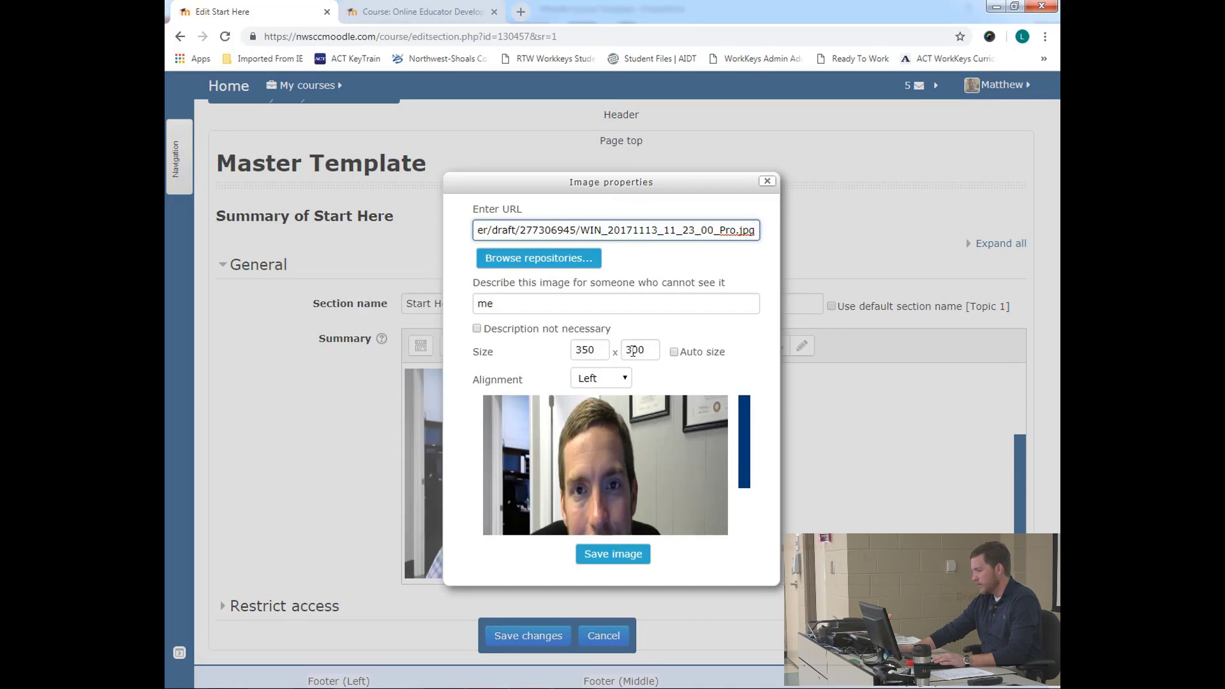
{"action": "left_click", "coordinate": [544, 263]}
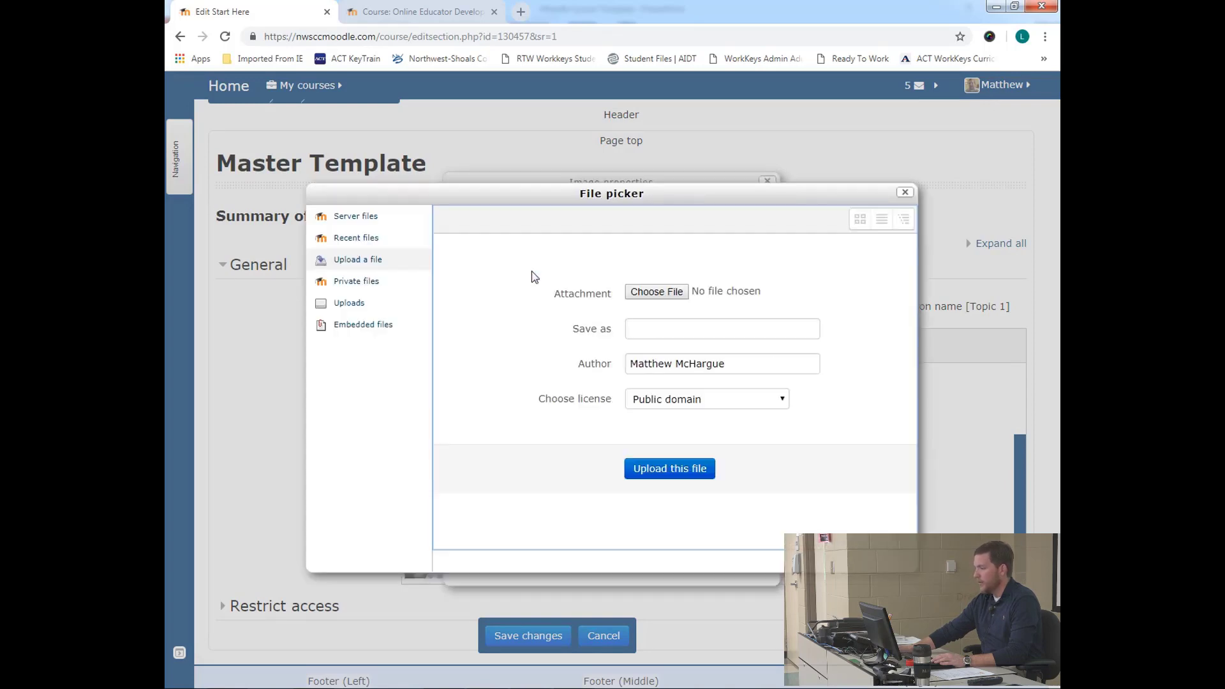
{"action": "left_click", "coordinate": [652, 293]}
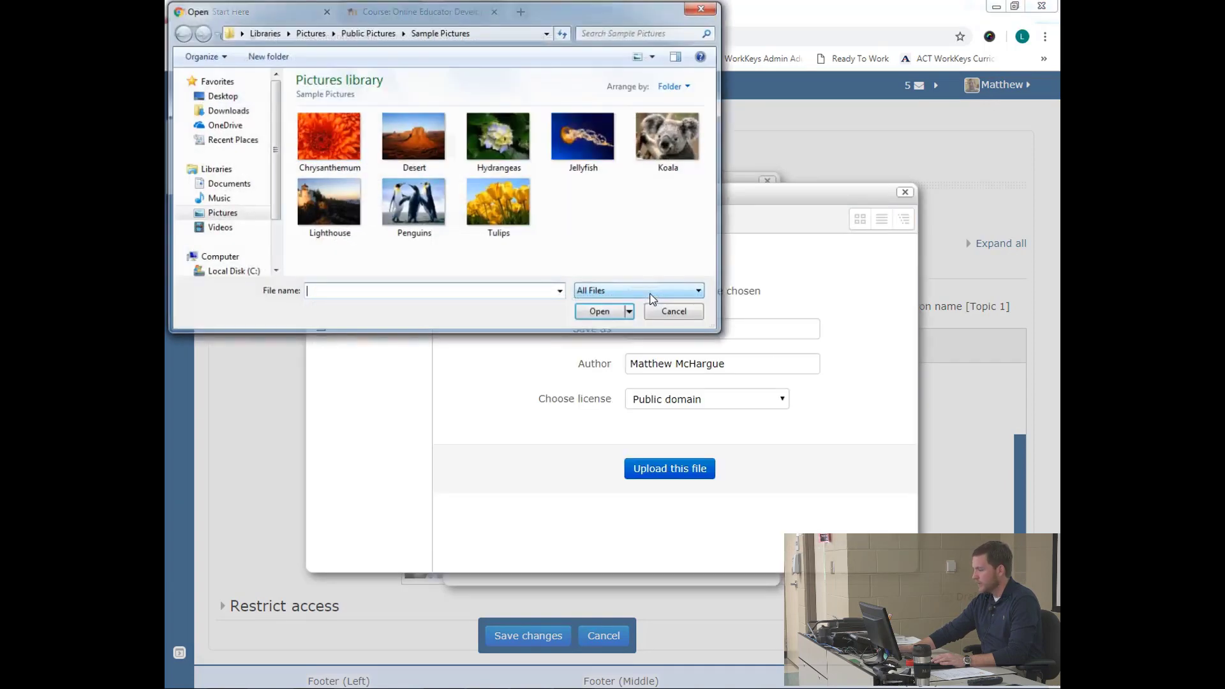
{"action": "left_click", "coordinate": [666, 143]}
{"action": "key", "text": "Return"}
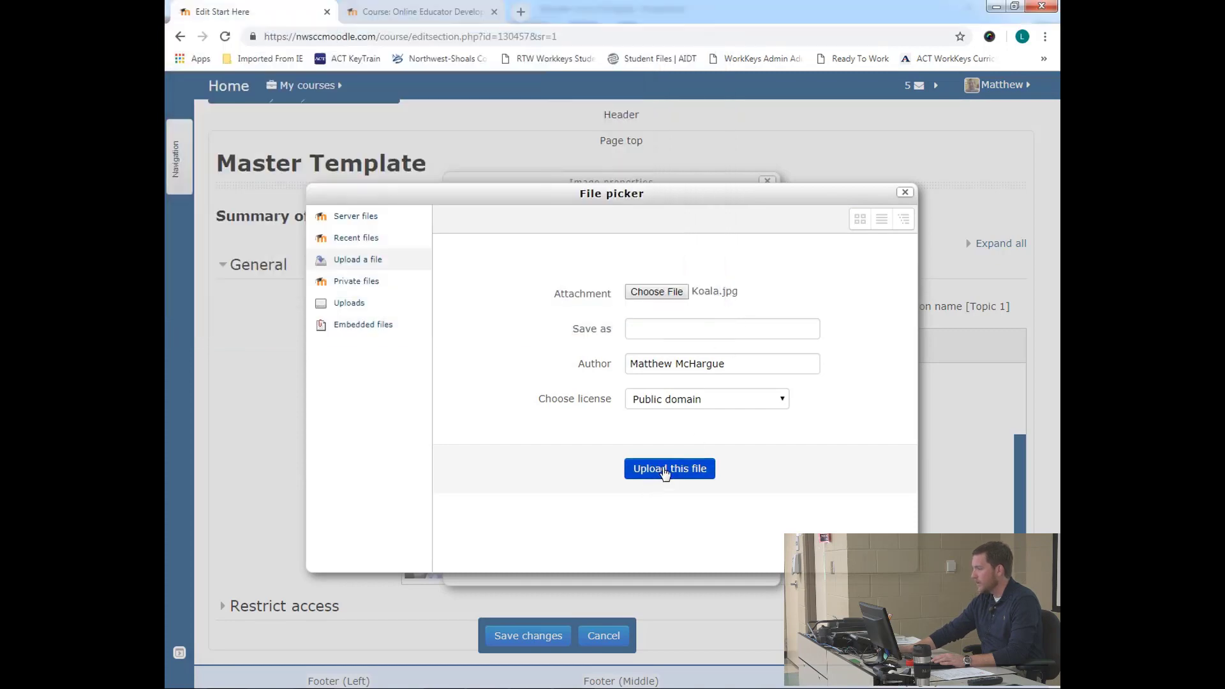
{"action": "left_click", "coordinate": [664, 470]}
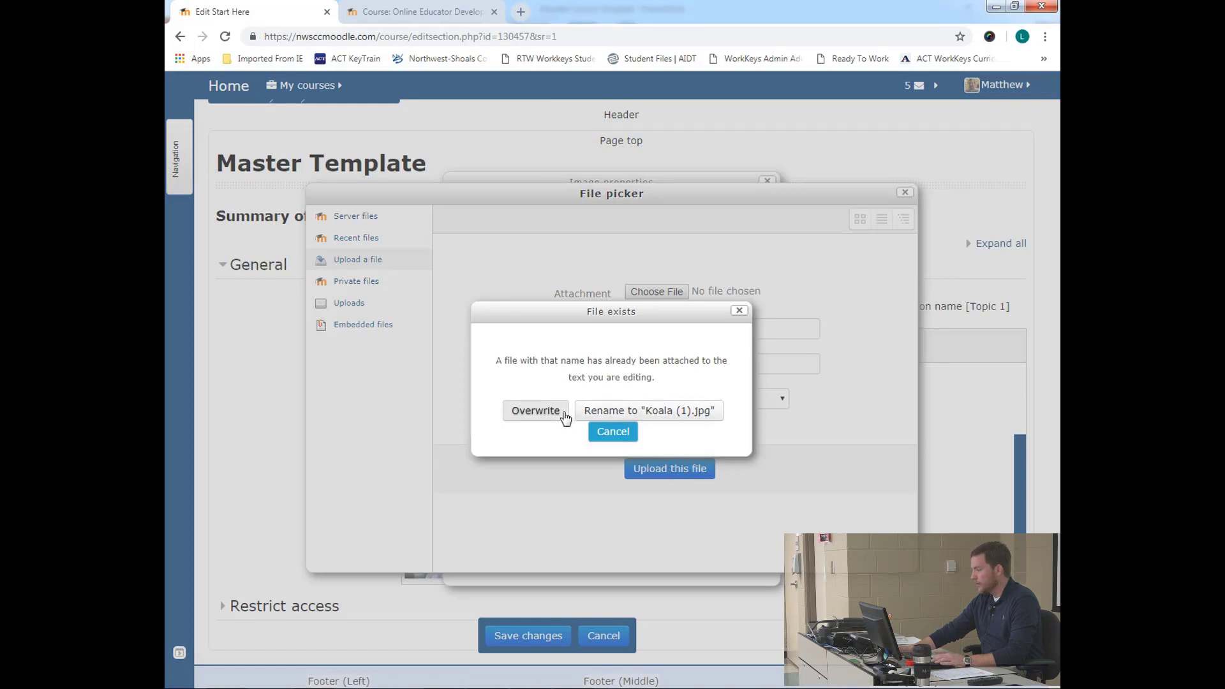
{"action": "left_click", "coordinate": [531, 411]}
- Turn off automatic sizing for the koala image, set its size to 350 x 300, and save the image into the summary
{"action": "left_click_drag", "start_coordinate": [605, 350], "coordinate": [565, 357]}
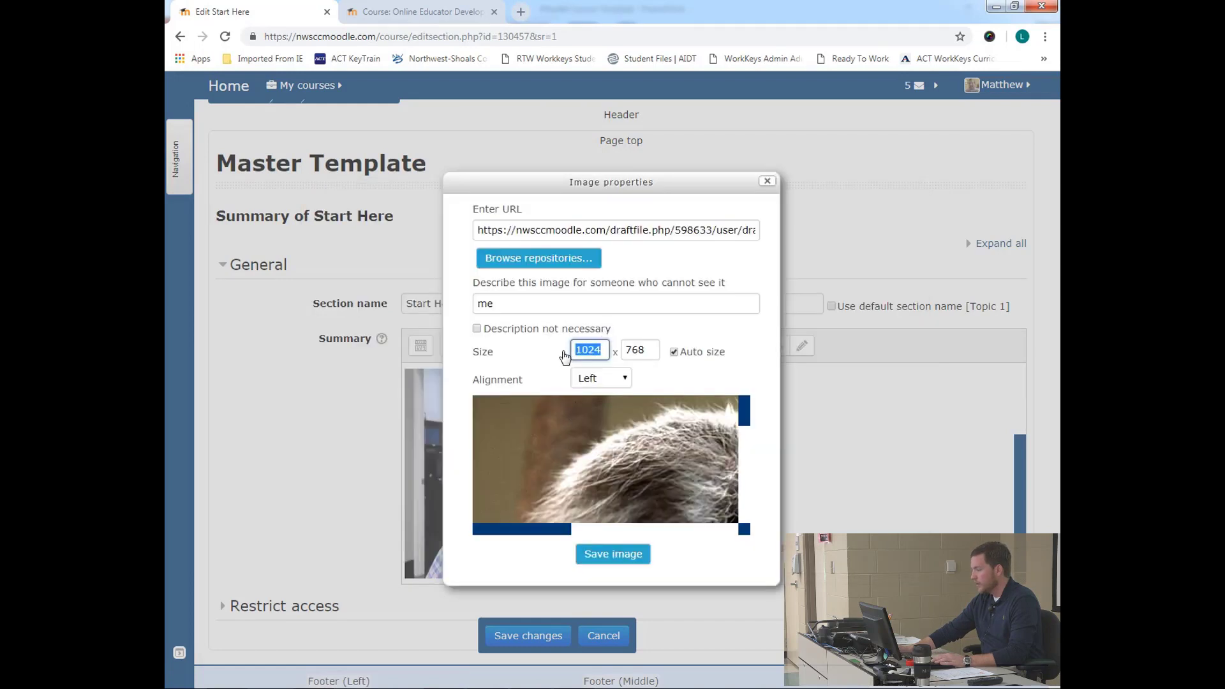
{"action": "type", "text": "350"}
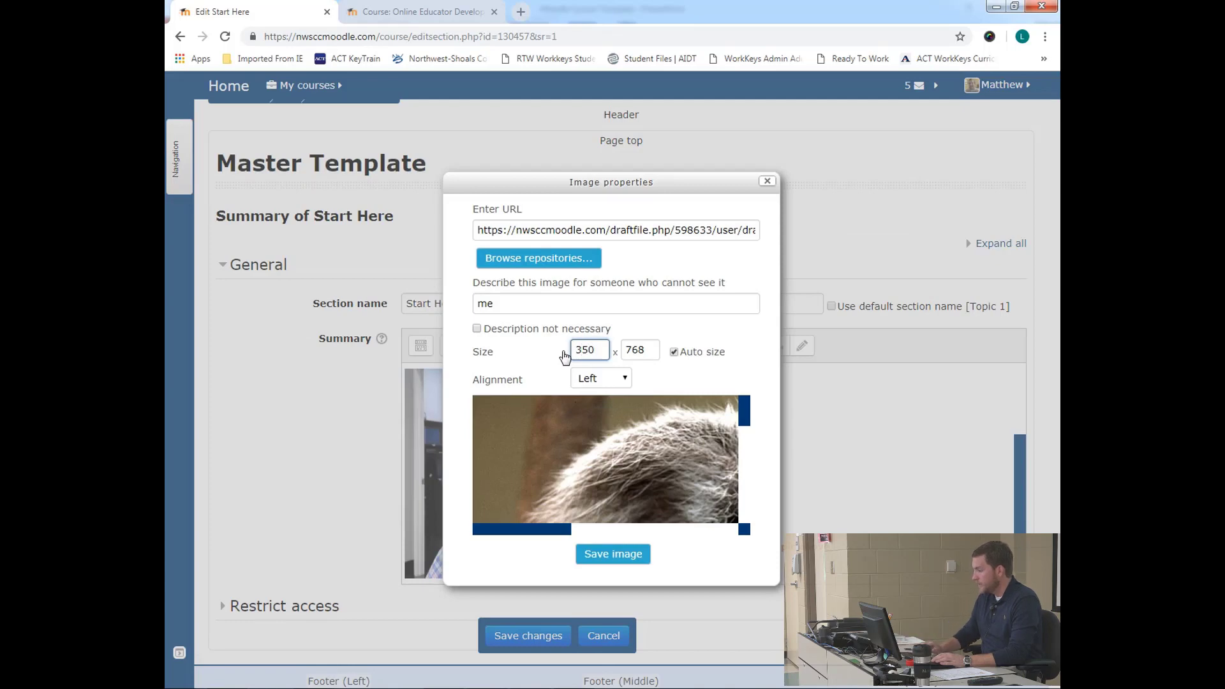
{"action": "key", "text": "Tab"}
{"action": "type", "text": "300"}
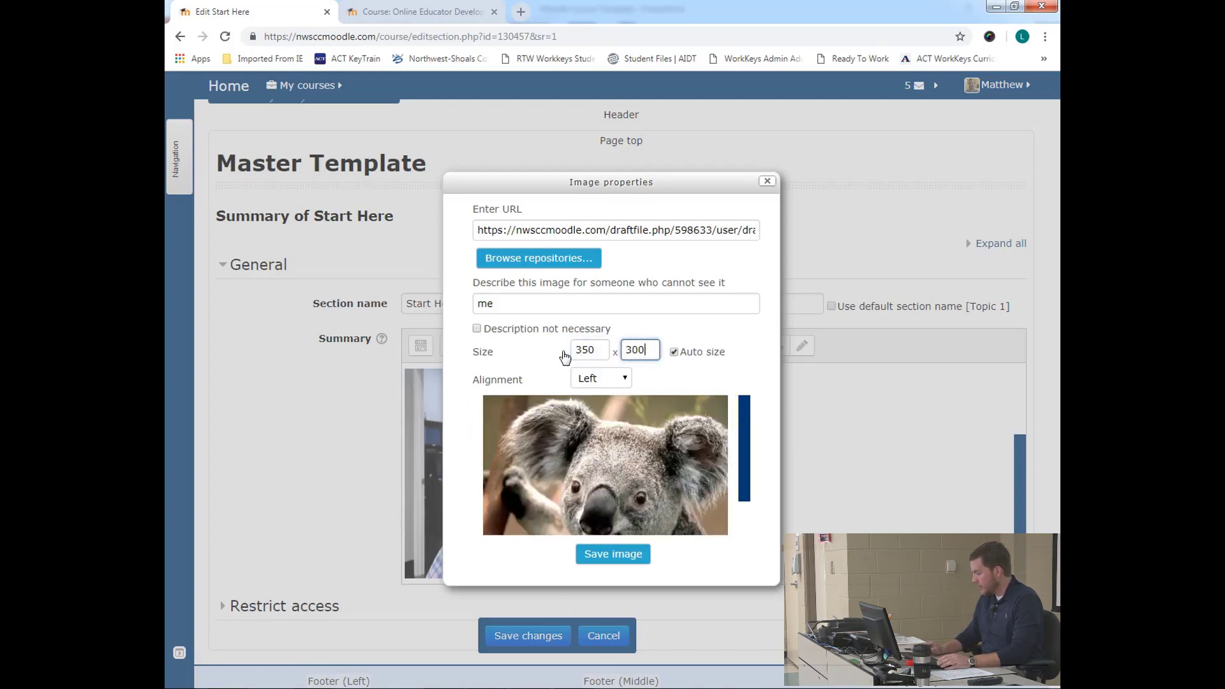
{"action": "left_click", "coordinate": [679, 366]}
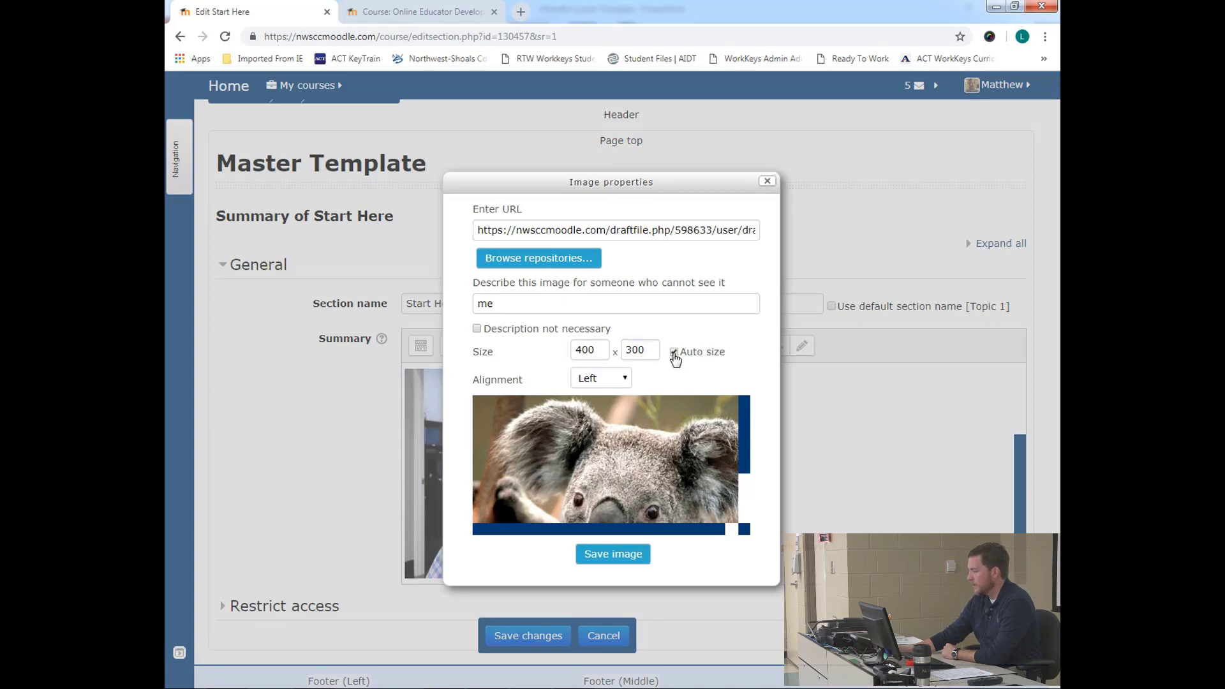
{"action": "left_click", "coordinate": [674, 353]}
{"action": "left_click_drag", "start_coordinate": [603, 350], "coordinate": [562, 359]}
{"action": "type", "text": "350"}
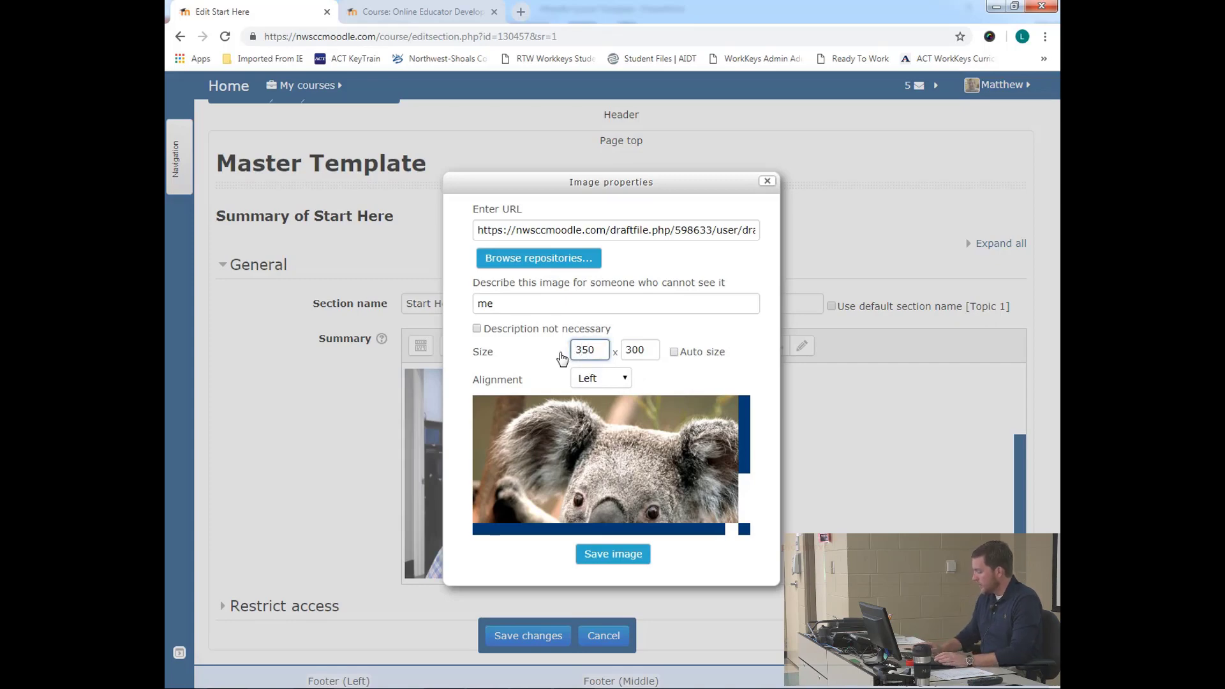
{"action": "key", "text": "Tab"}
{"action": "type", "text": "300"}
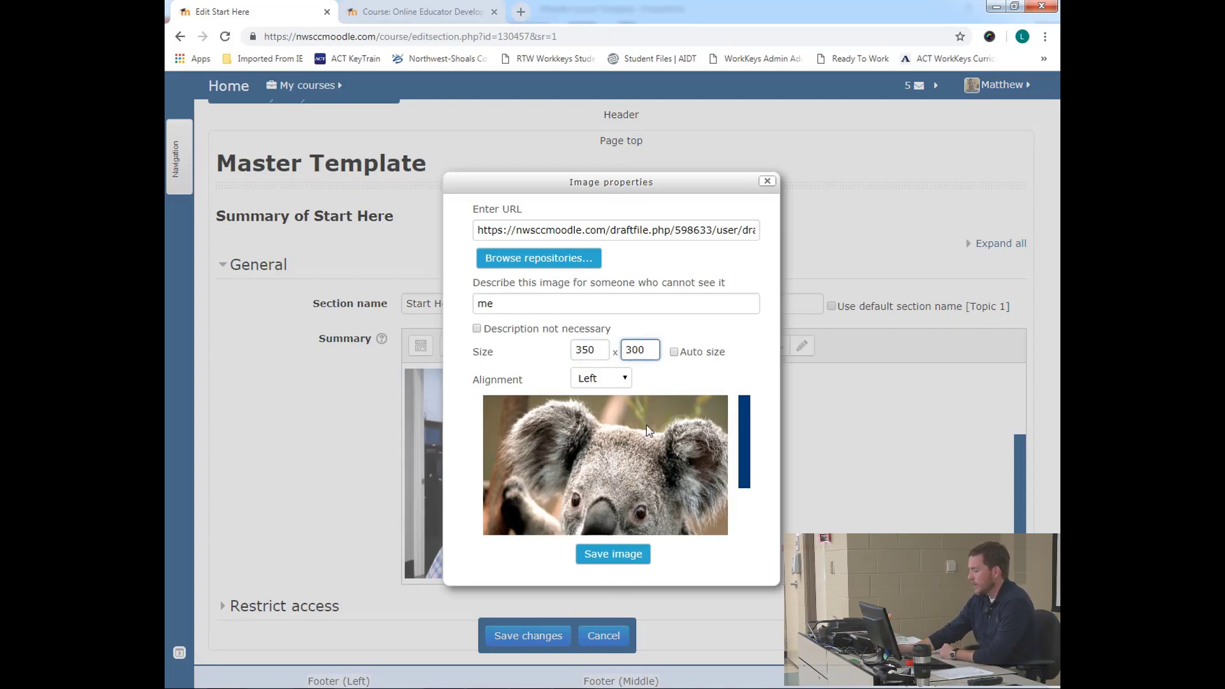
{"action": "left_click", "coordinate": [608, 555]}
- Delete the red image replacement instructions beside the koala photo and save the changes to the Start Here topic
{"action": "scroll", "coordinate": [635, 436], "scroll_direction": "down", "scroll_amount": 1}
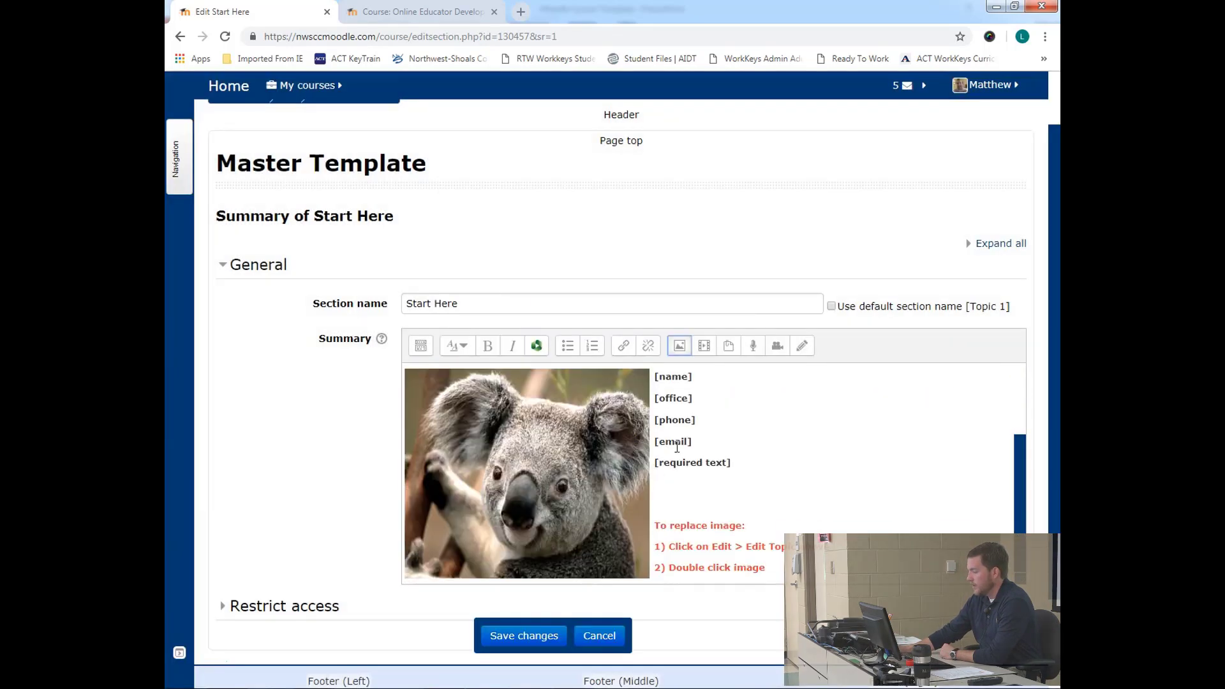
{"action": "scroll", "coordinate": [670, 440], "scroll_direction": "up", "scroll_amount": 2}
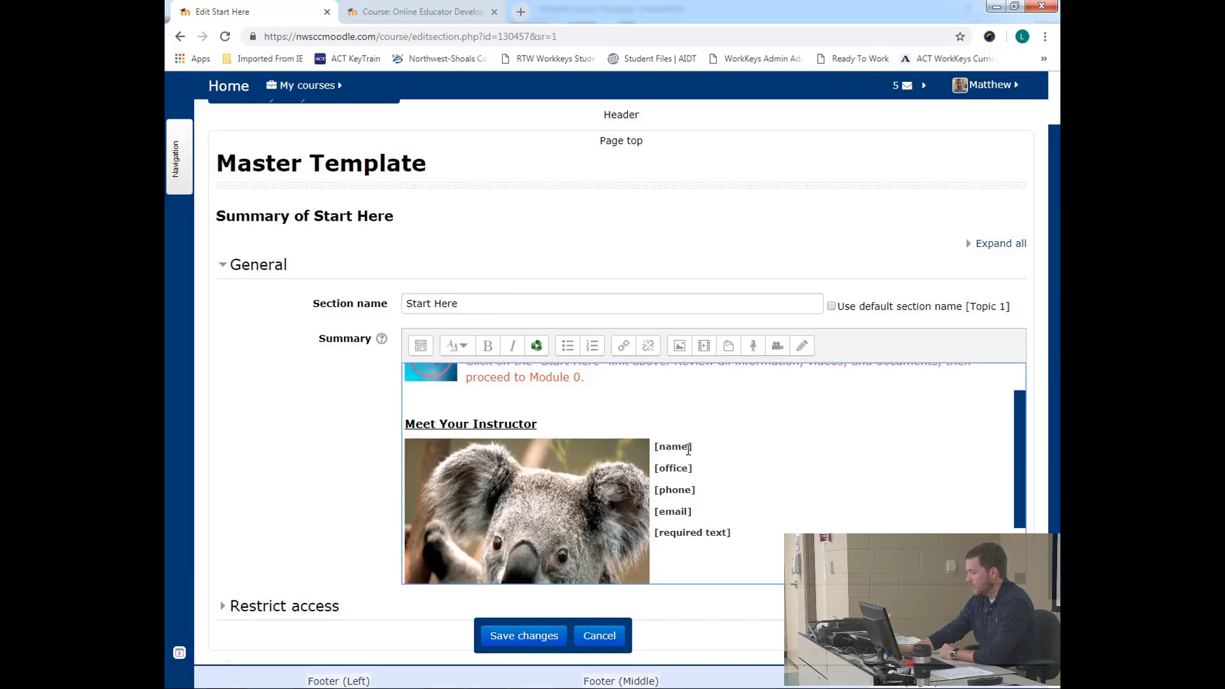
{"action": "scroll", "coordinate": [687, 451], "scroll_direction": "down", "scroll_amount": 3}
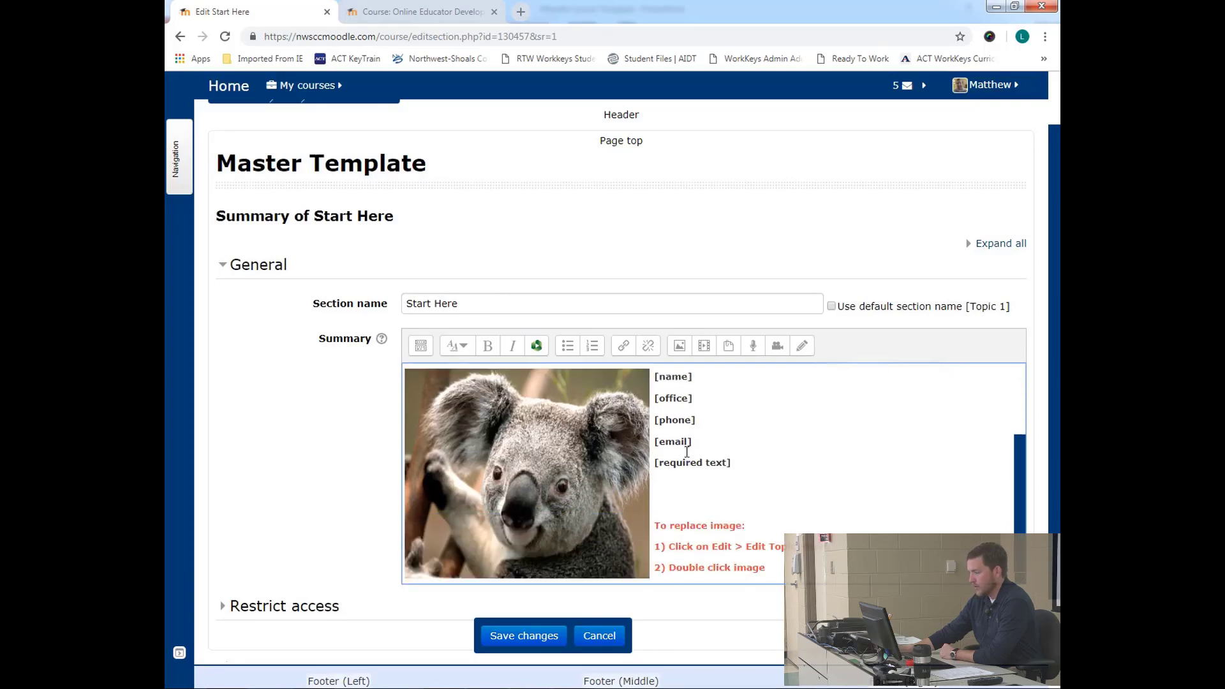
{"action": "scroll", "coordinate": [679, 450], "scroll_direction": "up", "scroll_amount": 3}
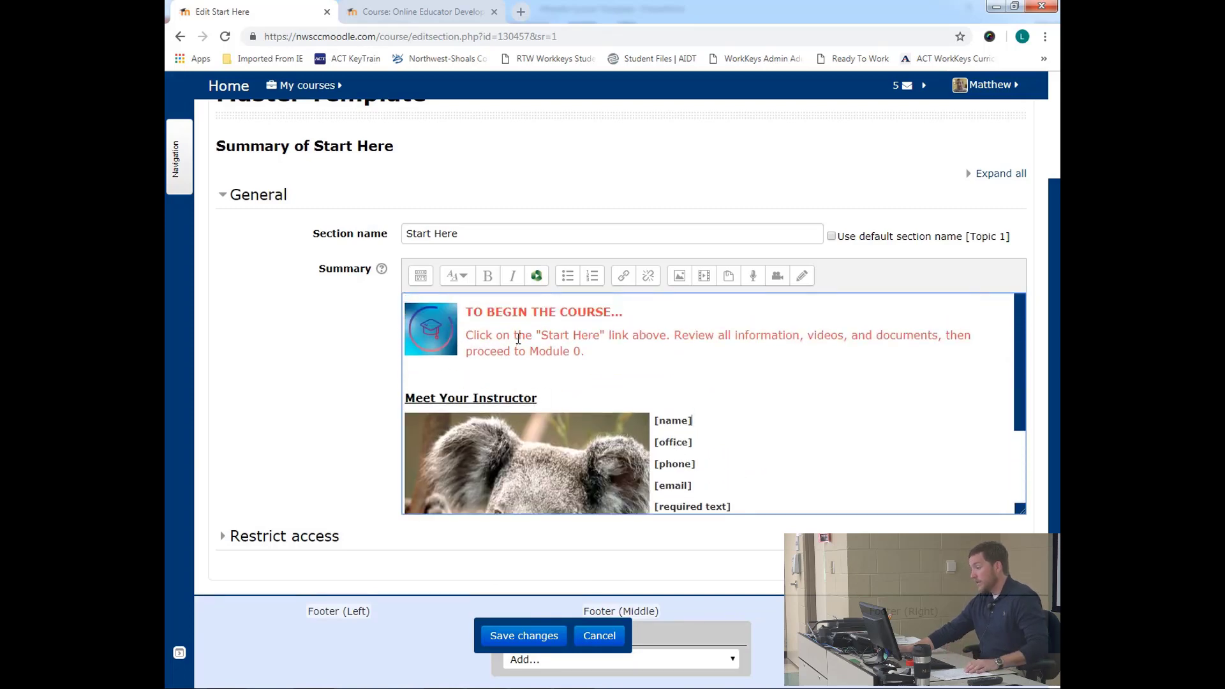
{"action": "scroll", "coordinate": [519, 338], "scroll_direction": "down", "scroll_amount": 2}
{"action": "left_click_drag", "start_coordinate": [827, 491], "coordinate": [660, 455]}
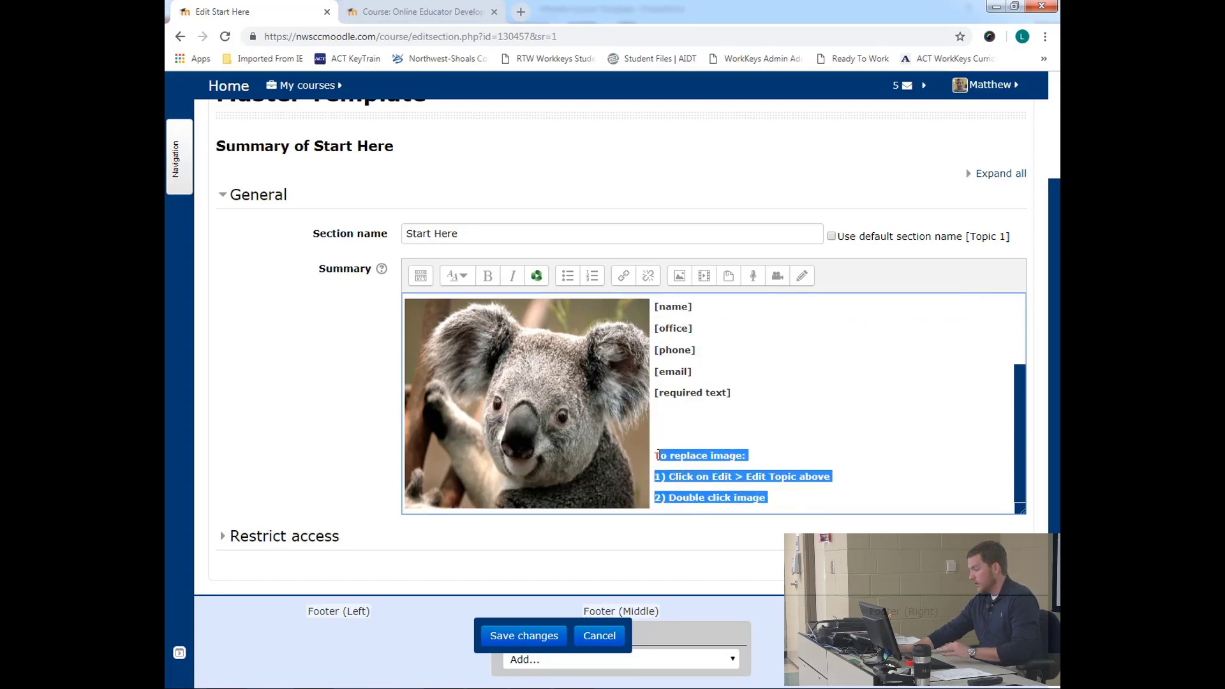
{"action": "key", "text": "BackSpace"}
{"action": "key", "text": "BackSpace"}
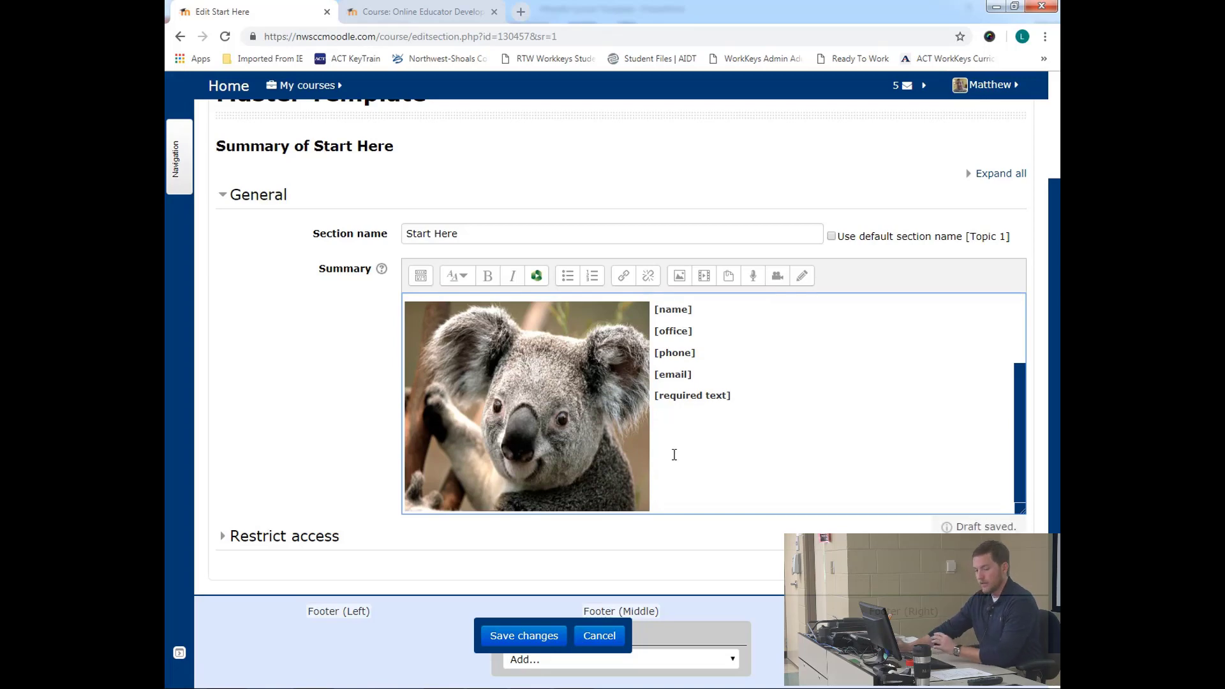
{"action": "left_click", "coordinate": [491, 637]}
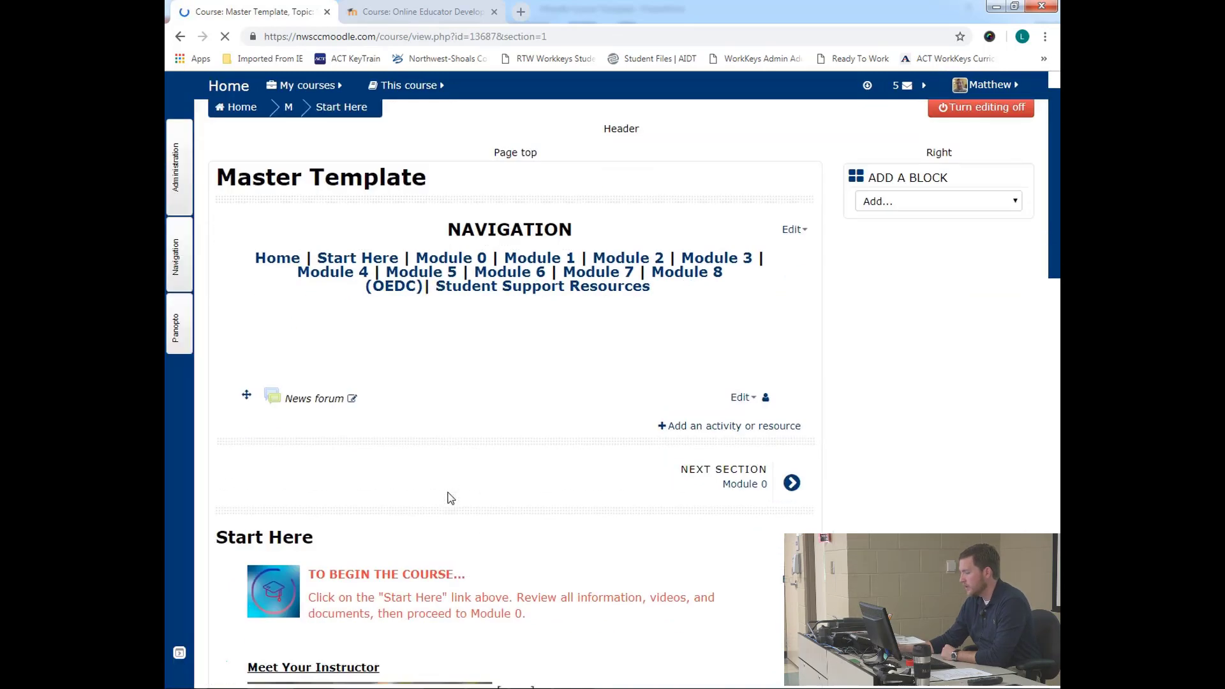
- Review the saved Start Here section from the instructor photo down through the orientation video suggestions, recording tips and assistance contact details
{"action": "scroll", "coordinate": [448, 498], "scroll_direction": "down", "scroll_amount": 5}
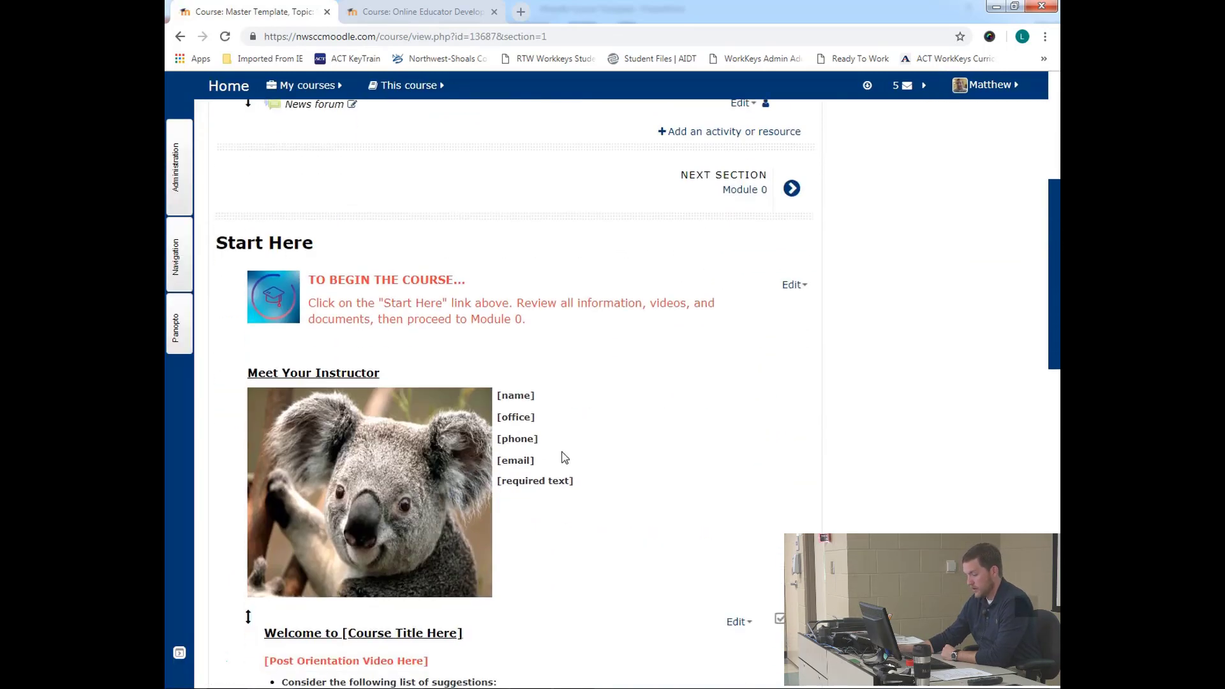
{"action": "scroll", "coordinate": [582, 447], "scroll_direction": "down", "scroll_amount": 3}
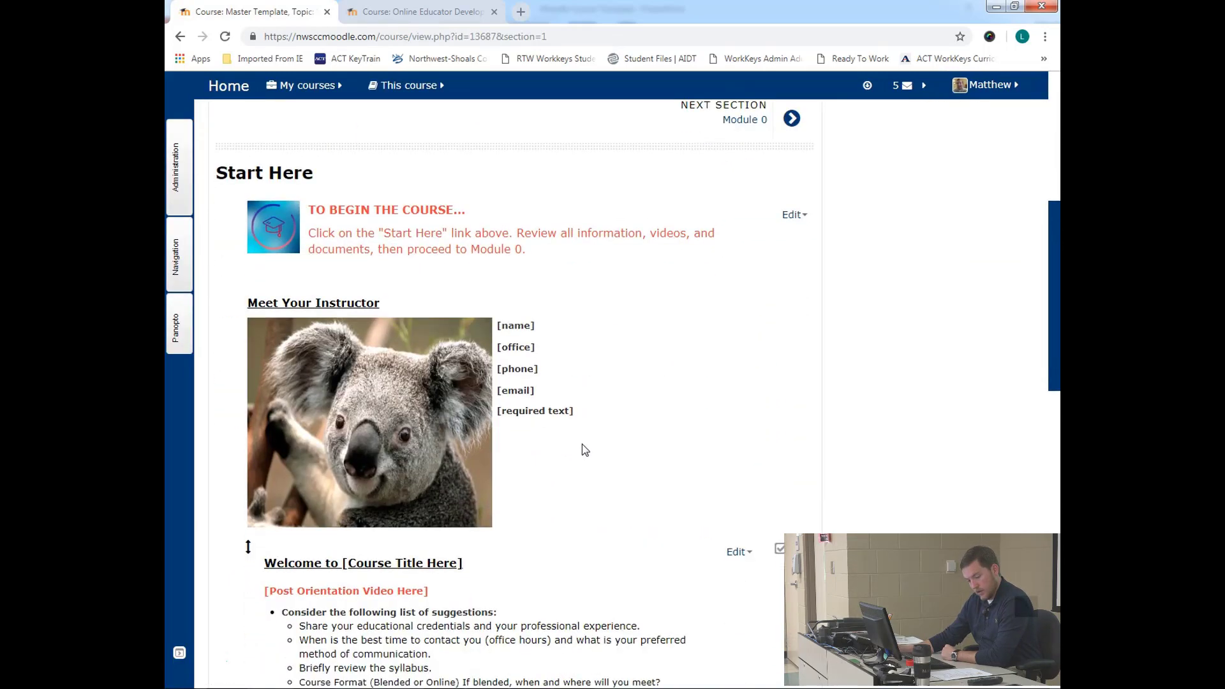
{"action": "scroll", "coordinate": [585, 421], "scroll_direction": "down", "scroll_amount": 2}
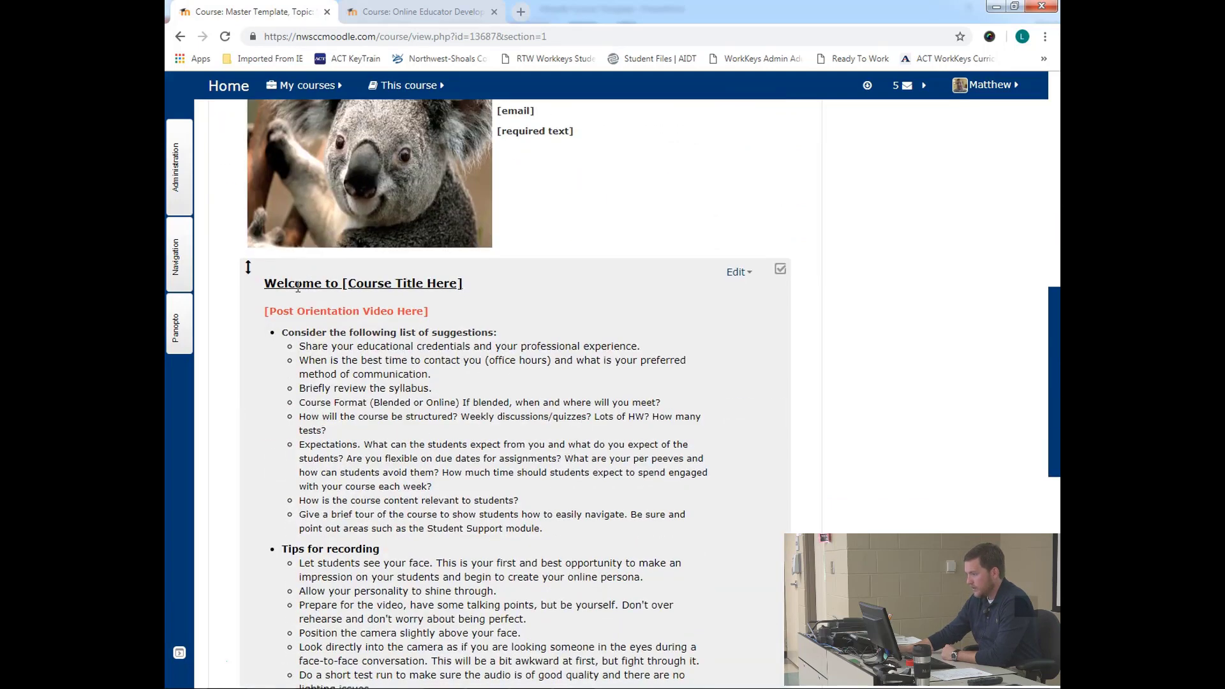
{"action": "scroll", "coordinate": [307, 329], "scroll_direction": "down", "scroll_amount": 1}
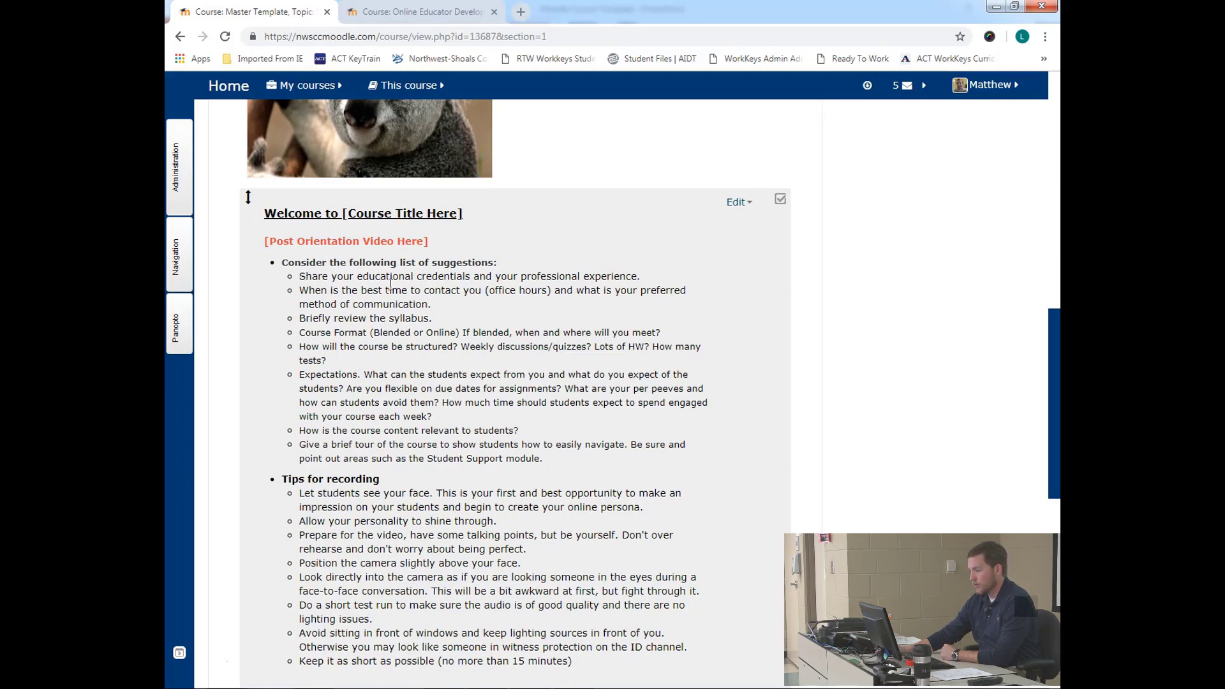
{"action": "scroll", "coordinate": [390, 283], "scroll_direction": "down", "scroll_amount": 1}
{"action": "scroll", "coordinate": [440, 550], "scroll_direction": "down", "scroll_amount": 1}
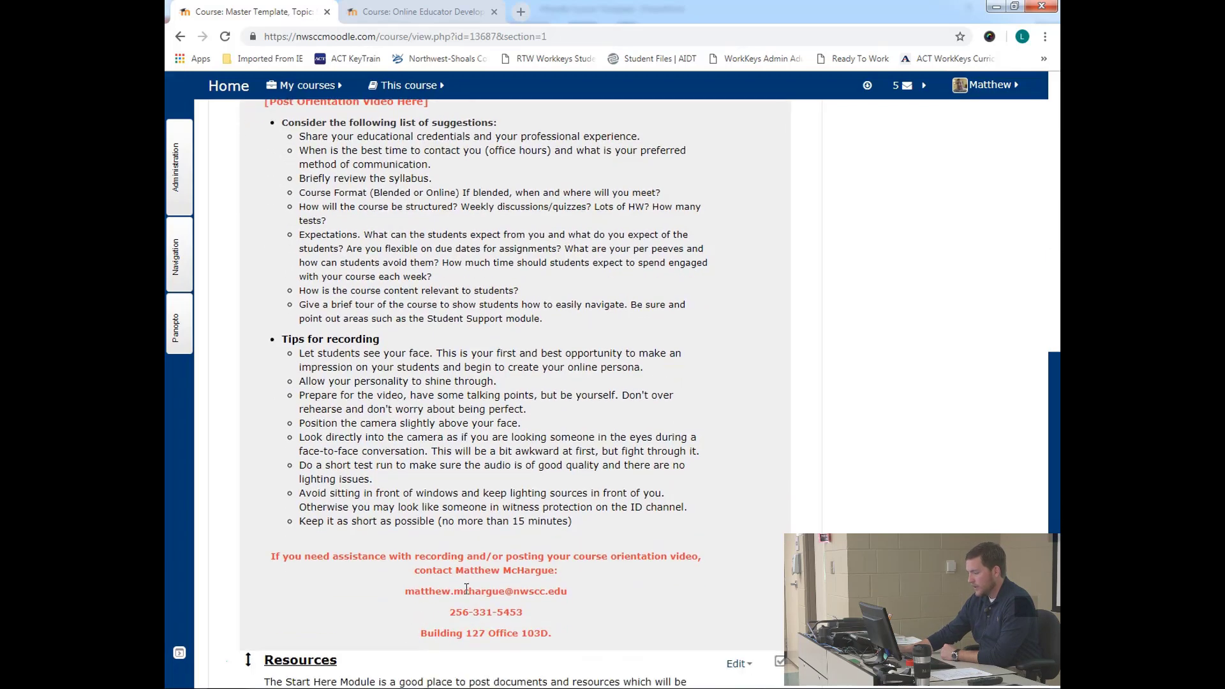
{"action": "scroll", "coordinate": [407, 513], "scroll_direction": "up", "scroll_amount": 1}
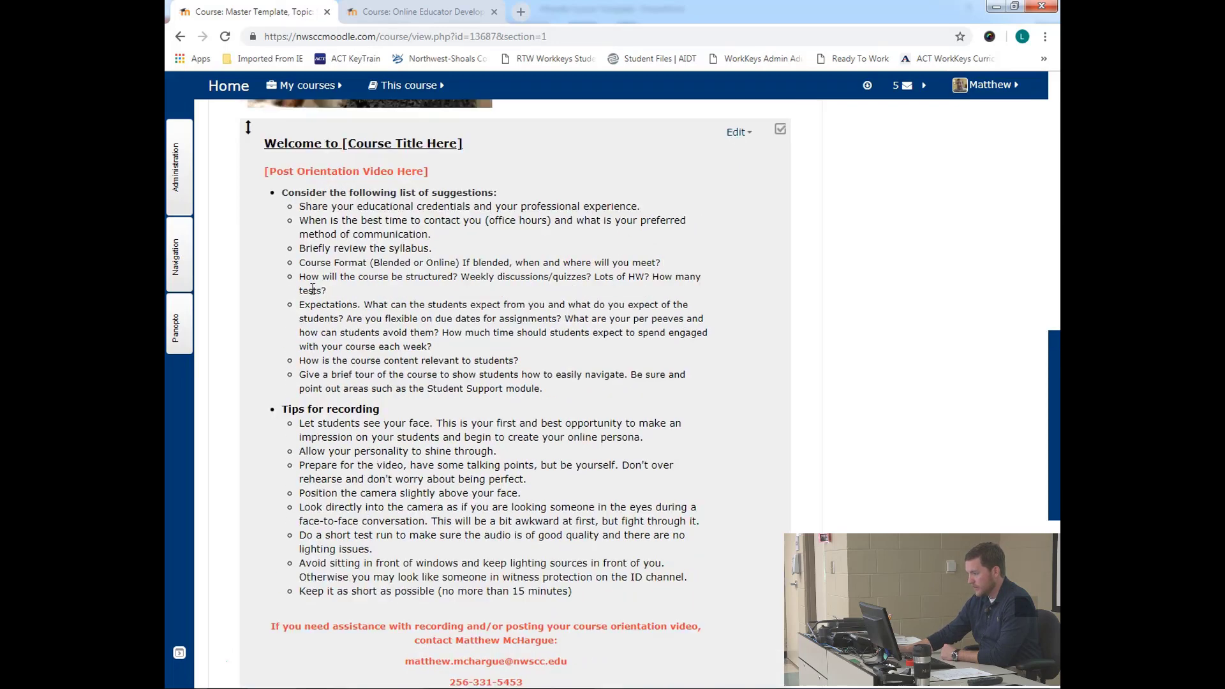
{"action": "scroll", "coordinate": [511, 274], "scroll_direction": "up", "scroll_amount": 1}
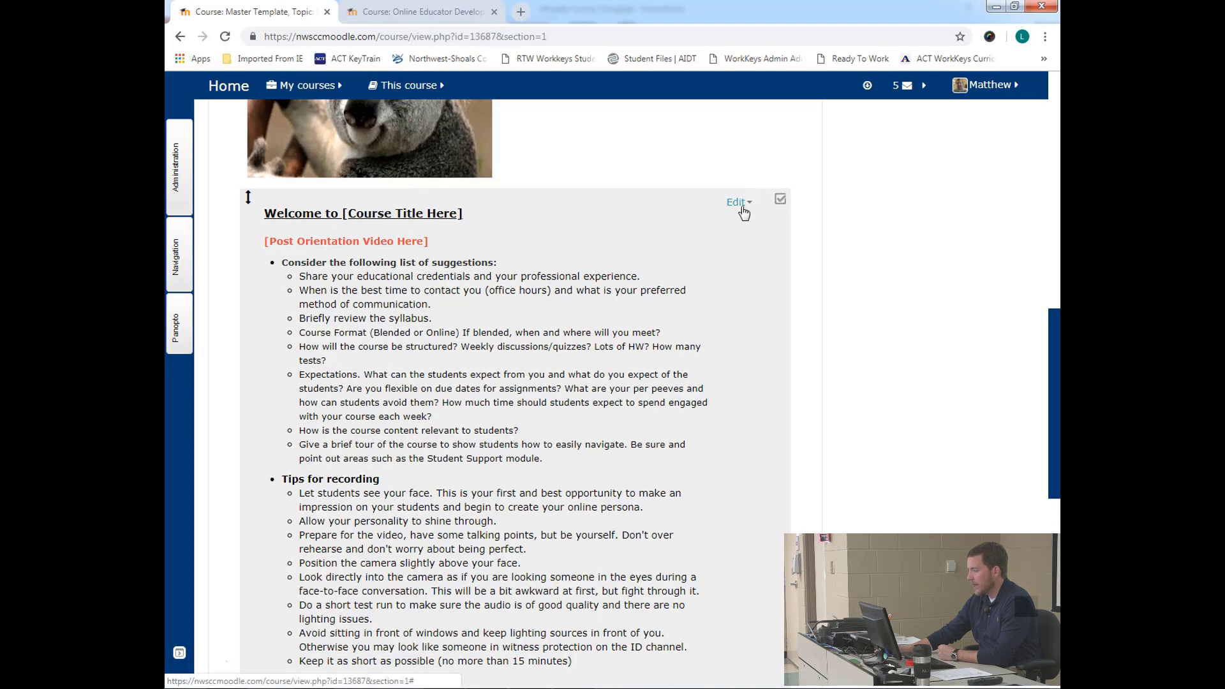
- Open the Welcome label for editing and delete all its text below the heading, from the orientation video placeholder to the contact details
{"action": "left_click", "coordinate": [744, 212]}
{"action": "left_click", "coordinate": [734, 223]}
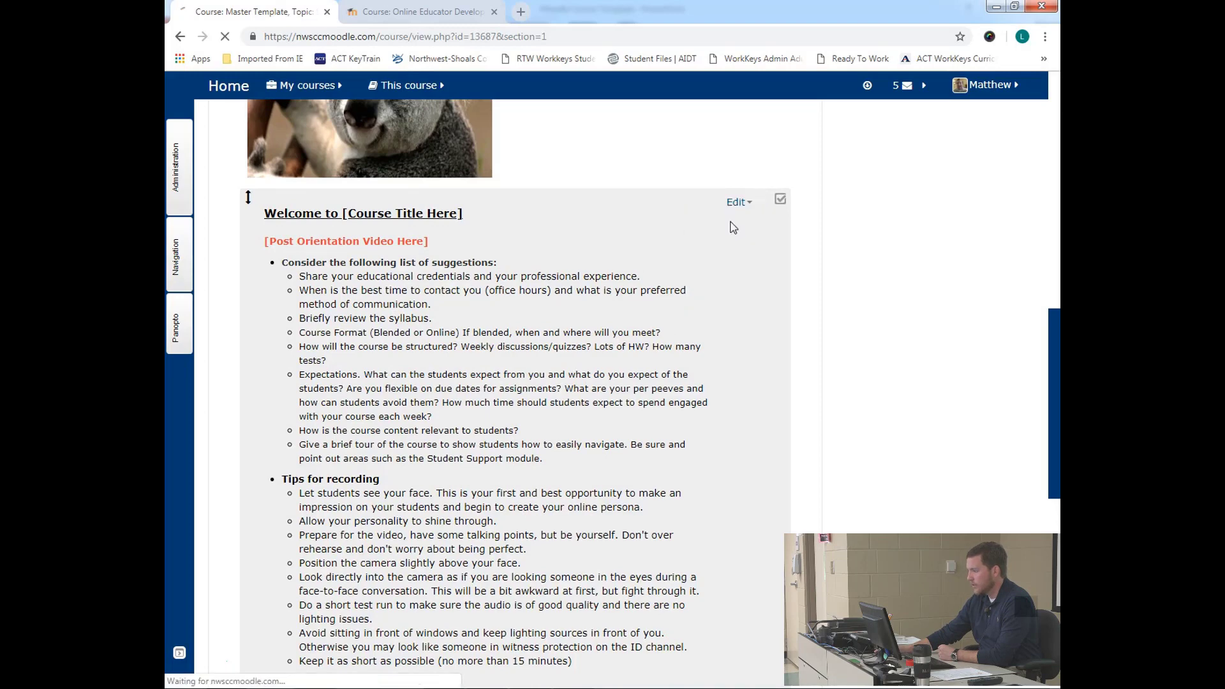
{"action": "scroll", "coordinate": [487, 335], "scroll_direction": "down", "scroll_amount": 3}
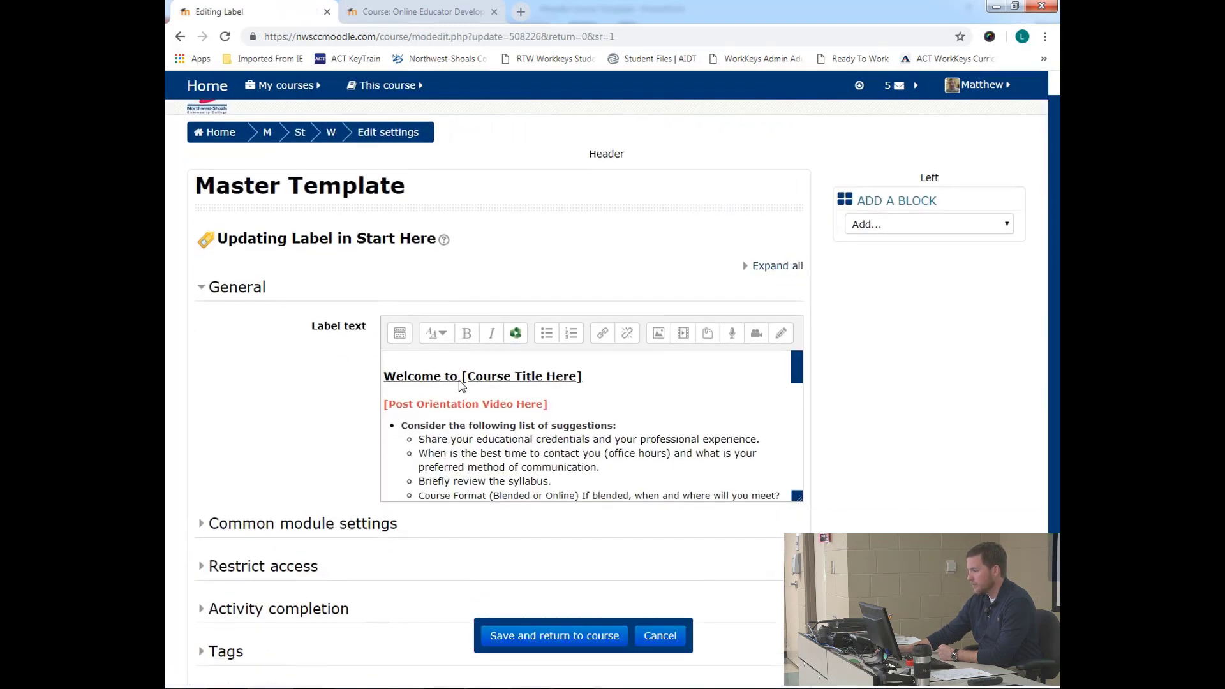
{"action": "scroll", "coordinate": [486, 335], "scroll_direction": "down", "scroll_amount": 10}
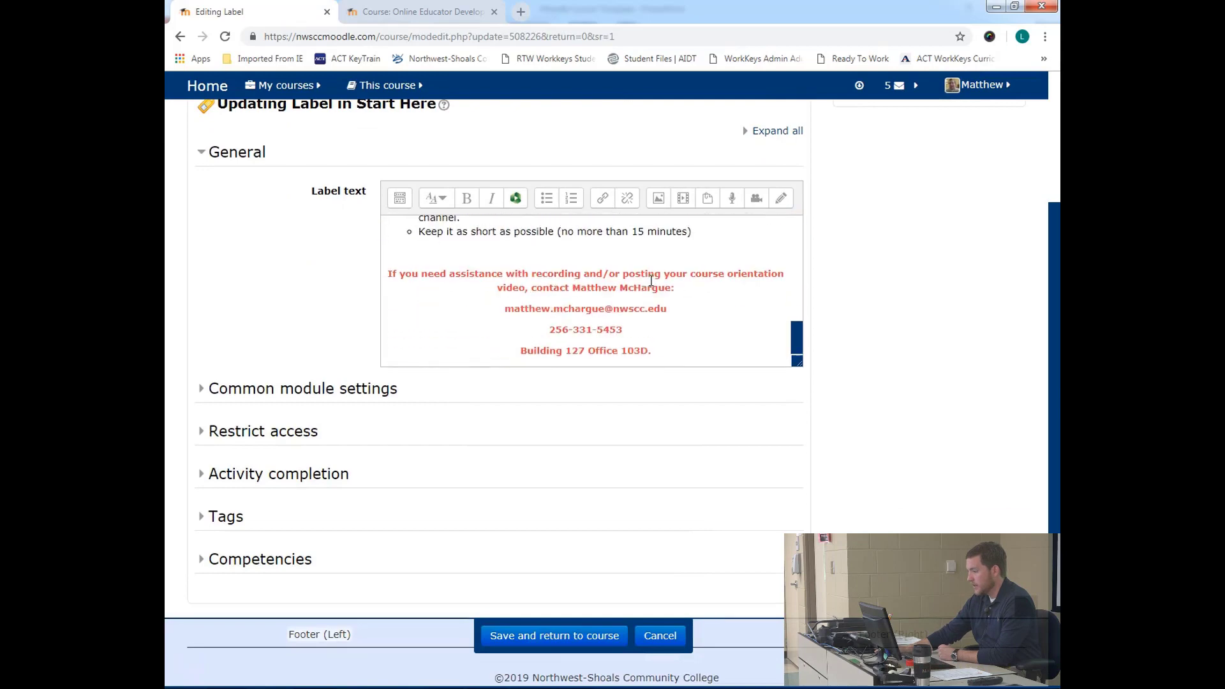
{"action": "left_click_drag", "start_coordinate": [650, 349], "coordinate": [383, 271]}
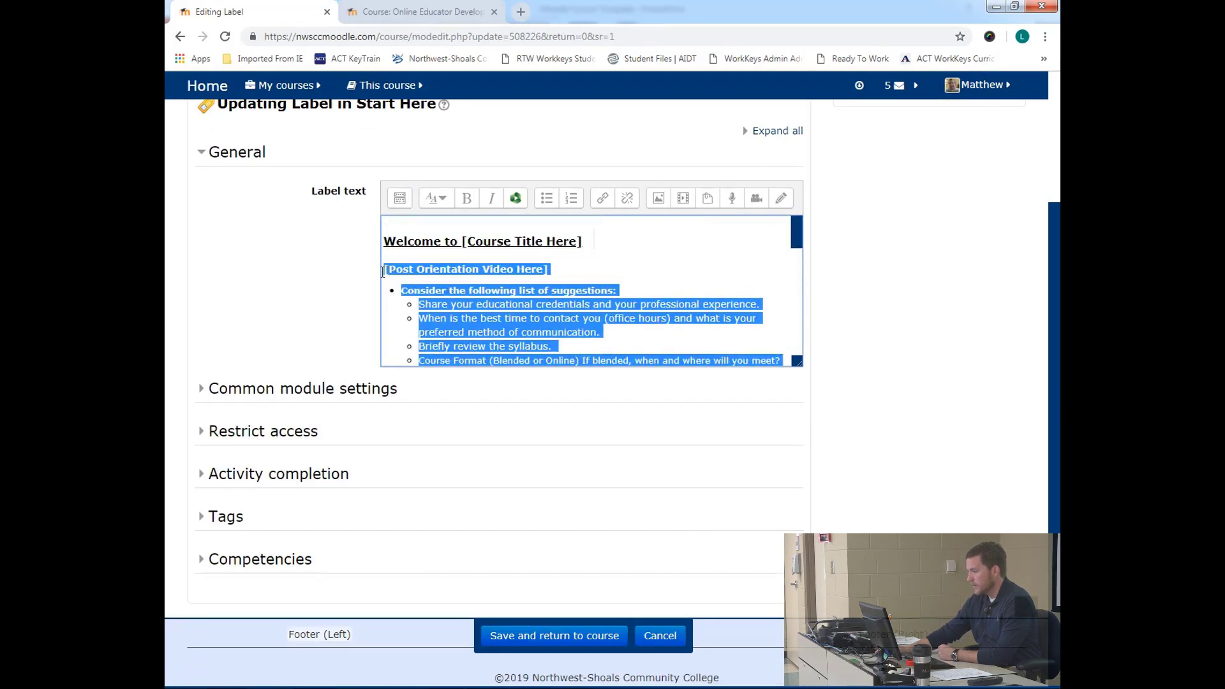
{"action": "key", "text": "BackSpace"}
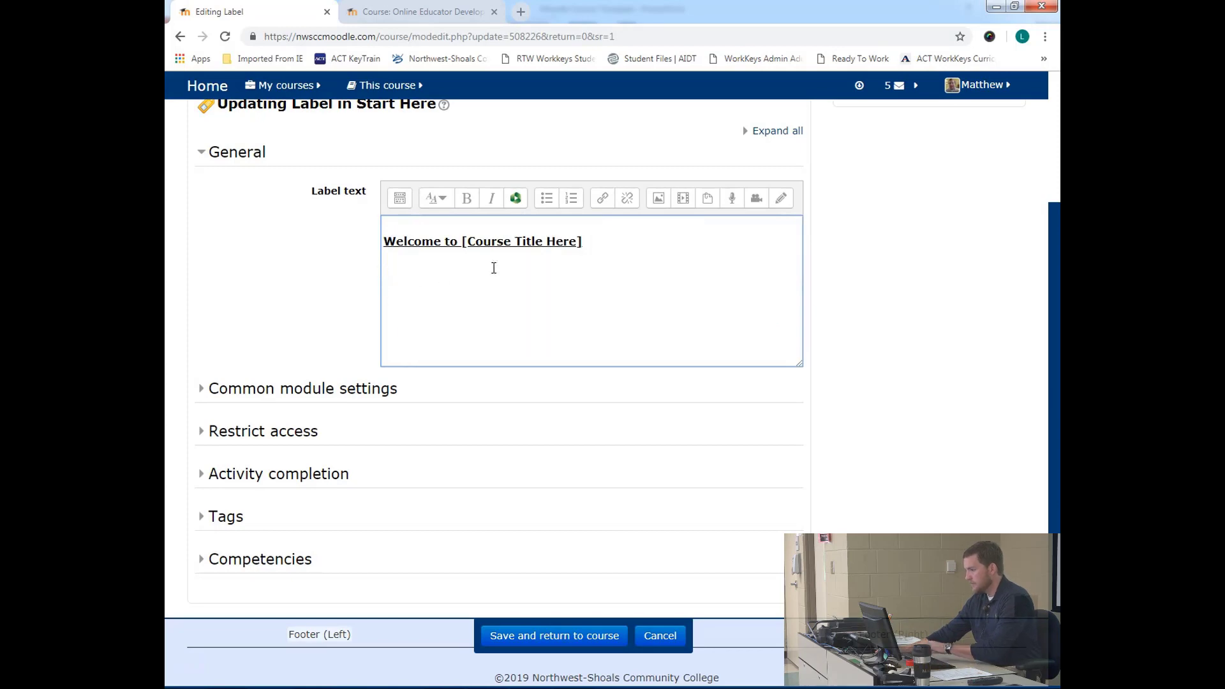
- Replace the [Course Title Here] placeholder in the label heading so it reads "Welcome to Sample Course!"
{"action": "left_click_drag", "start_coordinate": [589, 242], "coordinate": [464, 244]}
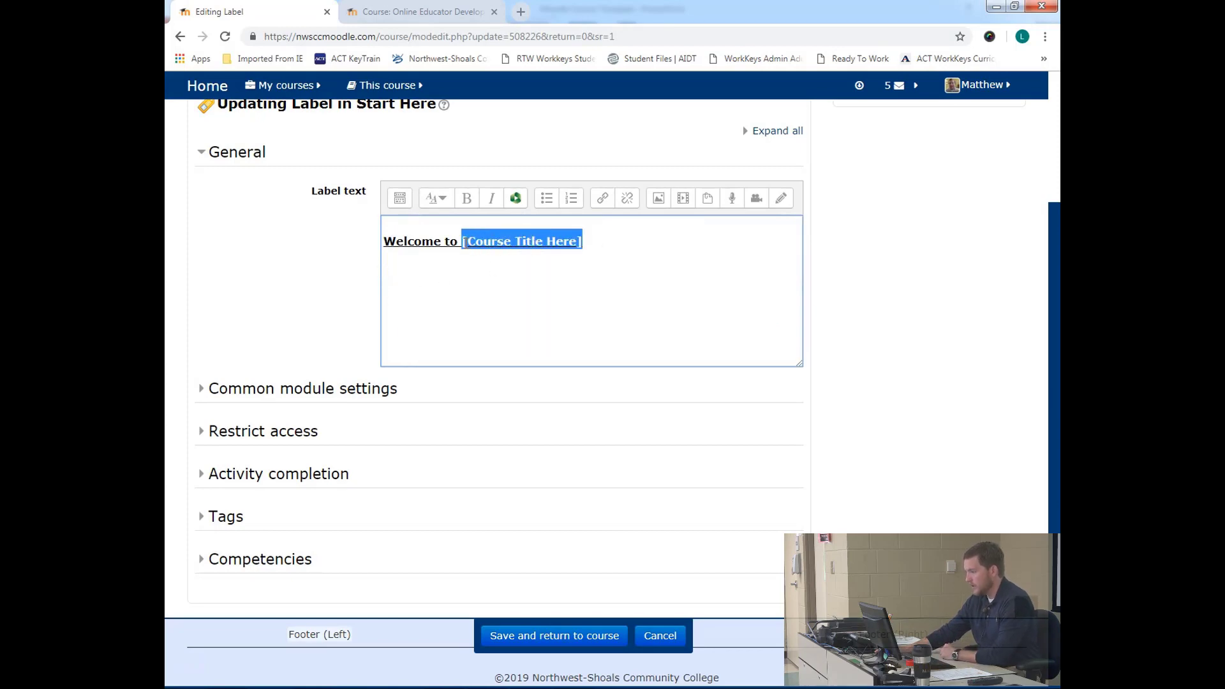
{"action": "key", "text": "BackSpace"}
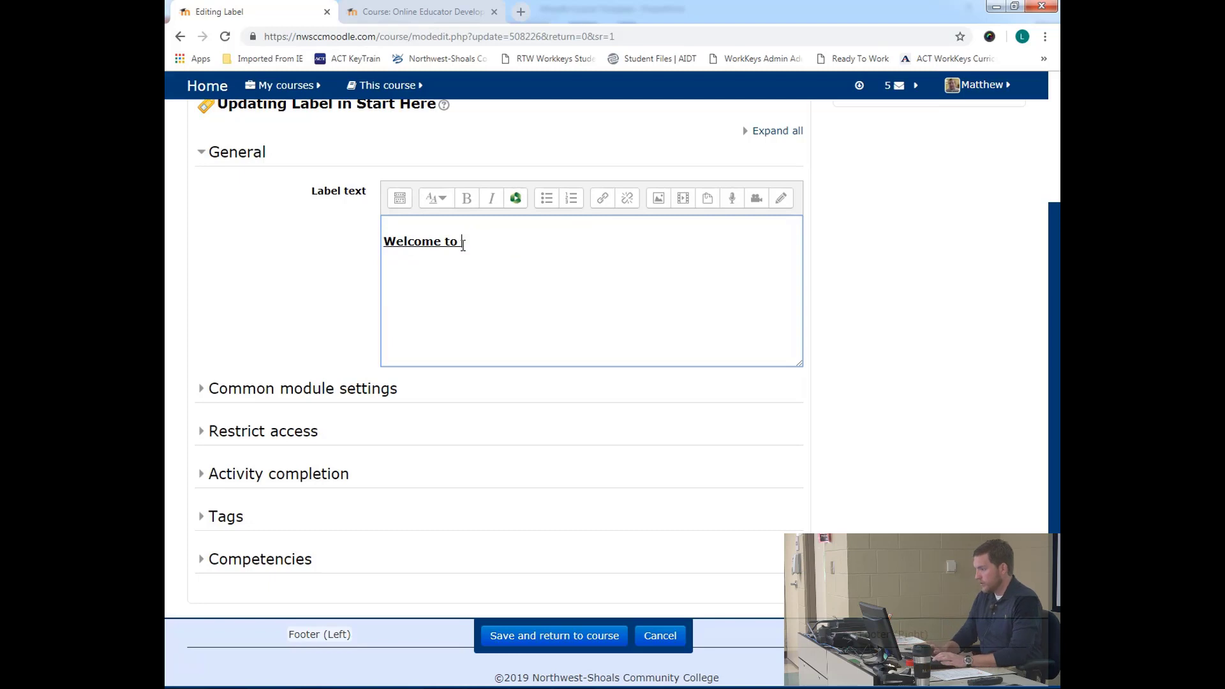
{"action": "type", "text": "Sampl"}
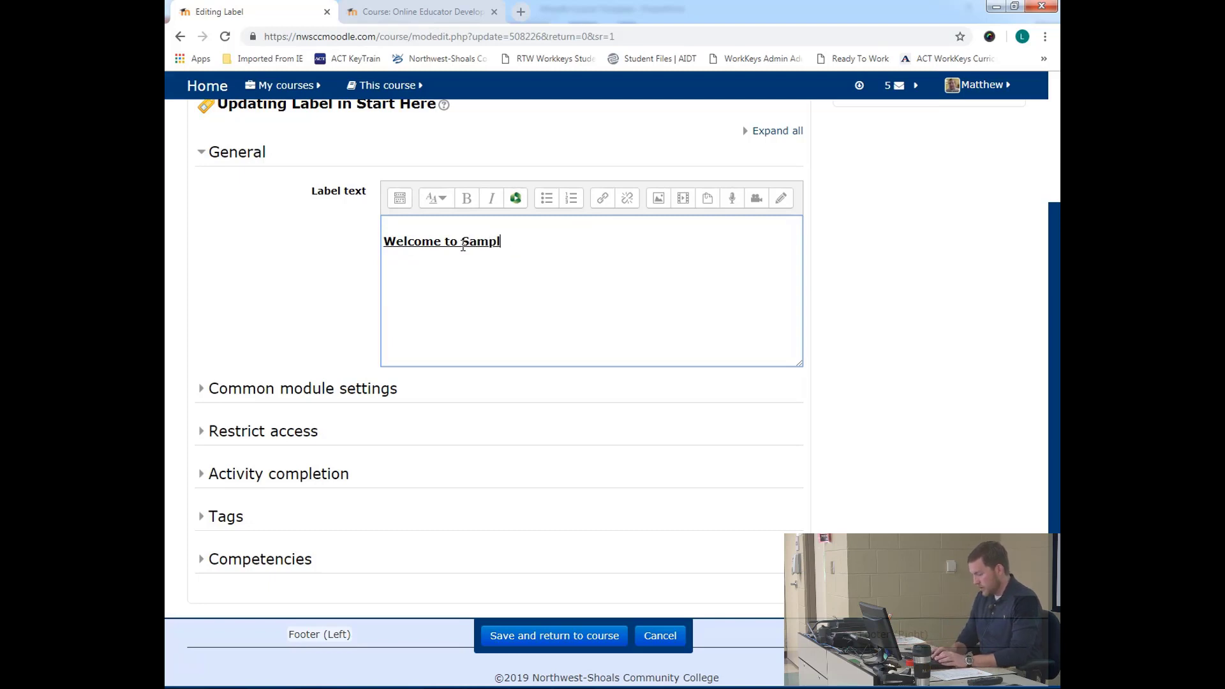
{"action": "type", "text": "e Course!"}
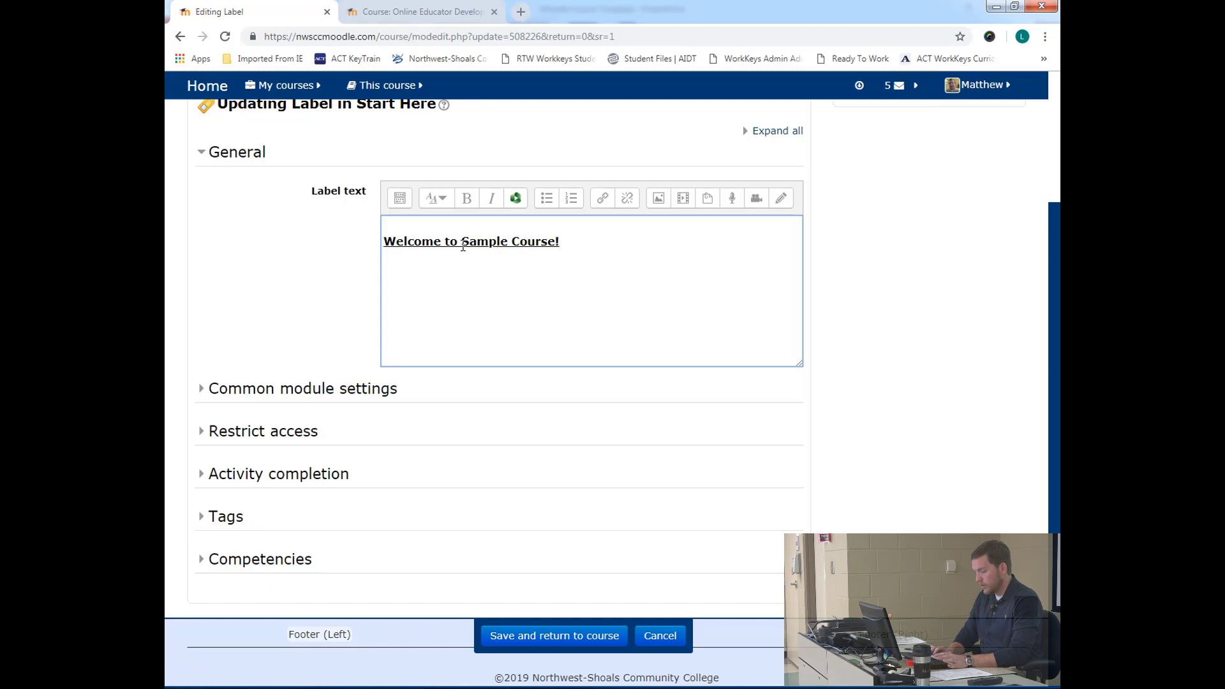
- Retype the exclamation mark ending the "Welcome to Sample Course!" heading and save the label, returning to the course
{"action": "key", "text": "Return"}
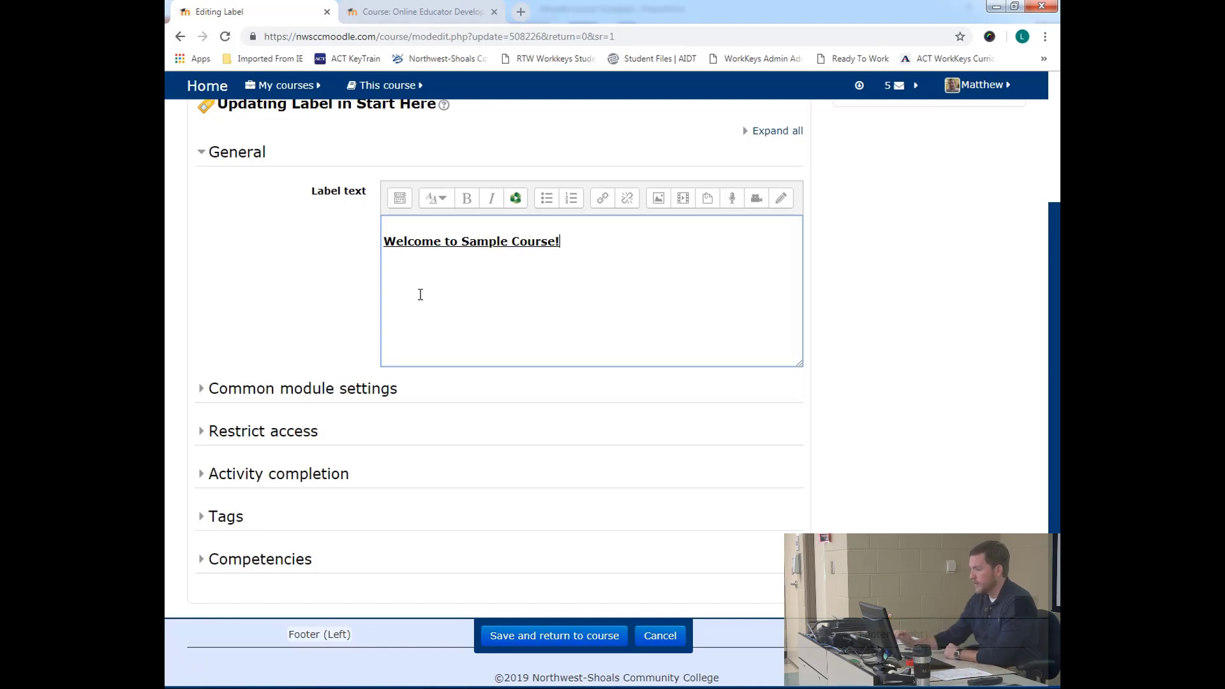
{"action": "key", "text": "BackSpace"}
{"action": "key", "text": "BackSpace"}
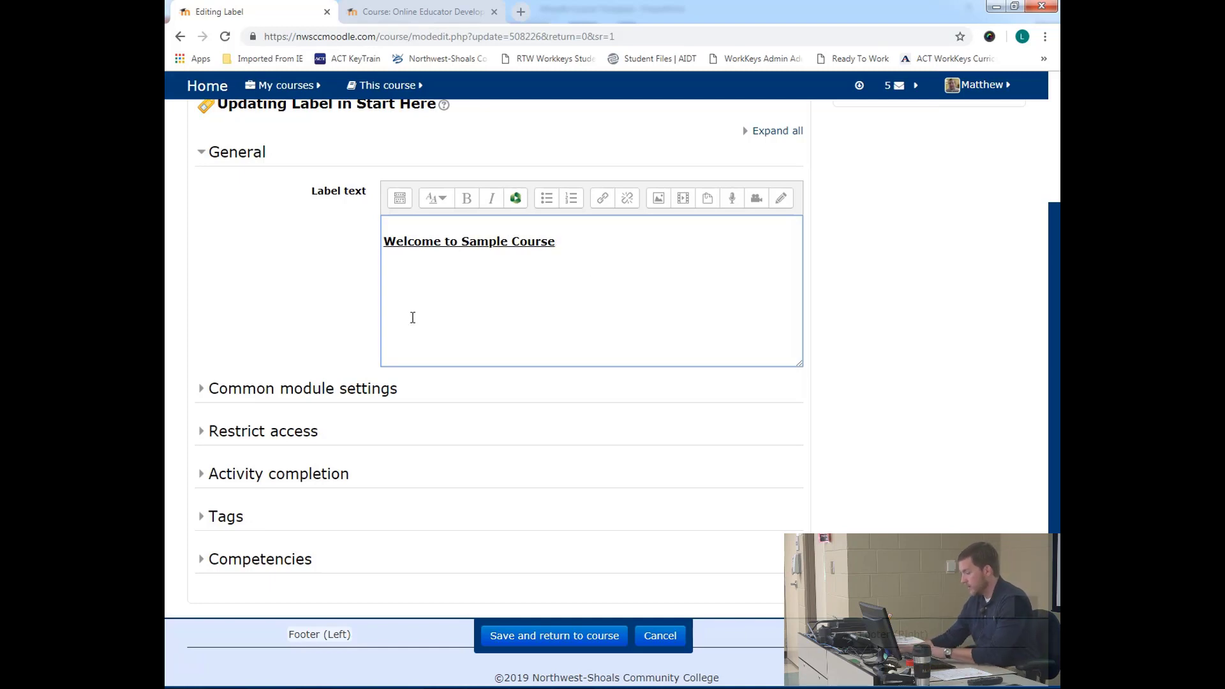
{"action": "type", "text": "!"}
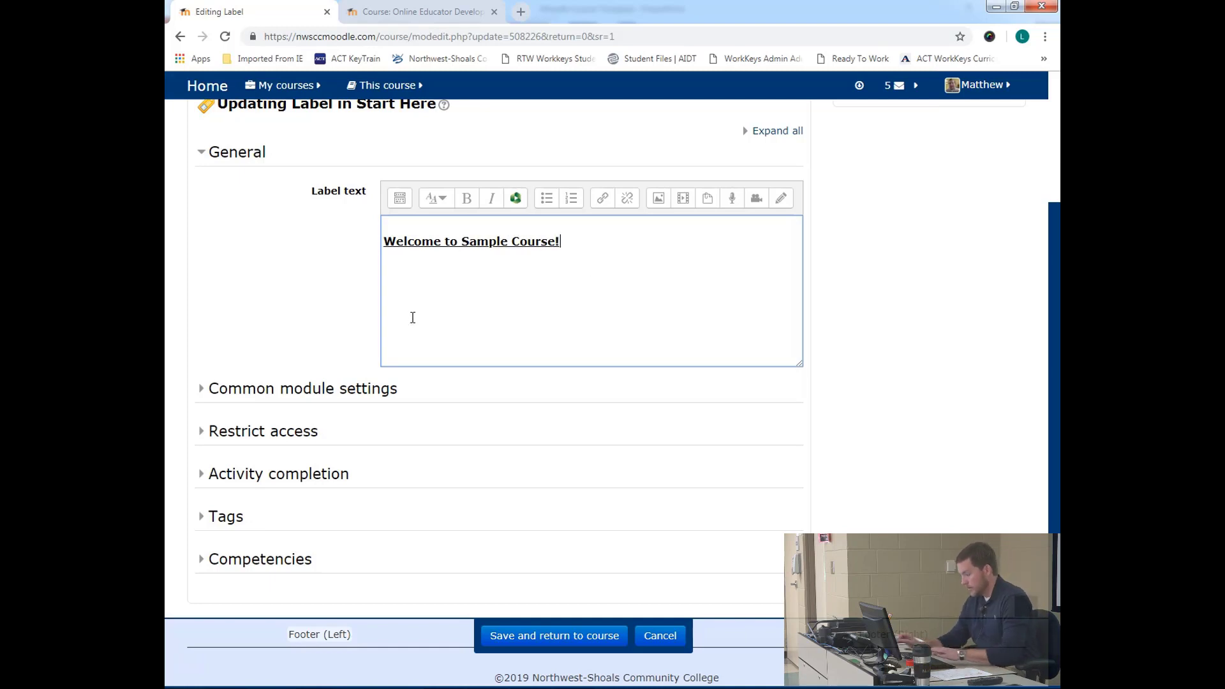
{"action": "left_click", "coordinate": [577, 638]}
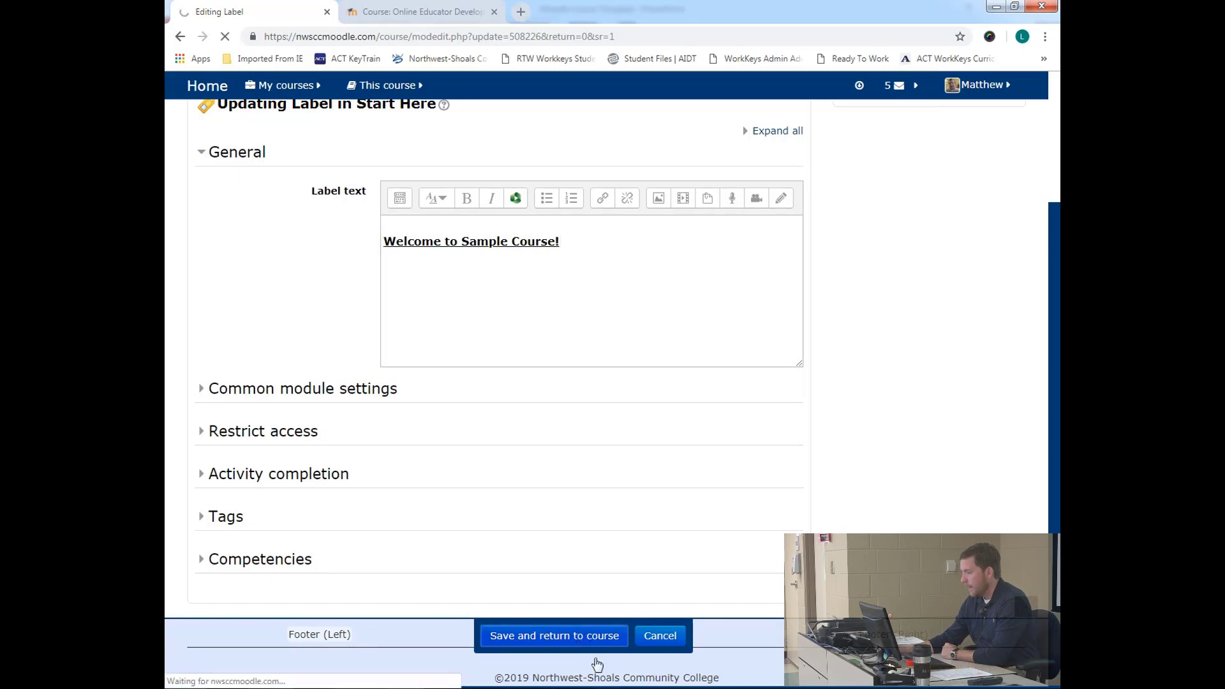
{"action": "scroll", "coordinate": [355, 515], "scroll_direction": "down", "scroll_amount": 9}
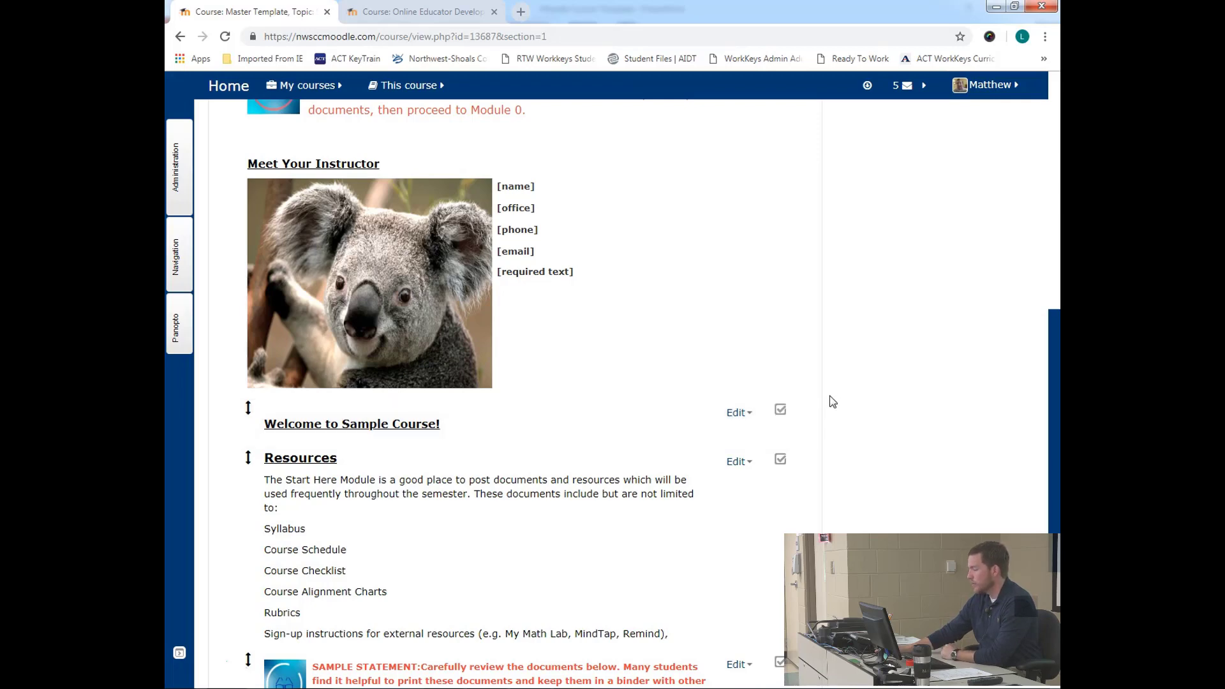
{"action": "scroll", "coordinate": [833, 401], "scroll_direction": "down", "scroll_amount": 2}
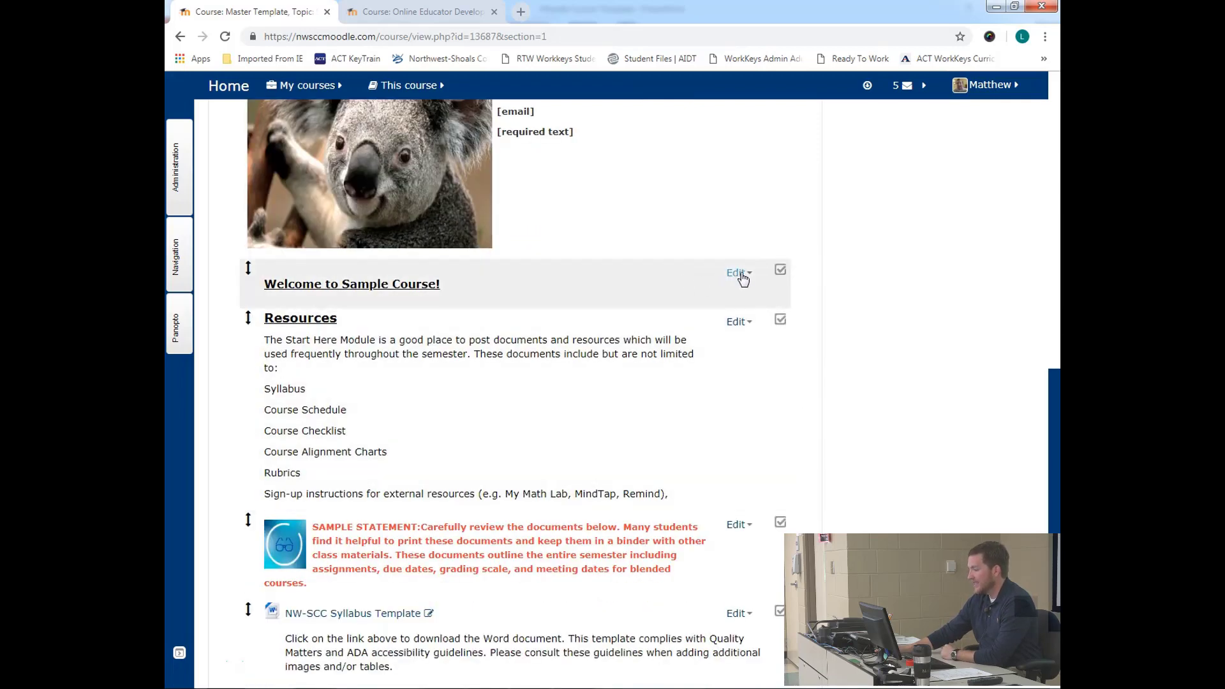
{"action": "scroll", "coordinate": [834, 308], "scroll_direction": "down", "scroll_amount": 2}
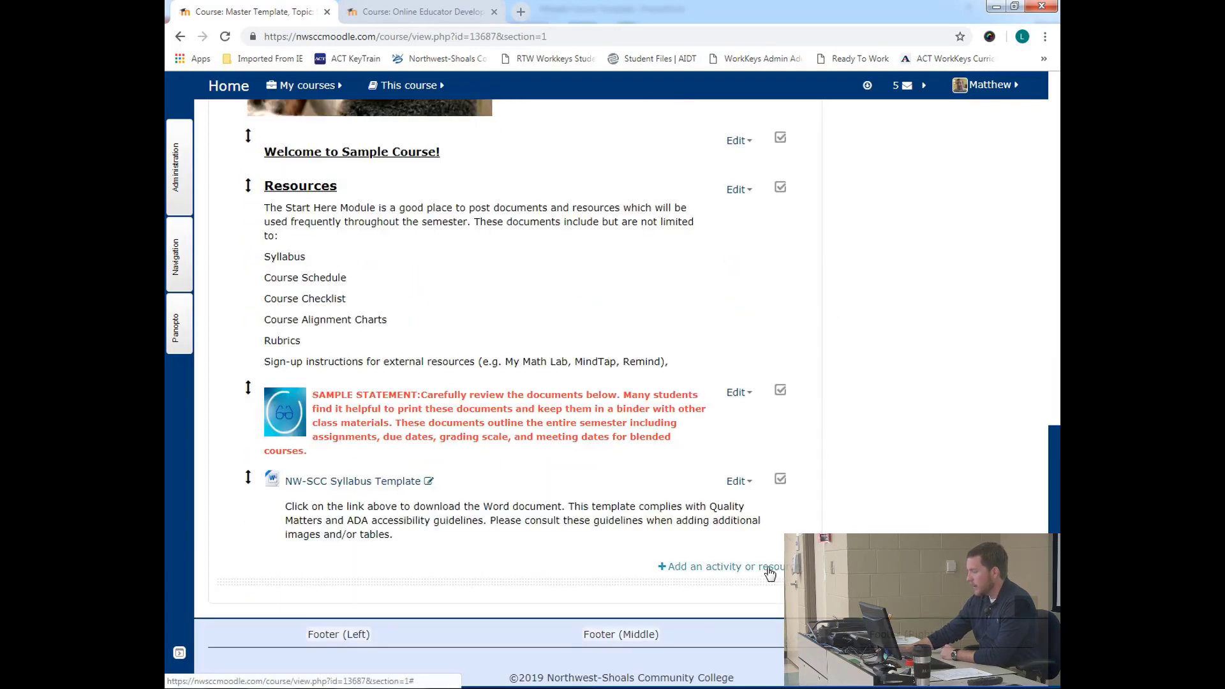
{"action": "left_click", "coordinate": [704, 569]}
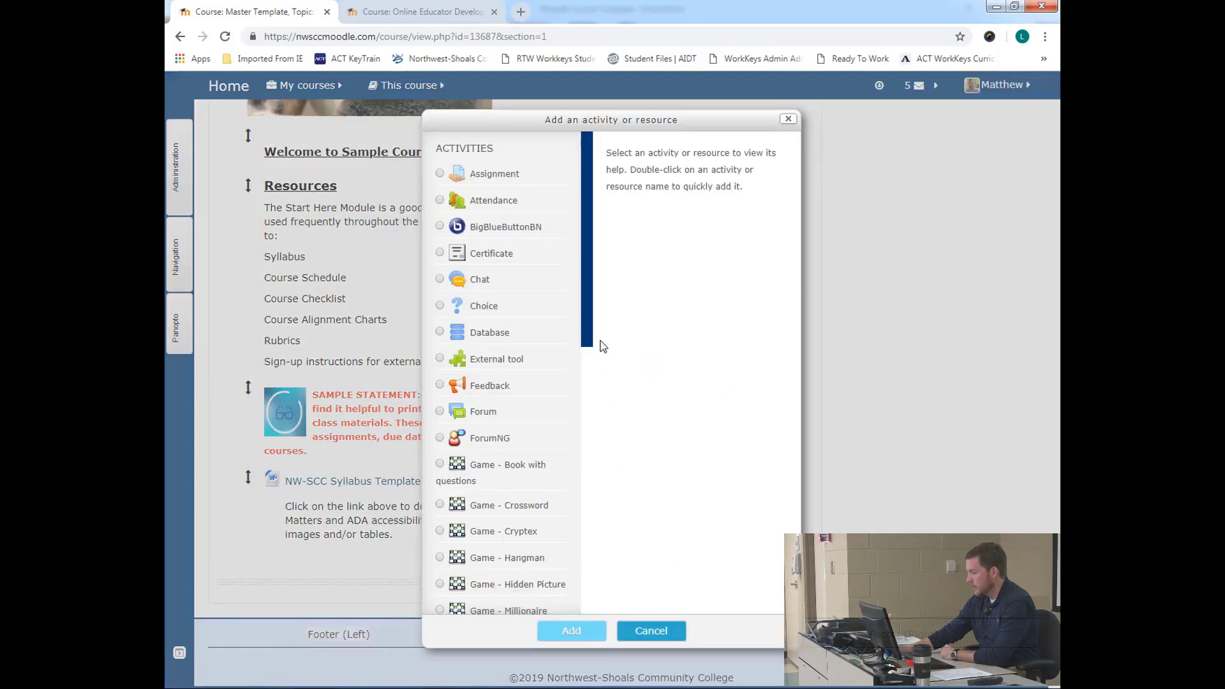
{"action": "left_click_drag", "start_coordinate": [588, 320], "coordinate": [590, 593]}
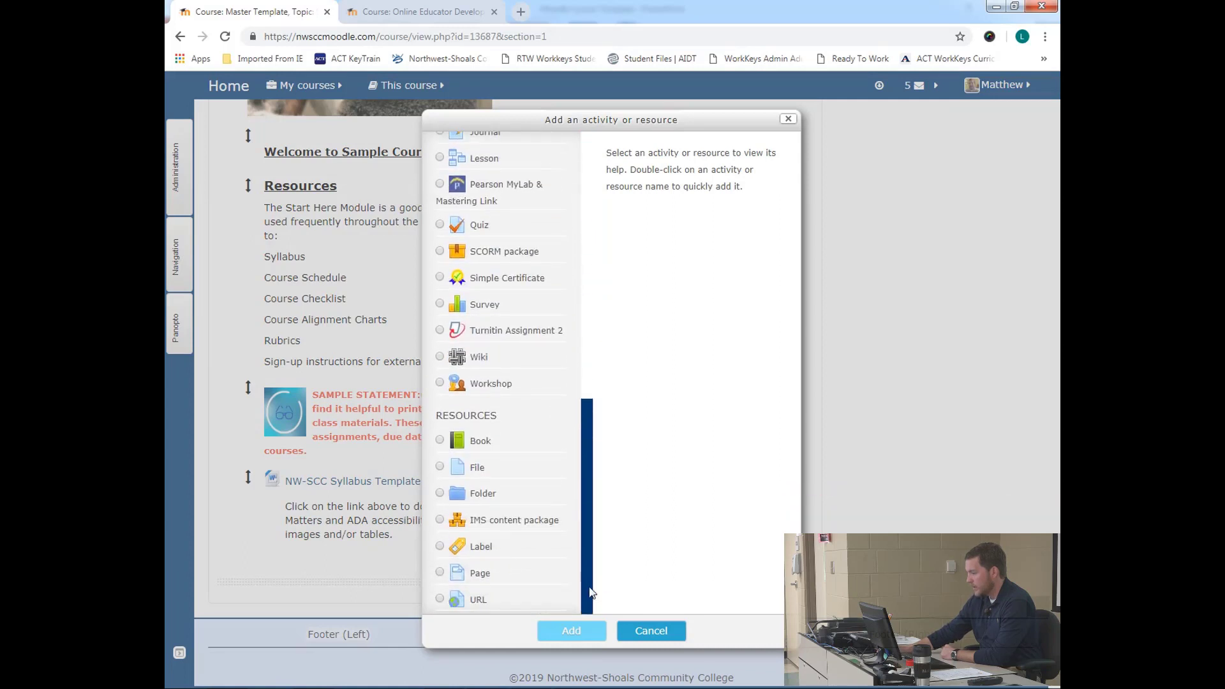
{"action": "left_click", "coordinate": [789, 120]}
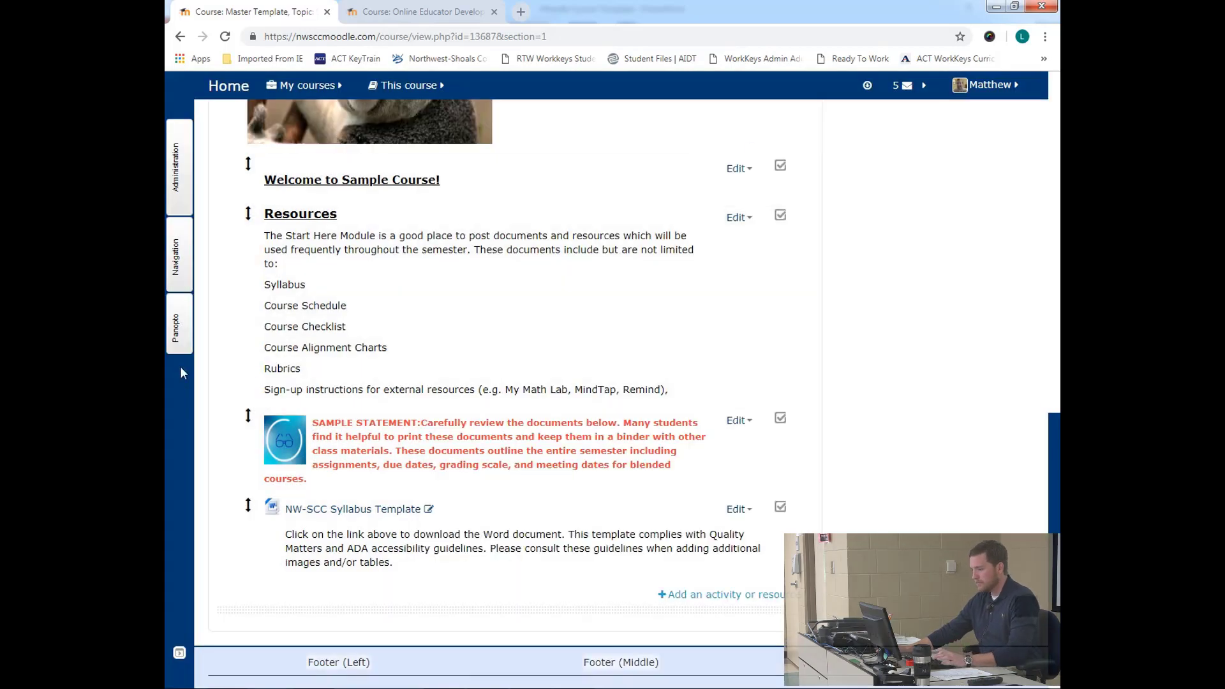
- Switch to Panopto through the course's Panopto Course Settings link and open the Prep Storage folder inside My Folder
{"action": "mouse_move", "coordinate": [179, 345]}
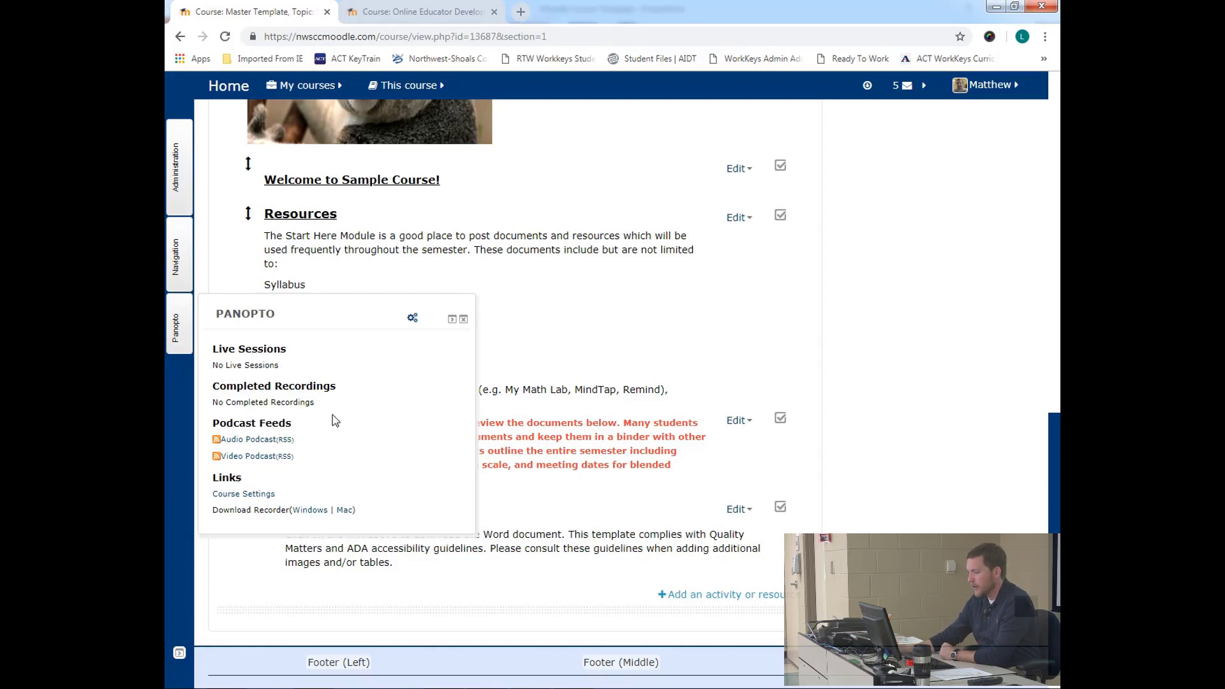
{"action": "left_click", "coordinate": [251, 499]}
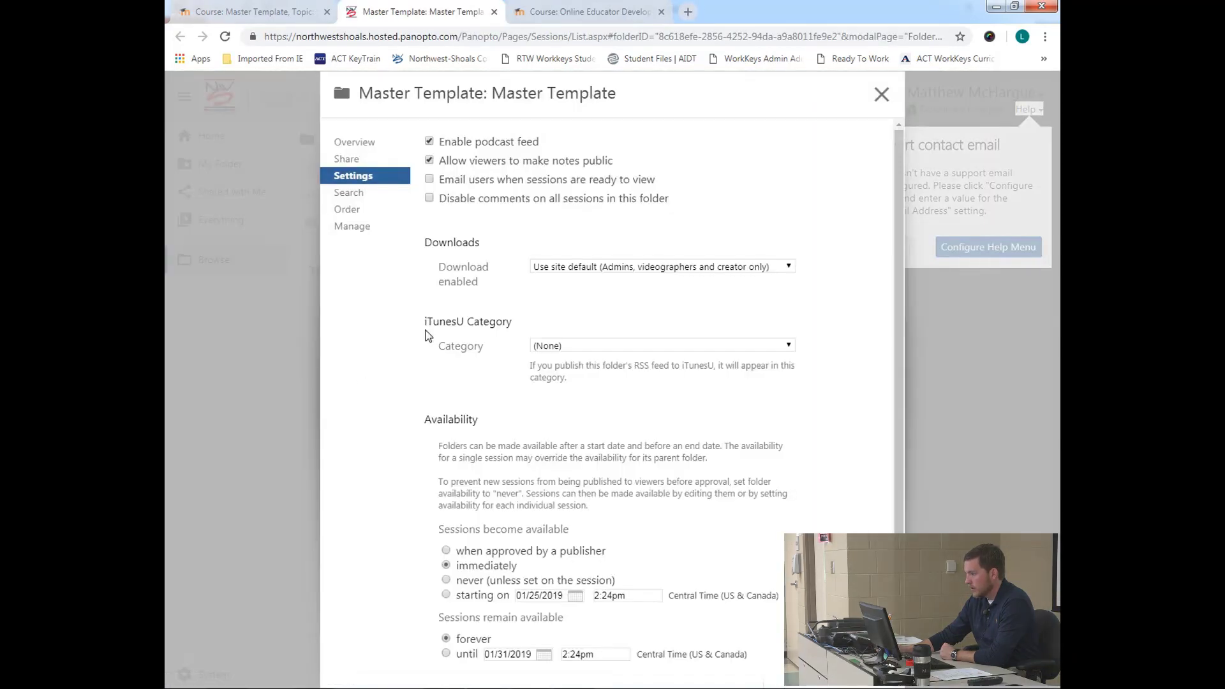
{"action": "left_click", "coordinate": [877, 96]}
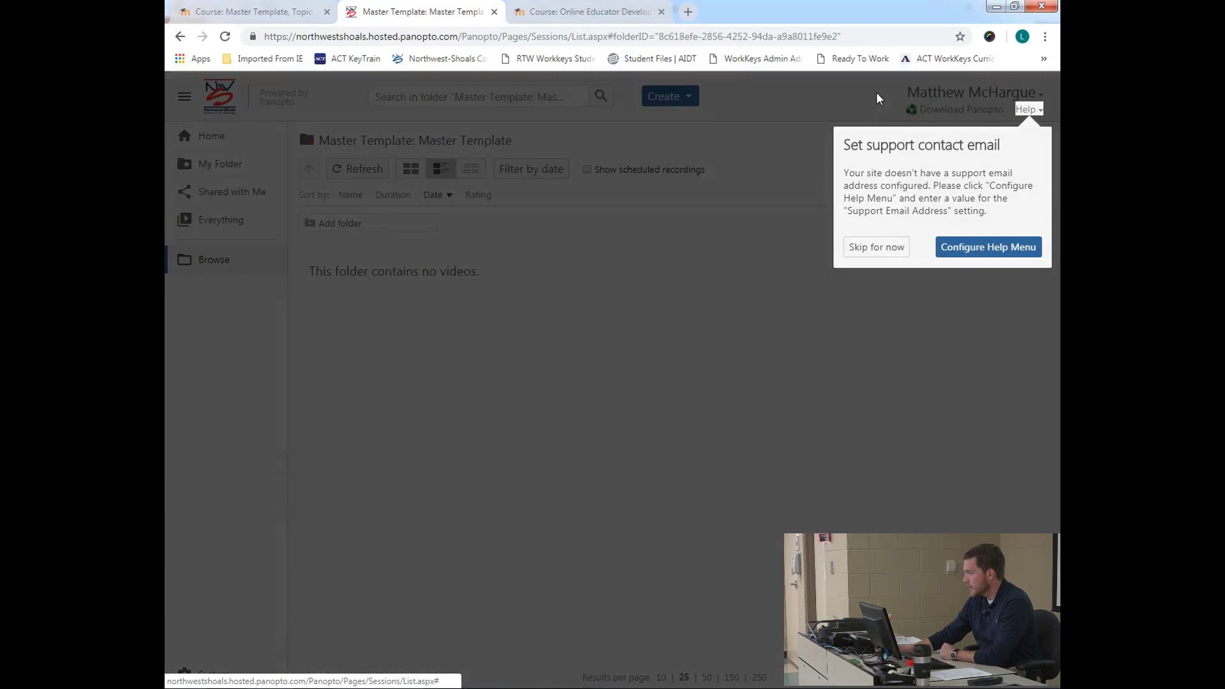
{"action": "left_click", "coordinate": [886, 250]}
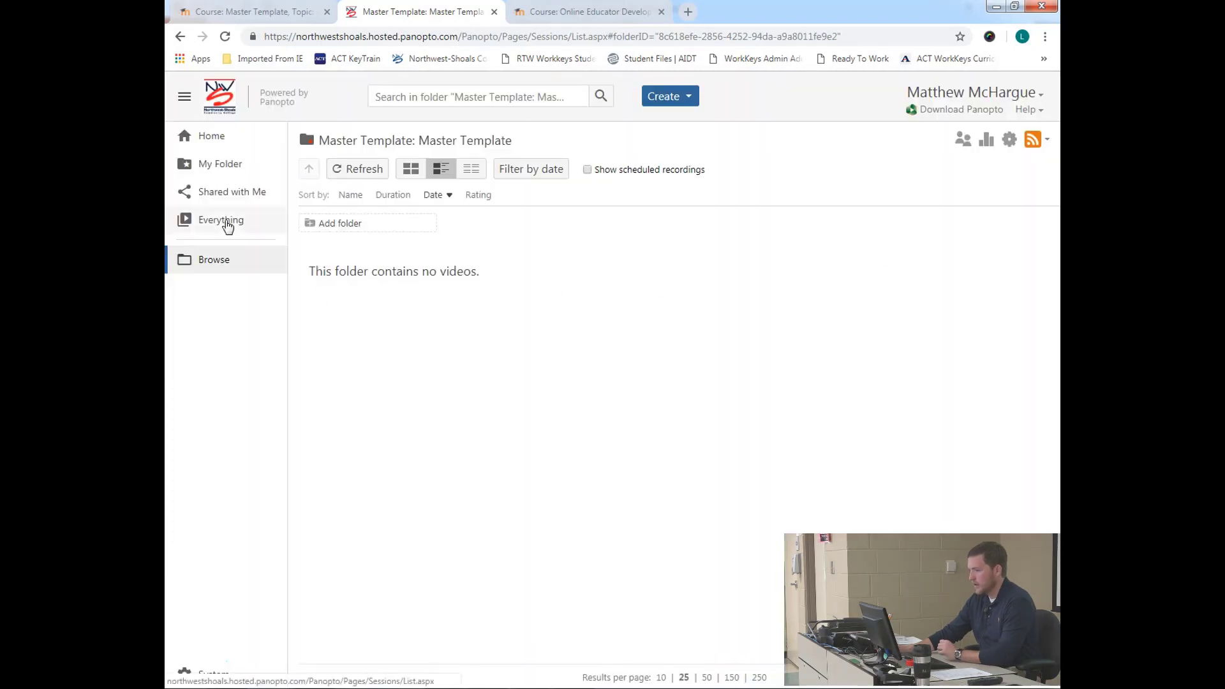
{"action": "left_click", "coordinate": [230, 164]}
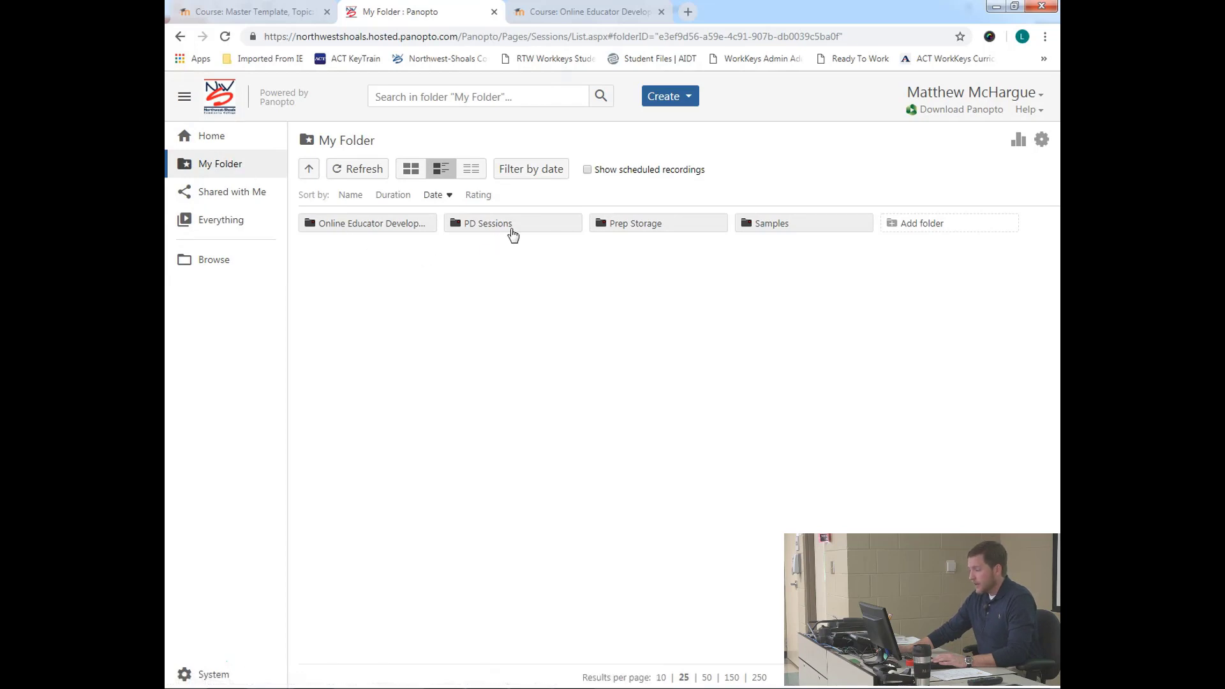
{"action": "left_click", "coordinate": [607, 227]}
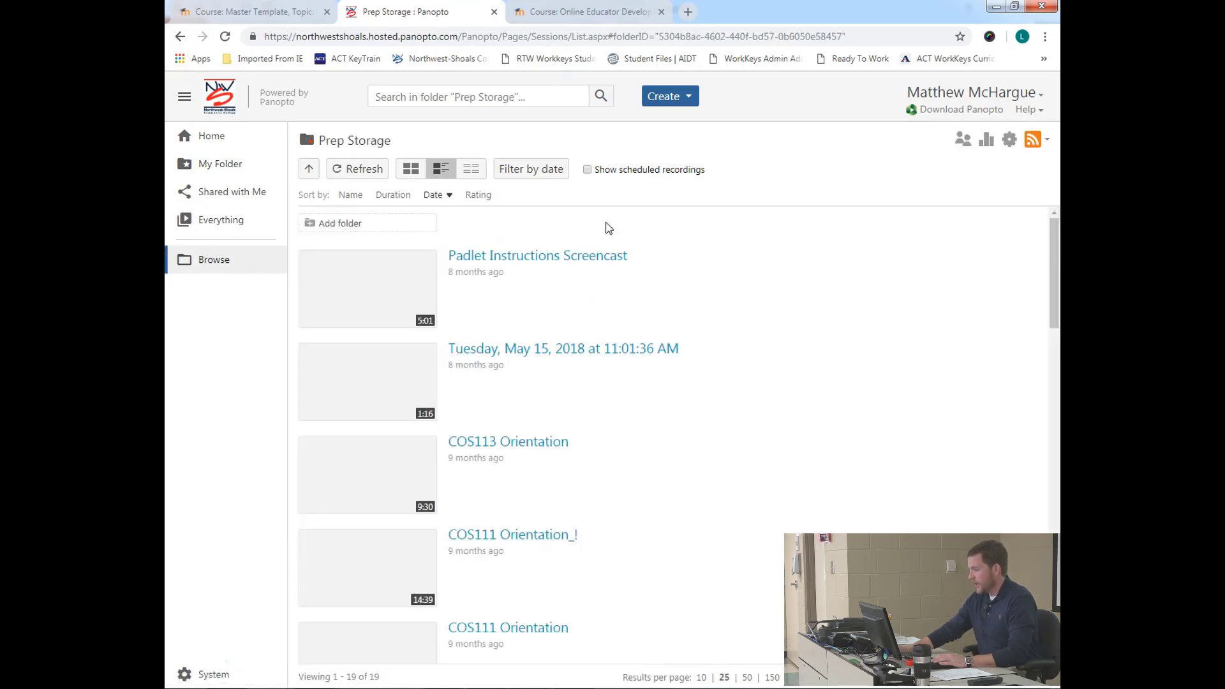
- Open the sharing options of the Padlet Instructions Screencast video and copy its link
{"action": "mouse_move", "coordinate": [475, 293]}
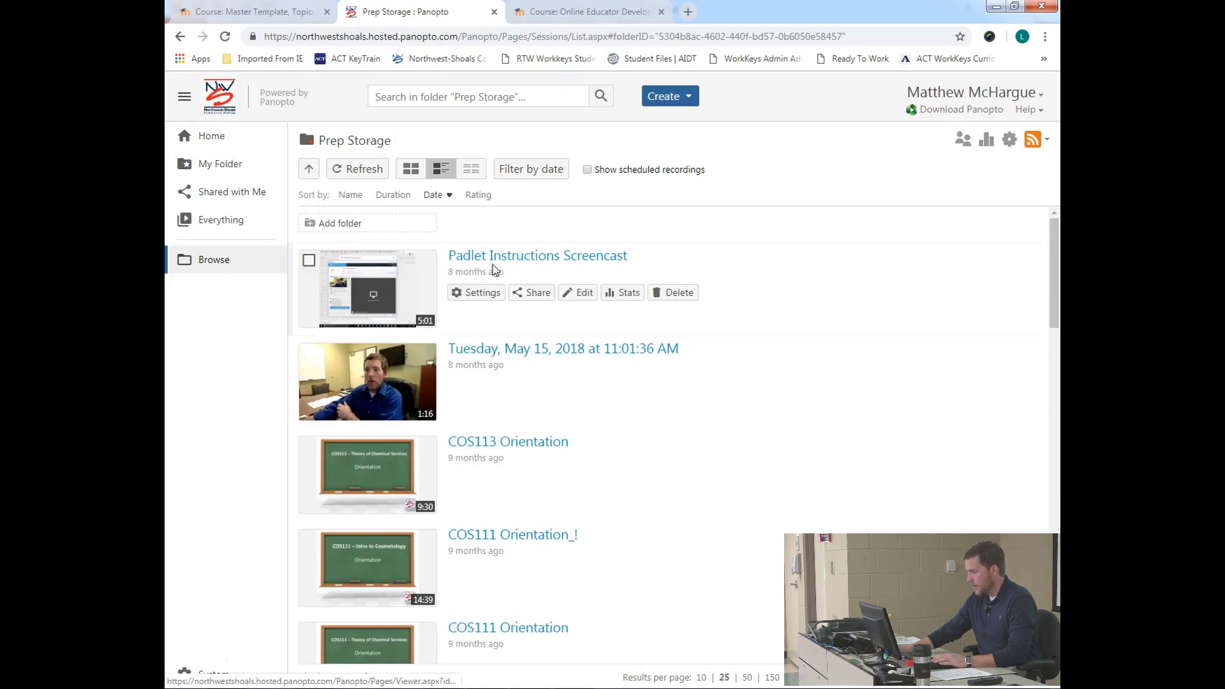
{"action": "mouse_move", "coordinate": [499, 363]}
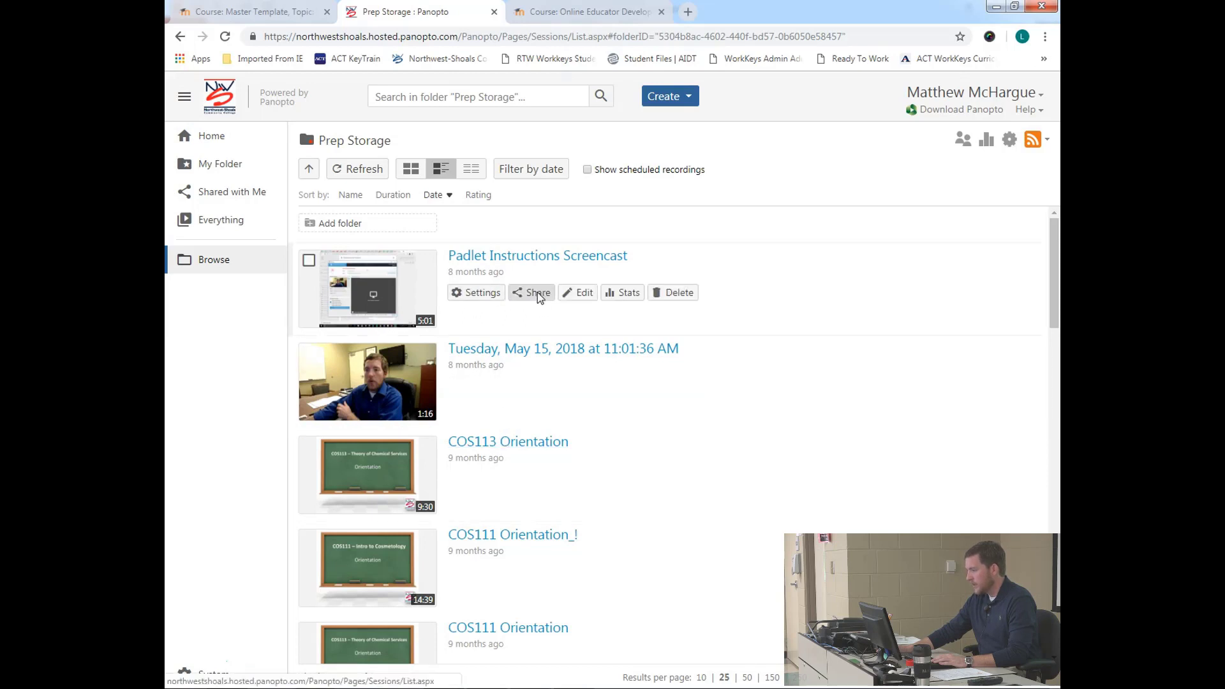
{"action": "left_click", "coordinate": [537, 293]}
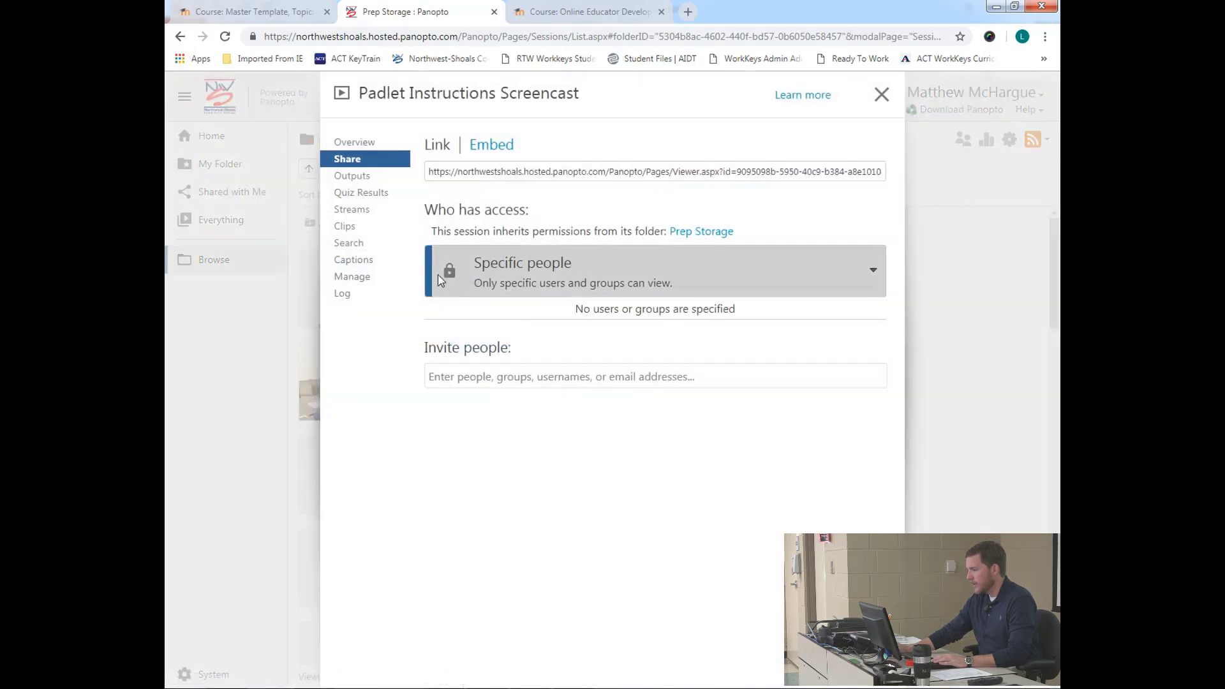
{"action": "left_click", "coordinate": [510, 173]}
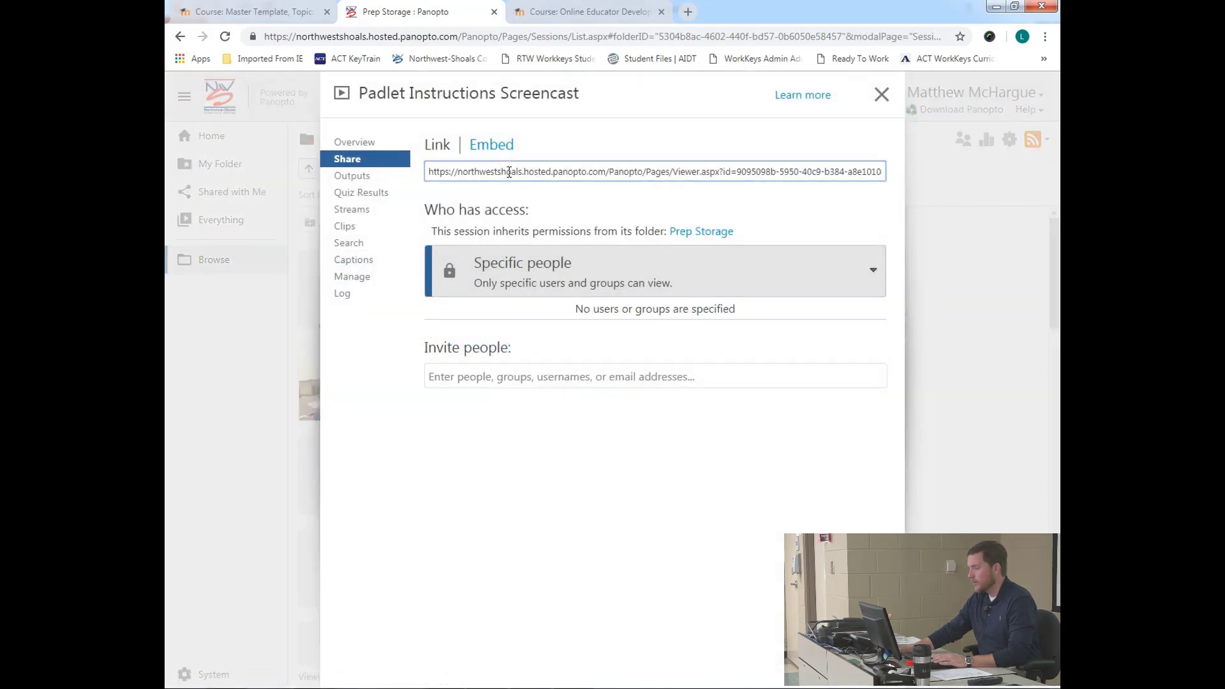
{"action": "left_click", "coordinate": [509, 173]}
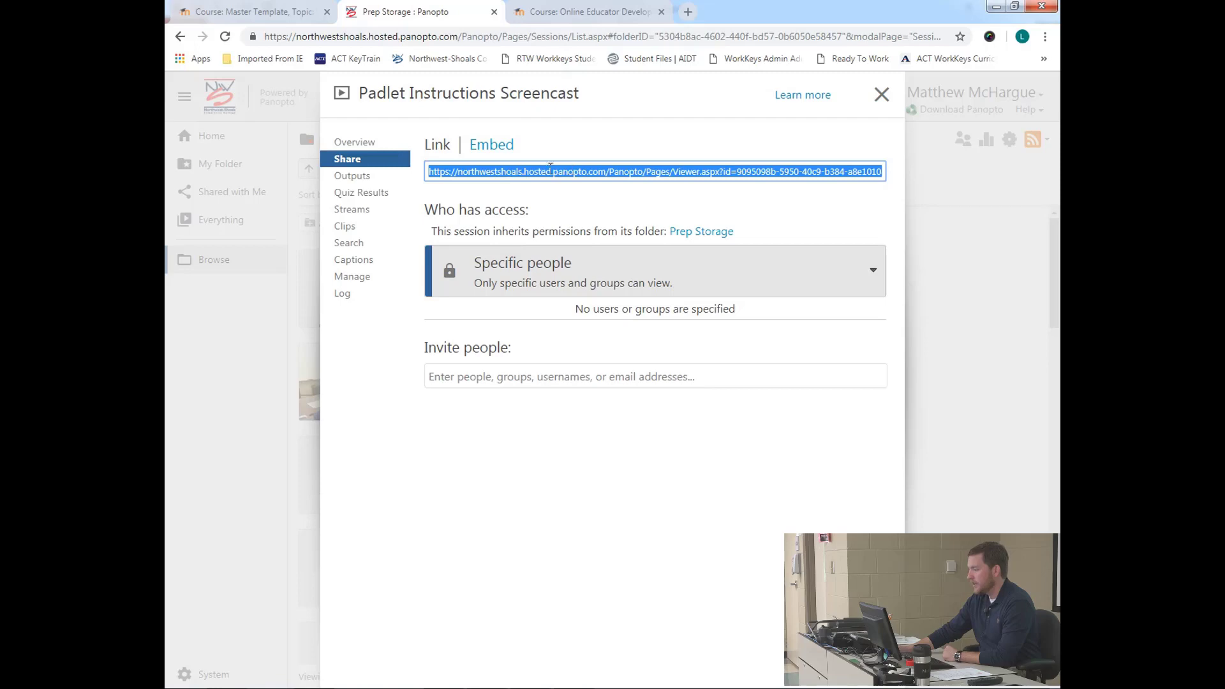
- Return to the Moodle Master Template course and add a new Label resource to the Start Here topic
{"action": "left_click", "coordinate": [248, 11]}
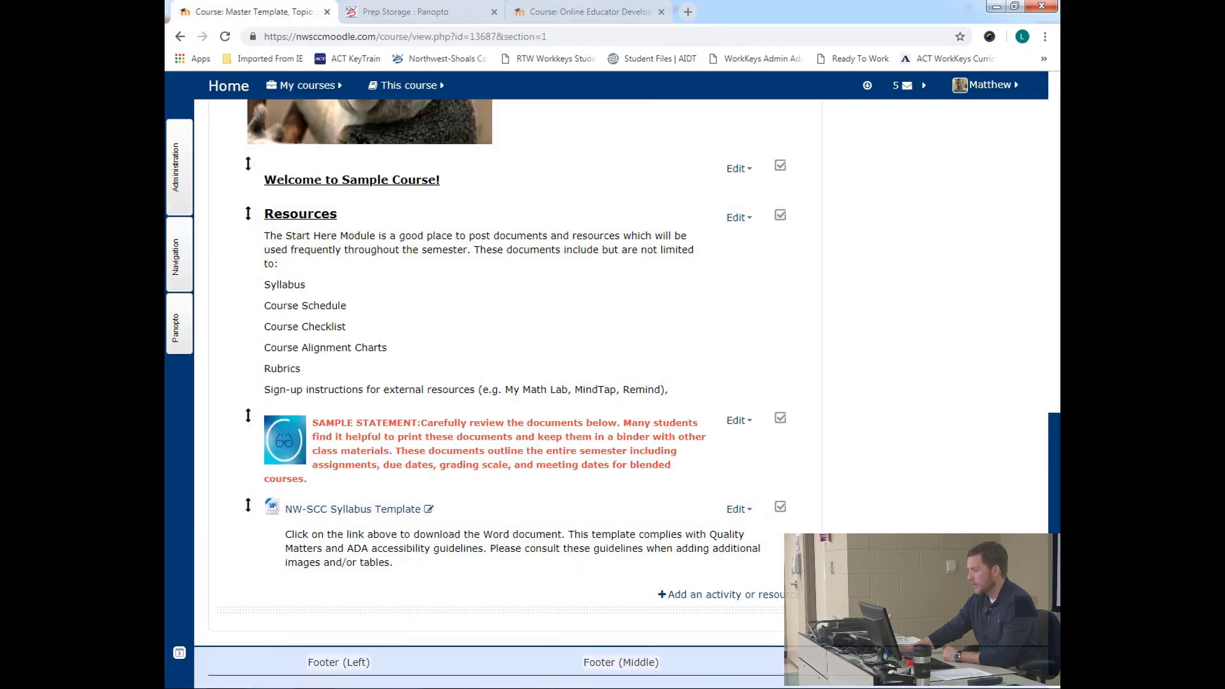
{"action": "left_click", "coordinate": [738, 594]}
{"action": "left_click_drag", "start_coordinate": [590, 279], "coordinate": [586, 568]}
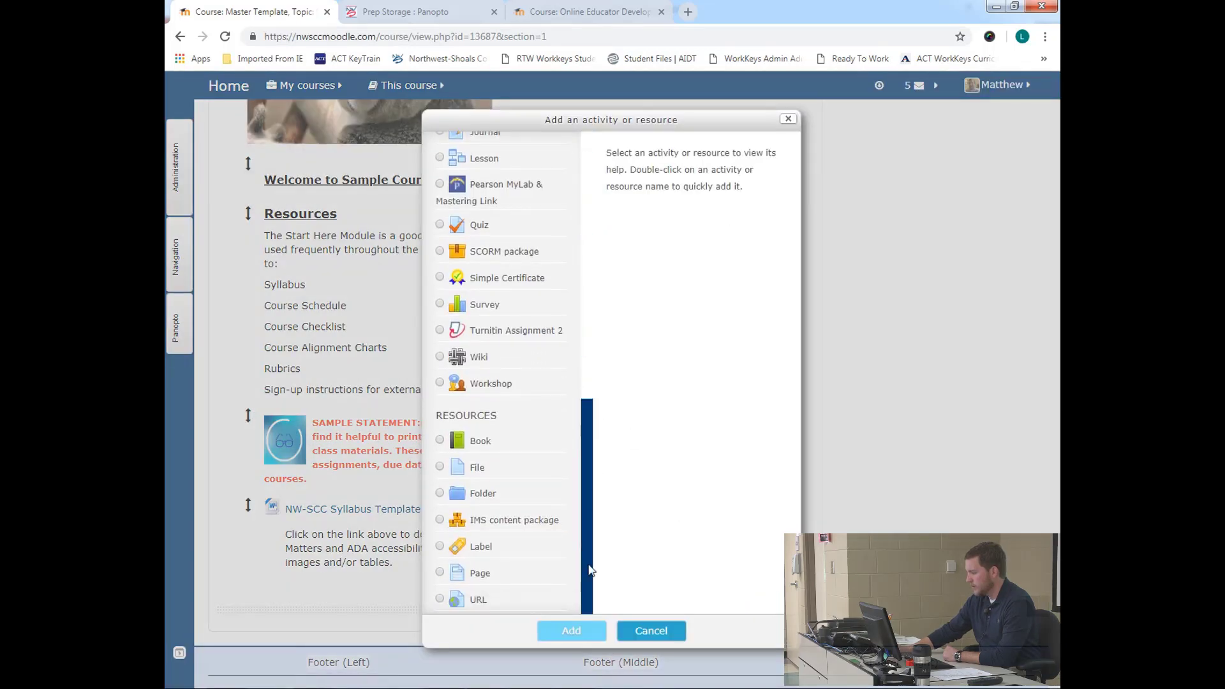
{"action": "left_click", "coordinate": [440, 546]}
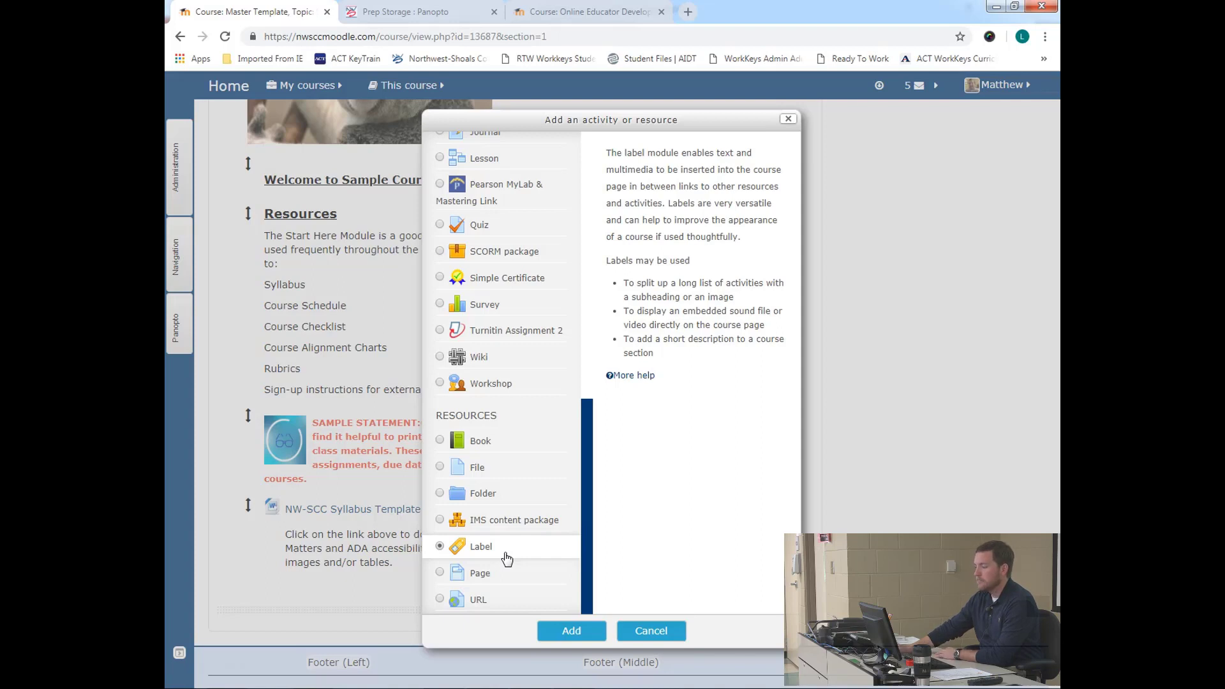
{"action": "left_click", "coordinate": [593, 632]}
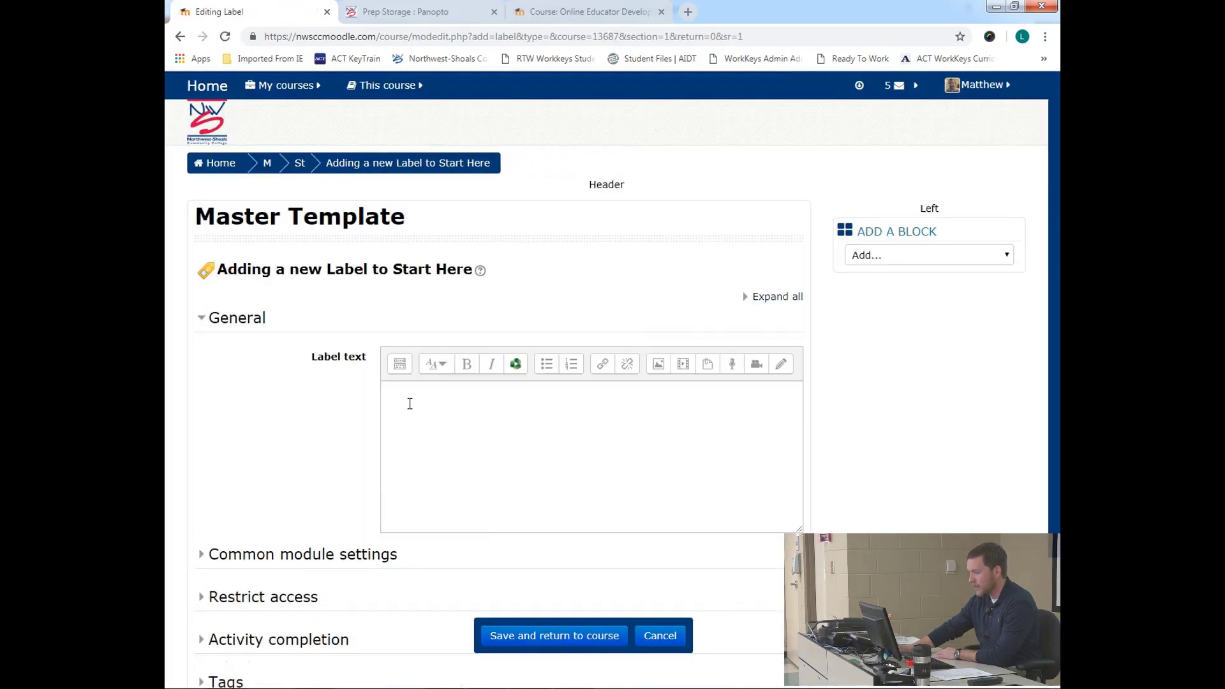
- Enter "Welcome Video" as the label text and link it to the copied Panopto video URL, set to open in a new window
{"action": "left_click", "coordinate": [410, 403]}
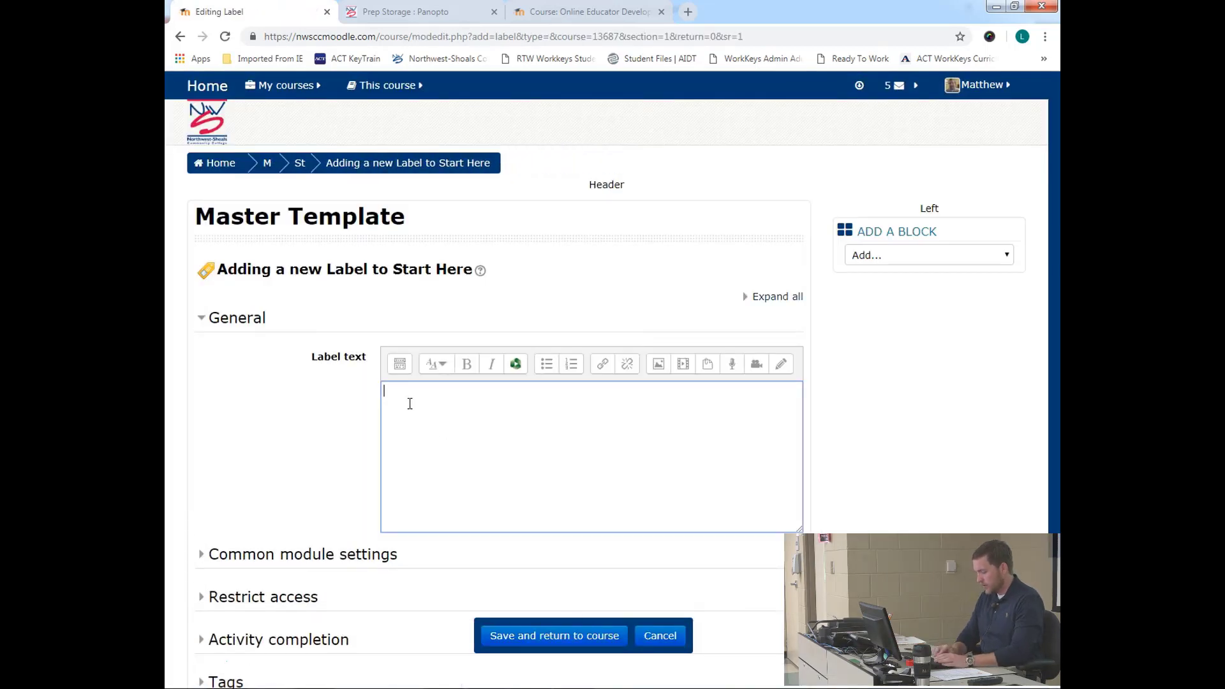
{"action": "type", "text": "Welcome Video"}
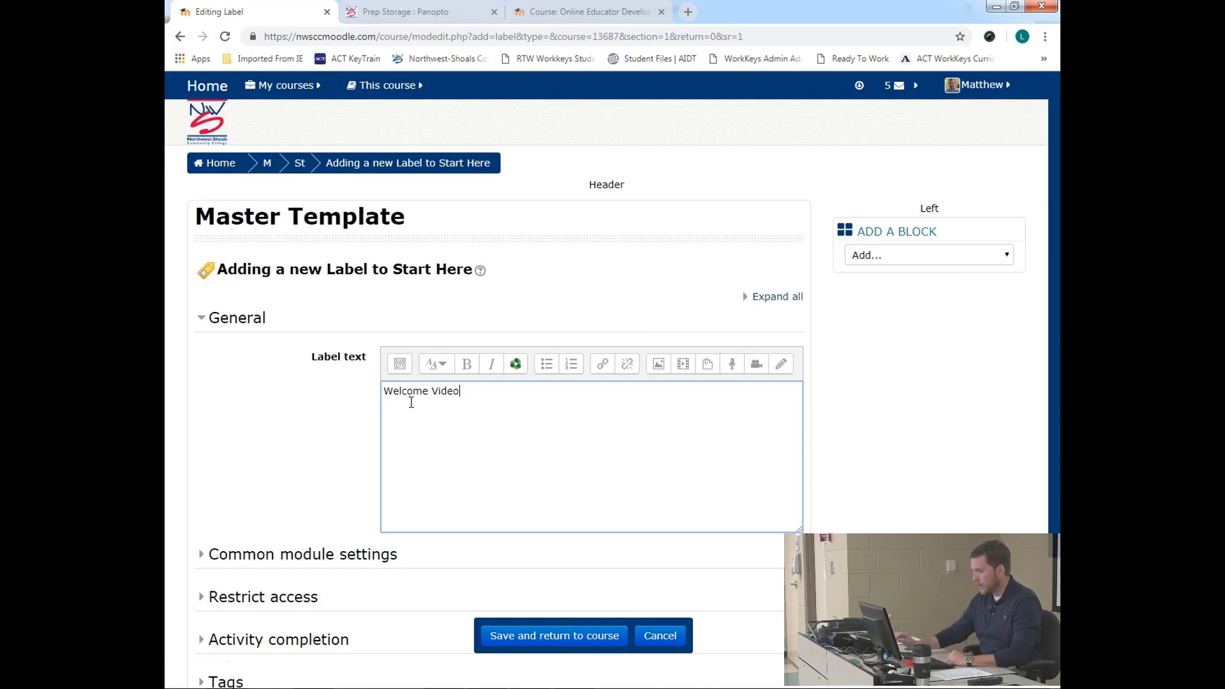
{"action": "left_click_drag", "start_coordinate": [463, 392], "coordinate": [402, 394]}
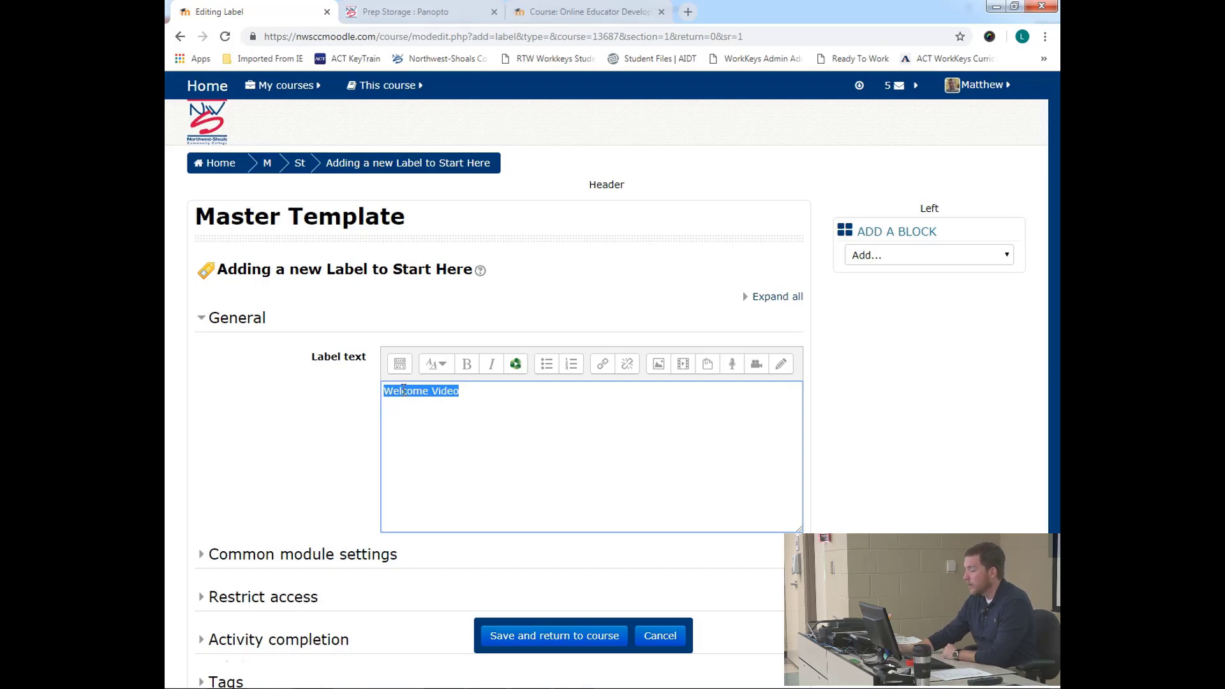
{"action": "left_click", "coordinate": [605, 369]}
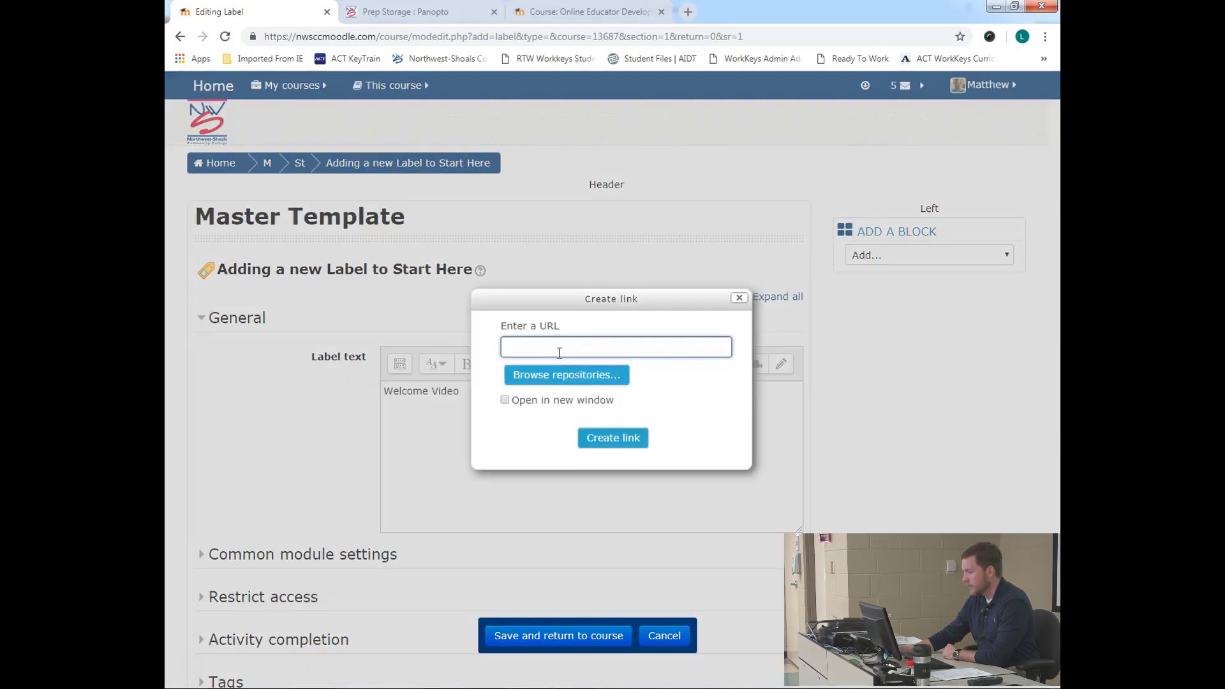
{"action": "key", "text": "ctrl+v"}
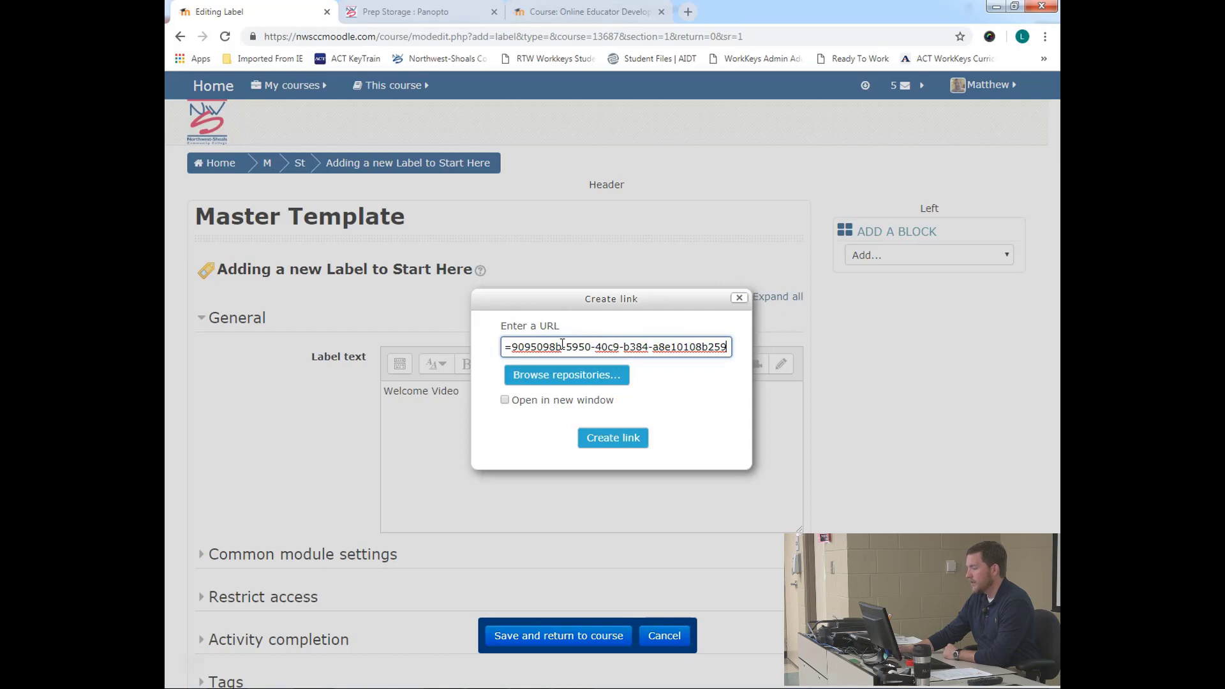
{"action": "left_click", "coordinate": [504, 400]}
{"action": "left_click", "coordinate": [504, 402]}
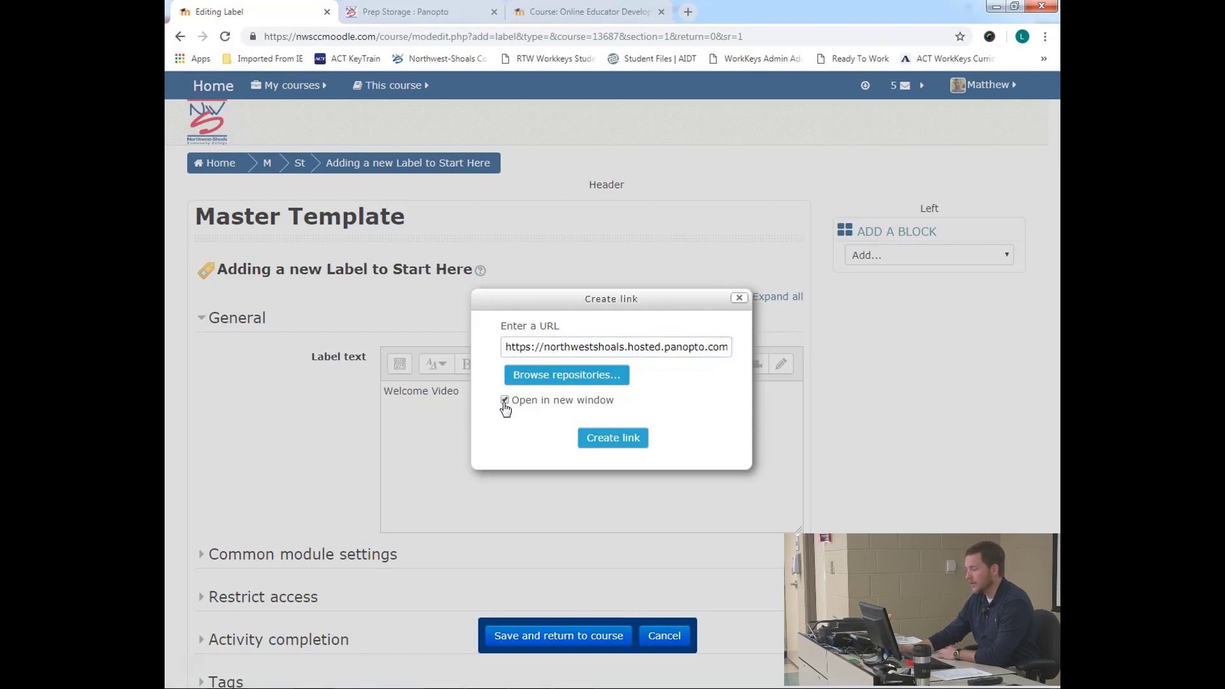
{"action": "left_click", "coordinate": [600, 439]}
- Add text around the link so the label reads "Please view the Welcome Video before moving on to anything else."
{"action": "left_click", "coordinate": [469, 475]}
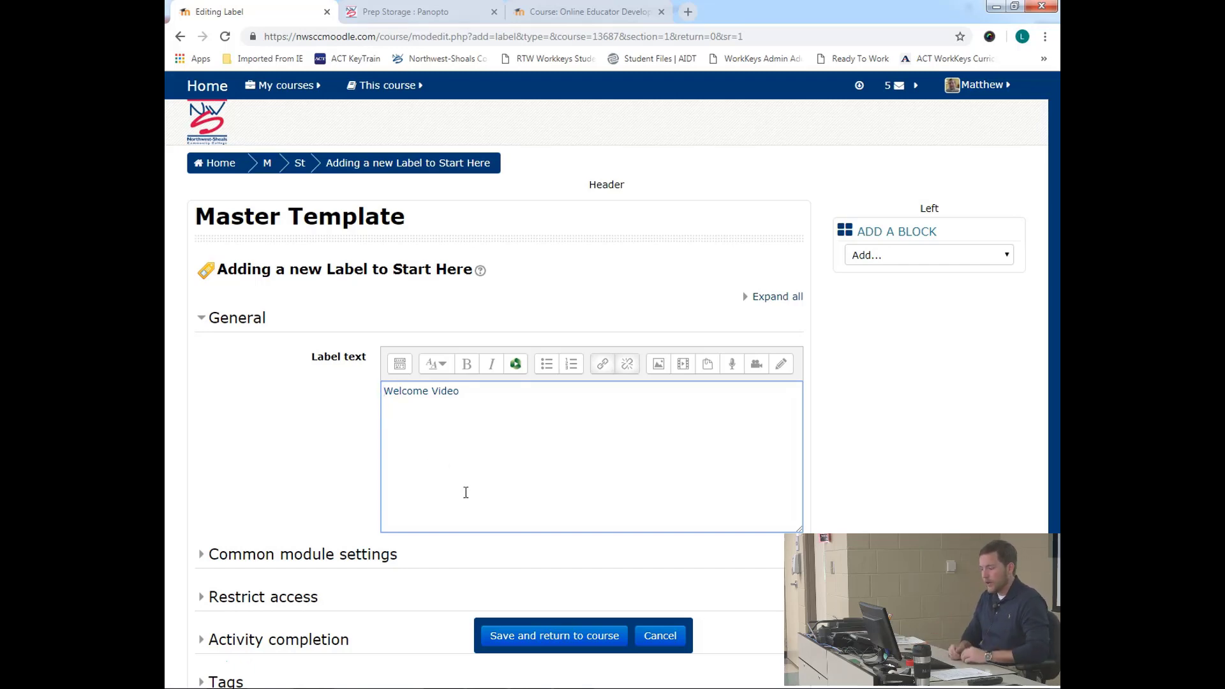
{"action": "type", "text": "Please vi"}
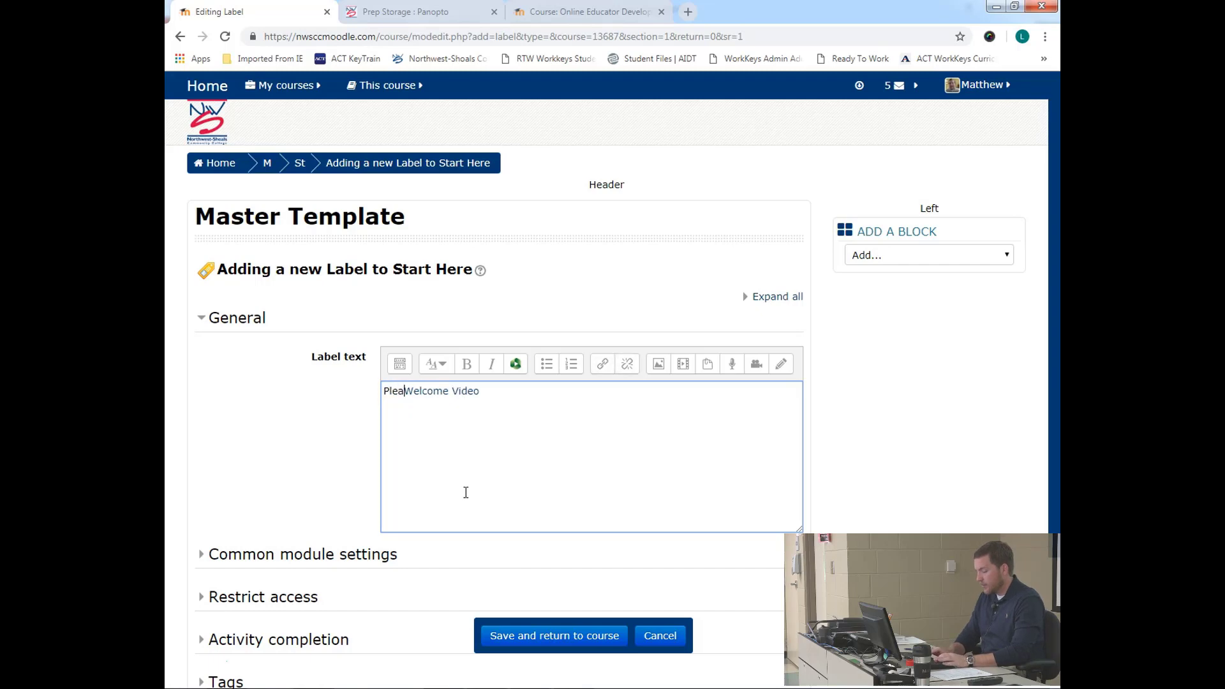
{"action": "type", "text": "ew the"}
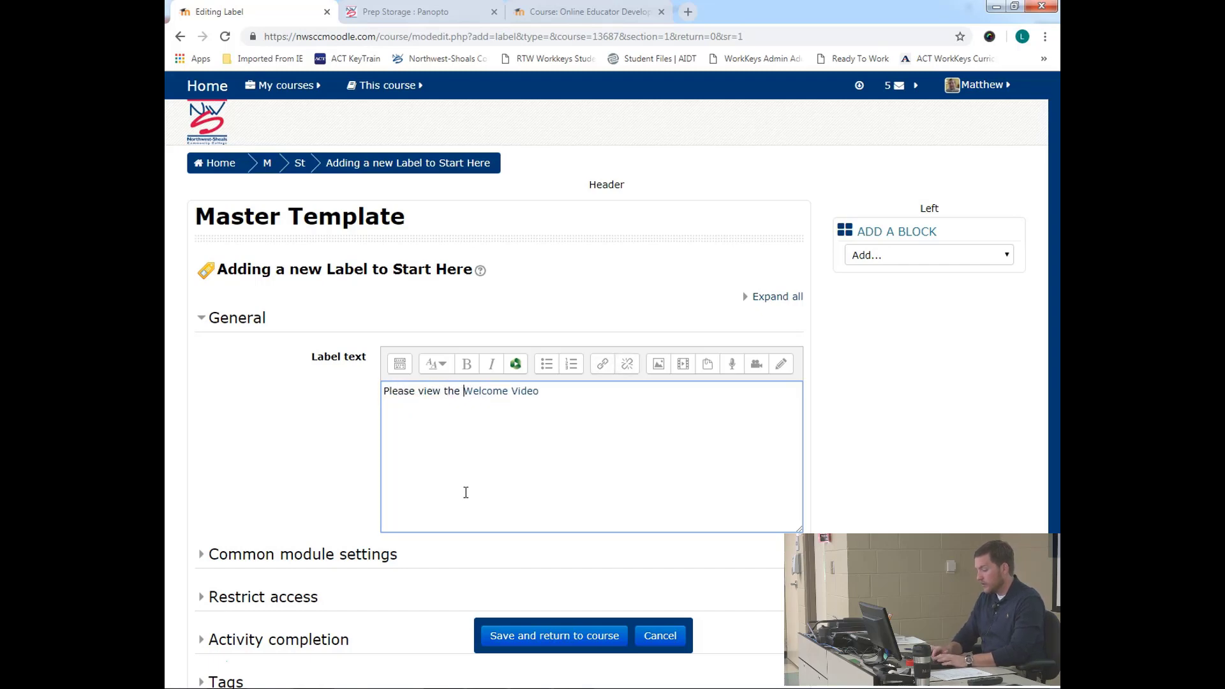
{"action": "key", "text": "End"}
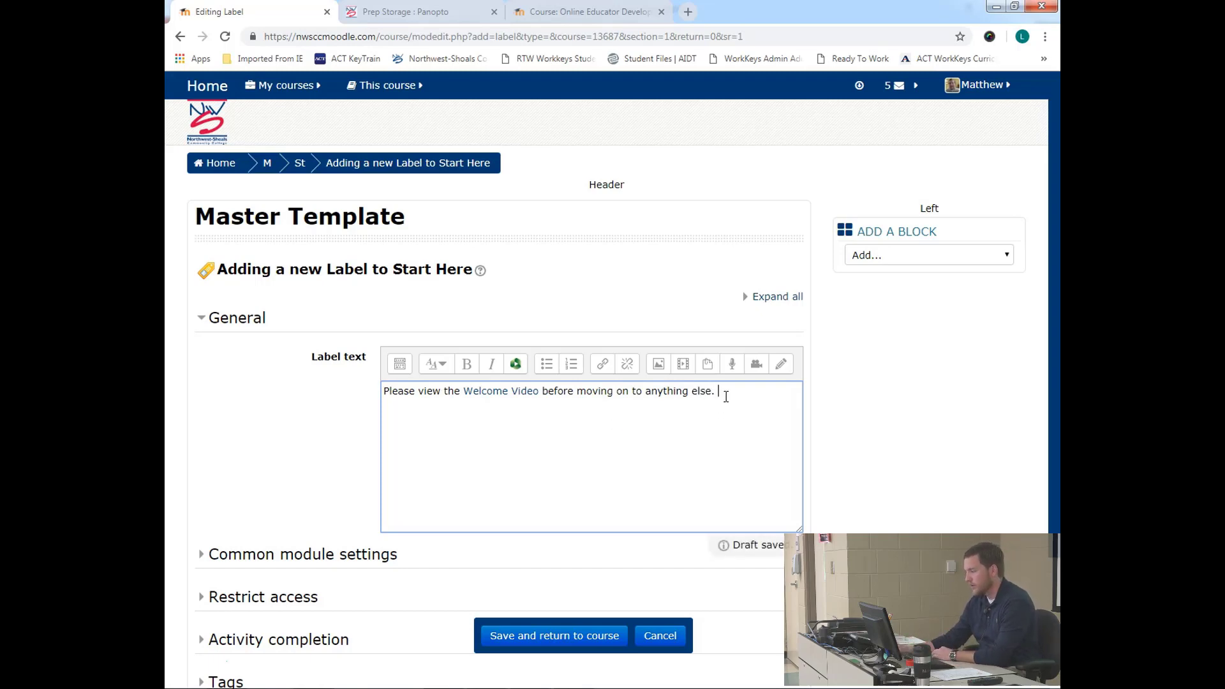
- Format the whole welcome video sentence as Heading (small) and save the label to the course
{"action": "left_click_drag", "start_coordinate": [721, 395], "coordinate": [311, 404]}
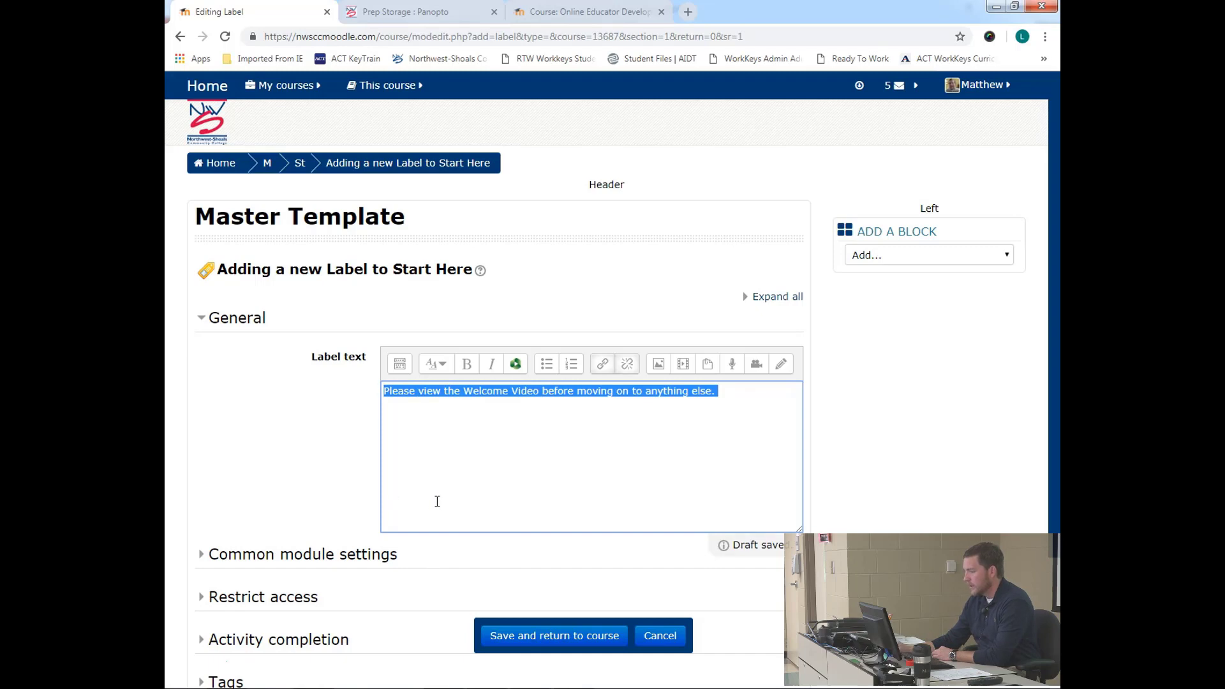
{"action": "left_click", "coordinate": [437, 365]}
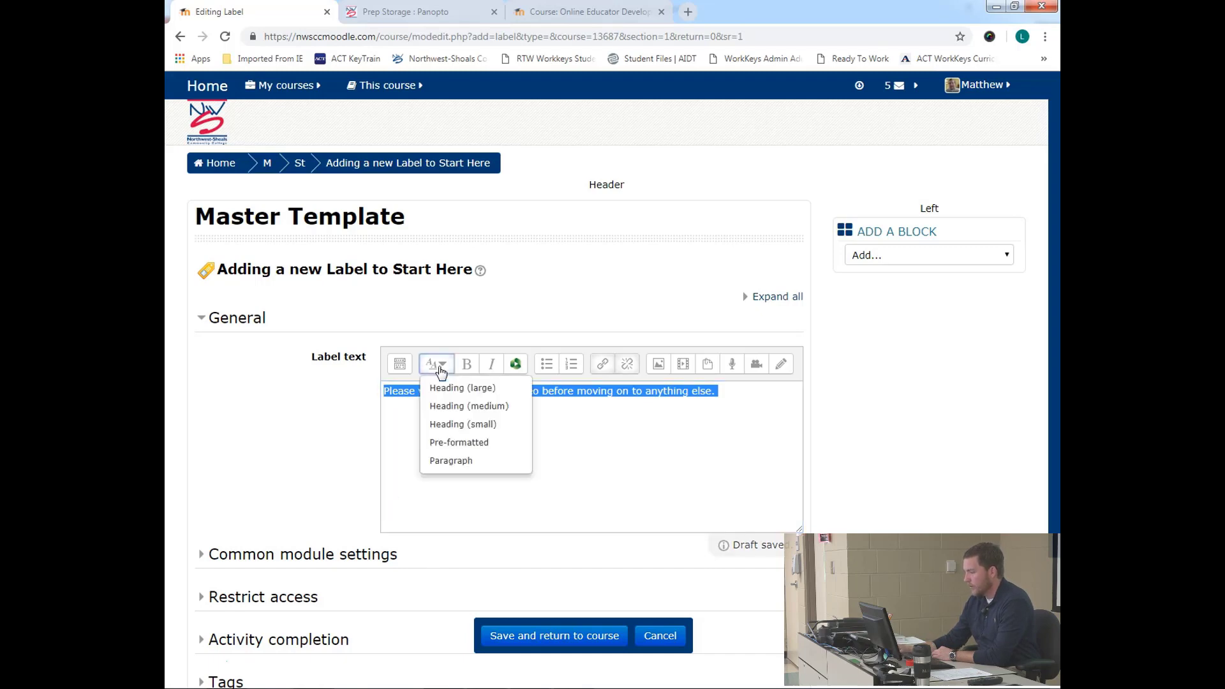
{"action": "left_click", "coordinate": [469, 424]}
{"action": "left_click", "coordinate": [470, 442]}
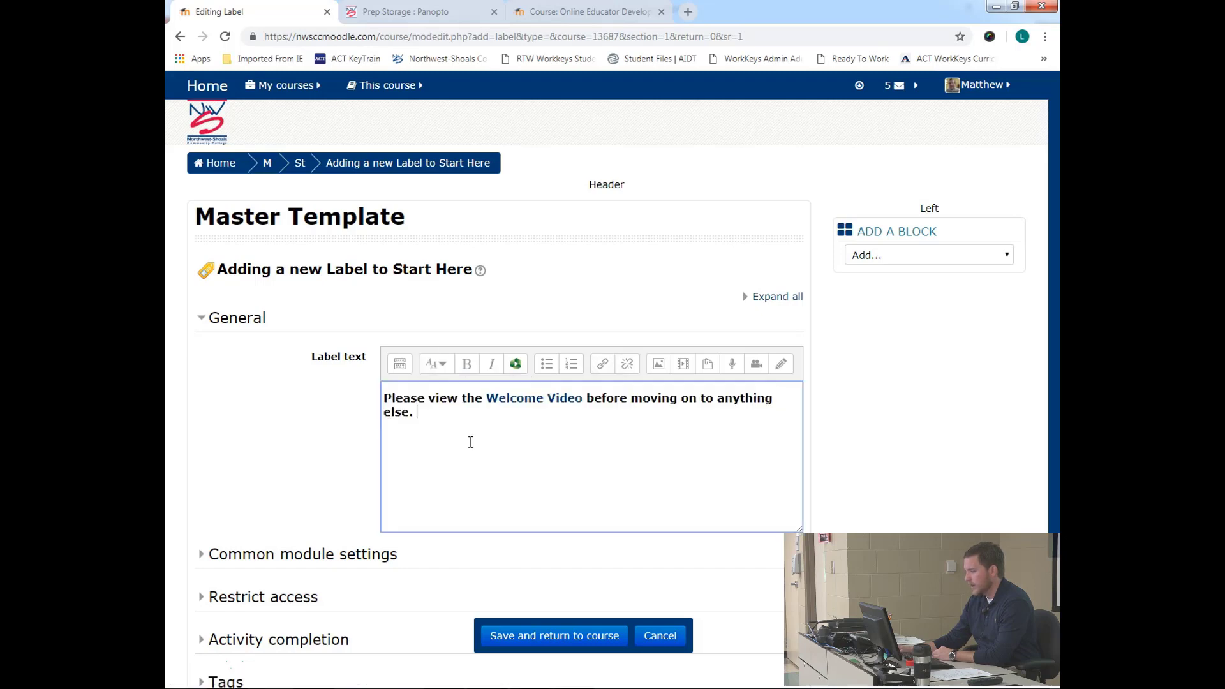
{"action": "left_click", "coordinate": [561, 643]}
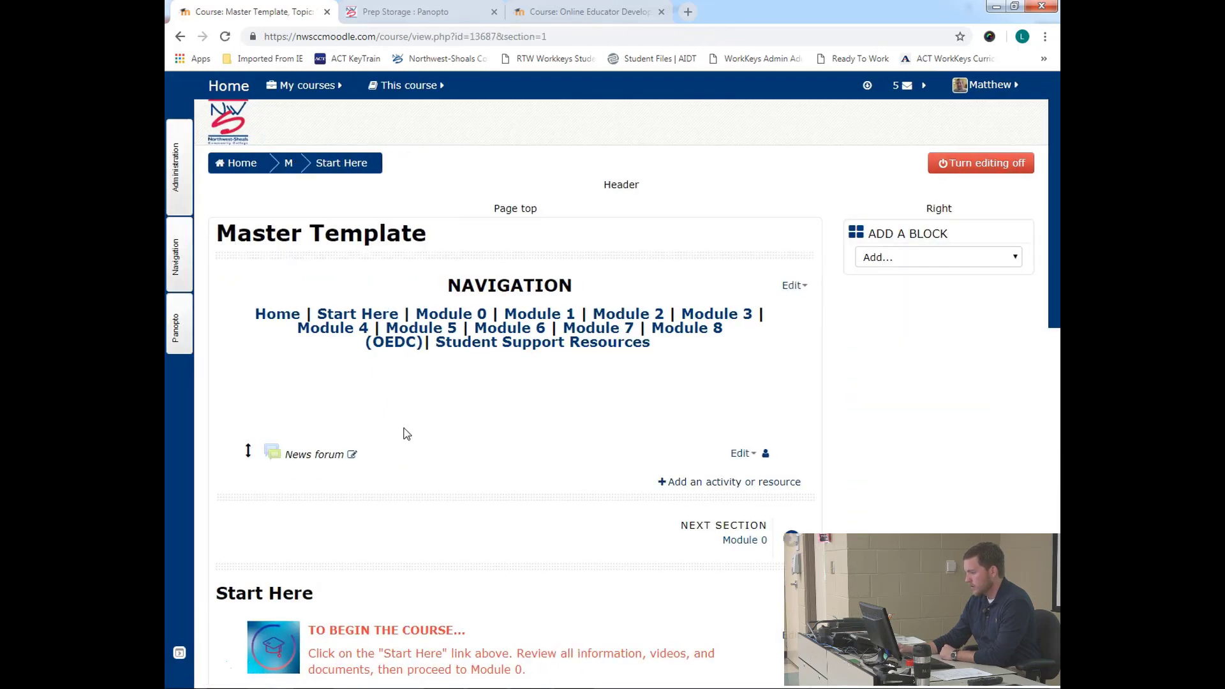
- Move the Welcome Video label directly below "Welcome to Sample Course!" in the Start Here topic and indent it one level
{"action": "scroll", "coordinate": [407, 428], "scroll_direction": "down", "scroll_amount": 7}
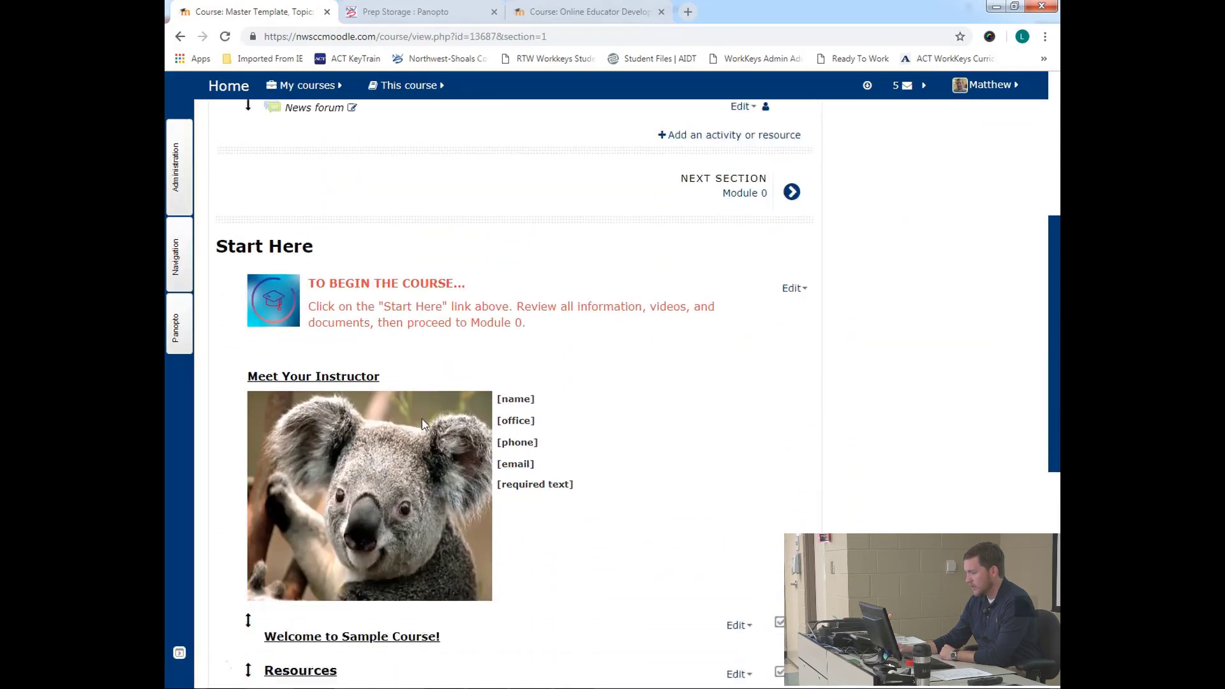
{"action": "scroll", "coordinate": [422, 419], "scroll_direction": "down", "scroll_amount": 5}
{"action": "scroll", "coordinate": [429, 416], "scroll_direction": "down", "scroll_amount": 3}
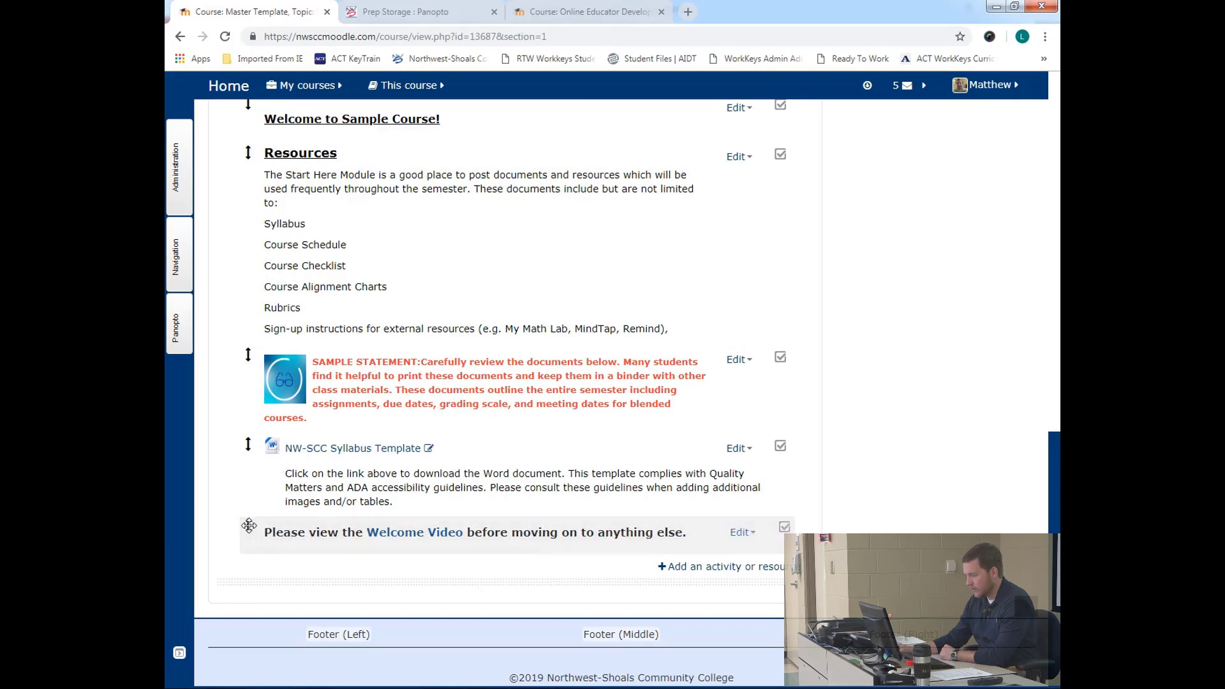
{"action": "left_click_drag", "start_coordinate": [249, 524], "coordinate": [256, 273]}
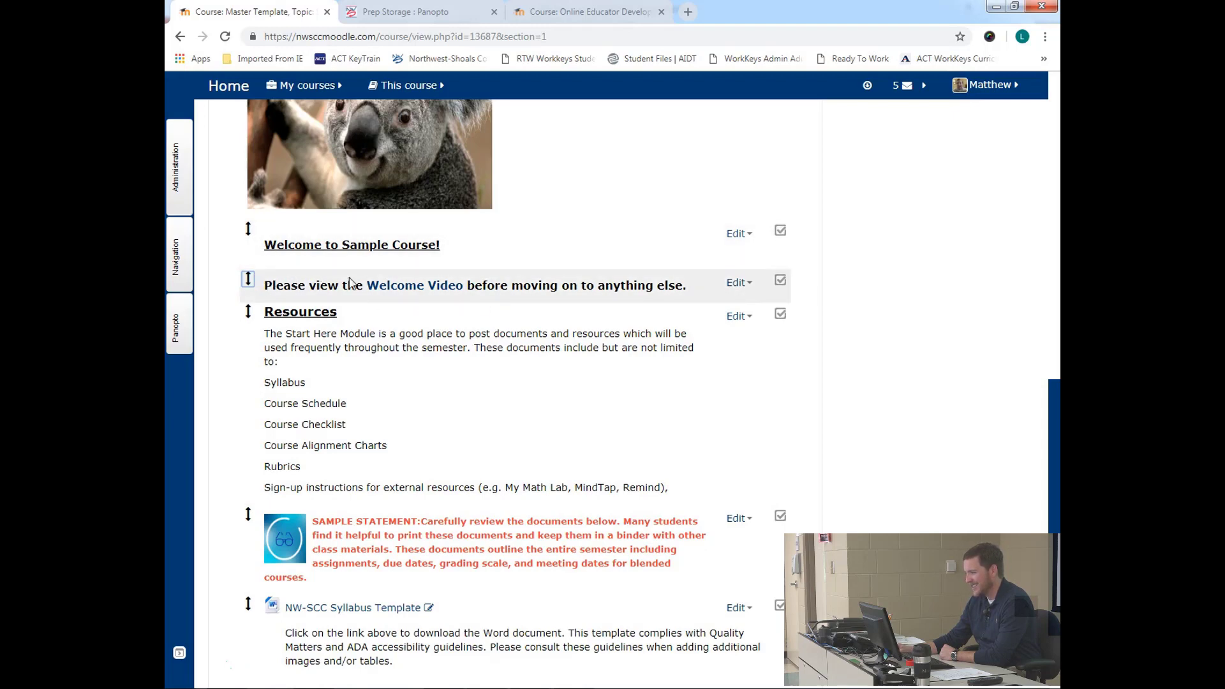
{"action": "left_click", "coordinate": [739, 291]}
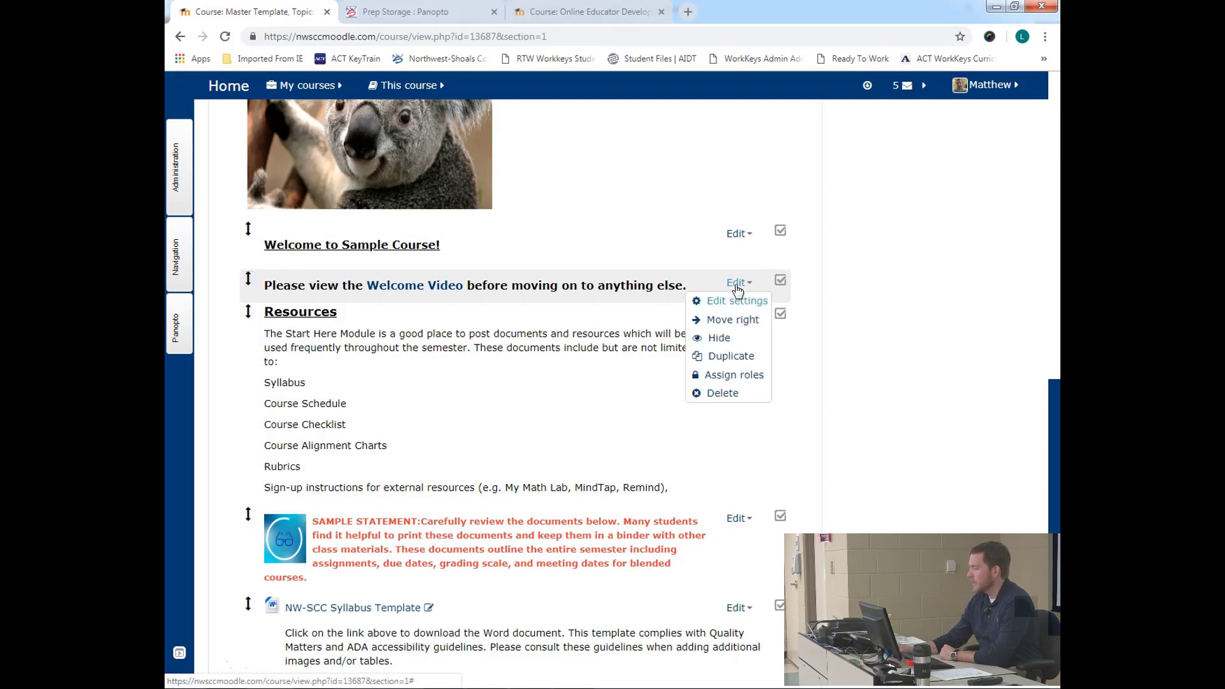
{"action": "left_click", "coordinate": [725, 324]}
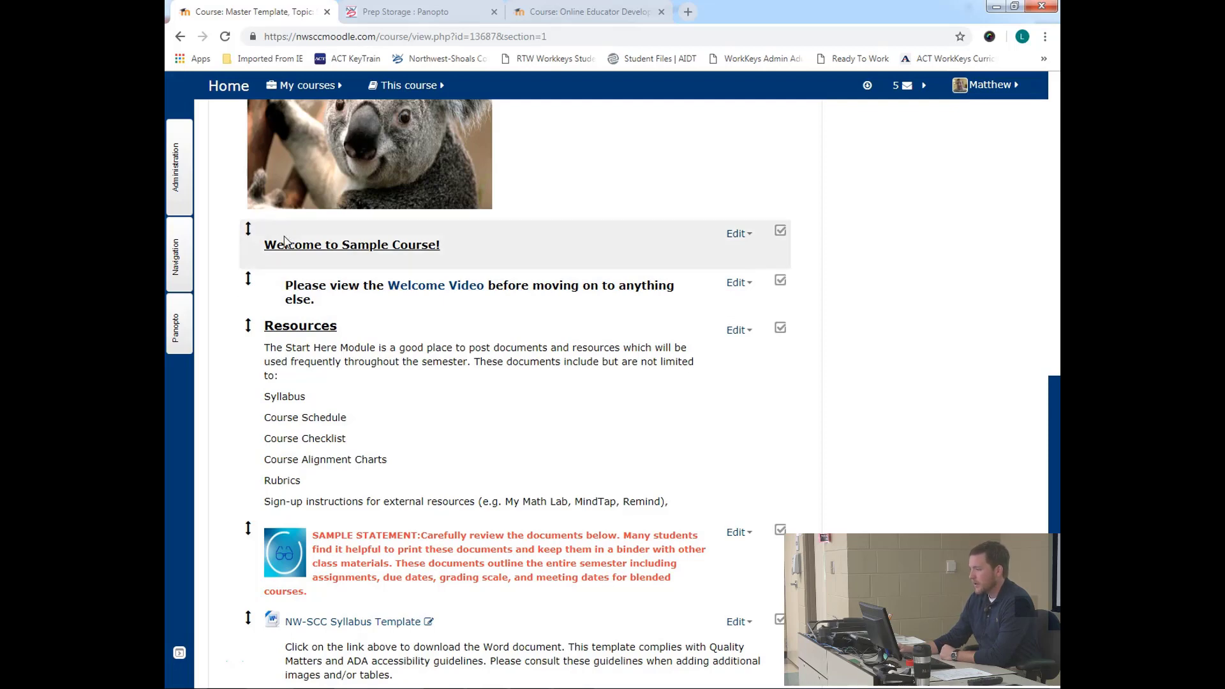
- Test the Welcome Video link, close the opened video page, and return to the Master Template course
{"action": "left_click", "coordinate": [433, 290]}
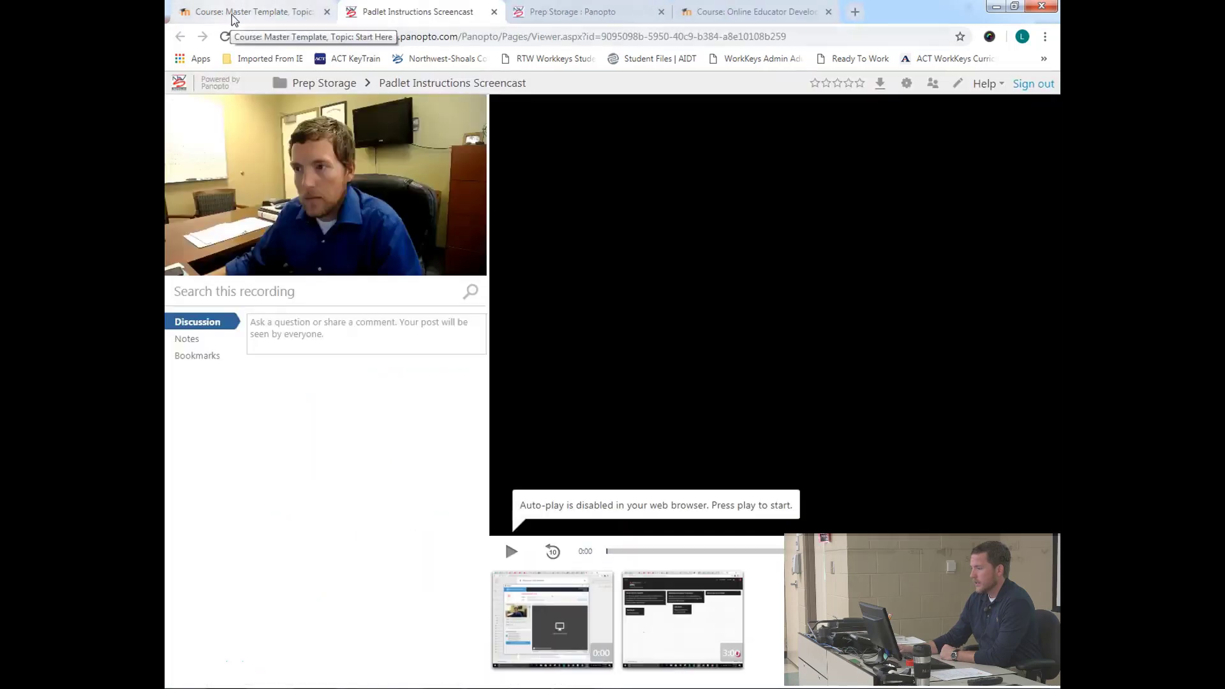
{"action": "left_click", "coordinate": [233, 20]}
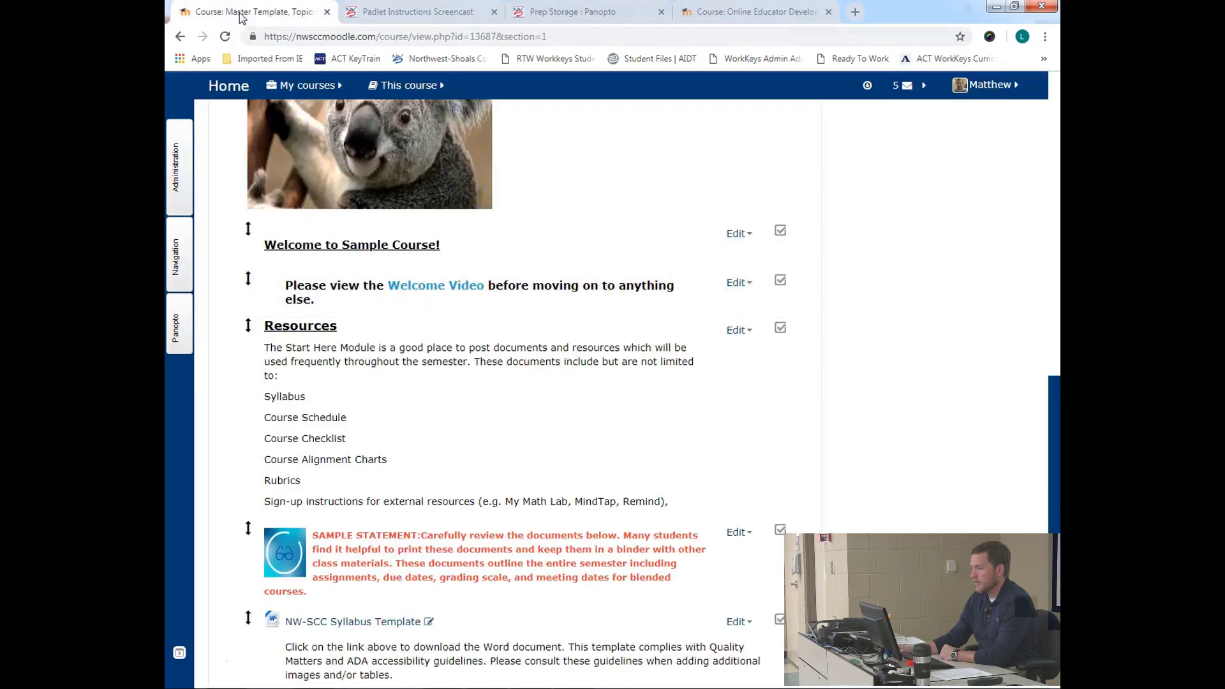
{"action": "left_click", "coordinate": [387, 20]}
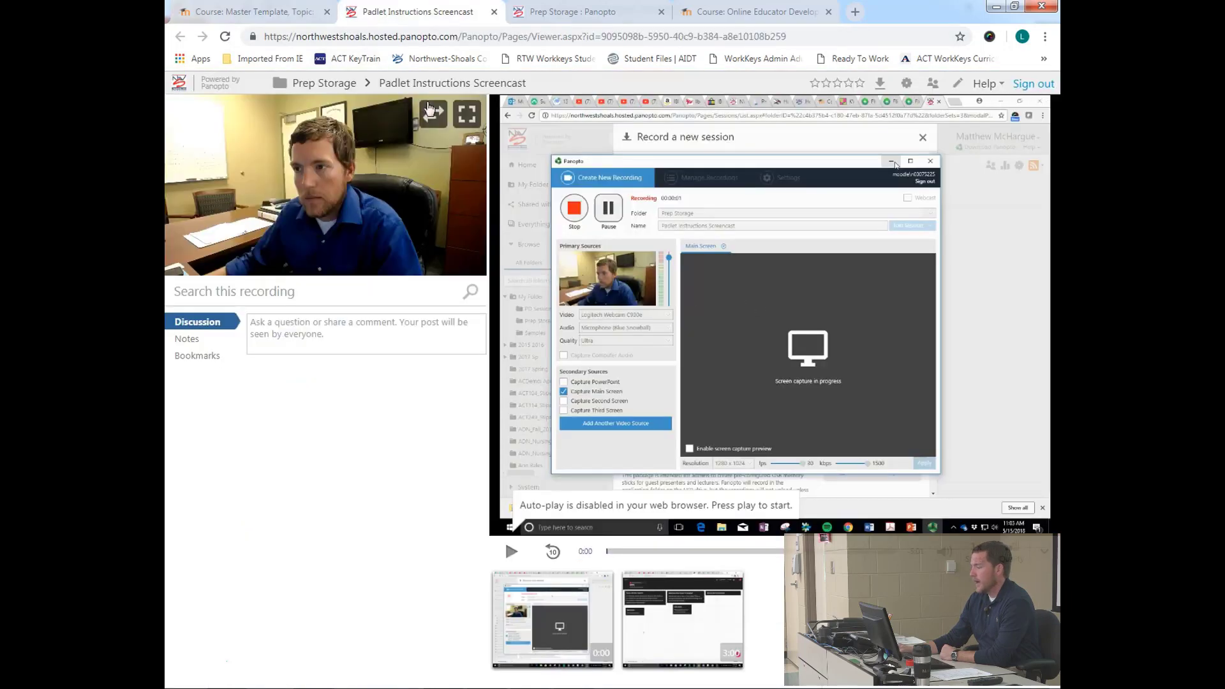
{"action": "left_click", "coordinate": [222, 18]}
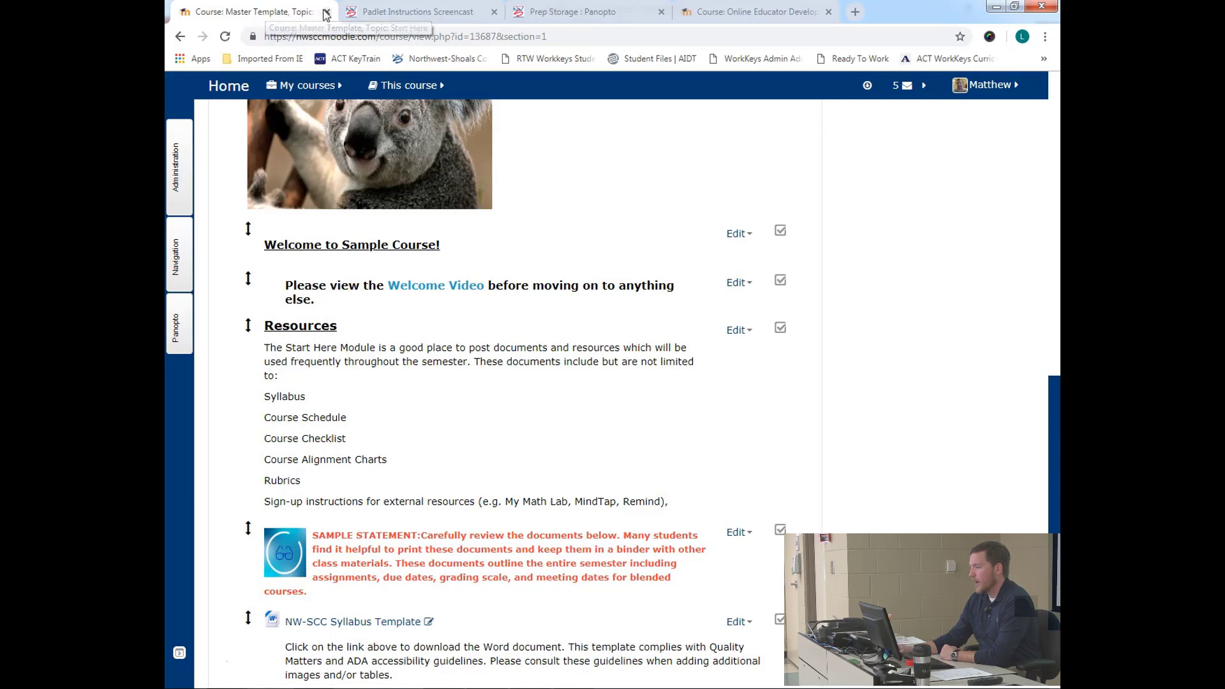
{"action": "left_click", "coordinate": [494, 12]}
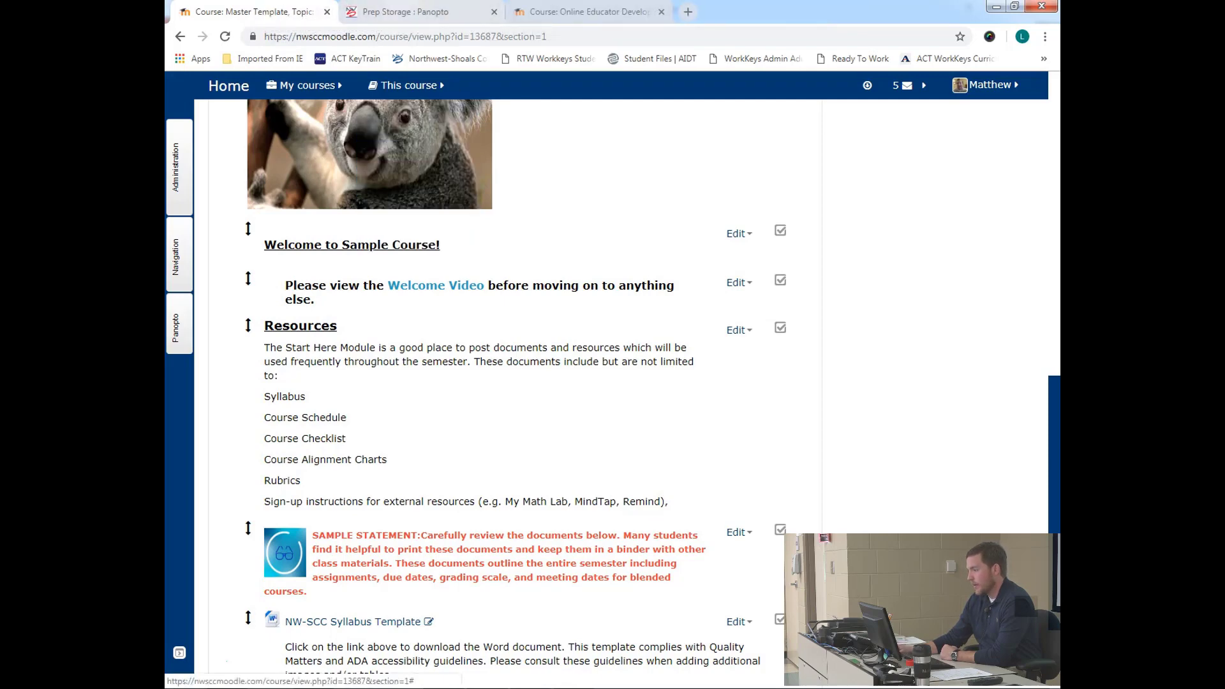
{"action": "left_click", "coordinate": [457, 9]}
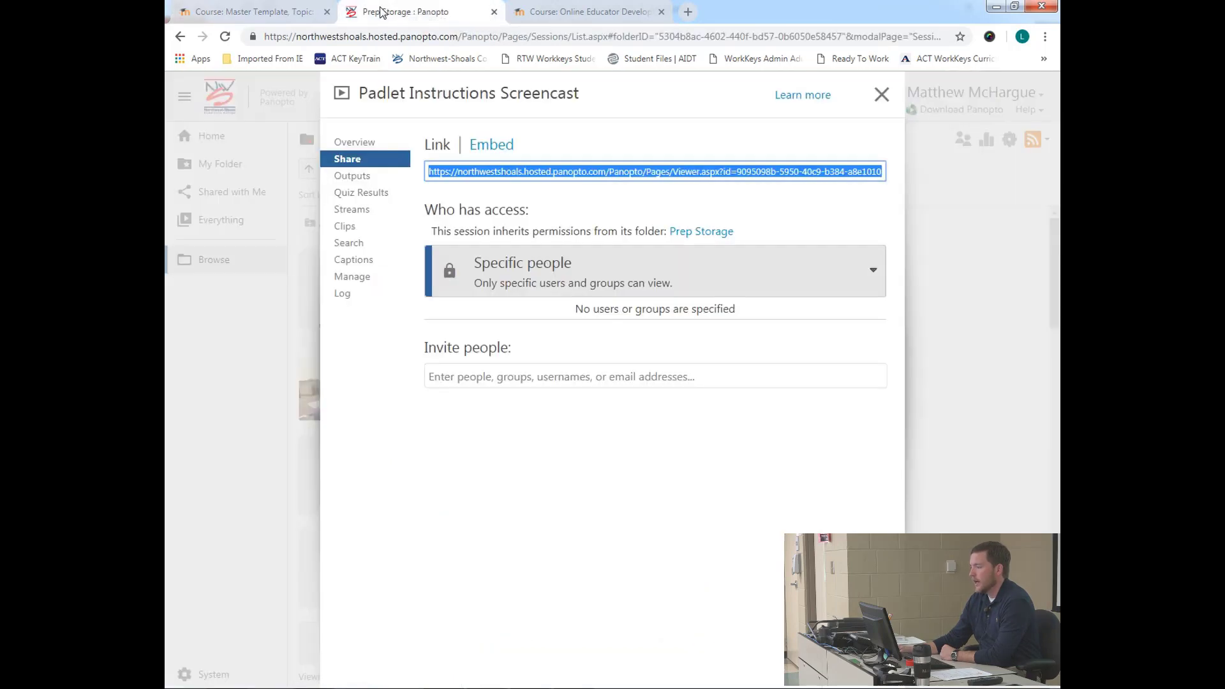
{"action": "left_click", "coordinate": [331, 11]}
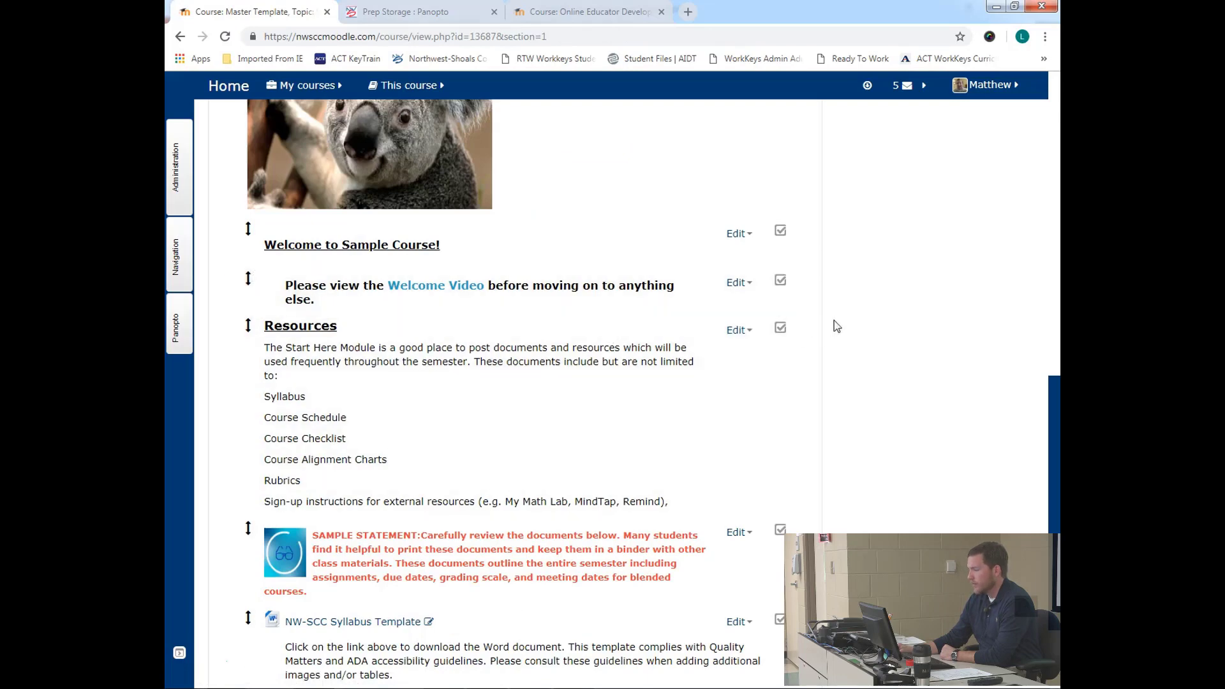
- Add another new Label resource to the Start Here topic
{"action": "scroll", "coordinate": [849, 319], "scroll_direction": "down", "scroll_amount": 3}
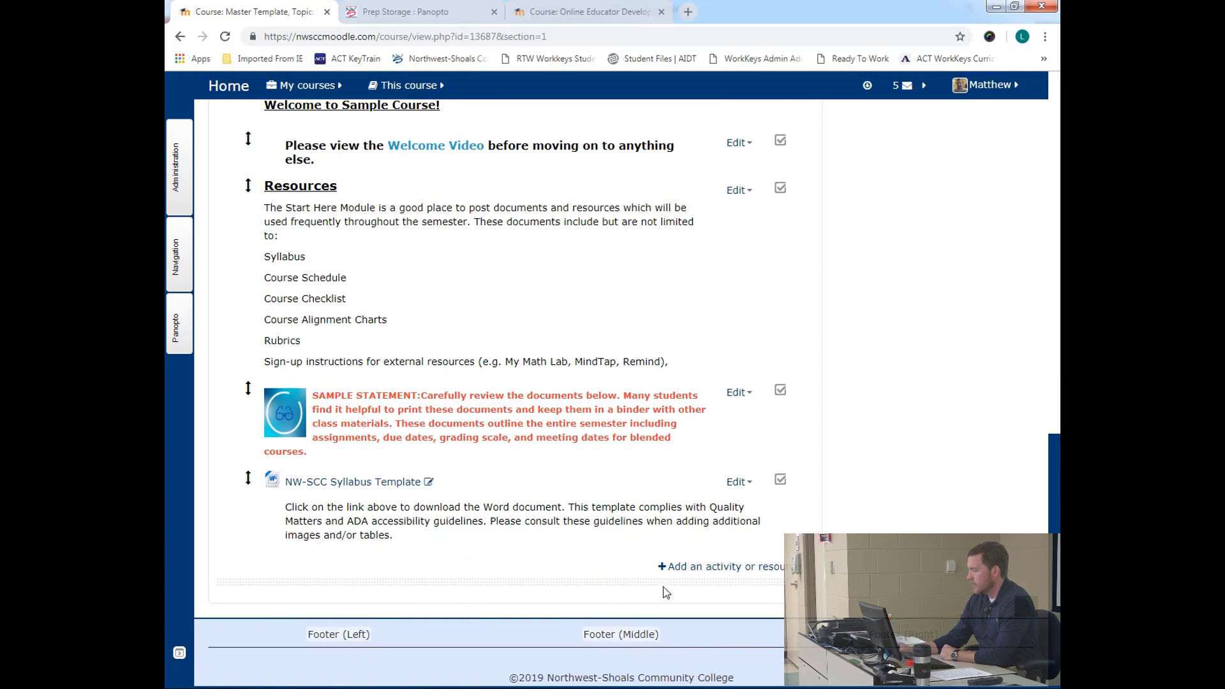
{"action": "left_click", "coordinate": [731, 574]}
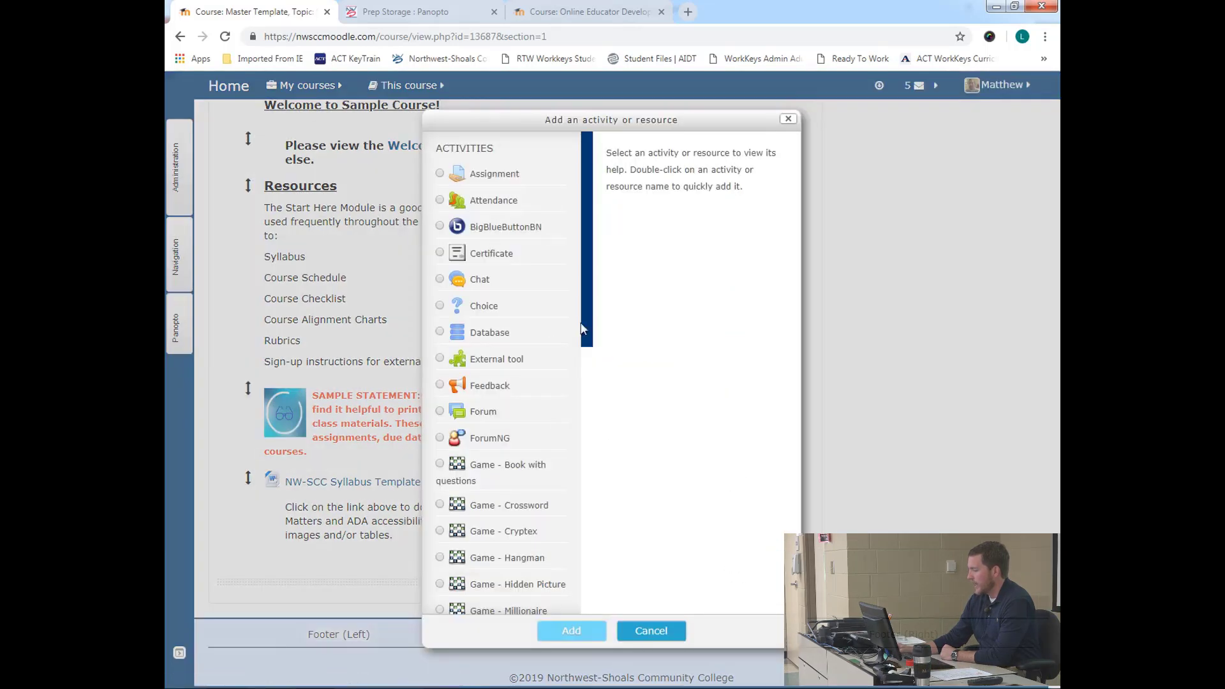
{"action": "left_click_drag", "start_coordinate": [584, 306], "coordinate": [598, 592]}
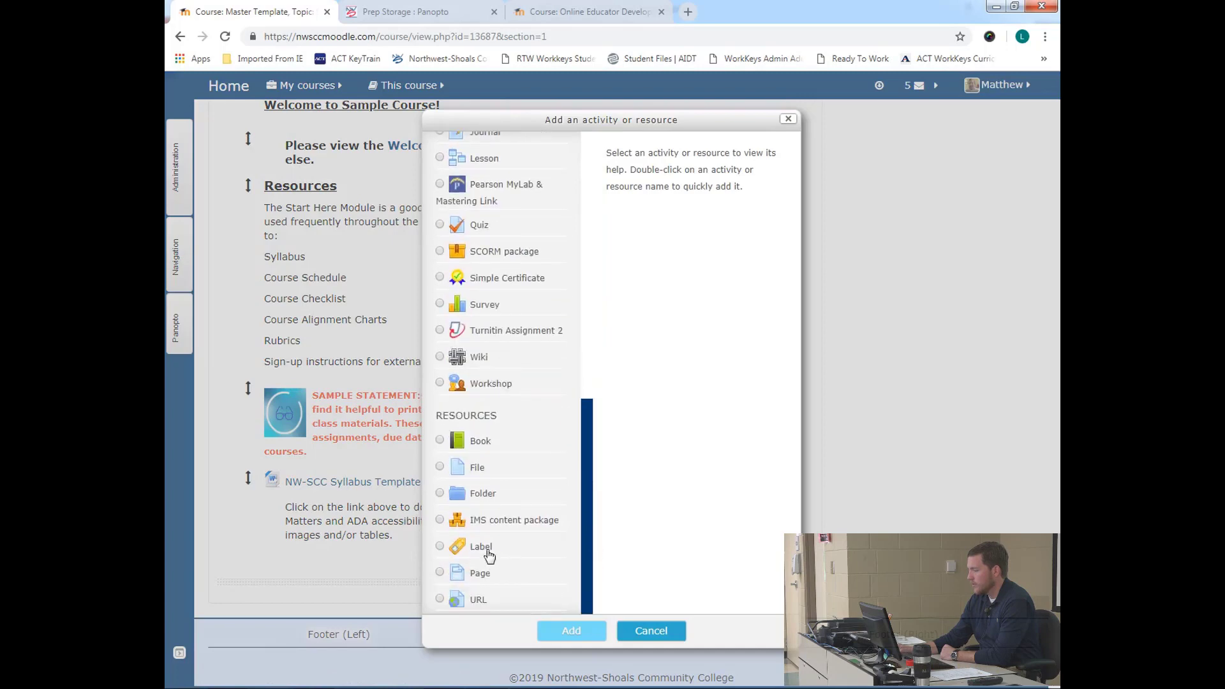
{"action": "left_click", "coordinate": [441, 546]}
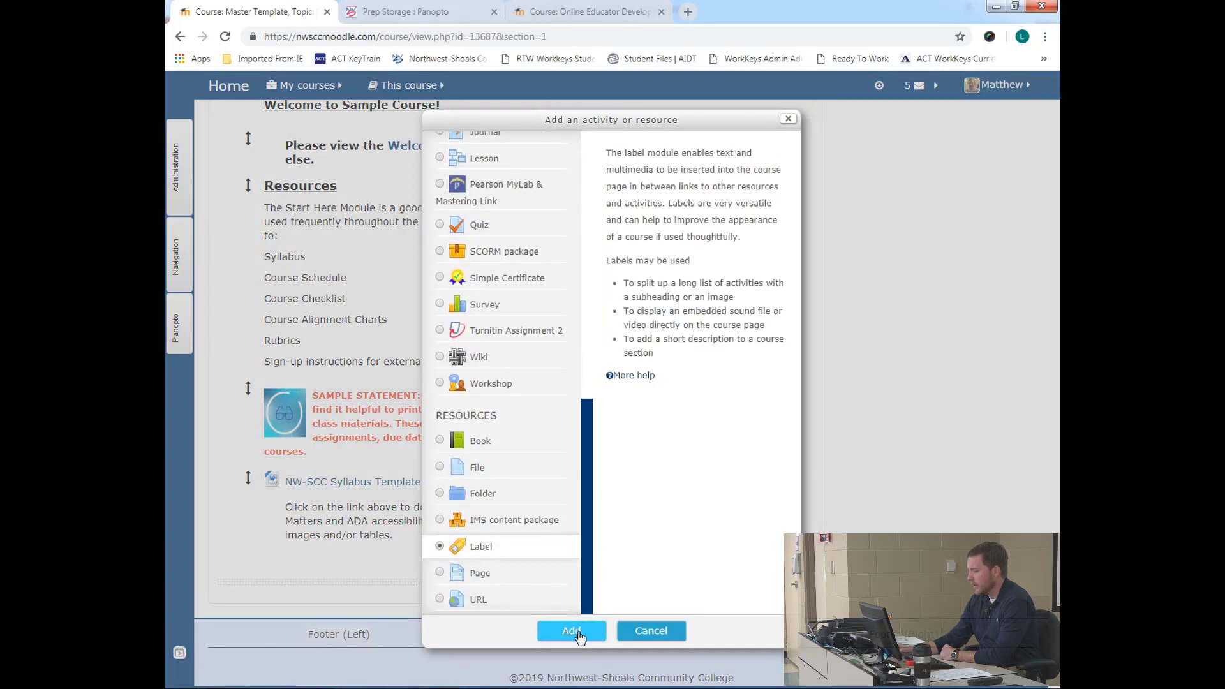
{"action": "left_click", "coordinate": [577, 630]}
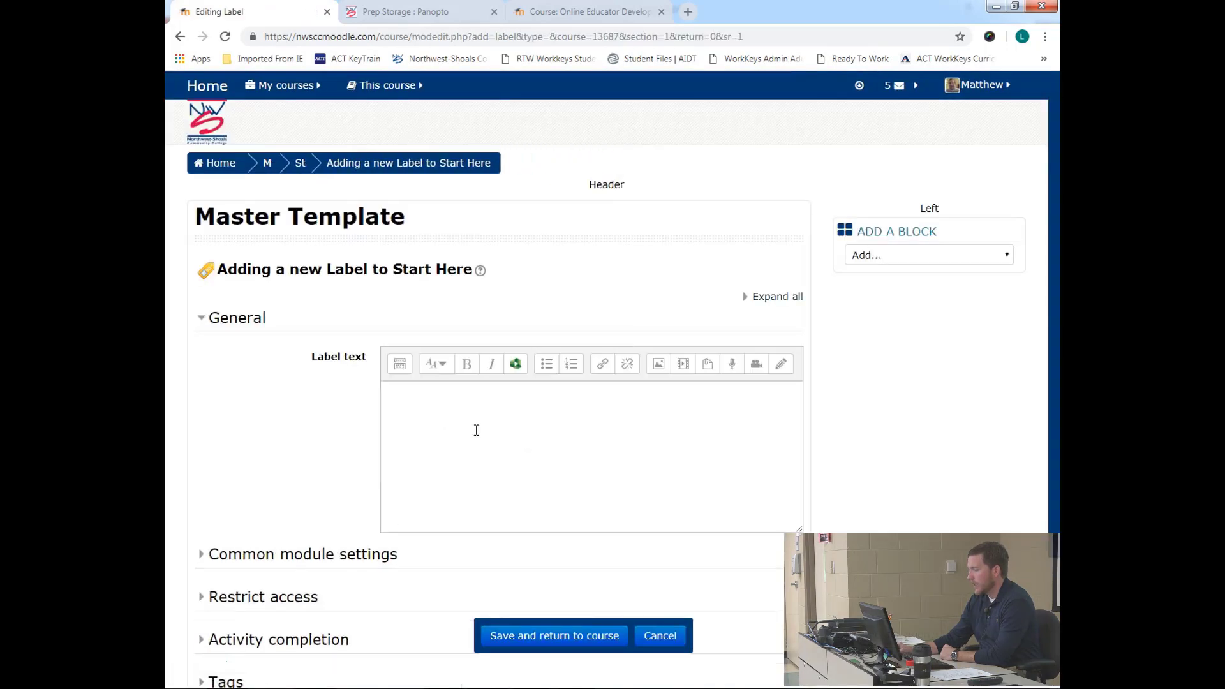
- Copy the Panopto embed code of the Padlet Instructions Screencast video and return to the new label's form
{"action": "left_click", "coordinate": [421, 11]}
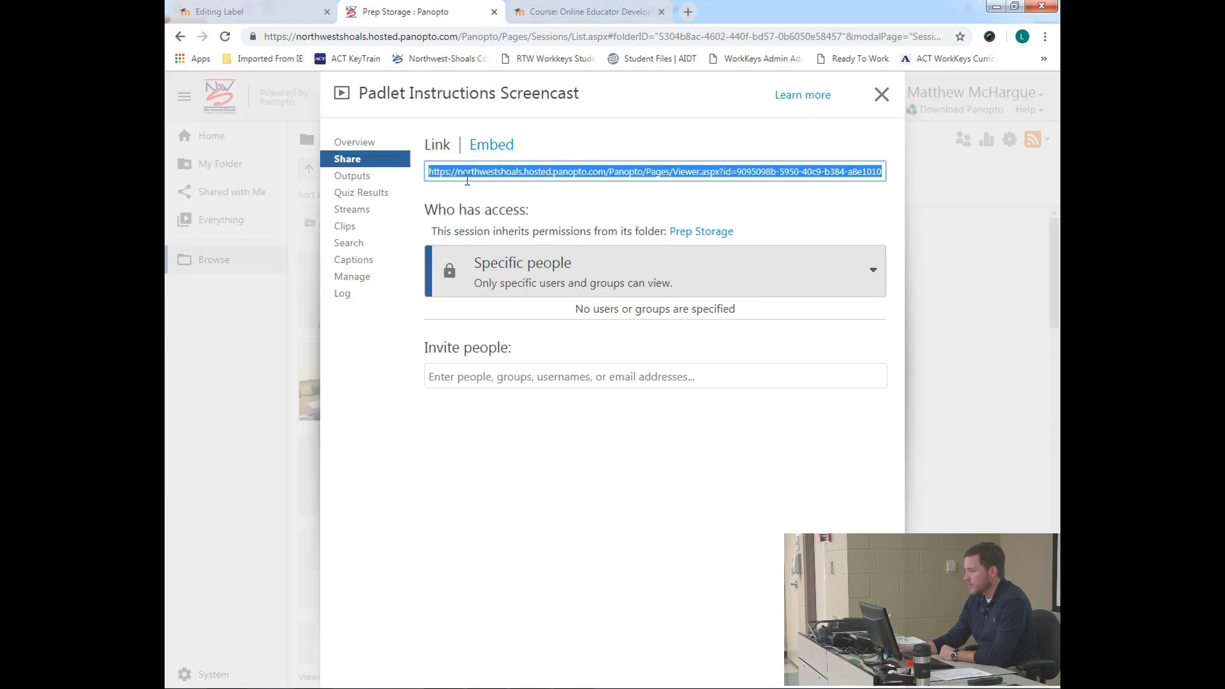
{"action": "left_click", "coordinate": [486, 155]}
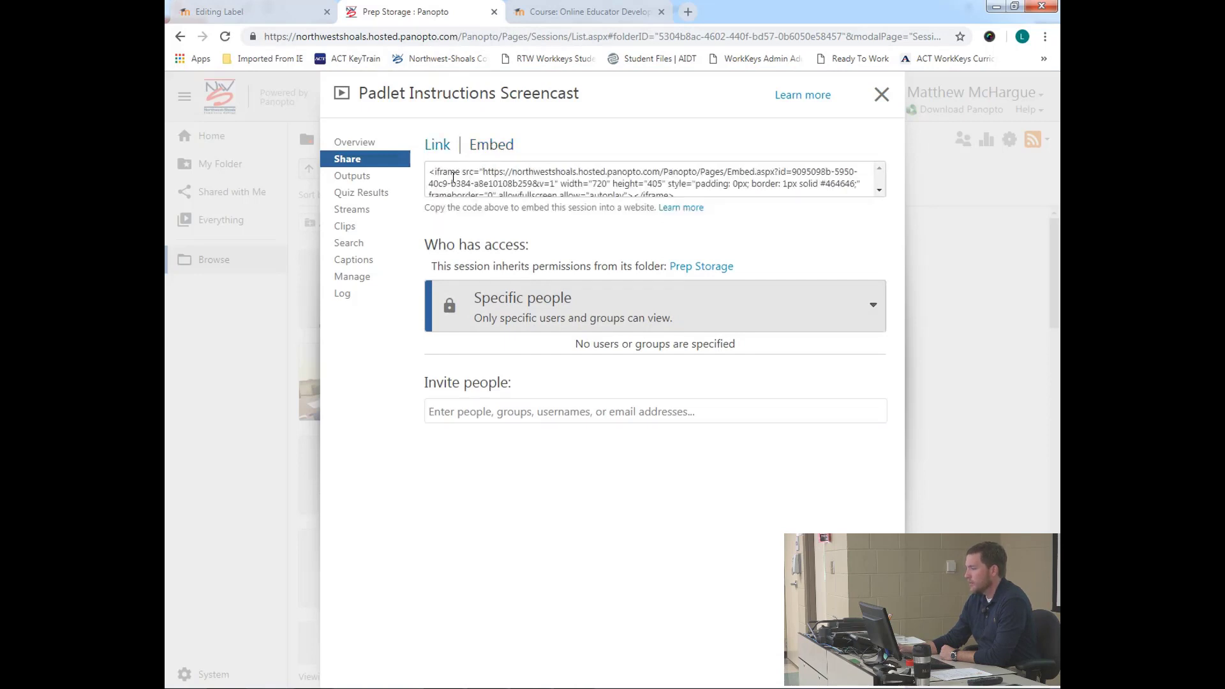
{"action": "left_click", "coordinate": [587, 180]}
{"action": "key", "text": "ctrl+c"}
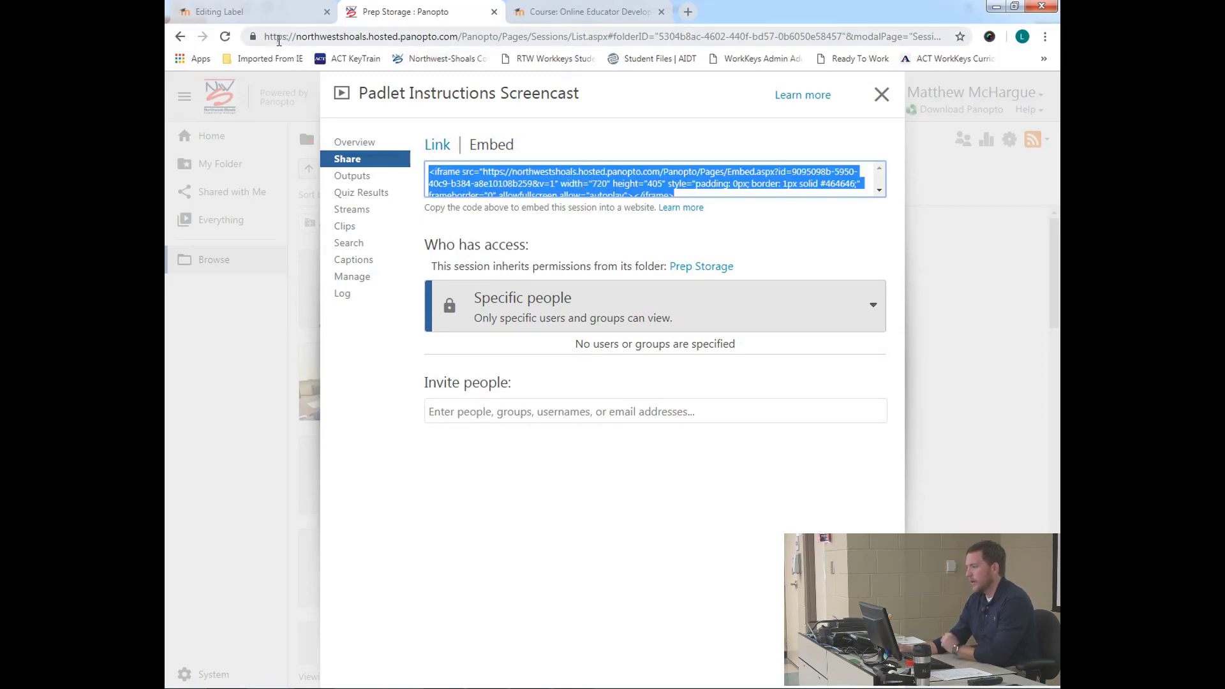
{"action": "left_click", "coordinate": [255, 13]}
{"action": "mouse_move", "coordinate": [281, 85]}
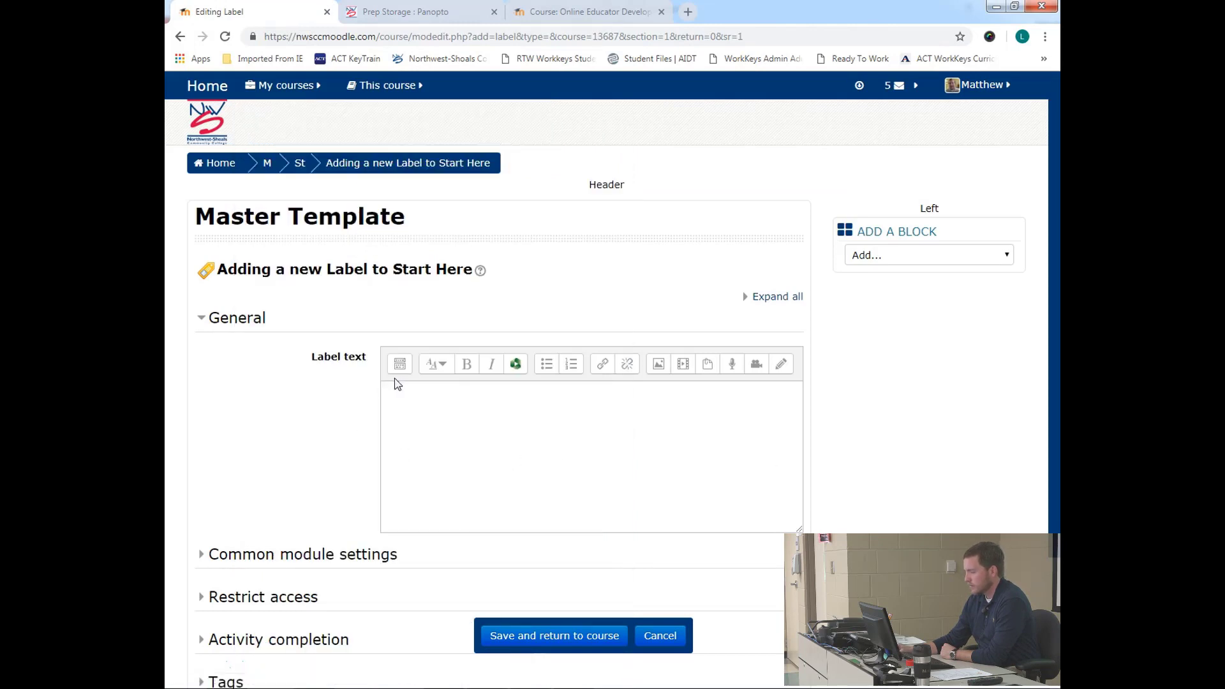
{"action": "left_click", "coordinate": [421, 399]}
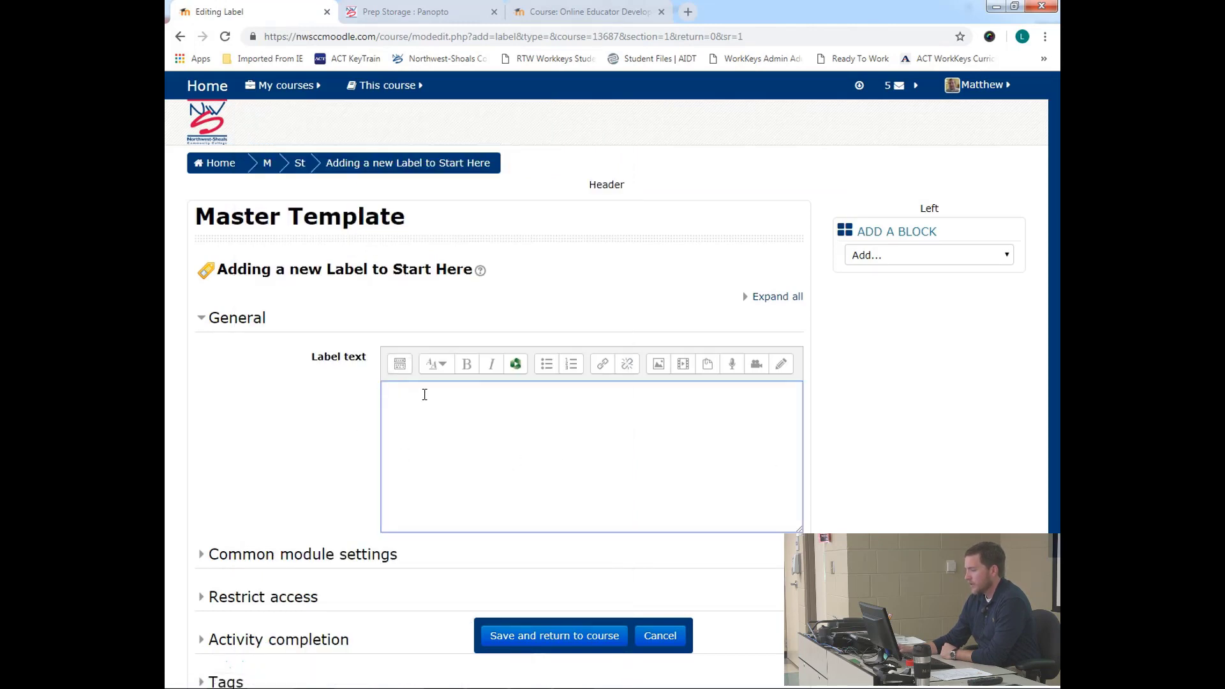
{"action": "type", "text": "Welcome Vi"}
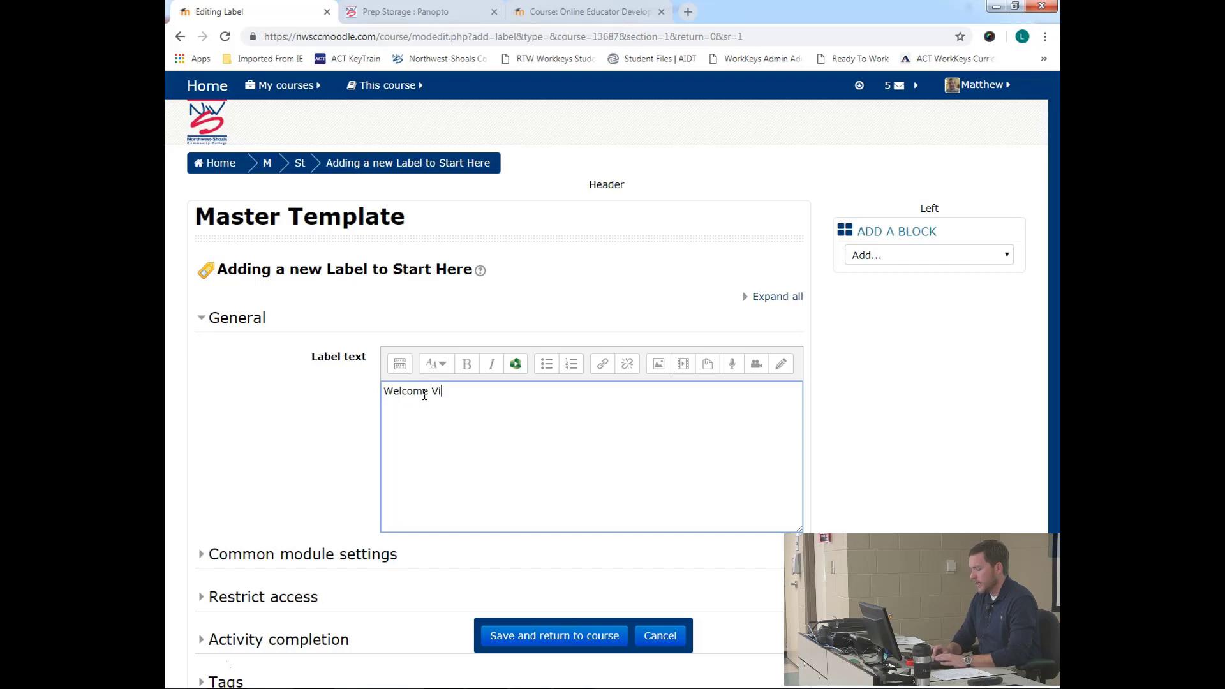
{"action": "type", "text": "deio"}
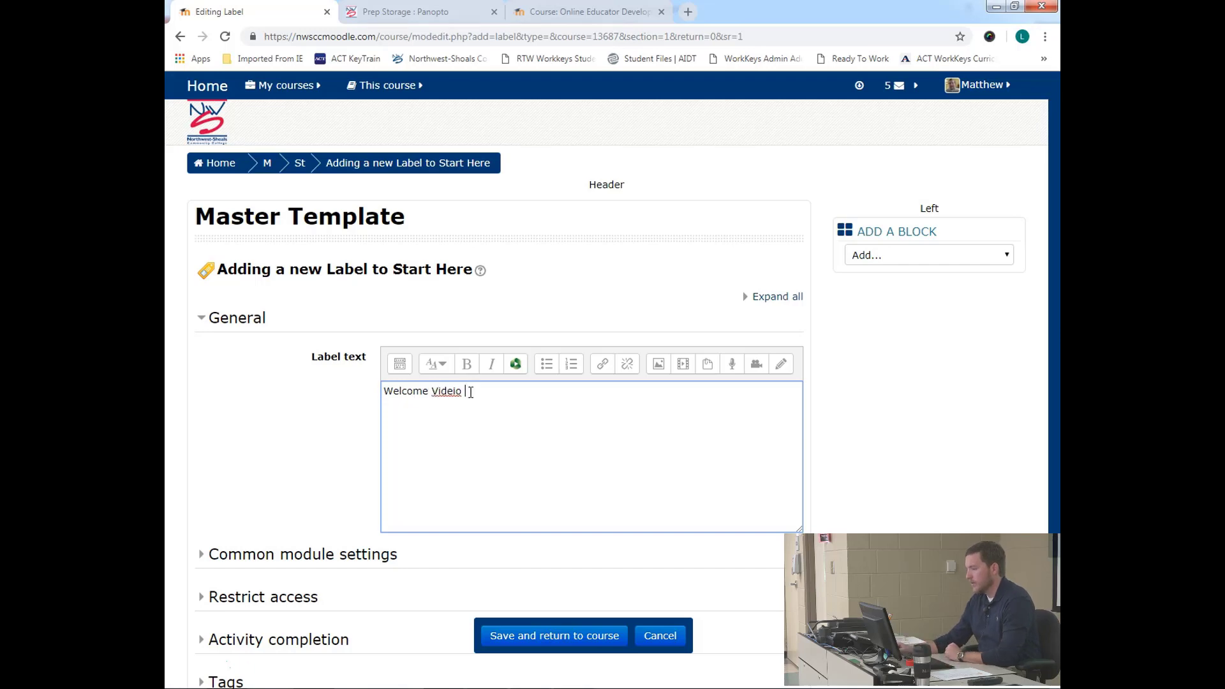
{"action": "key", "text": "ctrl+a"}
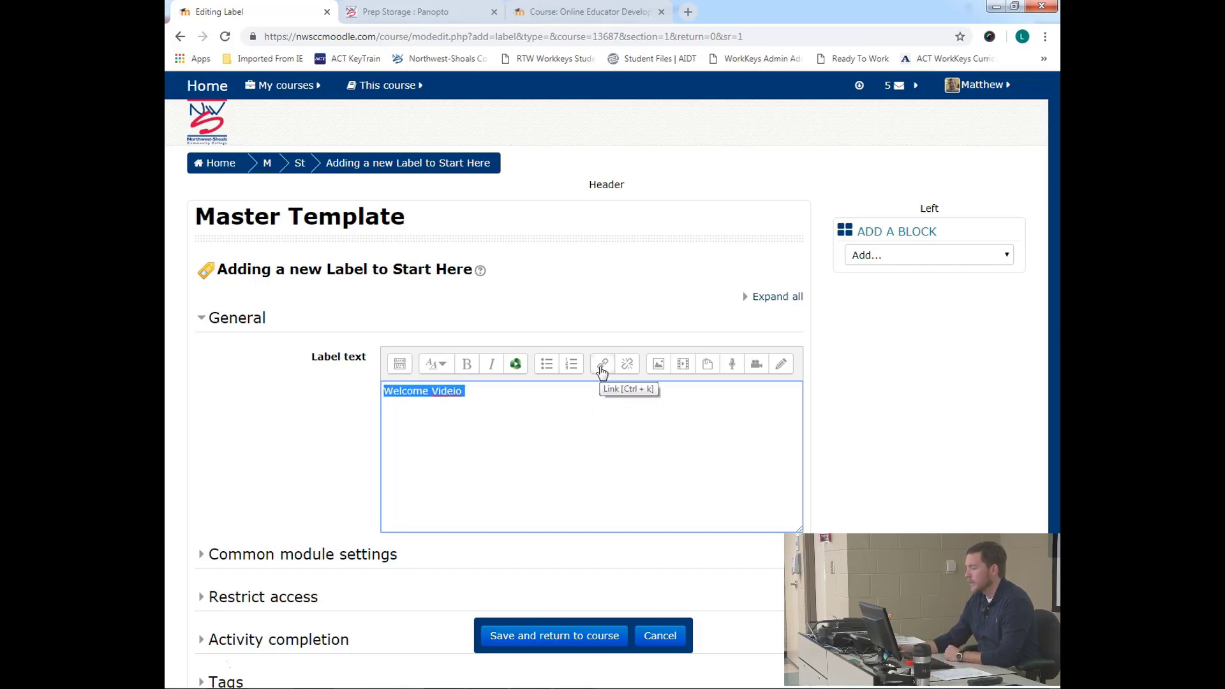
{"action": "key", "text": "BackSpace"}
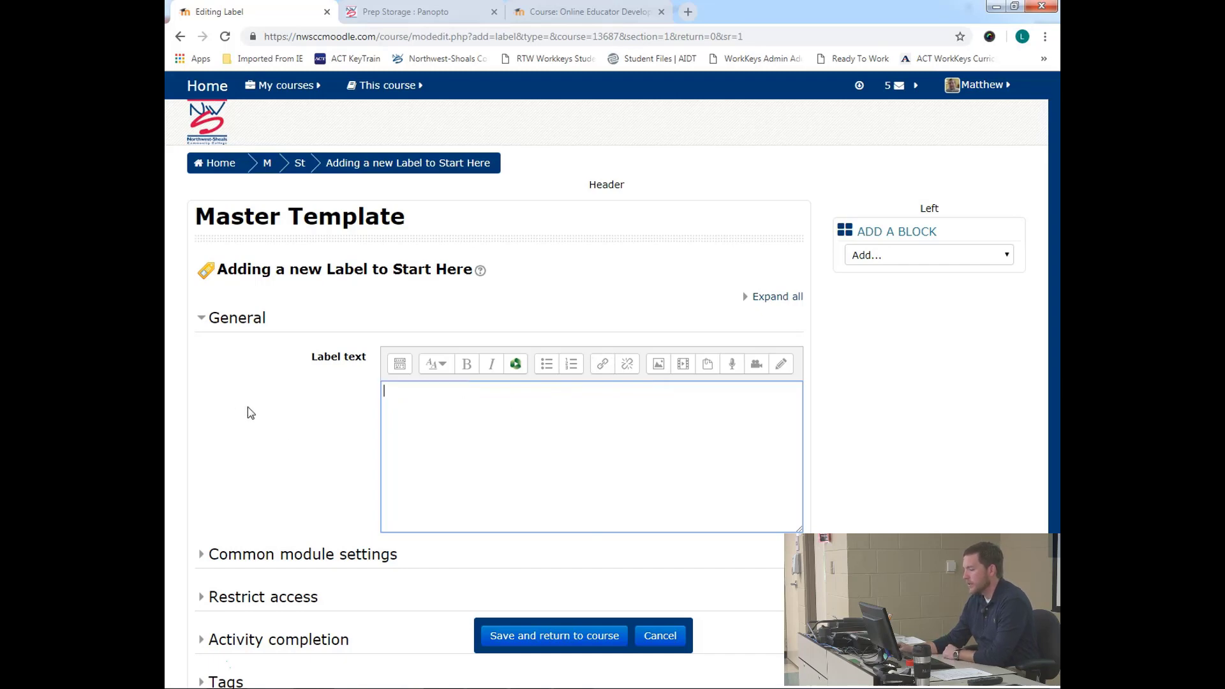
- Paste the copied iframe embed code into the label text's HTML source and save the label to the course
{"action": "left_click", "coordinate": [400, 369]}
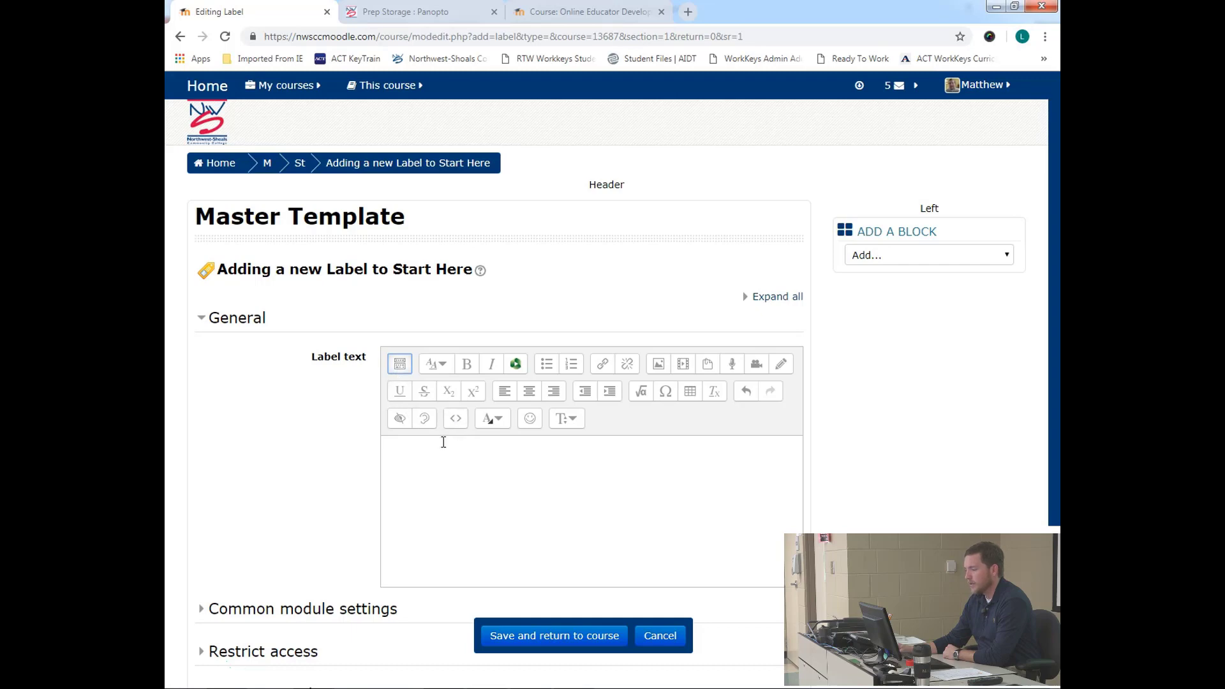
{"action": "left_click", "coordinate": [455, 419]}
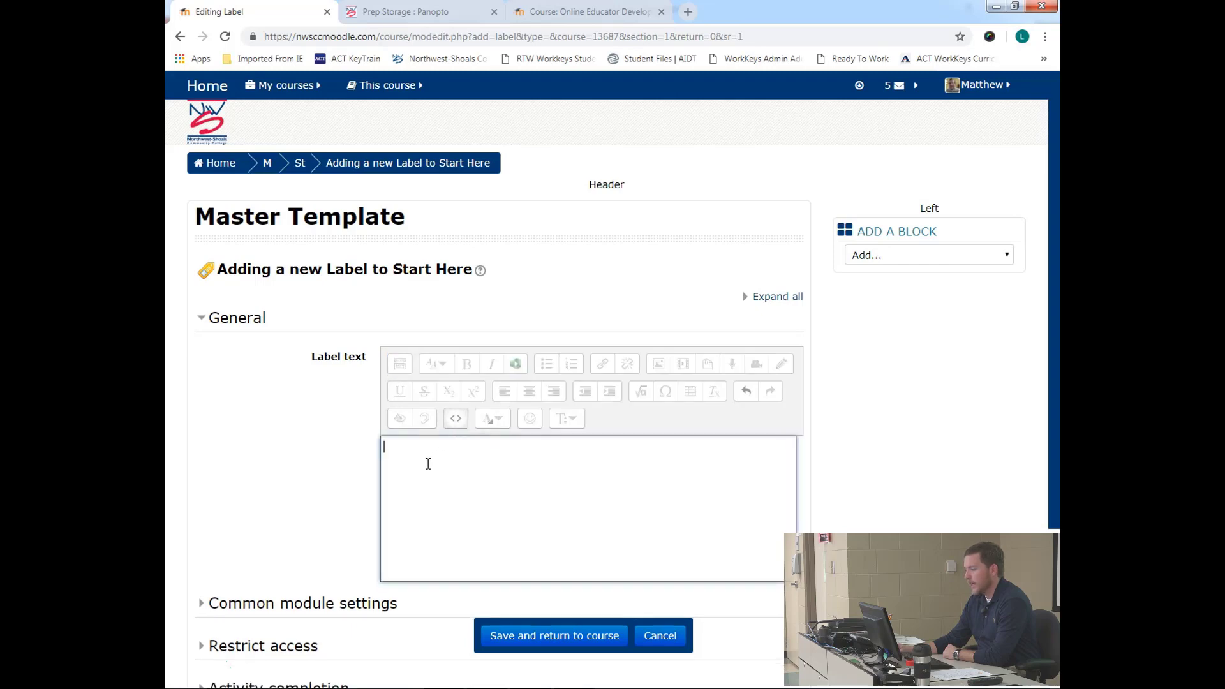
{"action": "key", "text": "ctrl+v"}
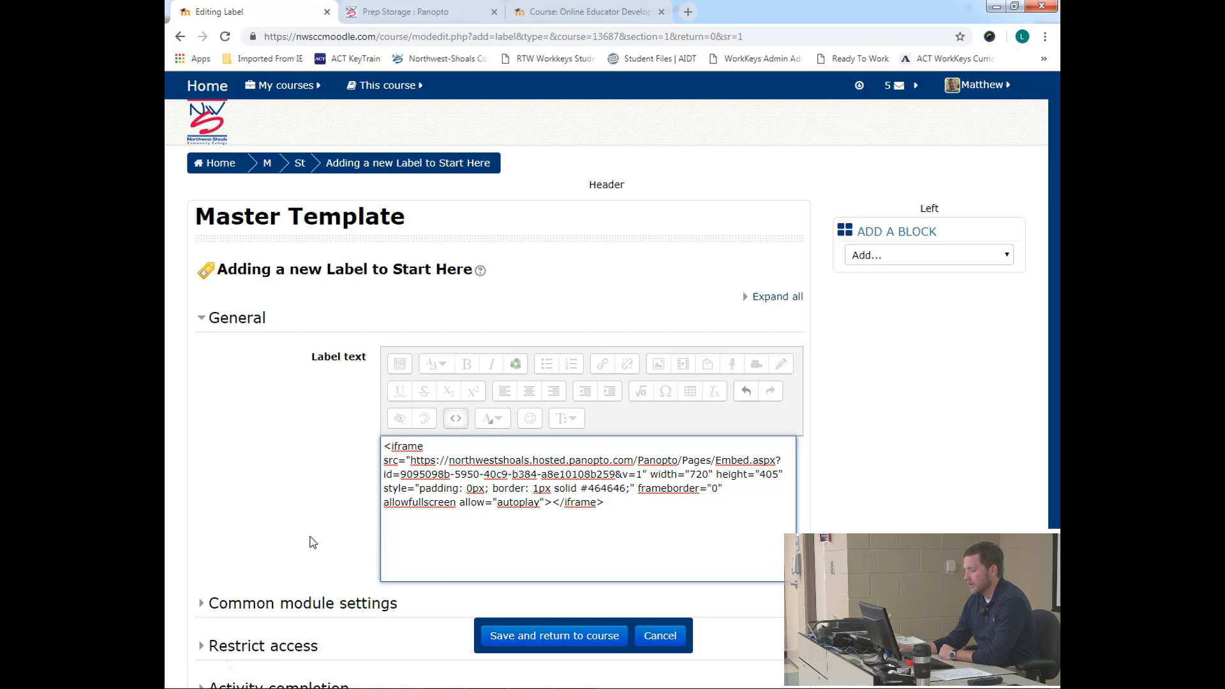
{"action": "scroll", "coordinate": [313, 543], "scroll_direction": "down", "scroll_amount": 1}
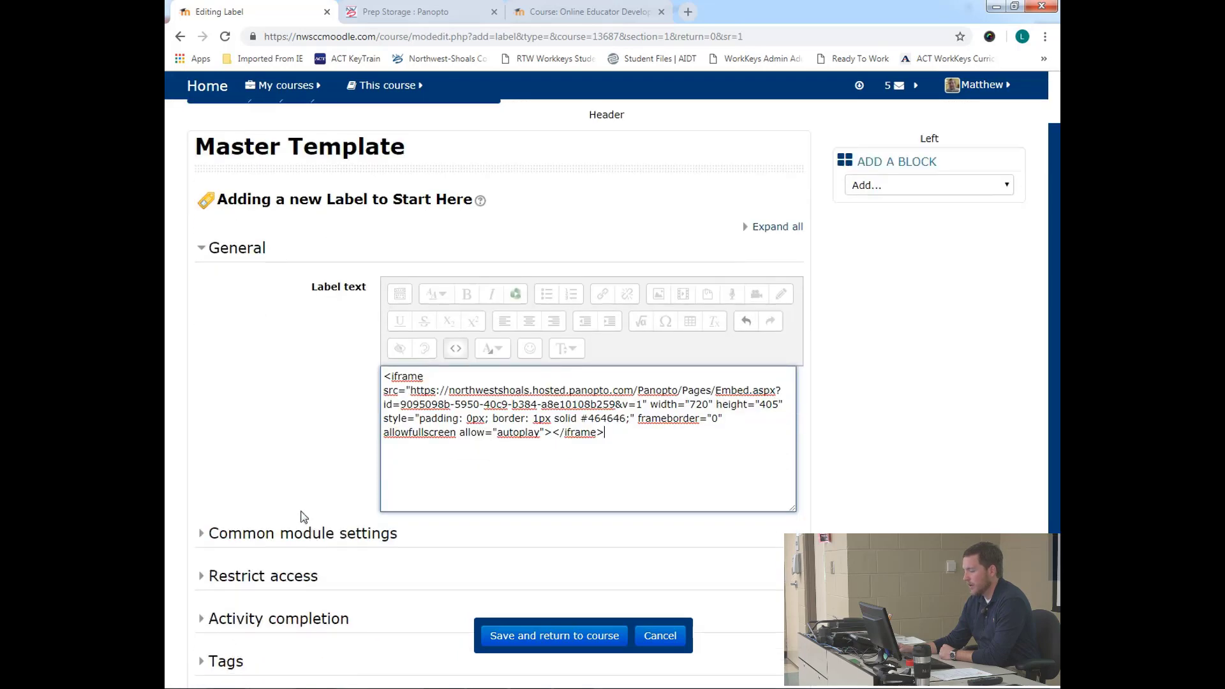
{"action": "left_click", "coordinate": [528, 636]}
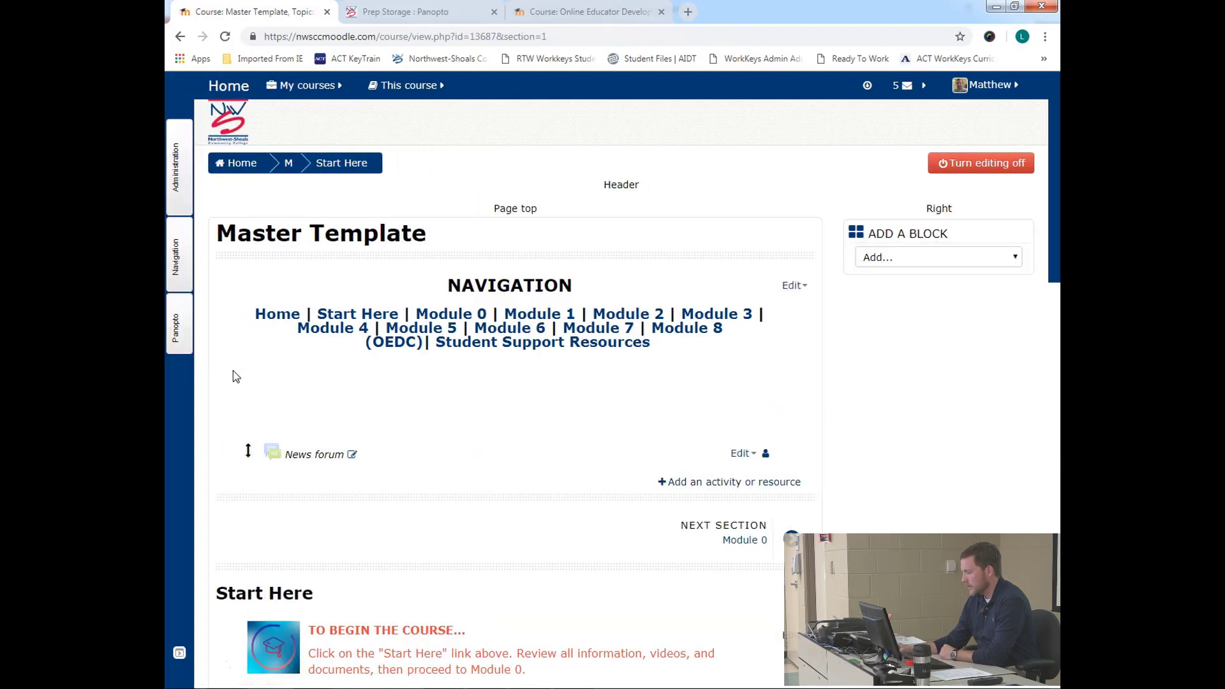
- Move the embedded Padlet Instructions Screencast label directly below the Welcome to Sample Course! heading in the Start Here topic
{"action": "scroll", "coordinate": [233, 375], "scroll_direction": "down", "scroll_amount": 3}
{"action": "scroll", "coordinate": [233, 370], "scroll_direction": "down", "scroll_amount": 15}
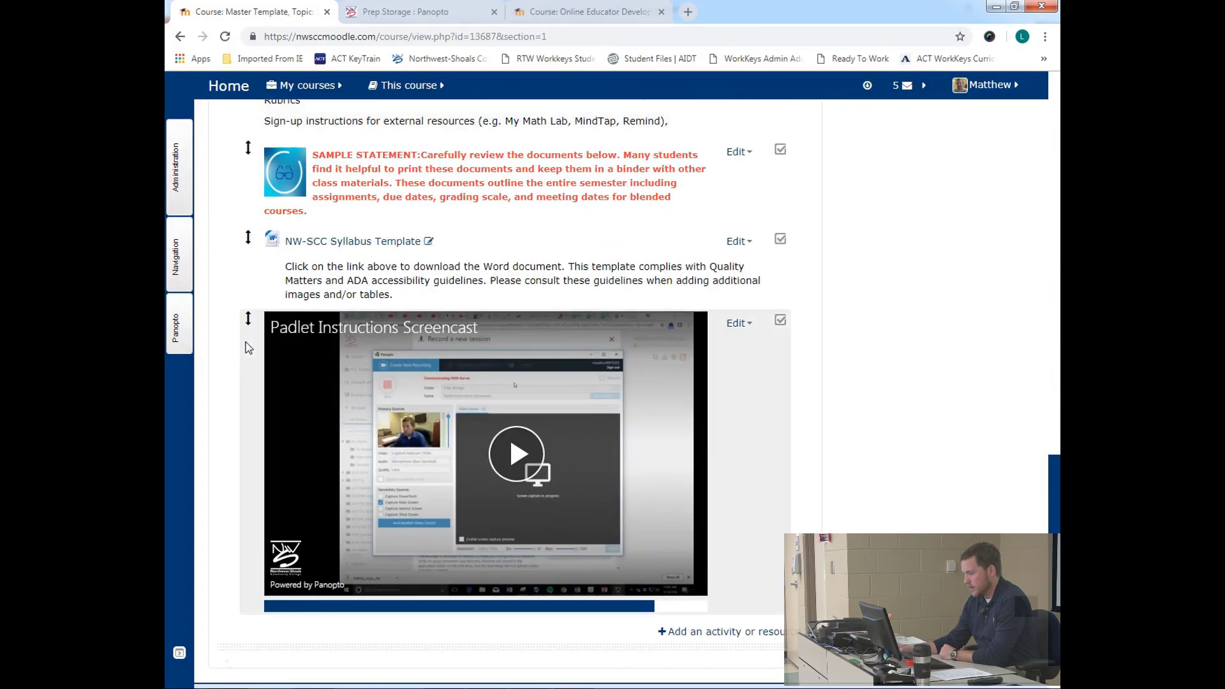
{"action": "scroll", "coordinate": [249, 338], "scroll_direction": "up", "scroll_amount": 1}
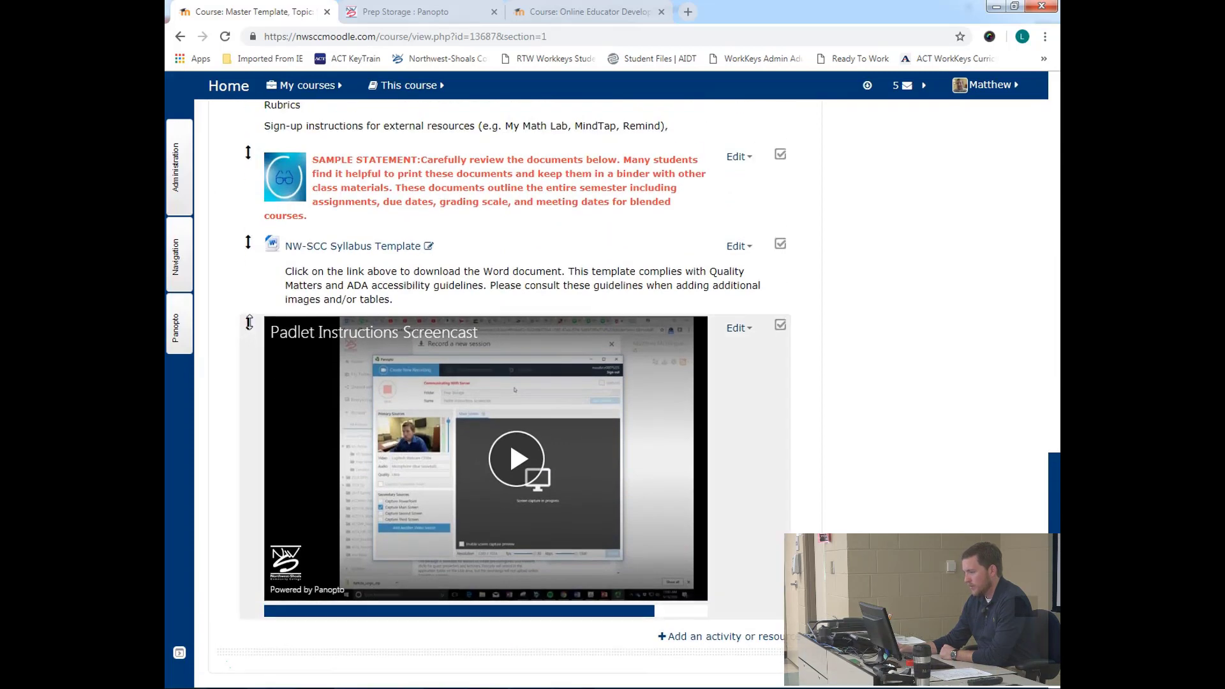
{"action": "left_click_drag", "start_coordinate": [249, 324], "coordinate": [265, 214]}
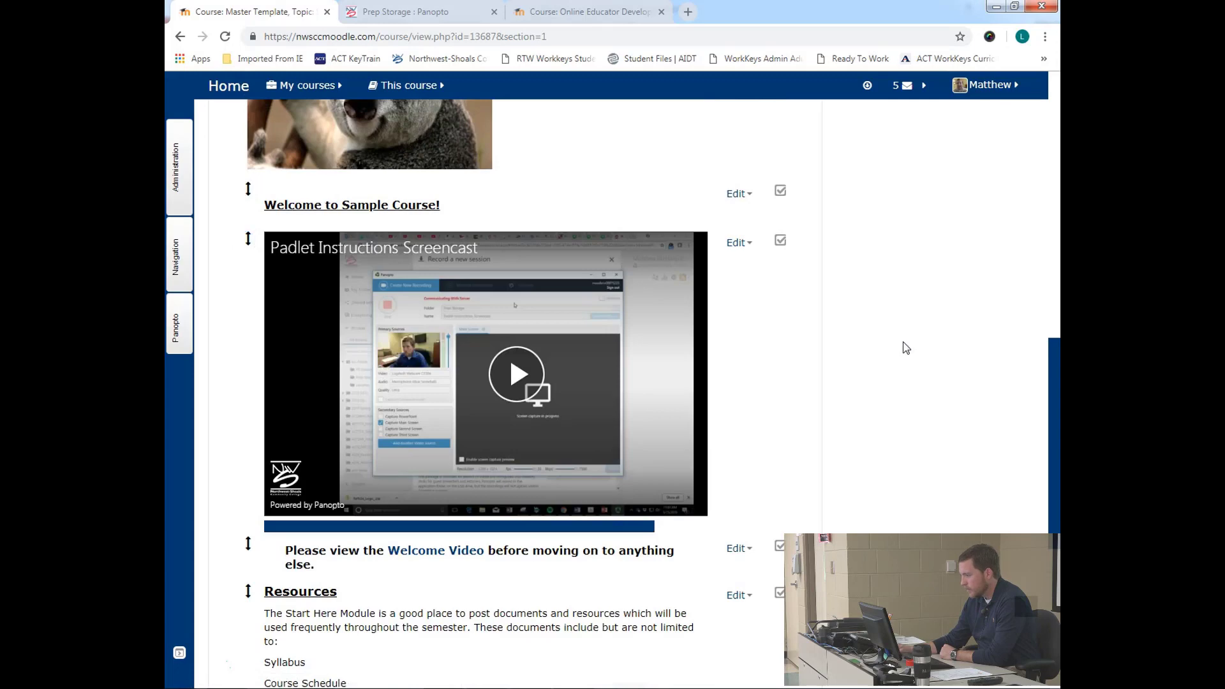
- Switch the course role to Student to preview the Start Here topic
{"action": "left_click", "coordinate": [190, 186]}
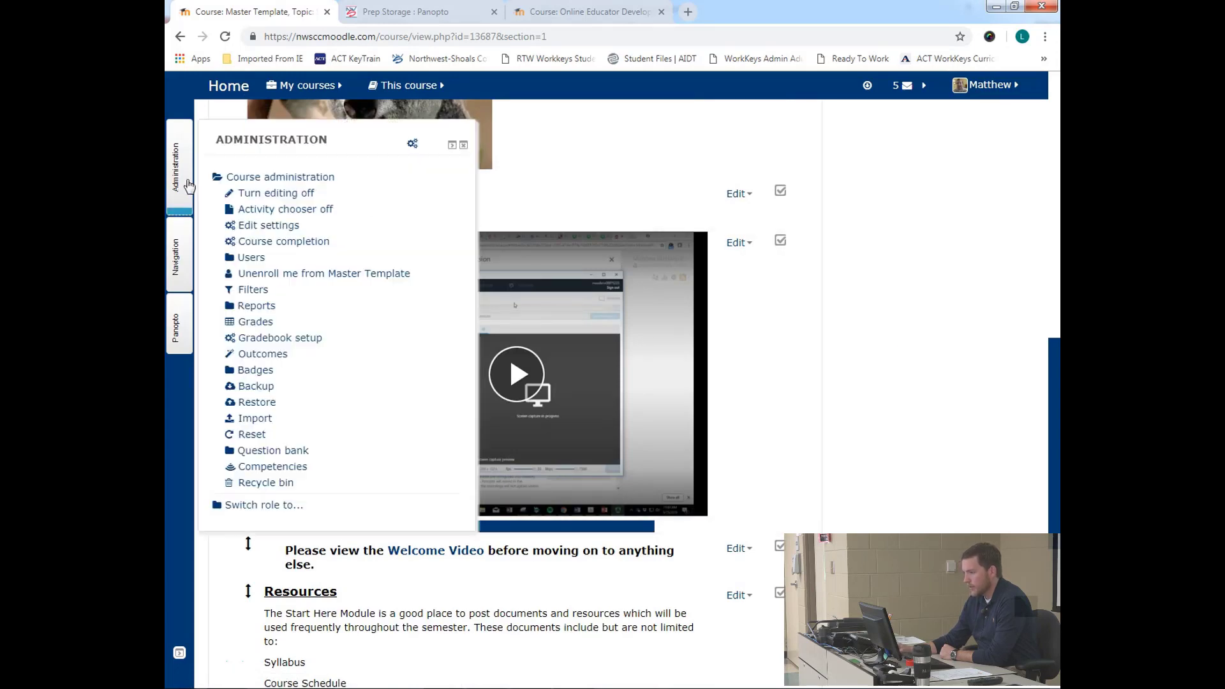
{"action": "left_click", "coordinate": [268, 509]}
{"action": "left_click", "coordinate": [256, 521]}
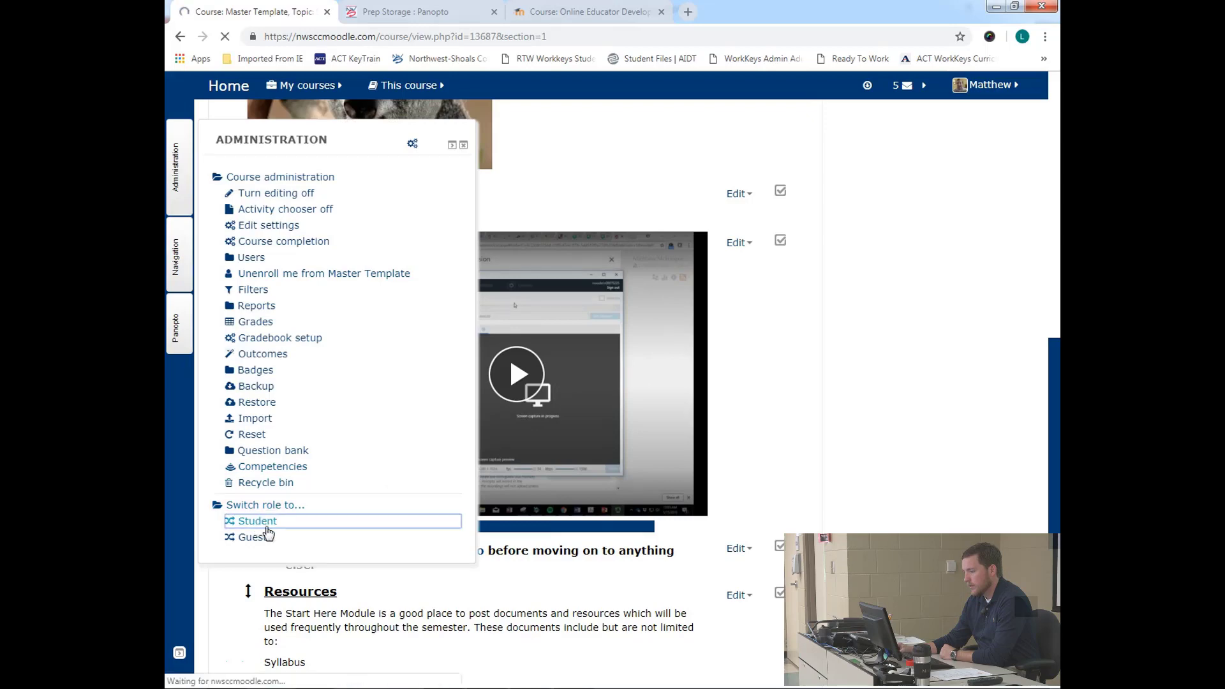
- Play the embedded Padlet Instructions Screencast video in the student view and pause it
{"action": "scroll", "coordinate": [409, 344], "scroll_direction": "down", "scroll_amount": 9}
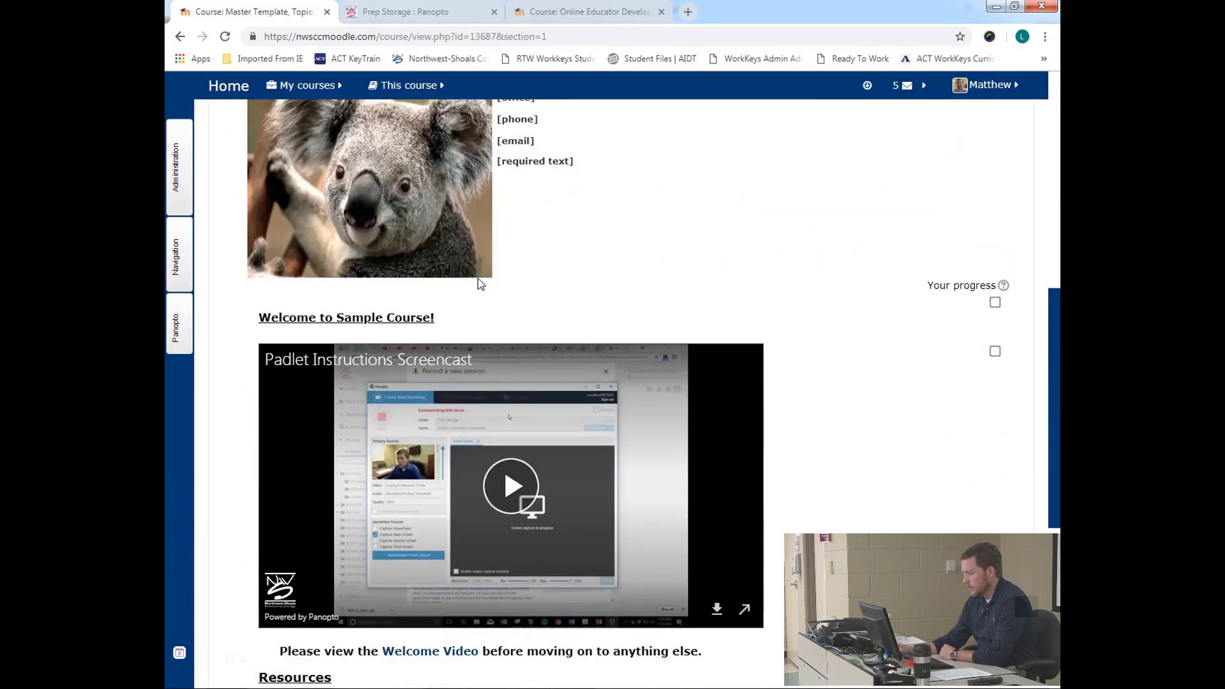
{"action": "scroll", "coordinate": [702, 217], "scroll_direction": "down", "scroll_amount": 3}
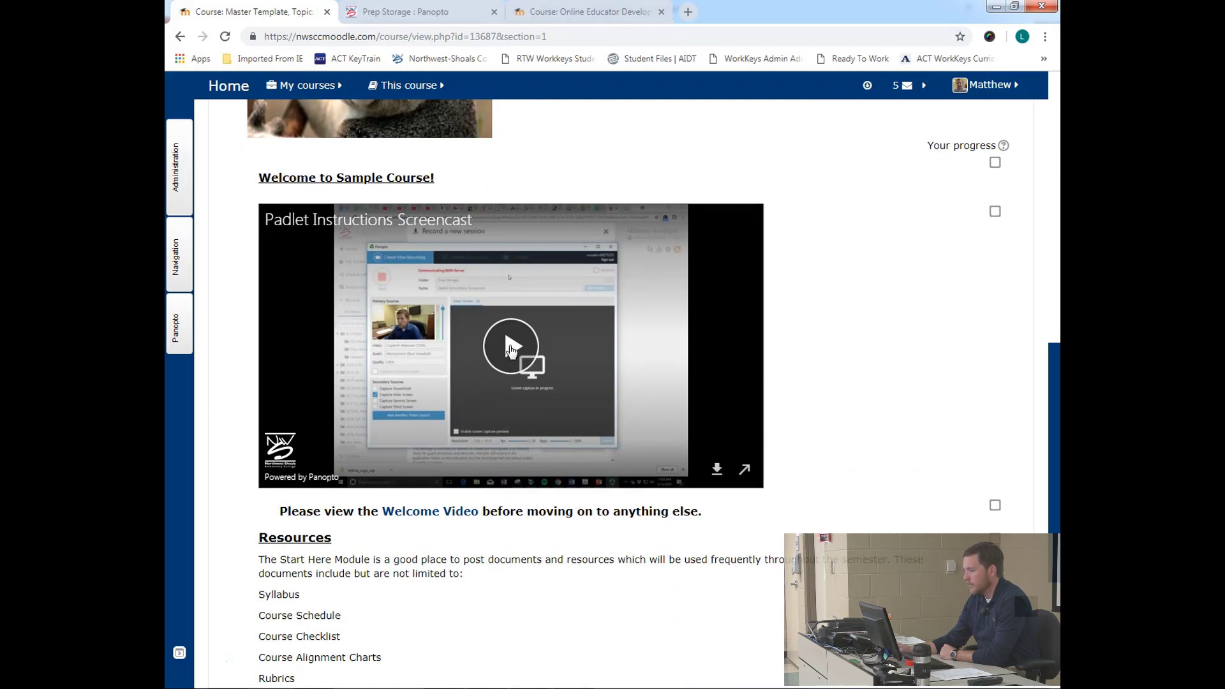
{"action": "left_click", "coordinate": [509, 347]}
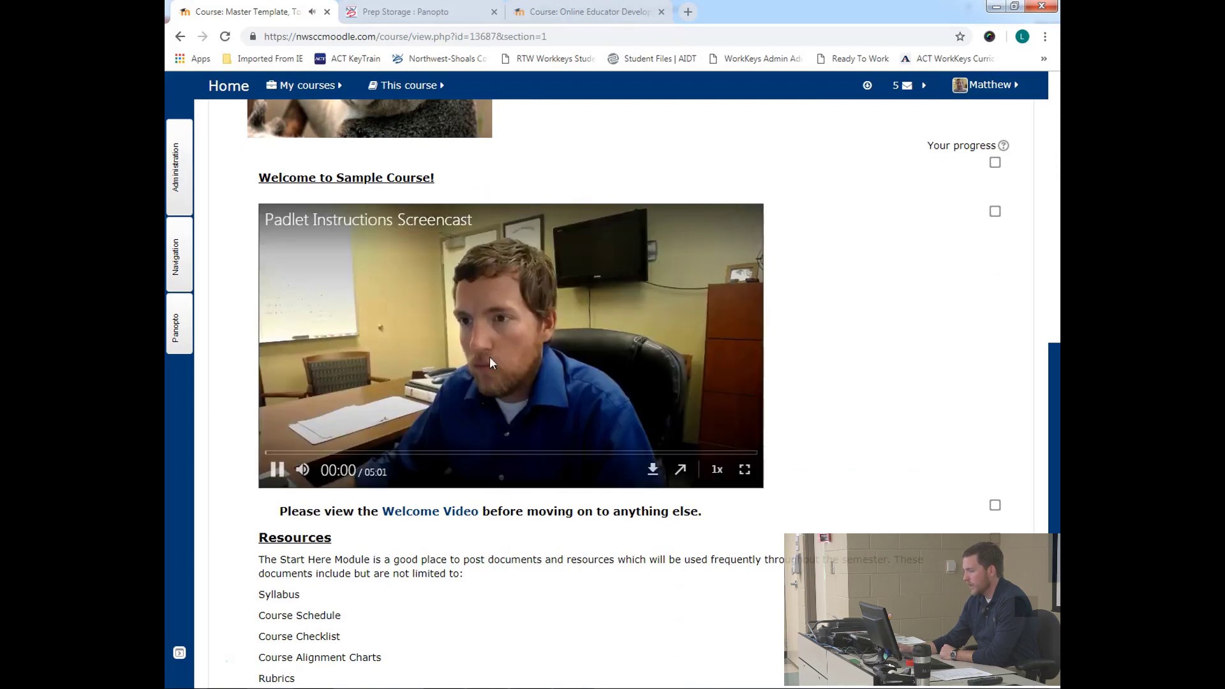
{"action": "left_click", "coordinate": [277, 473]}
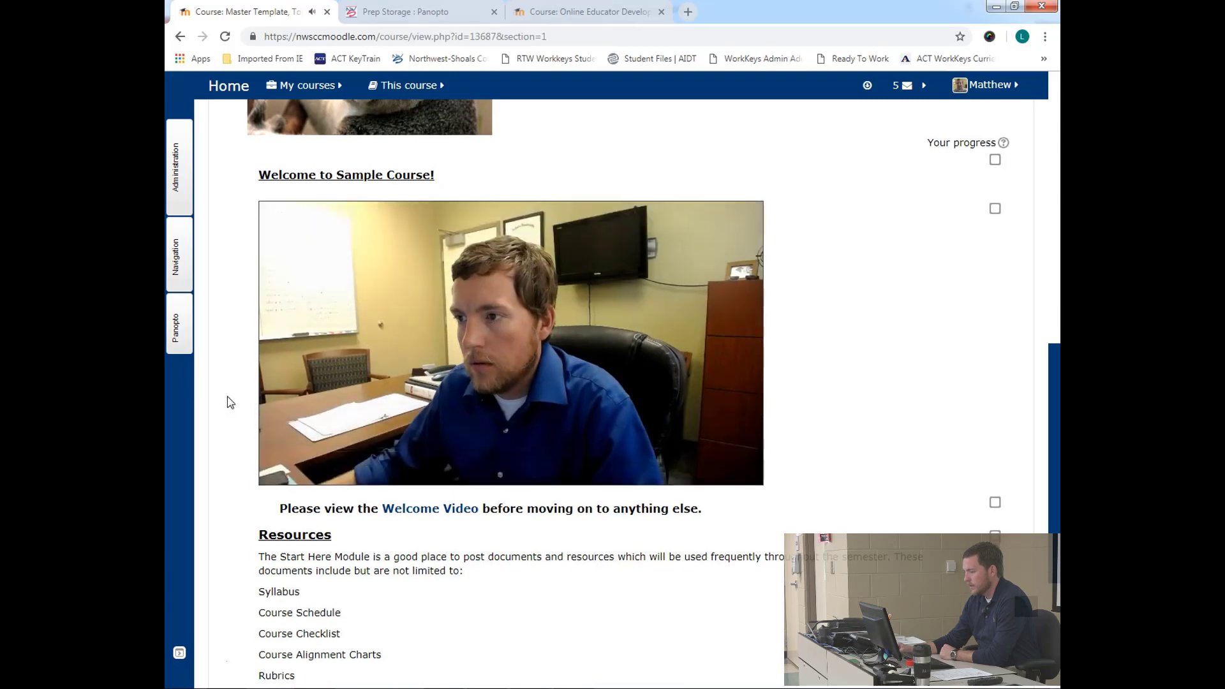
- Test the Welcome Video link in the student view and close the video page it opens
{"action": "scroll", "coordinate": [404, 416], "scroll_direction": "down", "scroll_amount": 3}
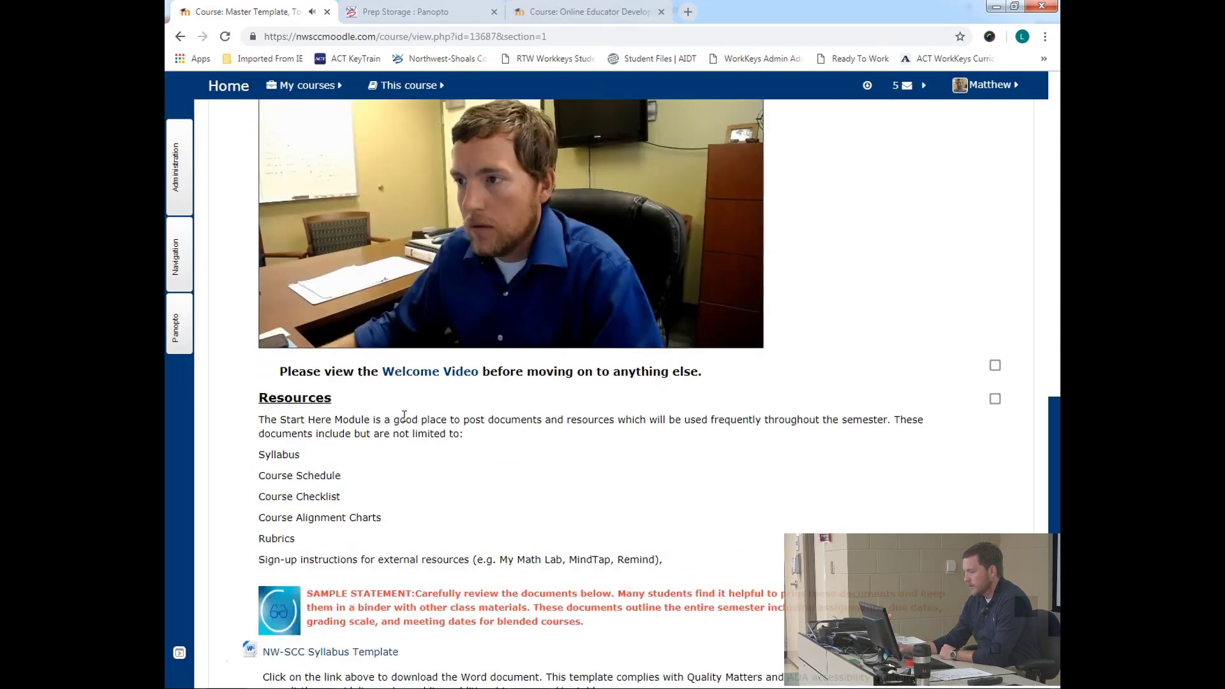
{"action": "left_click", "coordinate": [422, 378]}
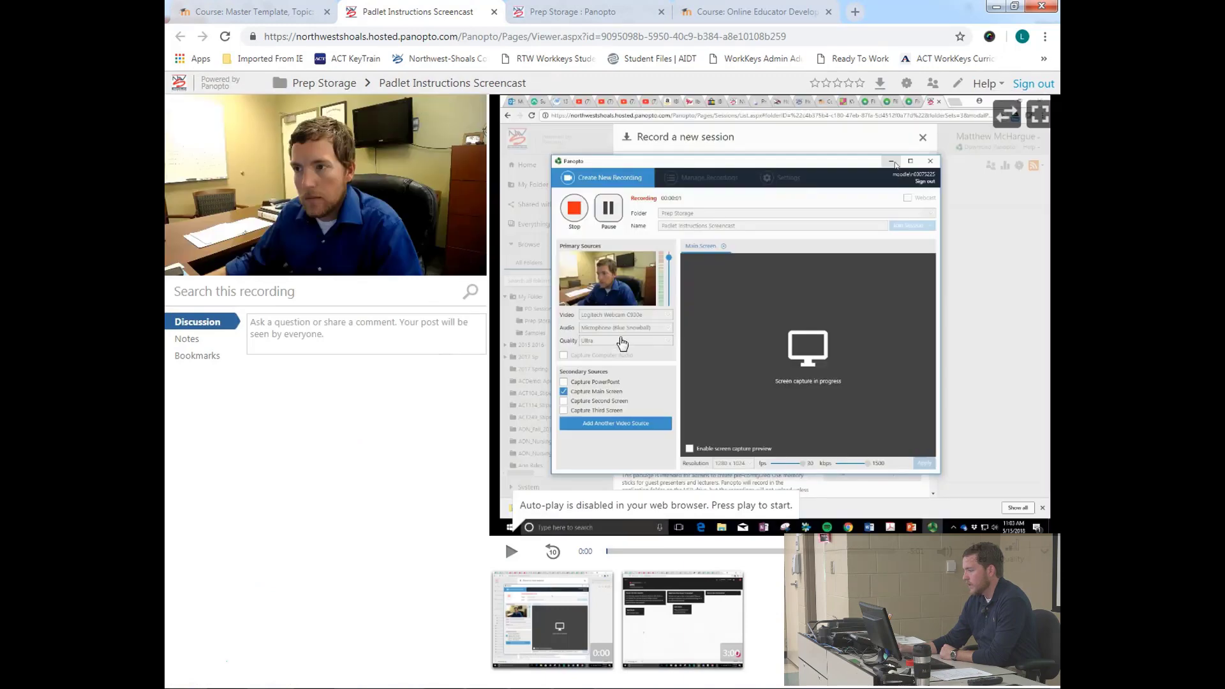
{"action": "left_click", "coordinate": [495, 12]}
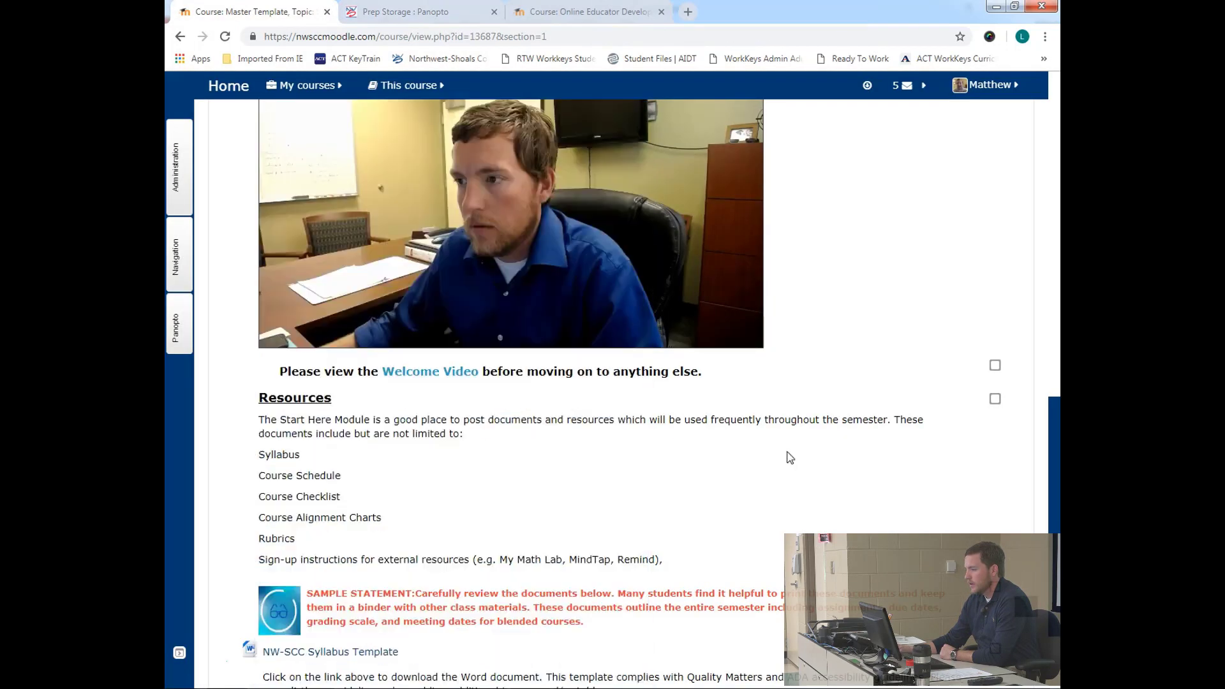
- Return to the normal course role and turn editing back on for the Master Template
{"action": "scroll", "coordinate": [794, 450], "scroll_direction": "up", "scroll_amount": 2}
{"action": "scroll", "coordinate": [795, 450], "scroll_direction": "down", "scroll_amount": 3}
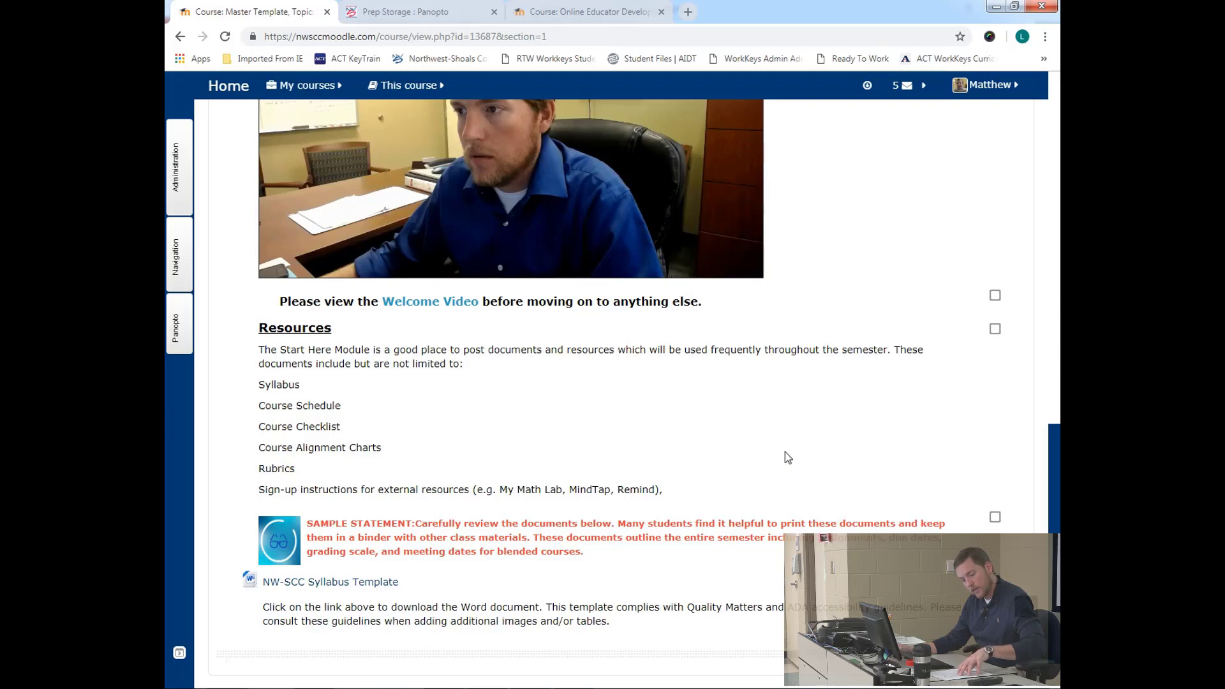
{"action": "scroll", "coordinate": [419, 437], "scroll_direction": "down", "scroll_amount": 1}
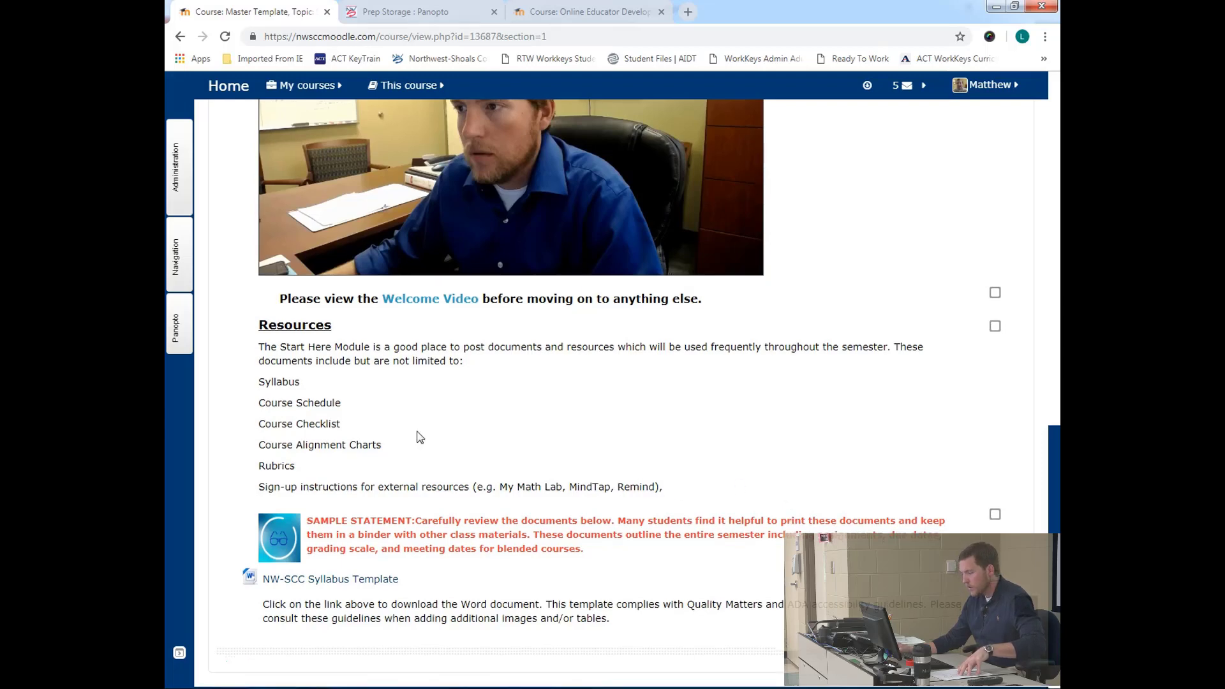
{"action": "scroll", "coordinate": [419, 437], "scroll_direction": "down", "scroll_amount": 2}
{"action": "scroll", "coordinate": [419, 438], "scroll_direction": "up", "scroll_amount": 8}
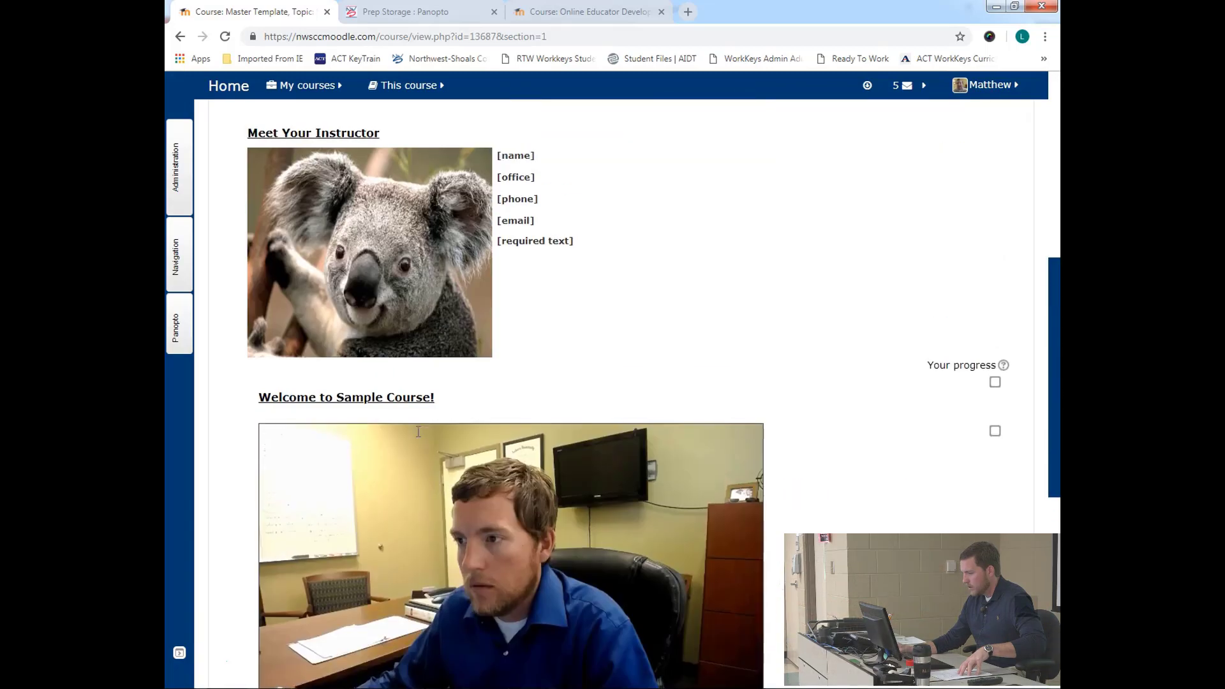
{"action": "scroll", "coordinate": [418, 432], "scroll_direction": "up", "scroll_amount": 5}
{"action": "left_click", "coordinate": [177, 171]}
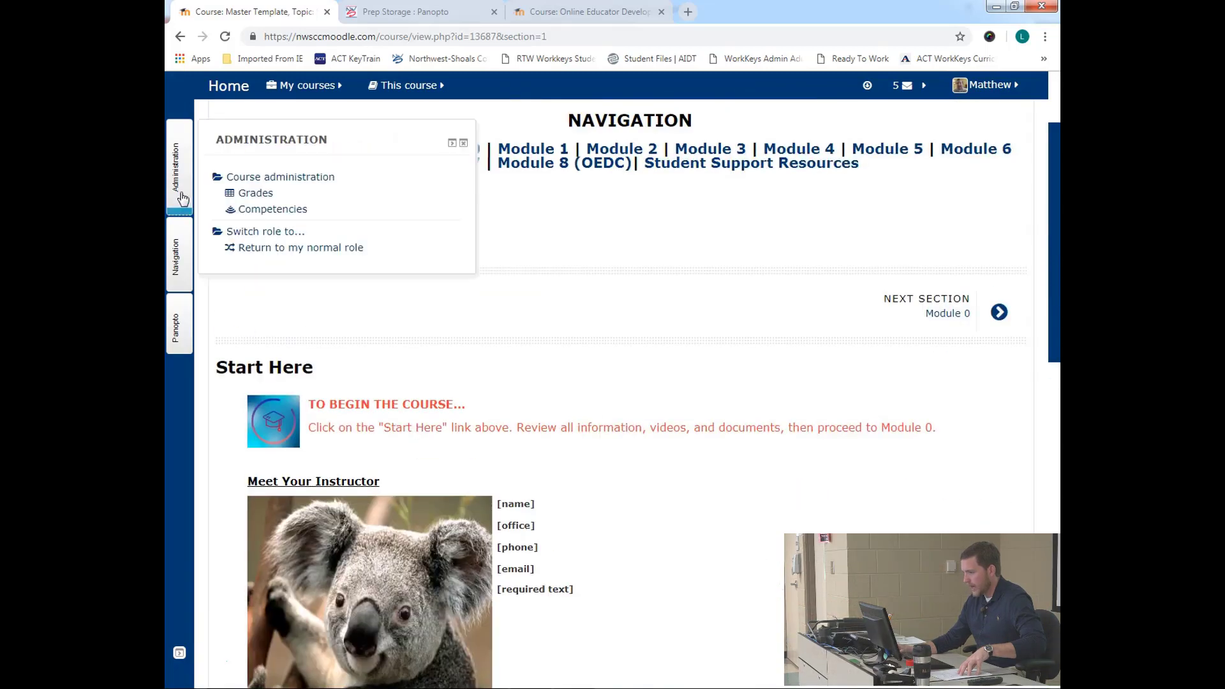
{"action": "left_click", "coordinate": [278, 248]}
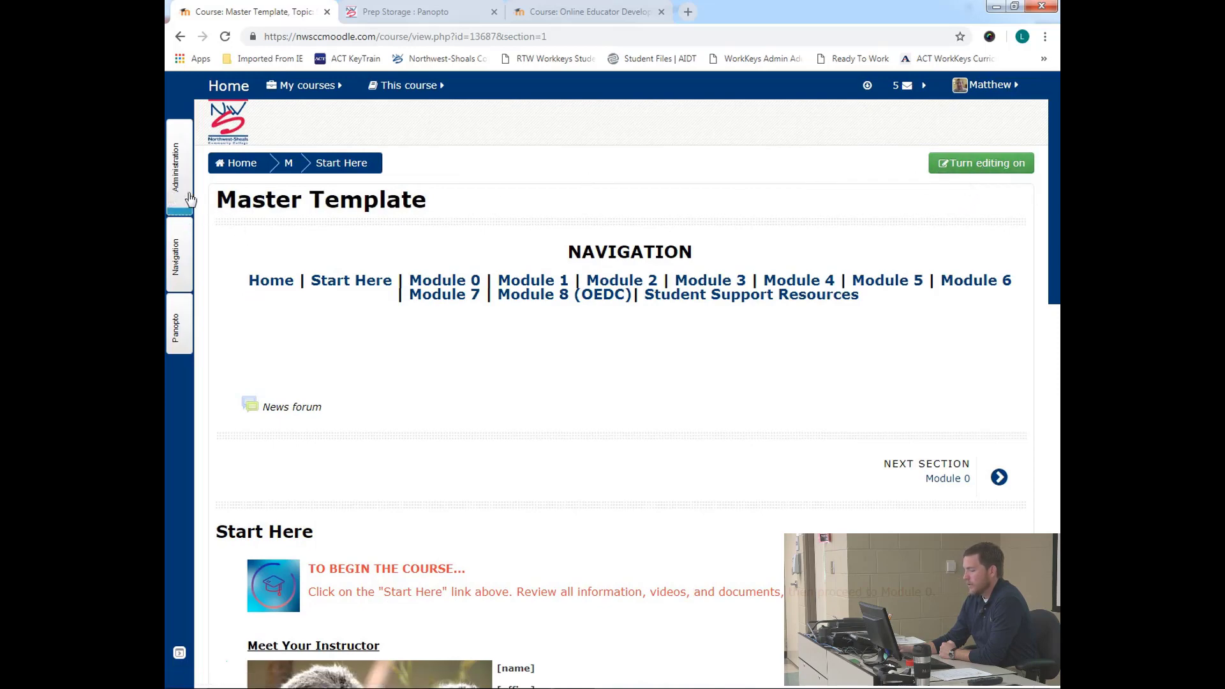
{"action": "left_click", "coordinate": [981, 165]}
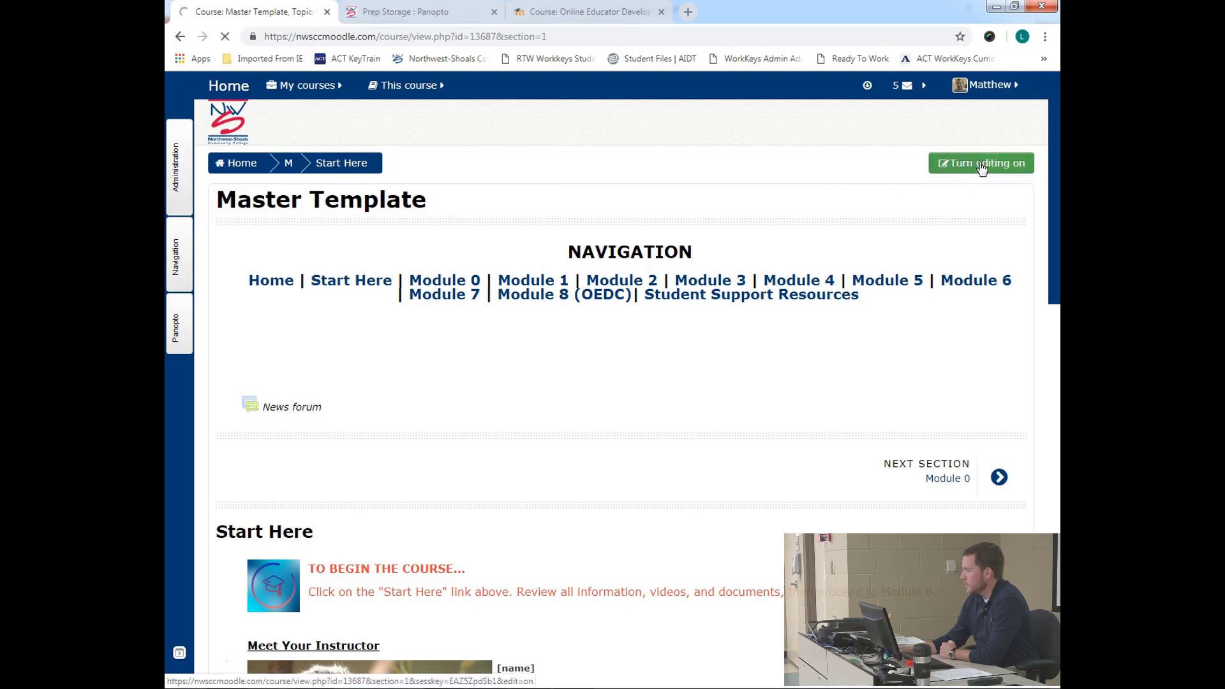
- Edit the Resources label to delete all sample text below its Resources heading, and save it to the course
{"action": "scroll", "coordinate": [328, 421], "scroll_direction": "down", "scroll_amount": 2}
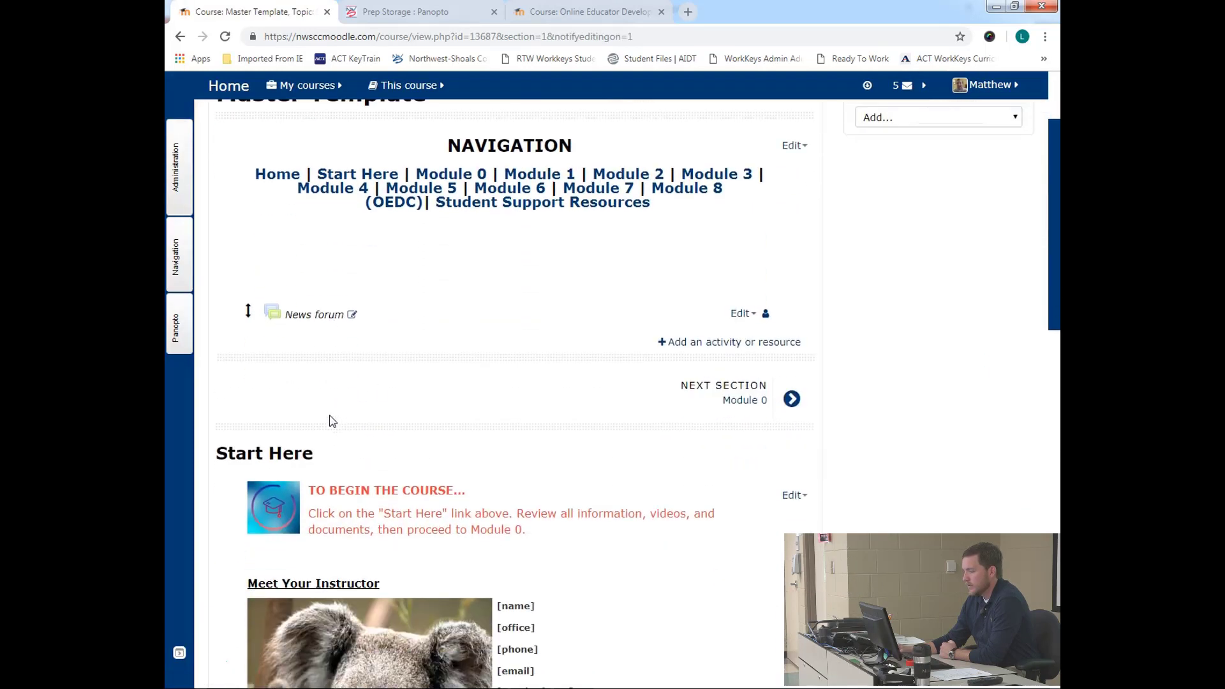
{"action": "scroll", "coordinate": [330, 421], "scroll_direction": "down", "scroll_amount": 9}
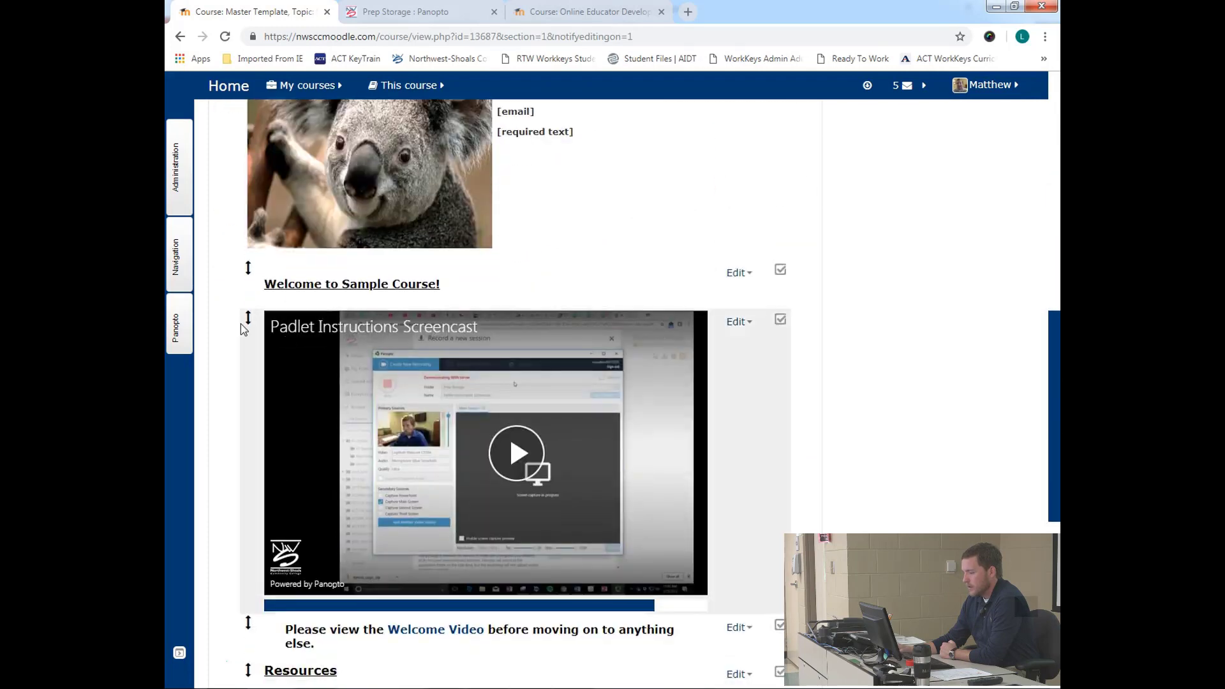
{"action": "scroll", "coordinate": [240, 323], "scroll_direction": "down", "scroll_amount": 3}
{"action": "scroll", "coordinate": [236, 452], "scroll_direction": "down", "scroll_amount": 2}
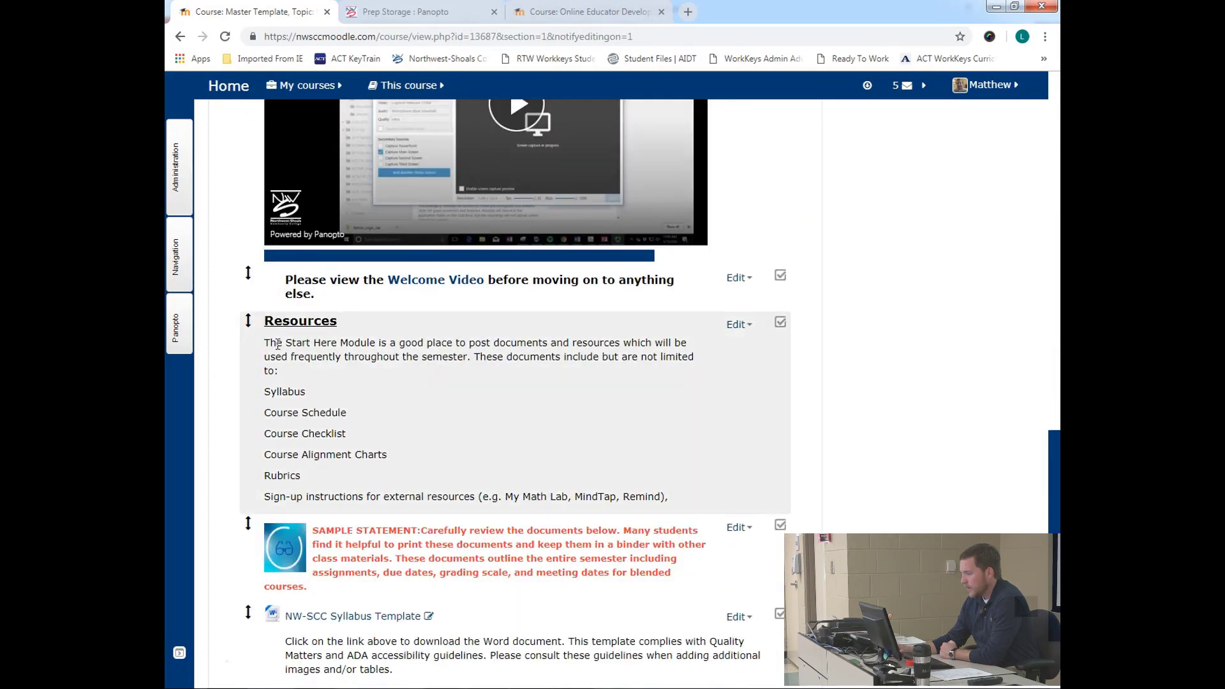
{"action": "scroll", "coordinate": [320, 335], "scroll_direction": "down", "scroll_amount": 1}
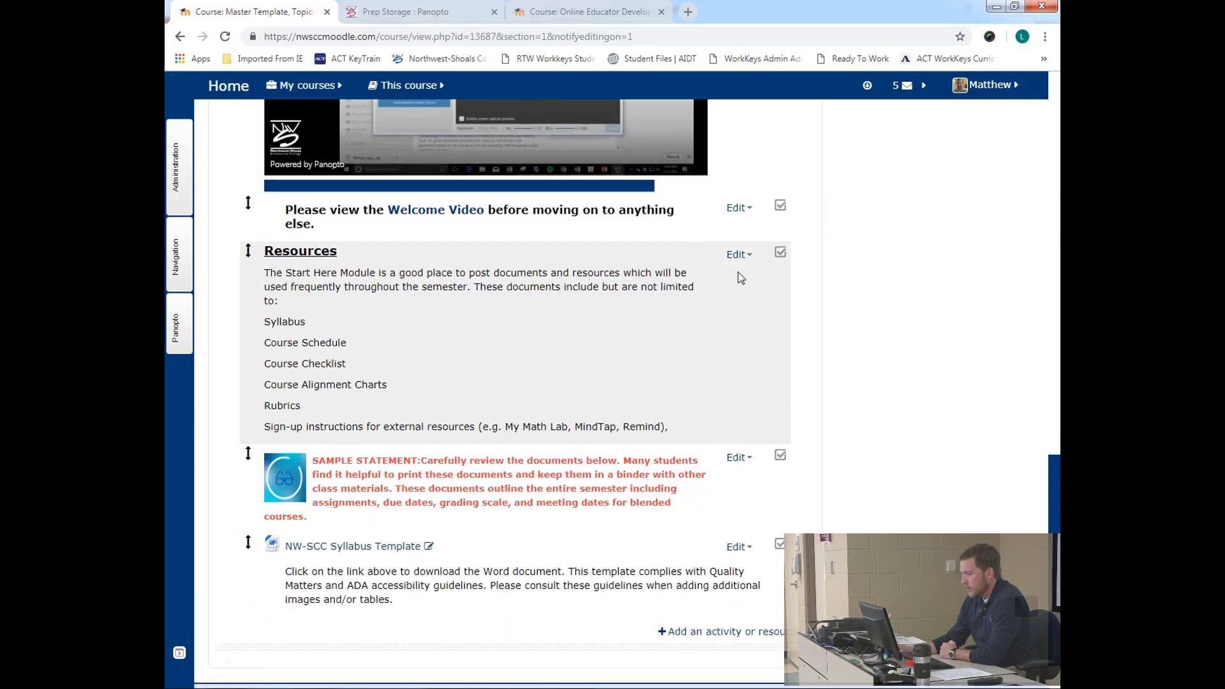
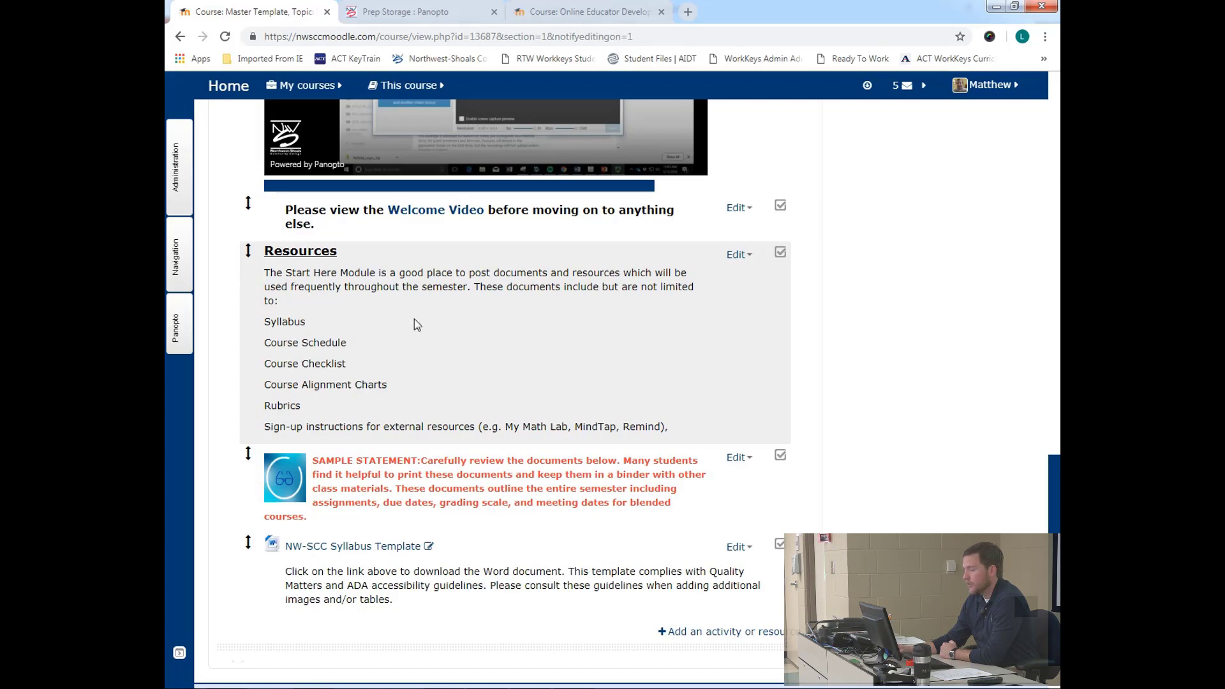
{"action": "left_click", "coordinate": [738, 255]}
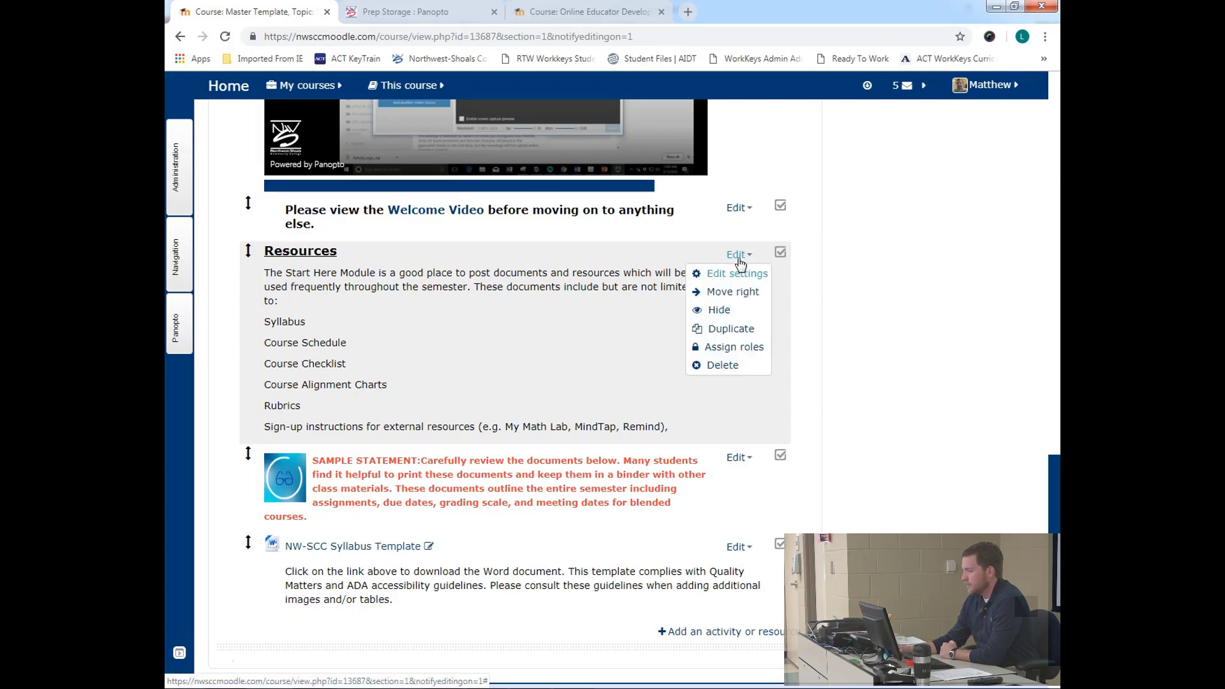
{"action": "left_click", "coordinate": [728, 274]}
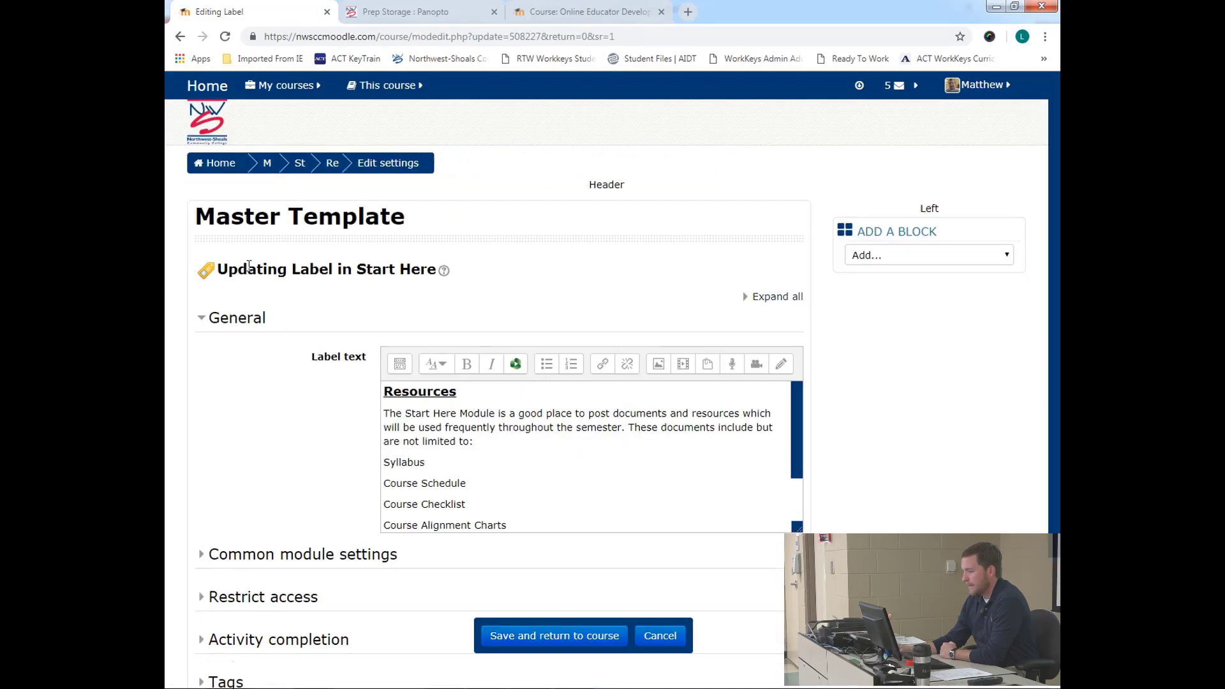
{"action": "scroll", "coordinate": [452, 495], "scroll_direction": "down", "scroll_amount": 2}
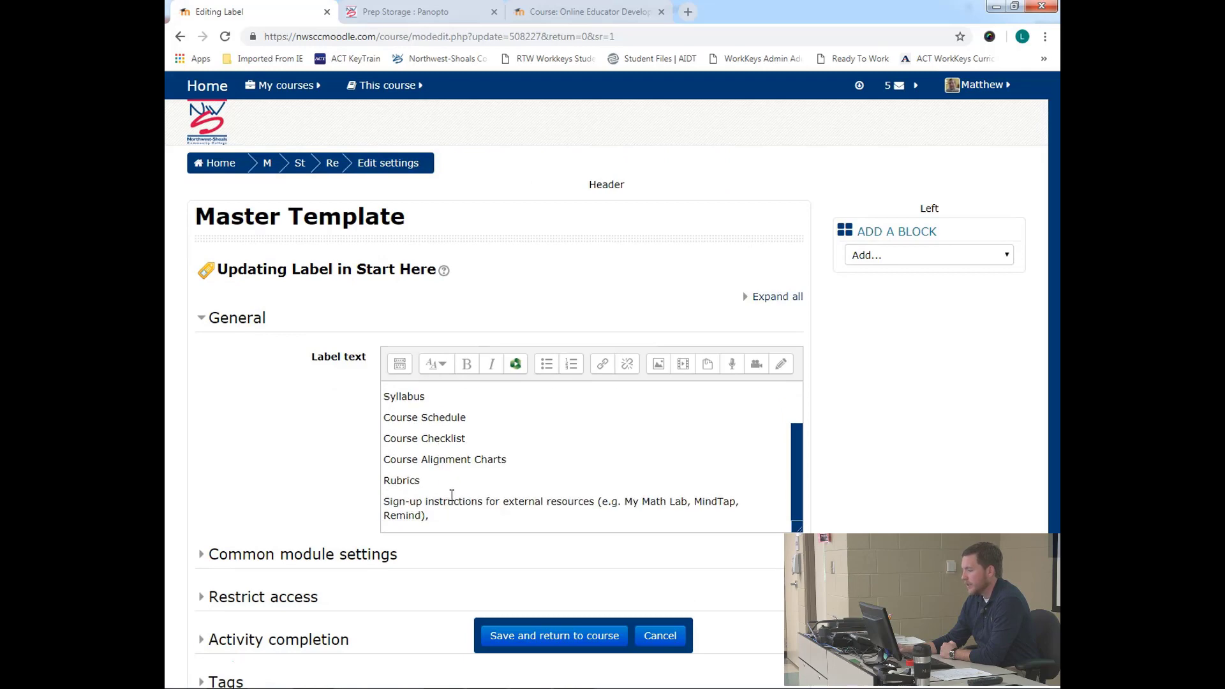
{"action": "left_click_drag", "start_coordinate": [440, 512], "coordinate": [374, 415]}
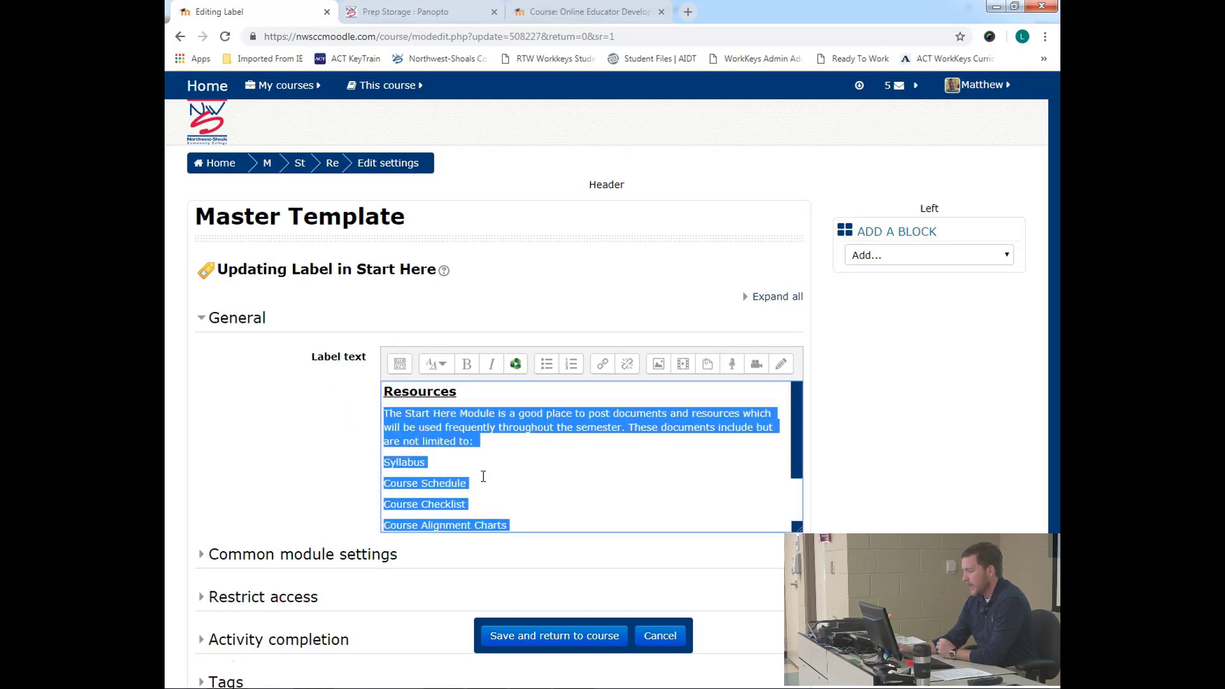
{"action": "key", "text": "BackSpace"}
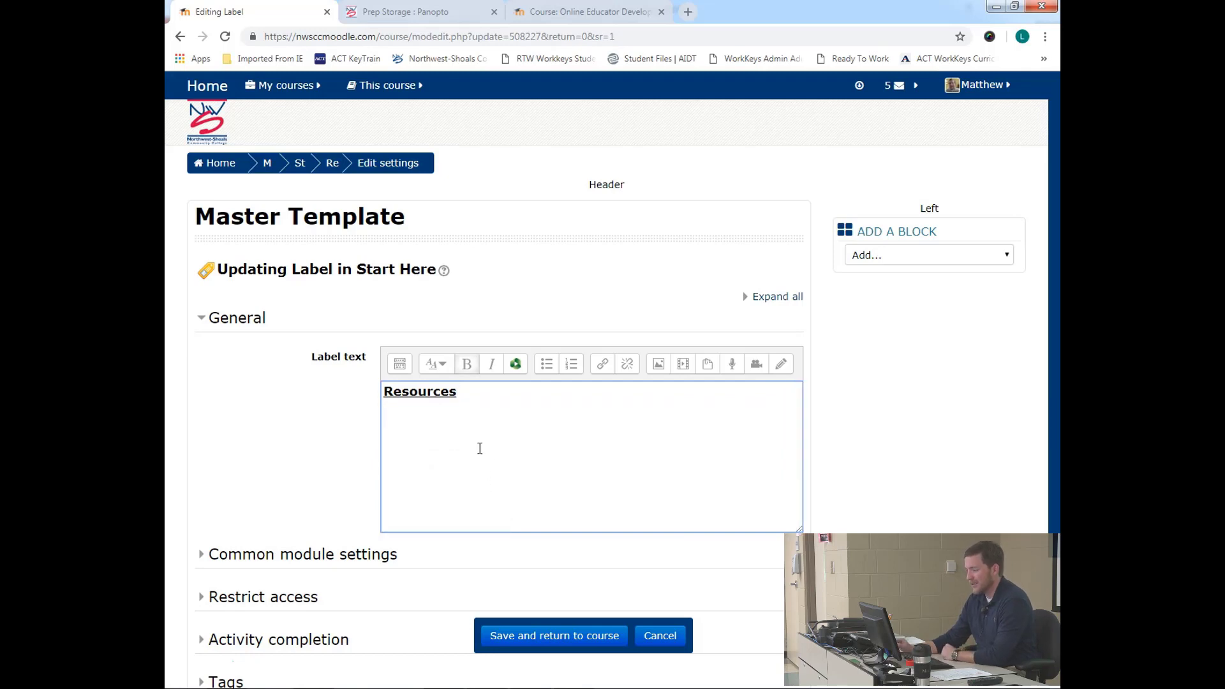
{"action": "left_click", "coordinate": [585, 638]}
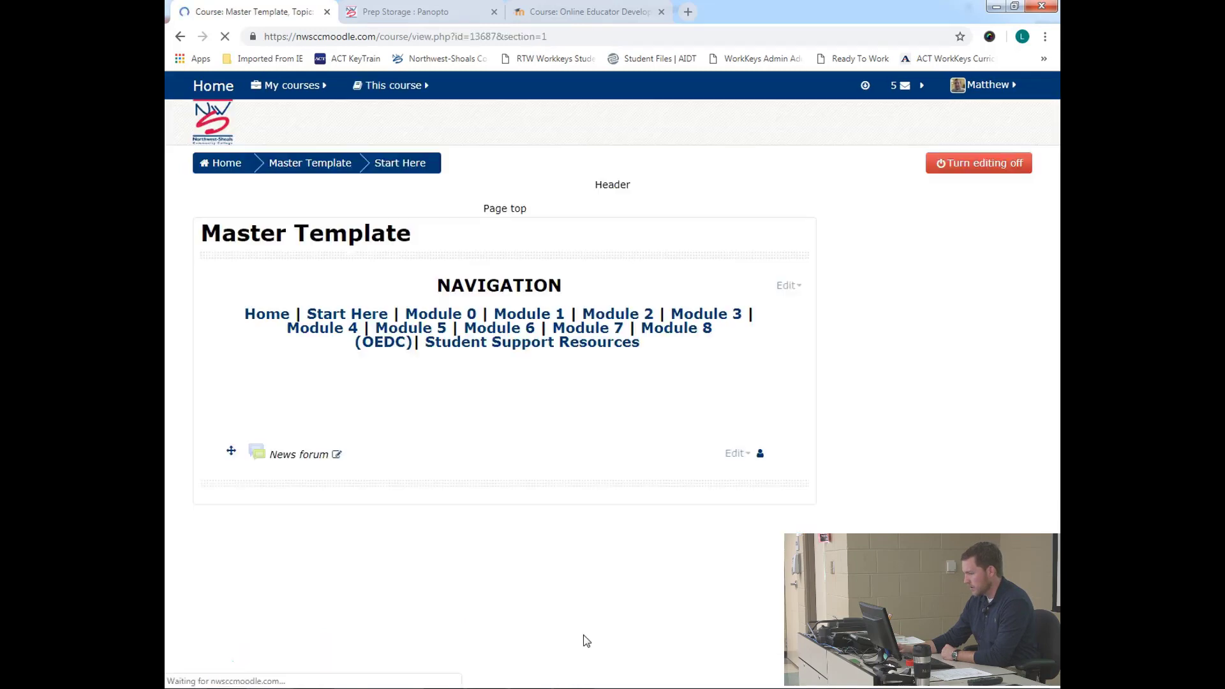
- Begin adding an item to the Start Here topic and bring up the available resource types, including File and Folder
{"action": "scroll", "coordinate": [319, 536], "scroll_direction": "down", "scroll_amount": 12}
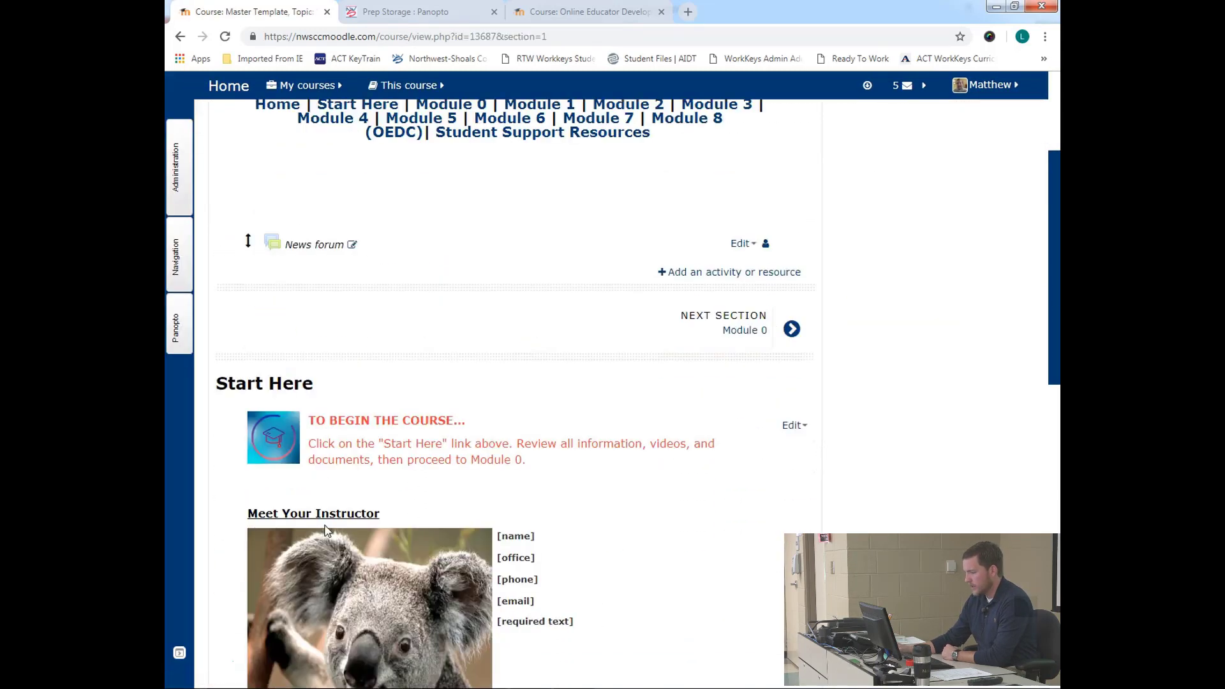
{"action": "scroll", "coordinate": [249, 421], "scroll_direction": "down", "scroll_amount": 2}
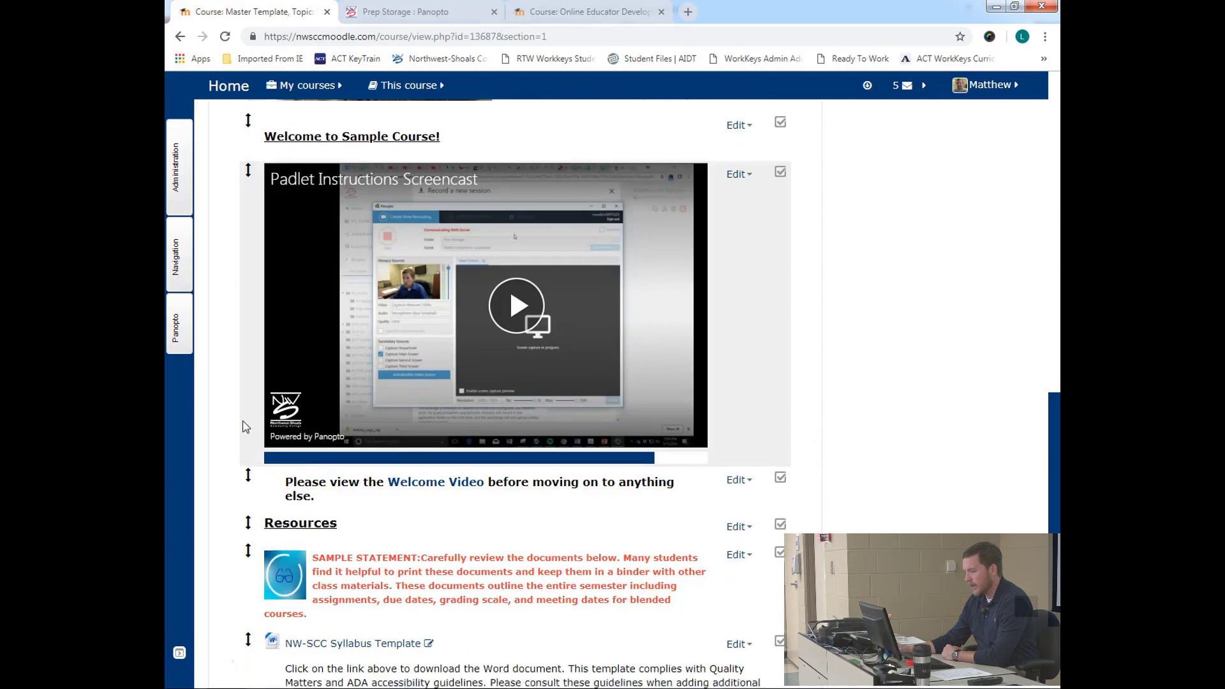
{"action": "scroll", "coordinate": [288, 364], "scroll_direction": "down", "scroll_amount": 1}
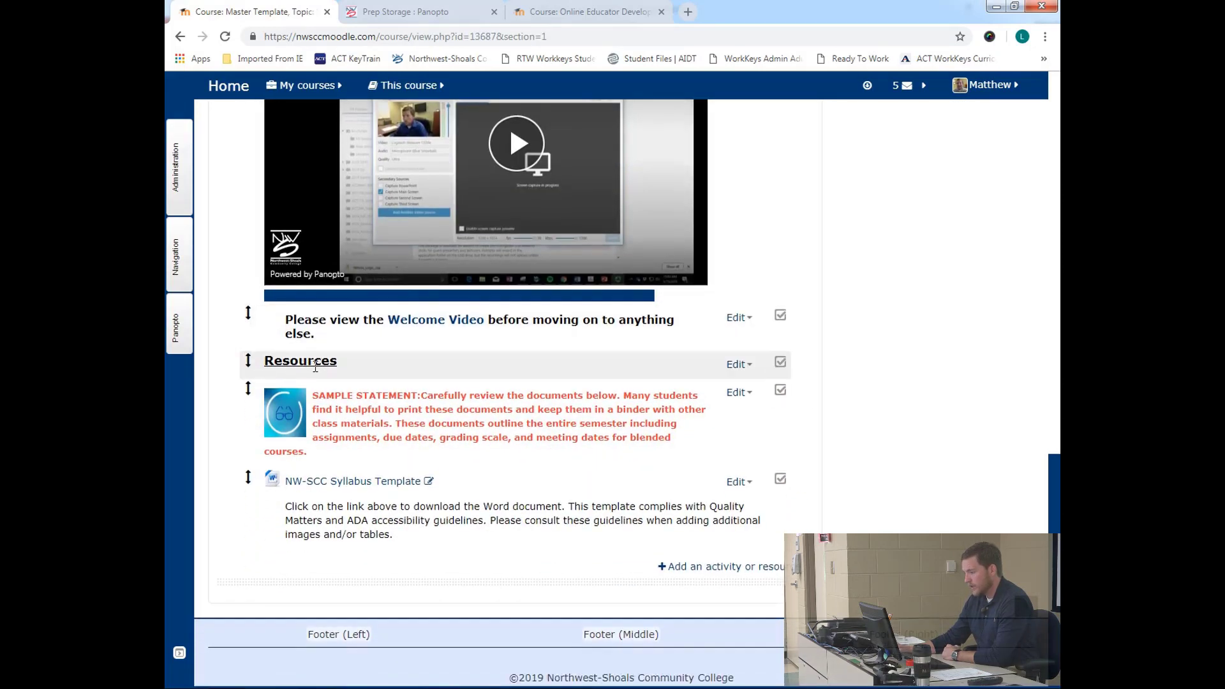
{"action": "left_click", "coordinate": [715, 571]}
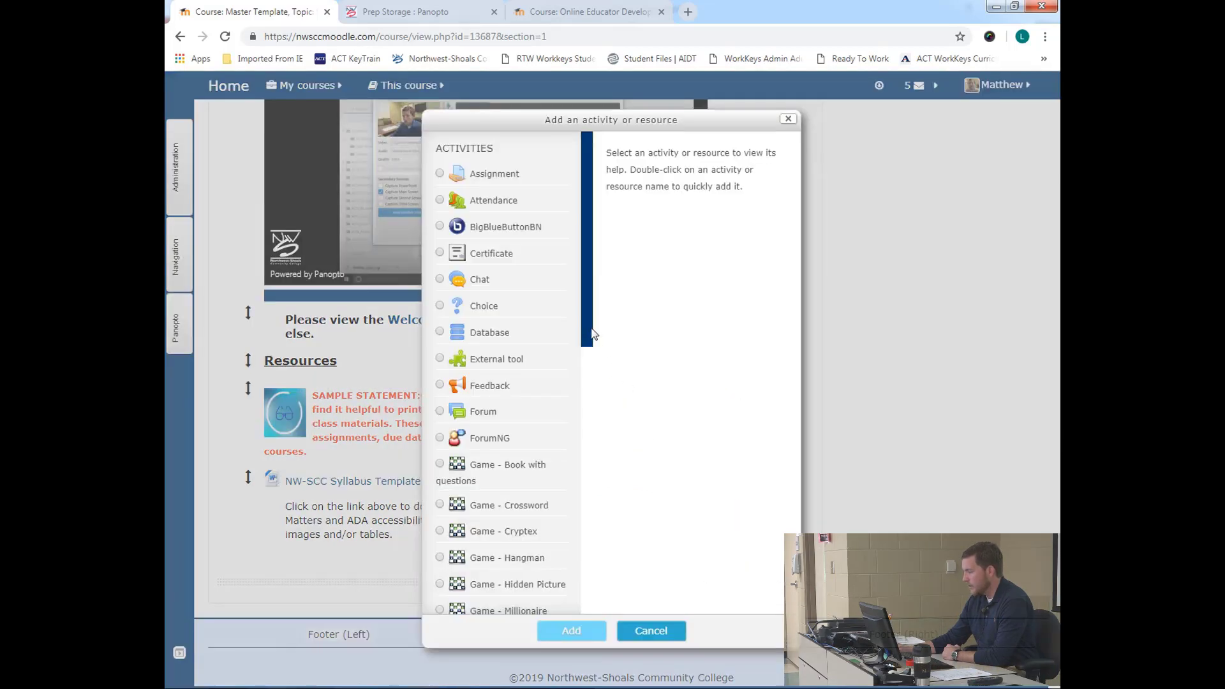
{"action": "left_click_drag", "start_coordinate": [592, 333], "coordinate": [591, 606]}
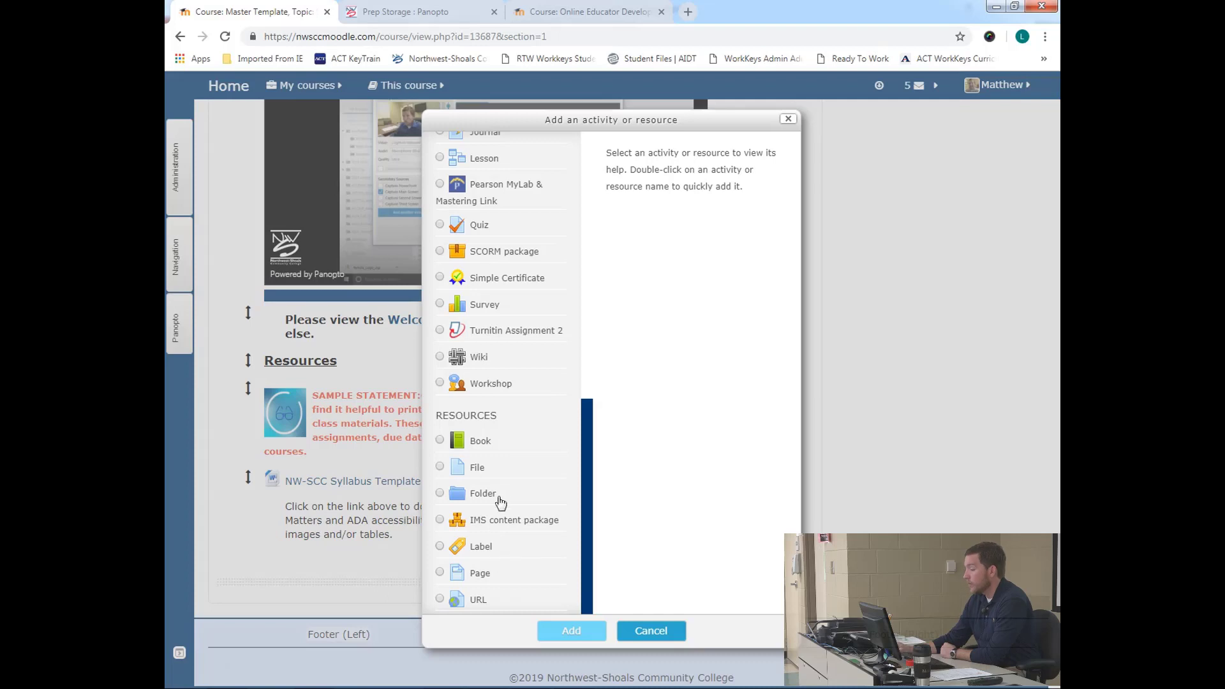
- Add a File resource to the Start Here section and name it Syllabus
{"action": "left_click", "coordinate": [441, 468]}
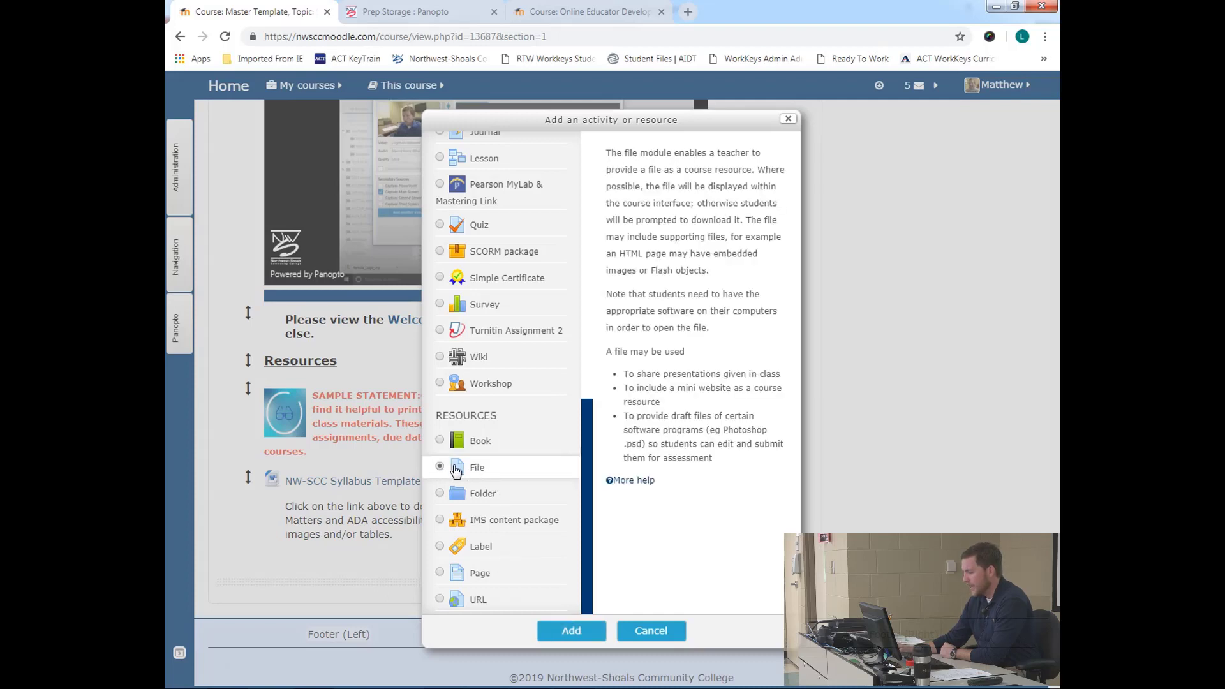
{"action": "left_click", "coordinate": [561, 632]}
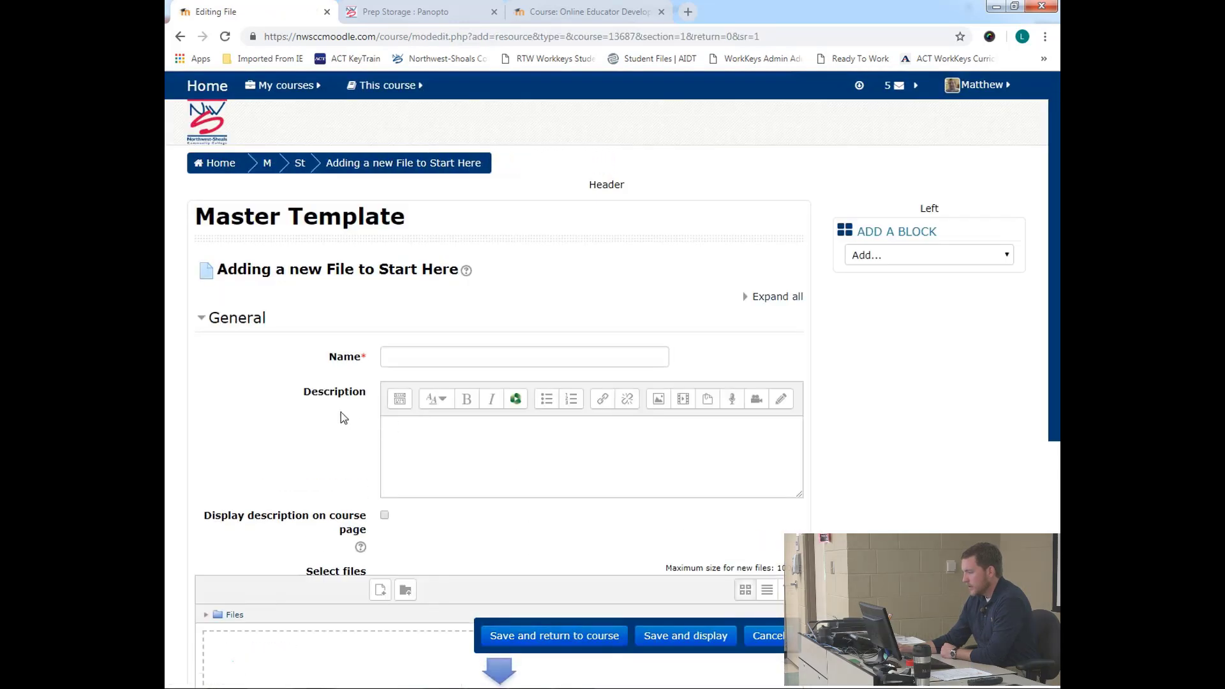
{"action": "scroll", "coordinate": [354, 383], "scroll_direction": "down", "scroll_amount": 1}
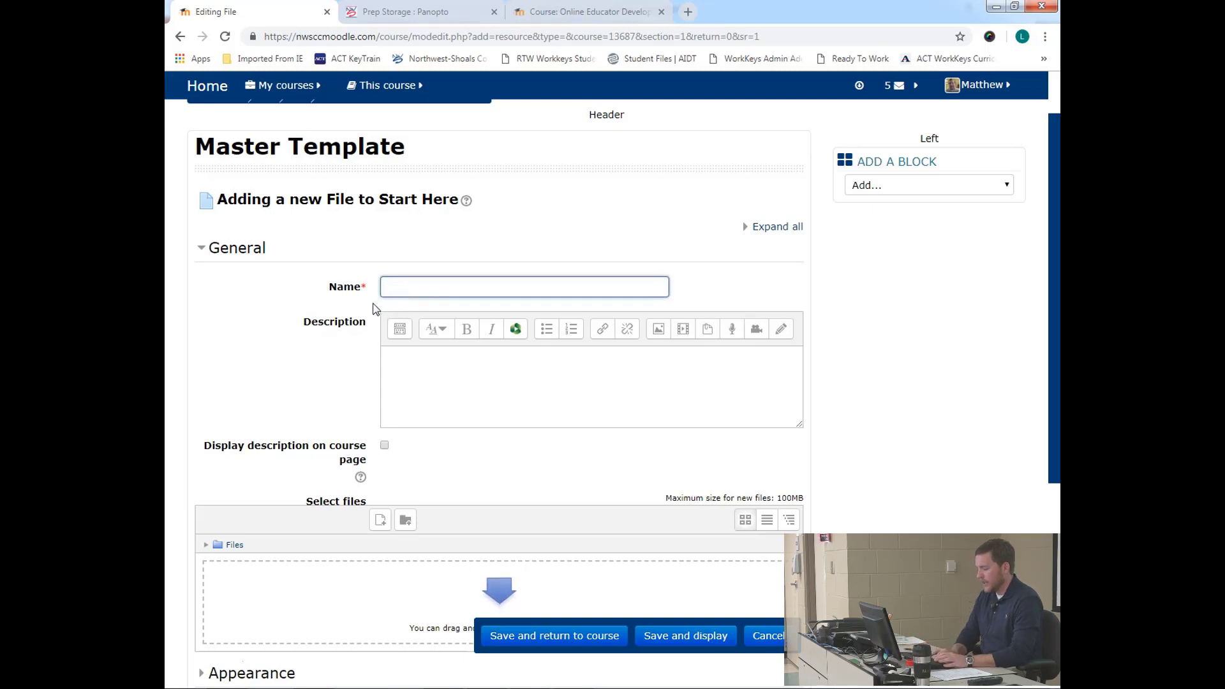
{"action": "type", "text": "Syl"}
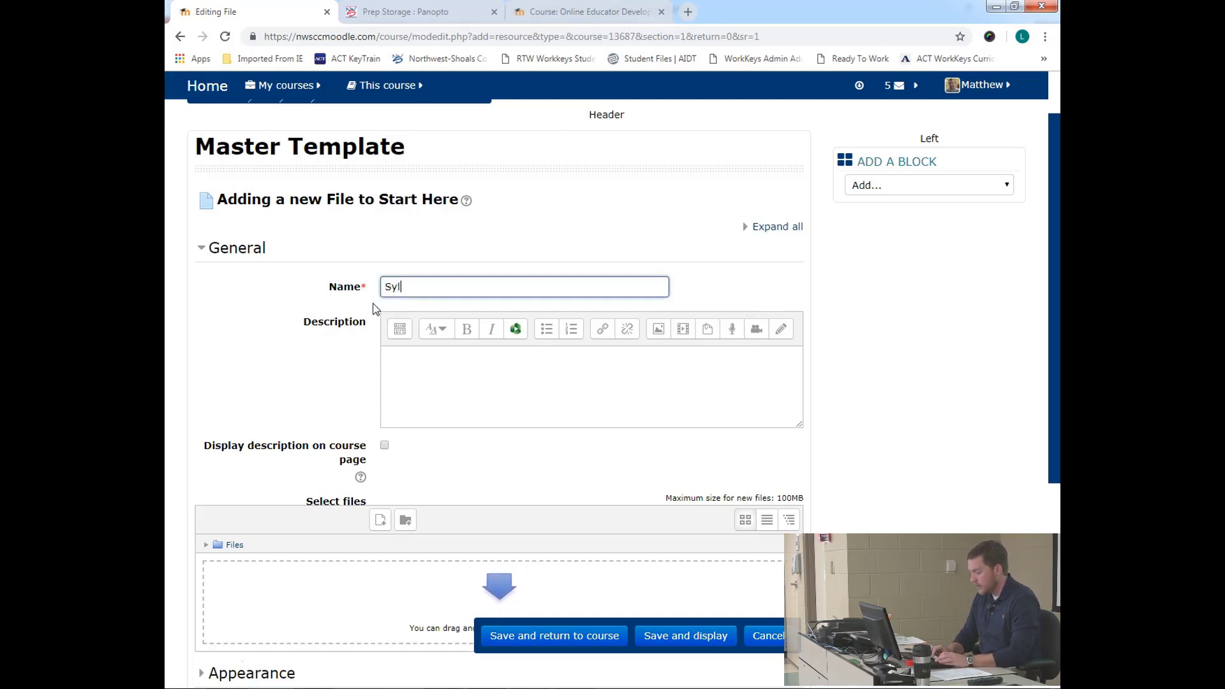
{"action": "type", "text": "labus"}
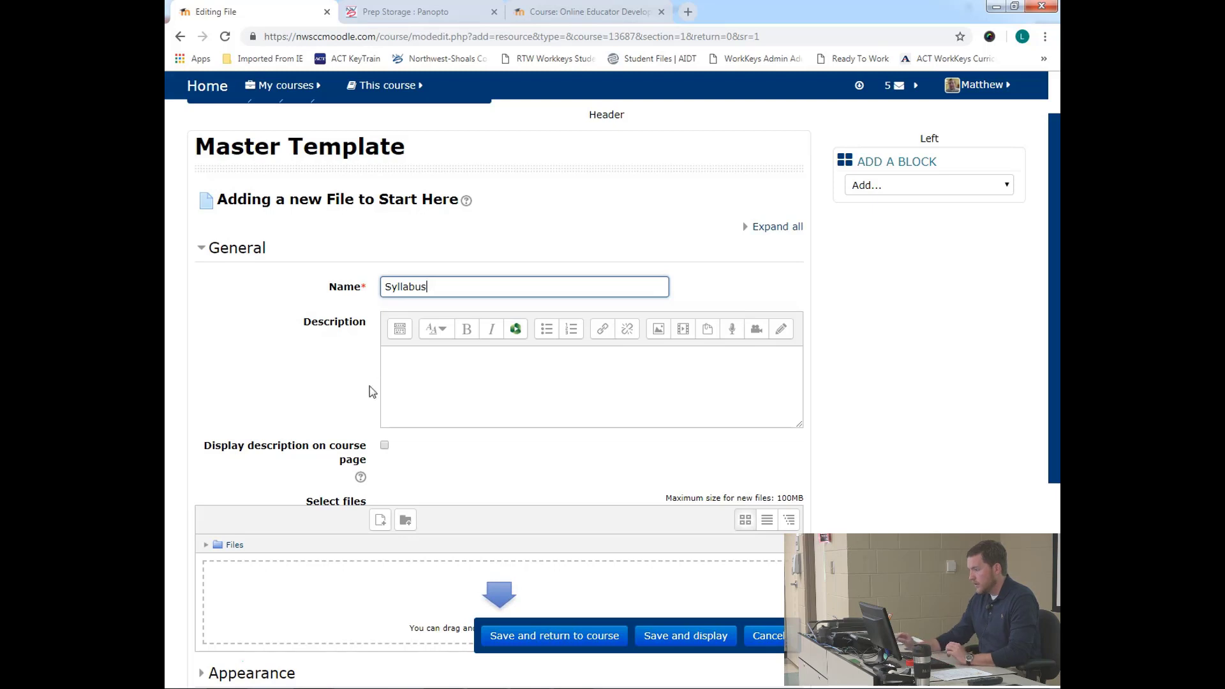
- Add the Online Educator Development Course Word document from the Moodle_Jan 19 folder to the resource's files
{"action": "scroll", "coordinate": [367, 392], "scroll_direction": "down", "scroll_amount": 2}
{"action": "scroll", "coordinate": [375, 415], "scroll_direction": "down", "scroll_amount": 1}
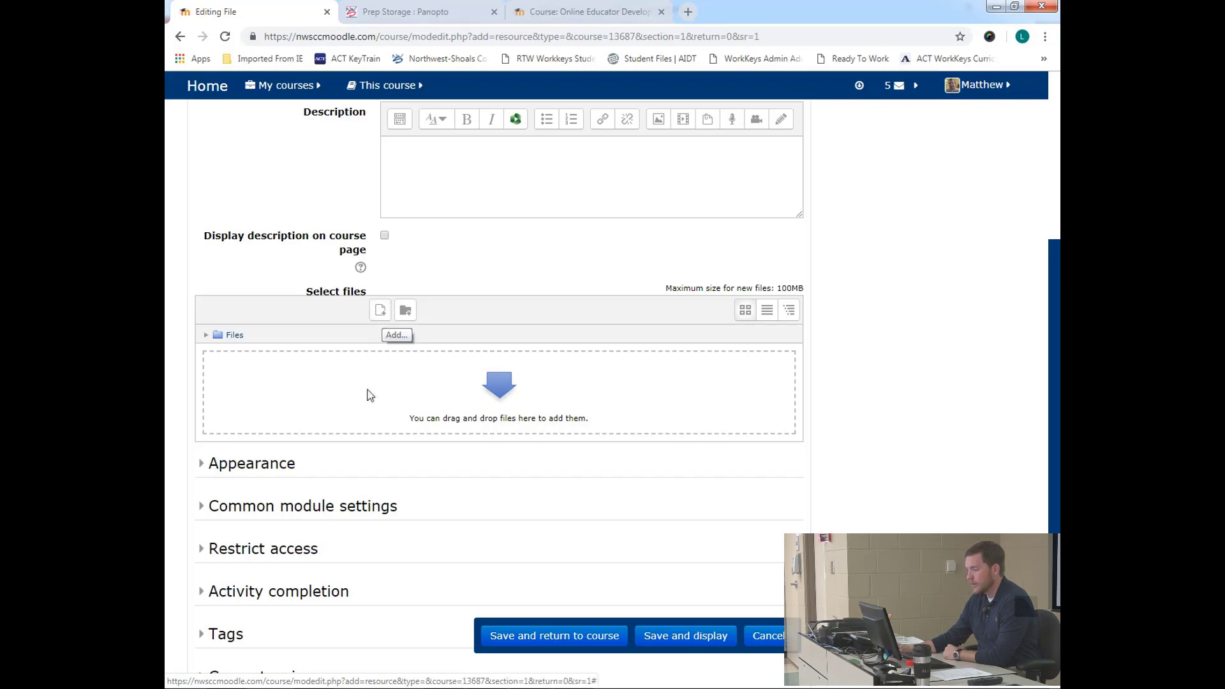
{"action": "key", "text": "alt+Tab"}
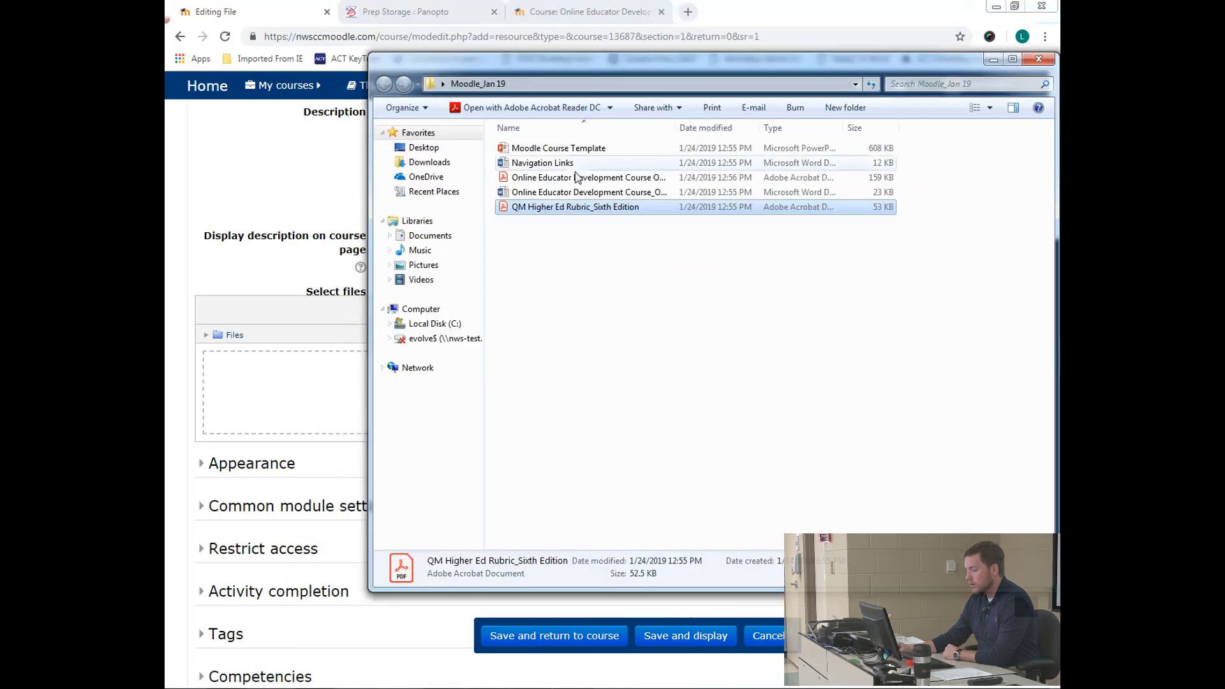
{"action": "left_click_drag", "start_coordinate": [577, 72], "coordinate": [825, 248]}
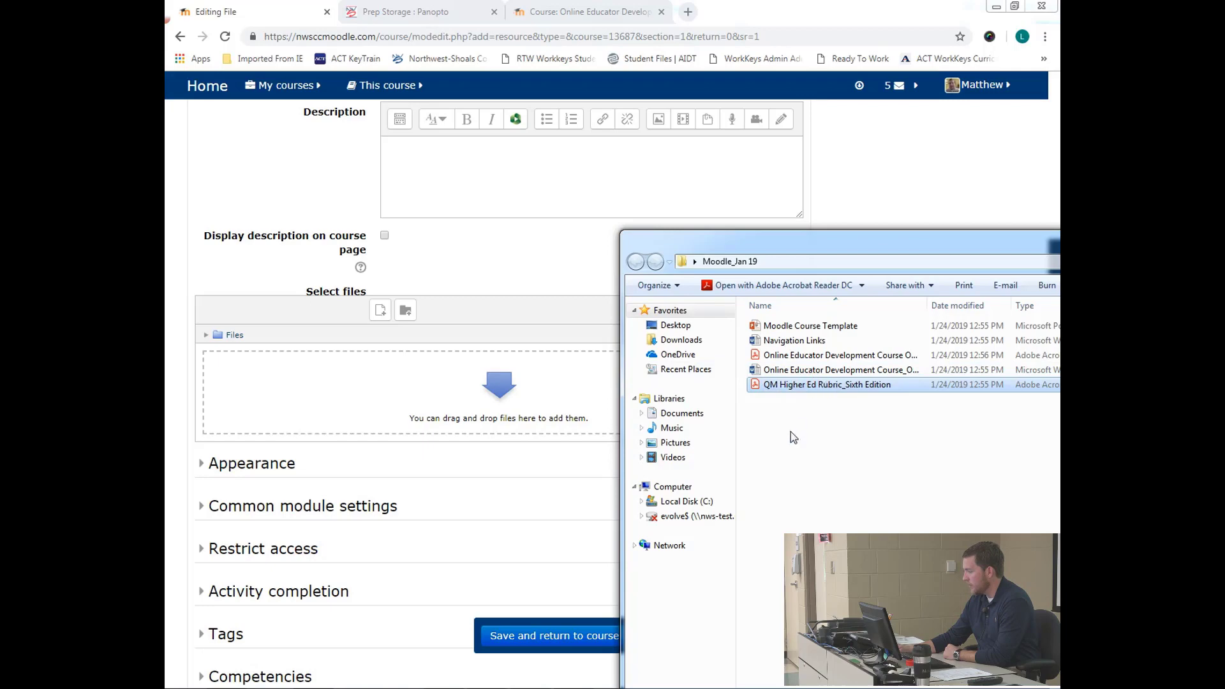
{"action": "left_click", "coordinate": [808, 372]}
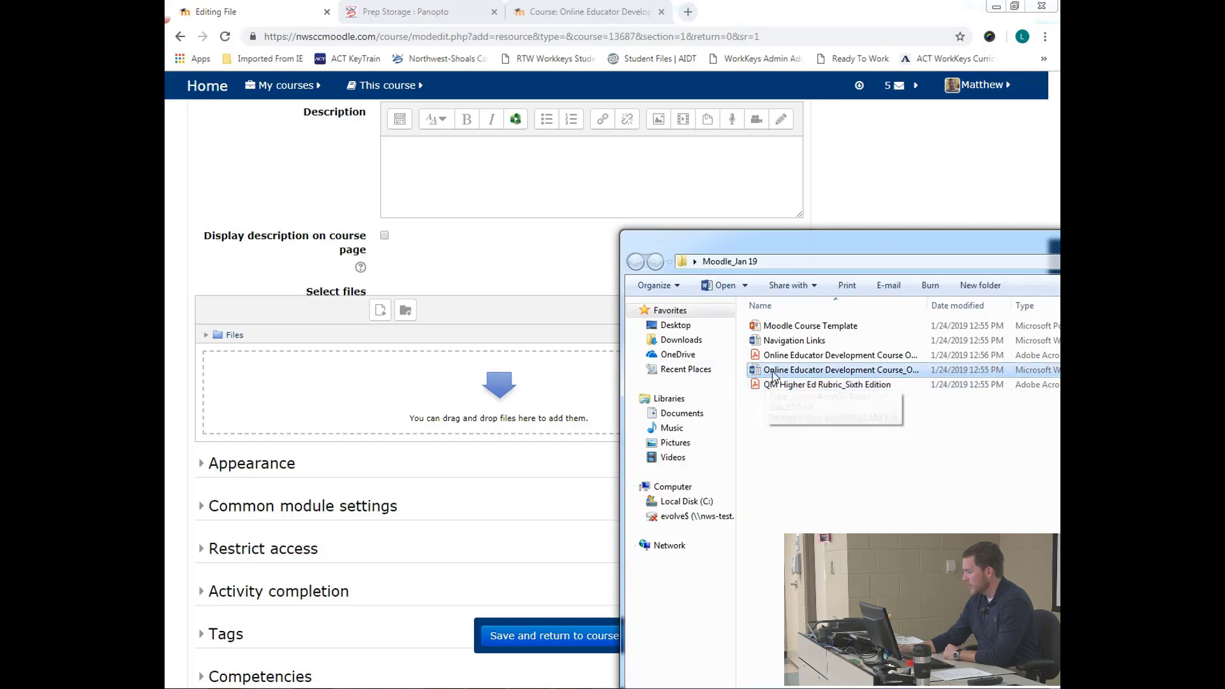
{"action": "left_click_drag", "start_coordinate": [778, 374], "coordinate": [289, 411]}
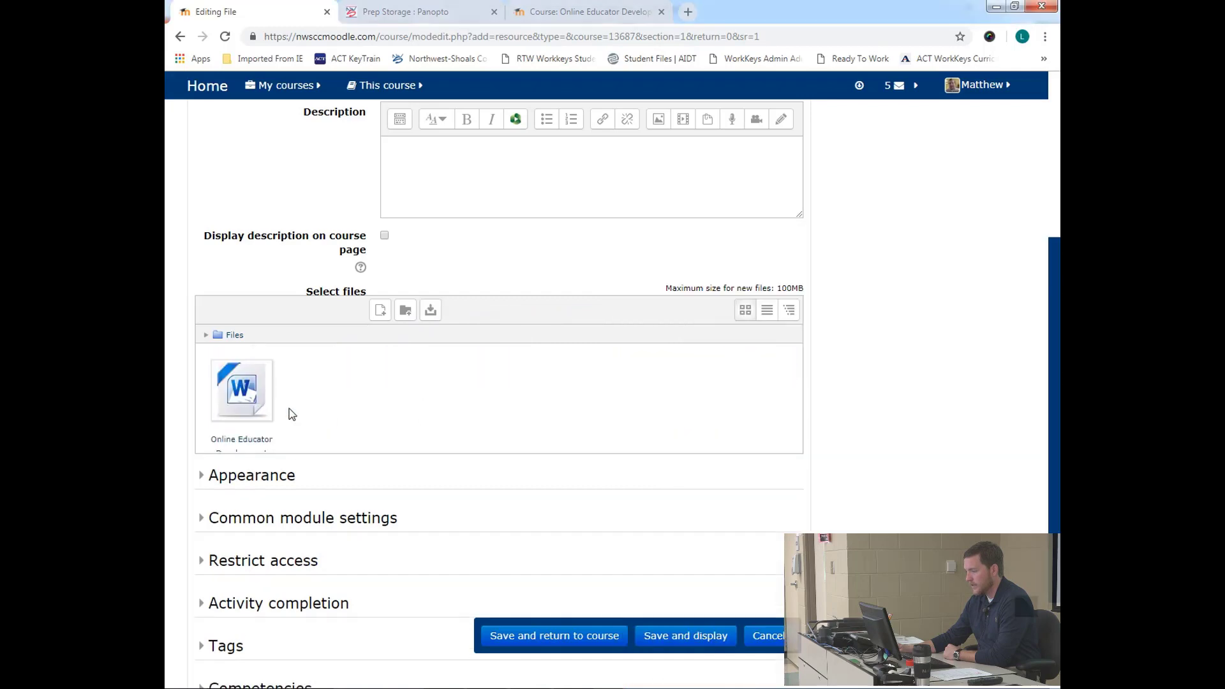
- Set the Syllabus file's display option to In pop-up, then save it and return to the course
{"action": "scroll", "coordinate": [181, 447], "scroll_direction": "down", "scroll_amount": 2}
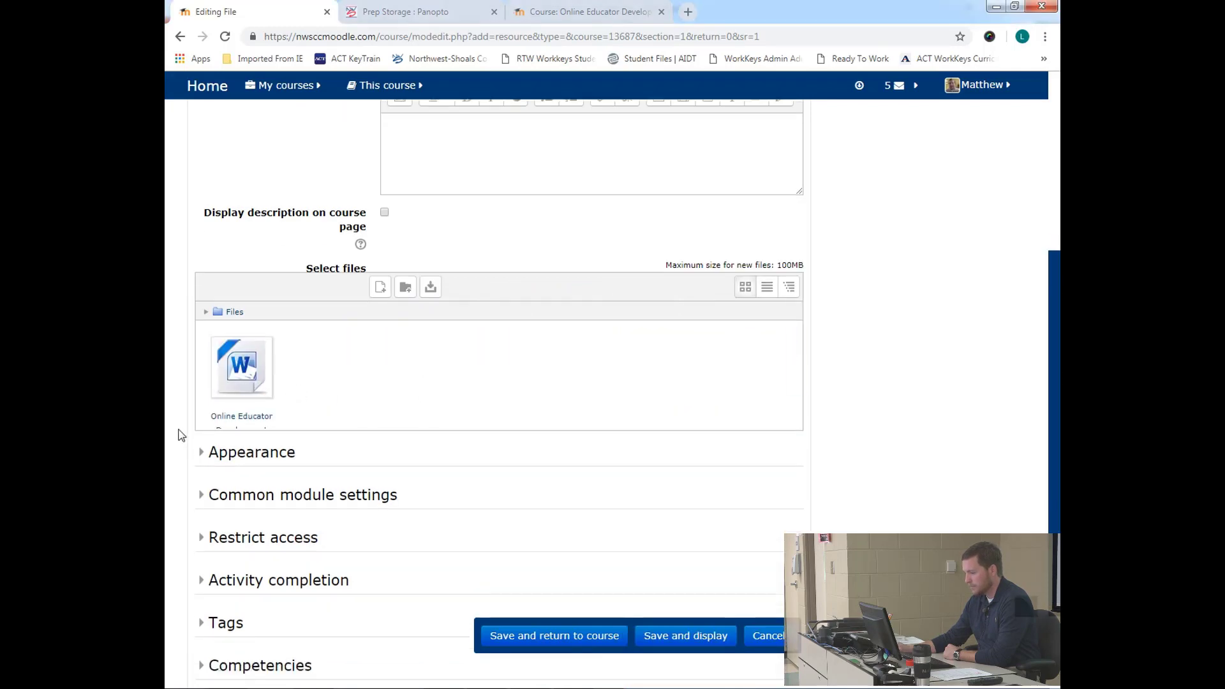
{"action": "scroll", "coordinate": [179, 436], "scroll_direction": "down", "scroll_amount": 1}
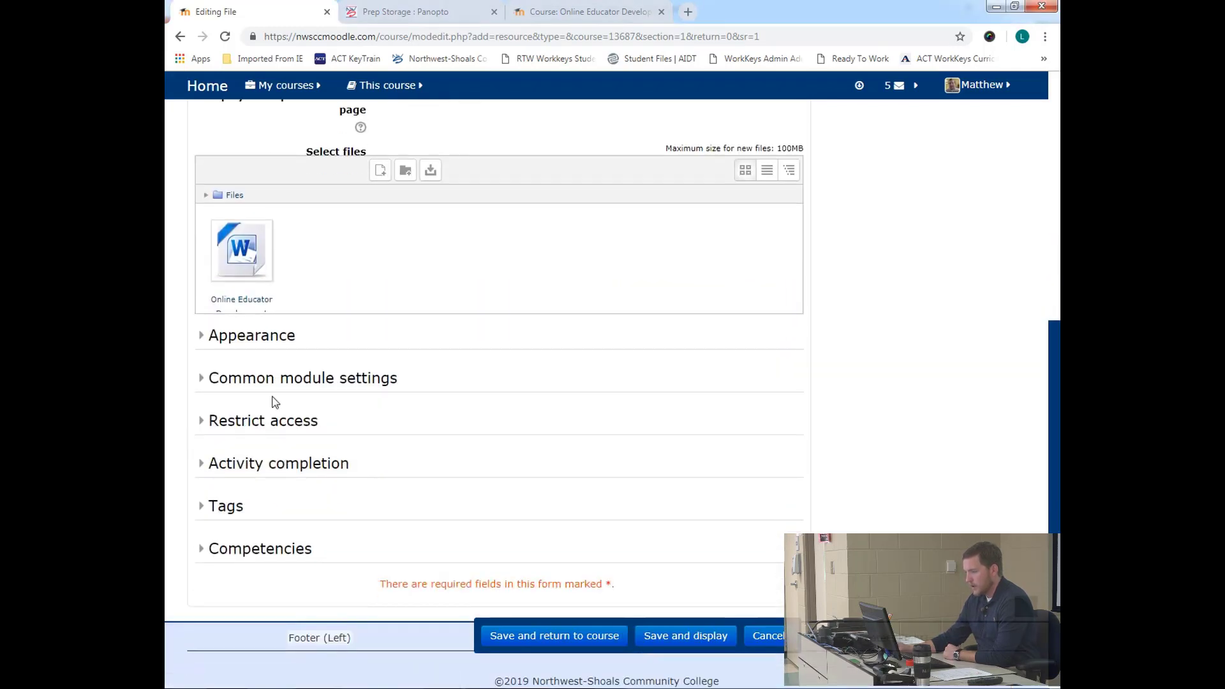
{"action": "left_click", "coordinate": [205, 336]}
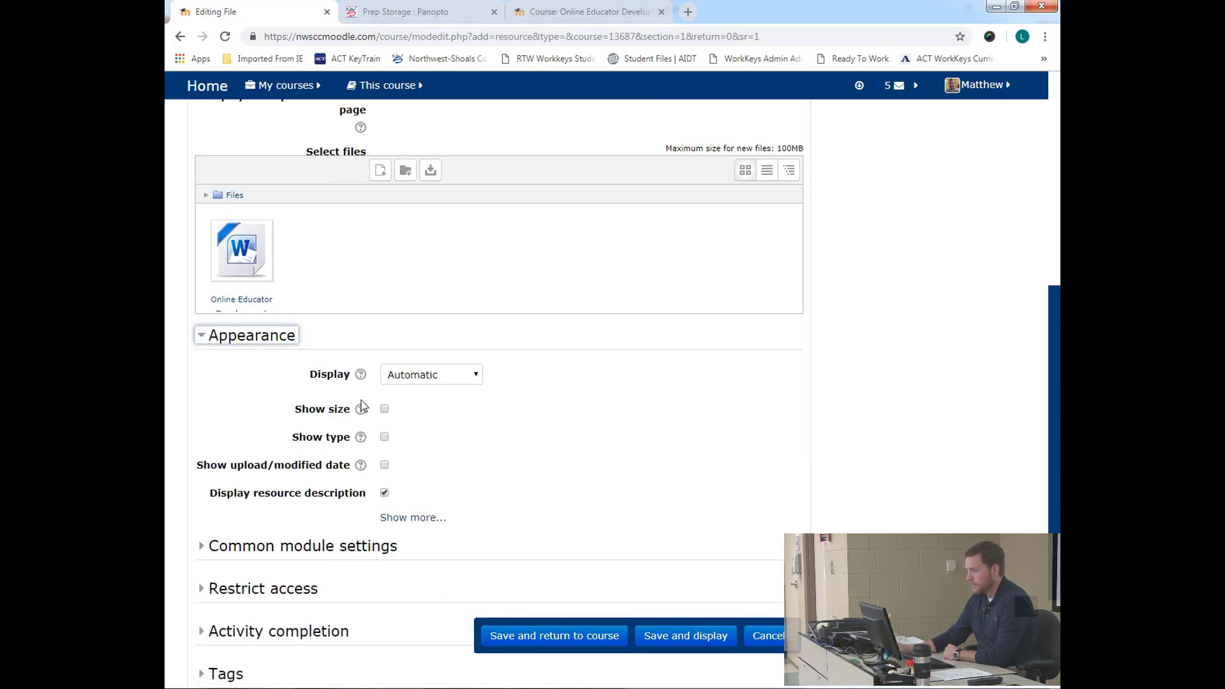
{"action": "left_click", "coordinate": [461, 381]}
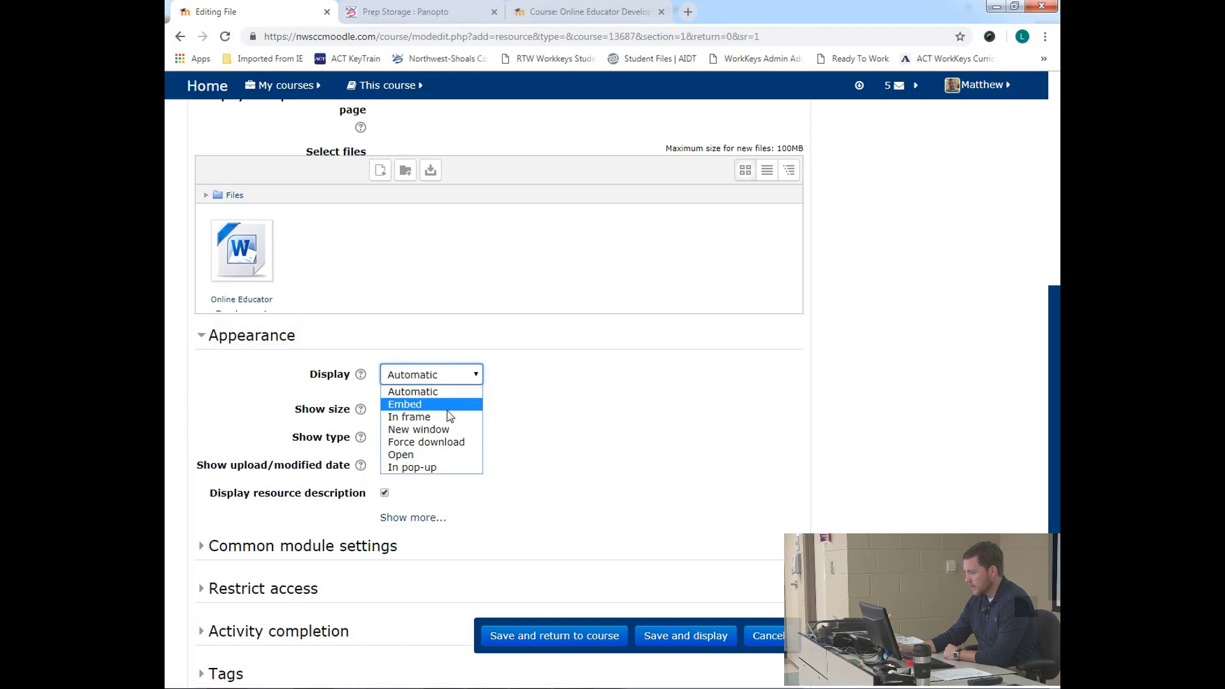
{"action": "left_click", "coordinate": [413, 468]}
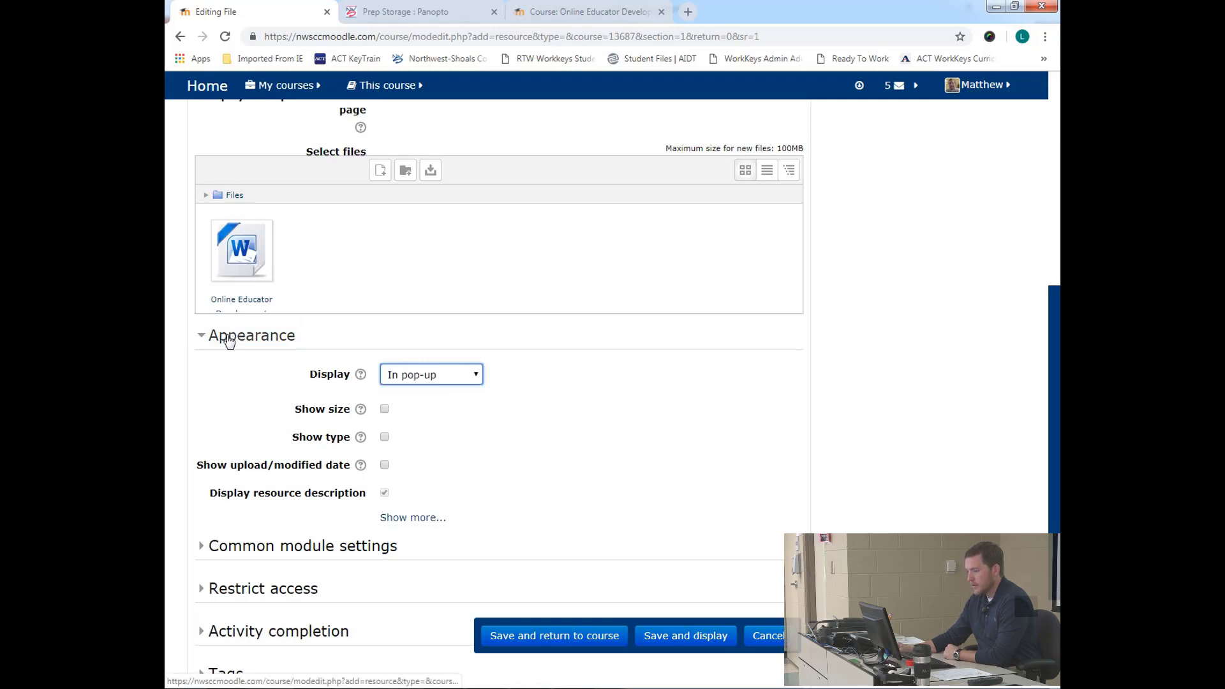
{"action": "scroll", "coordinate": [301, 284], "scroll_direction": "up", "scroll_amount": 2}
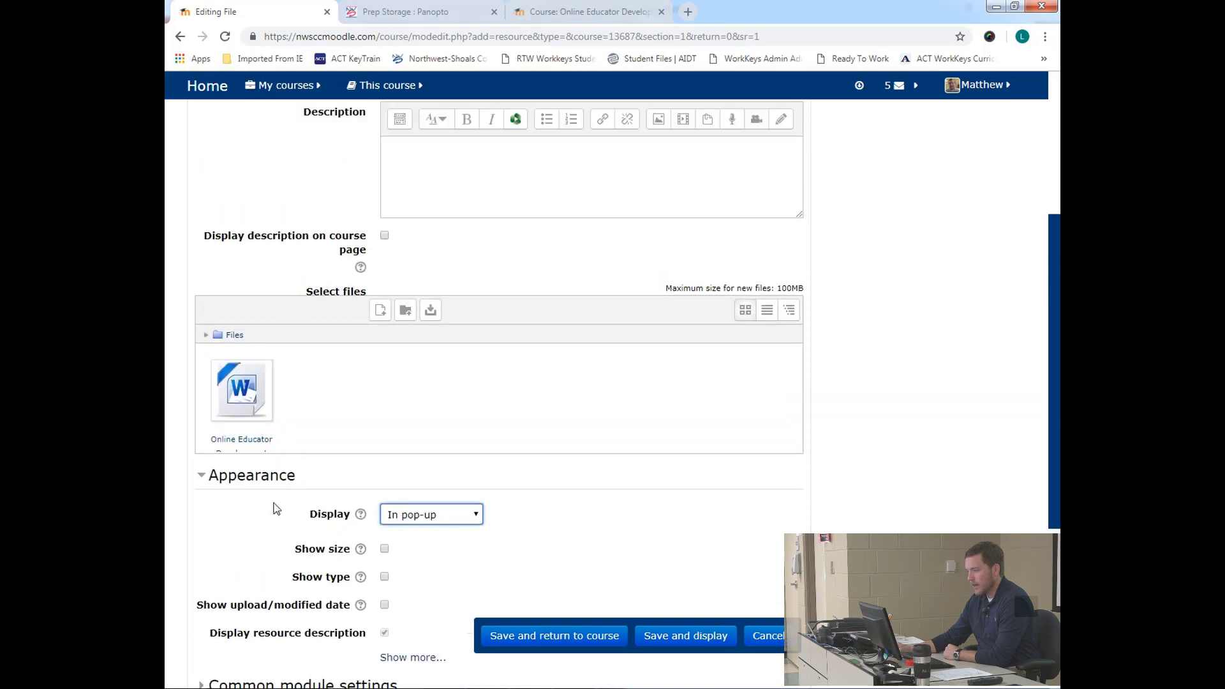
{"action": "left_click", "coordinate": [238, 476]}
{"action": "left_click", "coordinate": [238, 476]}
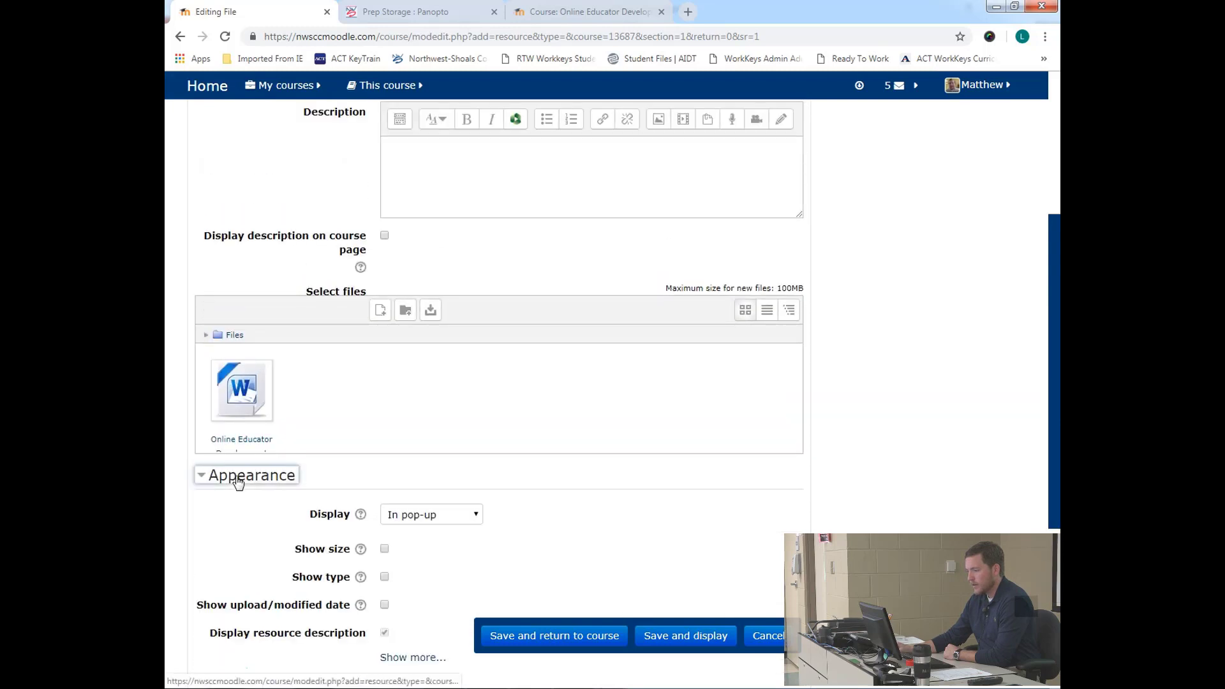
{"action": "left_click", "coordinate": [452, 518]}
{"action": "left_click", "coordinate": [420, 609]}
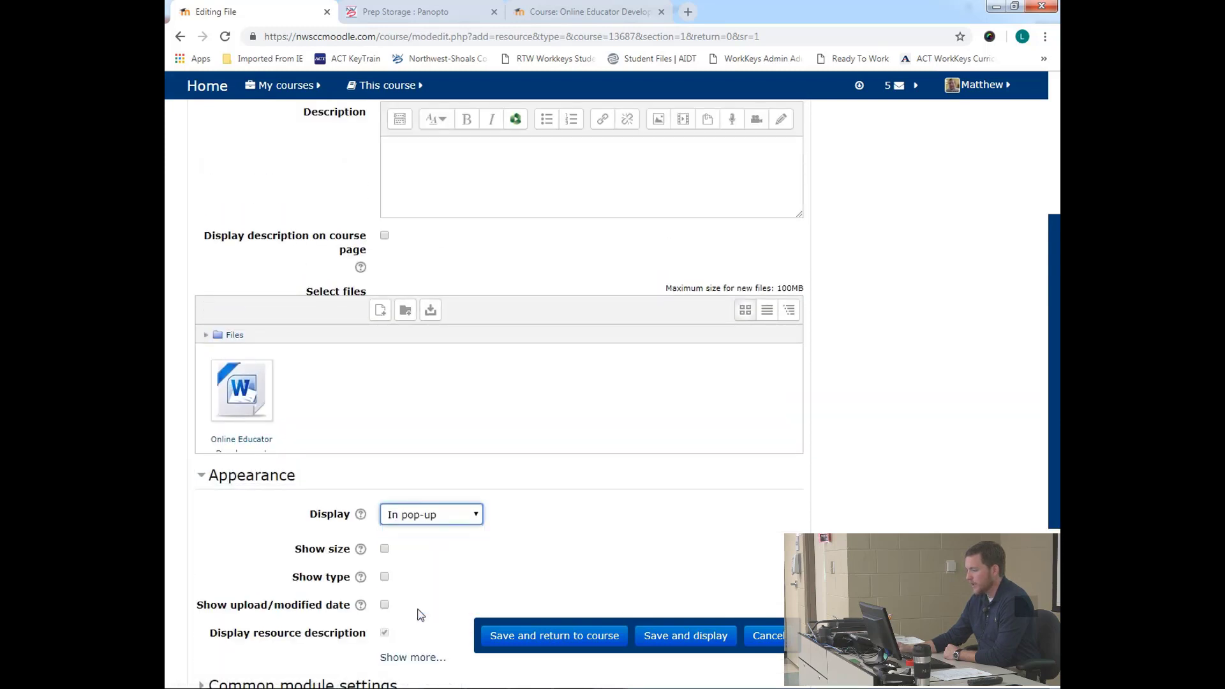
{"action": "left_click", "coordinate": [593, 641]}
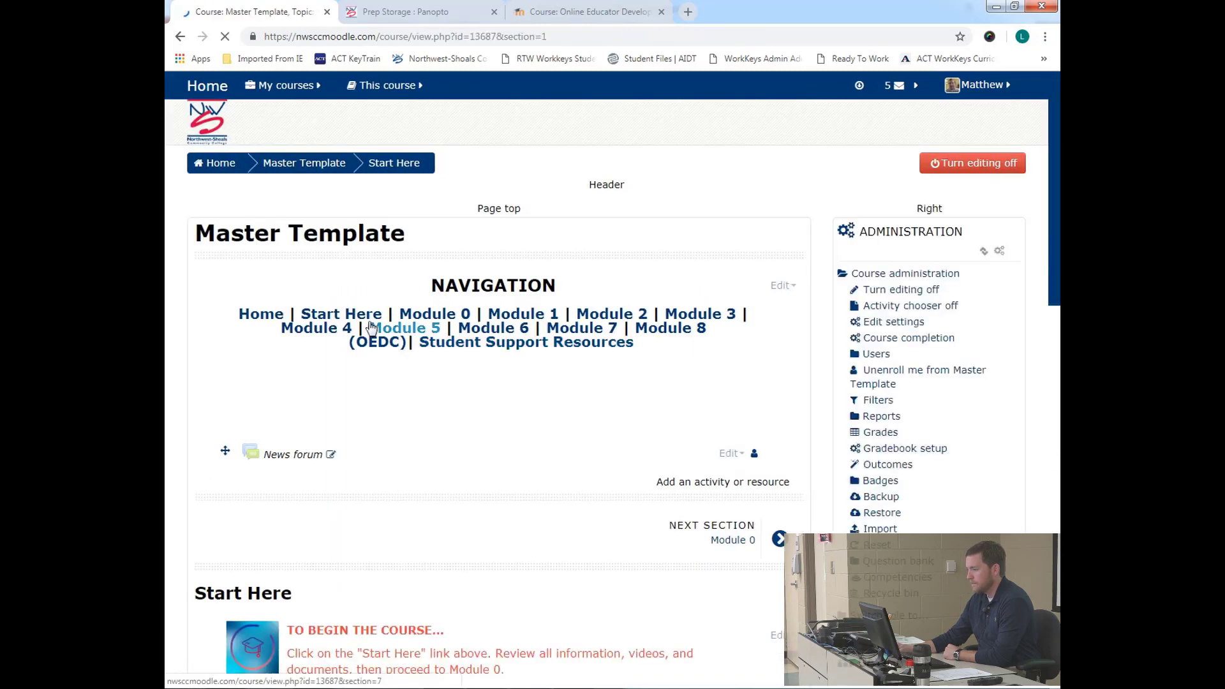
- Move the Syllabus item directly below the Resources heading and indent it one level
{"action": "scroll", "coordinate": [253, 323], "scroll_direction": "down", "scroll_amount": 12}
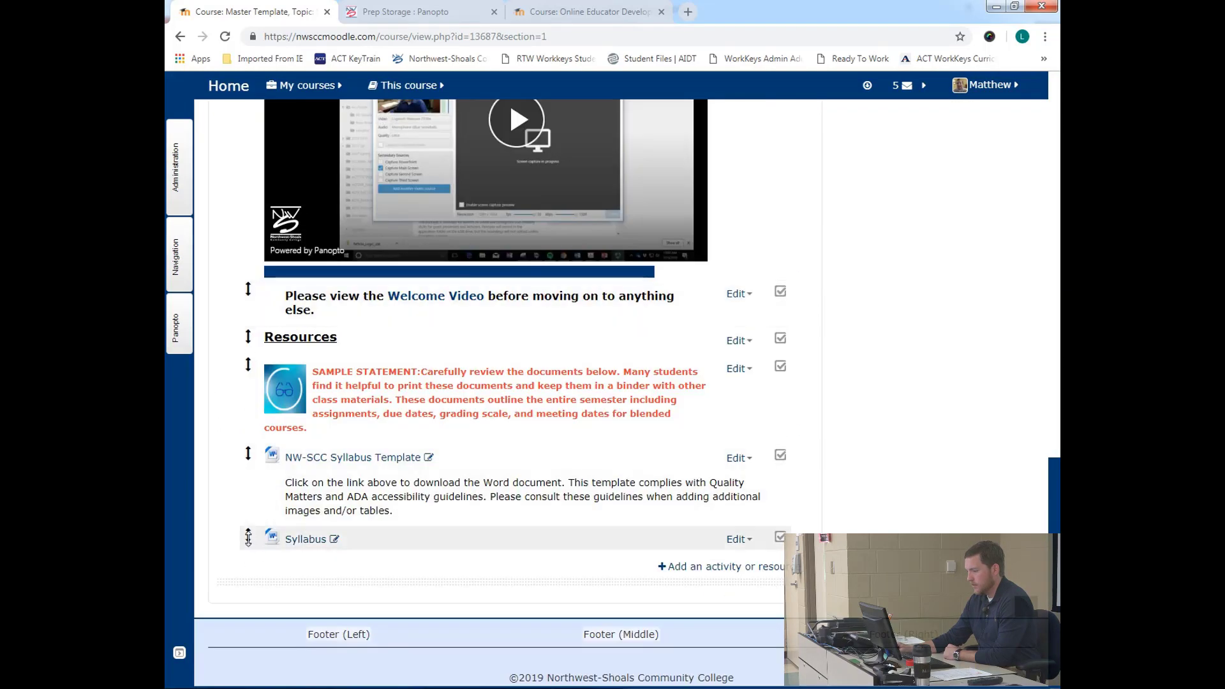
{"action": "left_click_drag", "start_coordinate": [249, 535], "coordinate": [243, 370]}
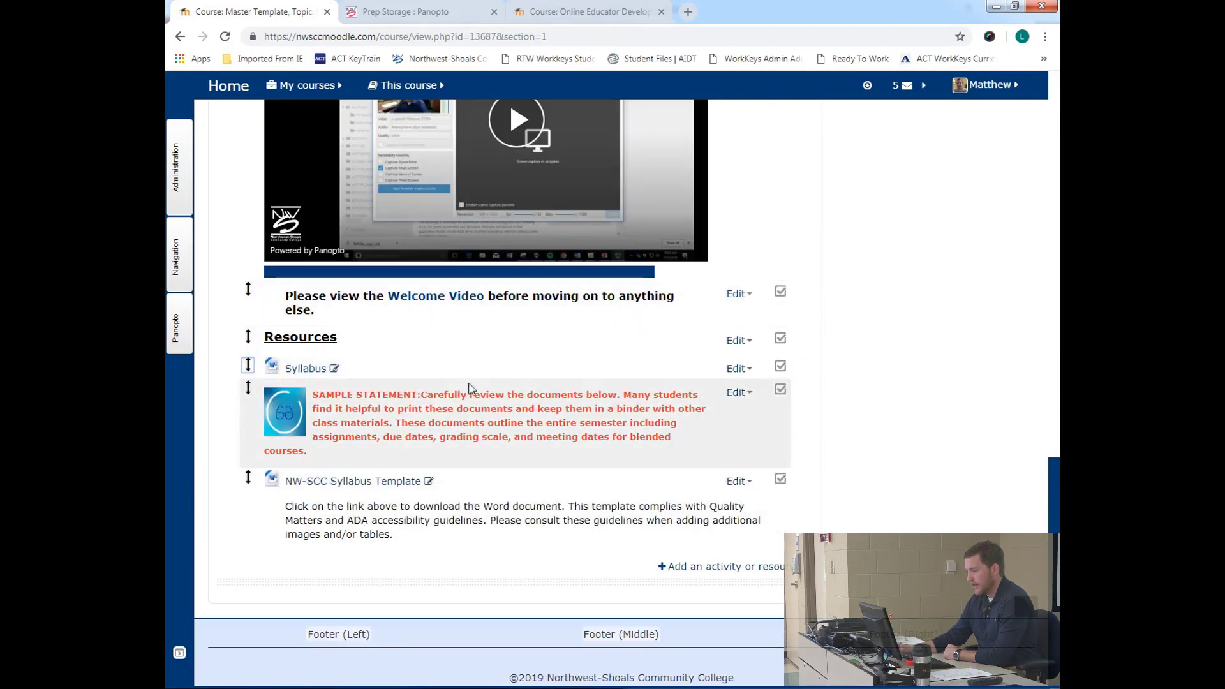
{"action": "left_click", "coordinate": [738, 368]}
{"action": "left_click", "coordinate": [731, 405]}
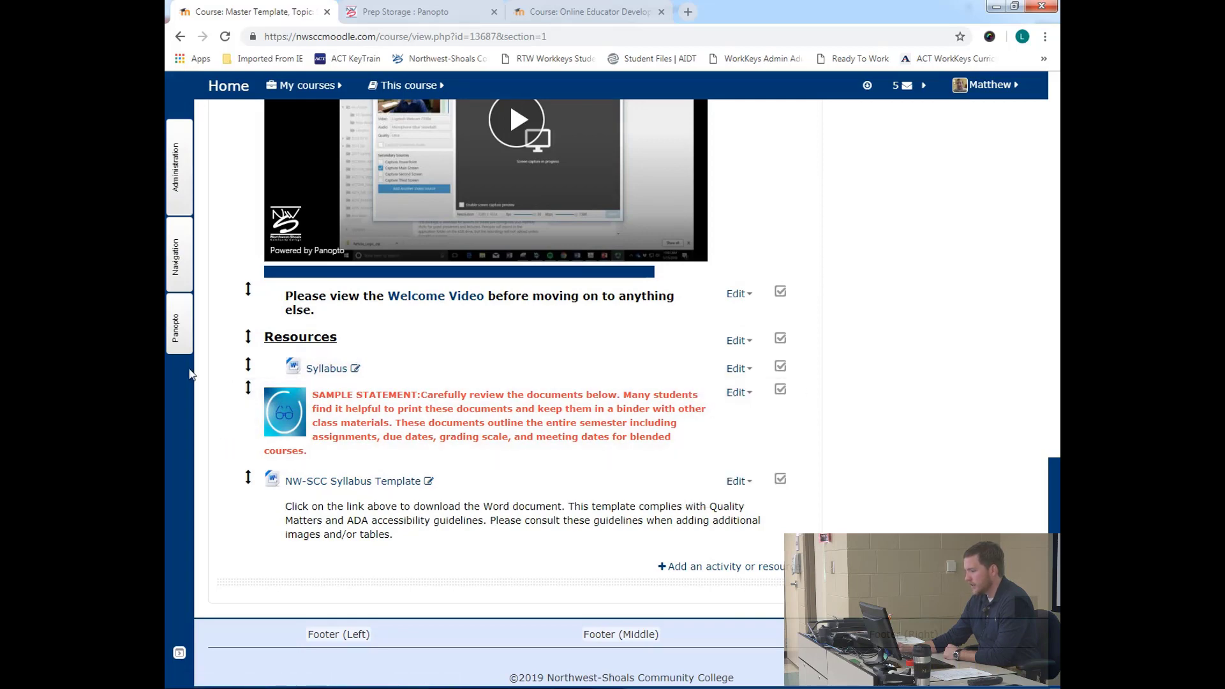
- Open the Syllabus link to test its pop-up display, then close the pop-up window
{"action": "left_click", "coordinate": [327, 370]}
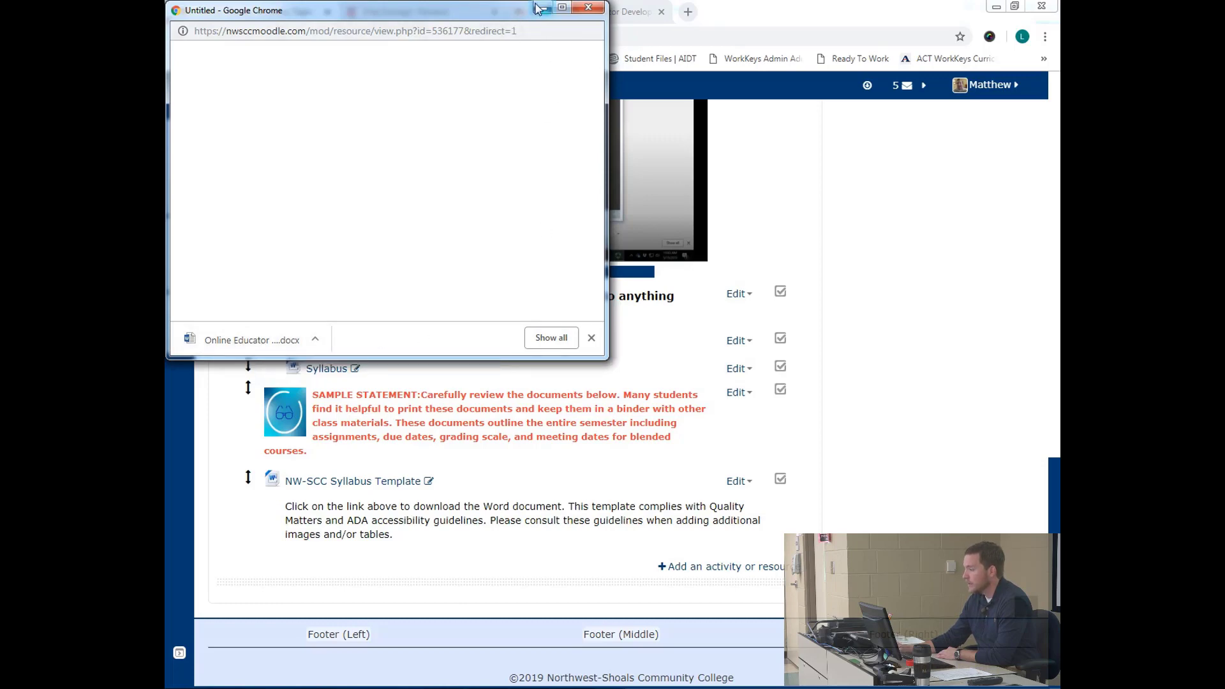
{"action": "left_click", "coordinate": [588, 8]}
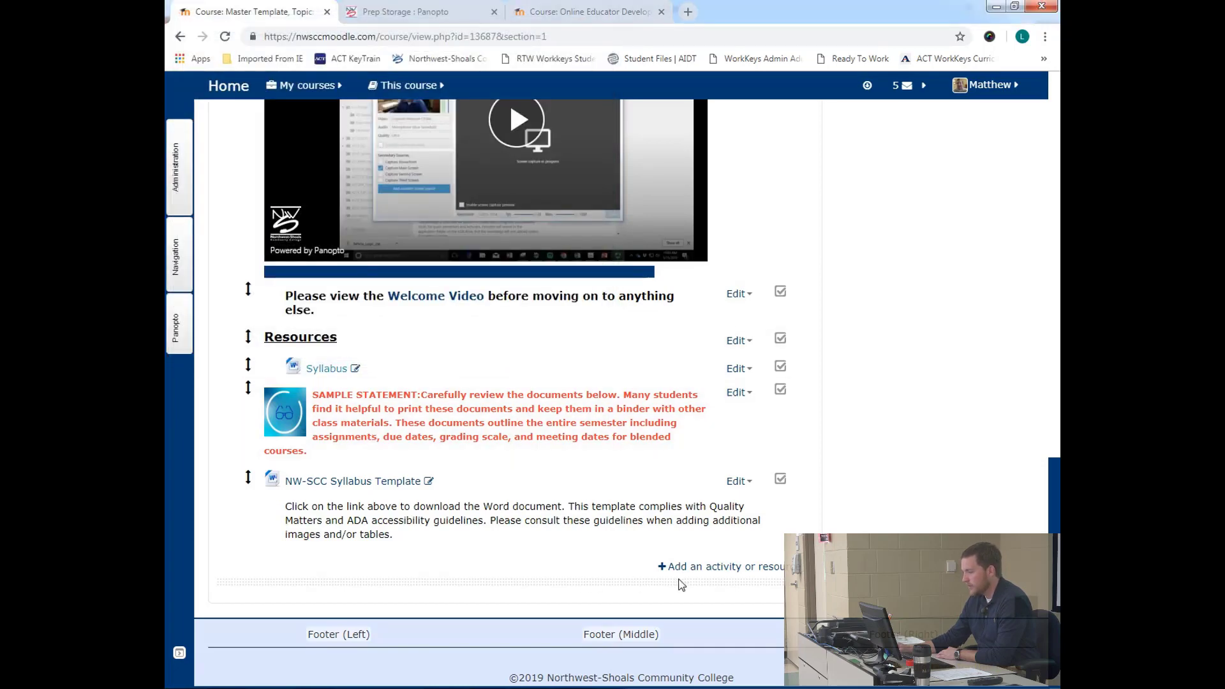
- Add another File resource to the Start Here section and name it Syllabus
{"action": "left_click", "coordinate": [705, 570]}
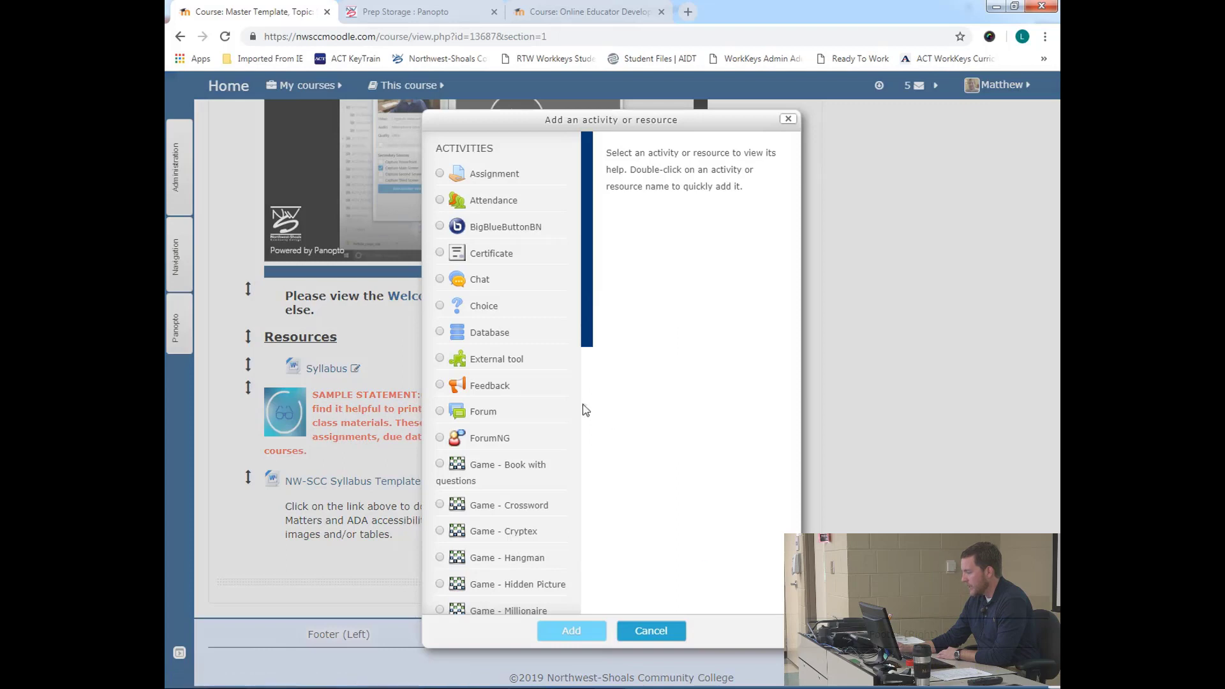
{"action": "left_click_drag", "start_coordinate": [592, 289], "coordinate": [591, 580]}
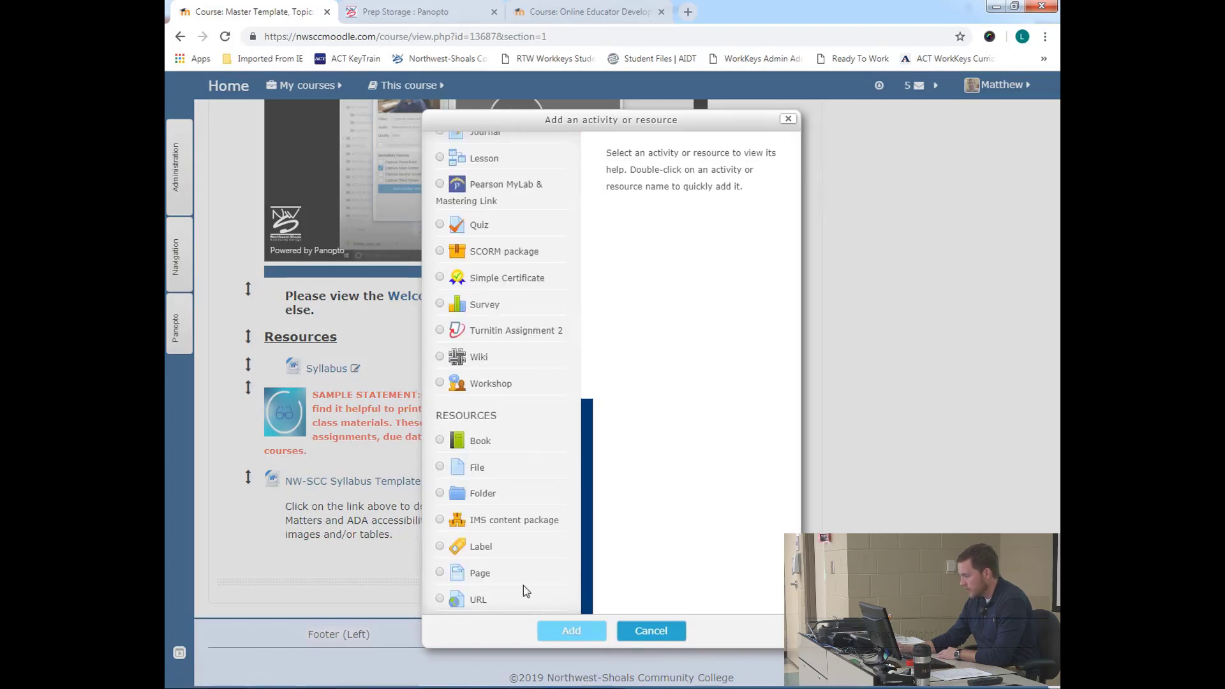
{"action": "left_click", "coordinate": [440, 468]}
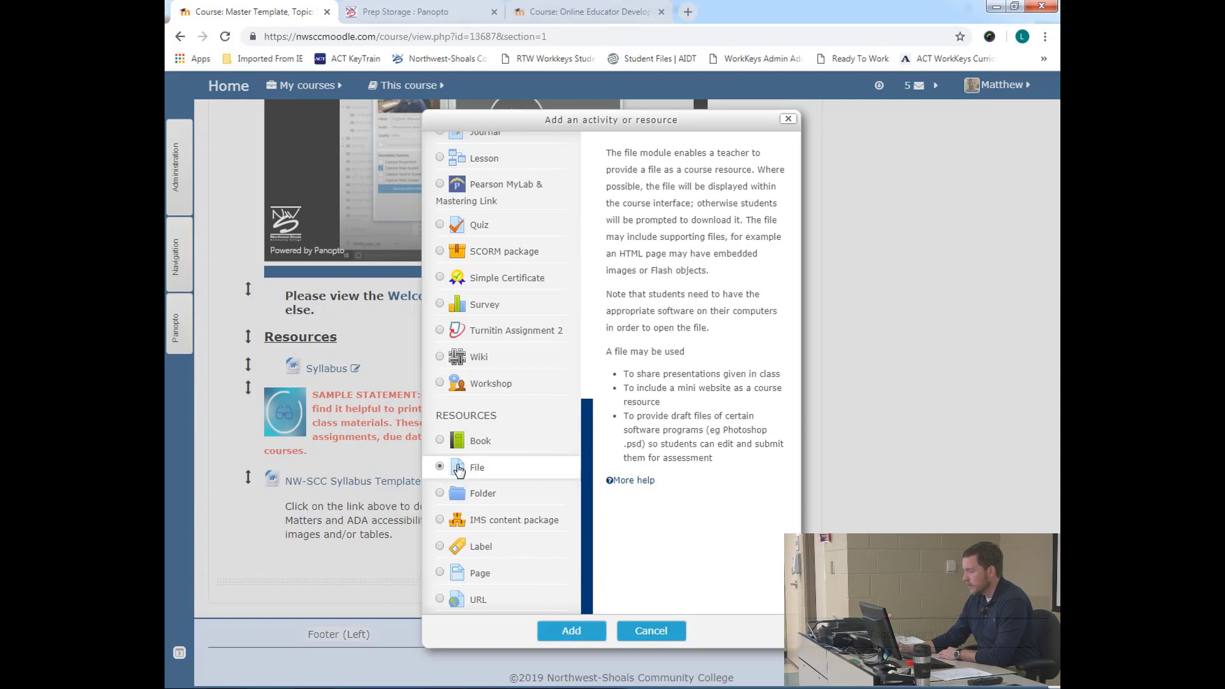
{"action": "left_click", "coordinate": [583, 637]}
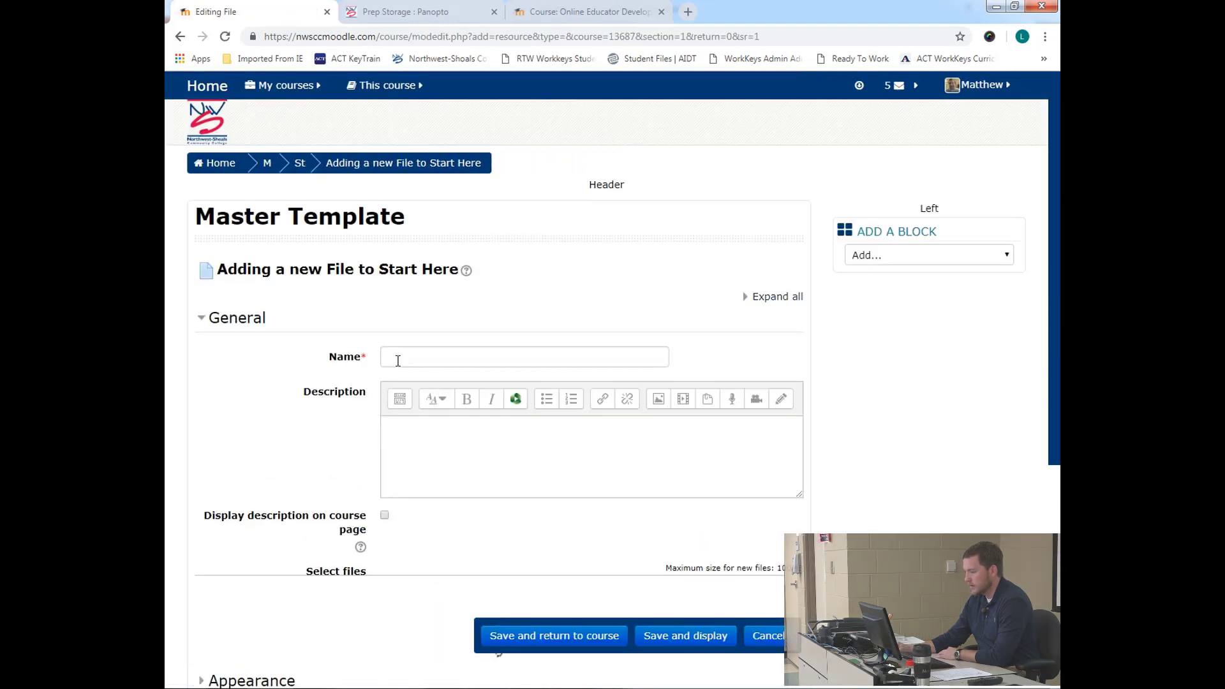
{"action": "left_click", "coordinate": [410, 361]}
{"action": "type", "text": "Sy"}
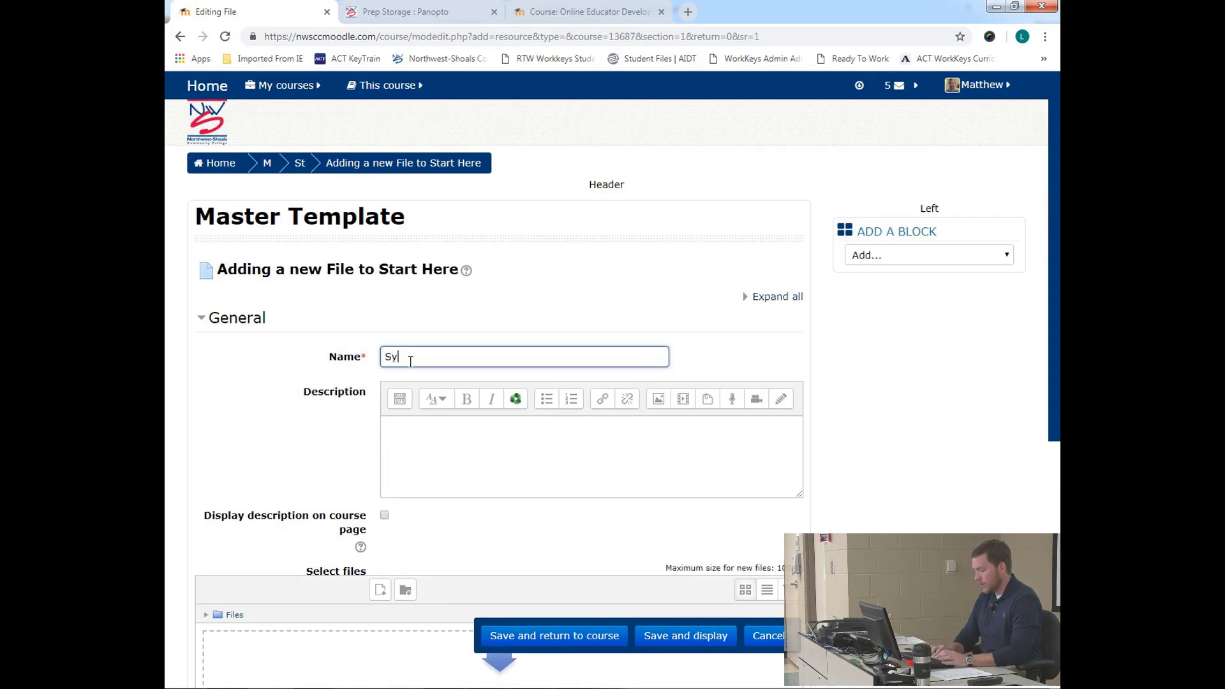
{"action": "type", "text": "llabus"}
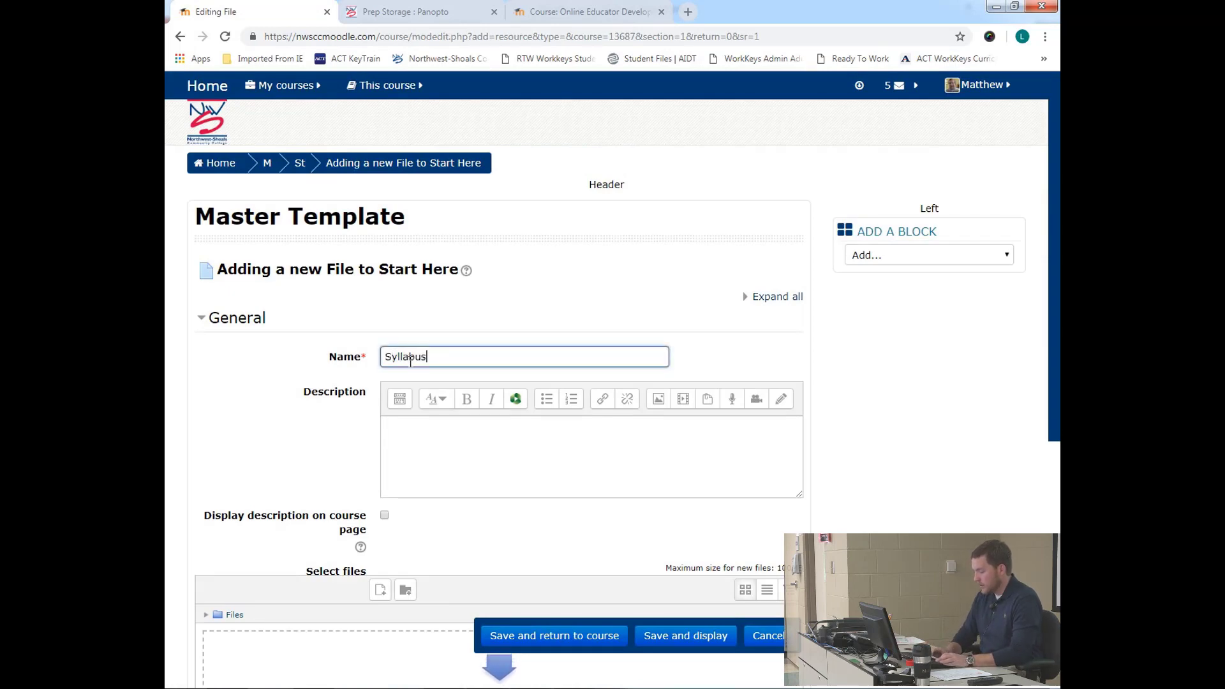
- Add the Online Educator Development Course PDF from the Moodle_Jan 19 folder to the new resource's files
{"action": "scroll", "coordinate": [247, 415], "scroll_direction": "down", "scroll_amount": 4}
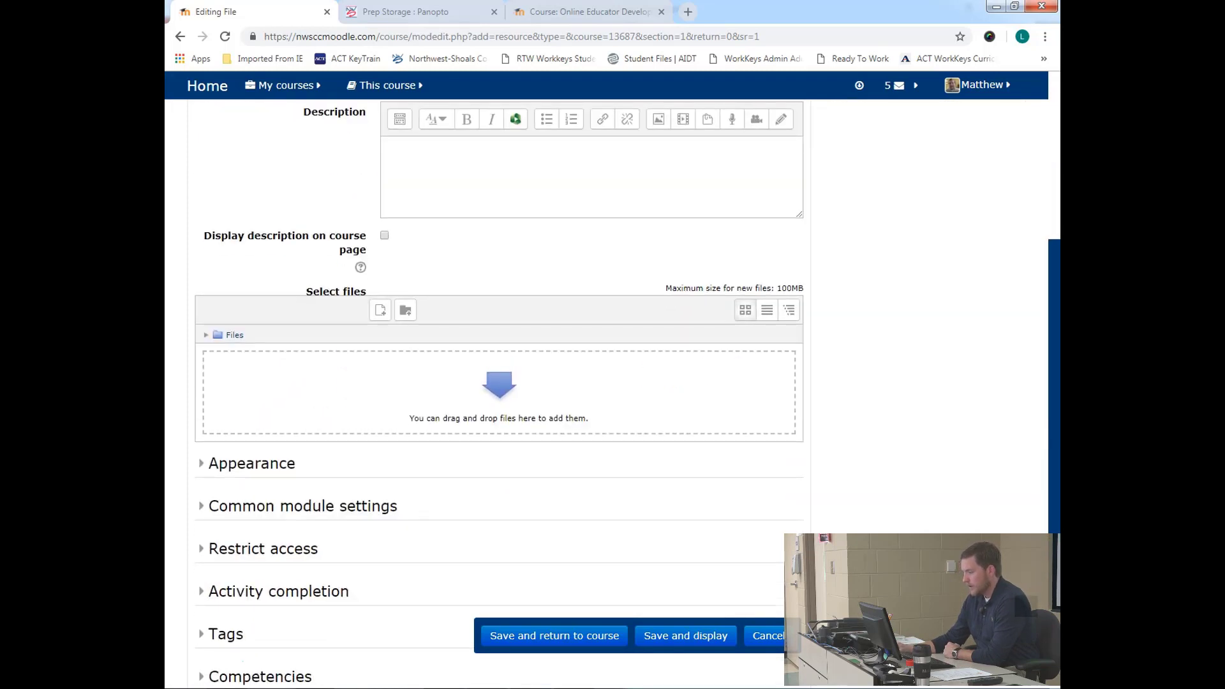
{"action": "key", "text": "alt+Tab"}
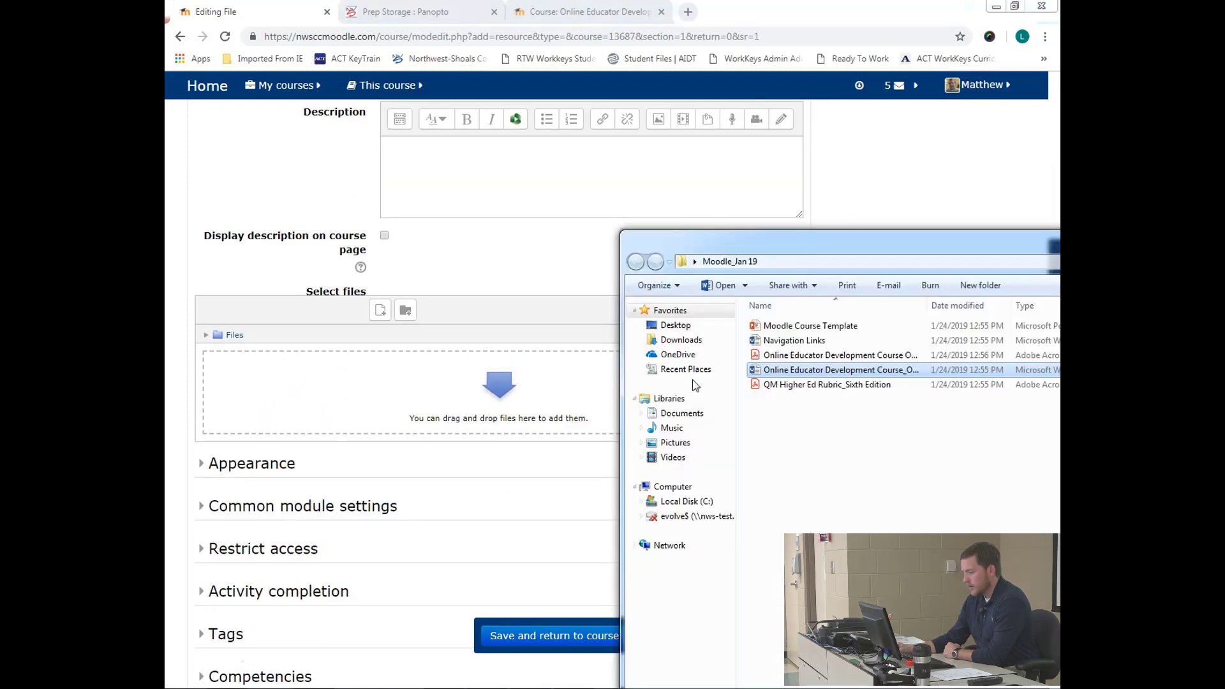
{"action": "left_click", "coordinate": [769, 356]}
{"action": "left_click_drag", "start_coordinate": [769, 356], "coordinate": [450, 403]}
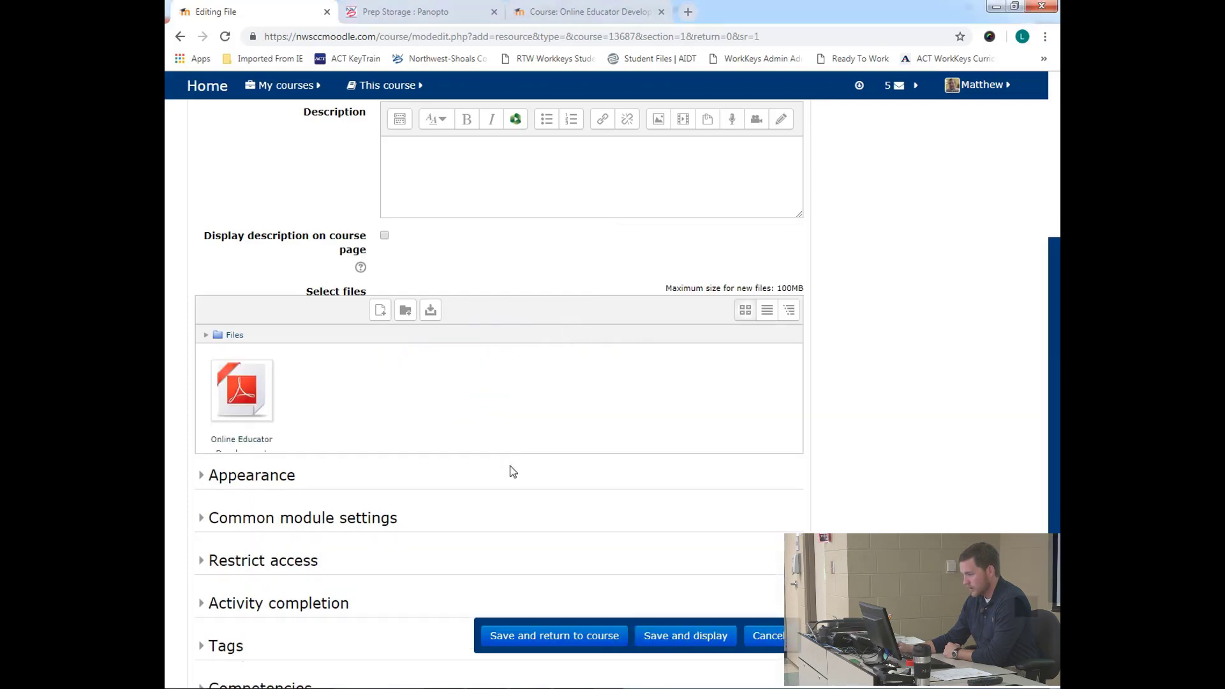
- Set the PDF Syllabus resource's display to New window, then save it and return to the course
{"action": "scroll", "coordinate": [192, 483], "scroll_direction": "down", "scroll_amount": 1}
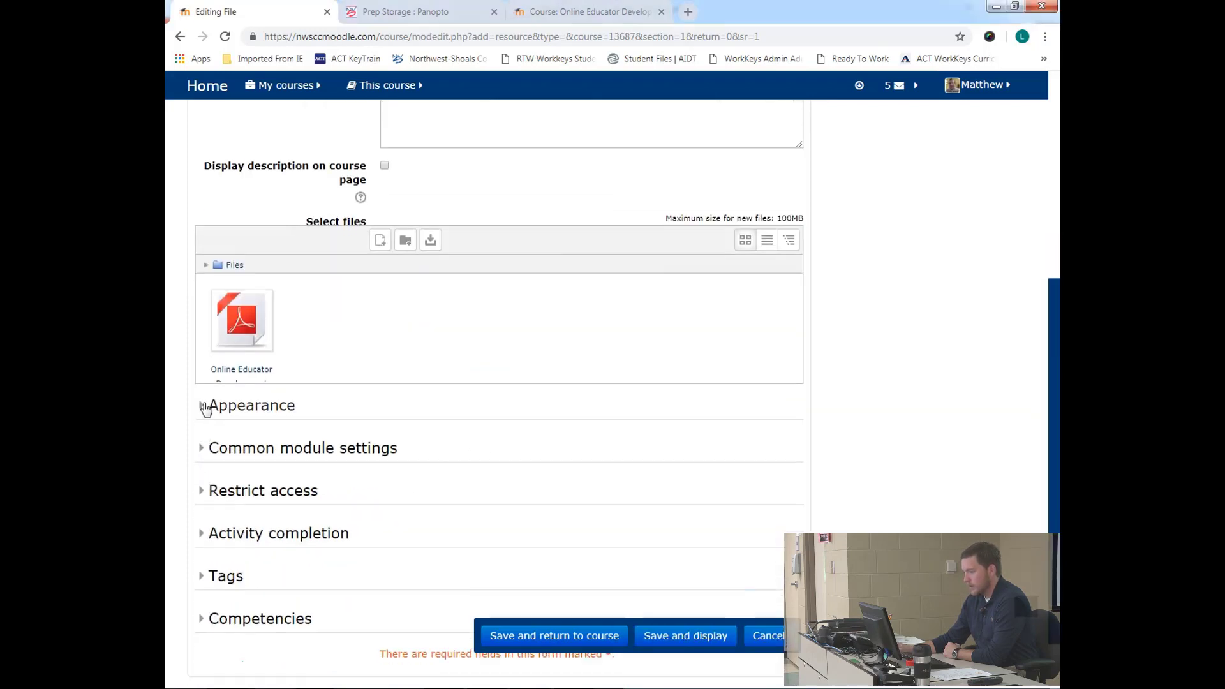
{"action": "left_click", "coordinate": [212, 410]}
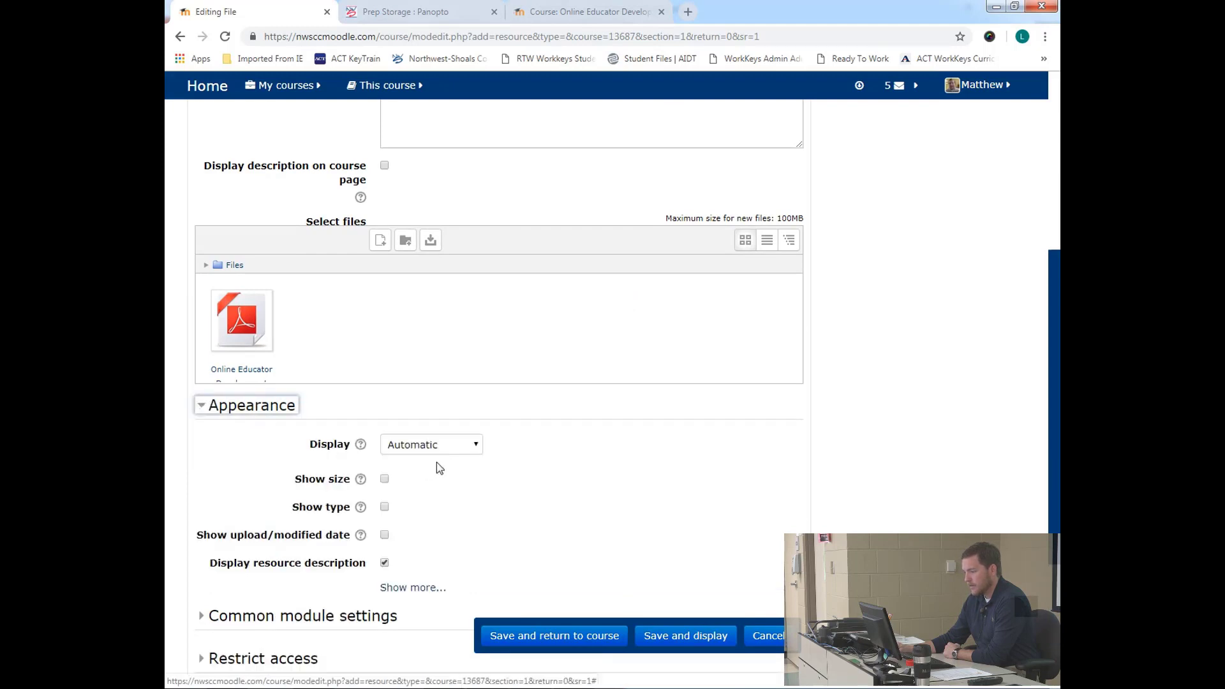
{"action": "left_click", "coordinate": [449, 445]}
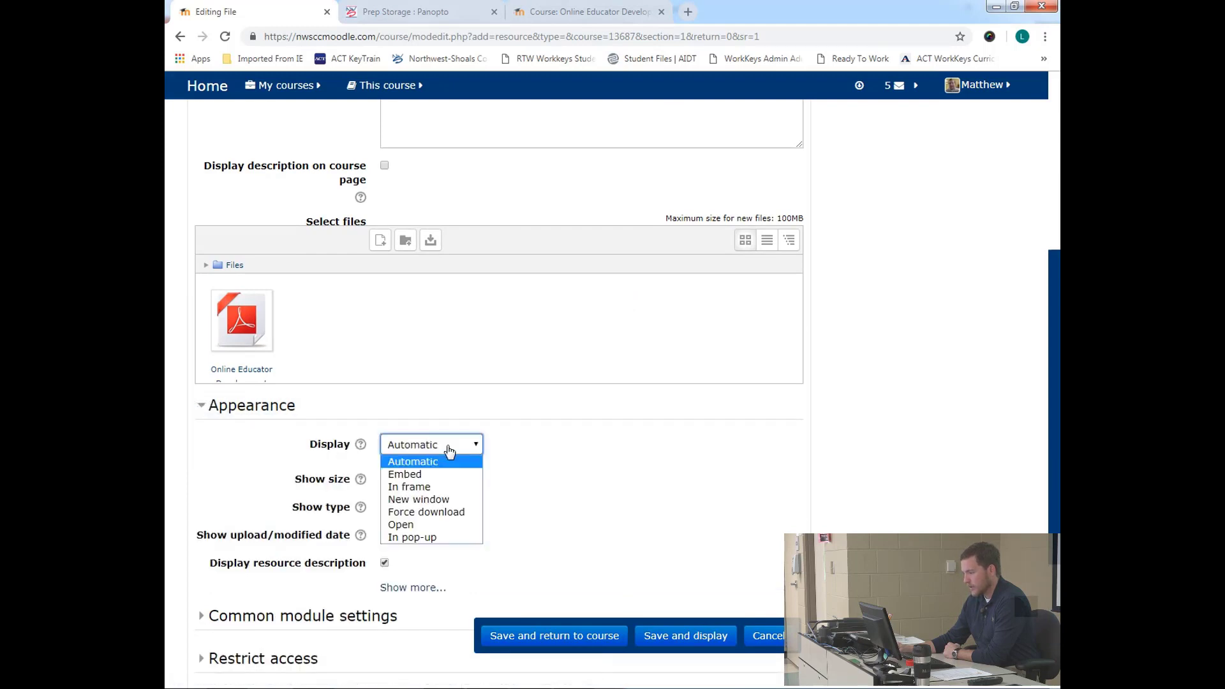
{"action": "left_click", "coordinate": [421, 500]}
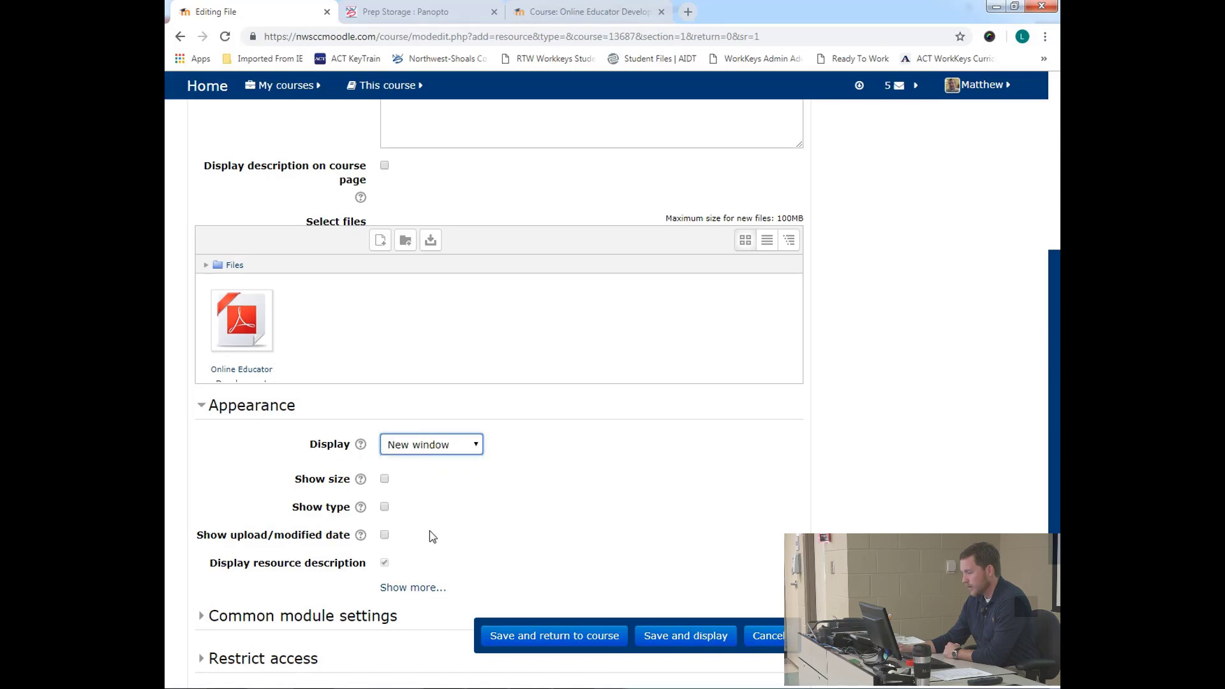
{"action": "left_click", "coordinate": [605, 638]}
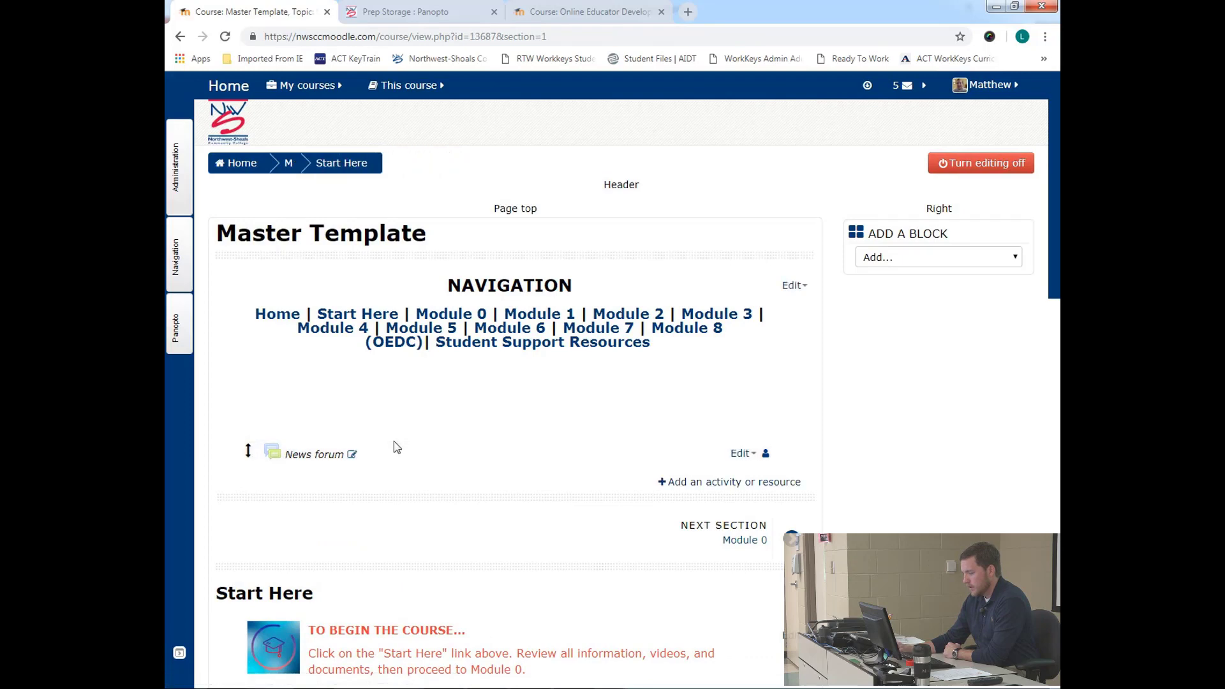
- Move the PDF Syllabus item directly below the Word Syllabus under Resources and indent it one level
{"action": "scroll", "coordinate": [339, 438], "scroll_direction": "down", "scroll_amount": 9}
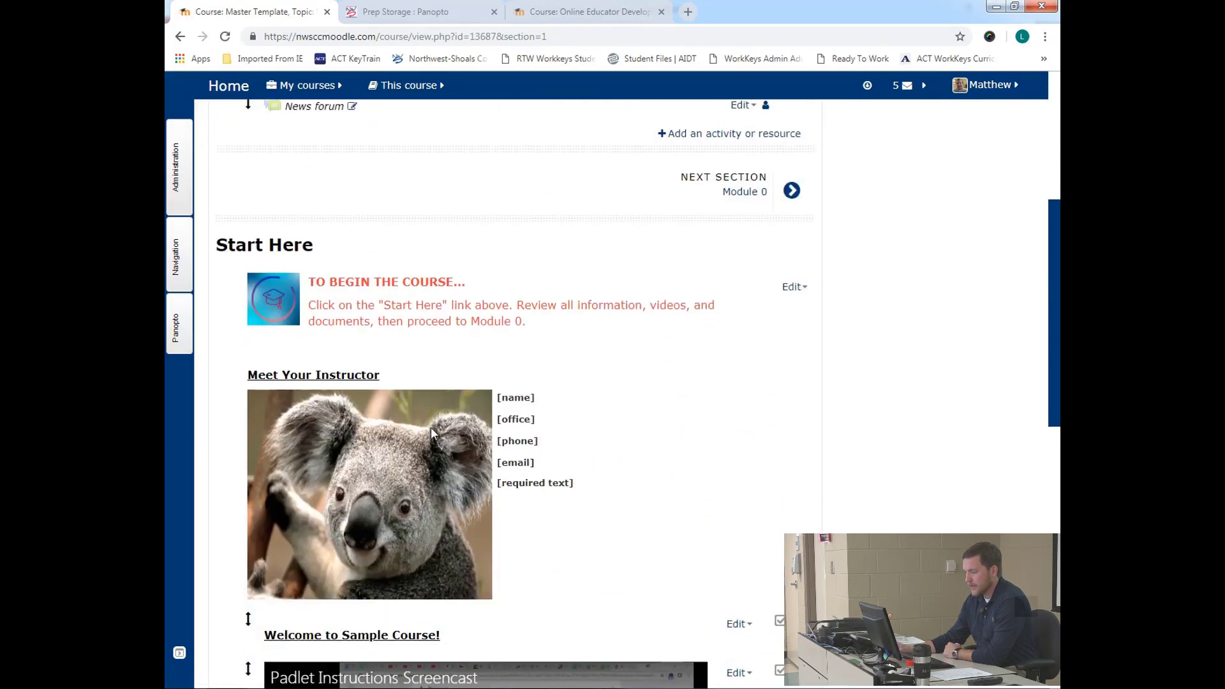
{"action": "scroll", "coordinate": [469, 386], "scroll_direction": "down", "scroll_amount": 4}
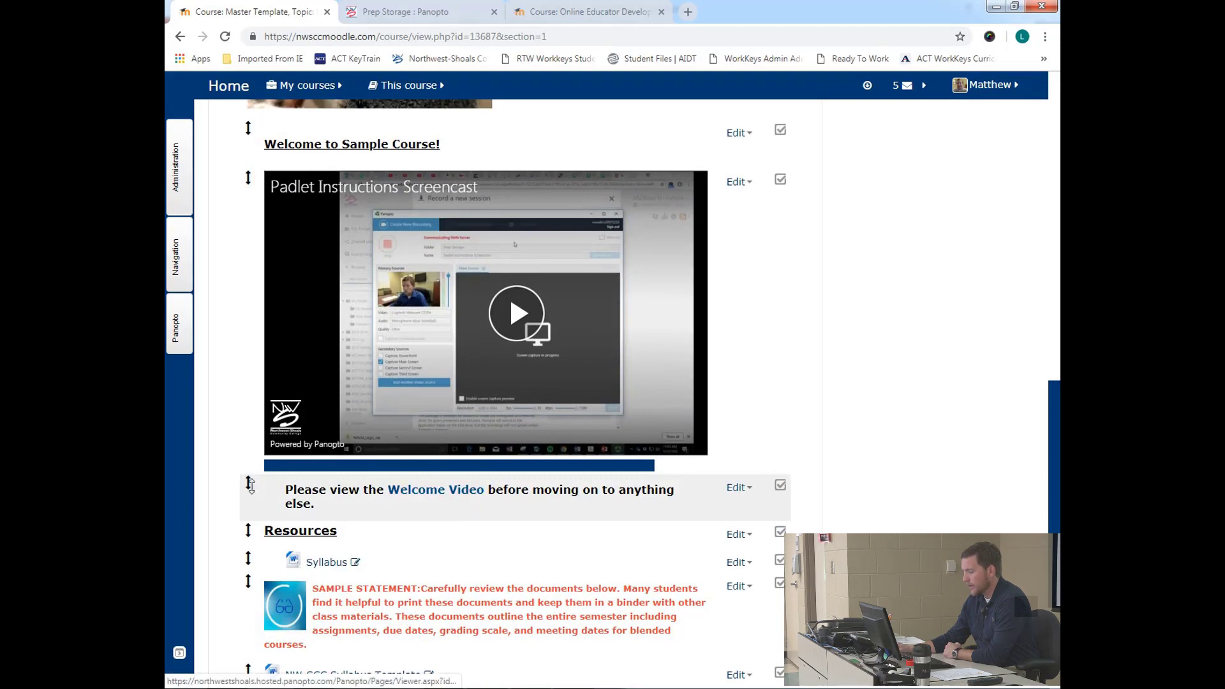
{"action": "scroll", "coordinate": [474, 498], "scroll_direction": "down", "scroll_amount": 3}
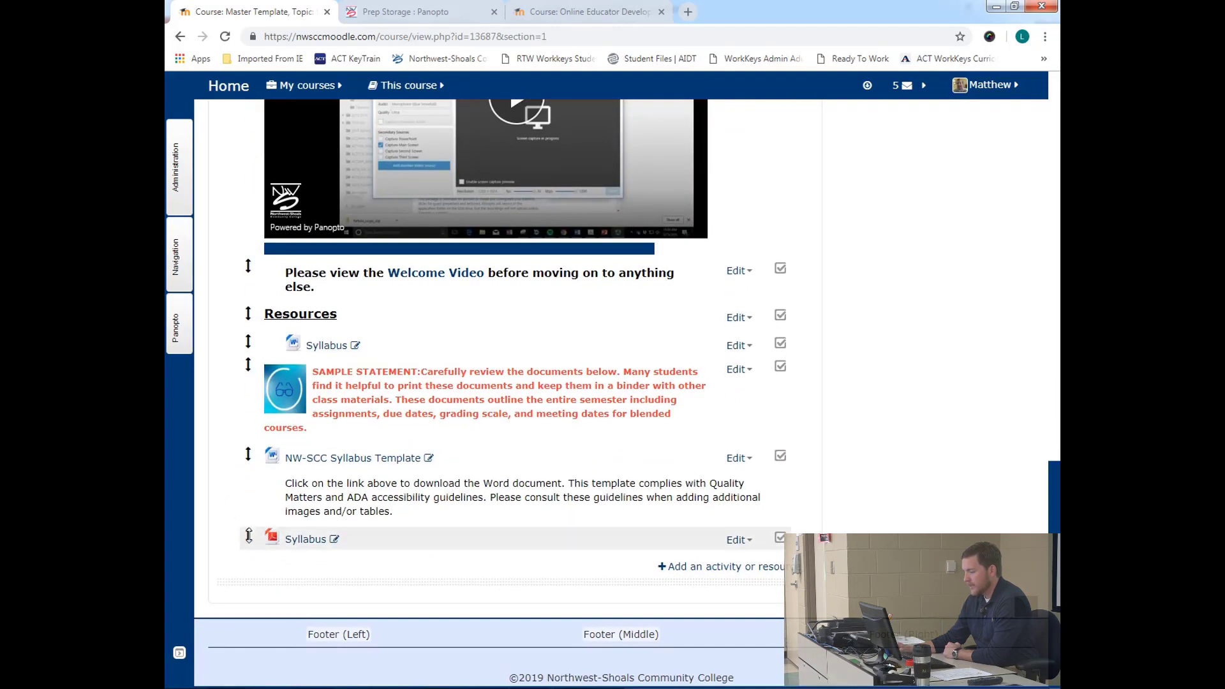
{"action": "left_click_drag", "start_coordinate": [248, 535], "coordinate": [249, 365]}
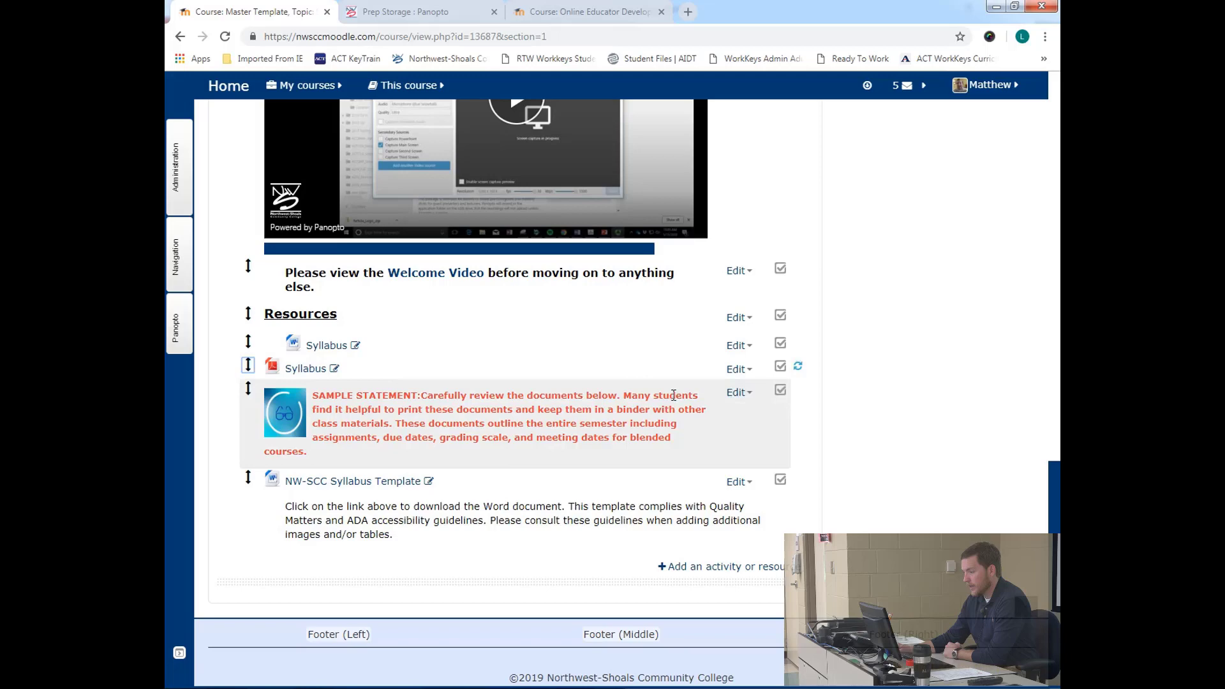
{"action": "left_click", "coordinate": [737, 369]}
{"action": "left_click", "coordinate": [733, 405]}
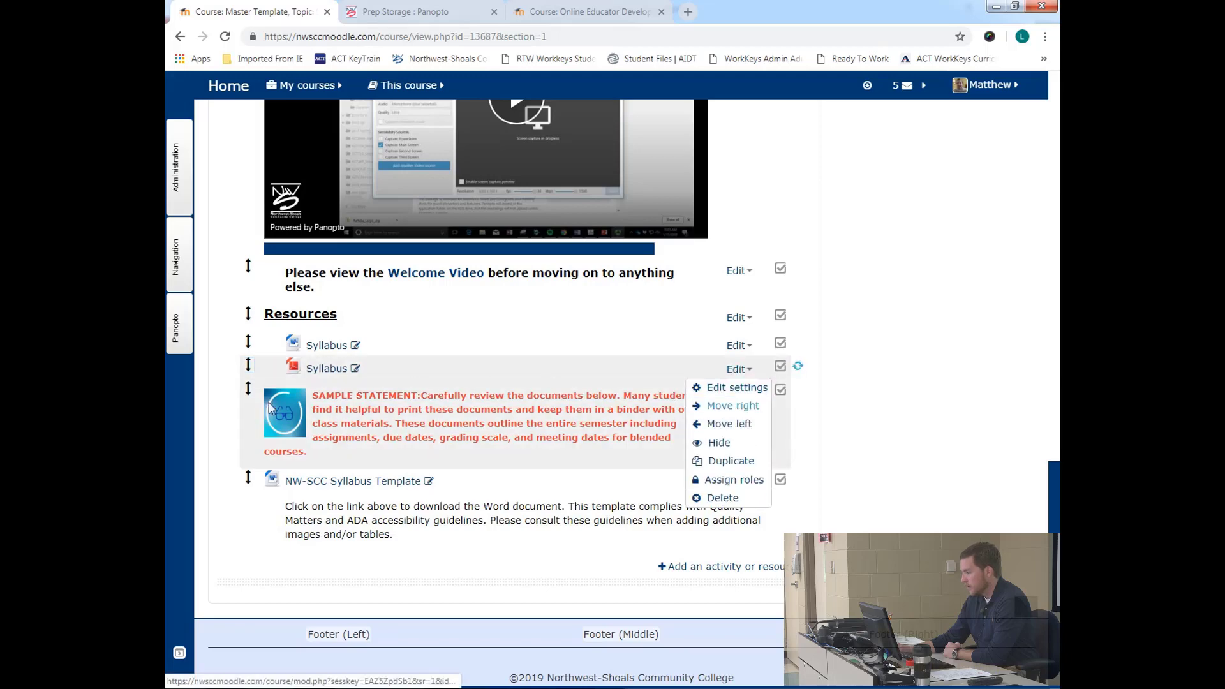
- Open the PDF Syllabus link to test its new-window display, then close the tab it opened in
{"action": "left_click", "coordinate": [320, 370]}
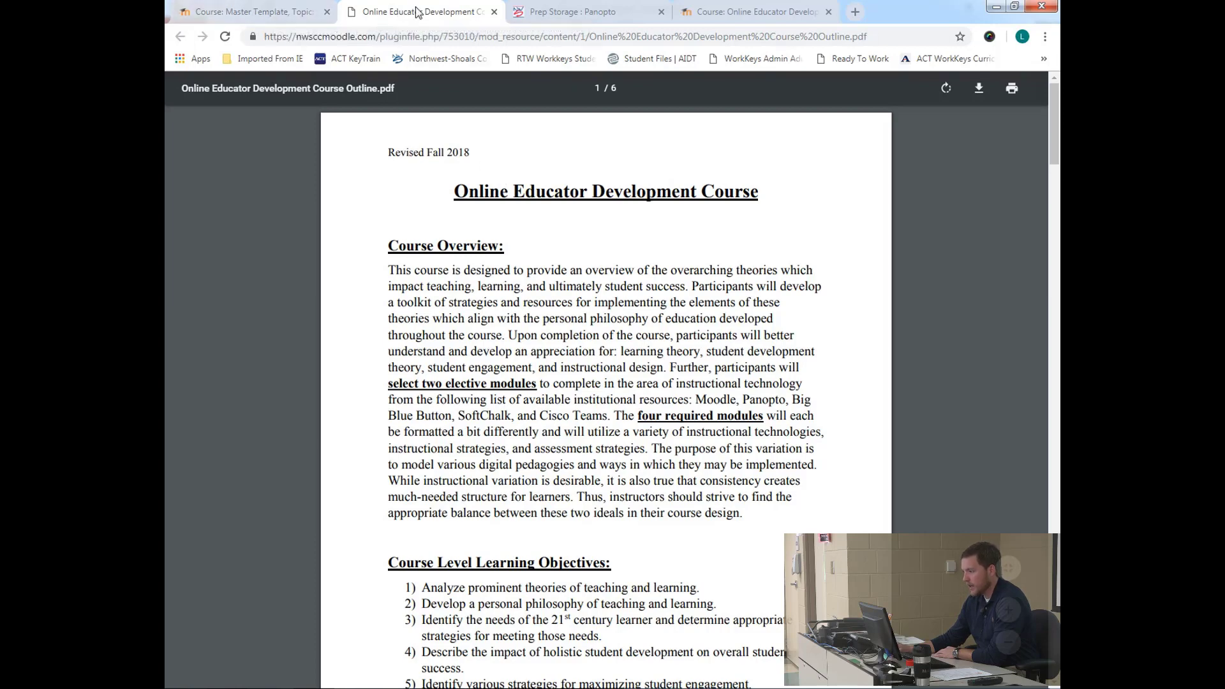
{"action": "left_click", "coordinate": [494, 12]}
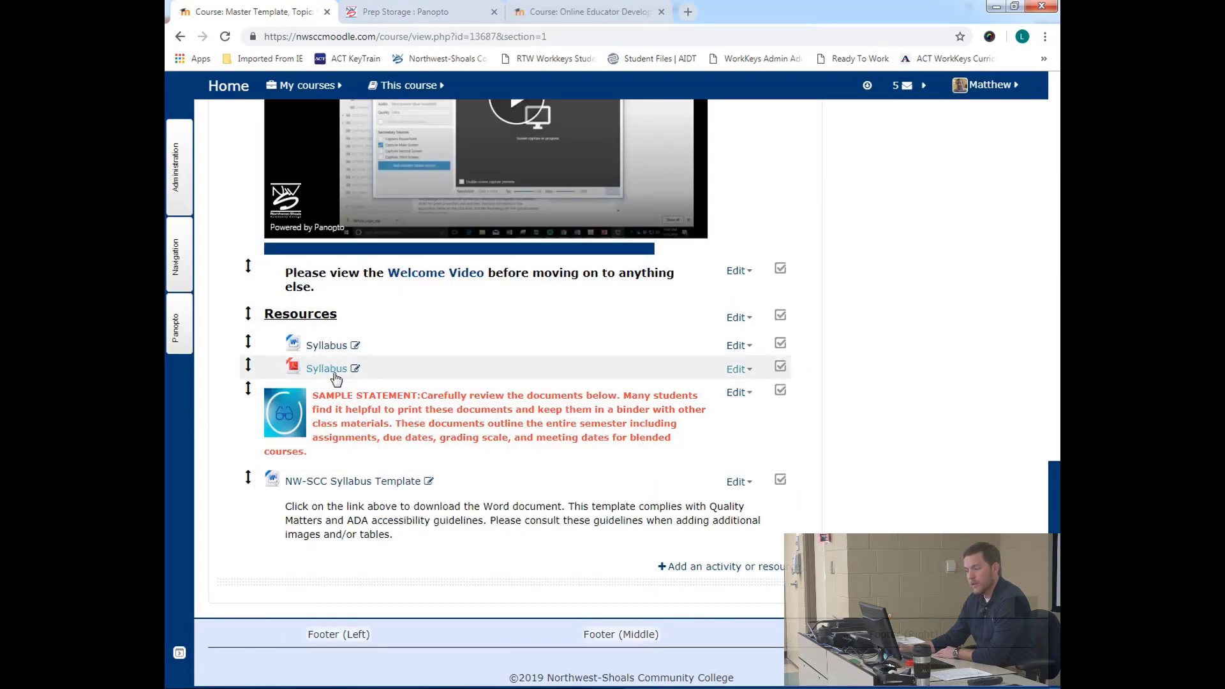
- Change the PDF Syllabus resource's display setting to Automatic, then save it and return to the course
{"action": "left_click", "coordinate": [737, 370]}
{"action": "left_click", "coordinate": [734, 389]}
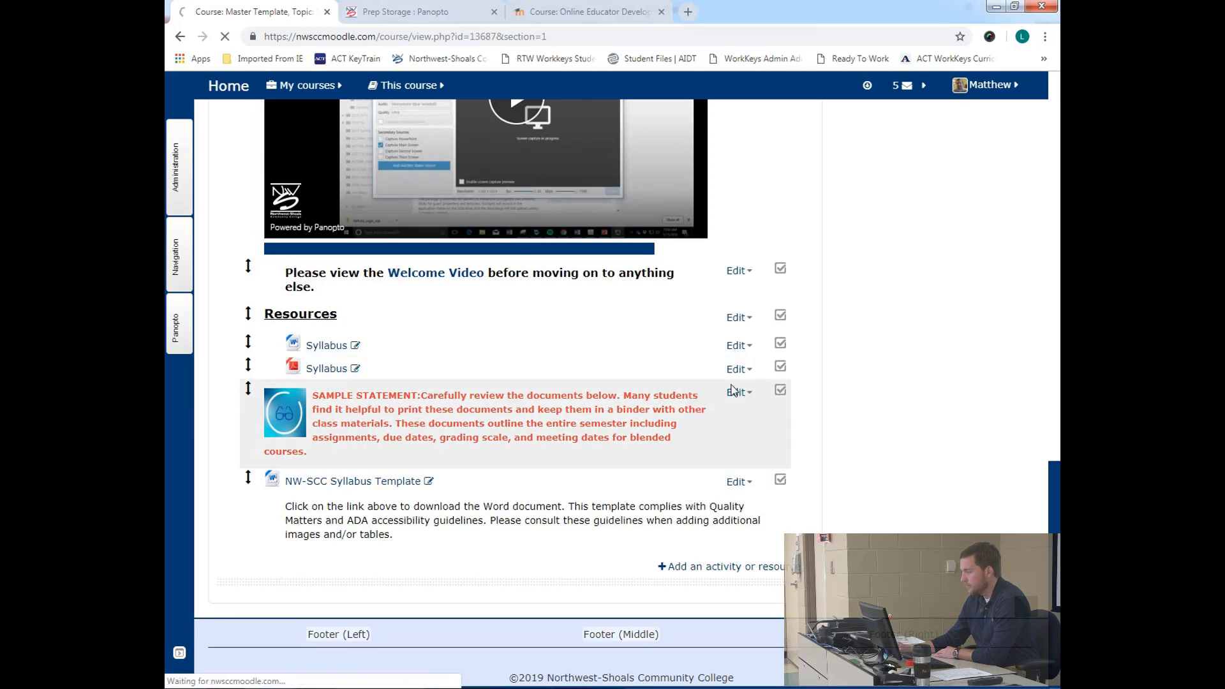
{"action": "scroll", "coordinate": [254, 397], "scroll_direction": "down", "scroll_amount": 4}
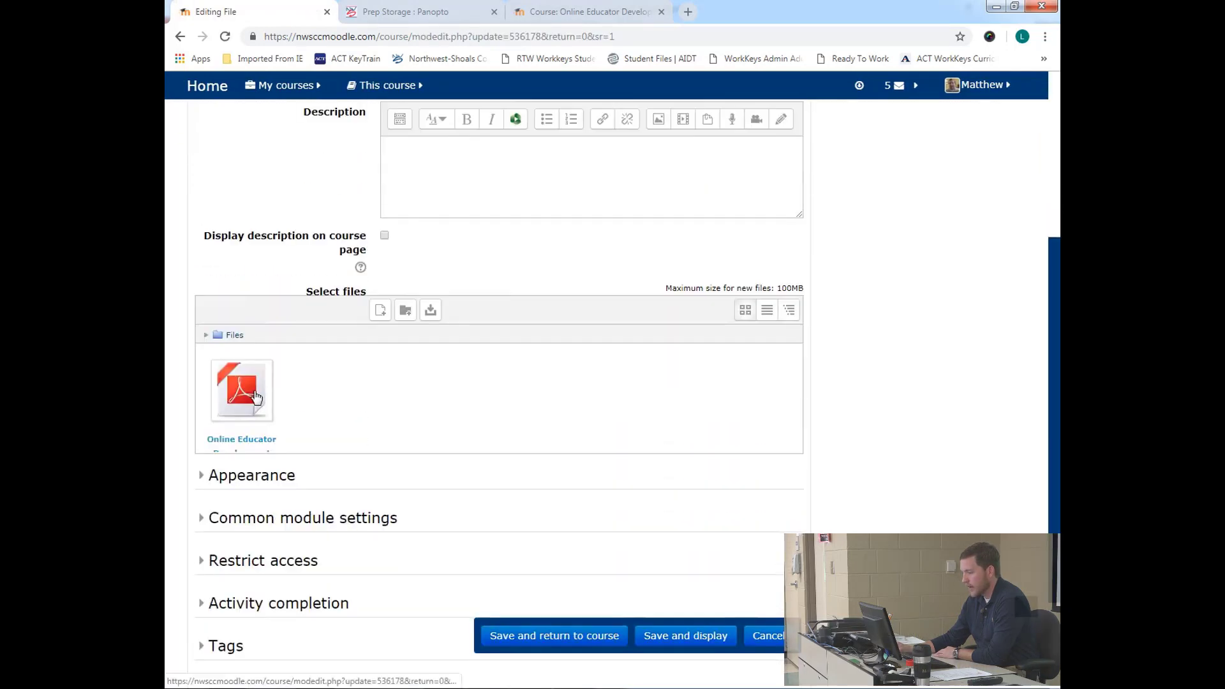
{"action": "left_click", "coordinate": [250, 477]}
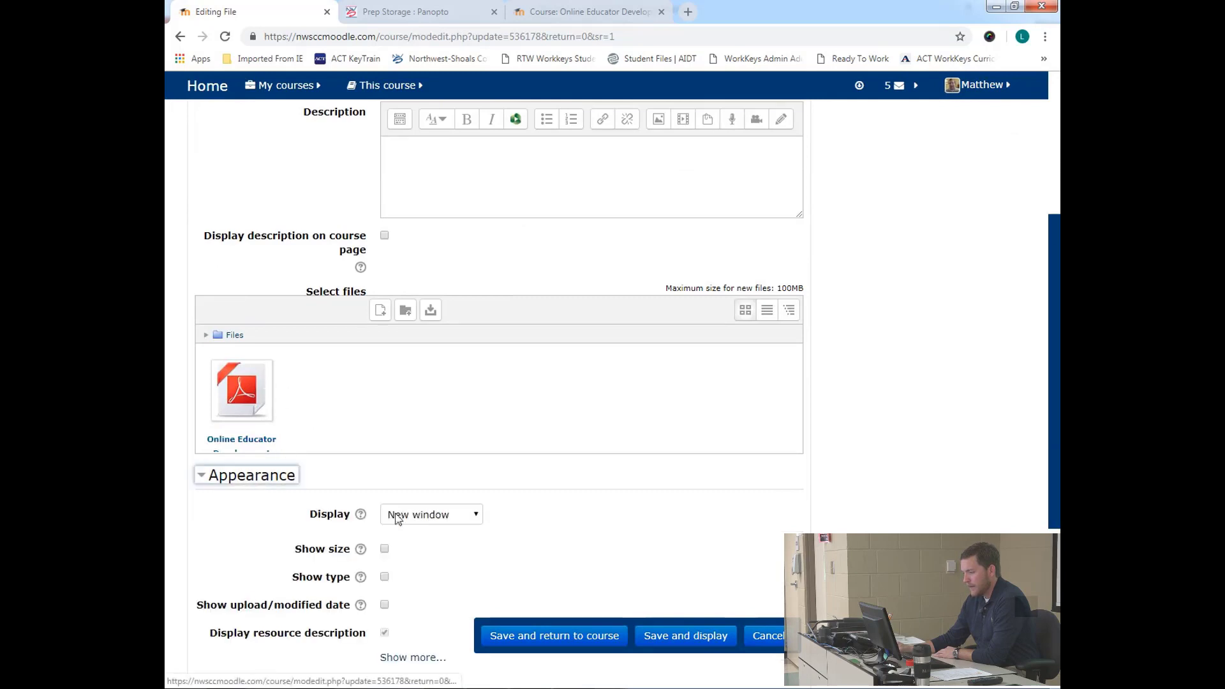
{"action": "left_click", "coordinate": [440, 518]}
{"action": "left_click", "coordinate": [426, 532]}
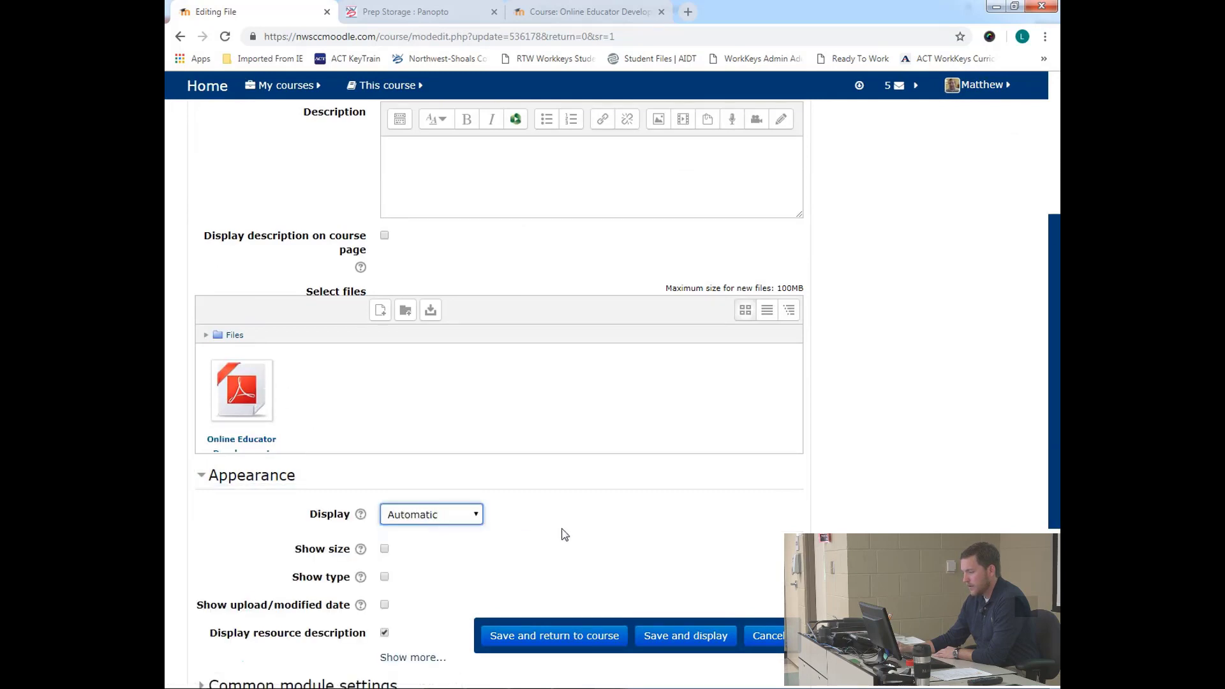
{"action": "left_click", "coordinate": [561, 639]}
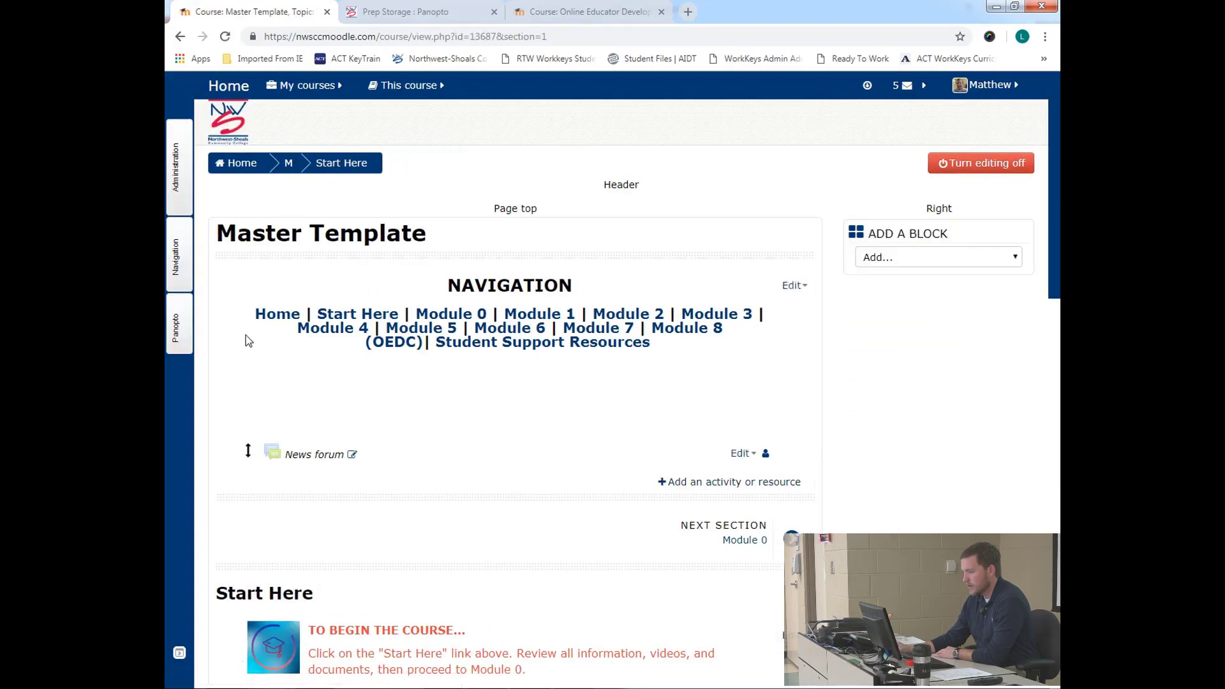
- Open the PDF Syllabus link to test its automatic display, then go back to the course's Resources area
{"action": "scroll", "coordinate": [246, 335], "scroll_direction": "down", "scroll_amount": 15}
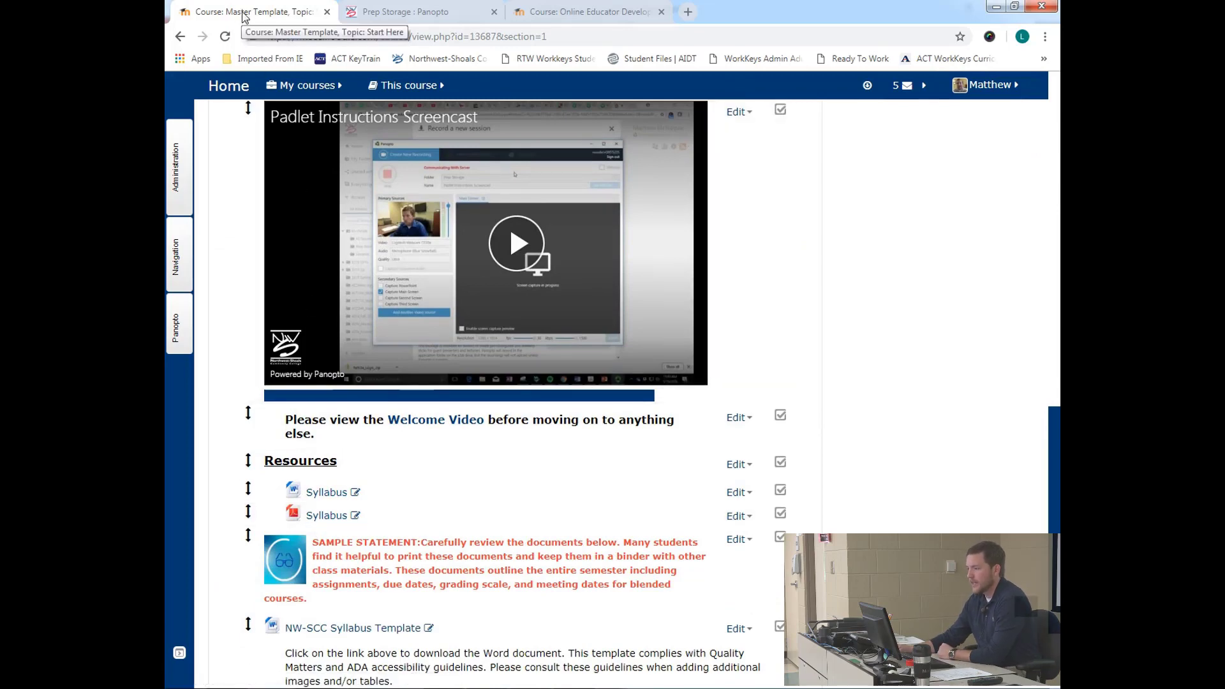
{"action": "left_click", "coordinate": [327, 516]}
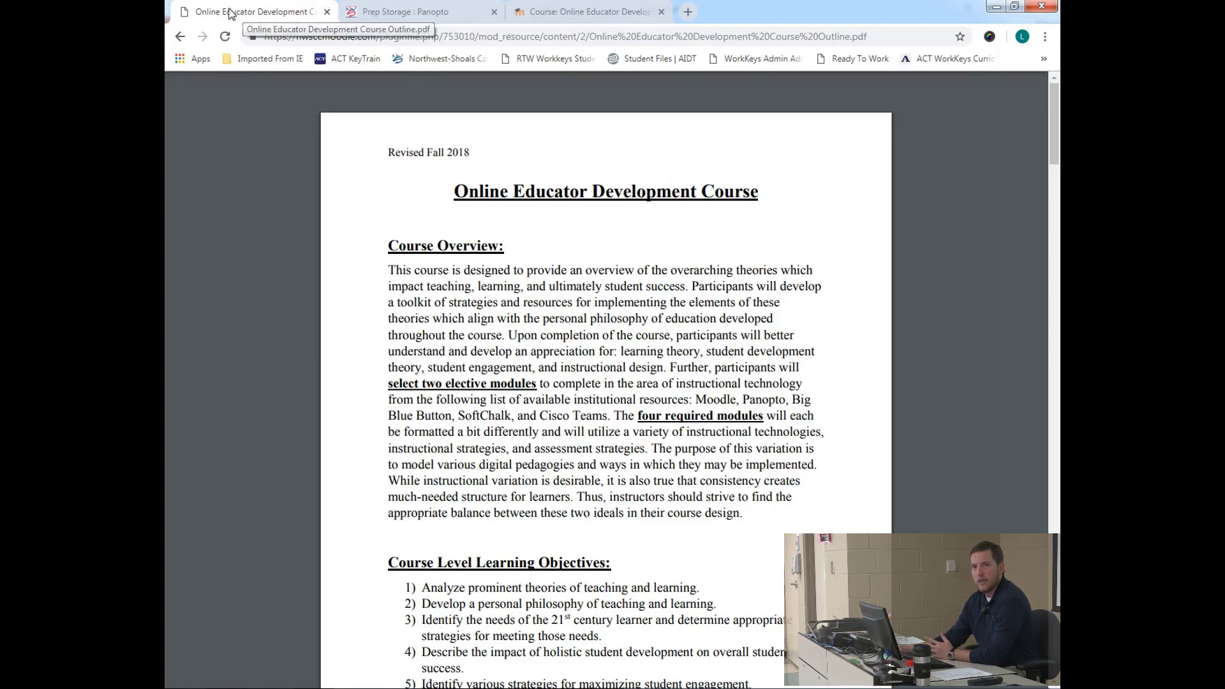
{"action": "left_click", "coordinate": [183, 39]}
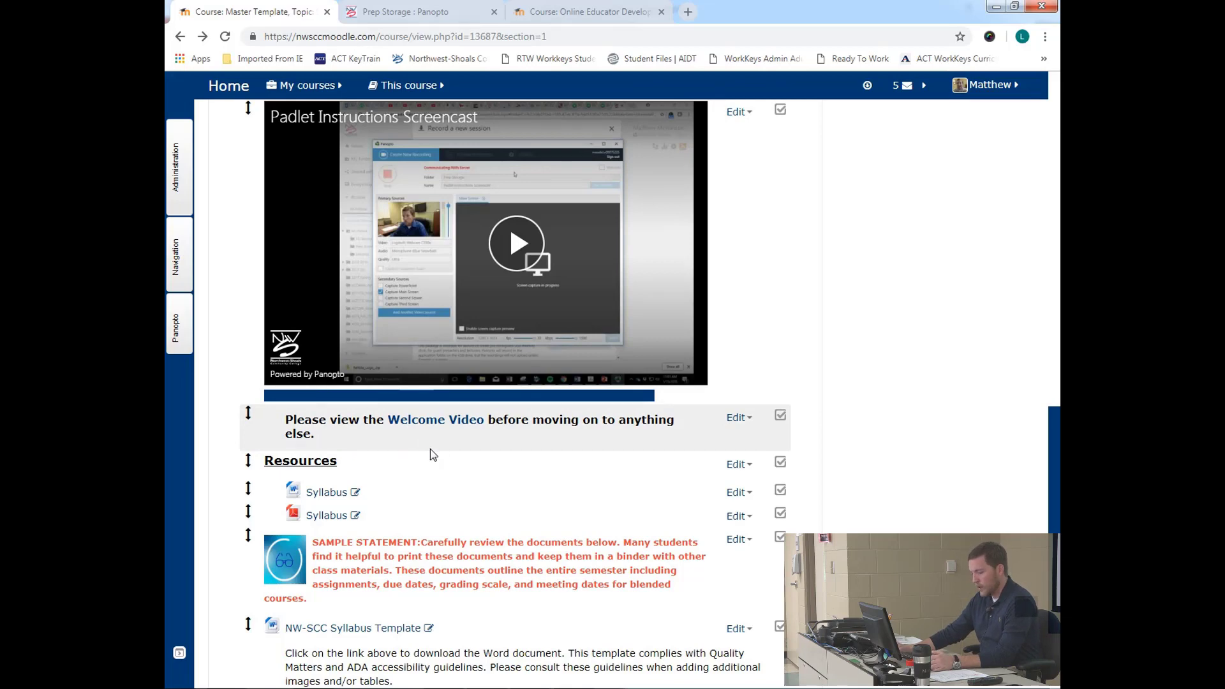
{"action": "scroll", "coordinate": [941, 415], "scroll_direction": "down", "scroll_amount": 3}
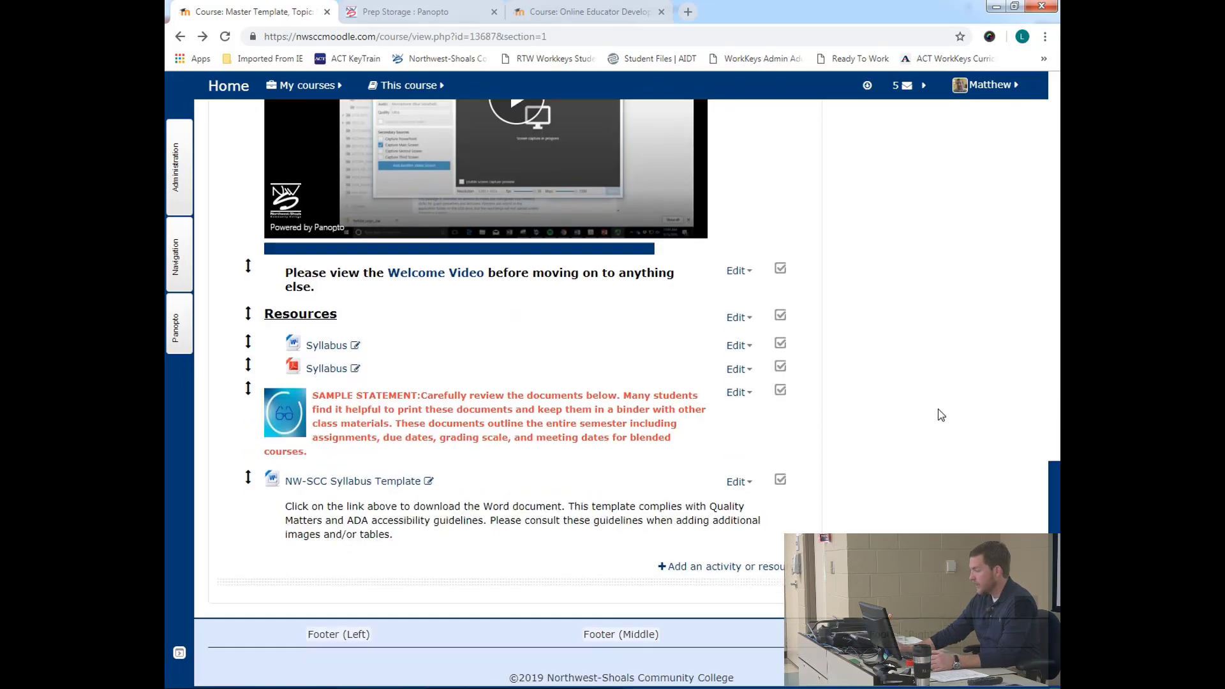
- Search for youtube in a new browser tab and open the YouTube site
{"action": "left_click", "coordinate": [689, 13]}
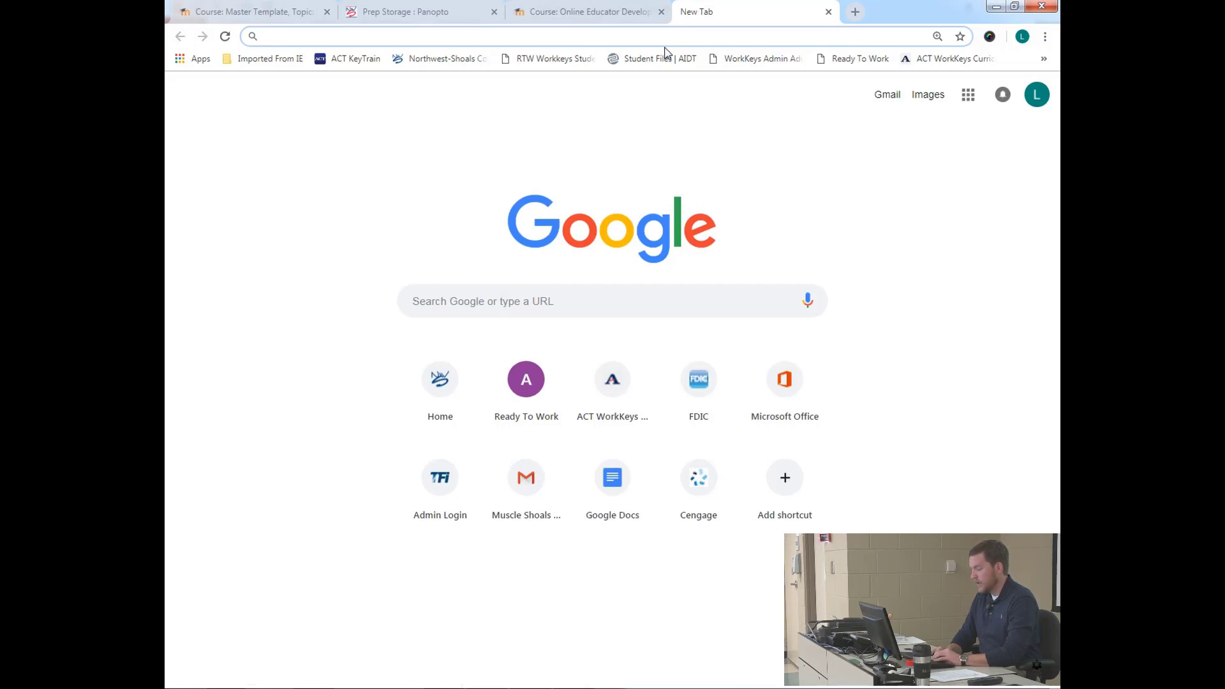
{"action": "type", "text": "youtube"}
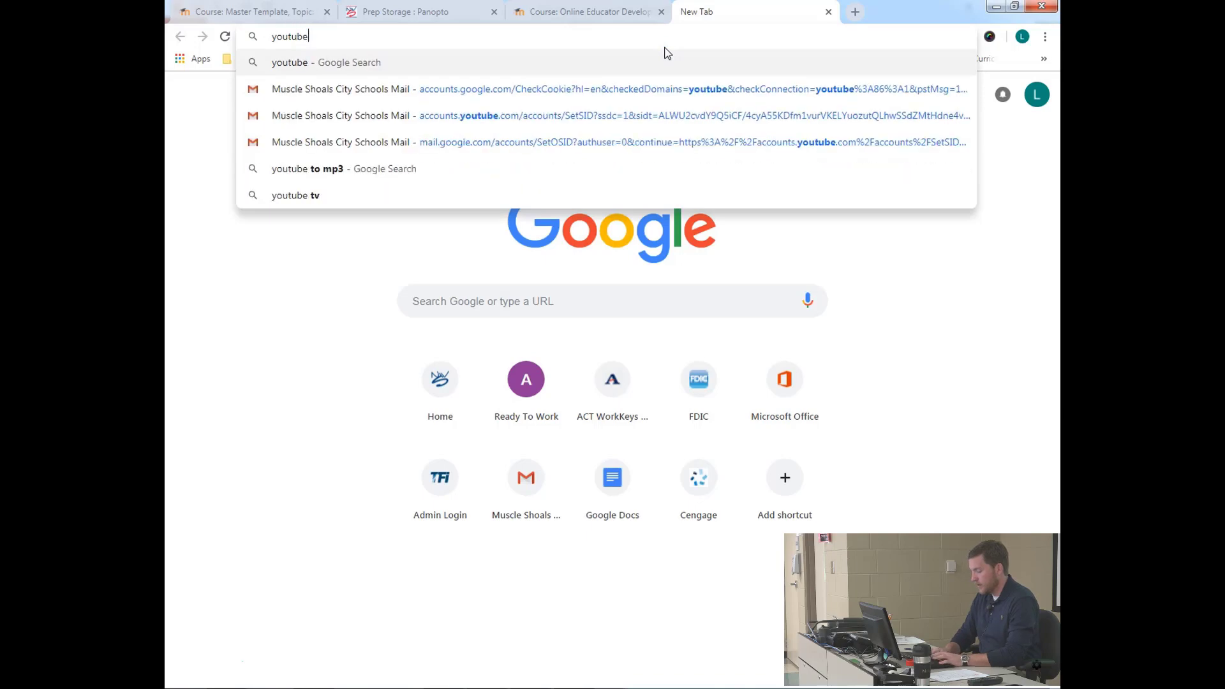
{"action": "key", "text": "Return"}
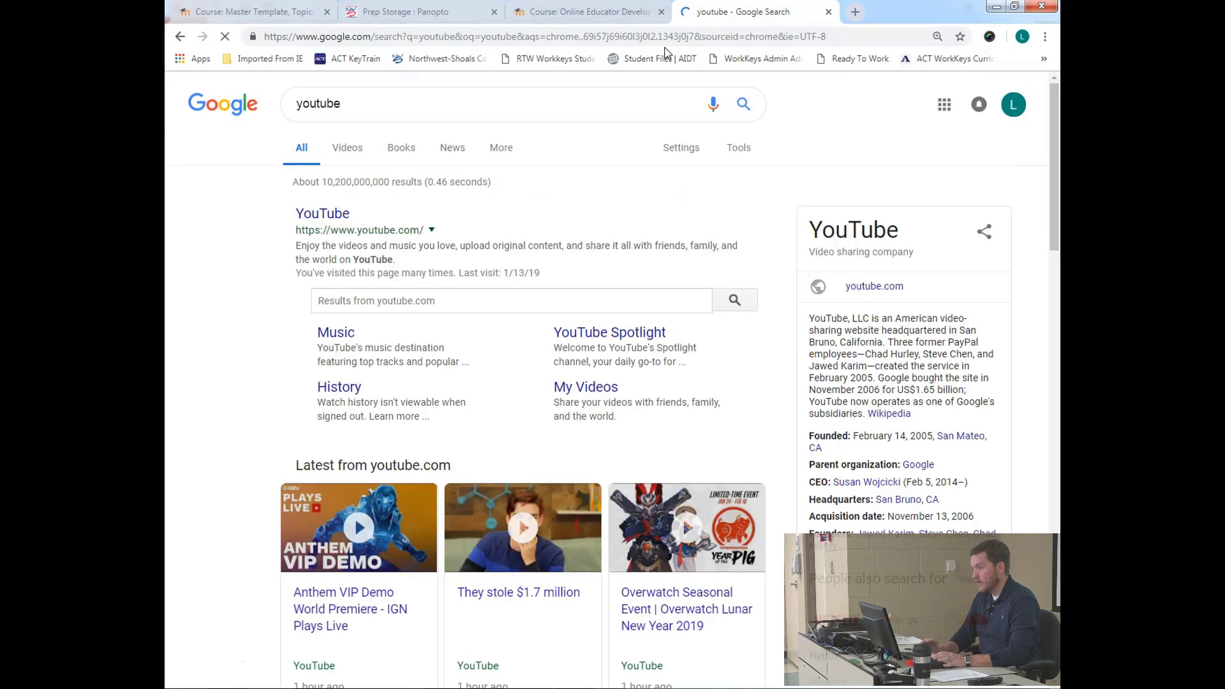
{"action": "left_click", "coordinate": [335, 213]}
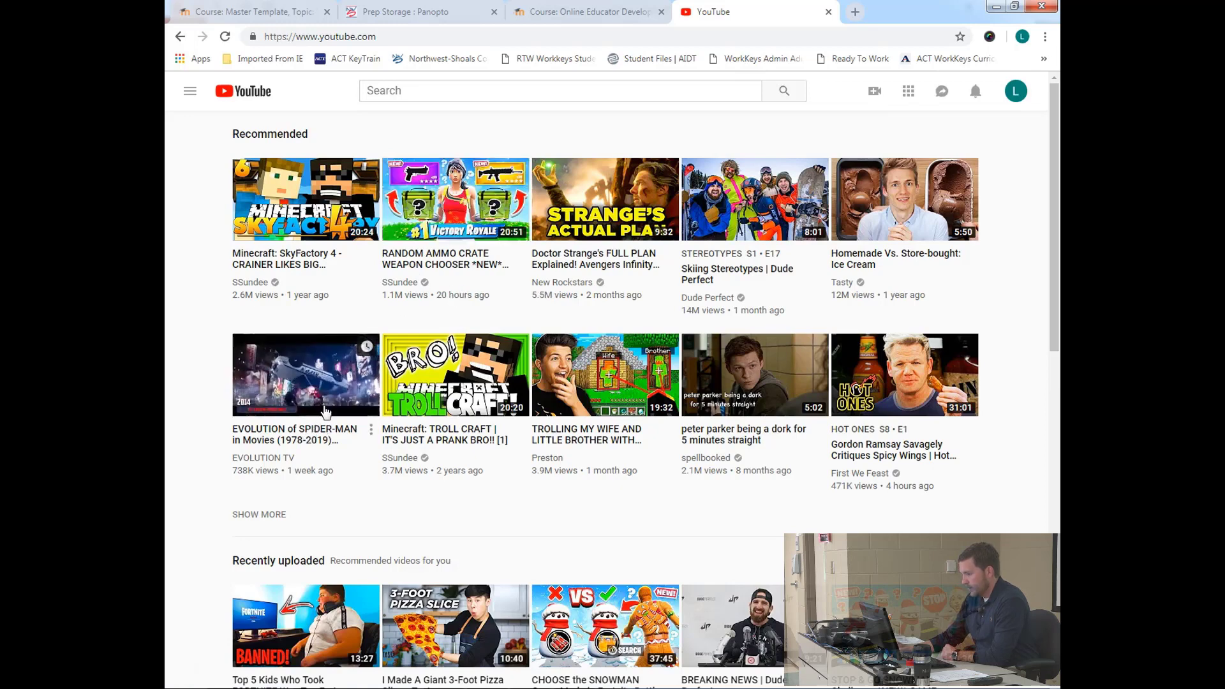
- Open the EVOLUTION of SPIDER-MAN in Movies video, pause it, and copy its web address
{"action": "left_click", "coordinate": [348, 397]}
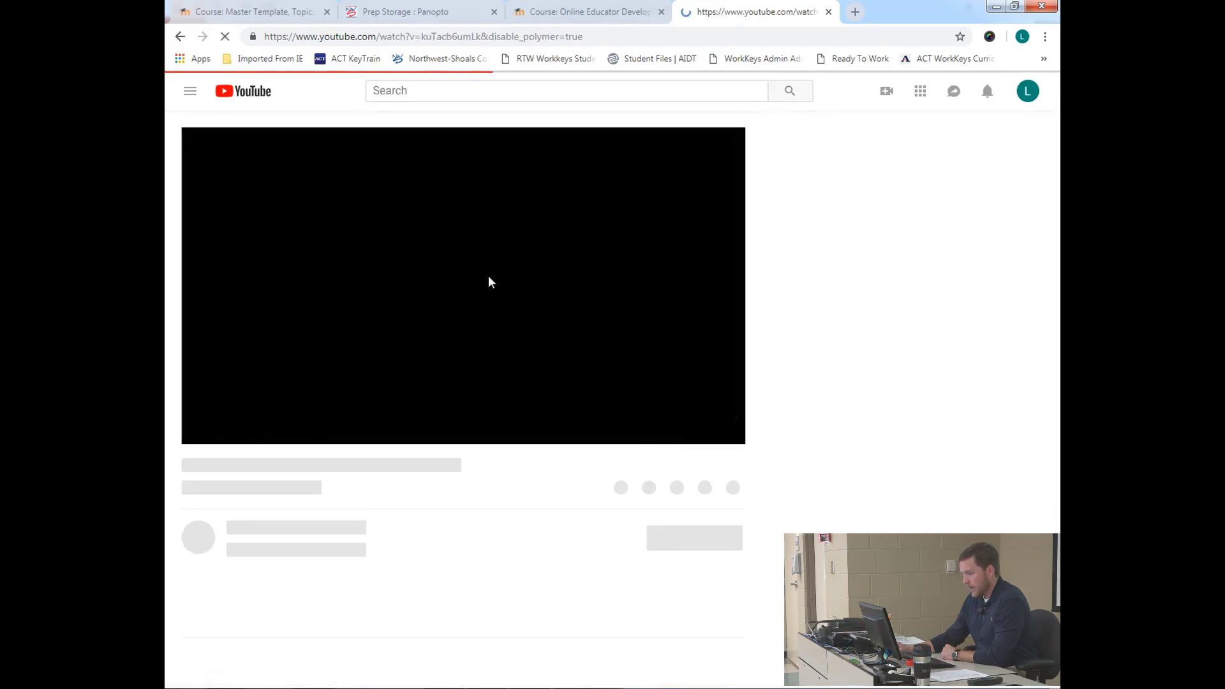
{"action": "left_click", "coordinate": [257, 355]}
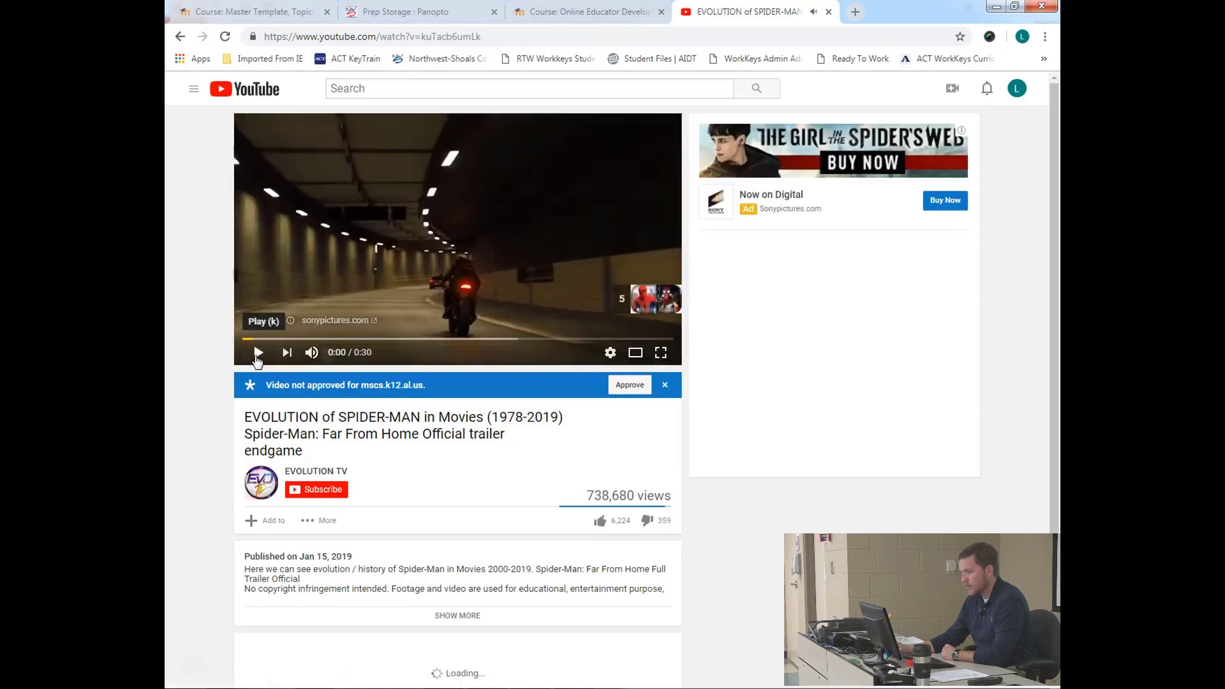
{"action": "left_click", "coordinate": [438, 38]}
{"action": "key", "text": "ctrl+c"}
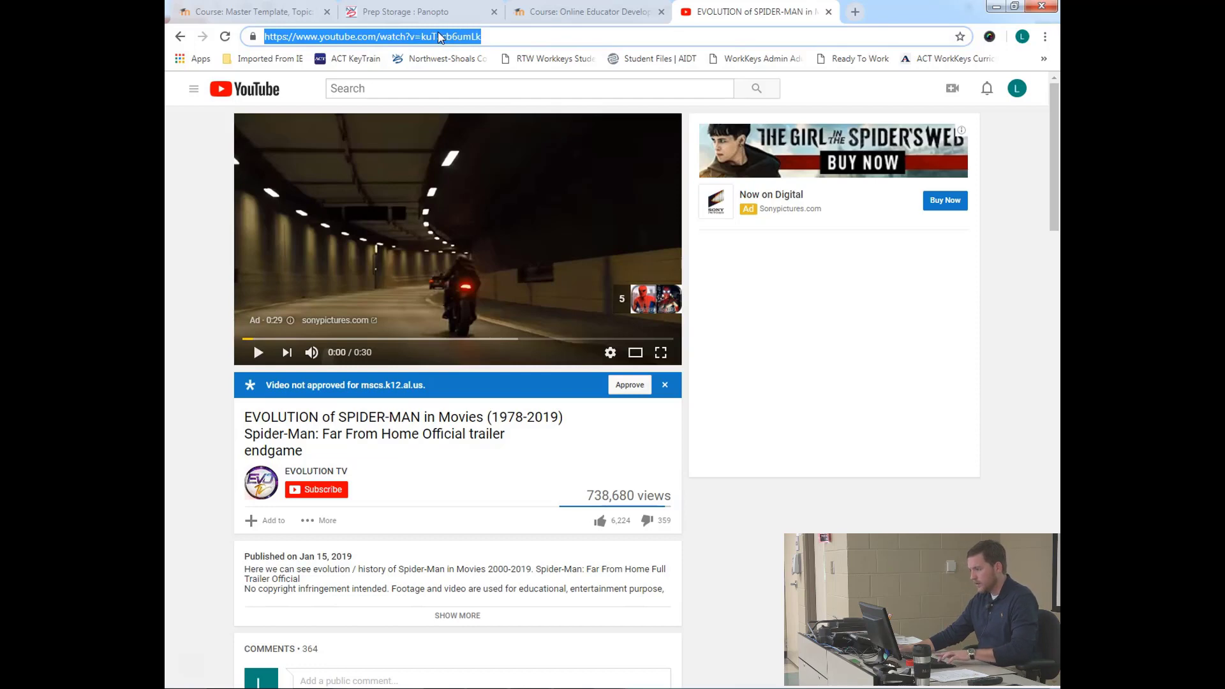
- Switch back to the Moodle course and add a new URL resource to the Start Here section
{"action": "left_click", "coordinate": [276, 13]}
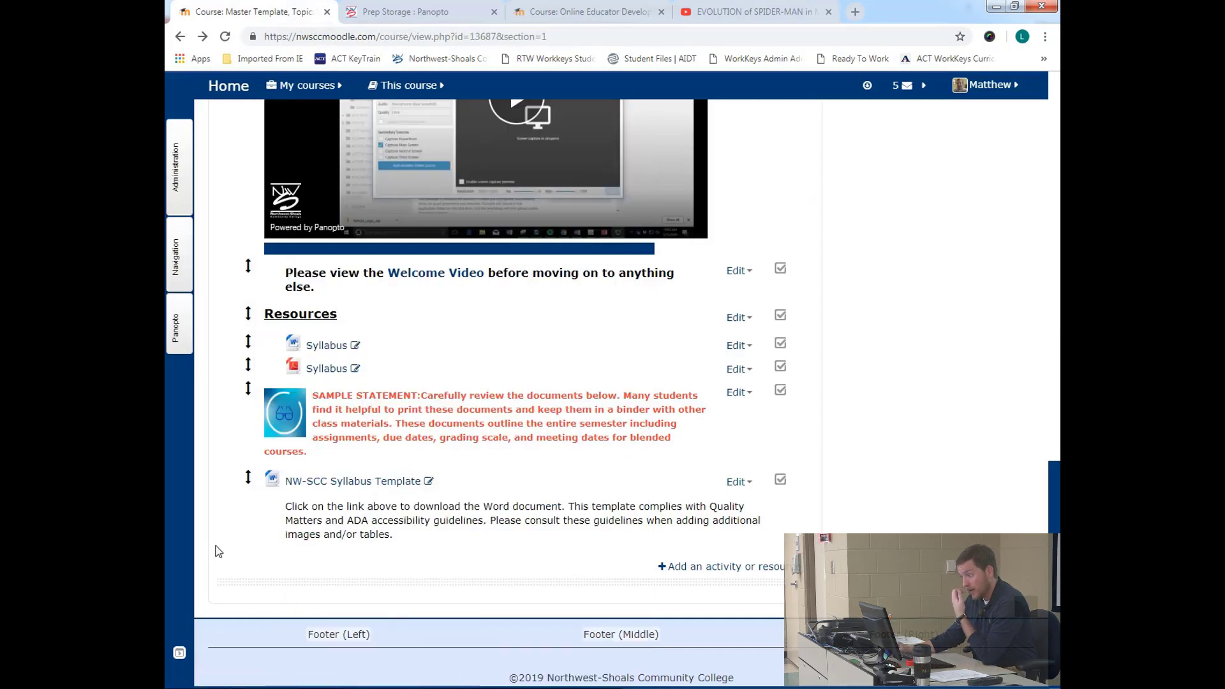
{"action": "left_click", "coordinate": [728, 569]}
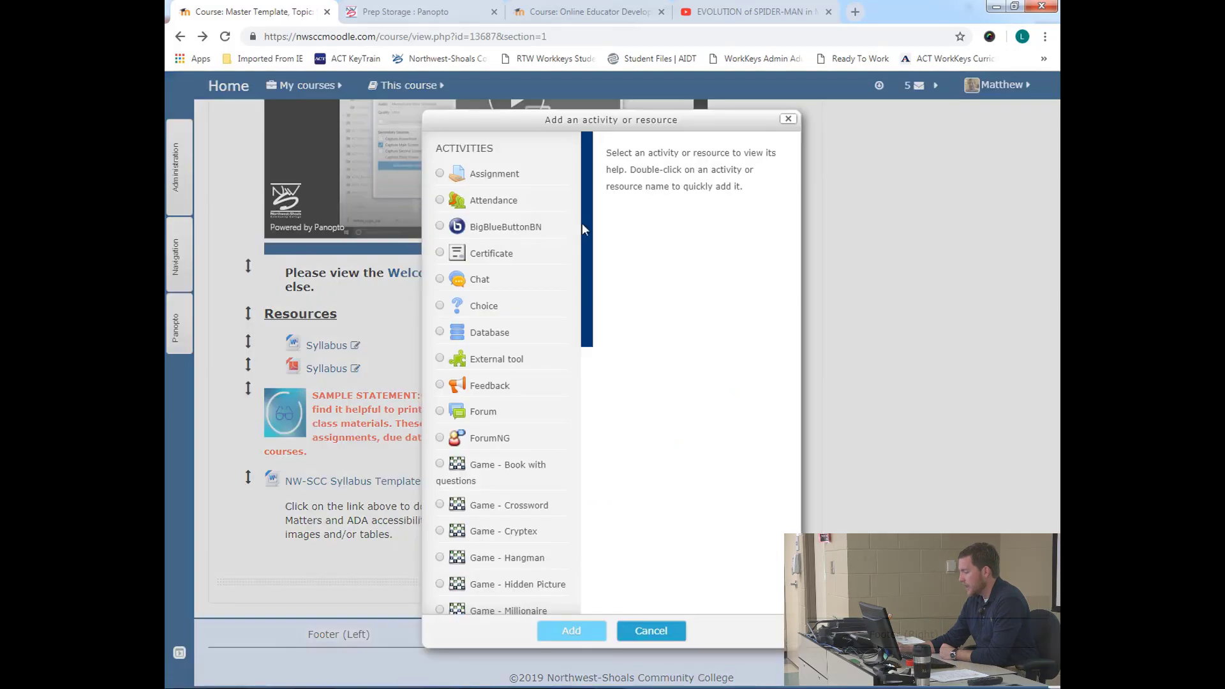
{"action": "left_click_drag", "start_coordinate": [584, 209], "coordinate": [593, 504]}
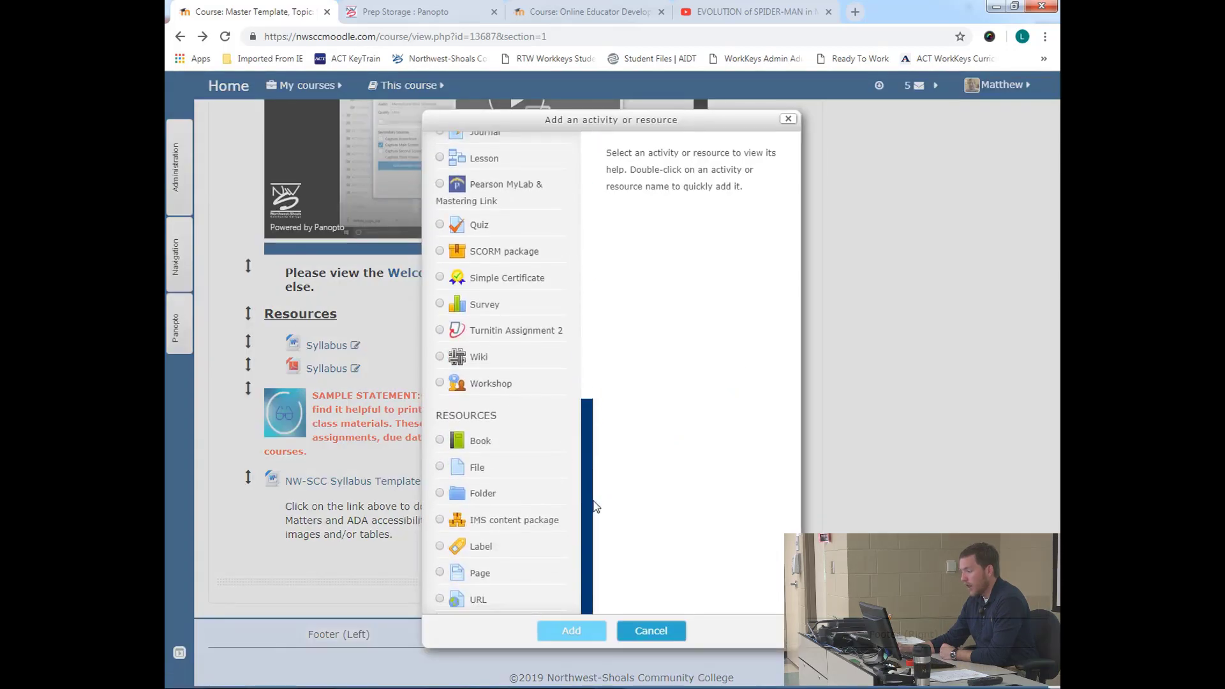
{"action": "left_click", "coordinate": [457, 606]}
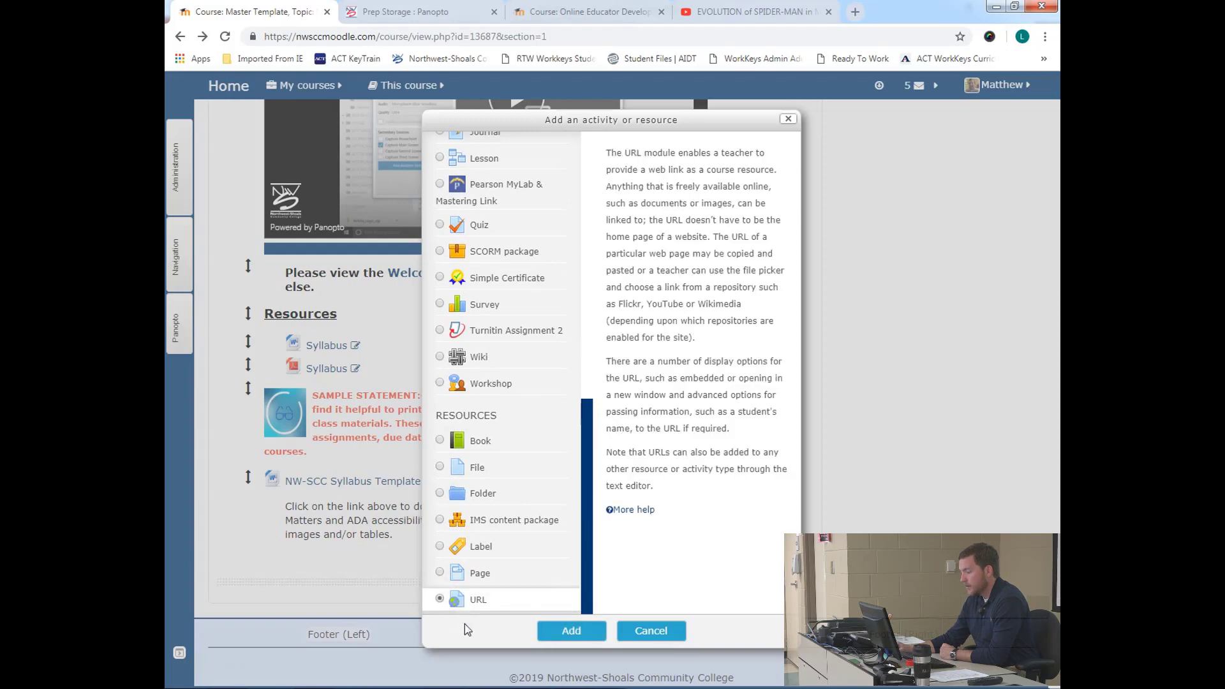
{"action": "left_click", "coordinate": [582, 635]}
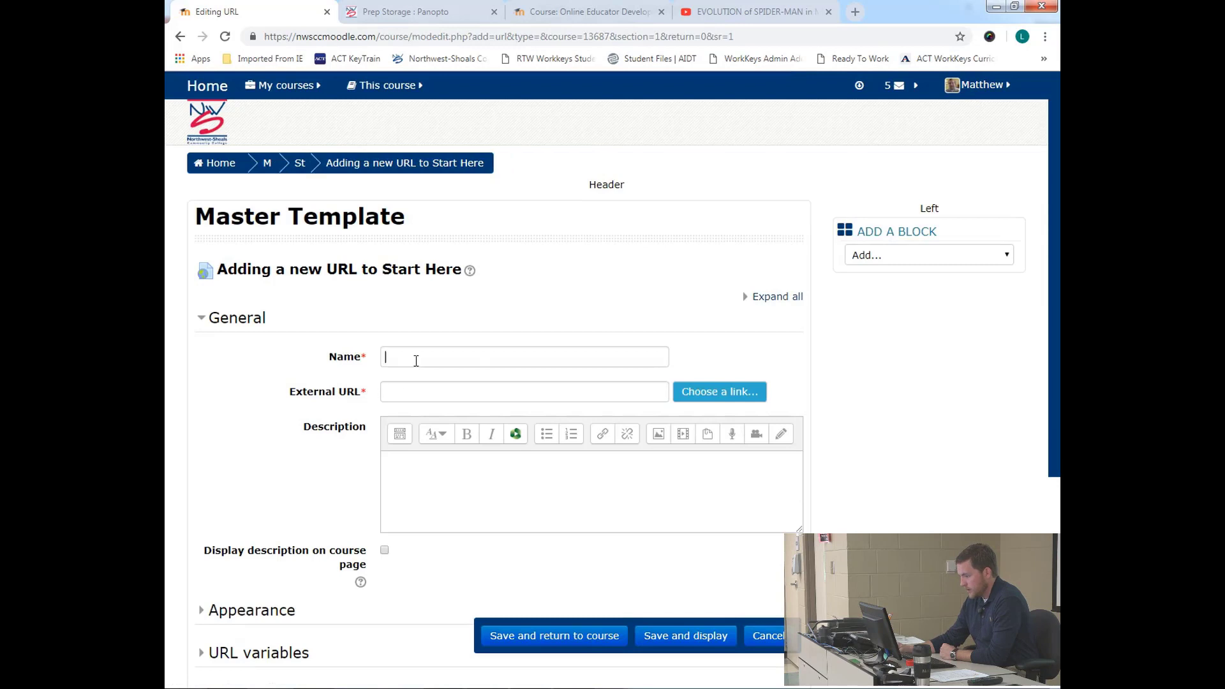
- Name the new URL resource Spider-Man Link and paste the copied YouTube address as its external URL
{"action": "left_click", "coordinate": [415, 362]}
{"action": "type", "text": "S"}
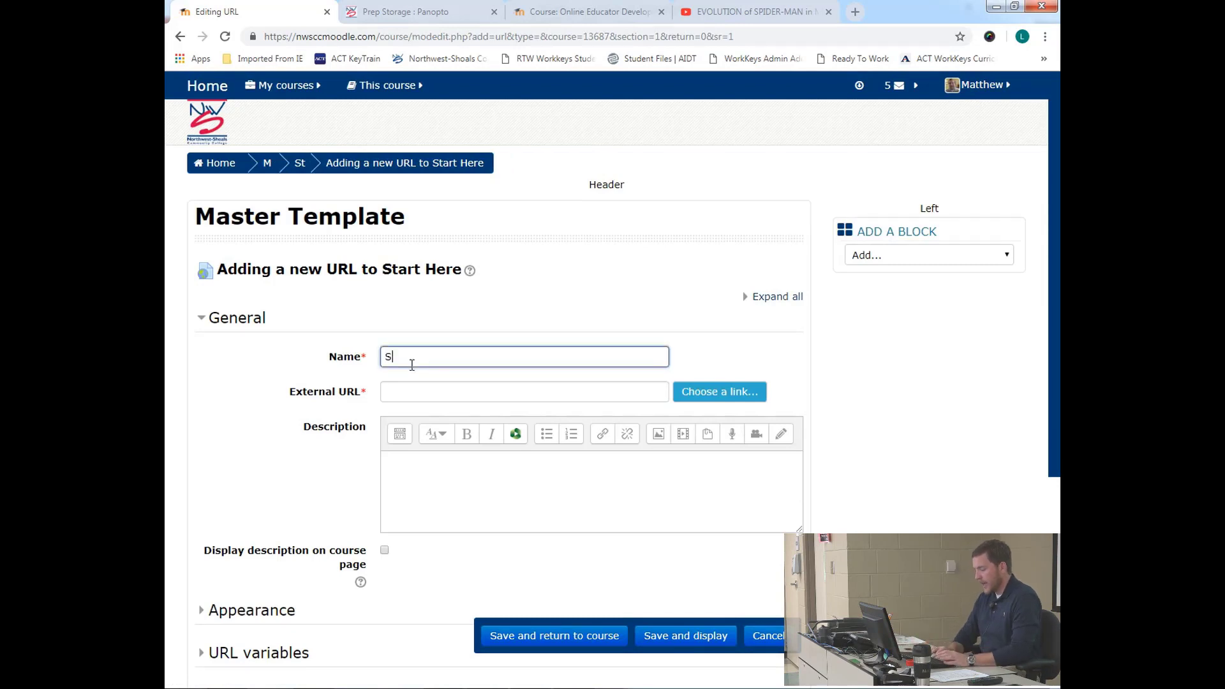
{"action": "type", "text": "pider-Ma"}
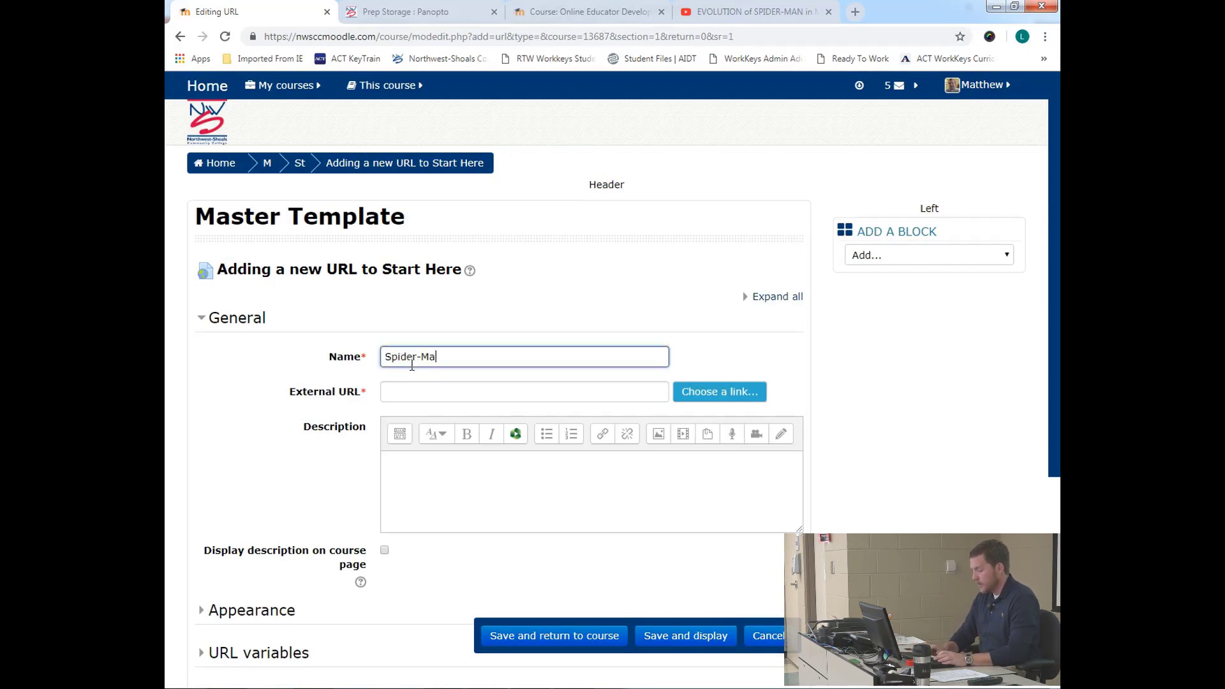
{"action": "type", "text": "n Link"}
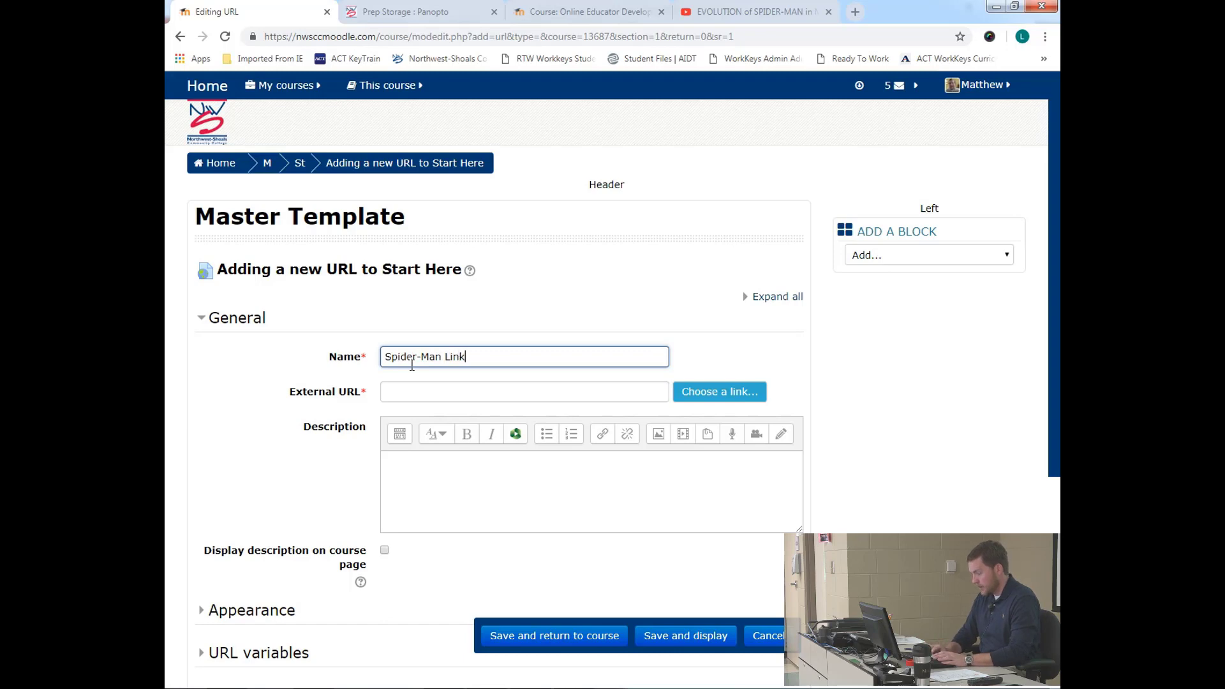
{"action": "left_click", "coordinate": [407, 393]}
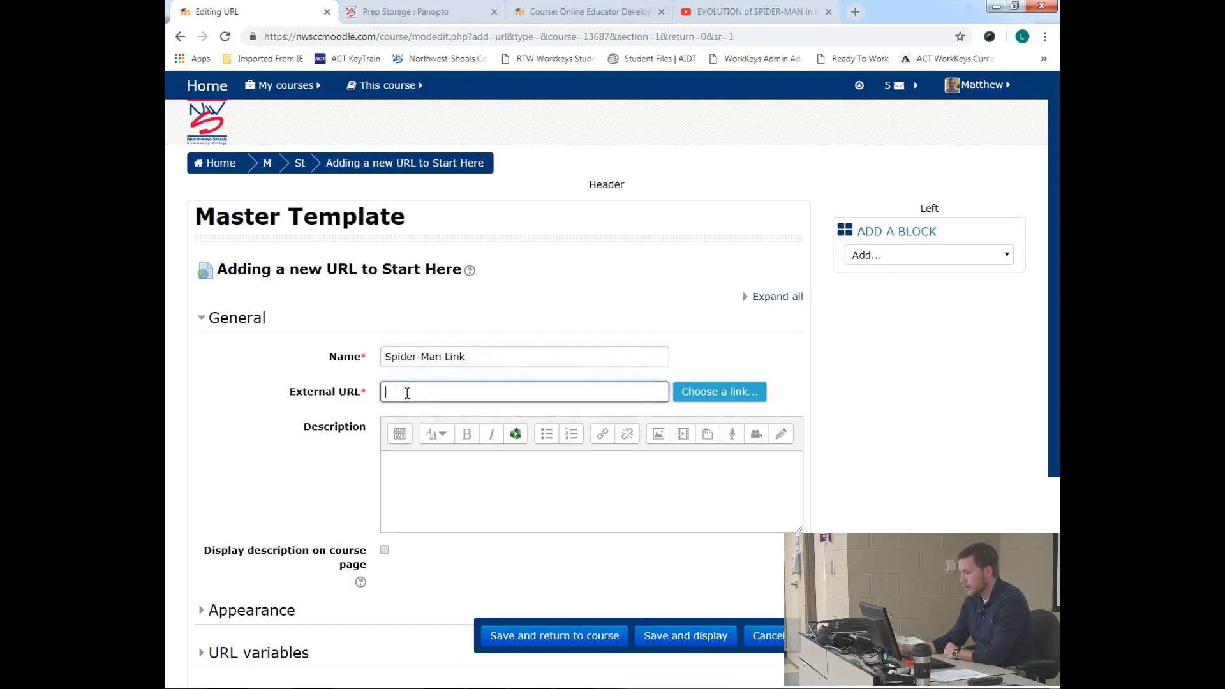
{"action": "key", "text": "ctrl+v"}
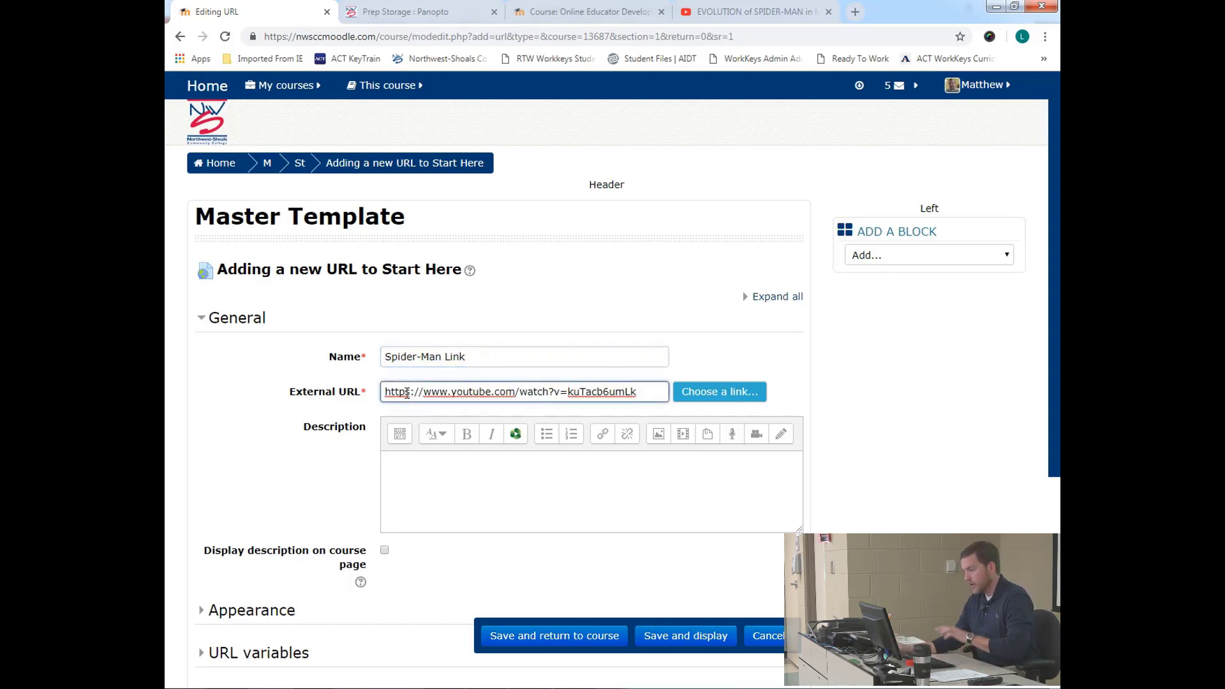
- Set the link to display in a pop-up 1020 pixels wide and 850 pixels high, then save and return to the course
{"action": "scroll", "coordinate": [276, 434], "scroll_direction": "down", "scroll_amount": 3}
{"action": "left_click", "coordinate": [258, 408]}
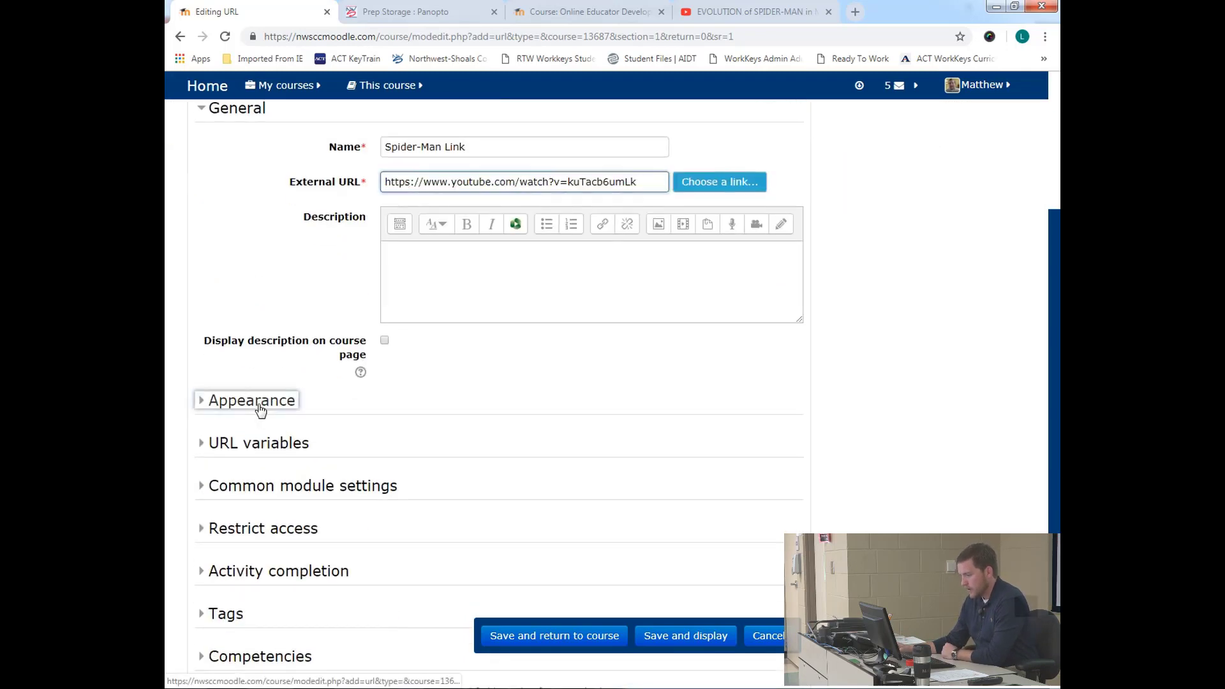
{"action": "left_click", "coordinate": [415, 442]}
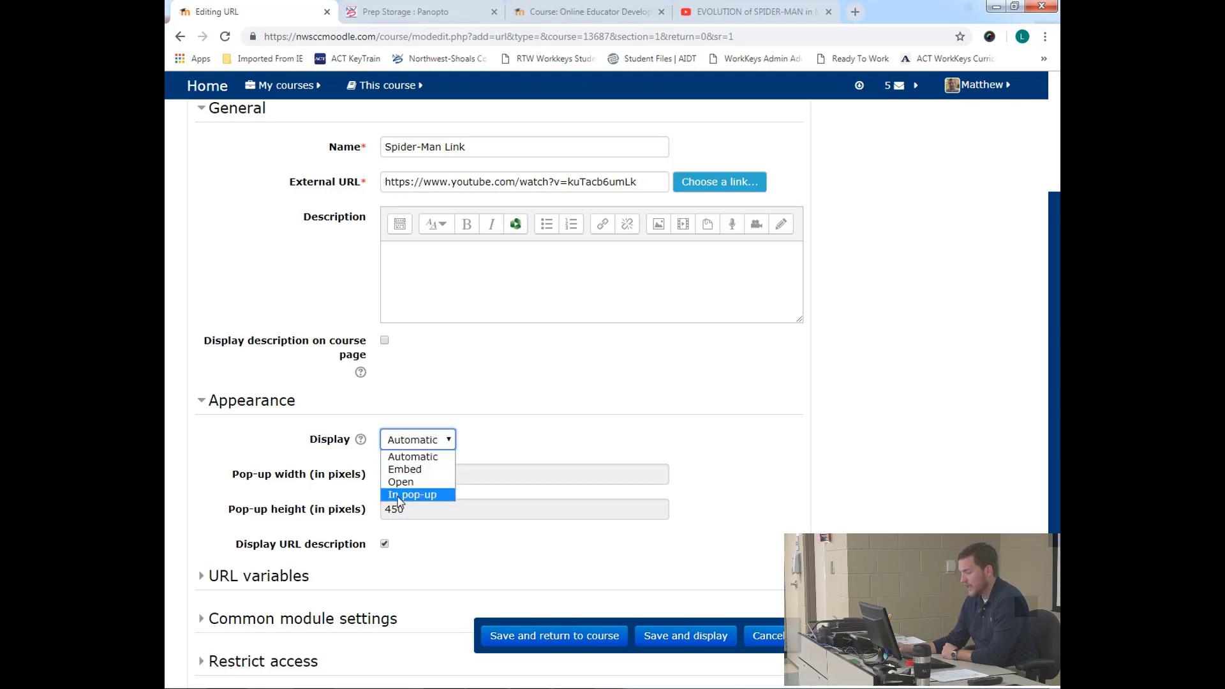
{"action": "left_click", "coordinate": [421, 495]}
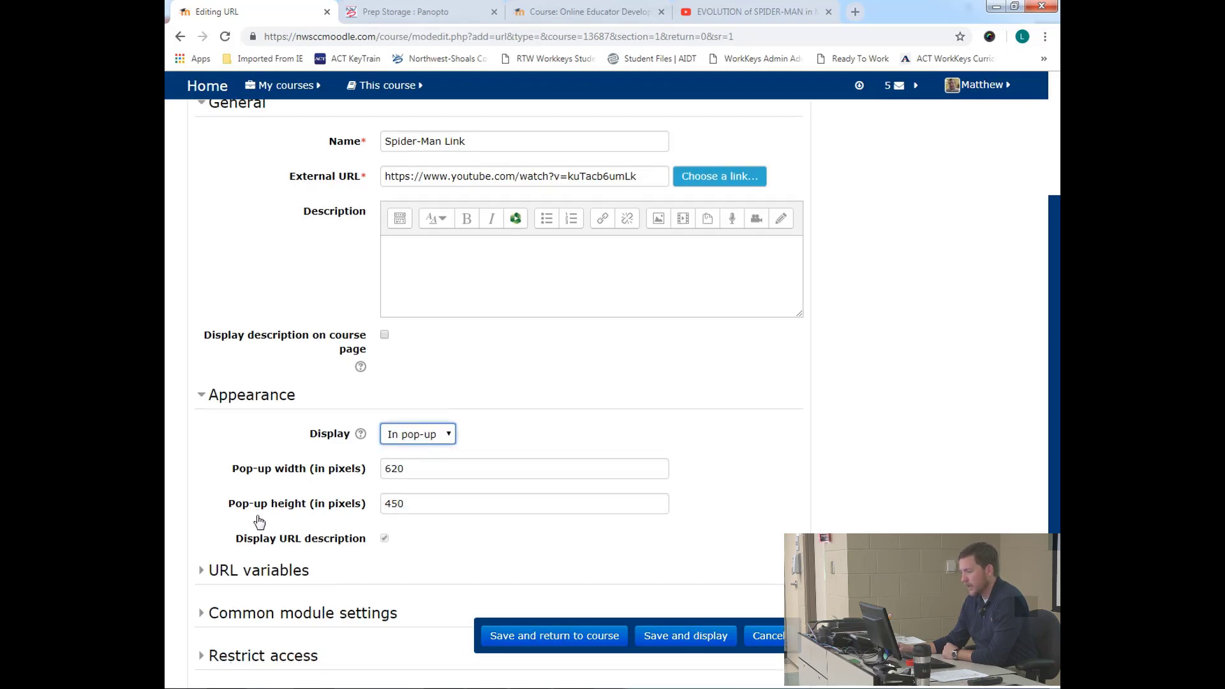
{"action": "scroll", "coordinate": [259, 522], "scroll_direction": "down", "scroll_amount": 1}
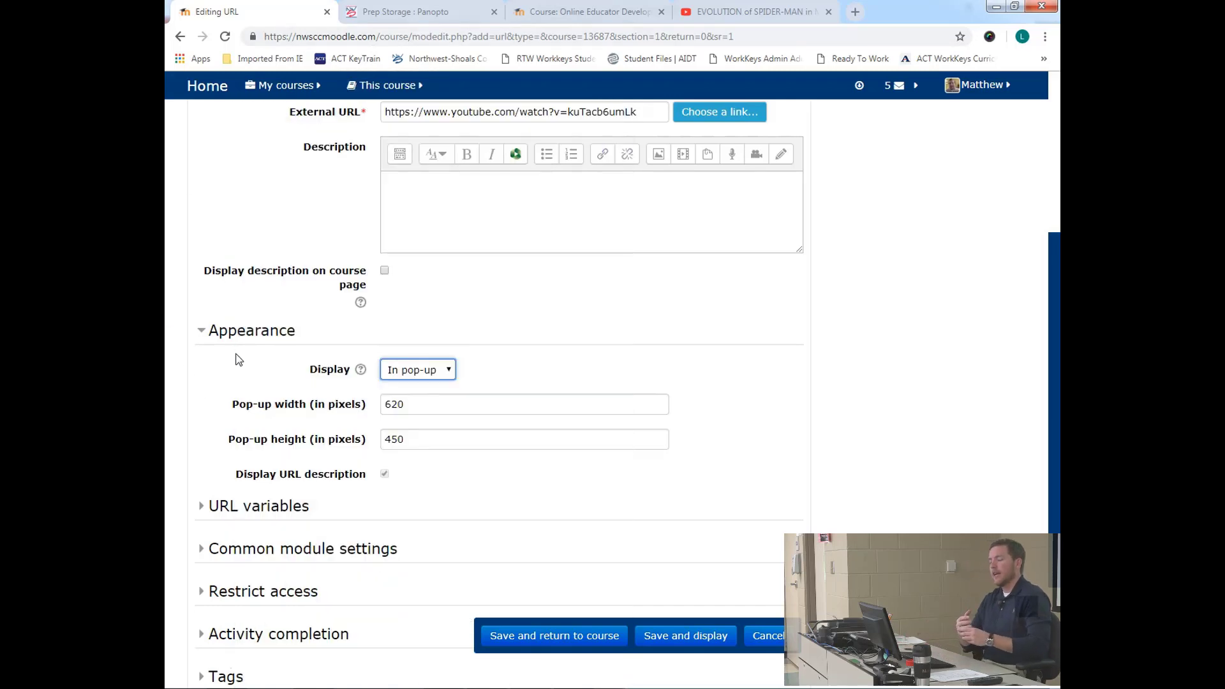
{"action": "double_click", "coordinate": [409, 404]}
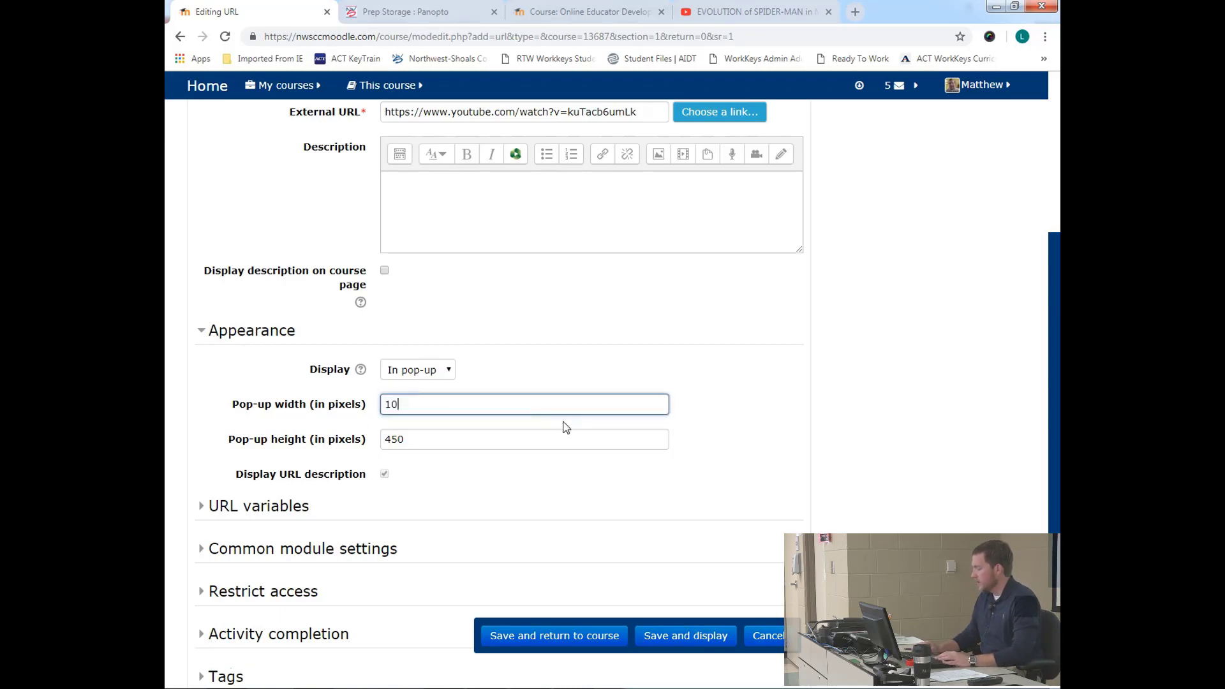
{"action": "key", "text": "Tab"}
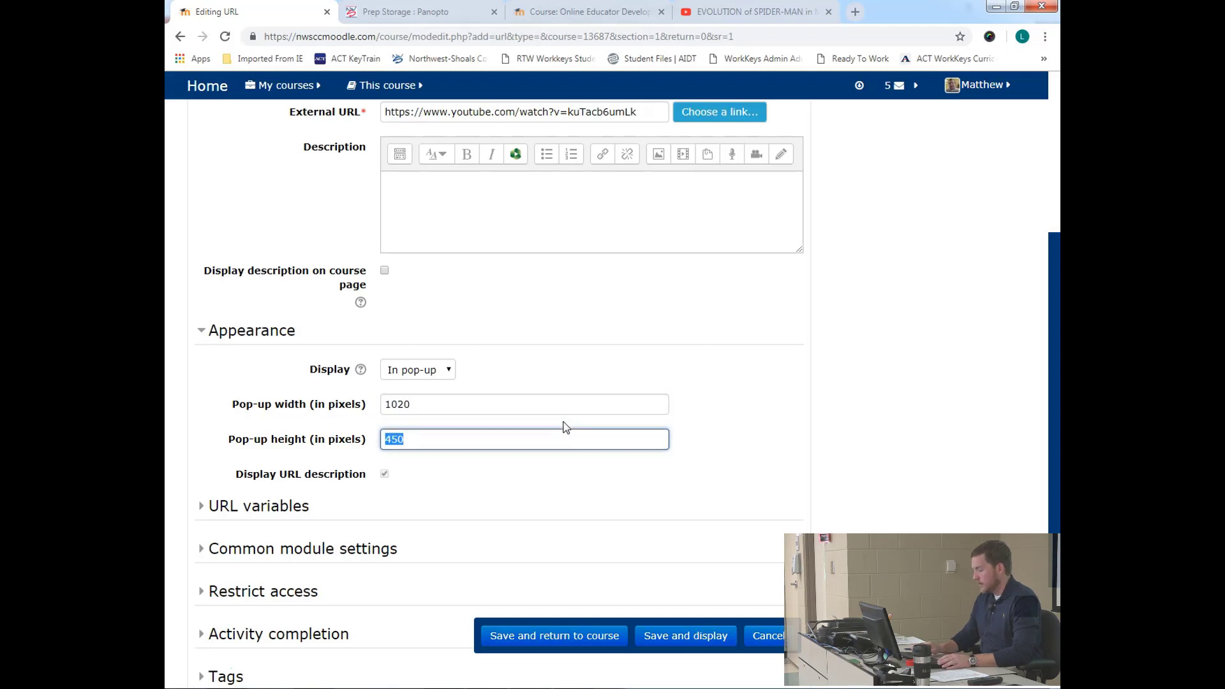
{"action": "type", "text": "85"}
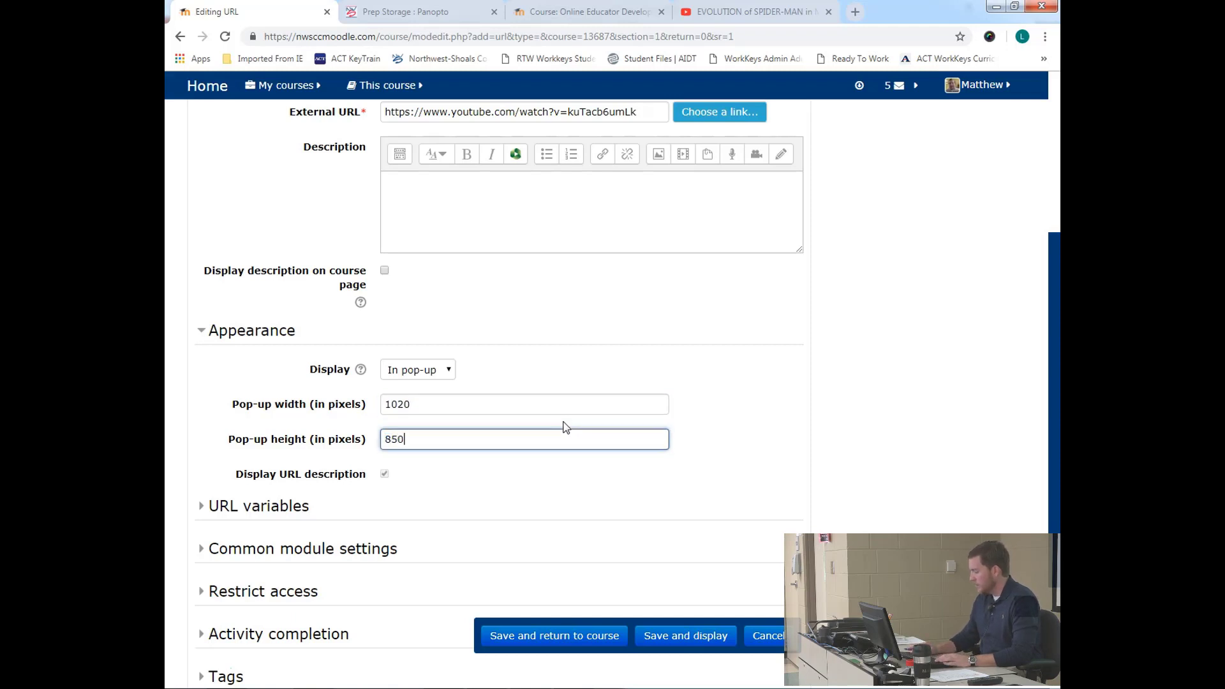
{"action": "left_click", "coordinate": [577, 638]}
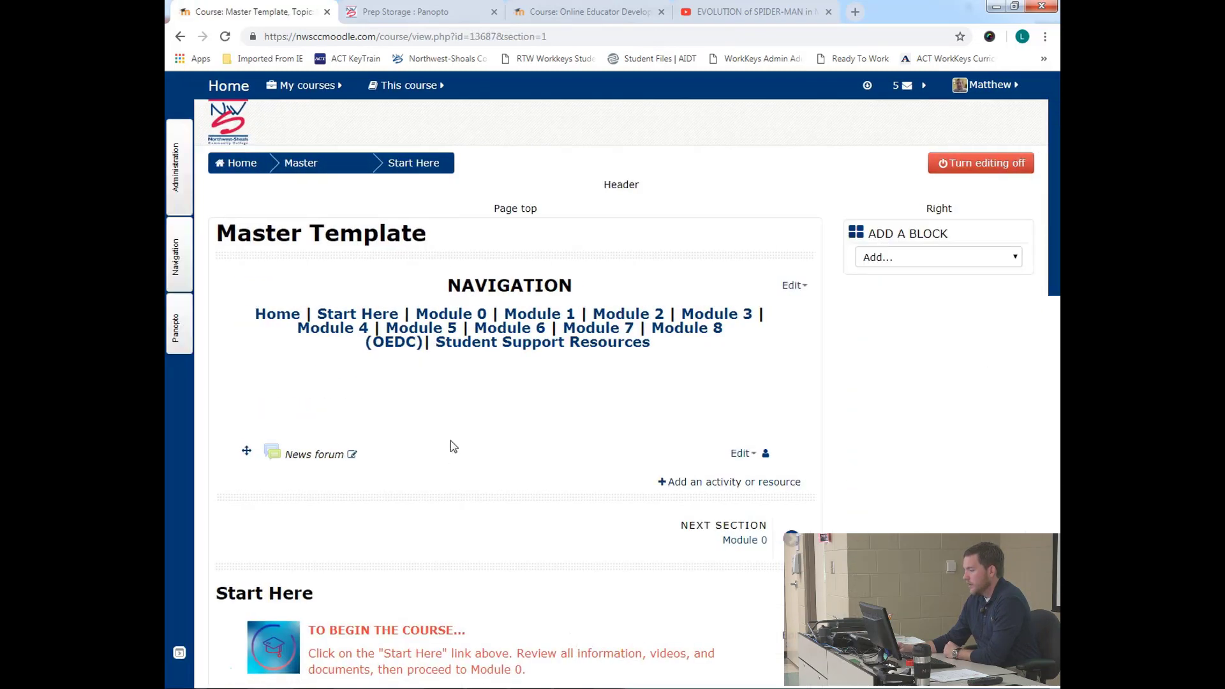
- Move Spider-Man Link directly below the PDF Syllabus under Resources and indent it one level
{"action": "scroll", "coordinate": [362, 418], "scroll_direction": "down", "scroll_amount": 15}
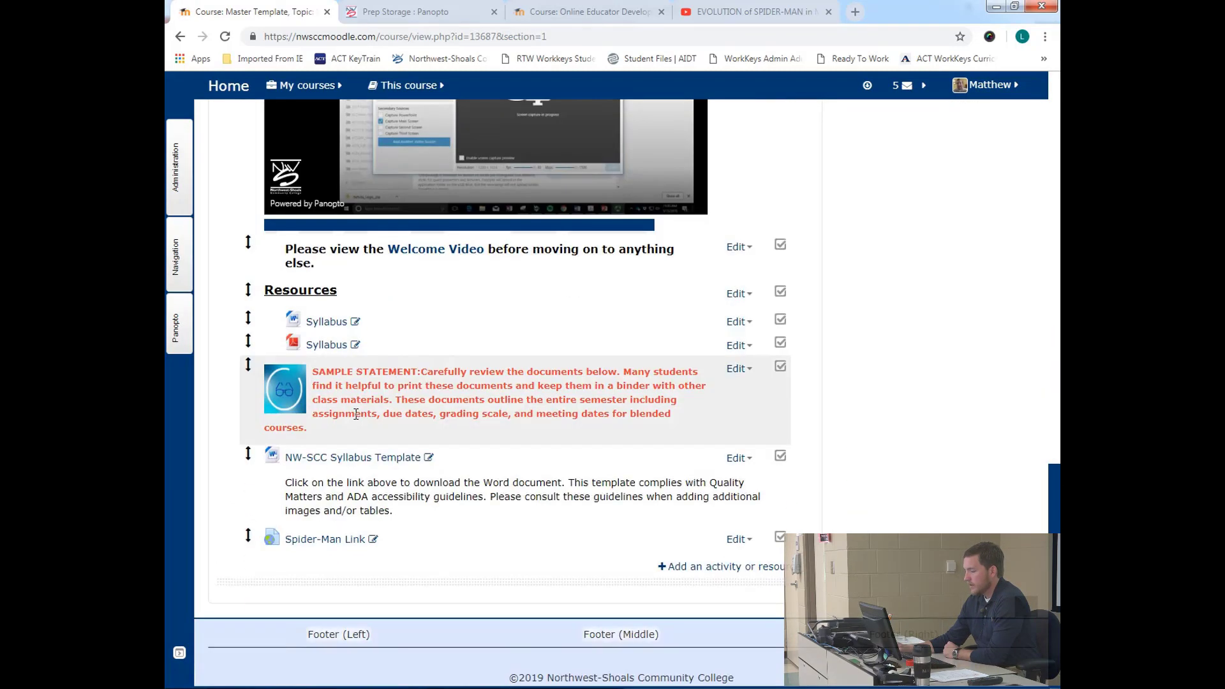
{"action": "left_click_drag", "start_coordinate": [248, 605], "coordinate": [249, 438]}
{"action": "left_click", "coordinate": [737, 439]}
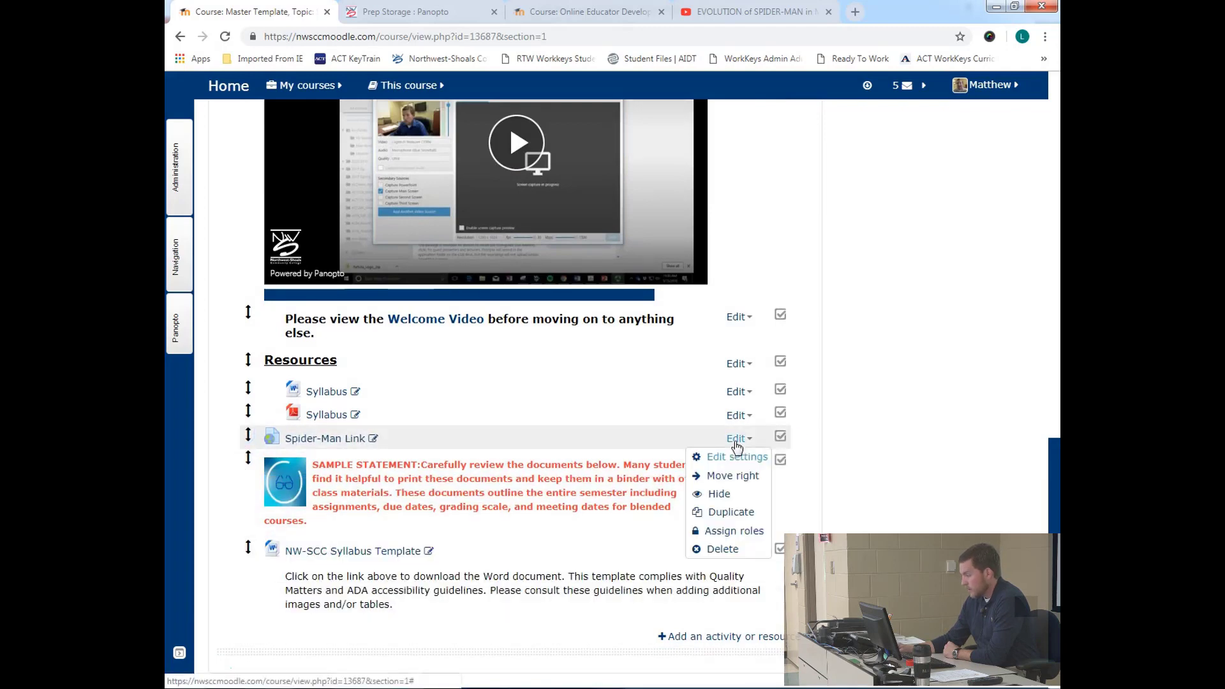
{"action": "left_click", "coordinate": [739, 483]}
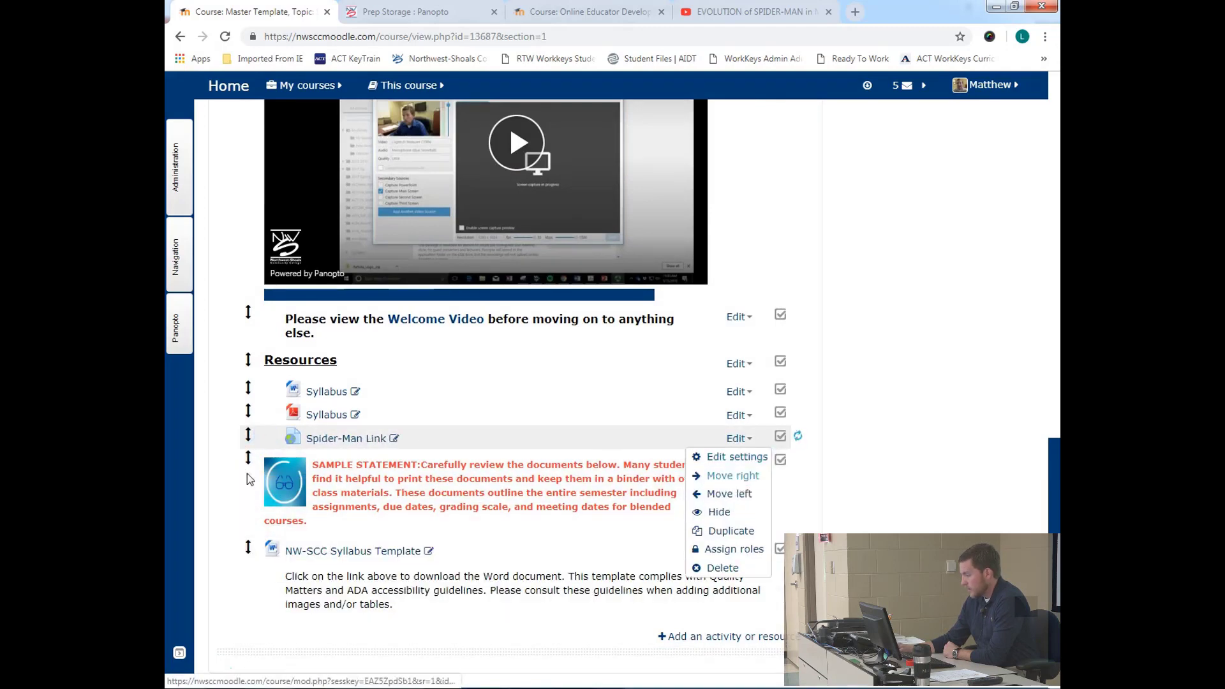
- Open Spider-Man Link to test its pop-up display, reposition the pop-up window, and close it
{"action": "left_click", "coordinate": [322, 441]}
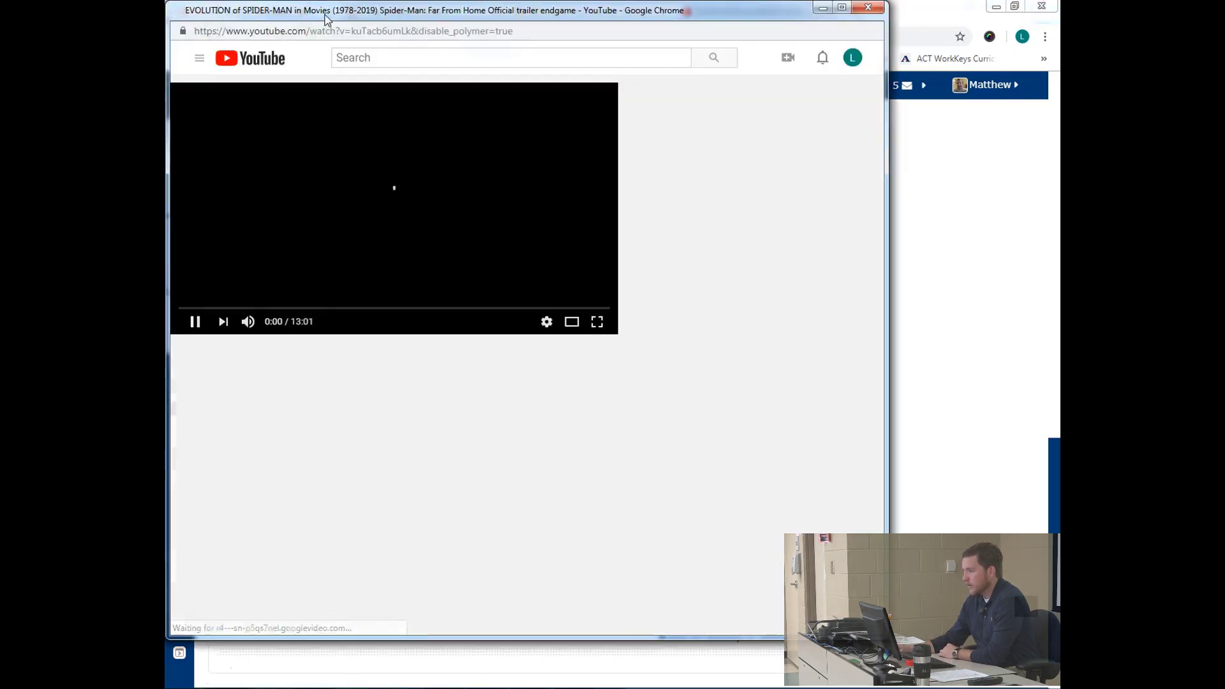
{"action": "left_click_drag", "start_coordinate": [345, 23], "coordinate": [425, 43]}
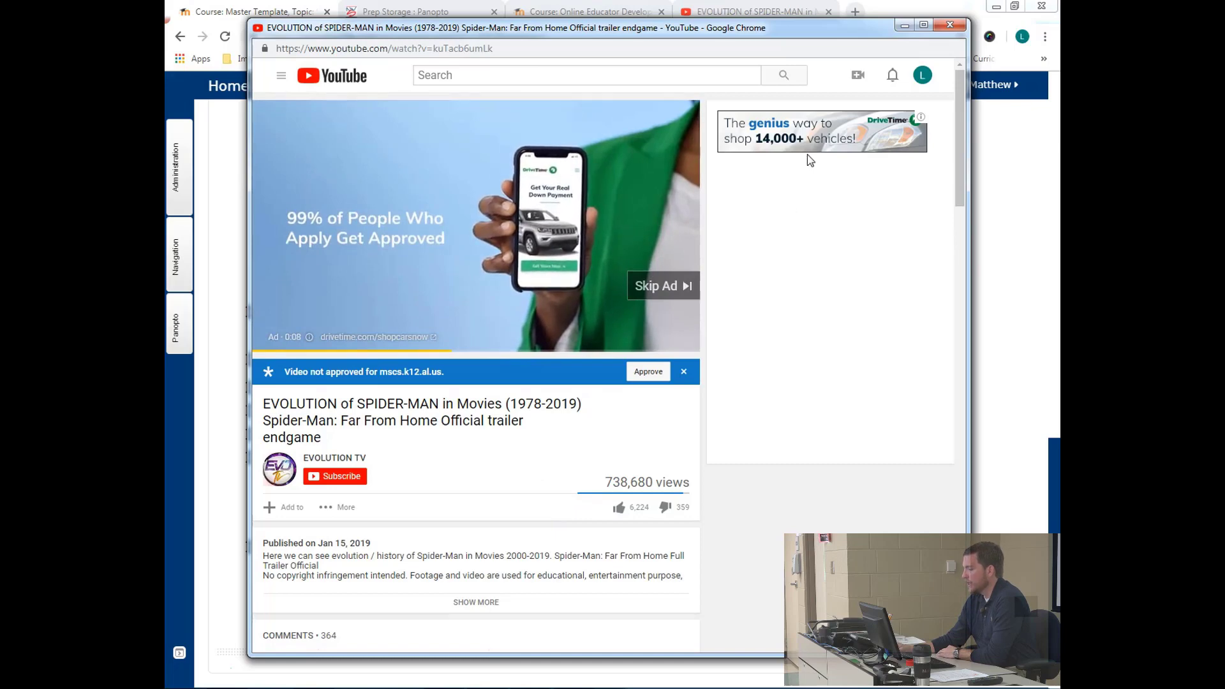
{"action": "left_click", "coordinate": [950, 25]}
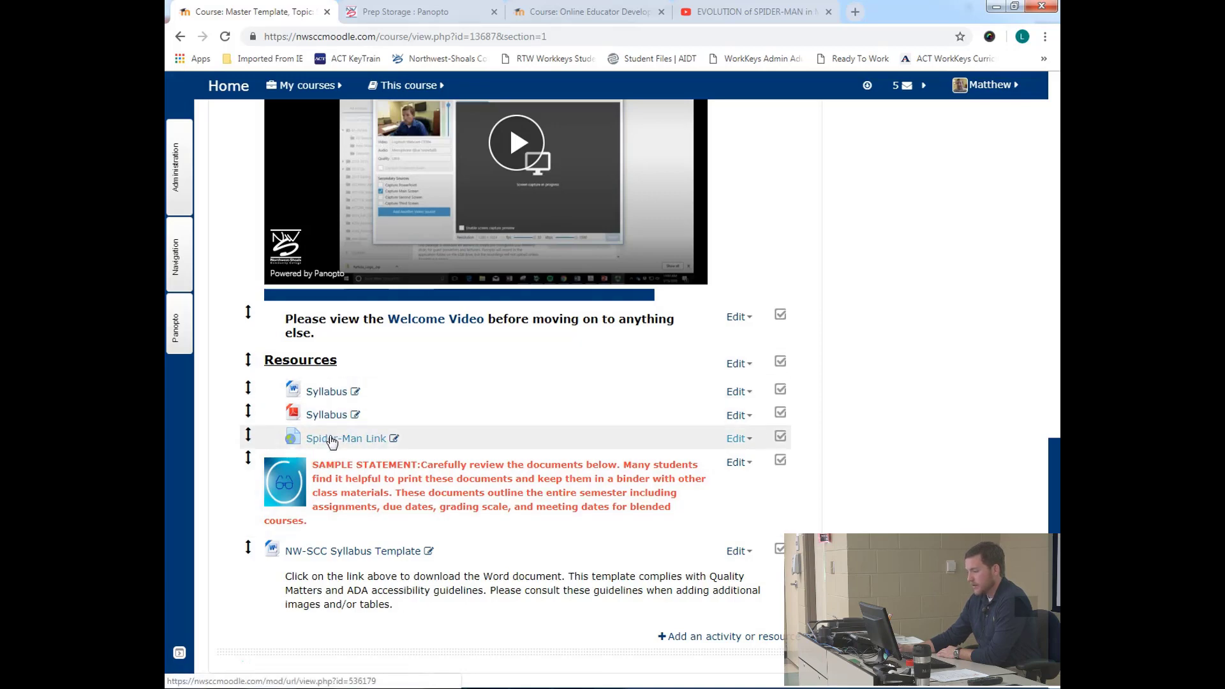
- Review the layout of the welcome video and the Resources items in the Start Here section
{"action": "scroll", "coordinate": [331, 440], "scroll_direction": "up", "scroll_amount": 5}
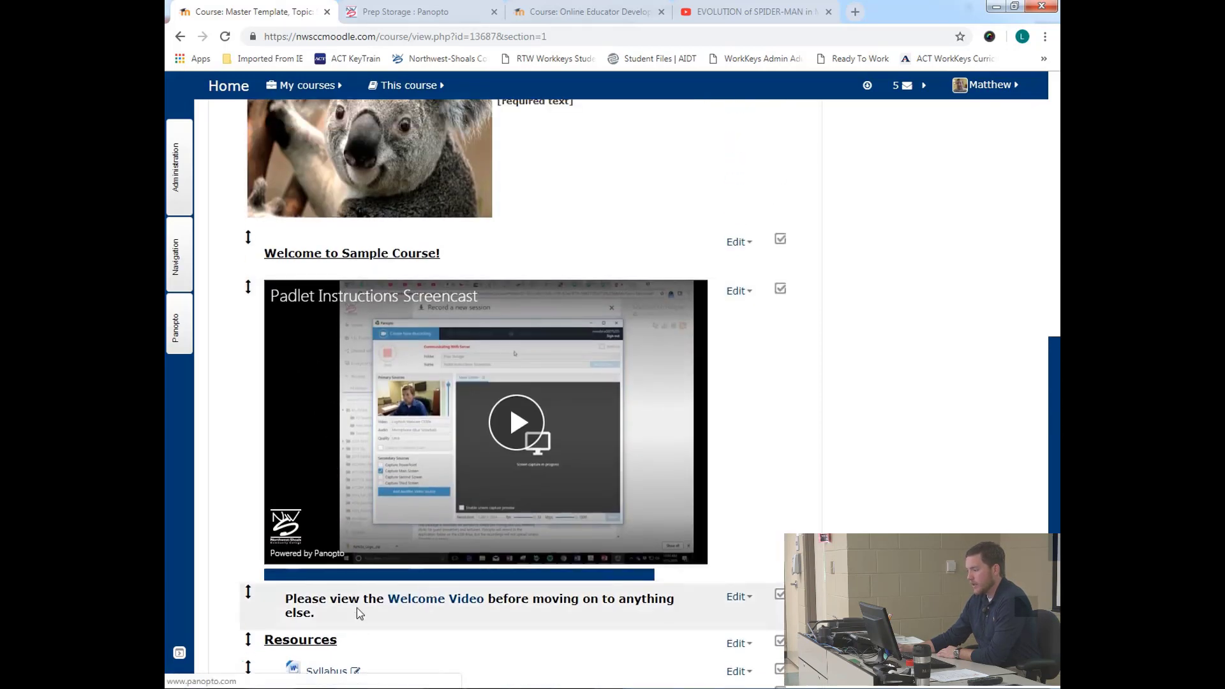
{"action": "scroll", "coordinate": [357, 607], "scroll_direction": "down", "scroll_amount": 1}
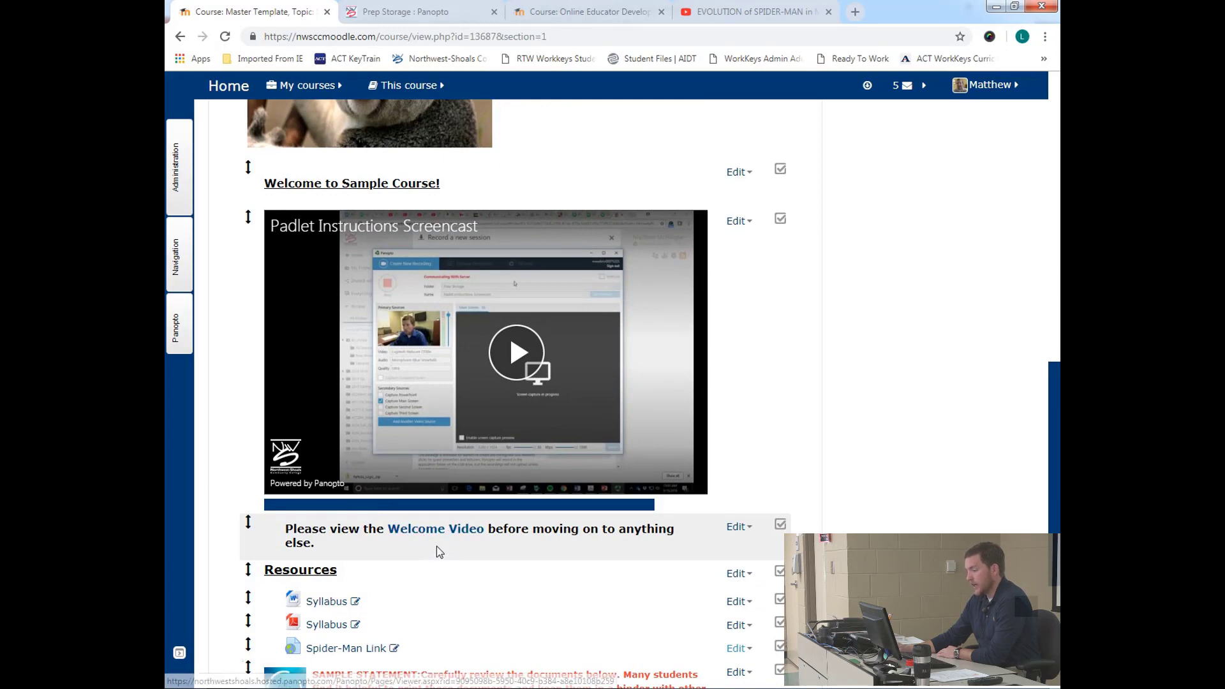
{"action": "scroll", "coordinate": [439, 550], "scroll_direction": "down", "scroll_amount": 1}
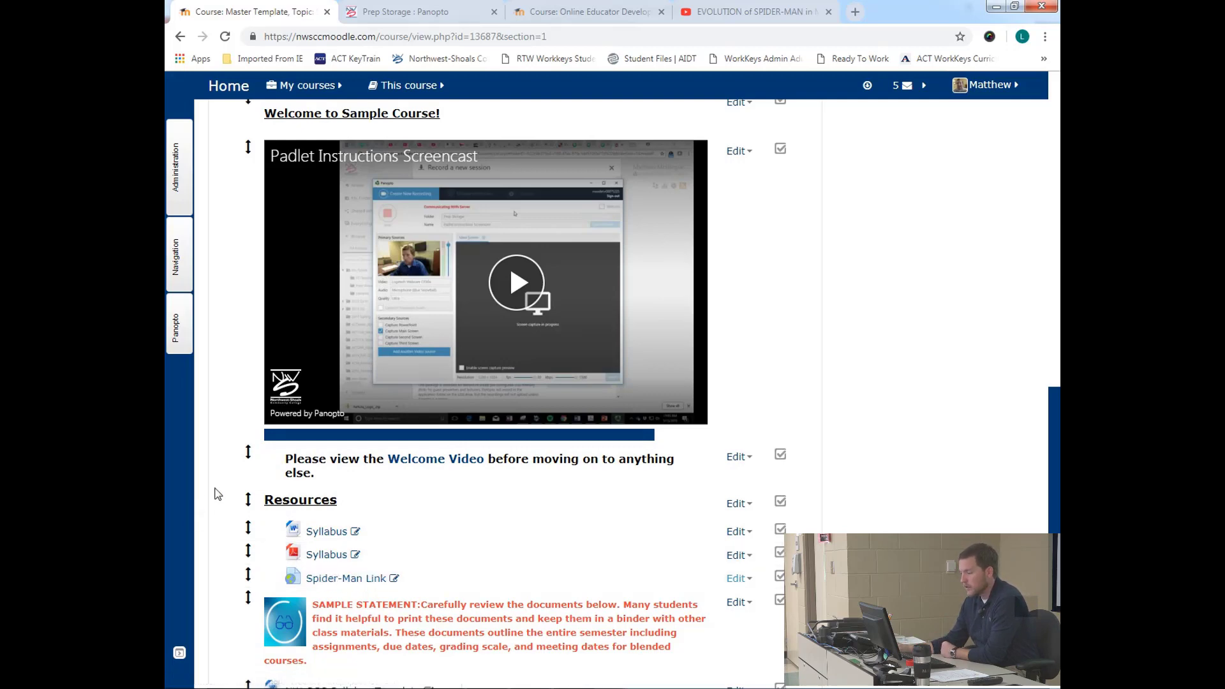
{"action": "scroll", "coordinate": [216, 492], "scroll_direction": "down", "scroll_amount": 1}
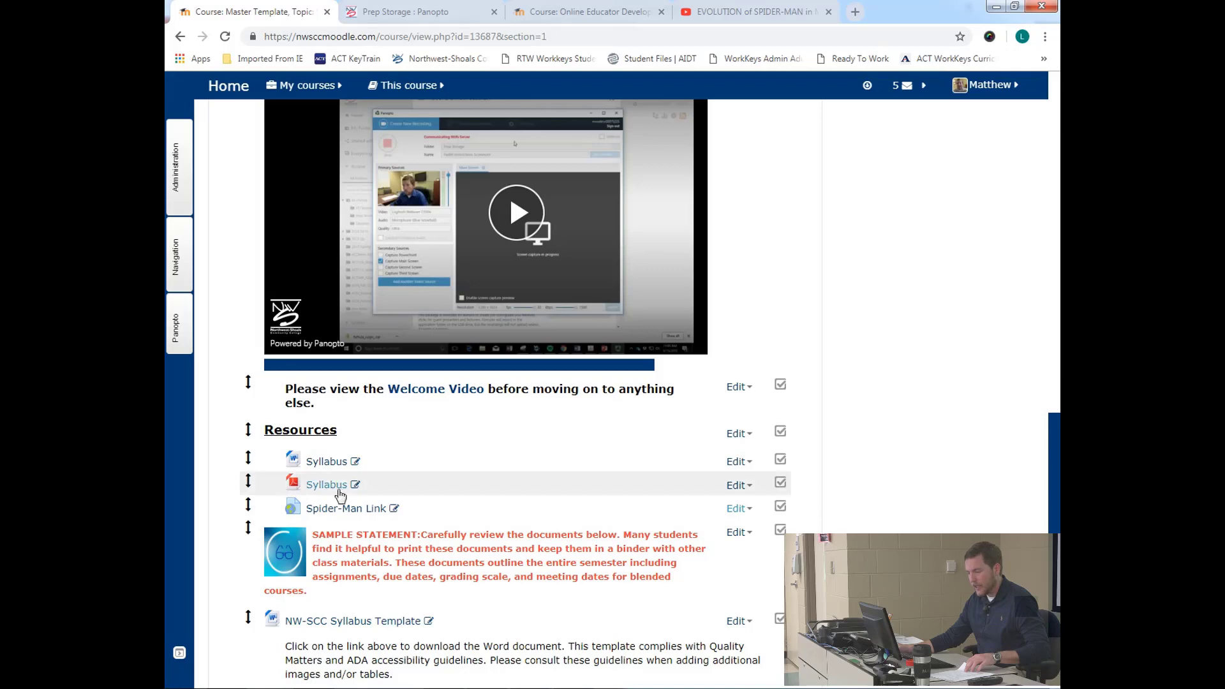
{"action": "scroll", "coordinate": [337, 517], "scroll_direction": "down", "scroll_amount": 1}
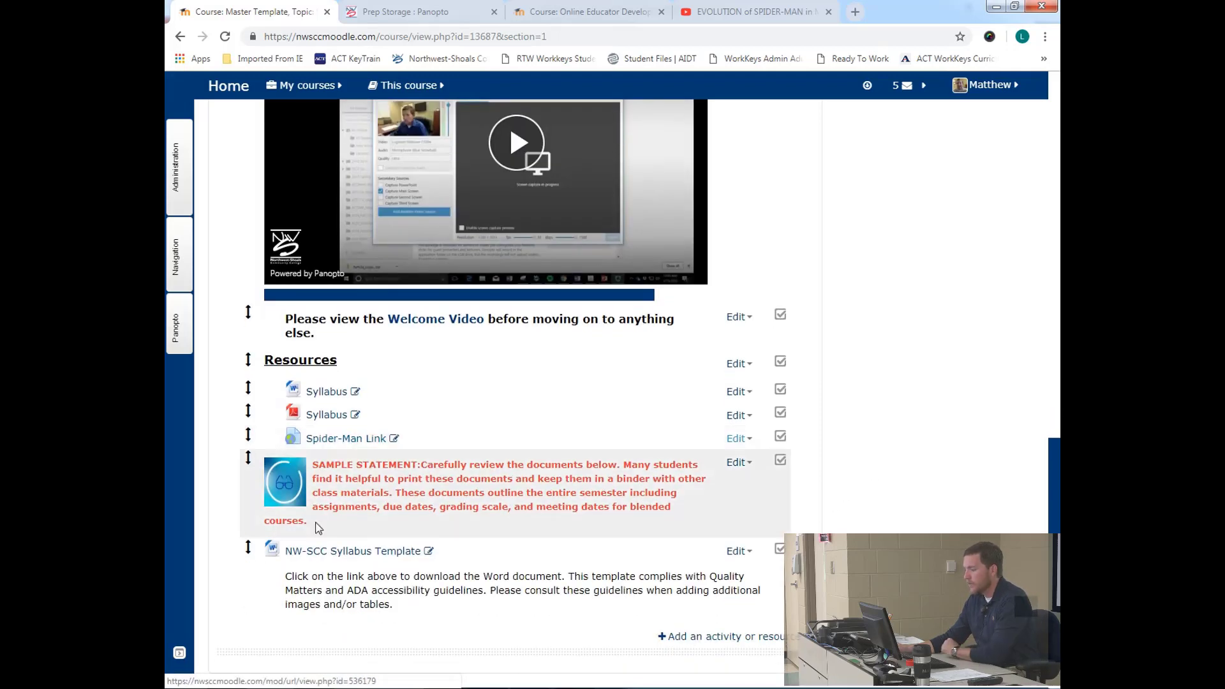
{"action": "scroll", "coordinate": [304, 378], "scroll_direction": "up", "scroll_amount": 4}
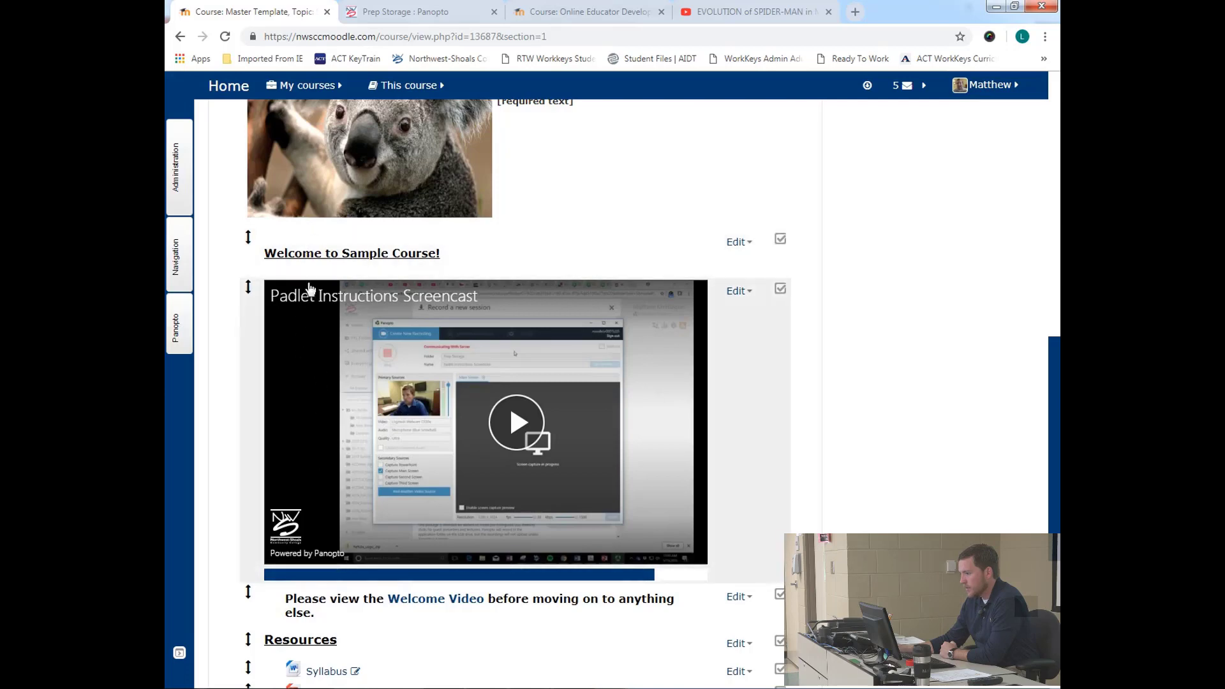
{"action": "scroll", "coordinate": [306, 326], "scroll_direction": "down", "scroll_amount": 4}
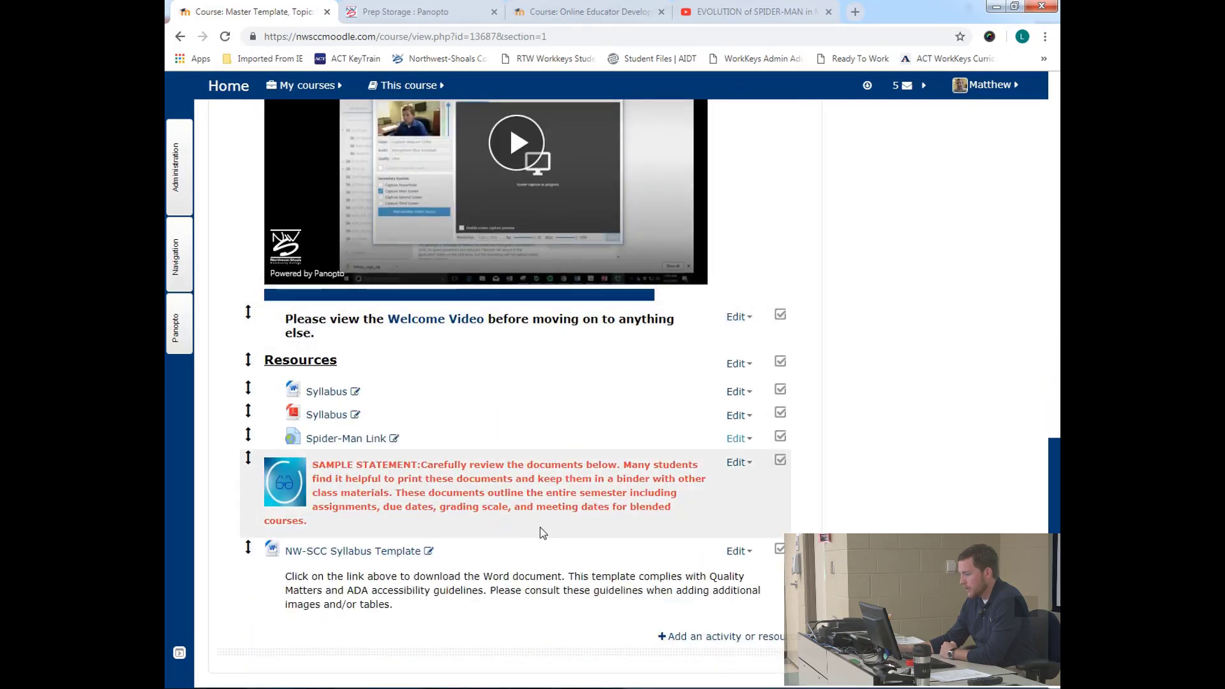
- Add a new label without any text to the Start Here section and save it
{"action": "scroll", "coordinate": [539, 528], "scroll_direction": "down", "scroll_amount": 1}
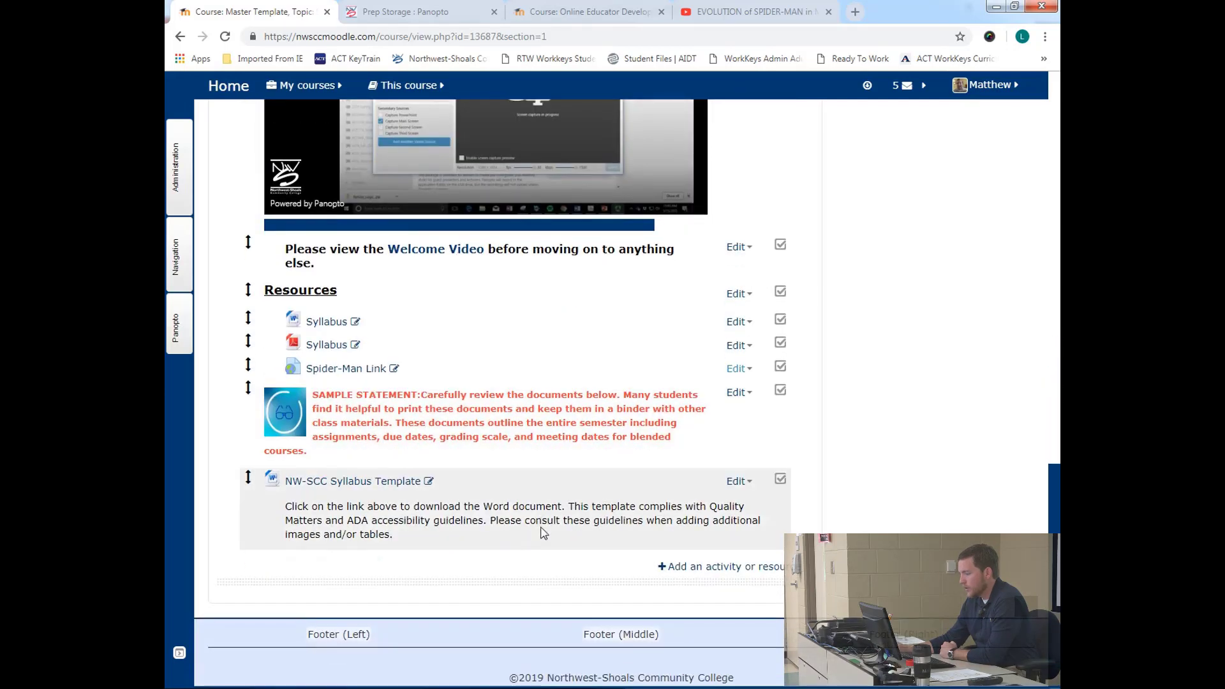
{"action": "left_click", "coordinate": [710, 570]}
{"action": "left_click_drag", "start_coordinate": [582, 332], "coordinate": [588, 603]}
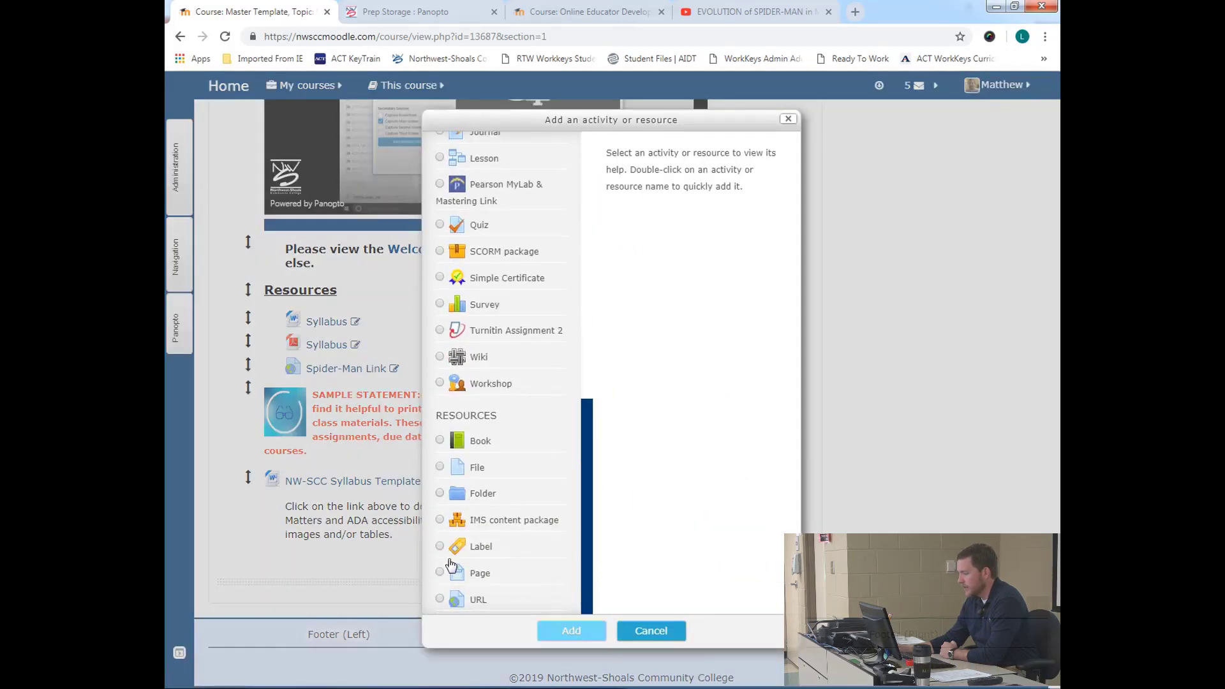
{"action": "left_click", "coordinate": [441, 547]}
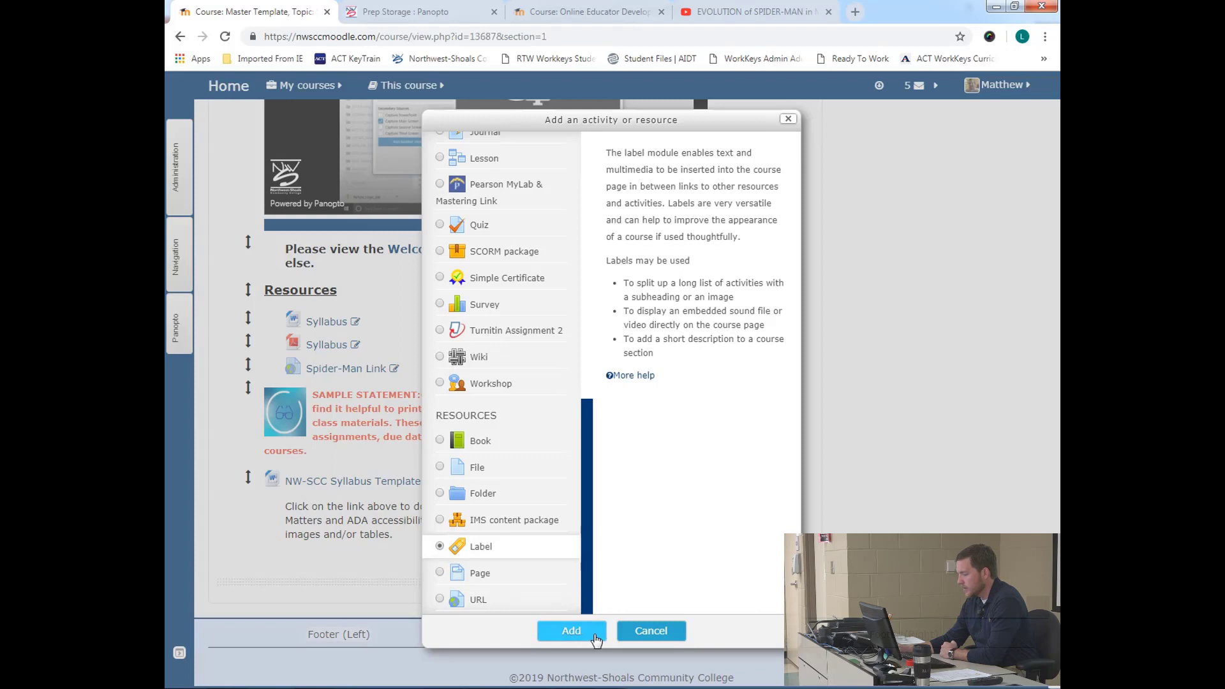
{"action": "left_click", "coordinate": [591, 639]}
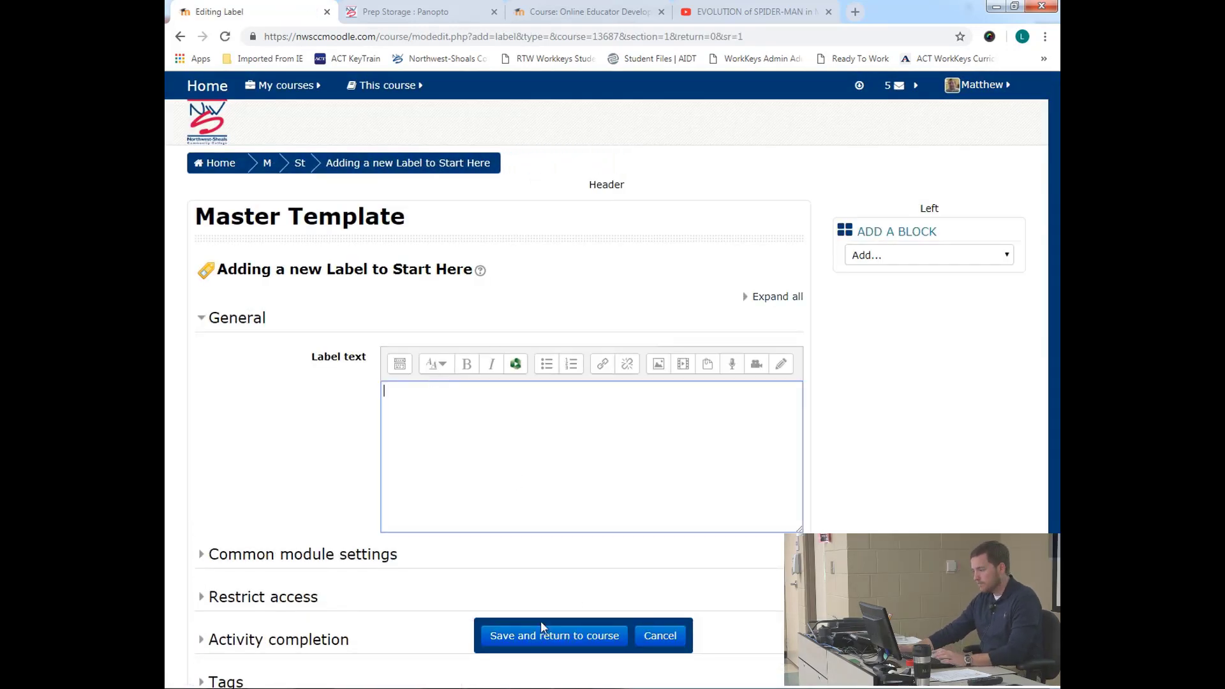
{"action": "left_click", "coordinate": [530, 643]}
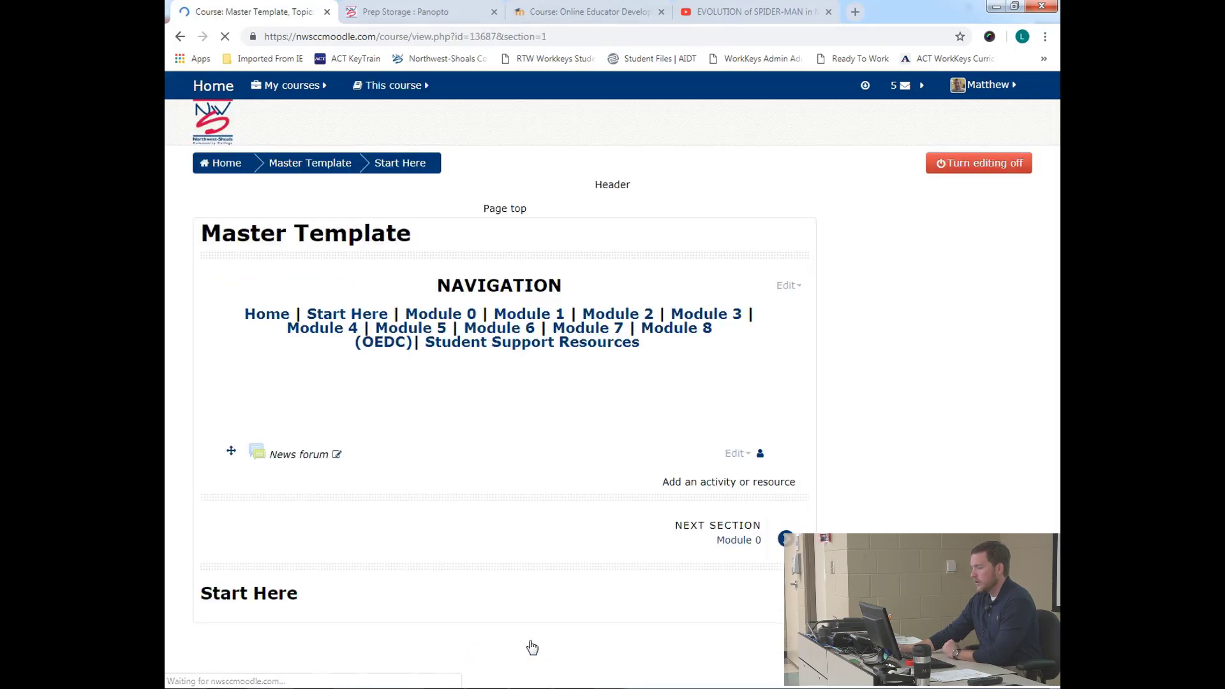
- Move the blank label from the end of the Start Here section to directly below Spider-Man Link
{"action": "scroll", "coordinate": [432, 530], "scroll_direction": "down", "scroll_amount": 5}
{"action": "scroll", "coordinate": [433, 526], "scroll_direction": "down", "scroll_amount": 10}
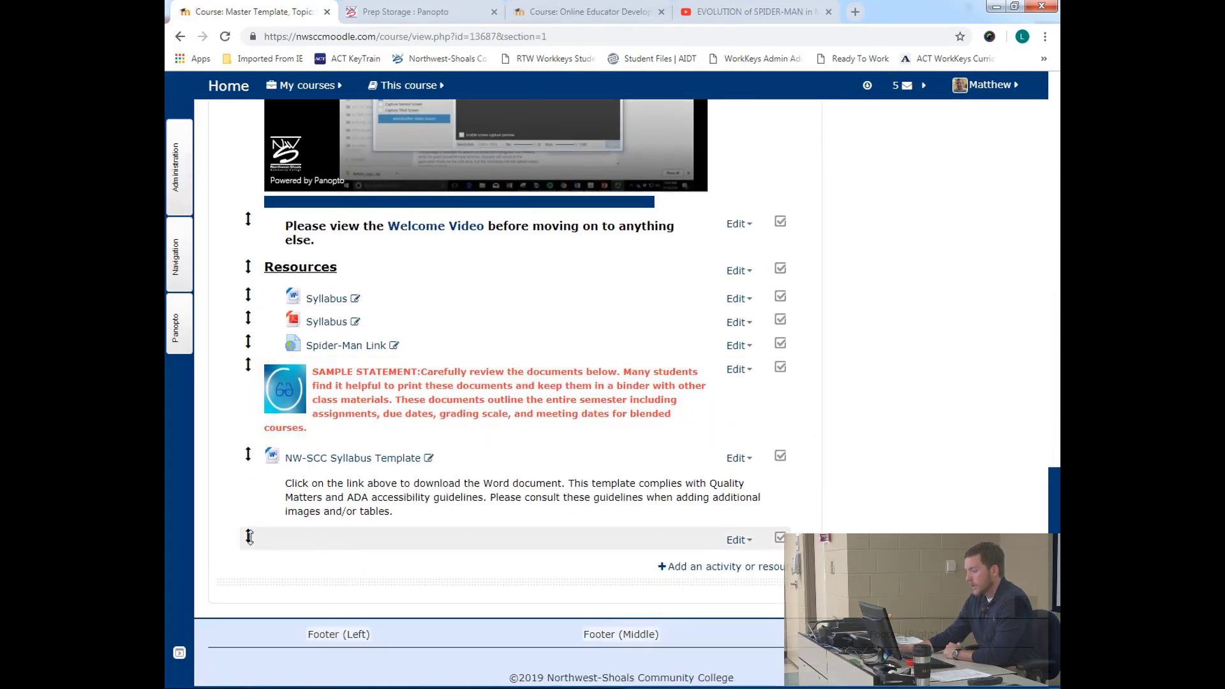
{"action": "left_click_drag", "start_coordinate": [246, 535], "coordinate": [247, 549]}
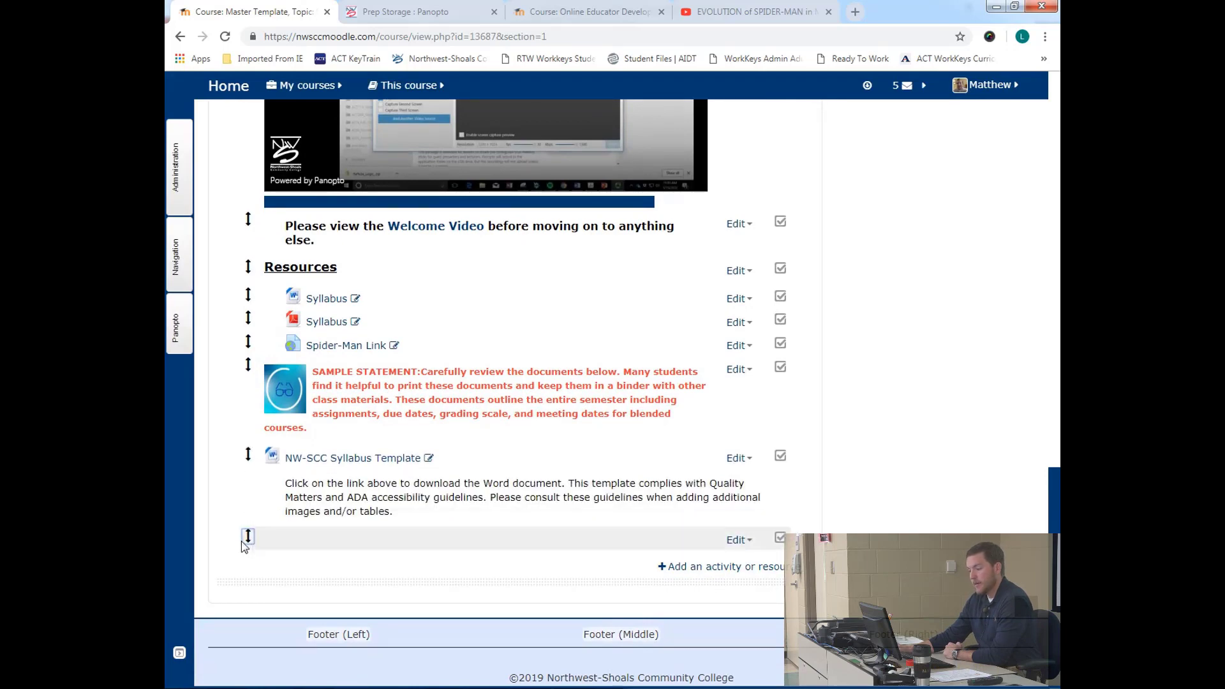
{"action": "left_click_drag", "start_coordinate": [247, 537], "coordinate": [247, 365]}
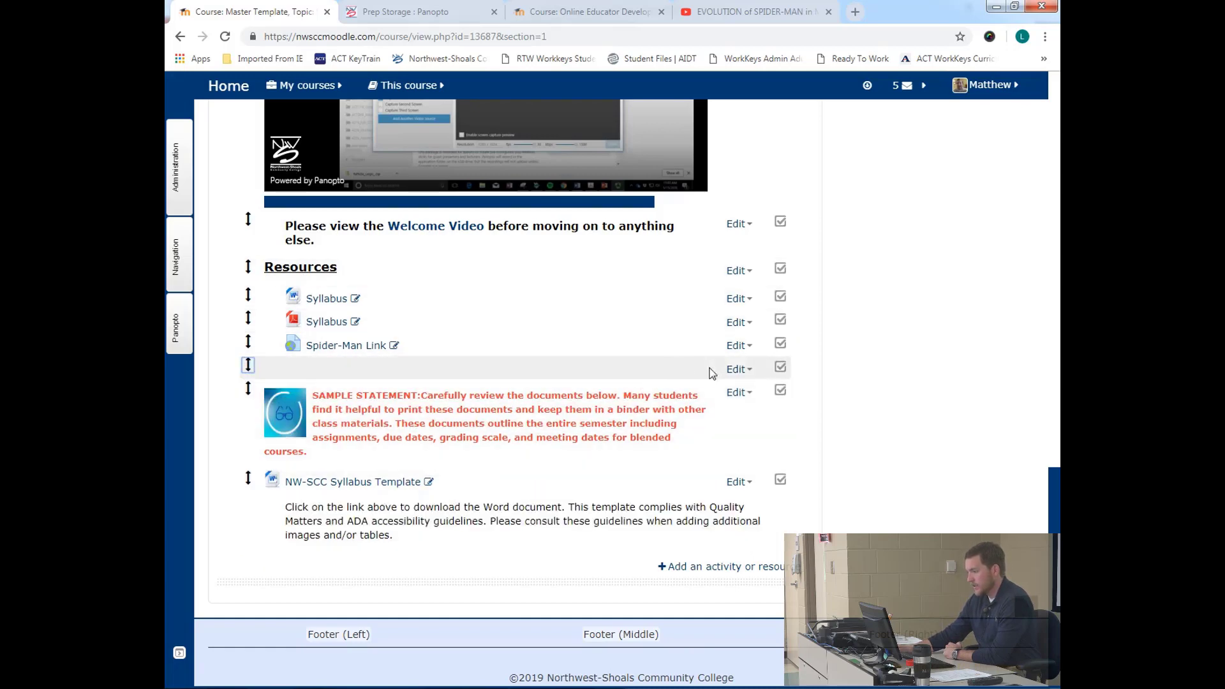
- Duplicate the blank label below Spider-Man Link and move one of the two above the Resources heading
{"action": "left_click", "coordinate": [739, 369]}
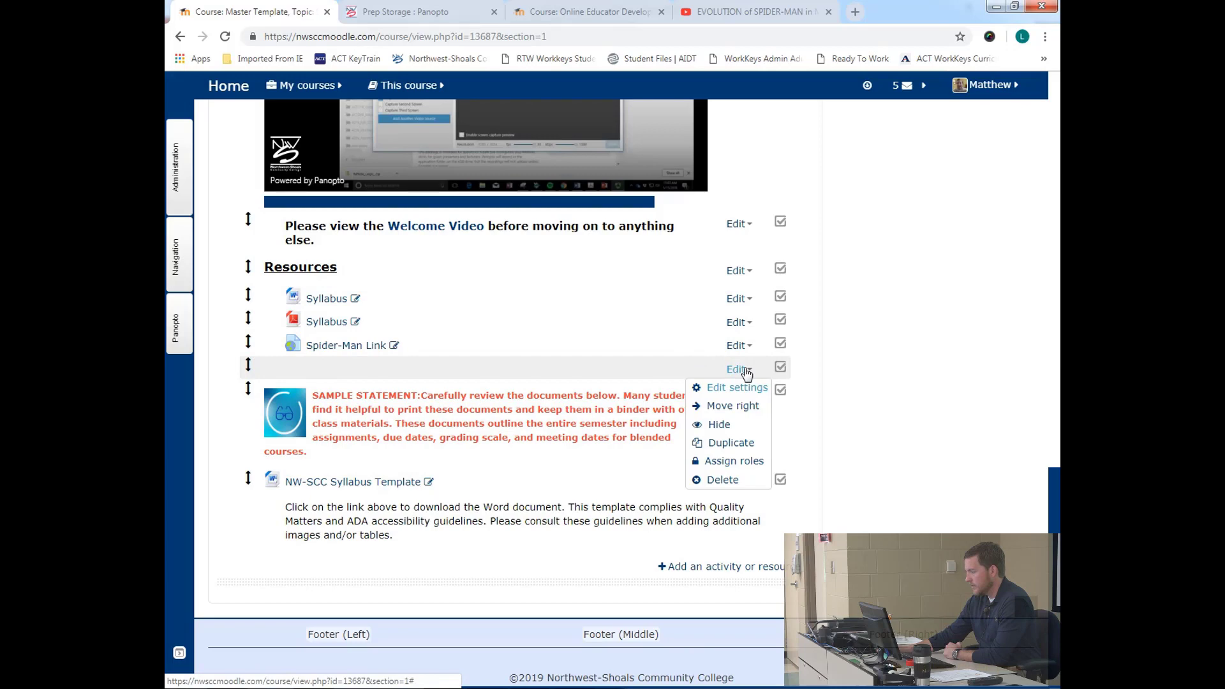
{"action": "left_click", "coordinate": [721, 444]}
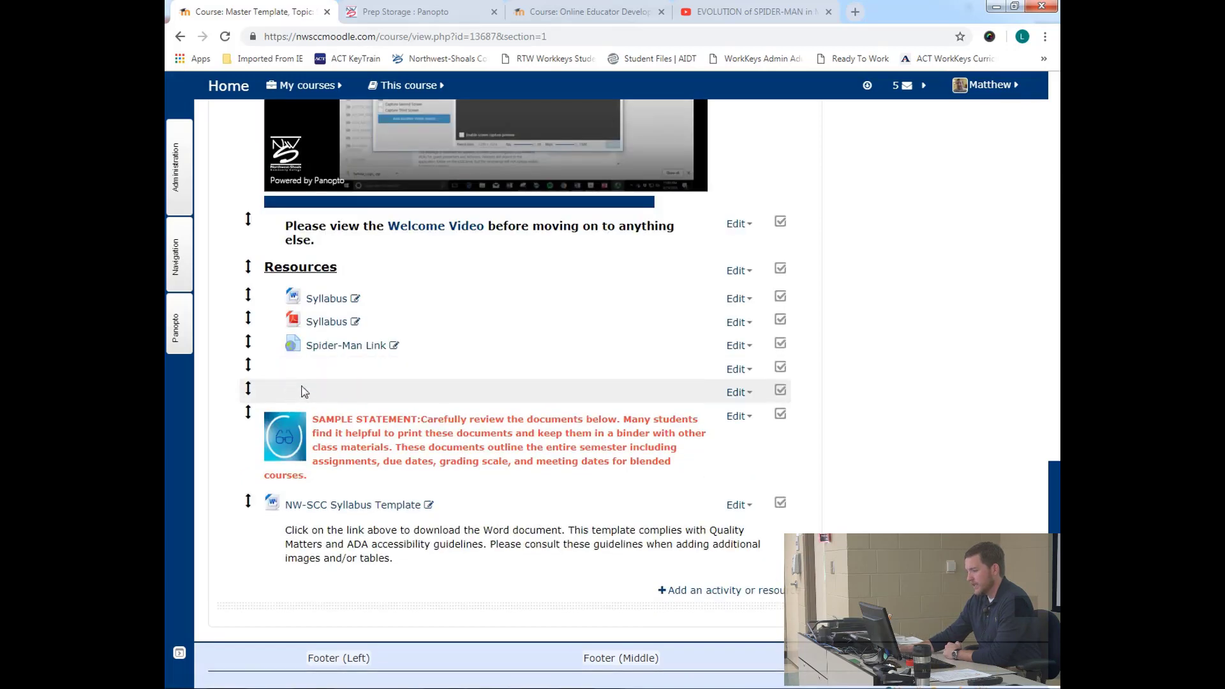
{"action": "left_click_drag", "start_coordinate": [249, 350], "coordinate": [248, 267]}
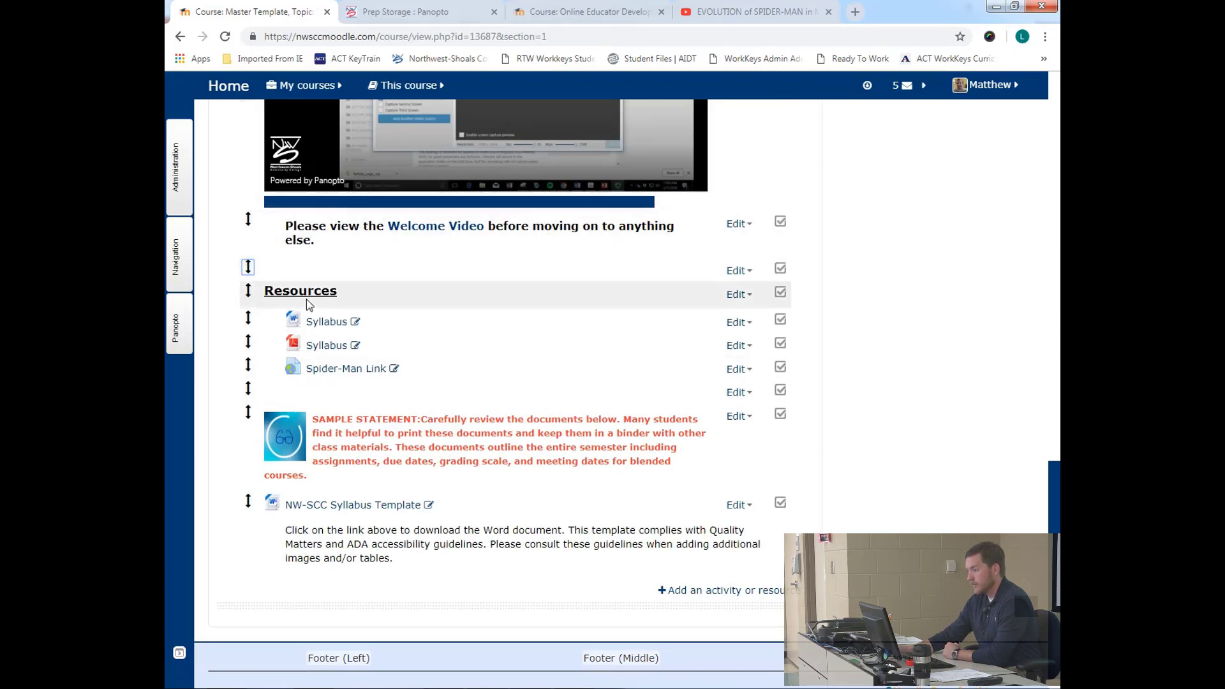
{"action": "scroll", "coordinate": [875, 459], "scroll_direction": "up", "scroll_amount": 3}
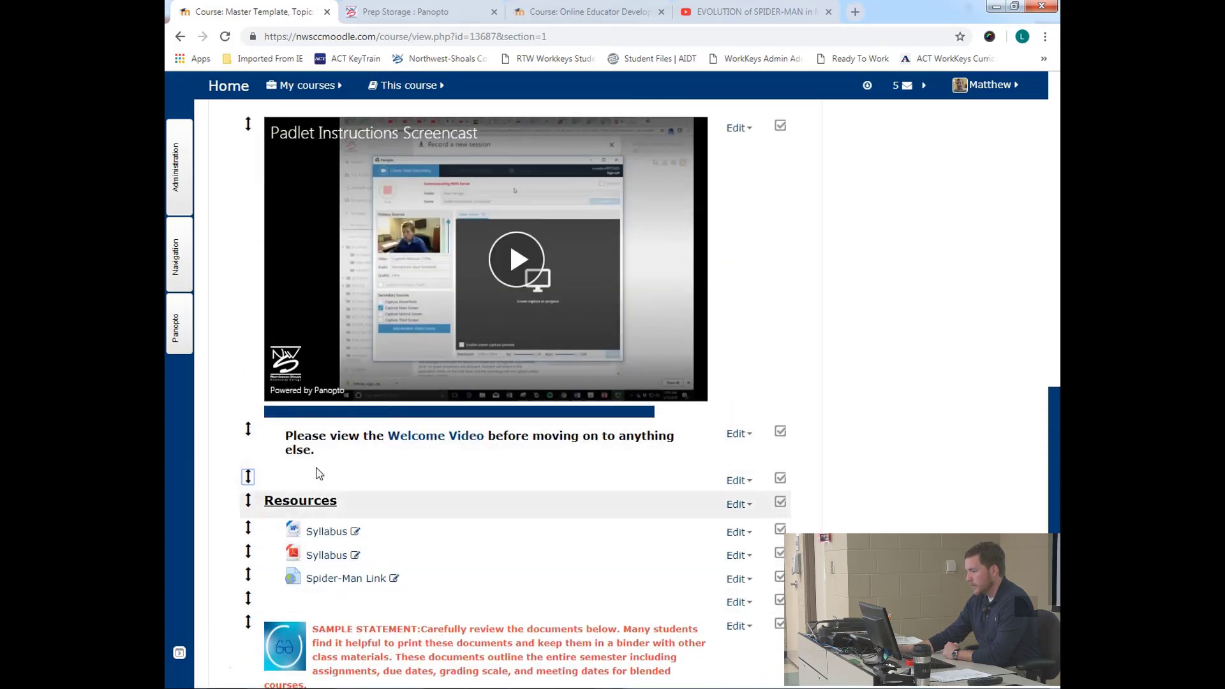
- Duplicate the blank label above the Resources heading and move one of the two directly above NW-SCC Syllabus Template
{"action": "scroll", "coordinate": [223, 498], "scroll_direction": "down", "scroll_amount": 2}
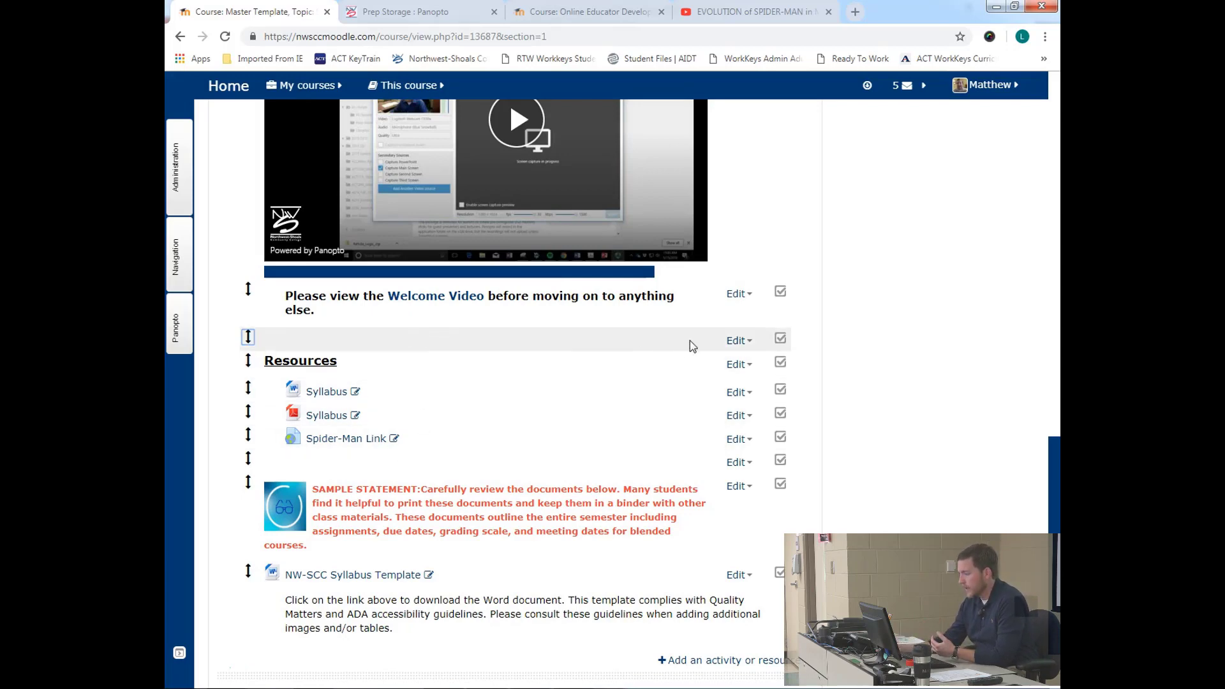
{"action": "left_click", "coordinate": [736, 343]}
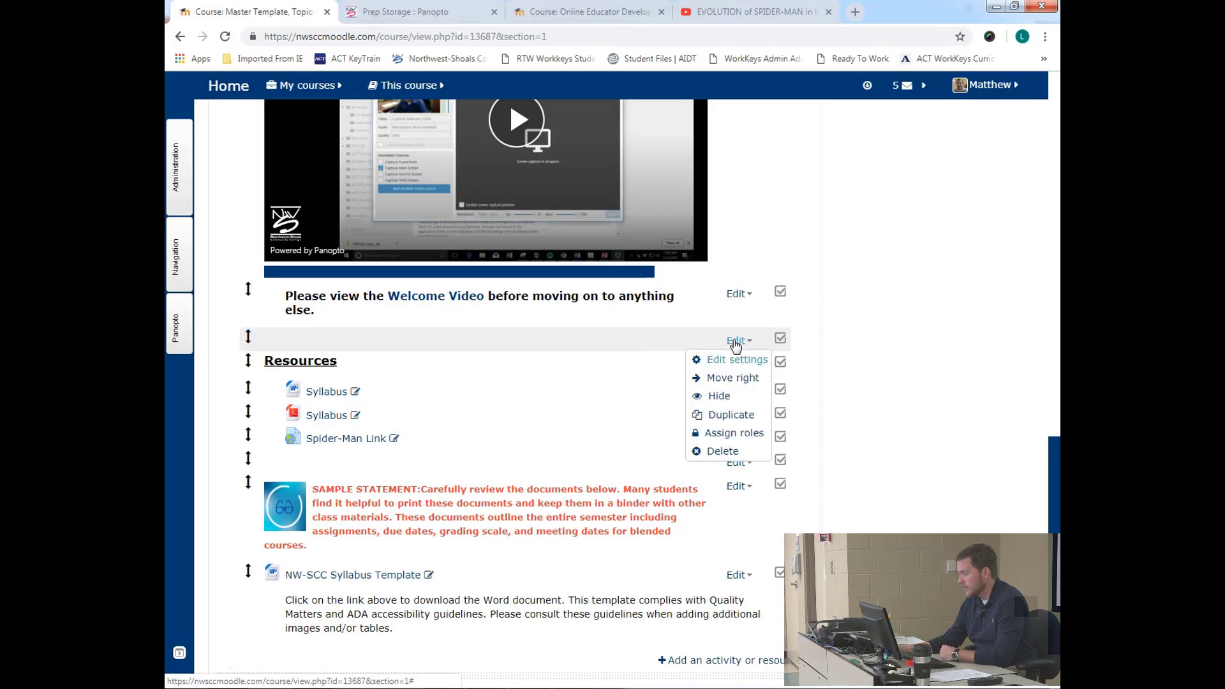
{"action": "left_click", "coordinate": [729, 416]}
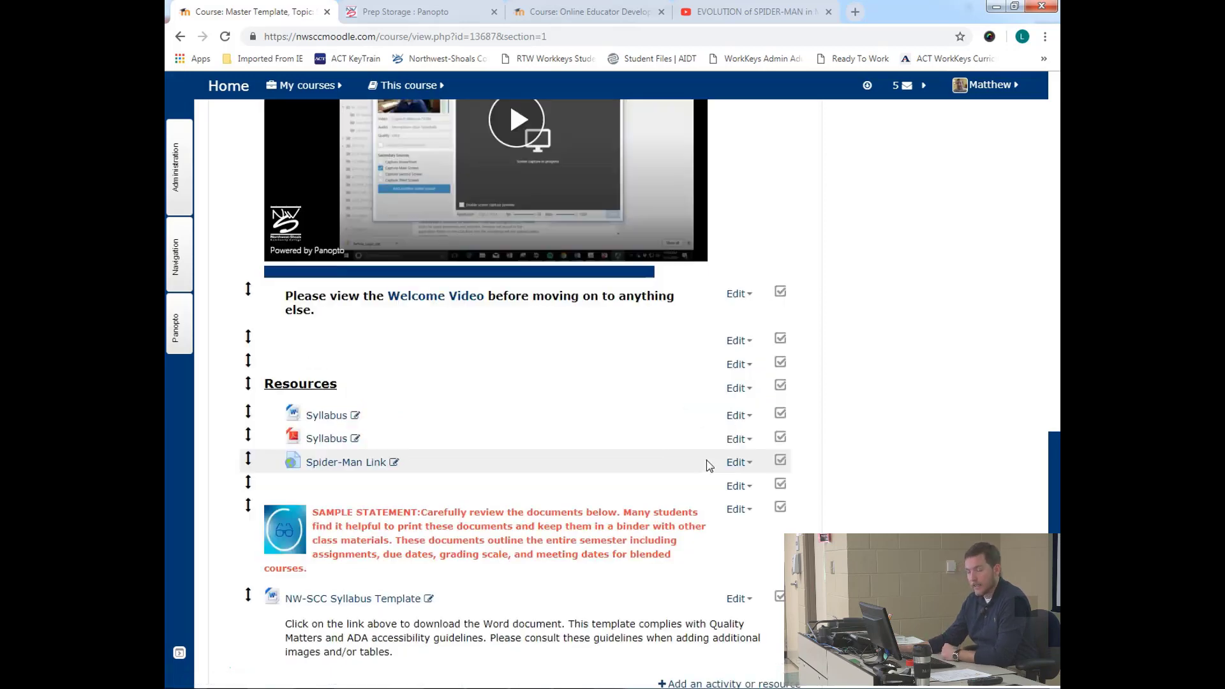
{"action": "left_click_drag", "start_coordinate": [250, 337], "coordinate": [246, 577]}
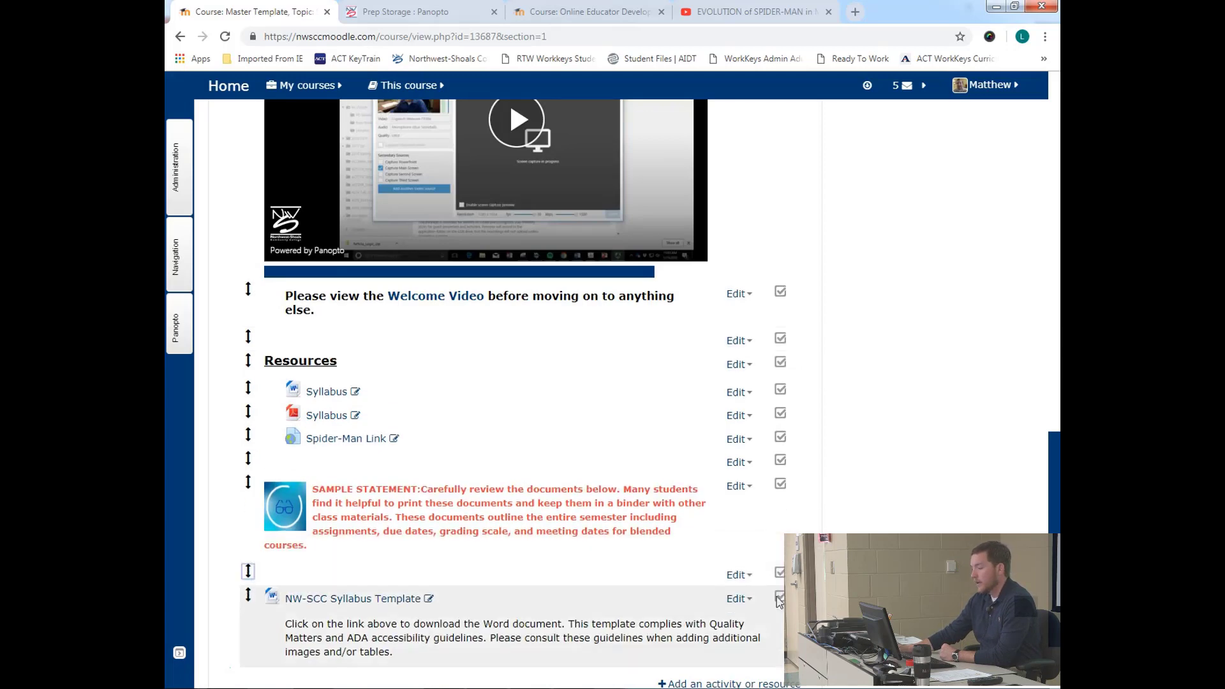
{"action": "scroll", "coordinate": [893, 508], "scroll_direction": "down", "scroll_amount": 2}
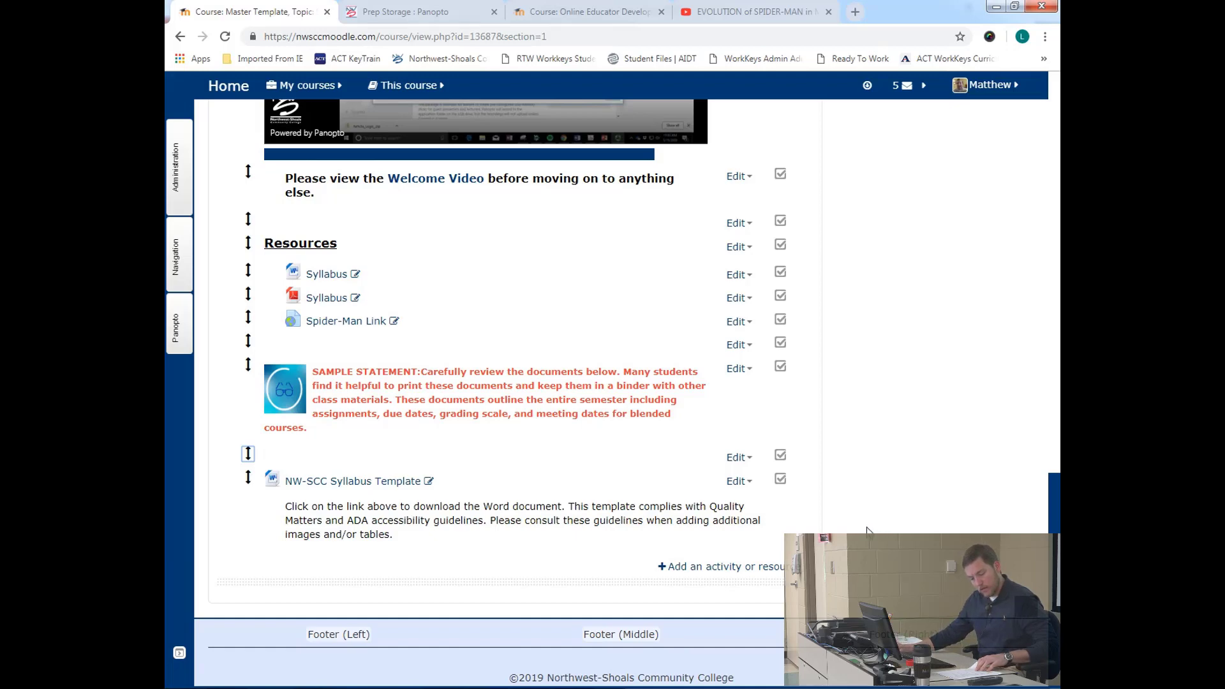
- Go to the Module 0 section and review its Getting Started Quiz, Introductions Forum and Discussion Board Resources
{"action": "scroll", "coordinate": [1060, 459], "scroll_direction": "up", "scroll_amount": 10}
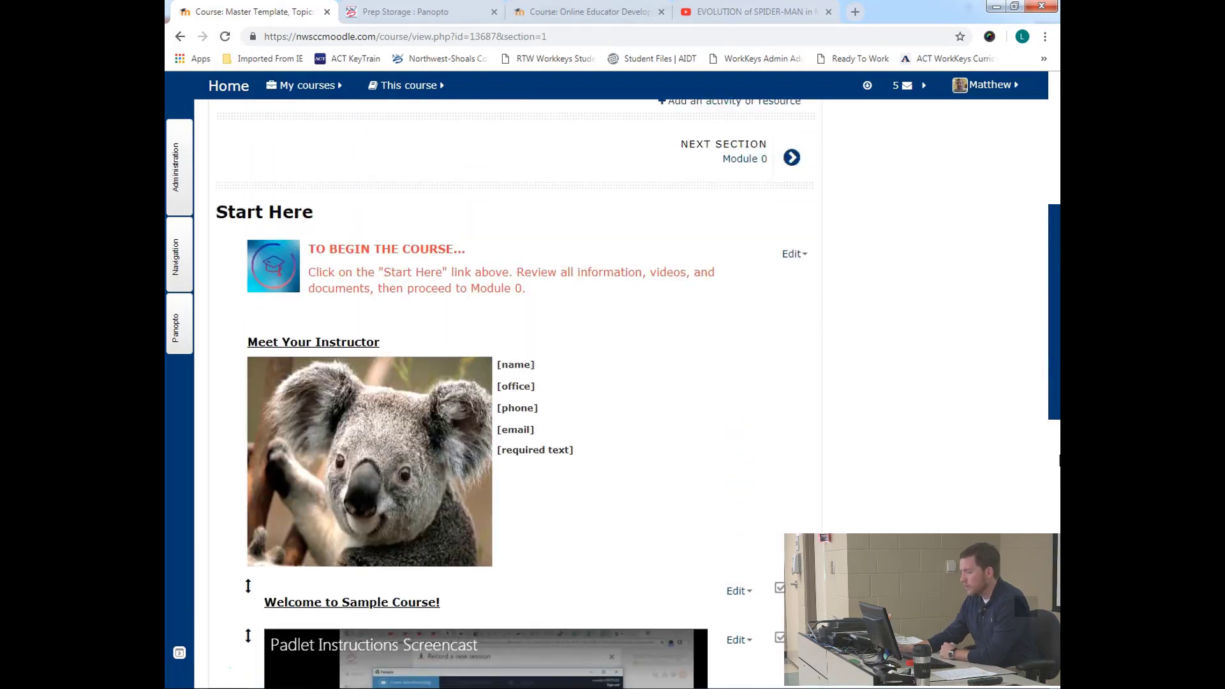
{"action": "left_click", "coordinate": [742, 159]}
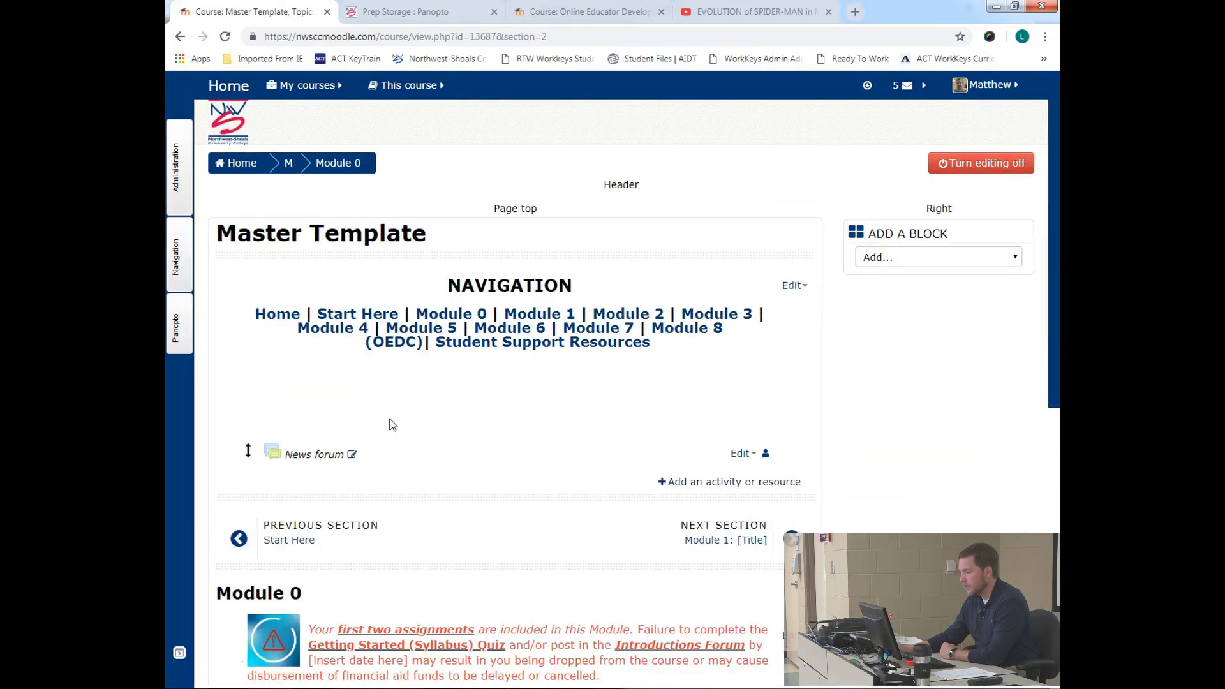
{"action": "scroll", "coordinate": [391, 425], "scroll_direction": "down", "scroll_amount": 7}
{"action": "scroll", "coordinate": [391, 425], "scroll_direction": "down", "scroll_amount": 4}
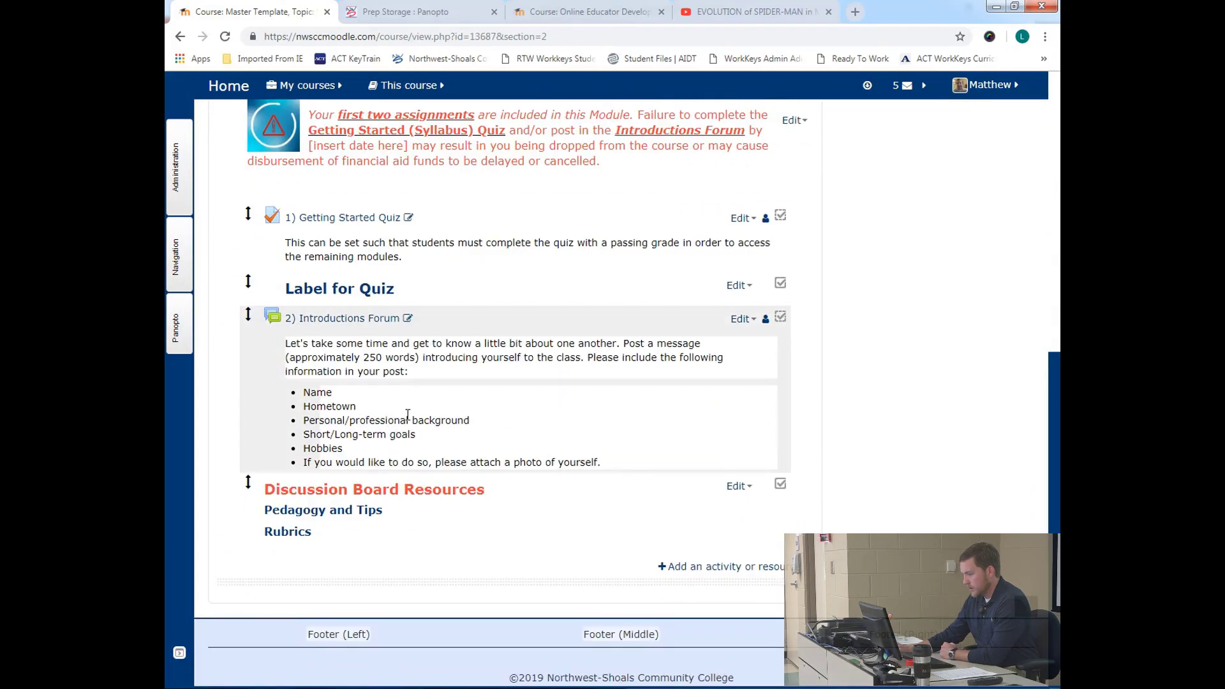
{"action": "scroll", "coordinate": [509, 415], "scroll_direction": "up", "scroll_amount": 1}
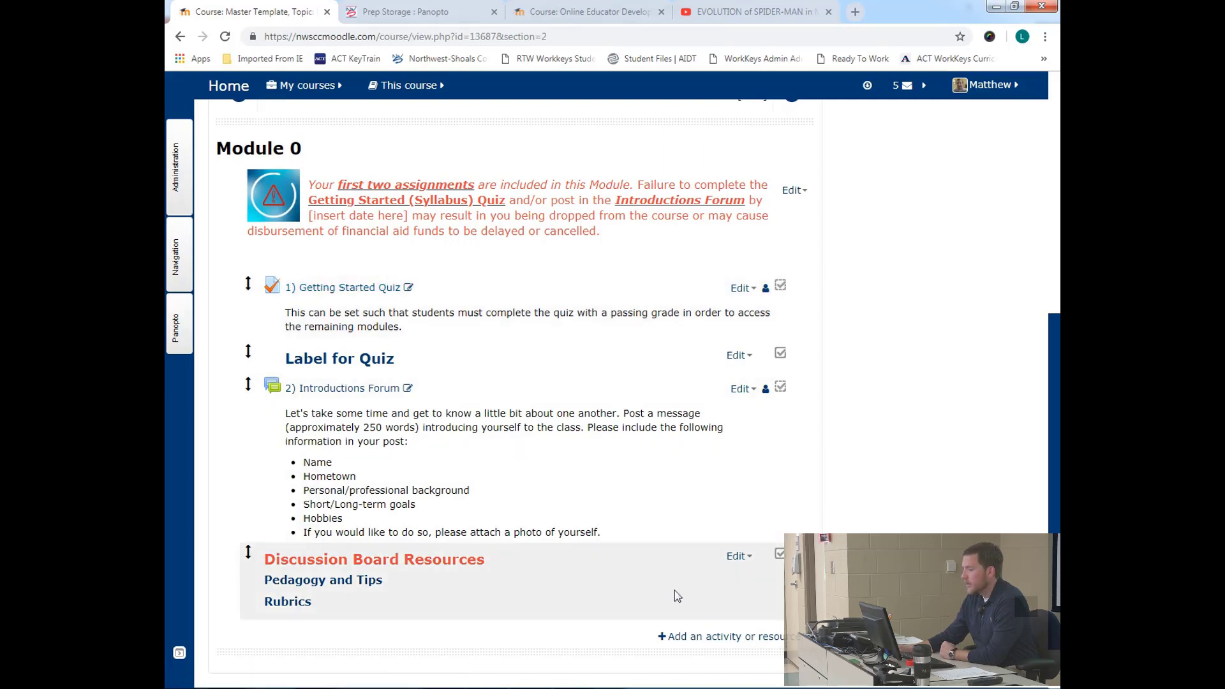
- Locate Quiz among the activities that can be added to Module 0, and close the chooser without adding anything
{"action": "left_click", "coordinate": [697, 638]}
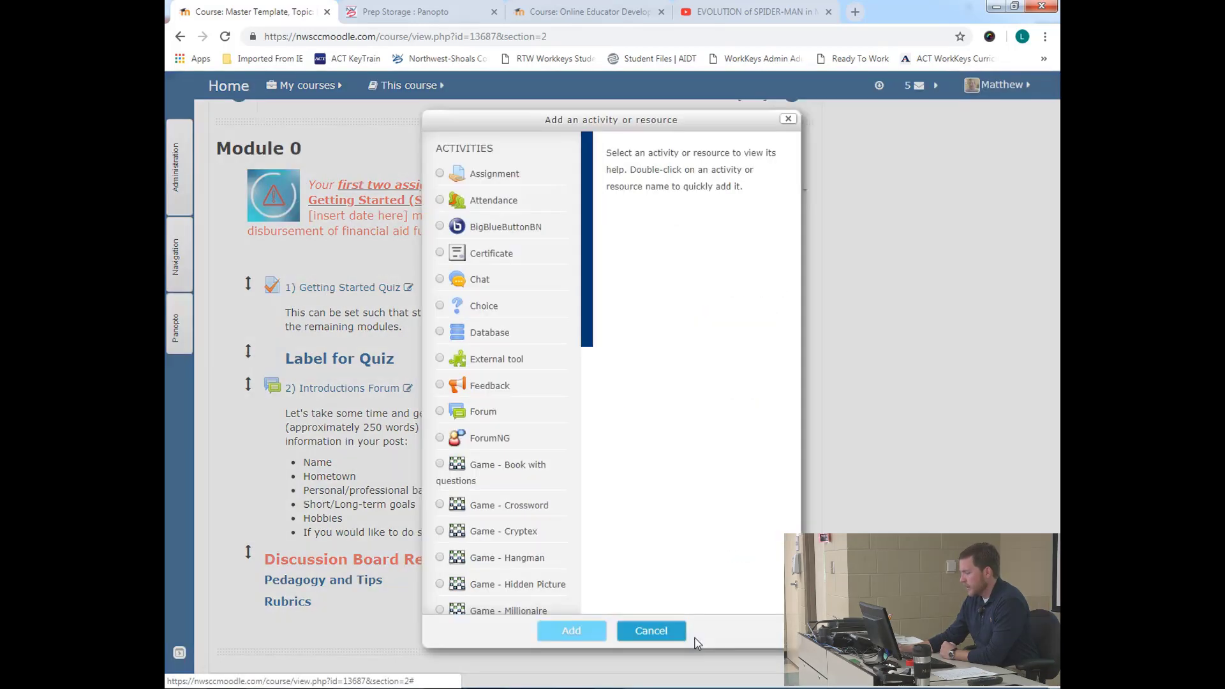
{"action": "left_click_drag", "start_coordinate": [587, 330], "coordinate": [584, 597]}
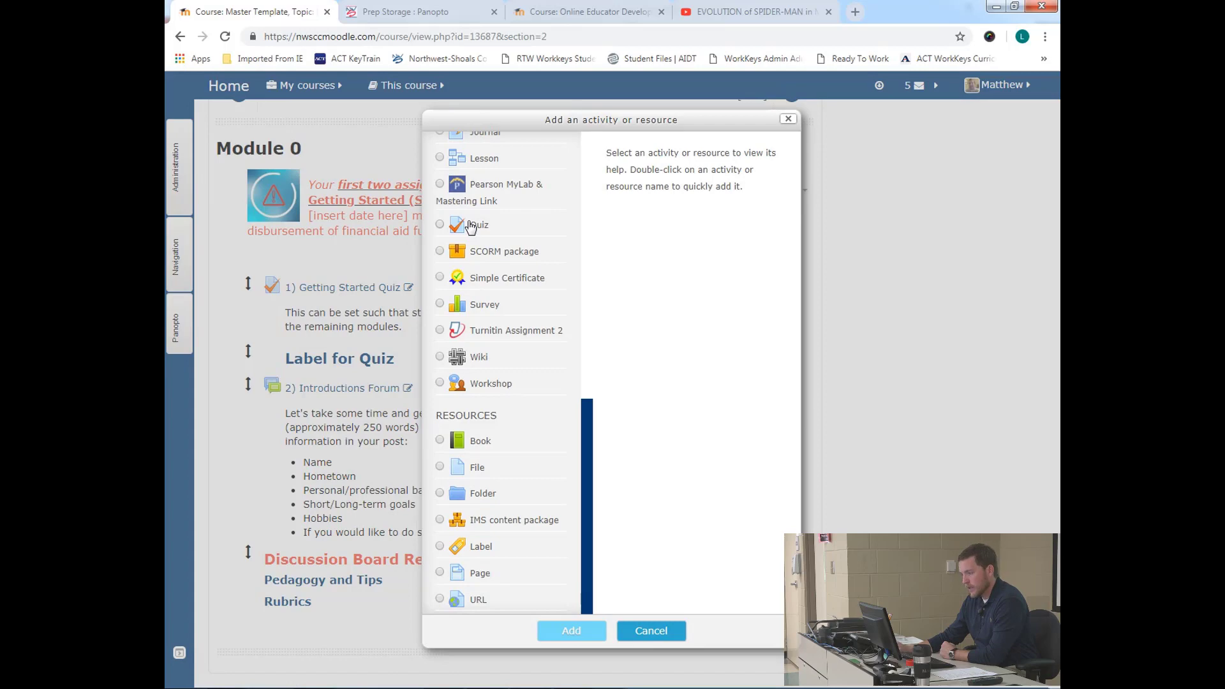
{"action": "left_click", "coordinate": [788, 119]}
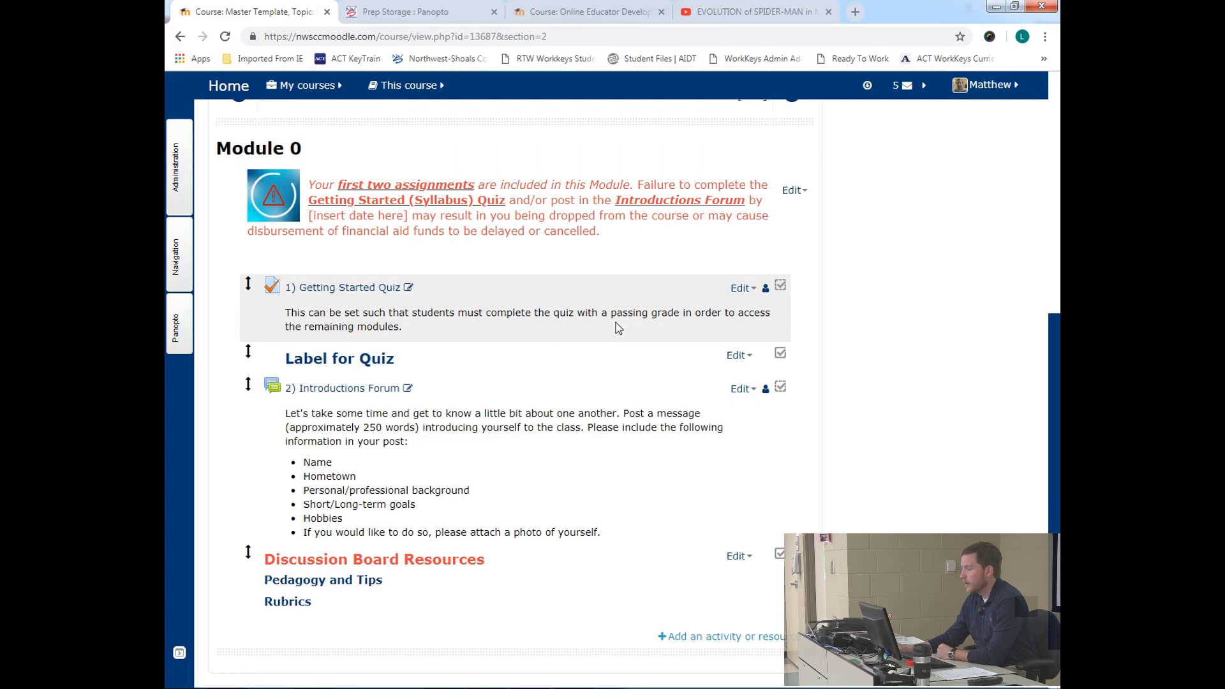
- Open the Getting Started Quiz for question editing and examine the options for adding a question after the last one
{"action": "left_click", "coordinate": [370, 288]}
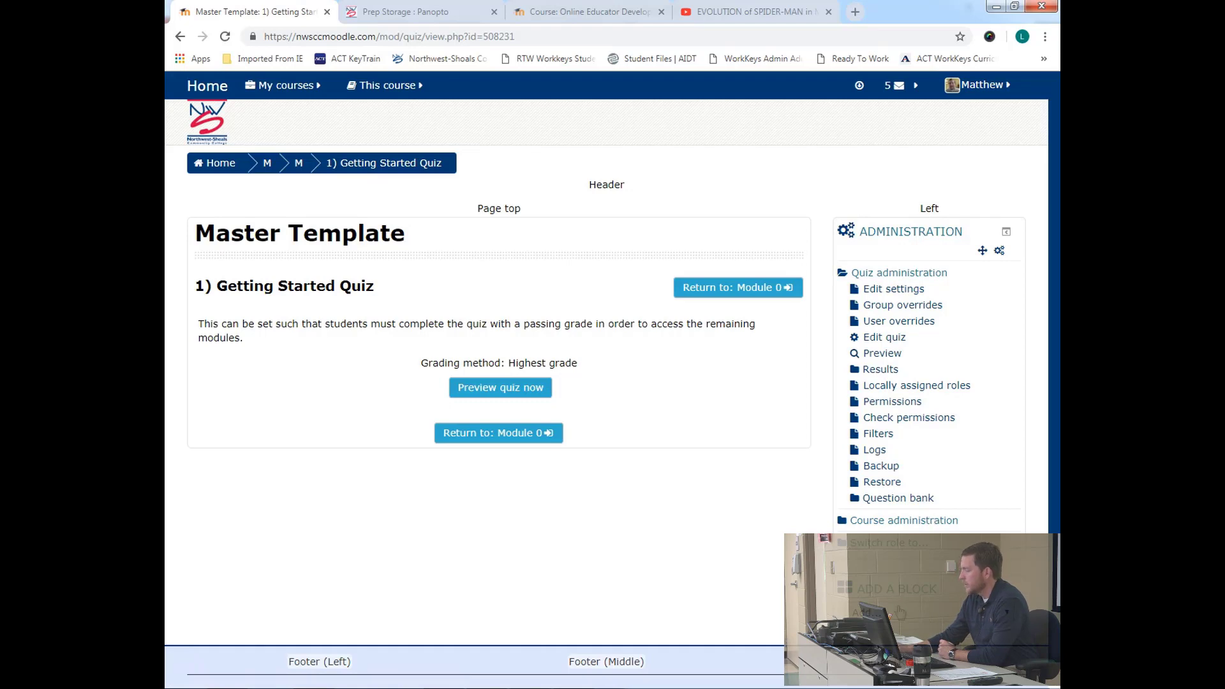
{"action": "scroll", "coordinate": [901, 609], "scroll_direction": "down", "scroll_amount": 1}
{"action": "left_click", "coordinate": [914, 591]}
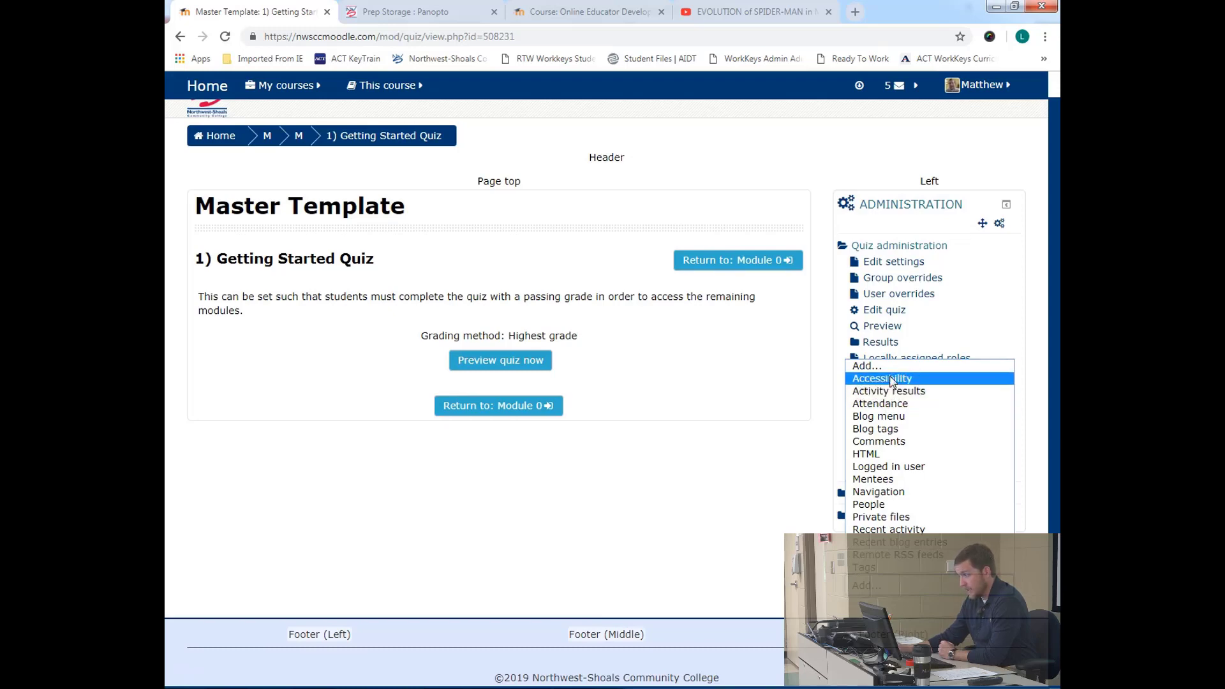
{"action": "left_click", "coordinate": [773, 501]}
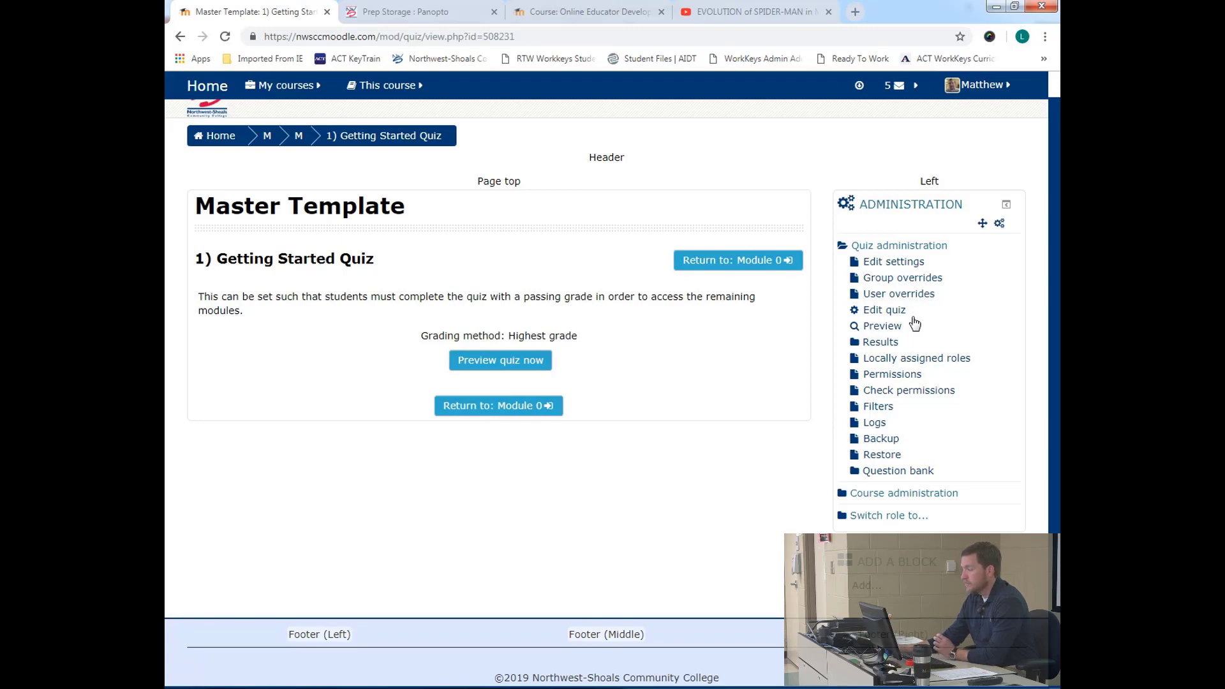
{"action": "left_click", "coordinate": [878, 311]}
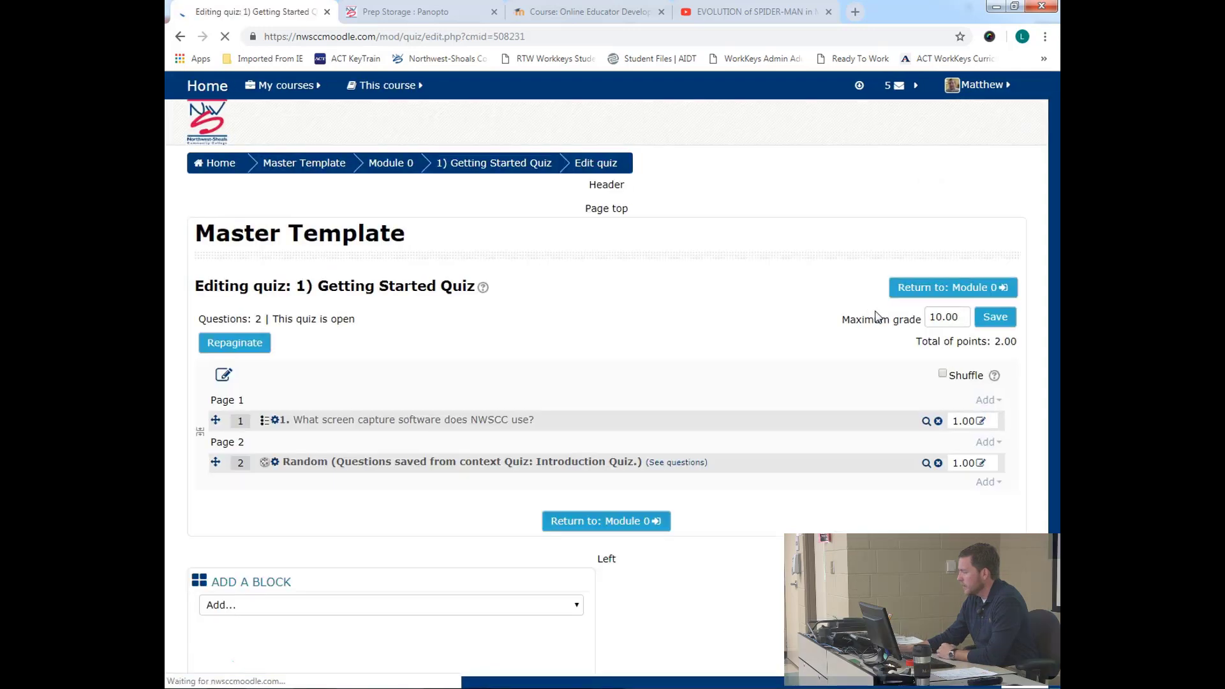
{"action": "scroll", "coordinate": [472, 338], "scroll_direction": "down", "scroll_amount": 3}
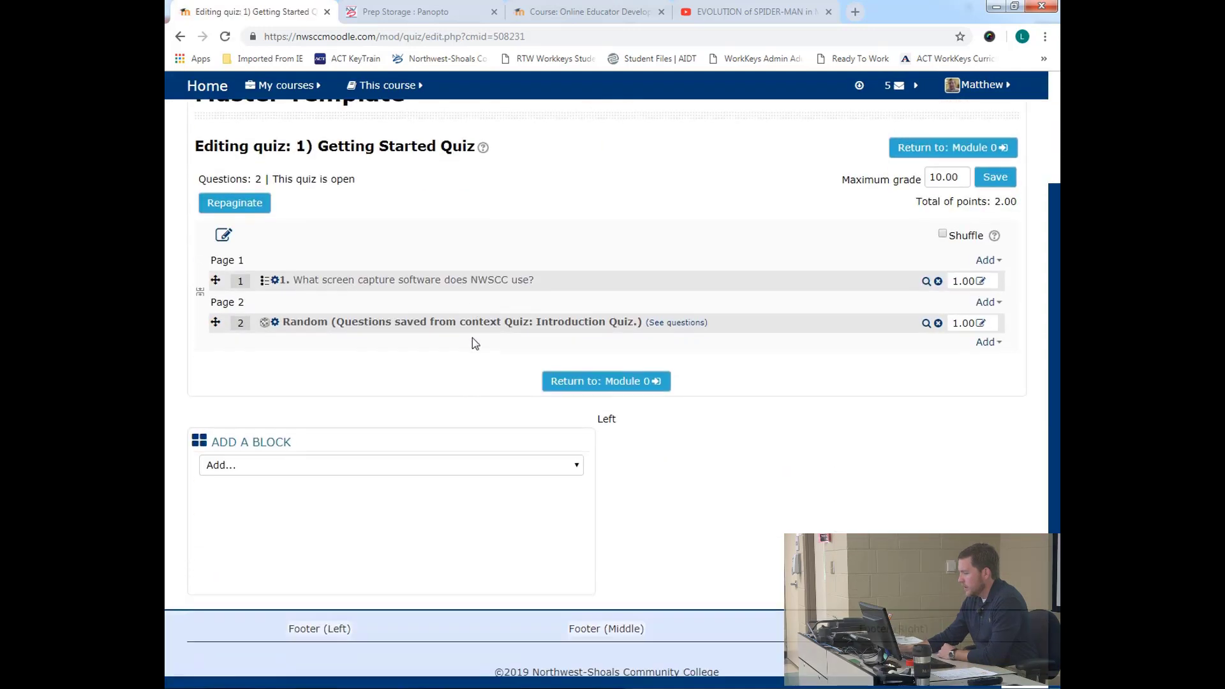
{"action": "left_click", "coordinate": [991, 349]}
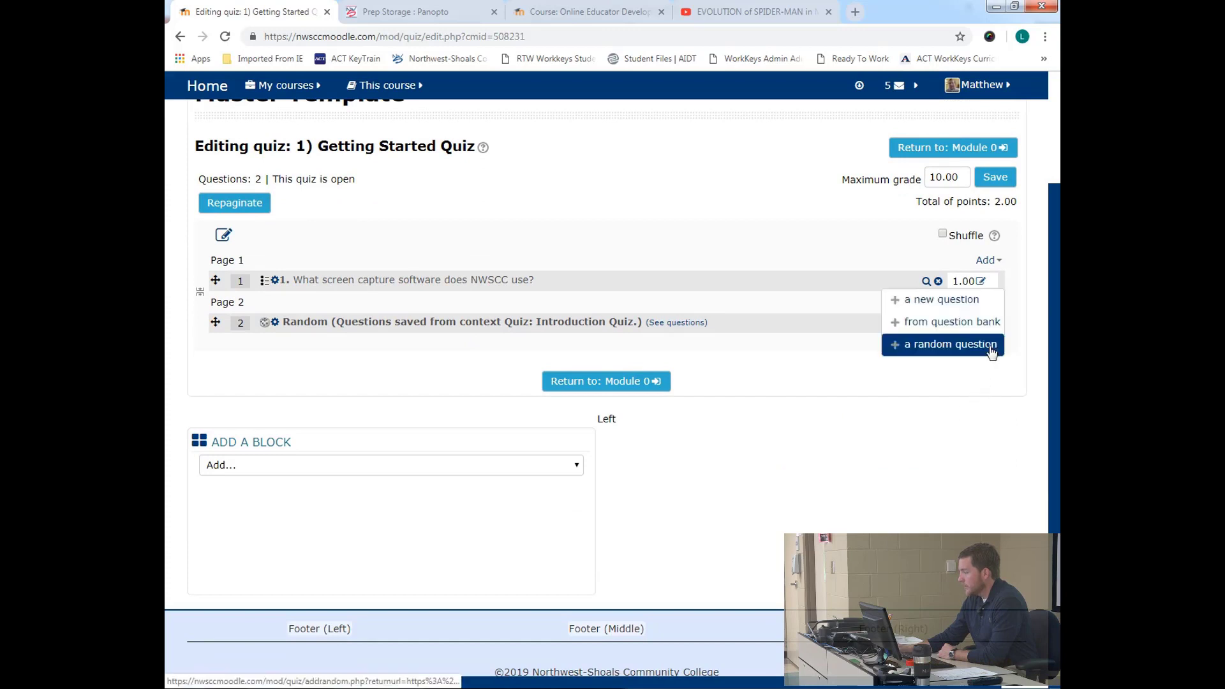
{"action": "left_click", "coordinate": [876, 411]}
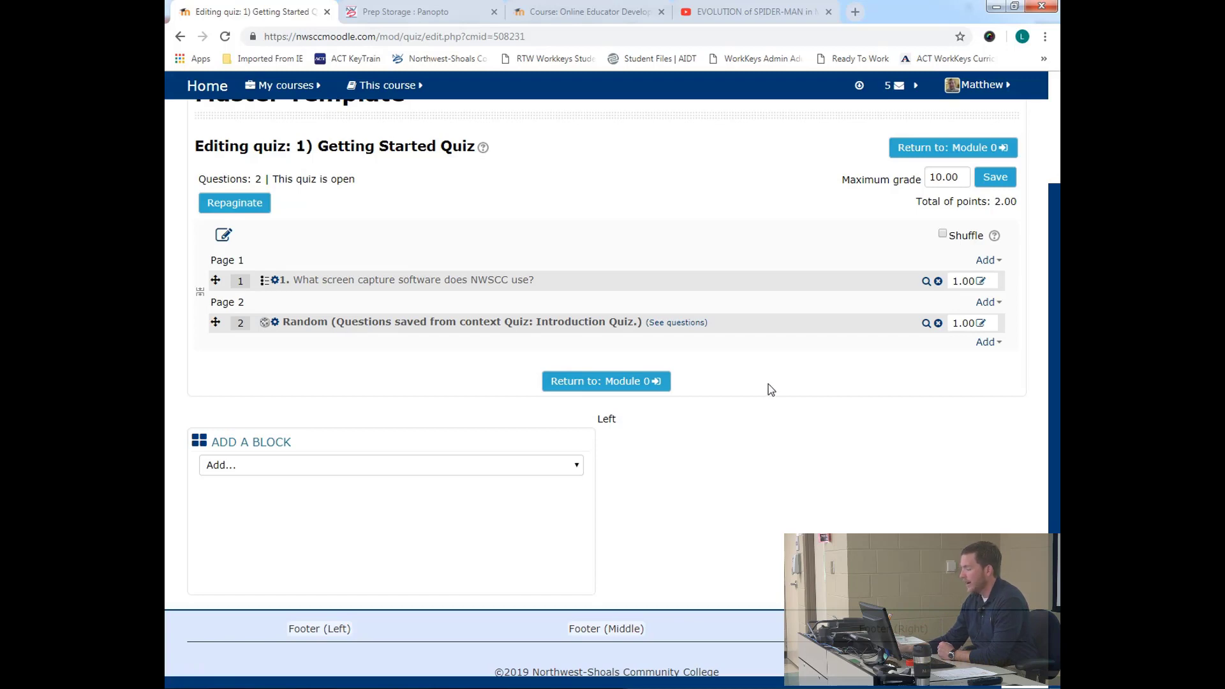
- Return from the quiz editor to Module 0 and open the settings of the Getting Started Quiz
{"action": "scroll", "coordinate": [767, 386], "scroll_direction": "up", "scroll_amount": 3}
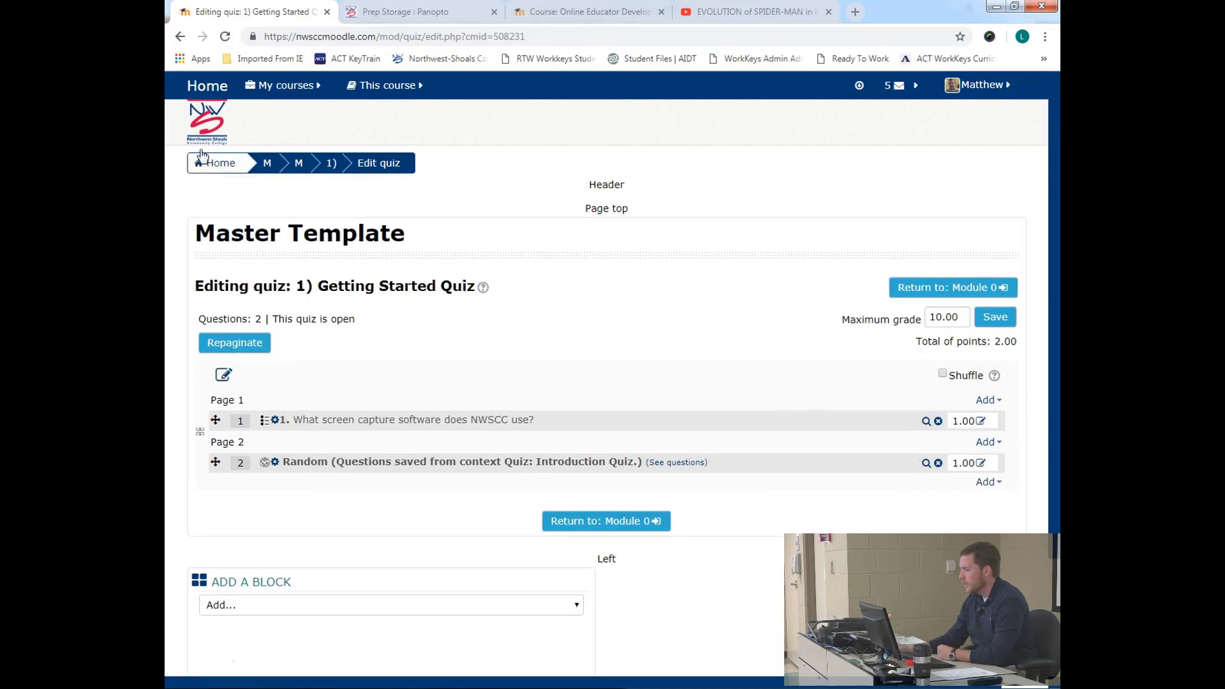
{"action": "left_click", "coordinate": [180, 38]}
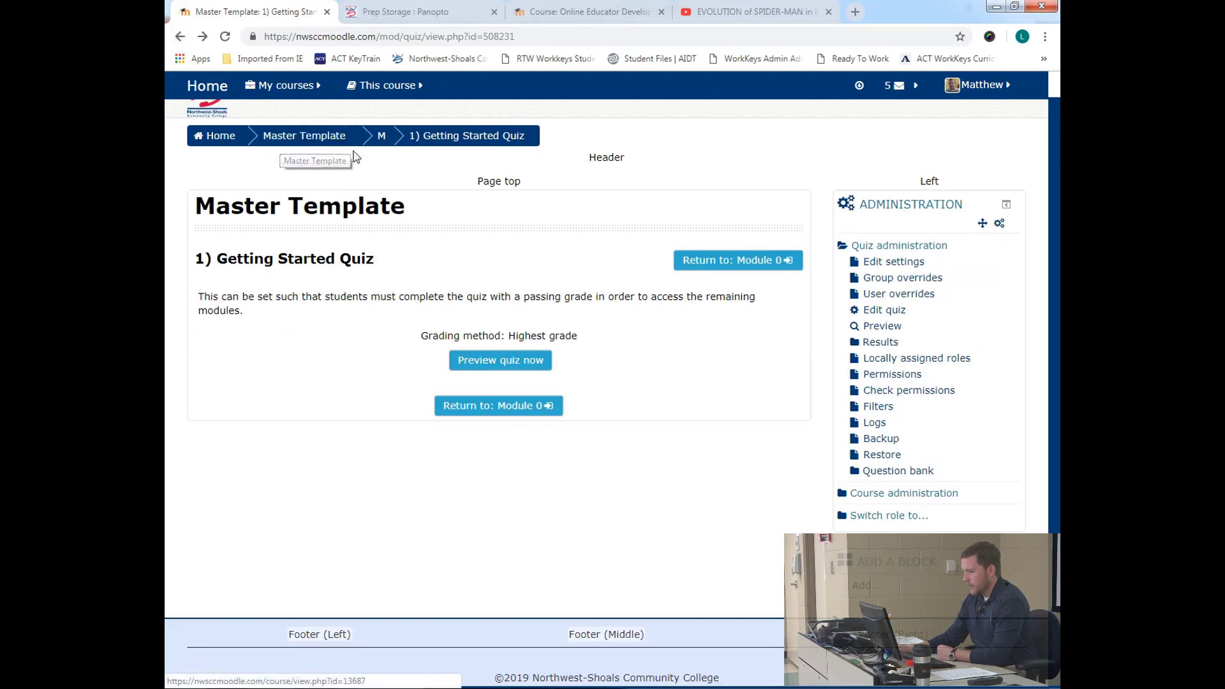
{"action": "left_click", "coordinate": [311, 138]}
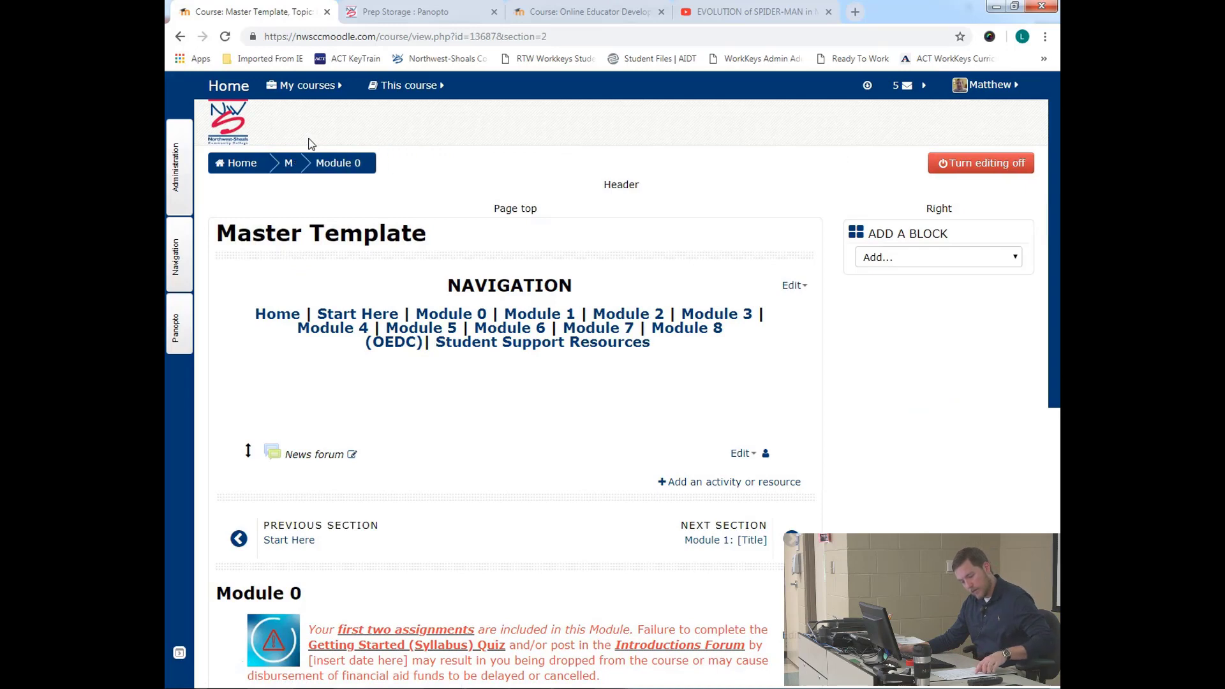
{"action": "scroll", "coordinate": [357, 395], "scroll_direction": "down", "scroll_amount": 7}
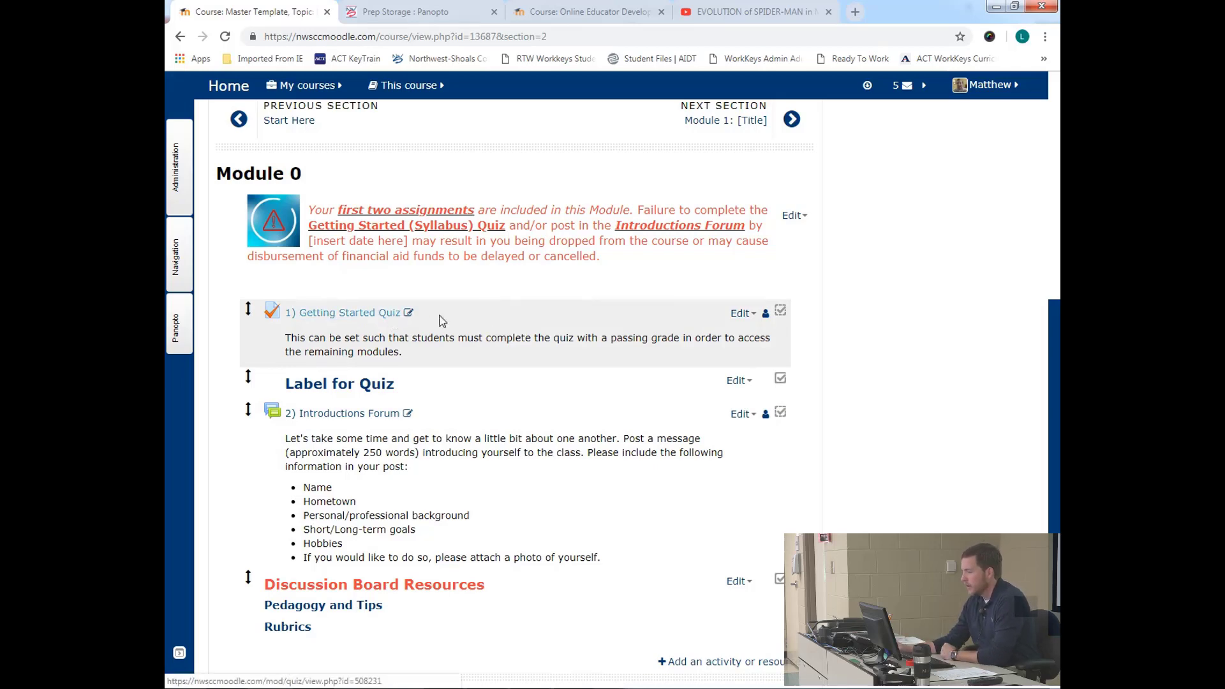
{"action": "left_click", "coordinate": [740, 314]}
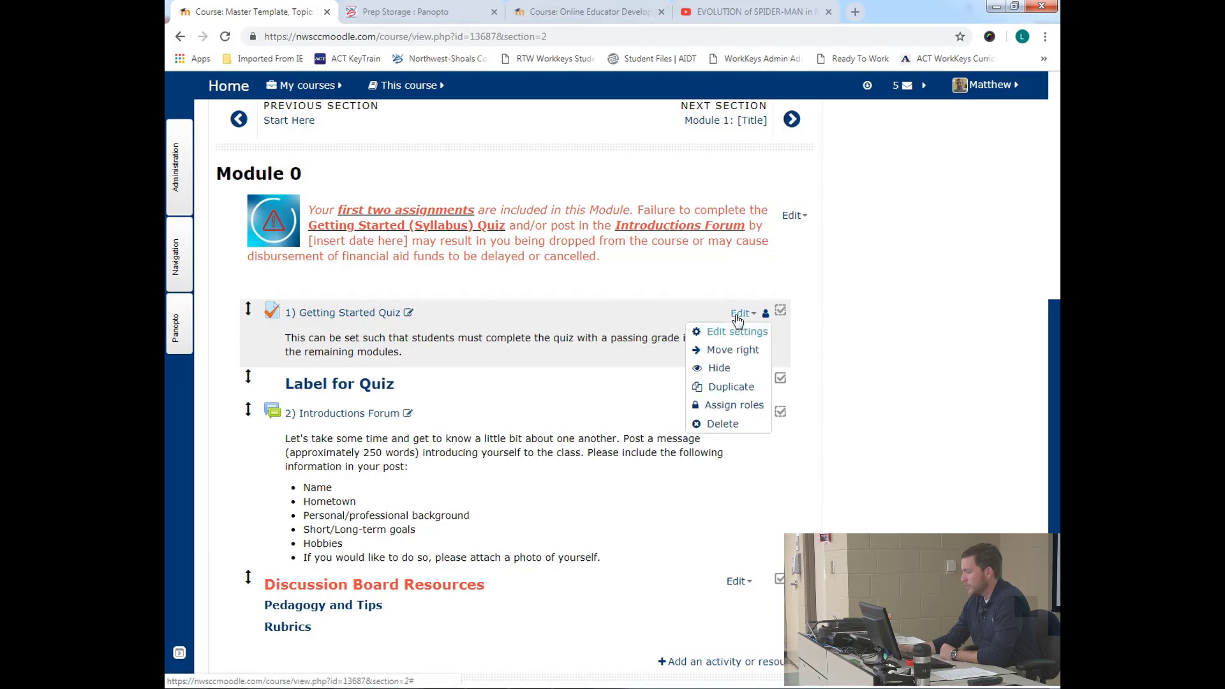
{"action": "left_click", "coordinate": [728, 332]}
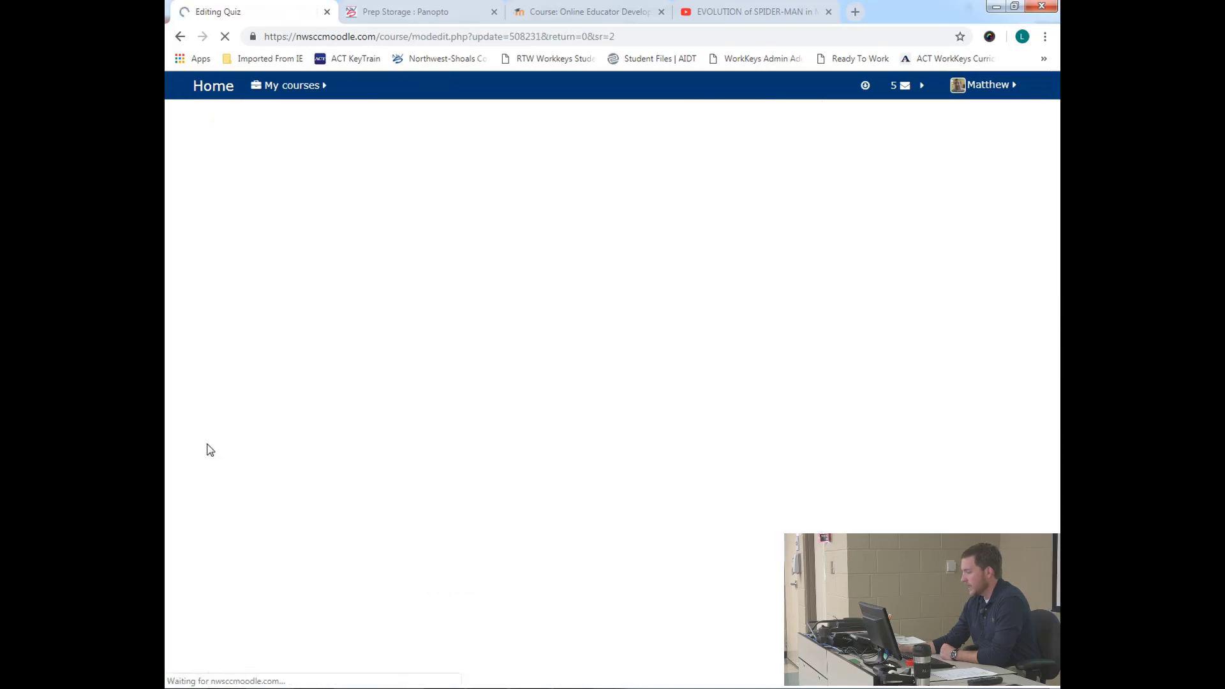
- Set the Getting Started Quiz's completion tracking to "Show activity as complete when conditions are met"
{"action": "scroll", "coordinate": [233, 409], "scroll_direction": "down", "scroll_amount": 4}
{"action": "scroll", "coordinate": [185, 387], "scroll_direction": "down", "scroll_amount": 4}
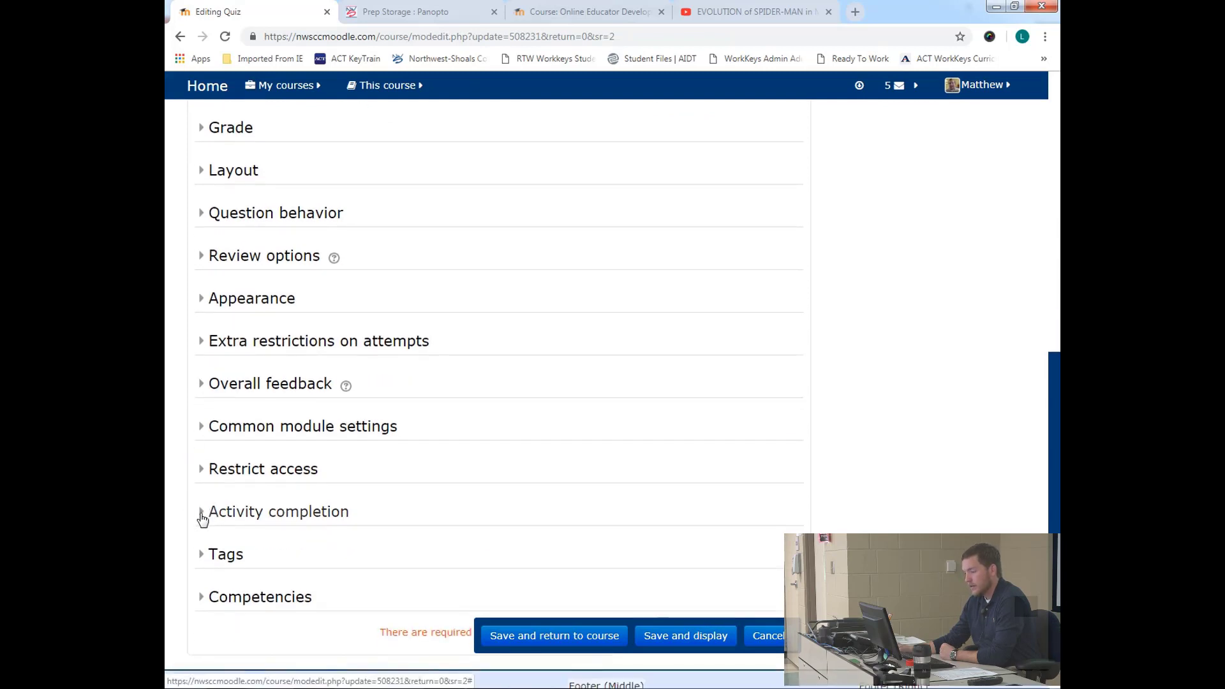
{"action": "left_click", "coordinate": [203, 513]}
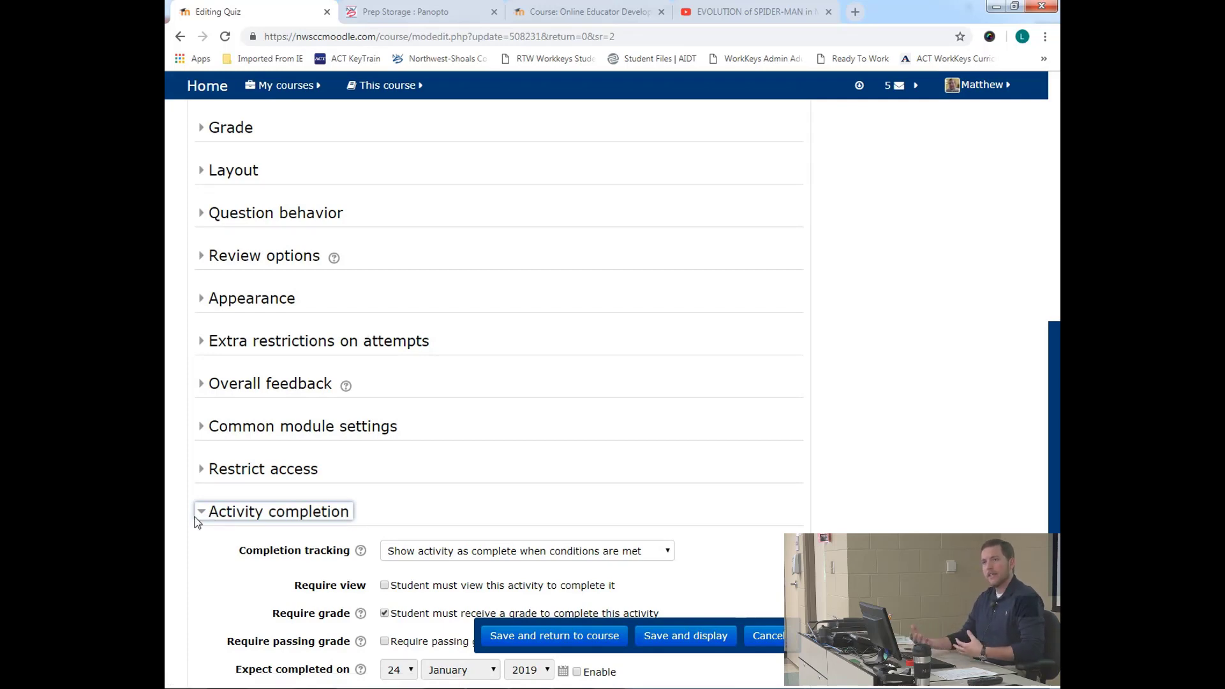
{"action": "scroll", "coordinate": [476, 437], "scroll_direction": "down", "scroll_amount": 1}
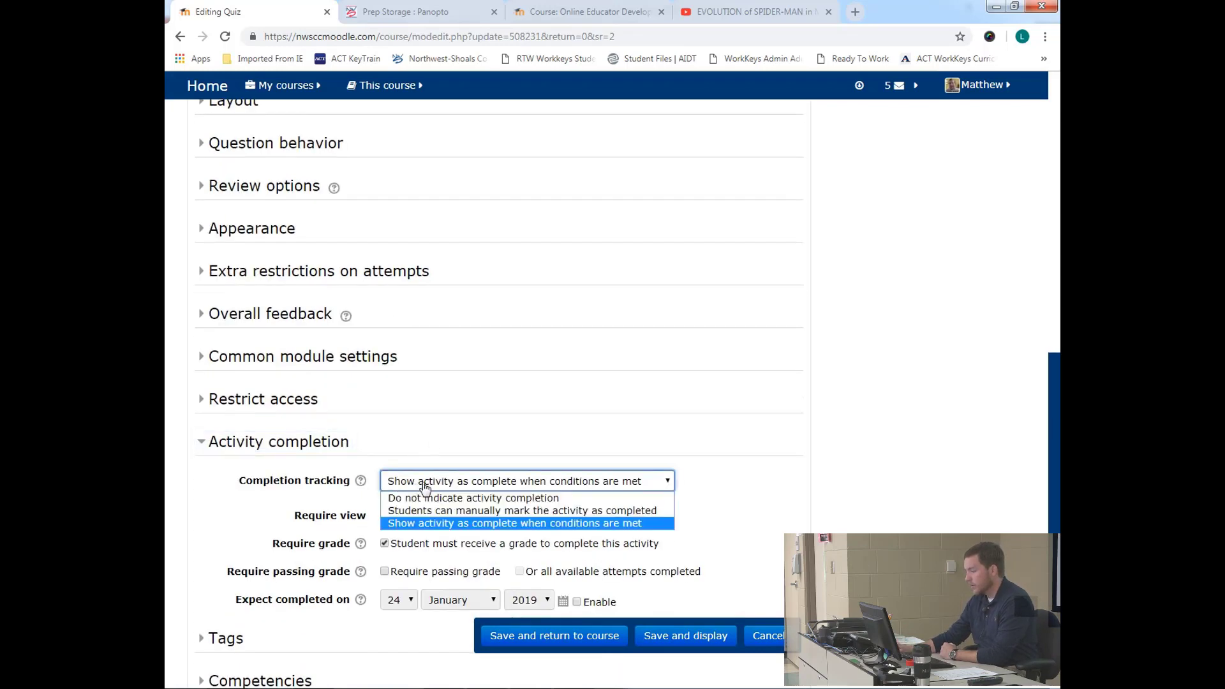
{"action": "left_click", "coordinate": [439, 525]}
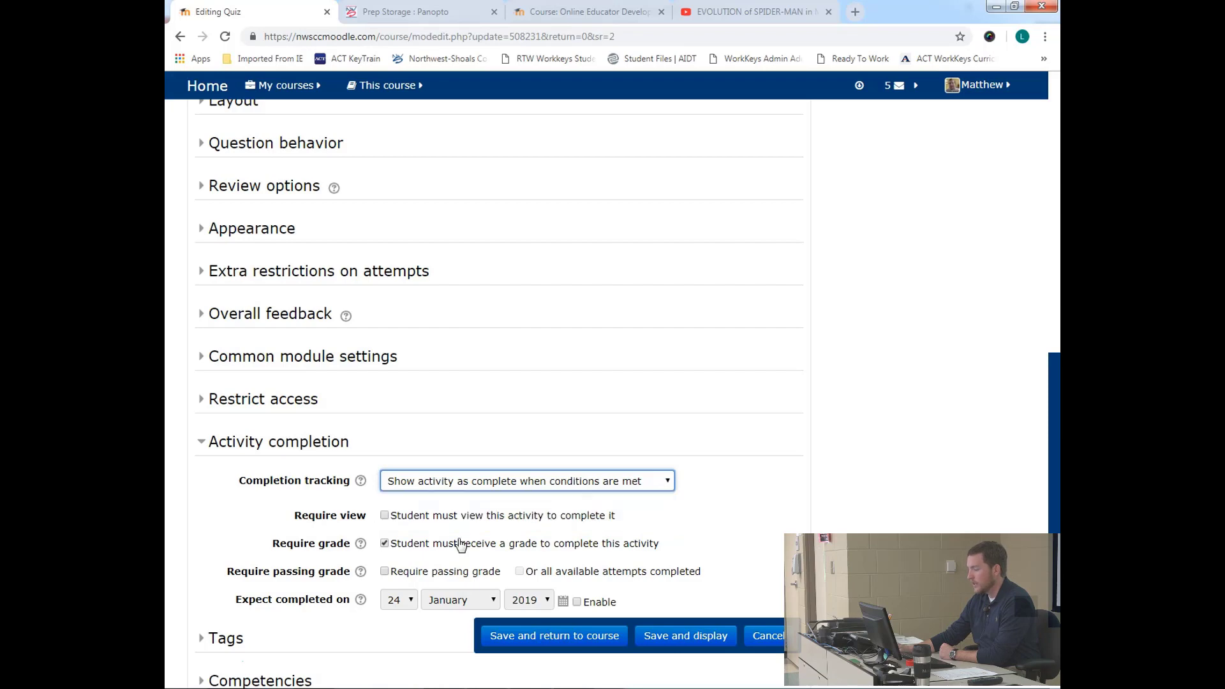
- Try to require a passing grade for completing the Getting Started Quiz and save the settings
{"action": "scroll", "coordinate": [594, 481], "scroll_direction": "down", "scroll_amount": 1}
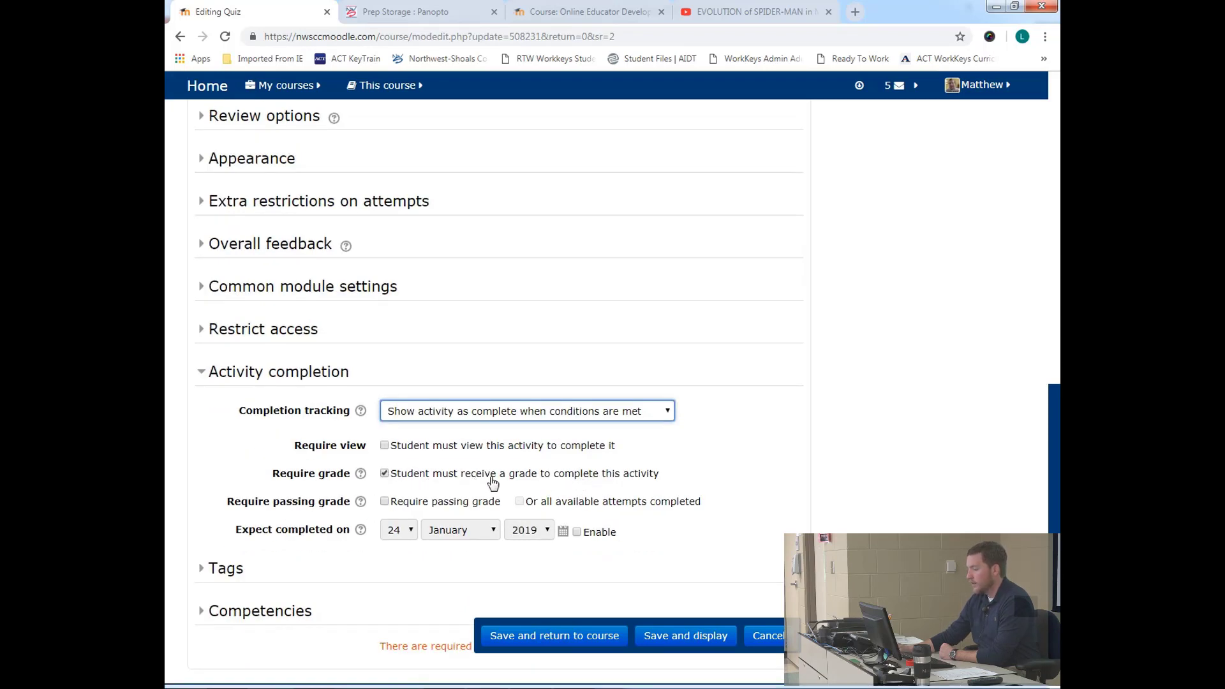
{"action": "left_click", "coordinate": [385, 502]}
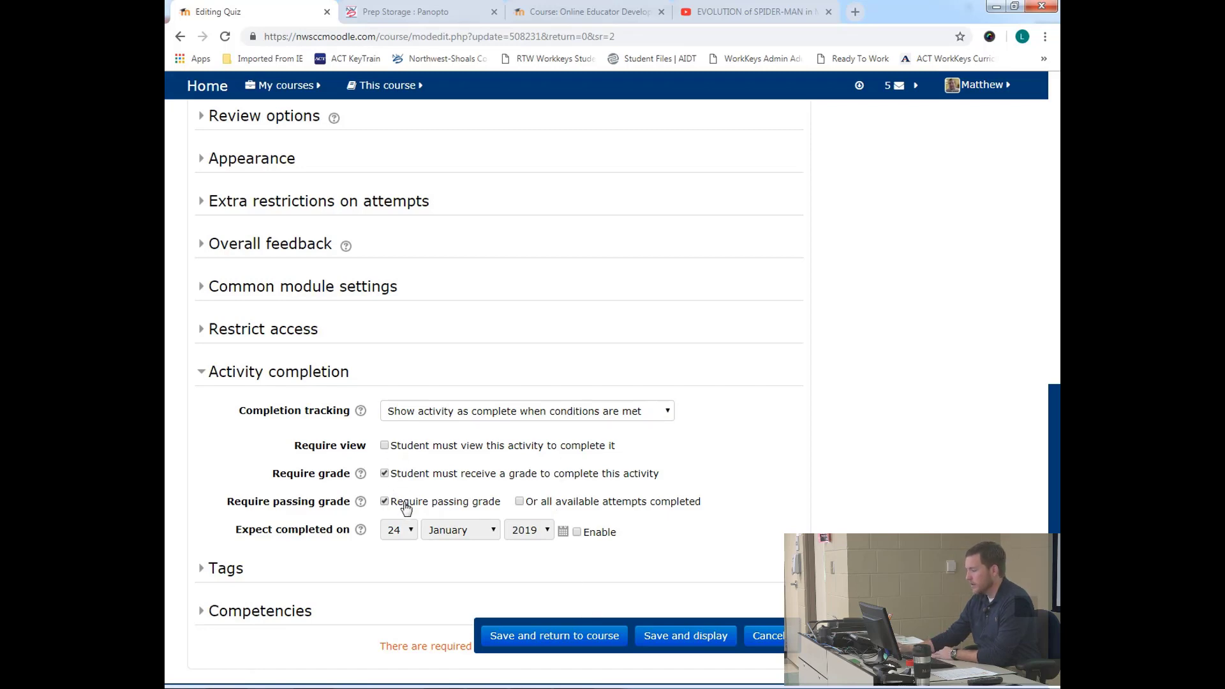
{"action": "left_click", "coordinate": [536, 644]}
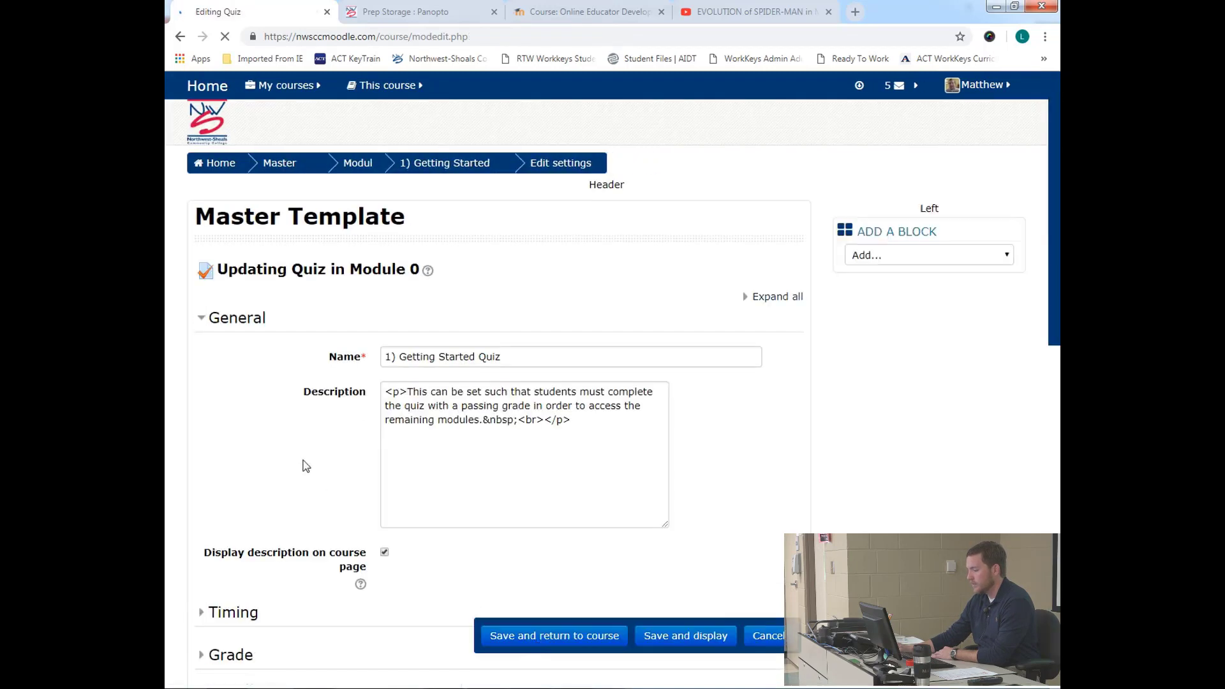
{"action": "left_click", "coordinate": [597, 641]}
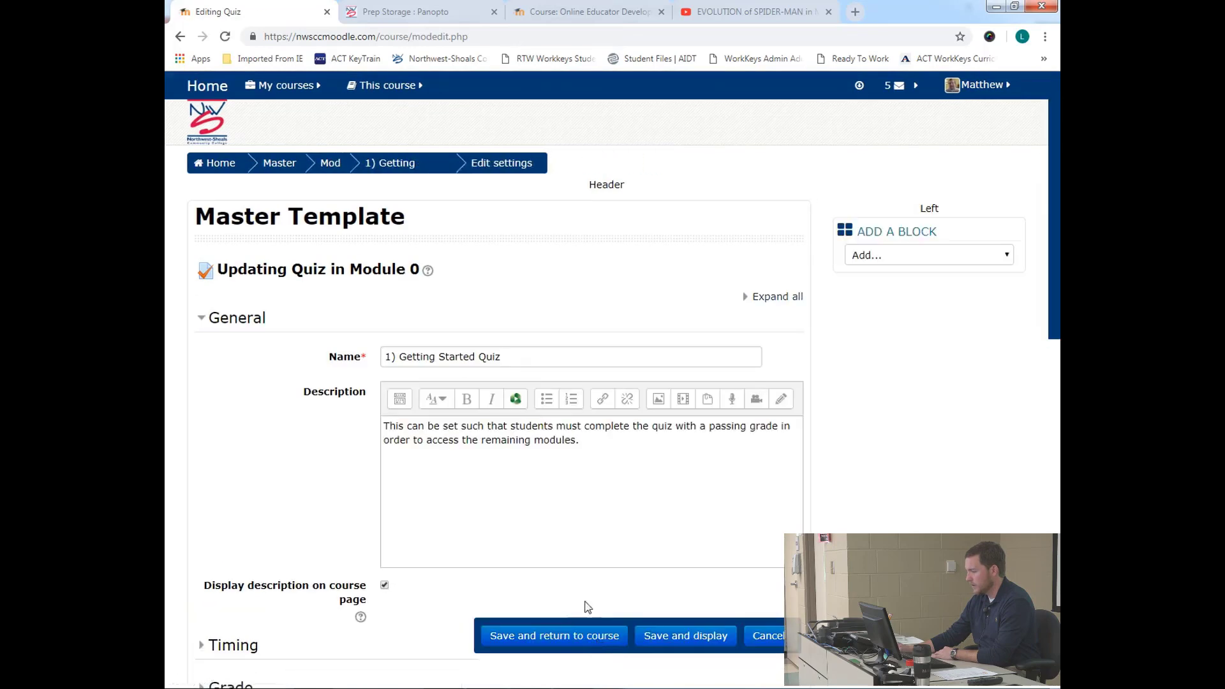
- Clear the quiz's passing grade requirement, then save the settings and return to the course
{"action": "scroll", "coordinate": [238, 404], "scroll_direction": "down", "scroll_amount": 12}
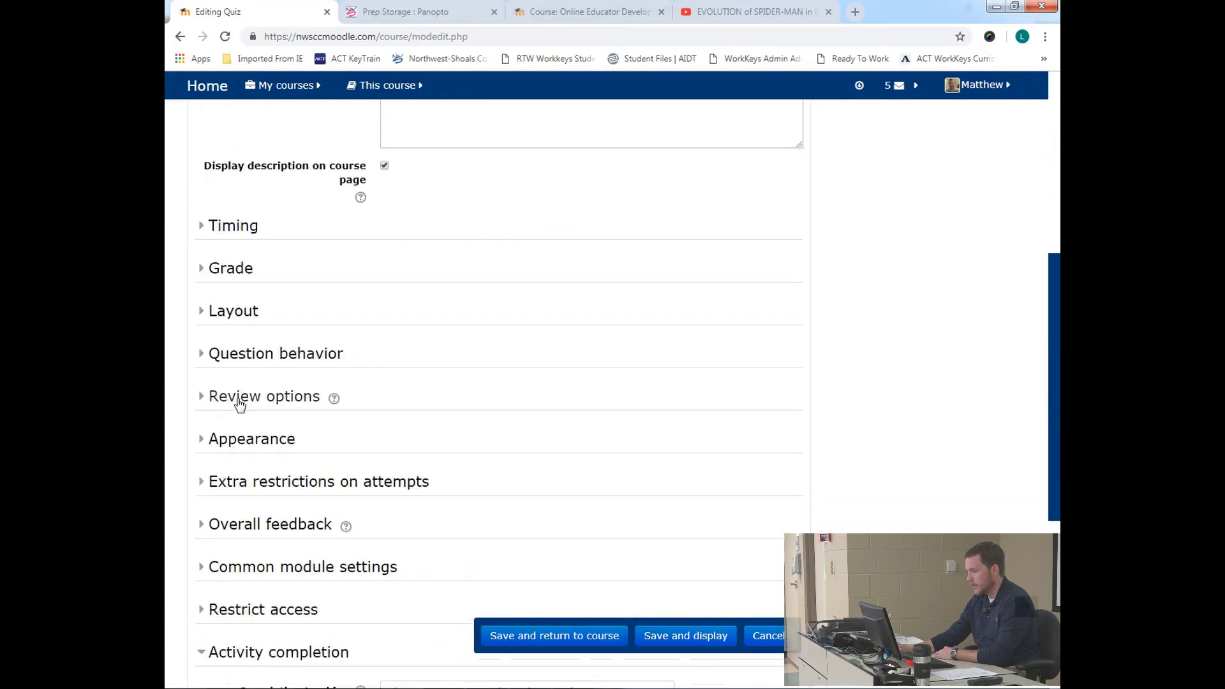
{"action": "scroll", "coordinate": [240, 405], "scroll_direction": "down", "scroll_amount": 1}
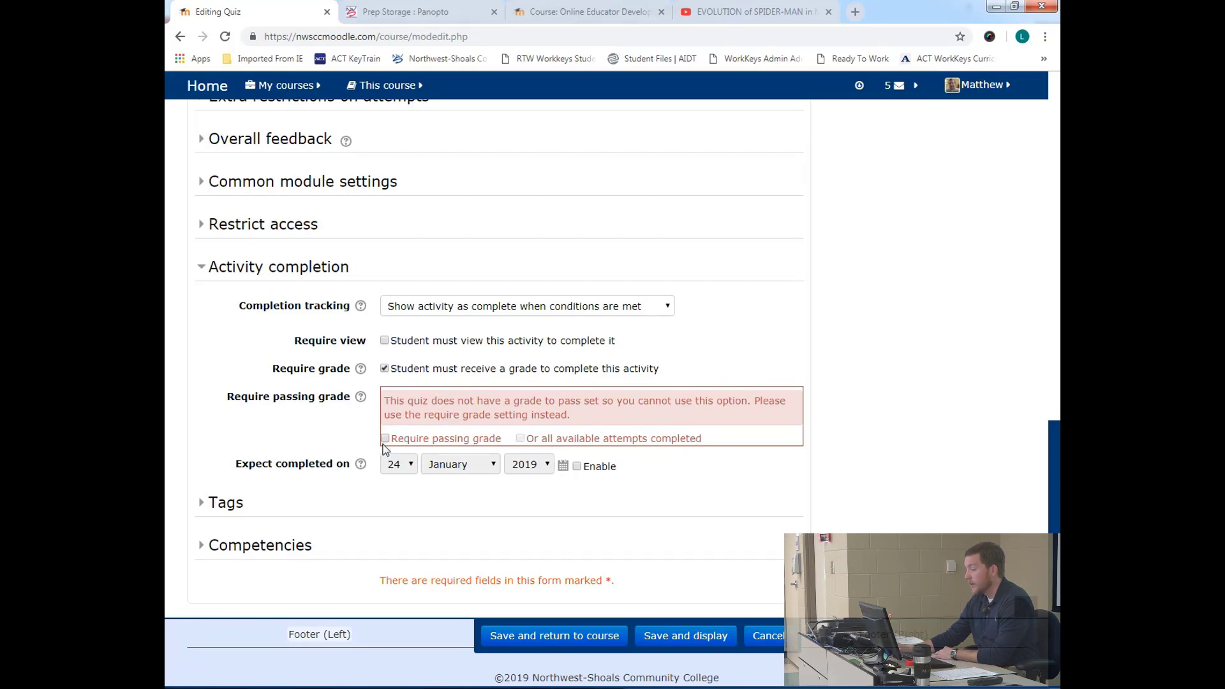
{"action": "left_click", "coordinate": [517, 643]}
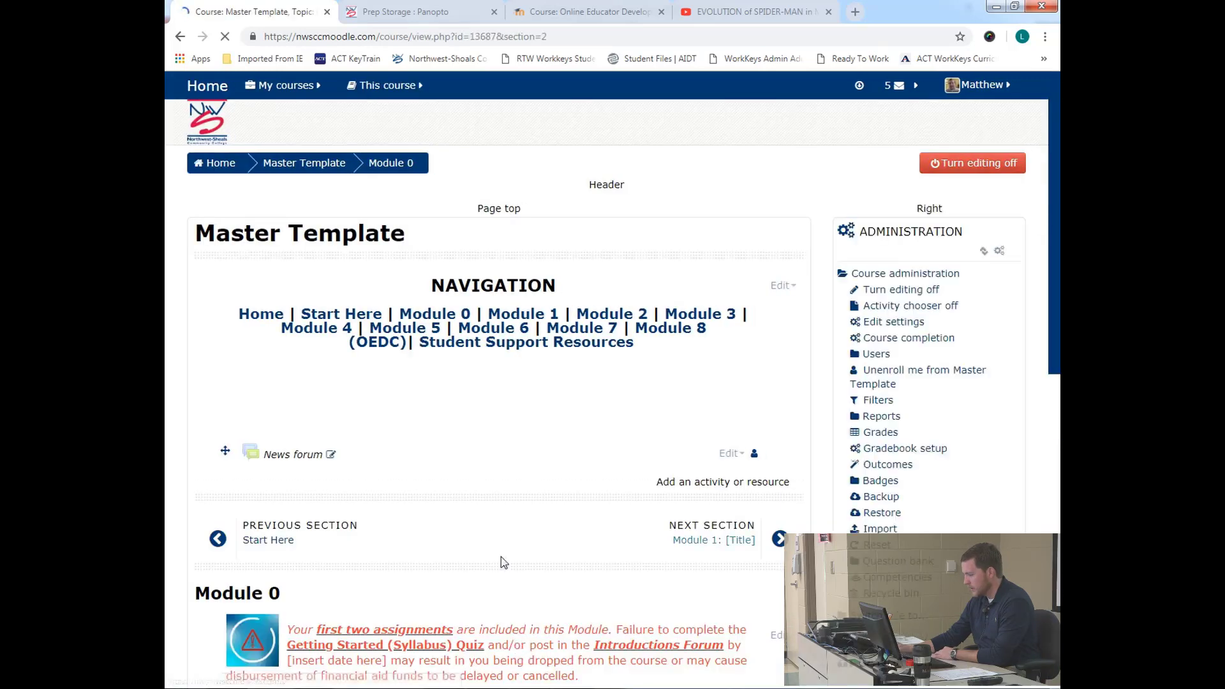
- Open the settings of the Introductions Forum in Module 0
{"action": "scroll", "coordinate": [300, 402], "scroll_direction": "down", "scroll_amount": 4}
{"action": "scroll", "coordinate": [302, 412], "scroll_direction": "down", "scroll_amount": 3}
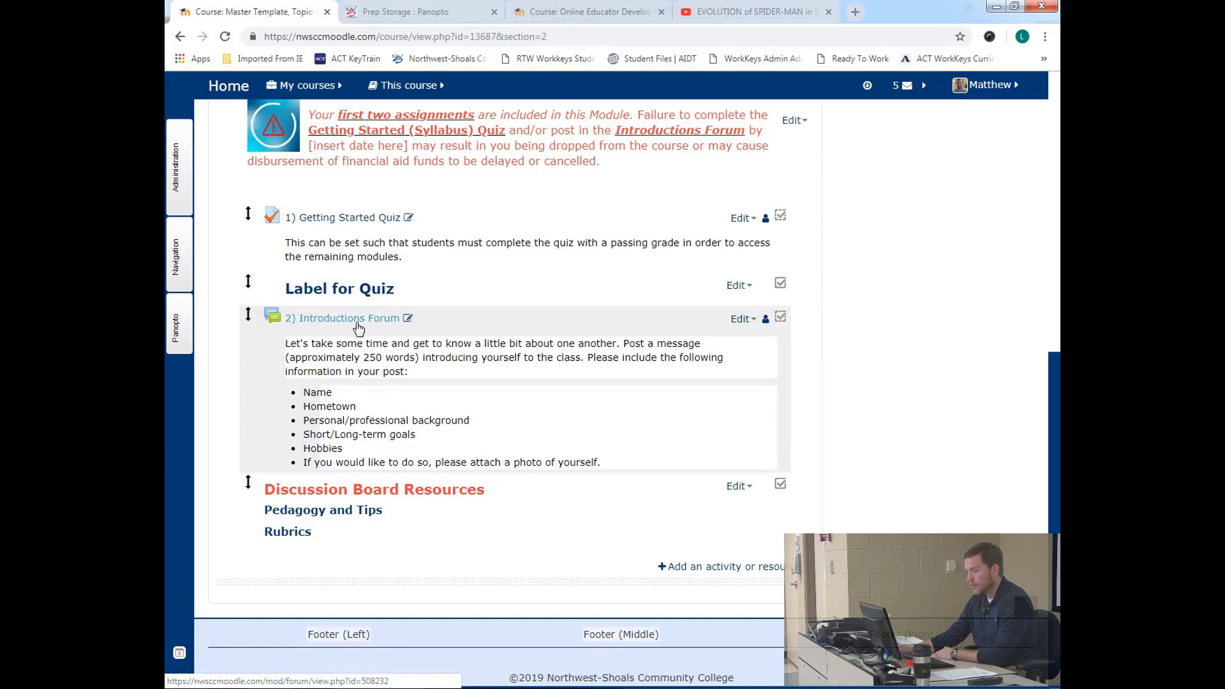
{"action": "left_click", "coordinate": [741, 324]}
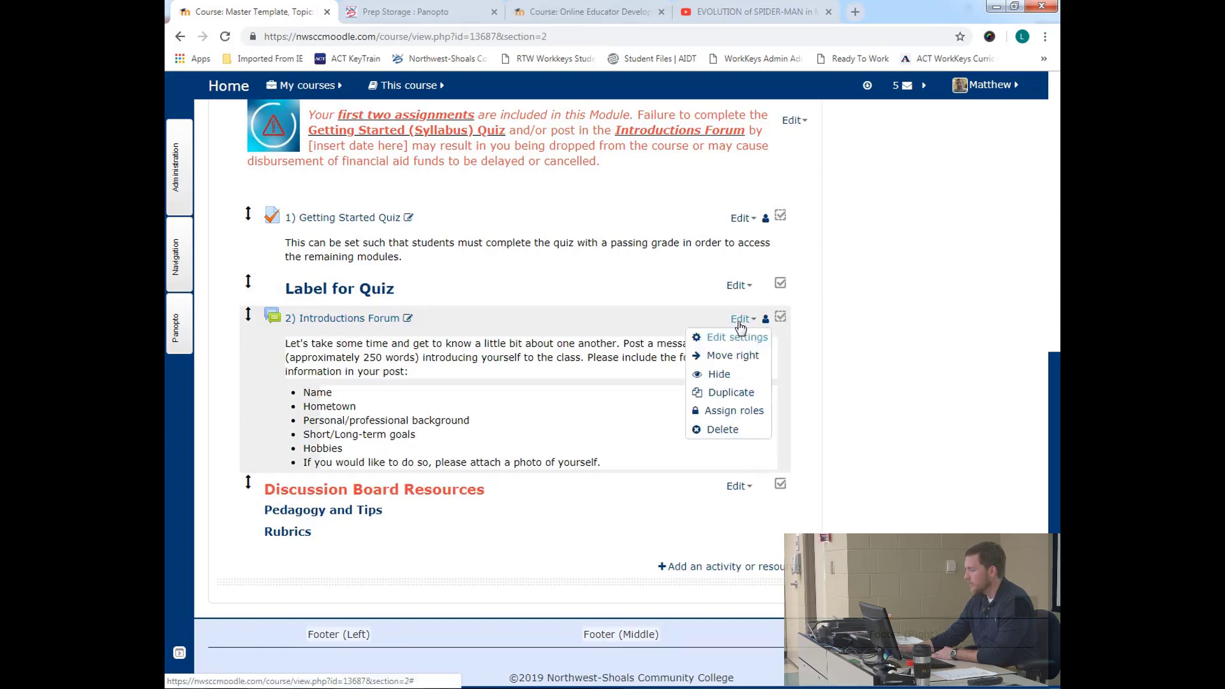
{"action": "left_click", "coordinate": [723, 338]}
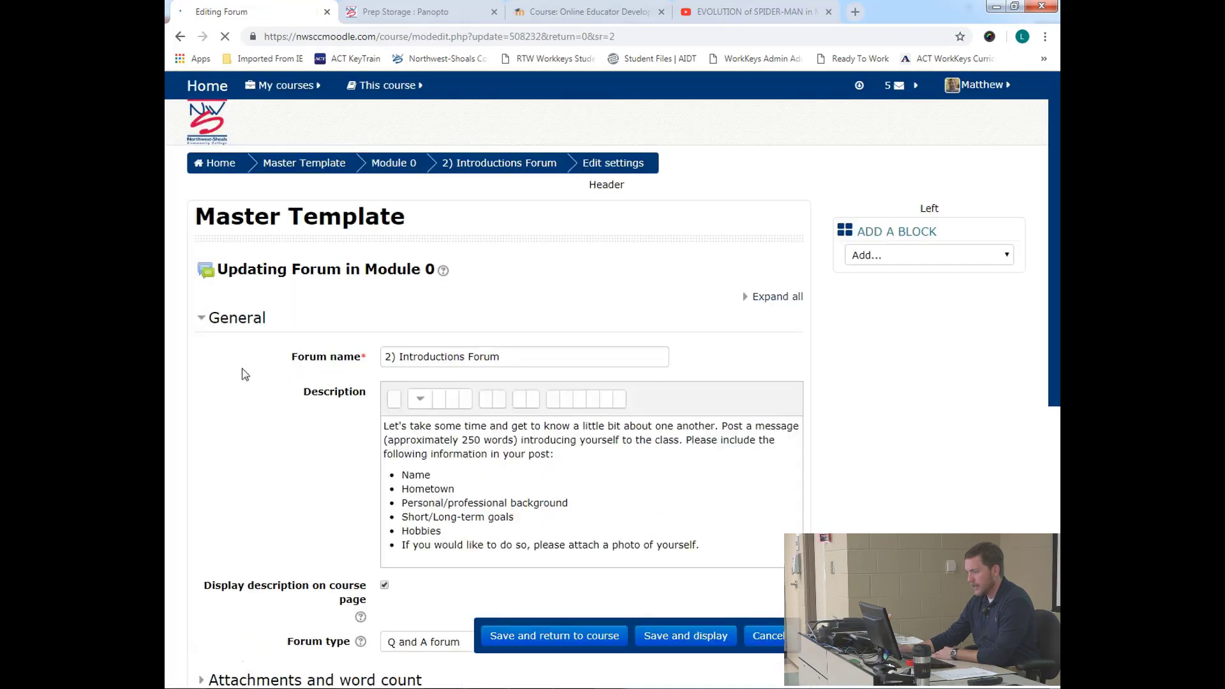
- Add an activity completion restriction to the Introductions Forum's access settings
{"action": "scroll", "coordinate": [239, 370], "scroll_direction": "down", "scroll_amount": 8}
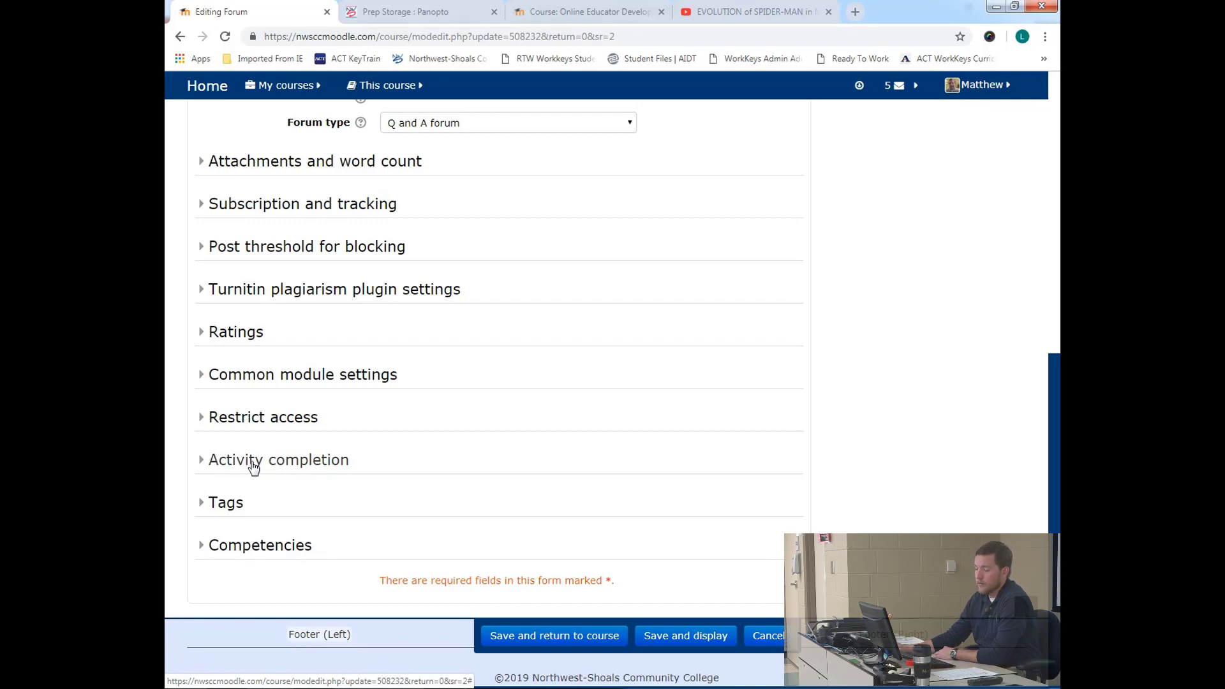
{"action": "left_click", "coordinate": [213, 424]}
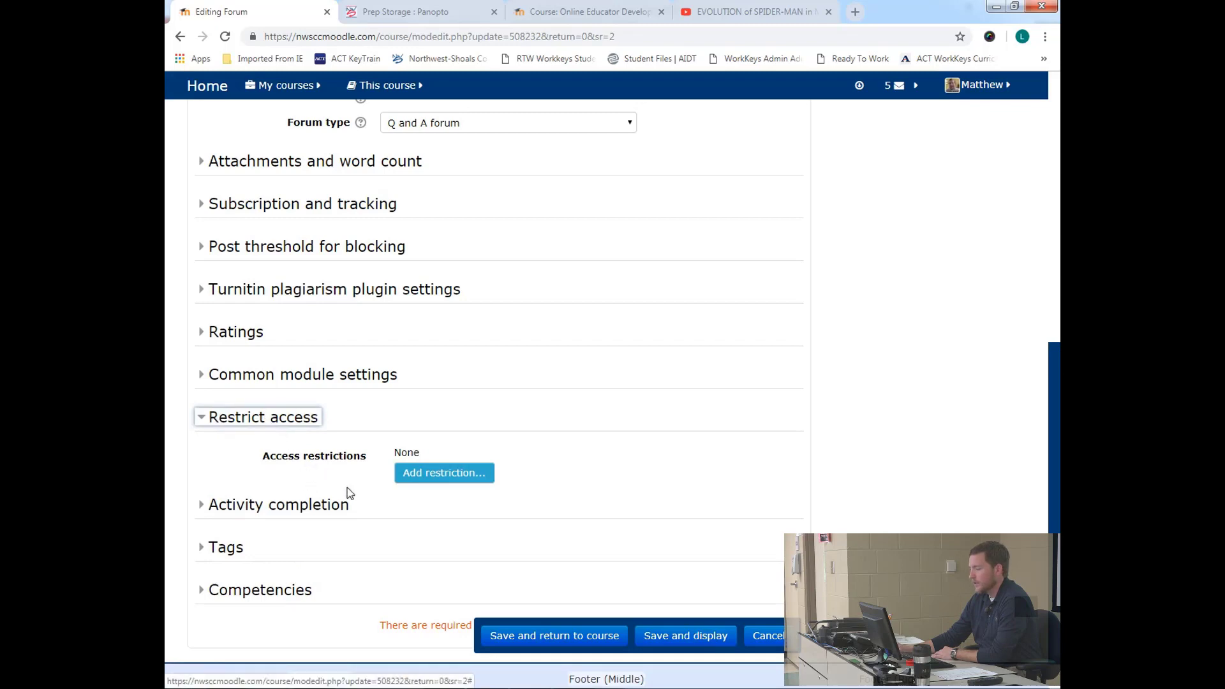
{"action": "left_click", "coordinate": [435, 475]}
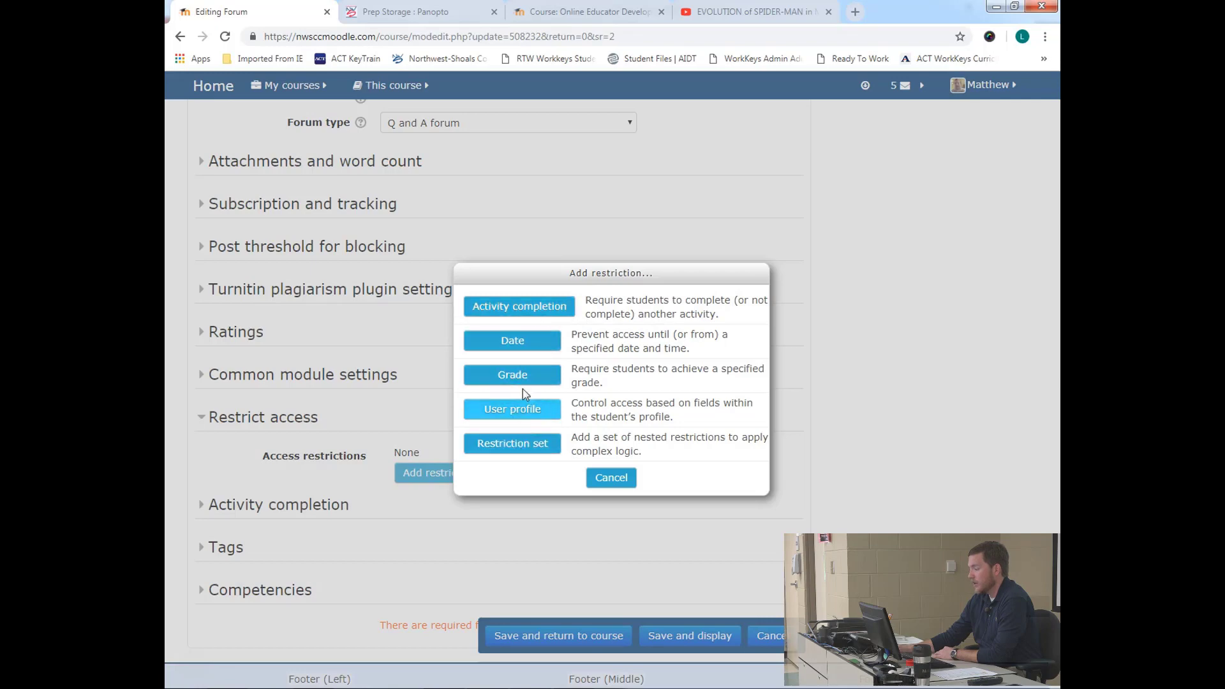
{"action": "left_click", "coordinate": [496, 310]}
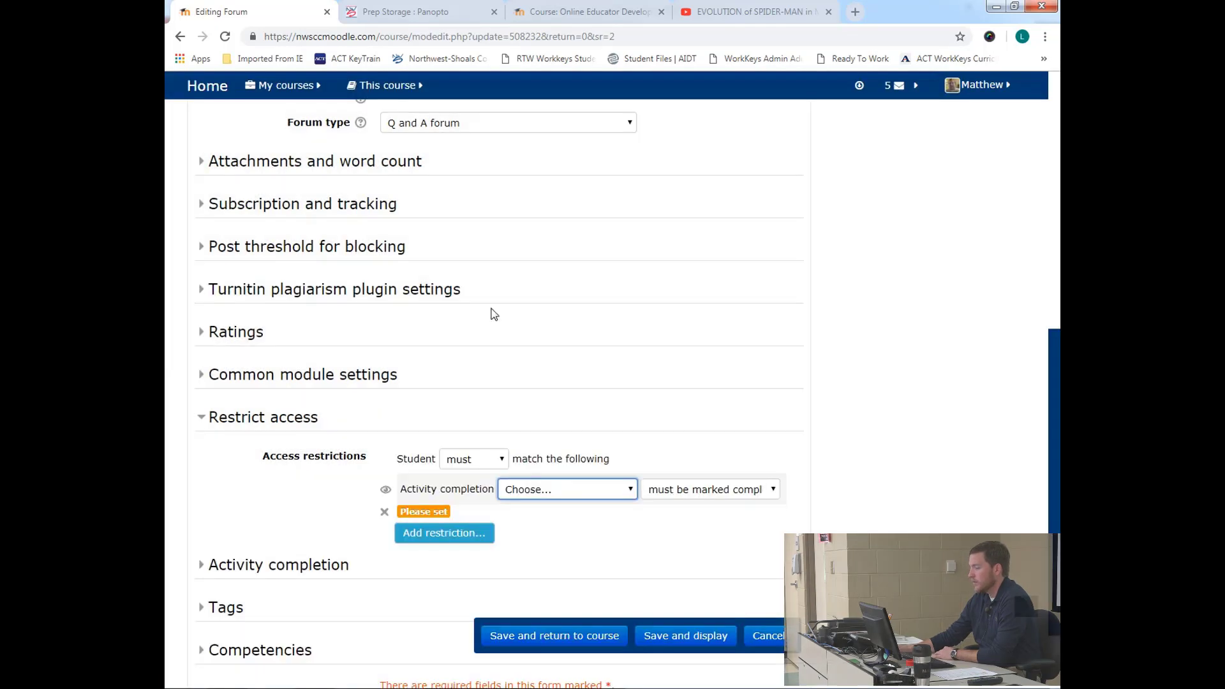
{"action": "scroll", "coordinate": [332, 408], "scroll_direction": "down", "scroll_amount": 2}
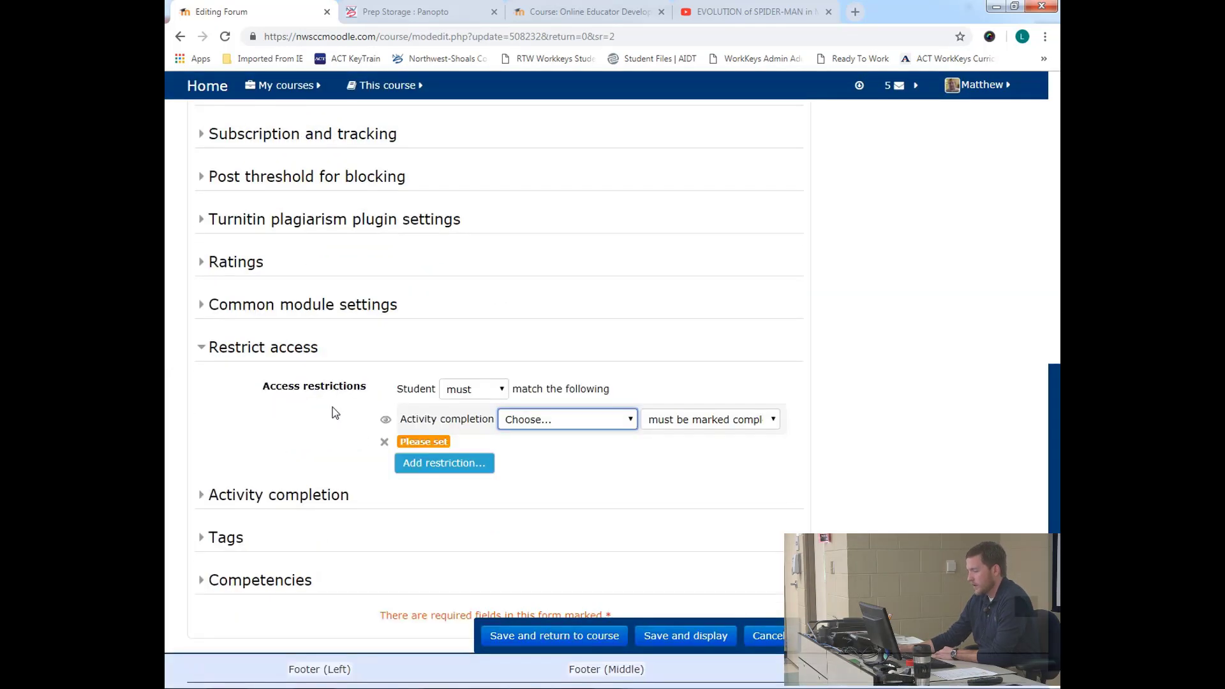
- Set the restriction so 1) Getting Started Quiz must be complete with pass grade, then save and return to the course
{"action": "left_click", "coordinate": [561, 426]}
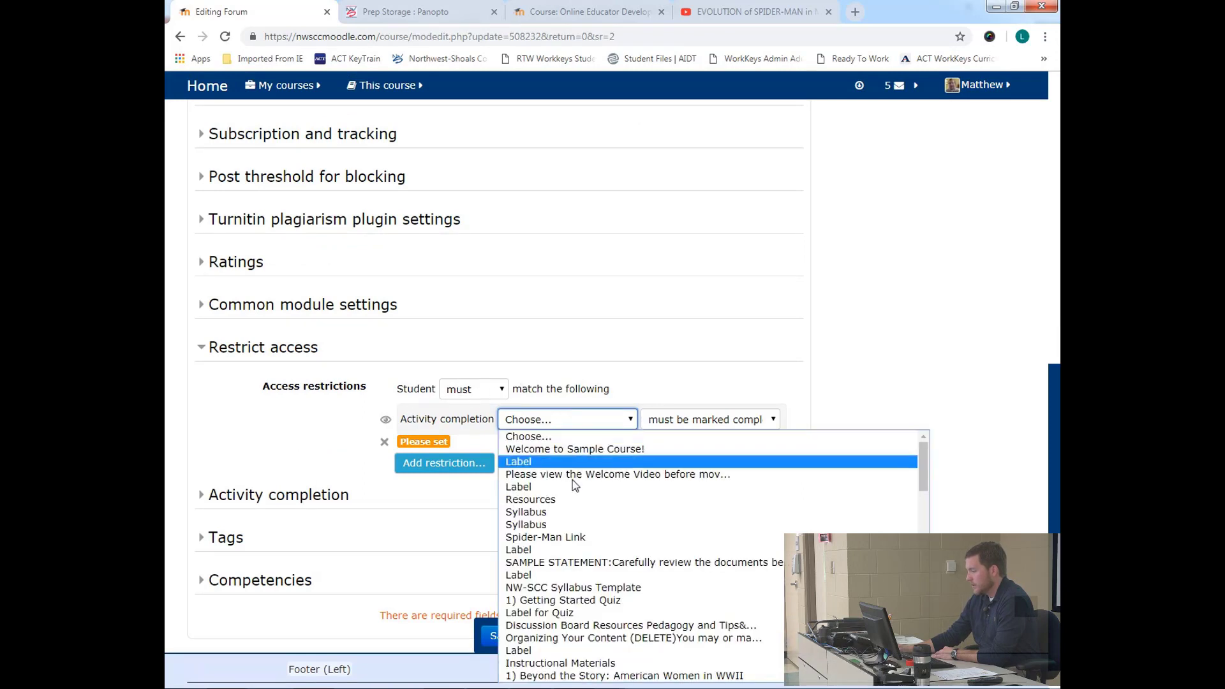
{"action": "left_click", "coordinate": [563, 601]}
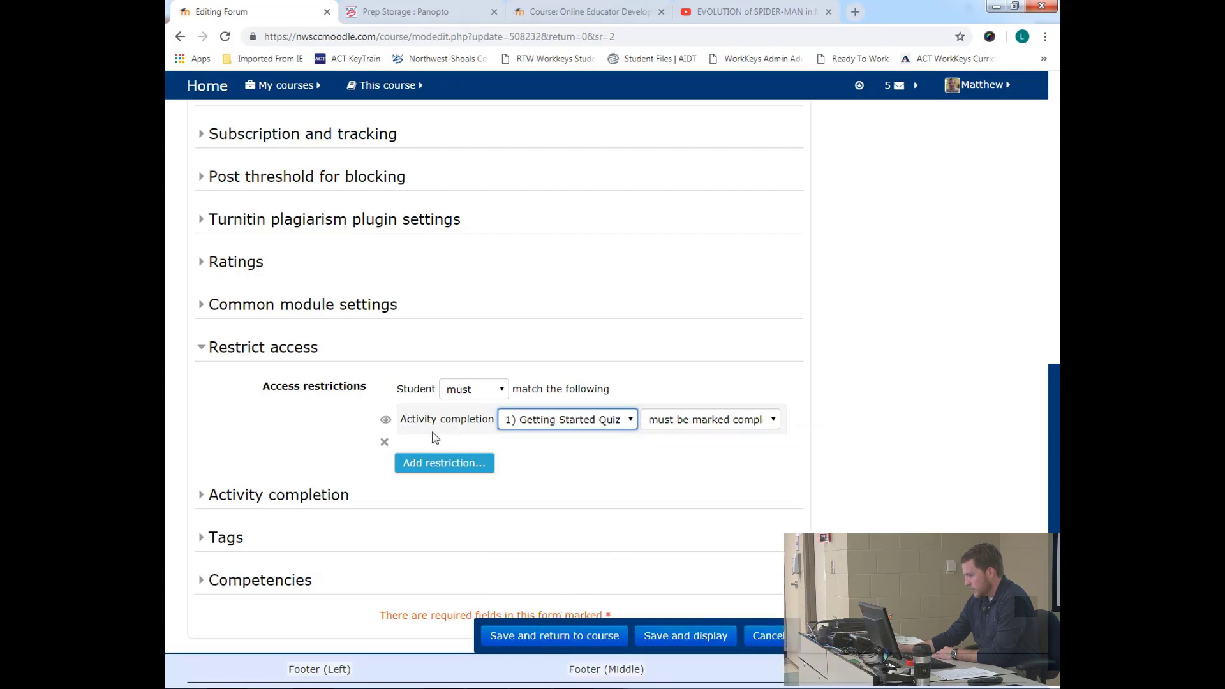
{"action": "left_click", "coordinate": [707, 424]}
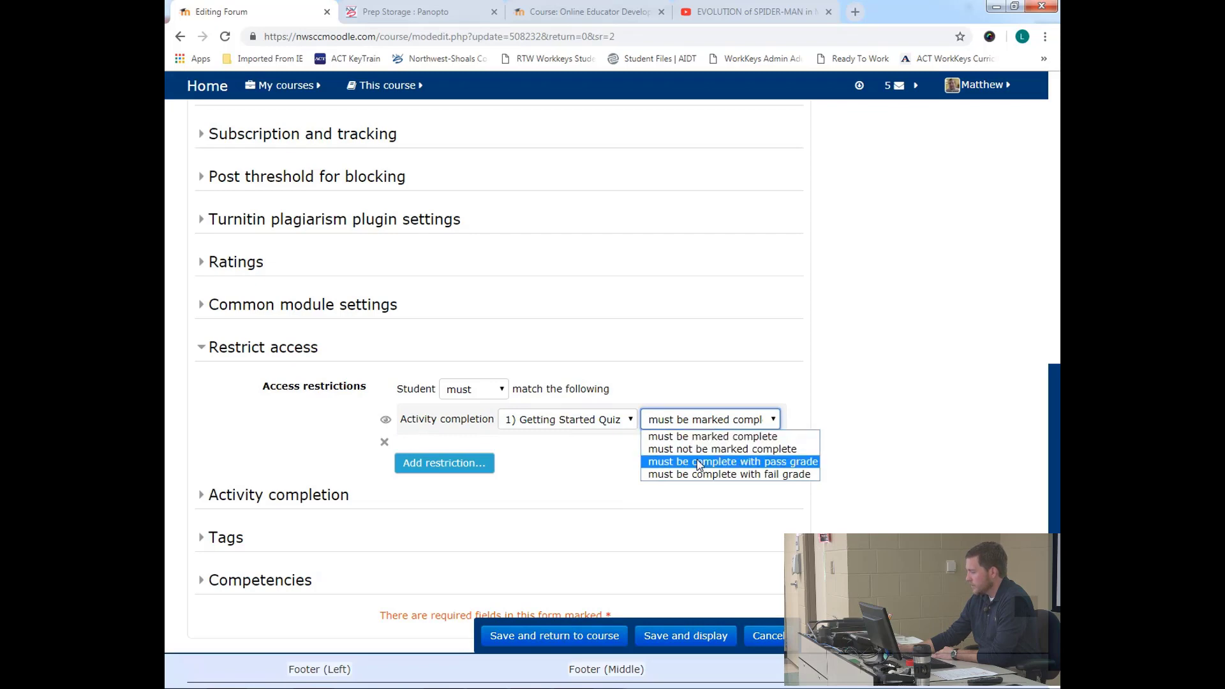
{"action": "left_click", "coordinate": [807, 465]}
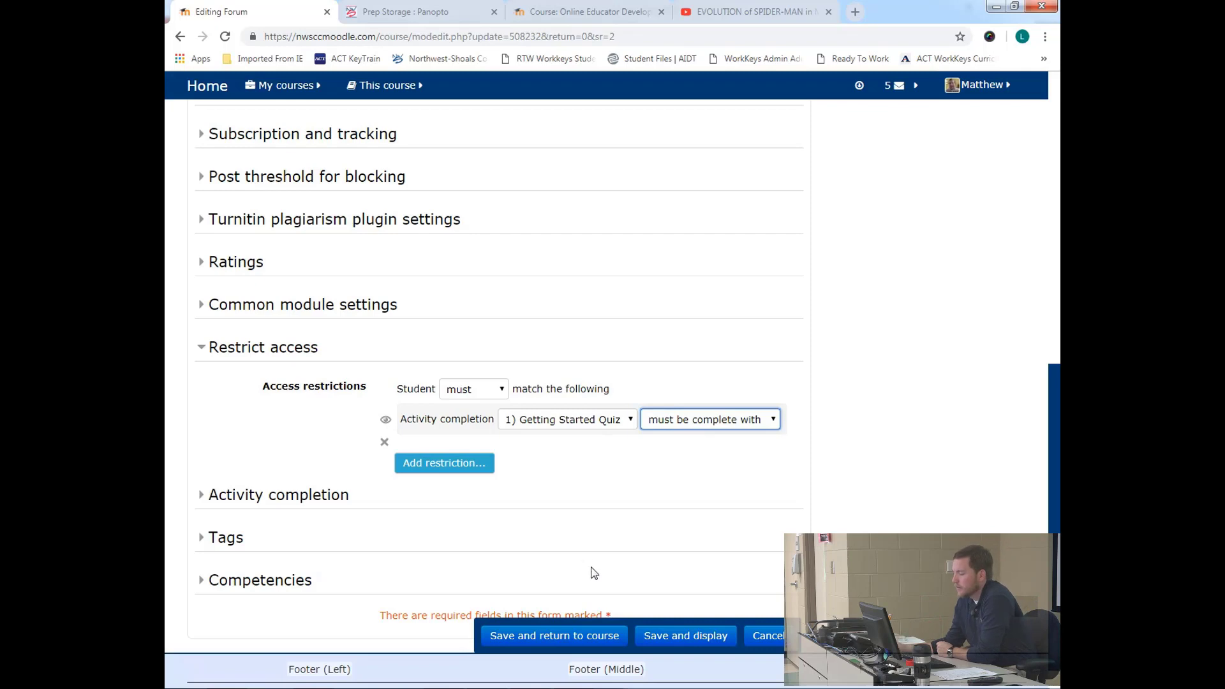
{"action": "left_click", "coordinate": [561, 635]}
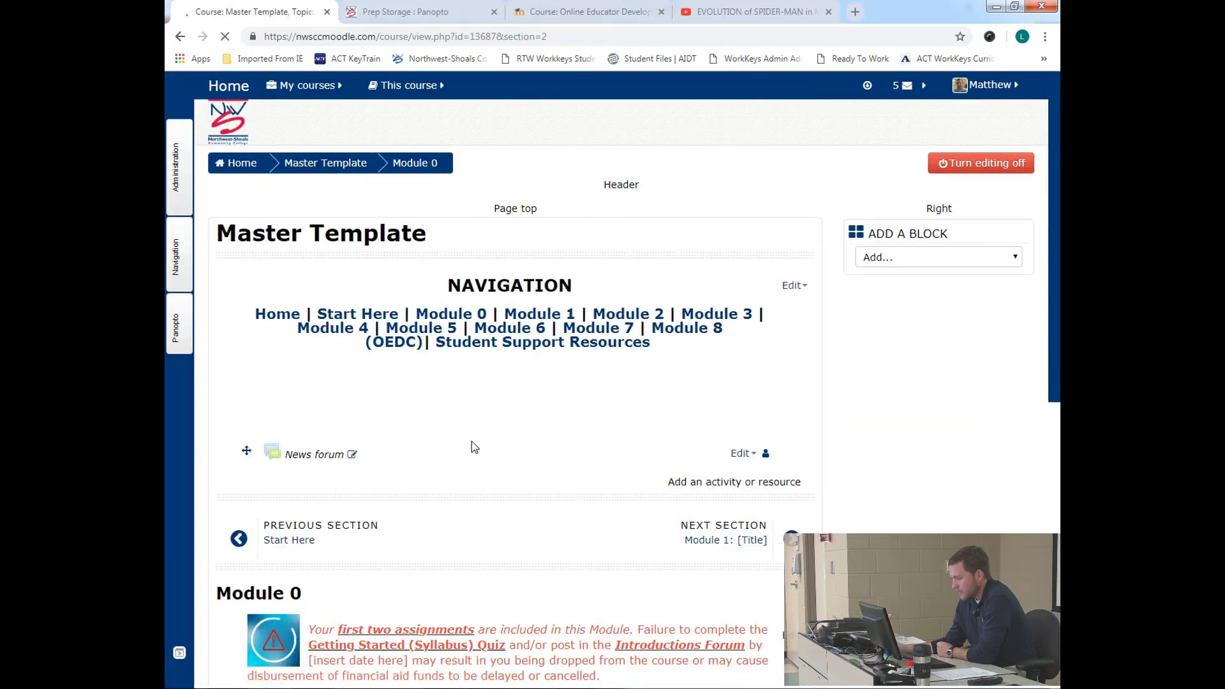
- Switch to the Student role and check how the restricted Introductions Forum appears in Module 0
{"action": "scroll", "coordinate": [476, 441], "scroll_direction": "down", "scroll_amount": 5}
{"action": "scroll", "coordinate": [483, 441], "scroll_direction": "down", "scroll_amount": 3}
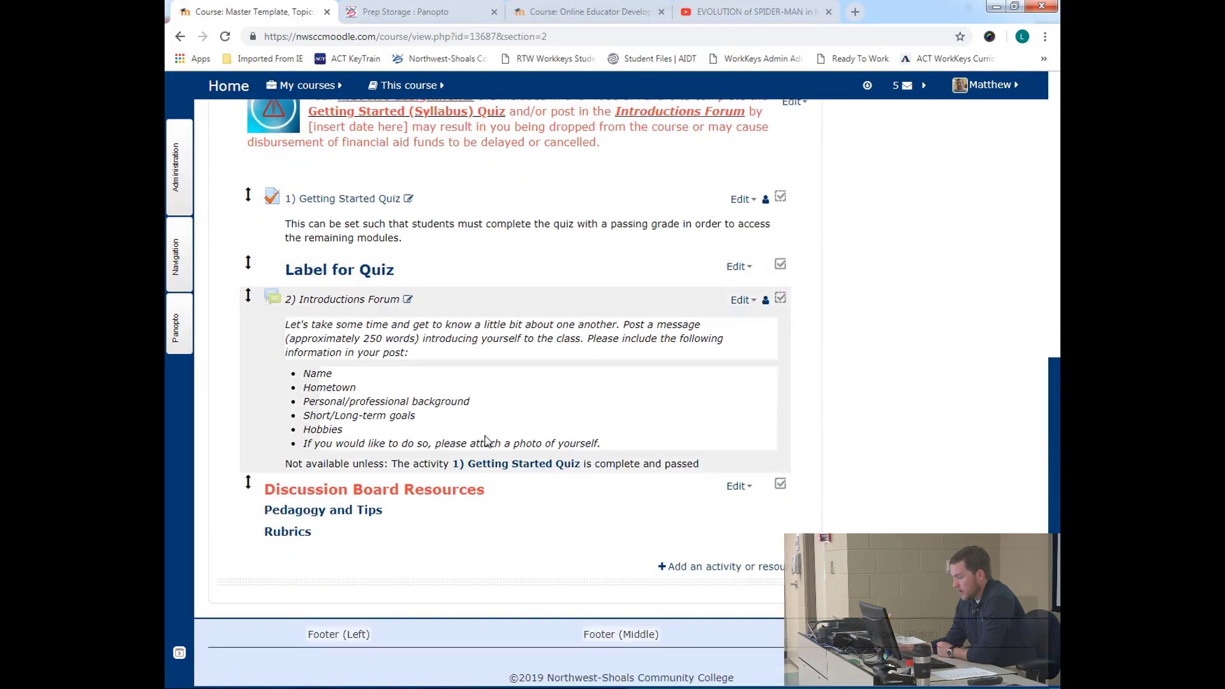
{"action": "left_click", "coordinate": [185, 195]}
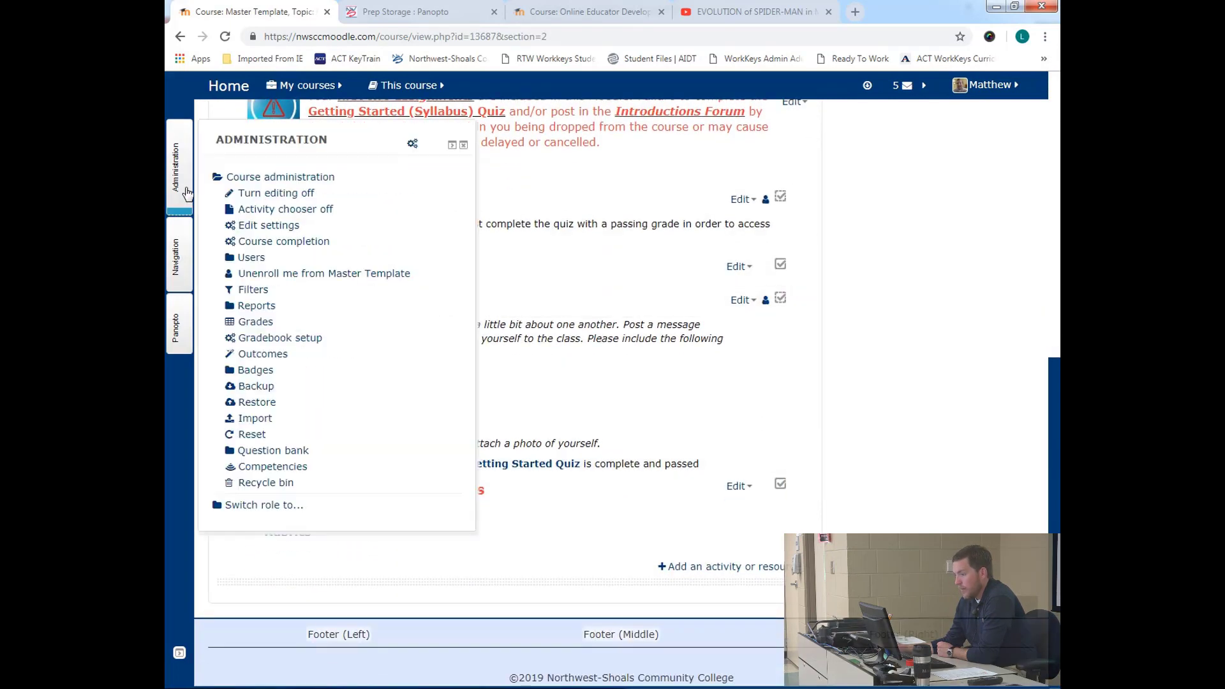
{"action": "left_click", "coordinate": [264, 505]}
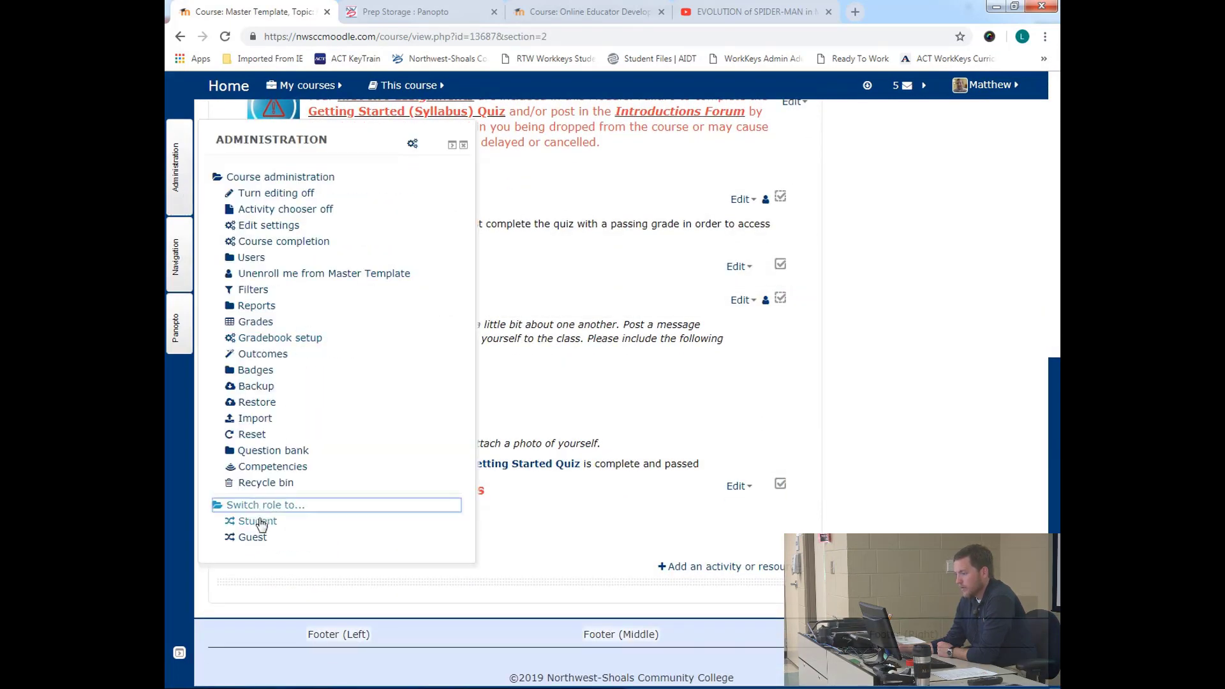
{"action": "left_click", "coordinate": [256, 521]}
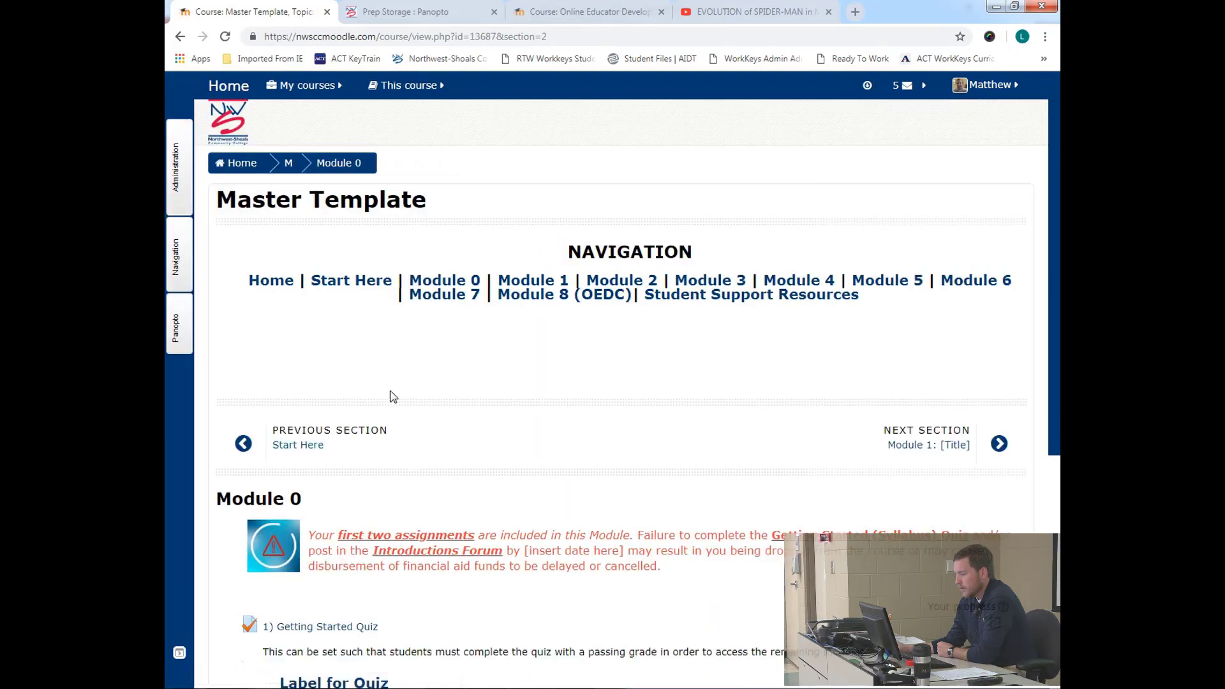
{"action": "scroll", "coordinate": [376, 385], "scroll_direction": "down", "scroll_amount": 5}
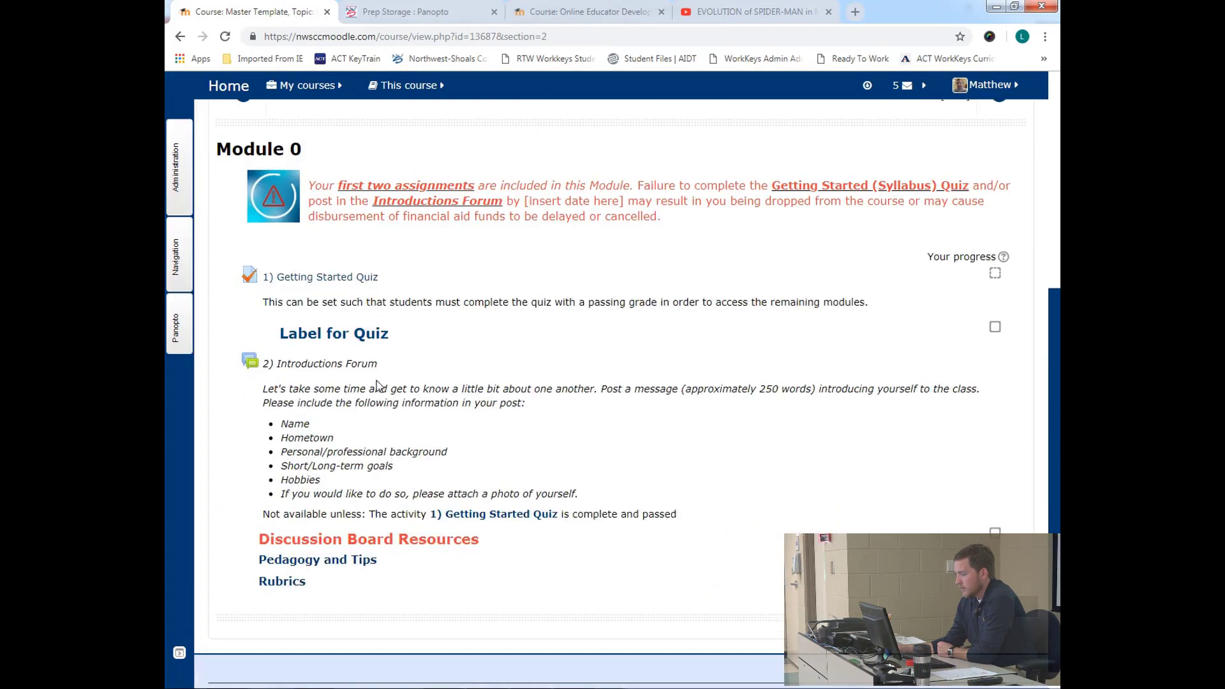
{"action": "triple_click", "coordinate": [302, 364]}
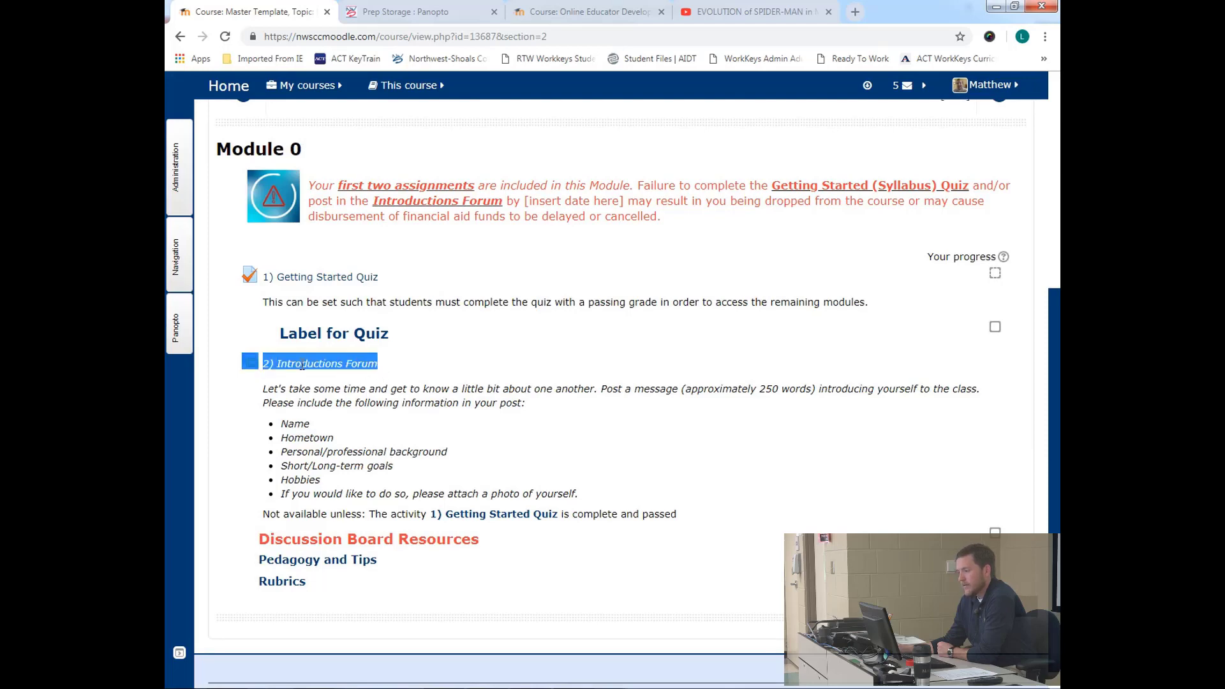
{"action": "left_click", "coordinate": [291, 393]}
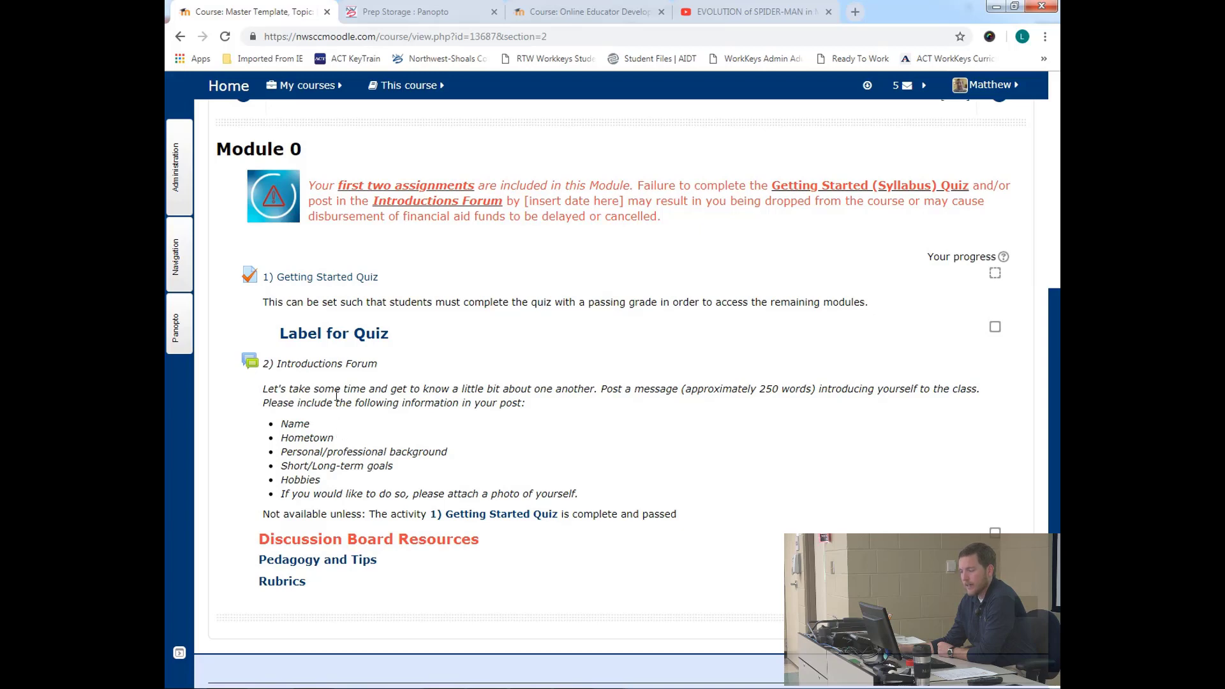
- Return to the normal role and turn course editing back on
{"action": "left_click", "coordinate": [180, 203]}
{"action": "left_click", "coordinate": [273, 249]}
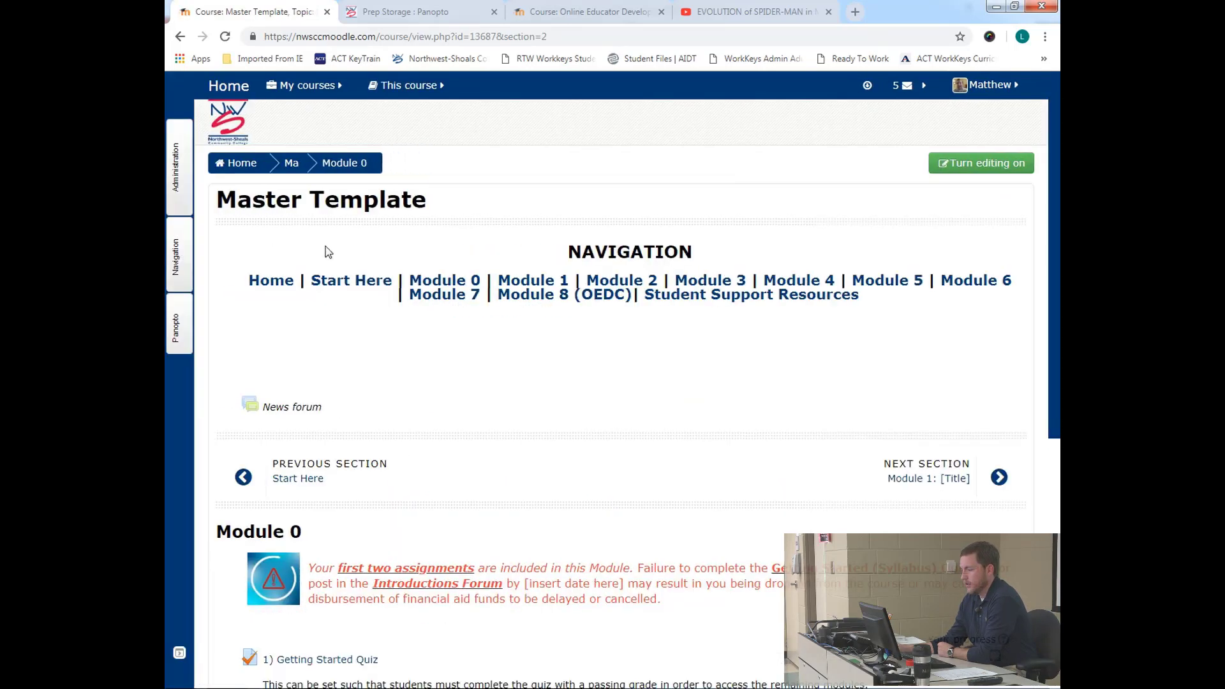
{"action": "left_click", "coordinate": [1001, 167]}
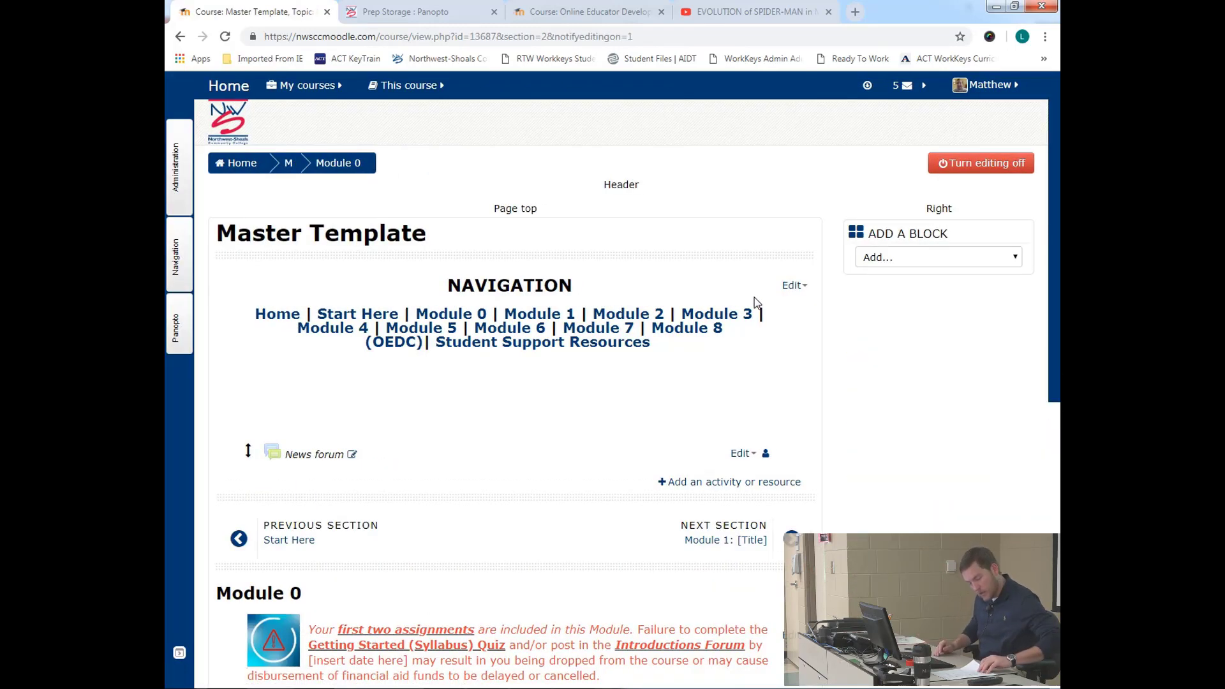
- Review the Introductions Forum and the Discussion Board Resources links in Module 0
{"action": "scroll", "coordinate": [449, 504], "scroll_direction": "down", "scroll_amount": 4}
{"action": "scroll", "coordinate": [450, 471], "scroll_direction": "down", "scroll_amount": 4}
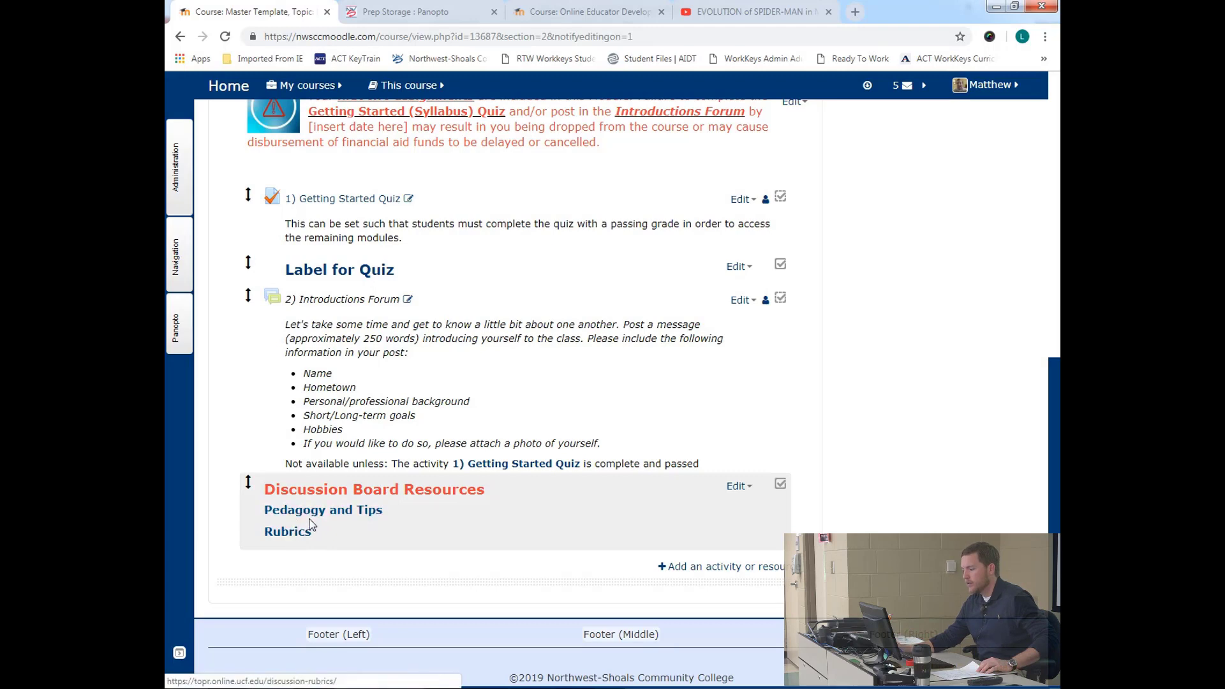
{"action": "scroll", "coordinate": [631, 428], "scroll_direction": "up", "scroll_amount": 2}
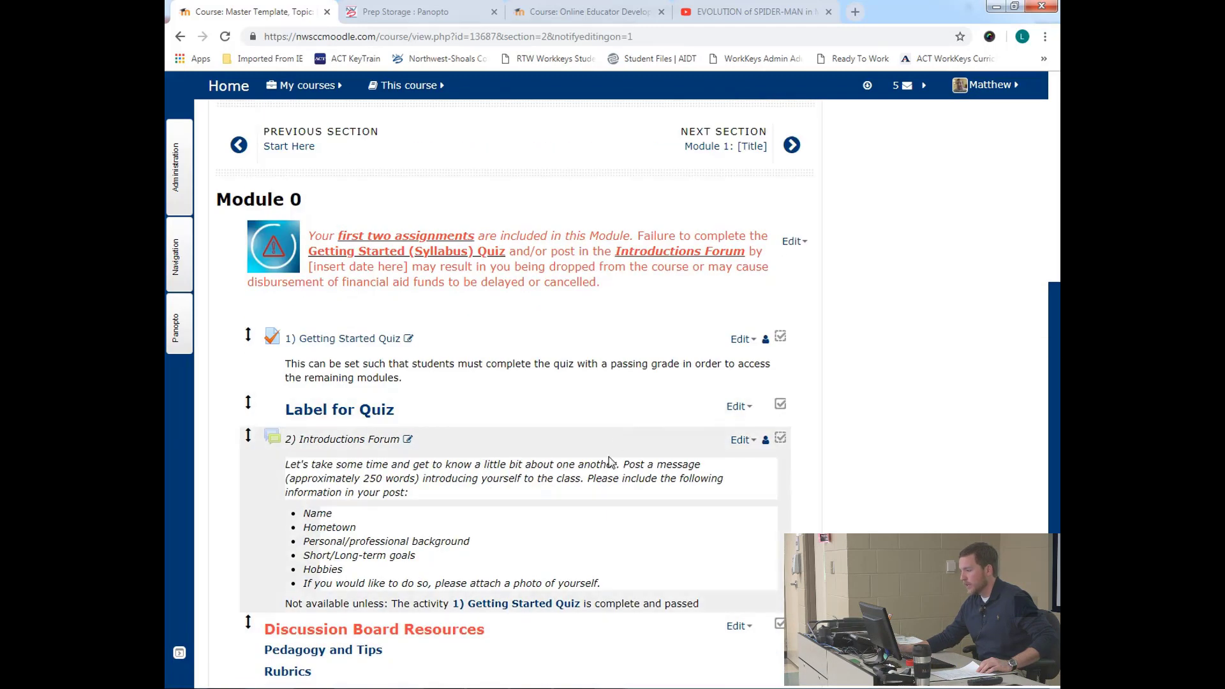
- Go to the Module 1 section of the course and switch to the Student role
{"action": "left_click", "coordinate": [790, 146]}
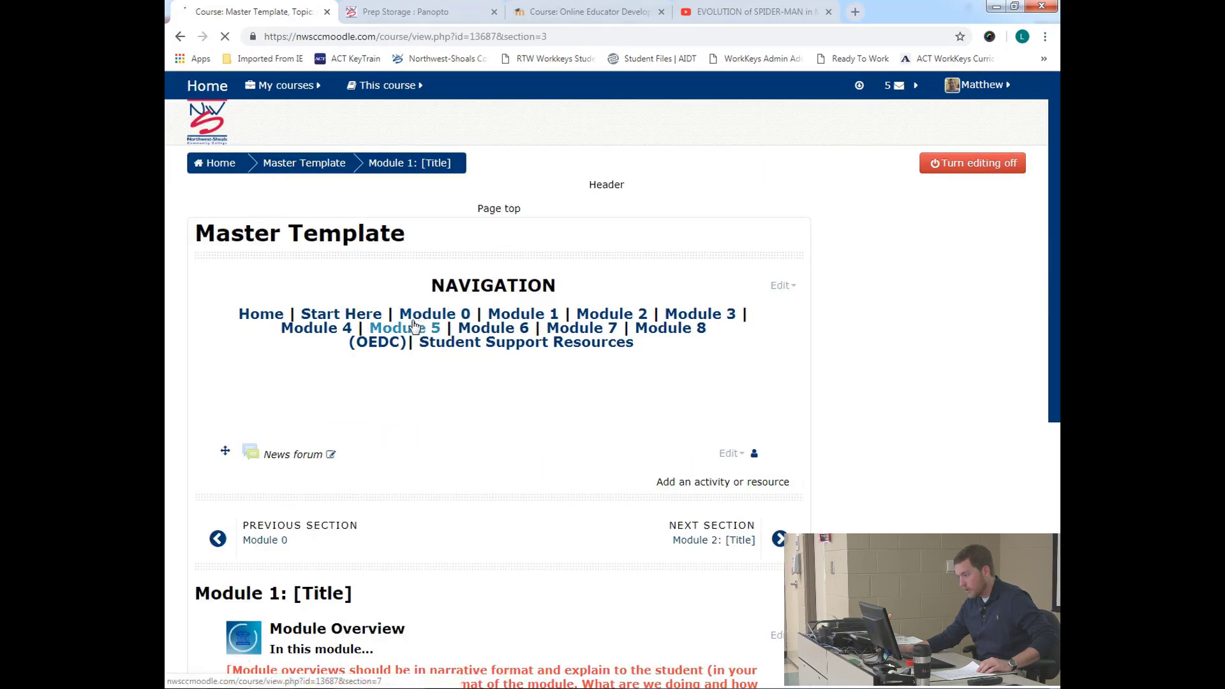
{"action": "scroll", "coordinate": [447, 300], "scroll_direction": "down", "scroll_amount": 4}
{"action": "scroll", "coordinate": [429, 306], "scroll_direction": "down", "scroll_amount": 1}
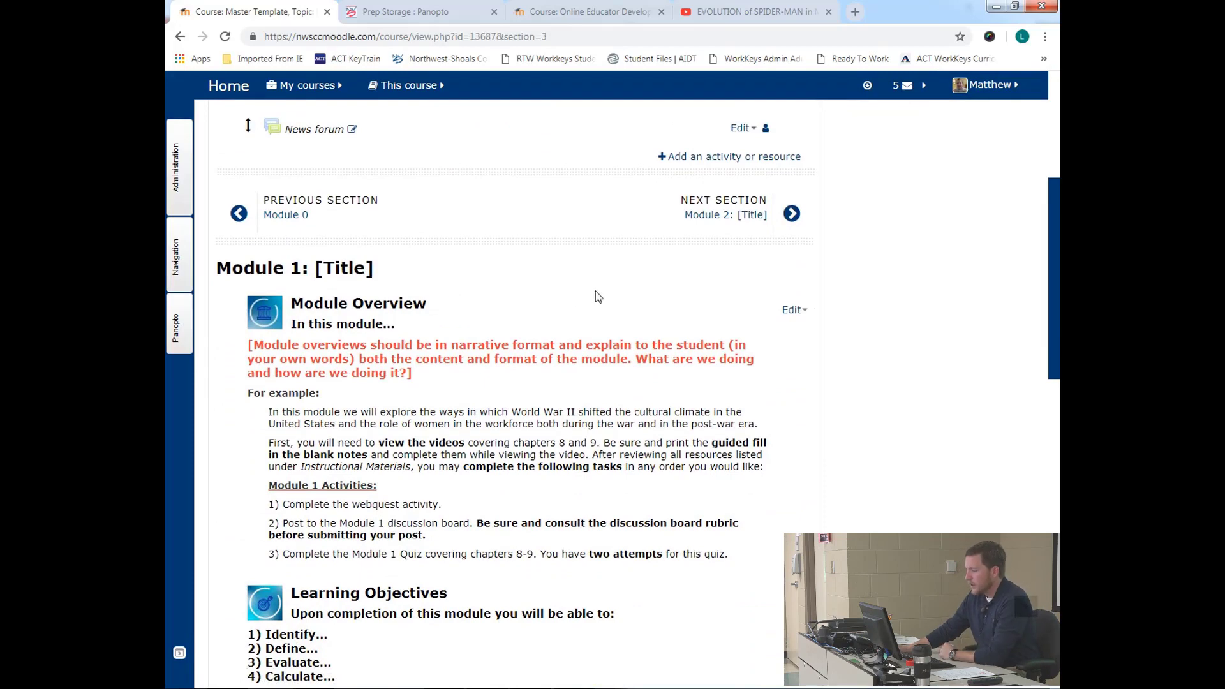
{"action": "left_click", "coordinate": [182, 195]}
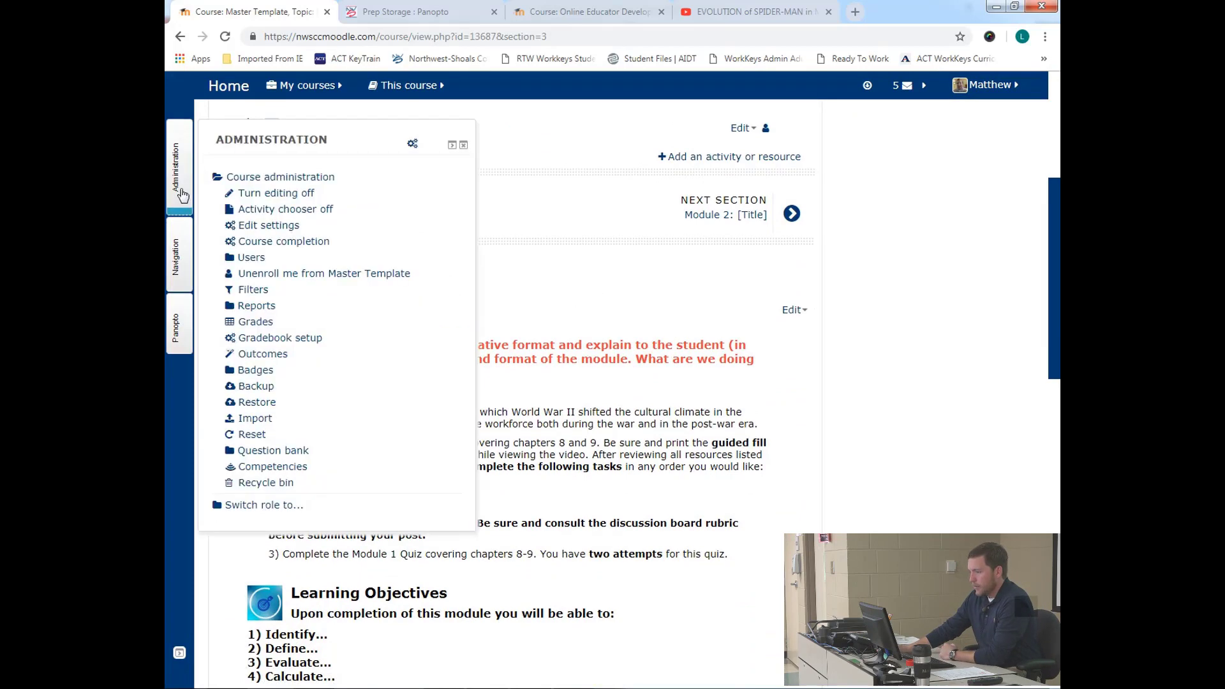
{"action": "left_click", "coordinate": [242, 505]}
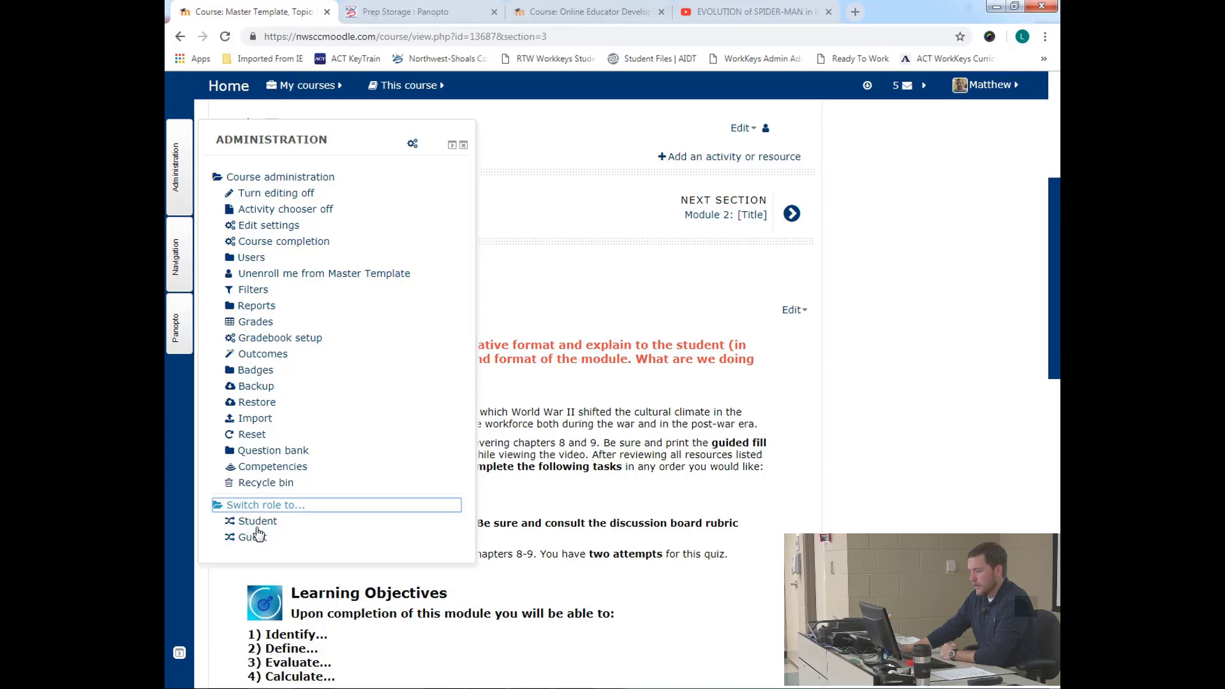
{"action": "left_click", "coordinate": [258, 523]}
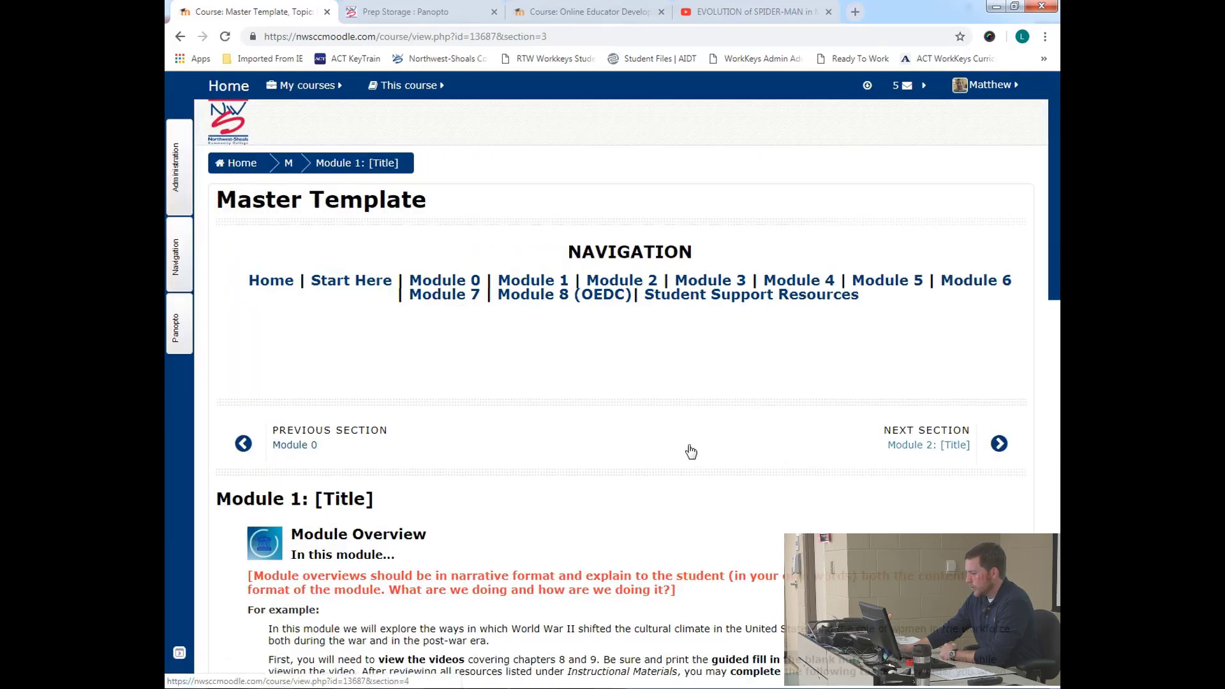
- Review Module 1 as a student, from the Module Overview and Learning Objectives through the headings that group its resources and activities
{"action": "scroll", "coordinate": [672, 446], "scroll_direction": "down", "scroll_amount": 3}
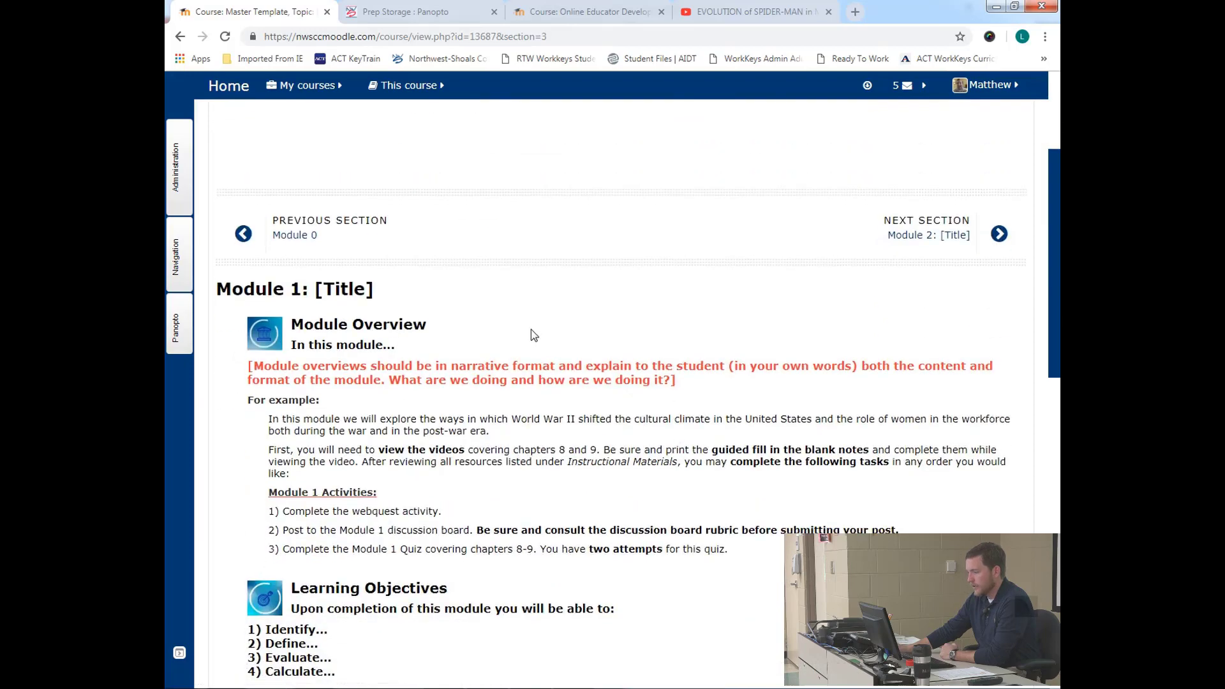
{"action": "scroll", "coordinate": [533, 335], "scroll_direction": "down", "scroll_amount": 2}
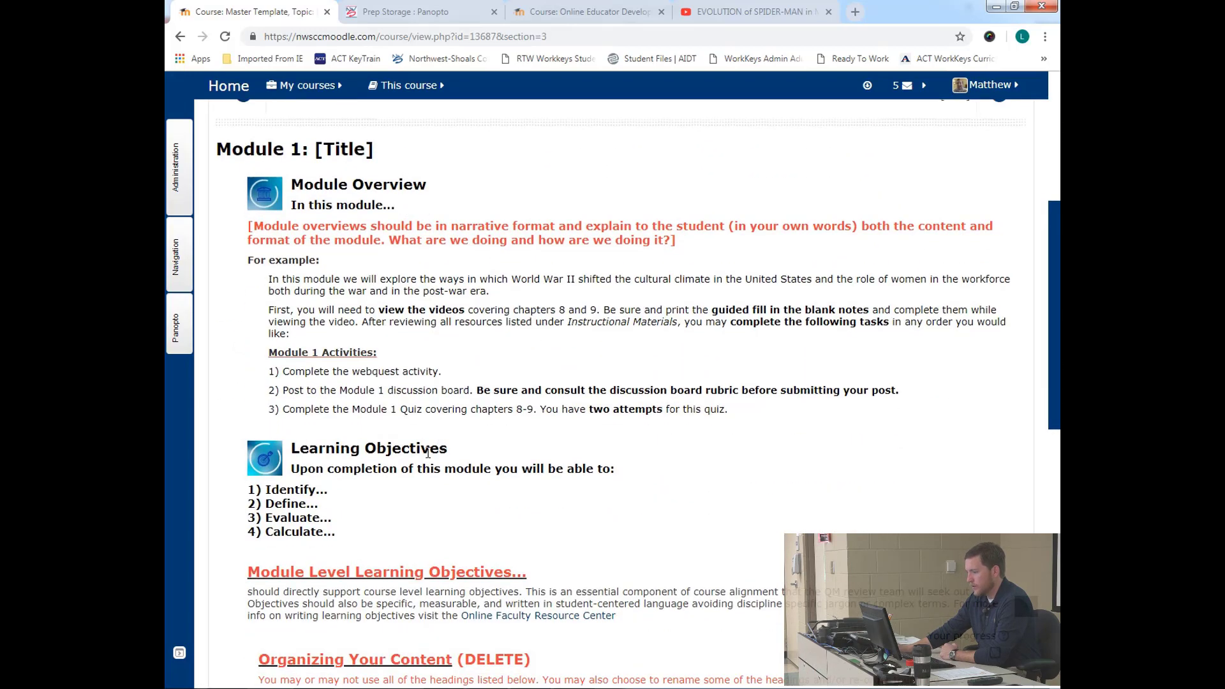
{"action": "scroll", "coordinate": [442, 445], "scroll_direction": "down", "scroll_amount": 8}
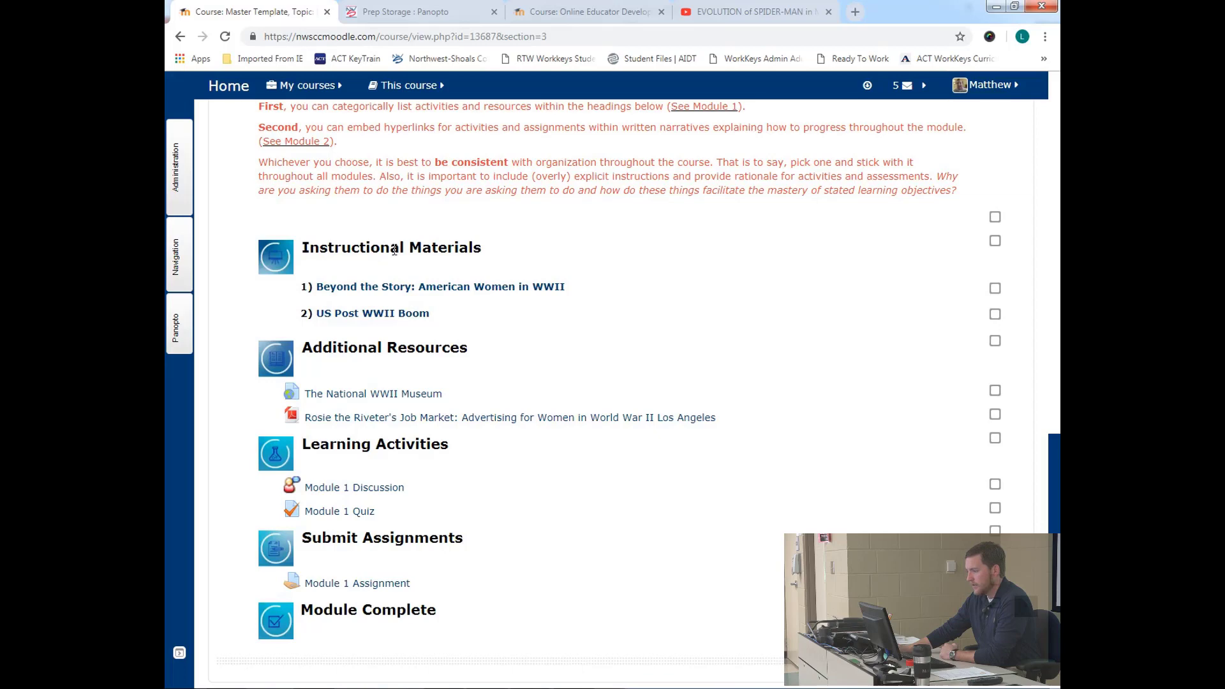
{"action": "scroll", "coordinate": [367, 276], "scroll_direction": "down", "scroll_amount": 1}
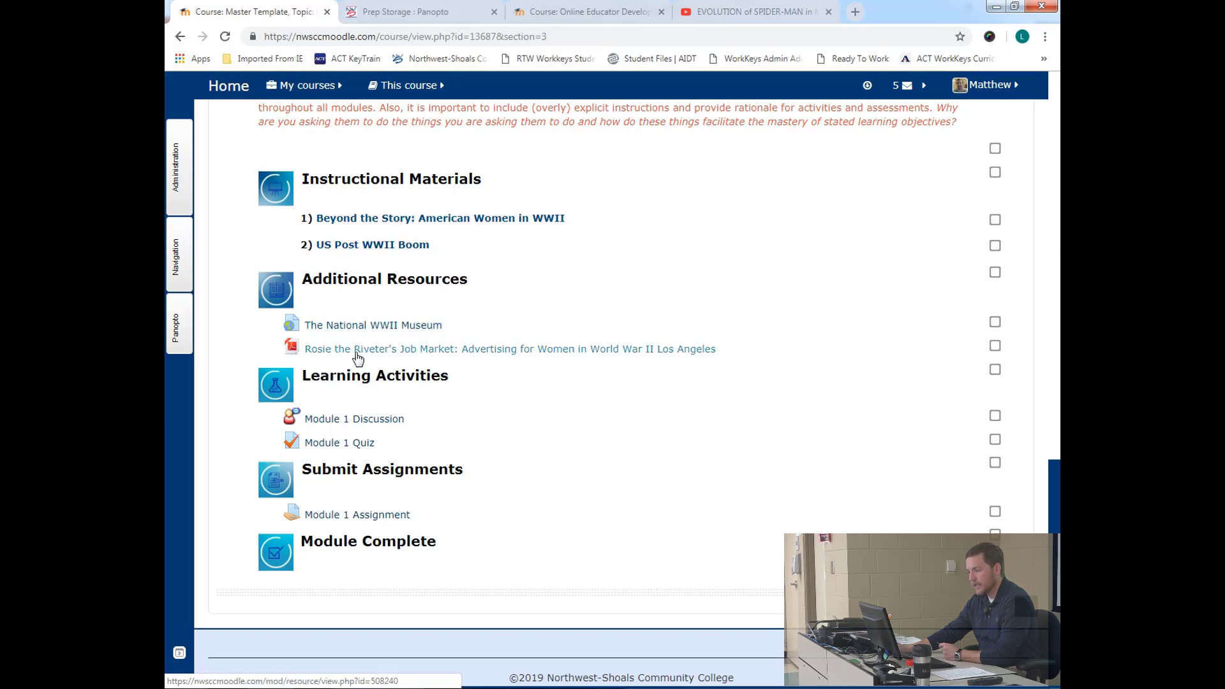
{"action": "scroll", "coordinate": [495, 478], "scroll_direction": "up", "scroll_amount": 3}
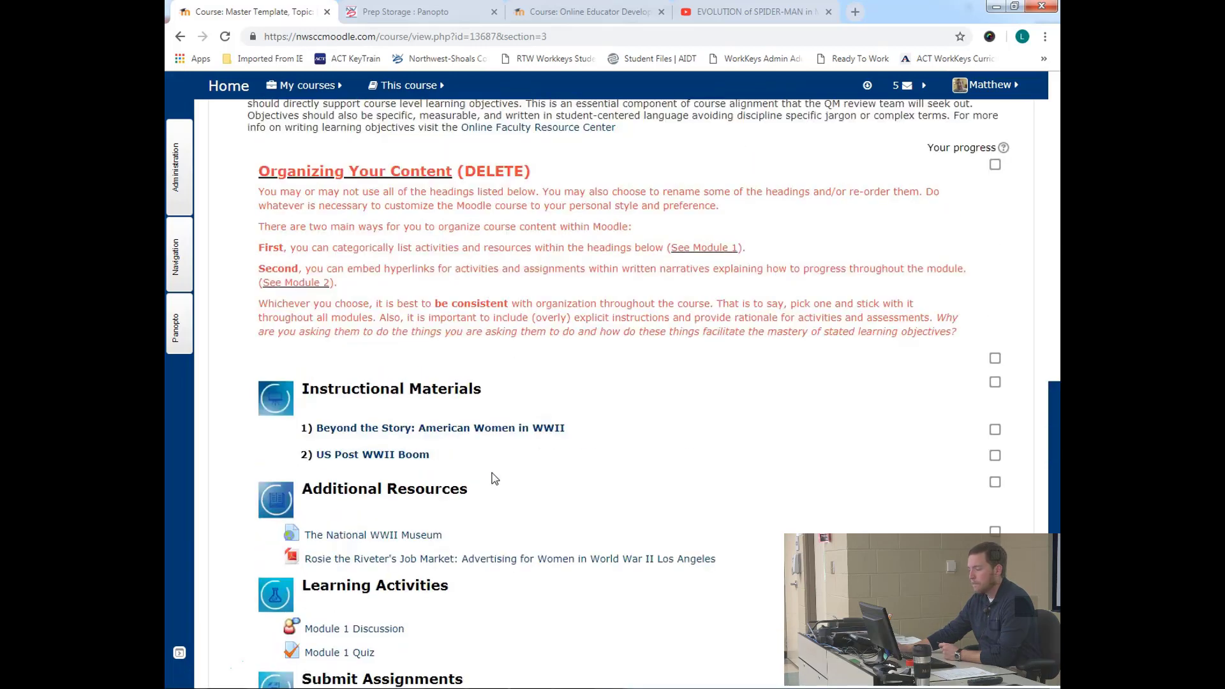
{"action": "scroll", "coordinate": [495, 479], "scroll_direction": "up", "scroll_amount": 10}
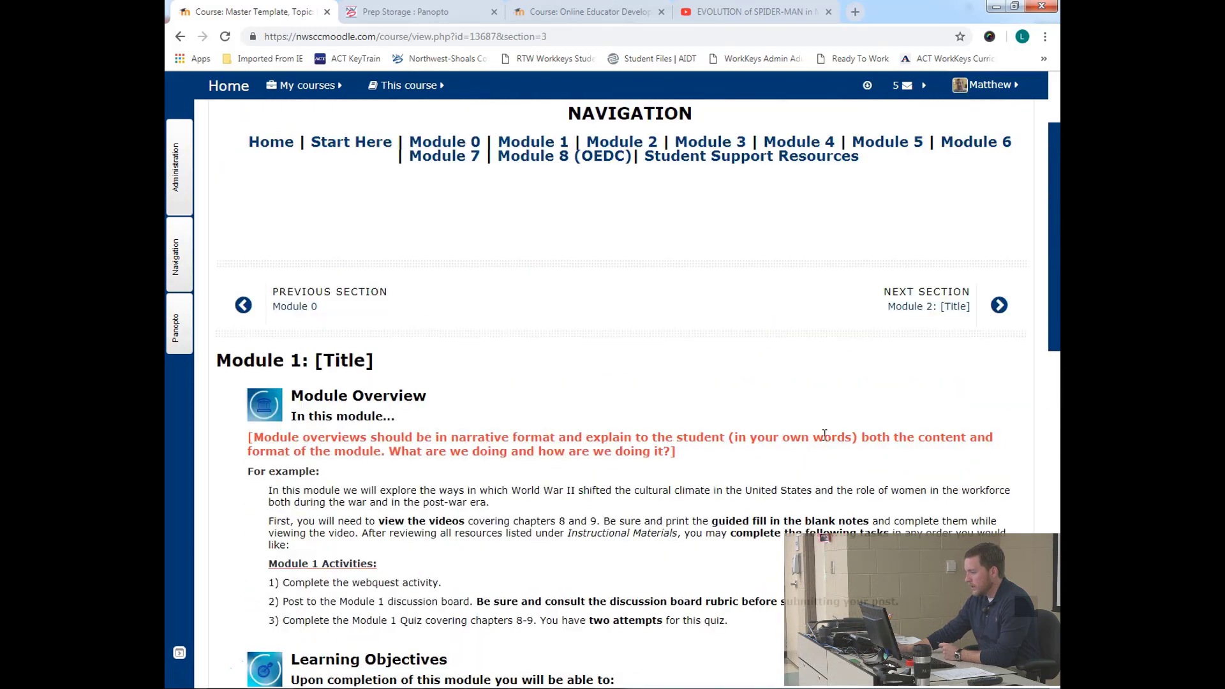
- Open Module 2 and read its example instructions, comparing the numbered list with the KWL Padlet section
{"action": "left_click", "coordinate": [933, 309]}
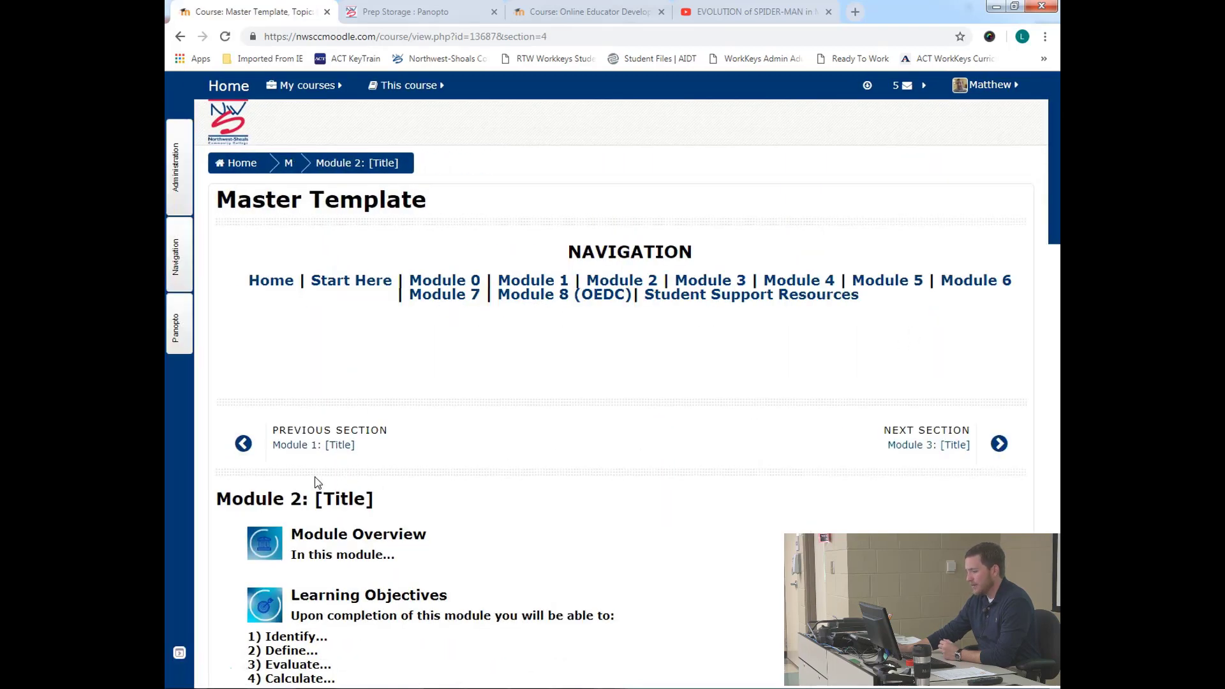
{"action": "scroll", "coordinate": [315, 449], "scroll_direction": "down", "scroll_amount": 2}
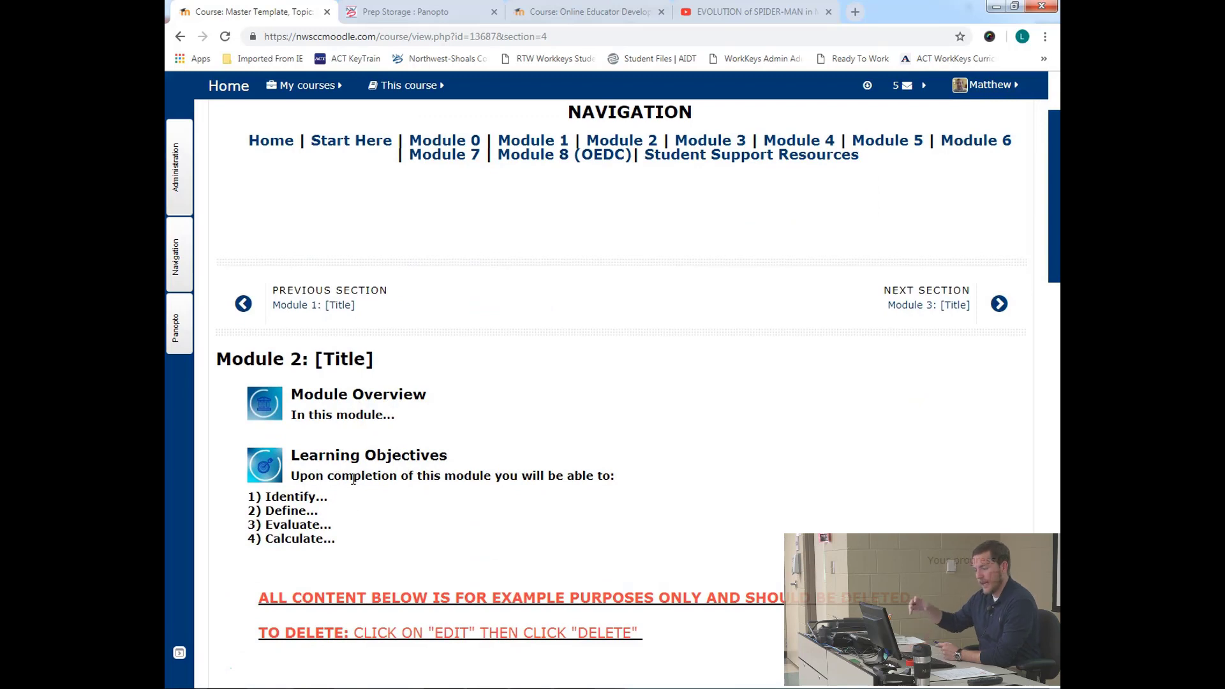
{"action": "scroll", "coordinate": [358, 480], "scroll_direction": "down", "scroll_amount": 5}
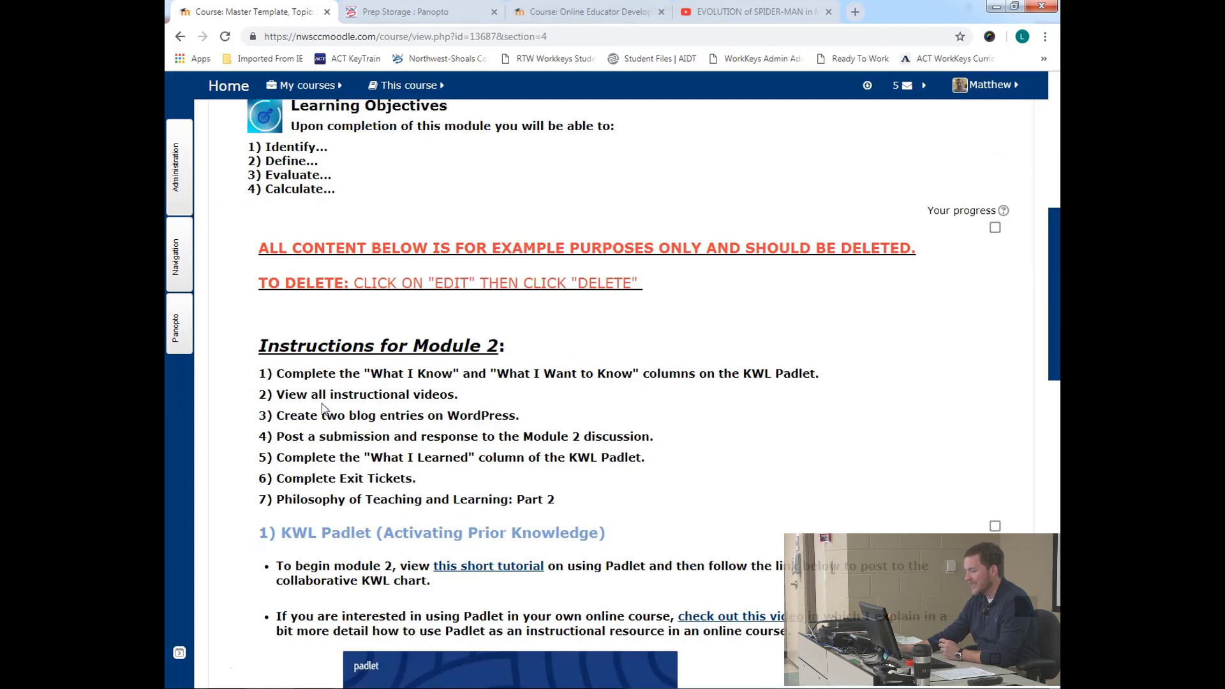
{"action": "scroll", "coordinate": [343, 359], "scroll_direction": "down", "scroll_amount": 2}
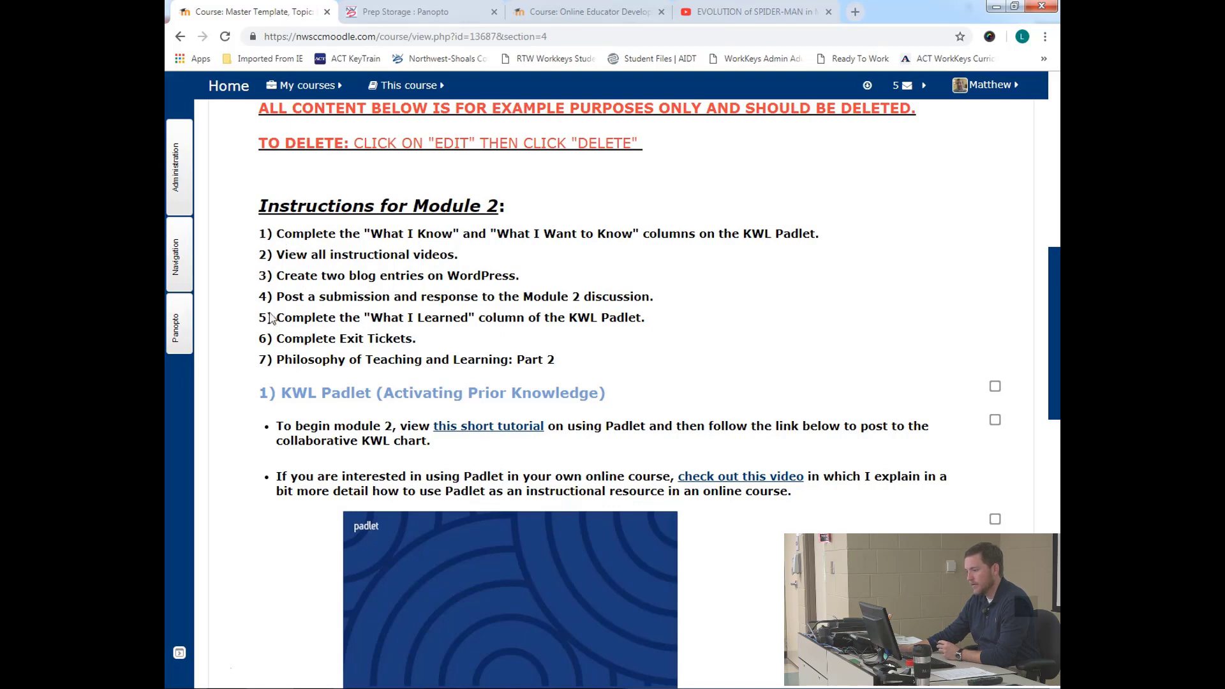
{"action": "scroll", "coordinate": [255, 295], "scroll_direction": "down", "scroll_amount": 1}
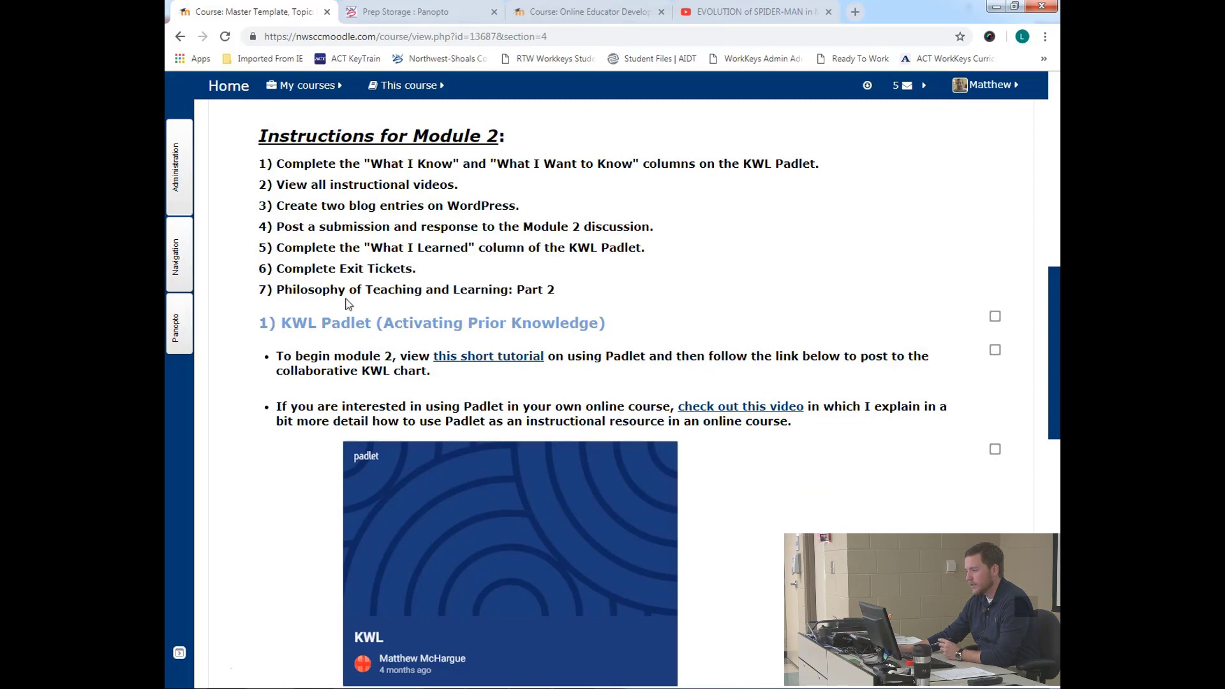
{"action": "scroll", "coordinate": [261, 226], "scroll_direction": "down", "scroll_amount": 1}
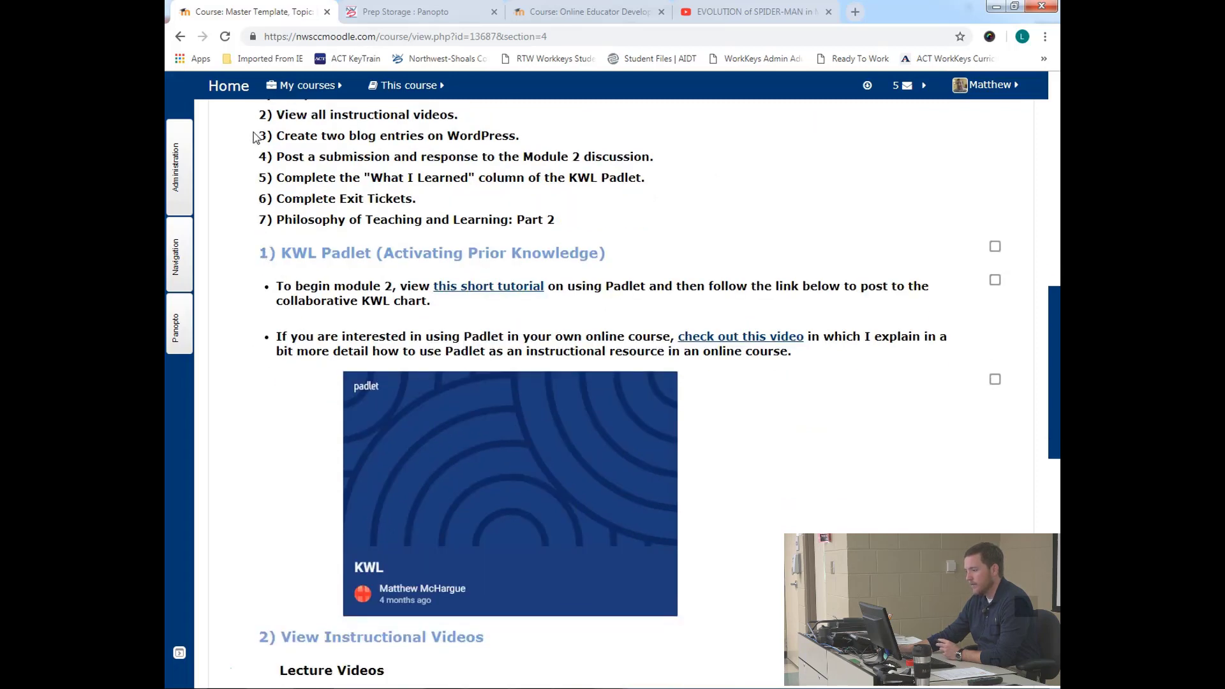
{"action": "scroll", "coordinate": [255, 138], "scroll_direction": "up", "scroll_amount": 1}
{"action": "left_click_drag", "start_coordinate": [261, 164], "coordinate": [297, 163]}
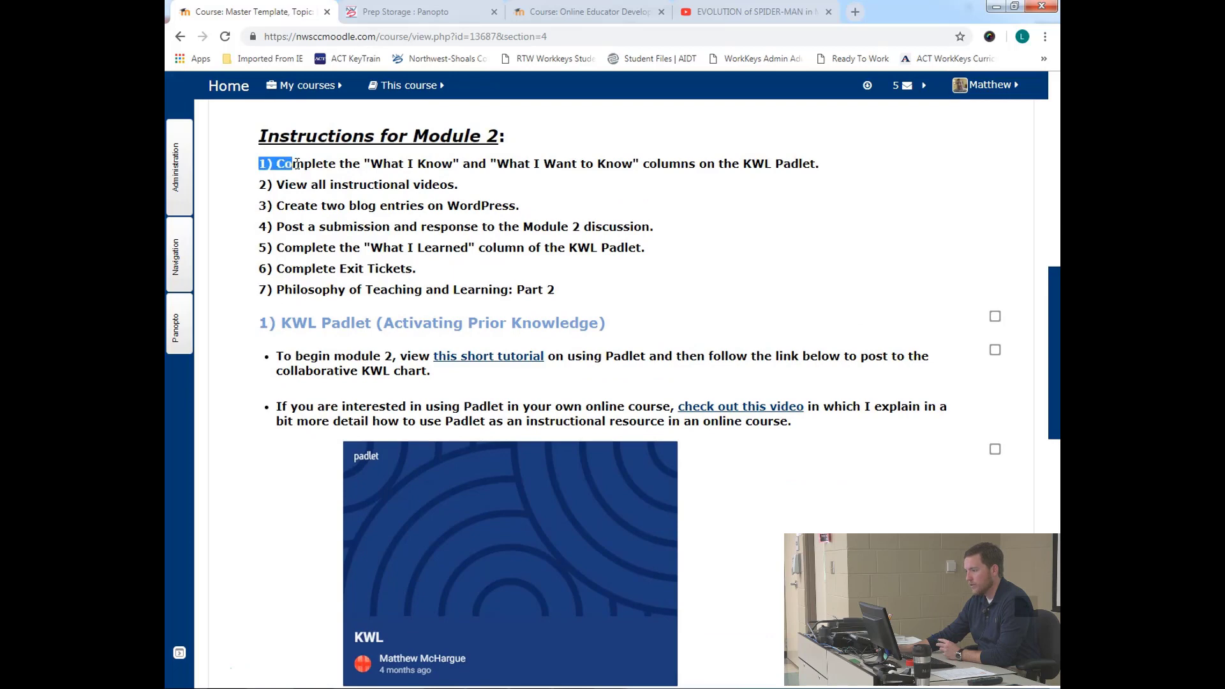
{"action": "left_click", "coordinate": [276, 174]}
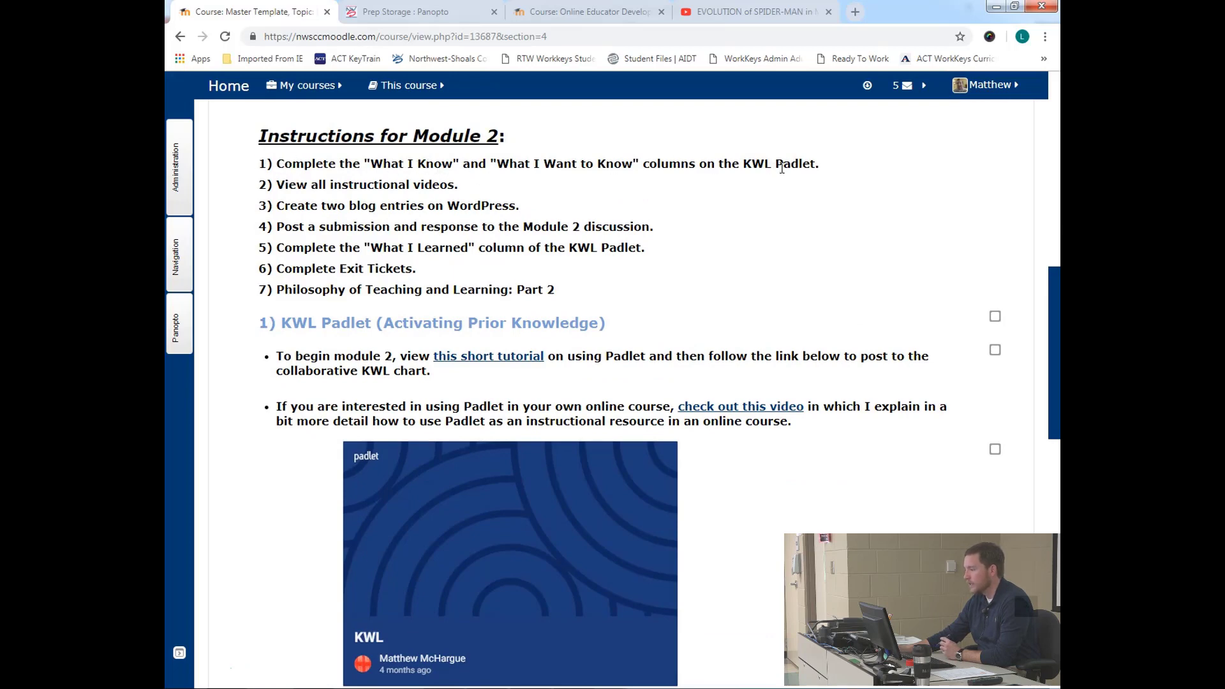
{"action": "scroll", "coordinate": [564, 343], "scroll_direction": "down", "scroll_amount": 2}
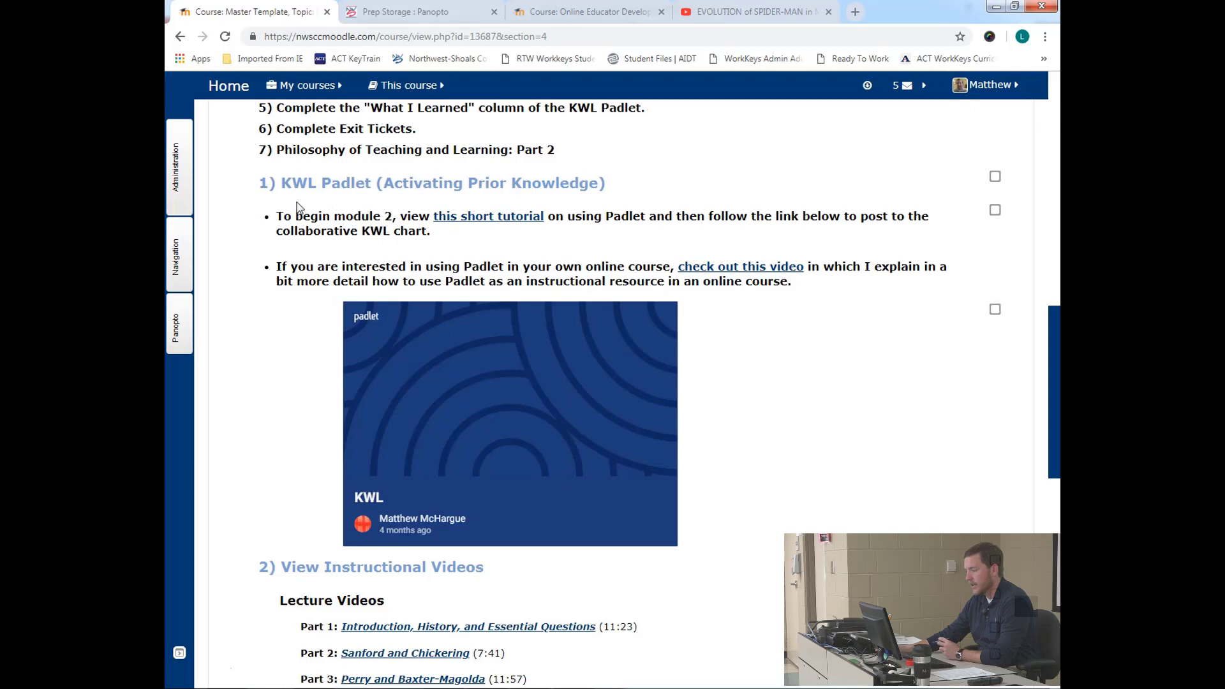
{"action": "scroll", "coordinate": [350, 345], "scroll_direction": "up", "scroll_amount": 3}
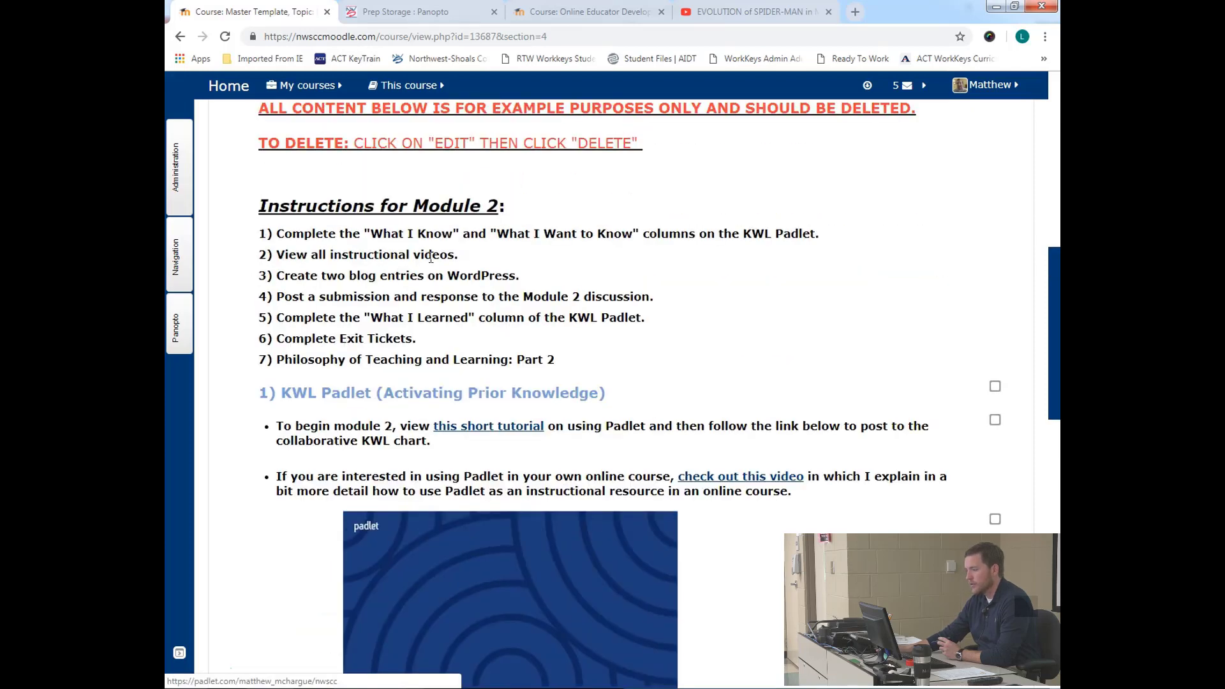
- Examine how Module 2's numbered sections, from View Instructional Videos to Personal Philosophy of Teaching and Learning, and its Additional Resources are organized
{"action": "scroll", "coordinate": [356, 305], "scroll_direction": "down", "scroll_amount": 8}
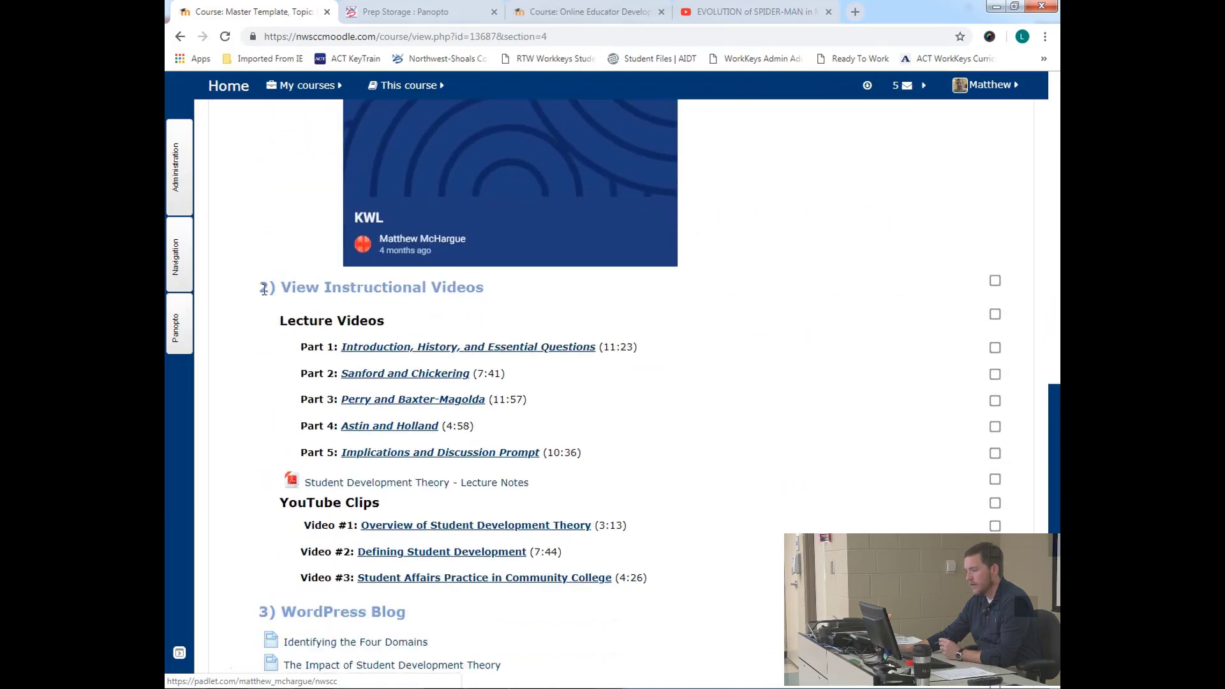
{"action": "scroll", "coordinate": [265, 290], "scroll_direction": "down", "scroll_amount": 1}
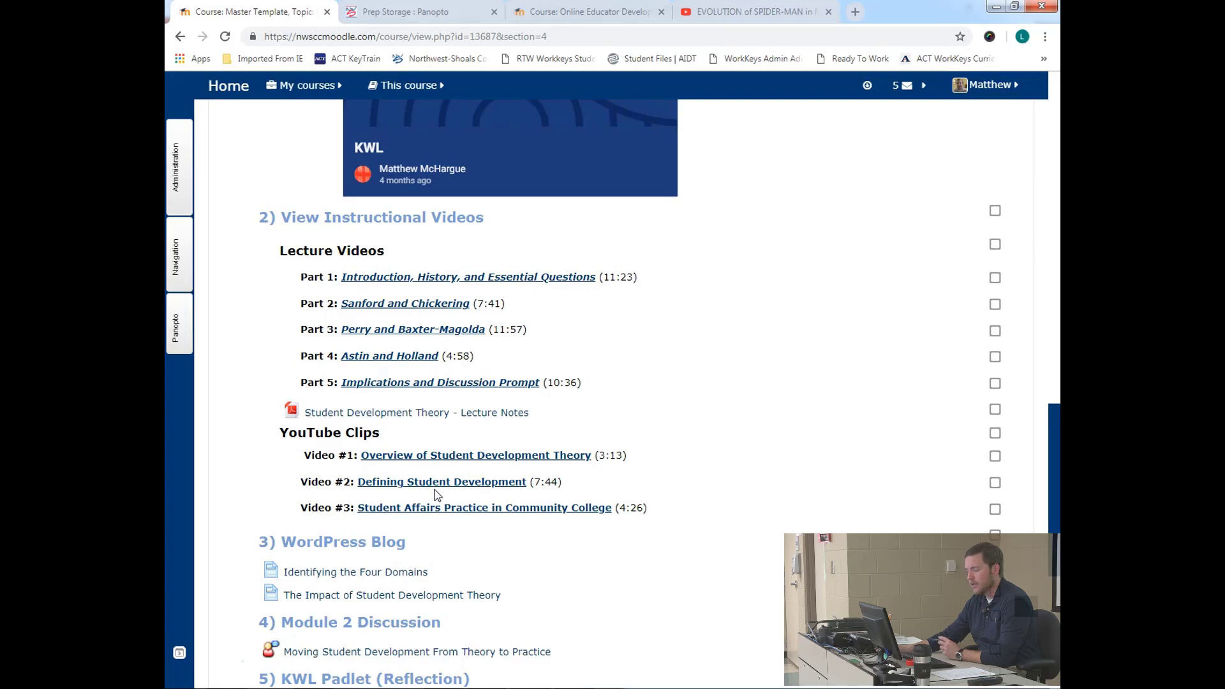
{"action": "scroll", "coordinate": [434, 489], "scroll_direction": "down", "scroll_amount": 4}
{"action": "scroll", "coordinate": [431, 494], "scroll_direction": "down", "scroll_amount": 2}
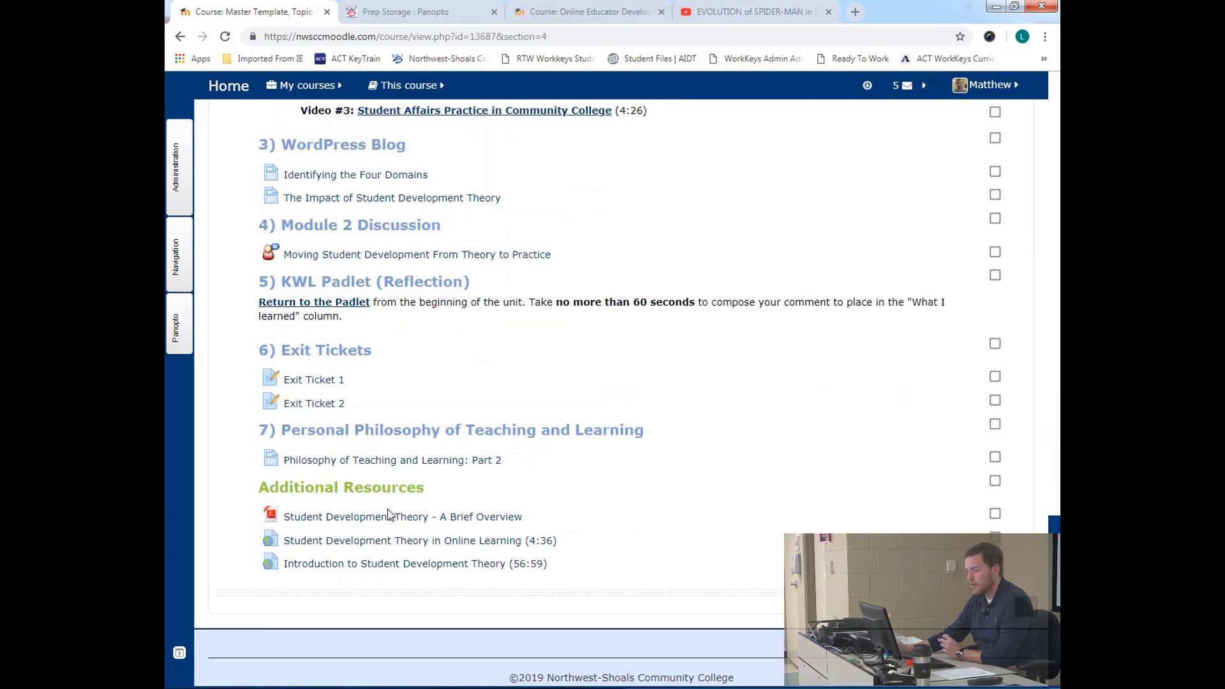
{"action": "scroll", "coordinate": [629, 550], "scroll_direction": "up", "scroll_amount": 2}
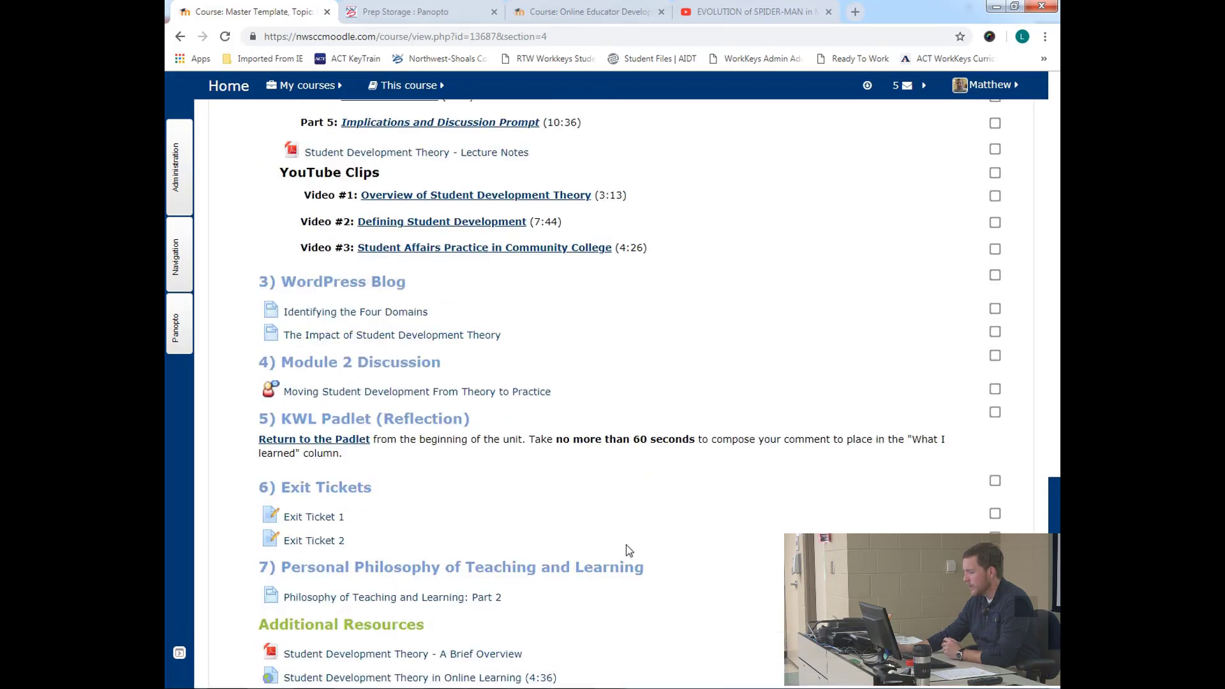
{"action": "scroll", "coordinate": [626, 550], "scroll_direction": "up", "scroll_amount": 2}
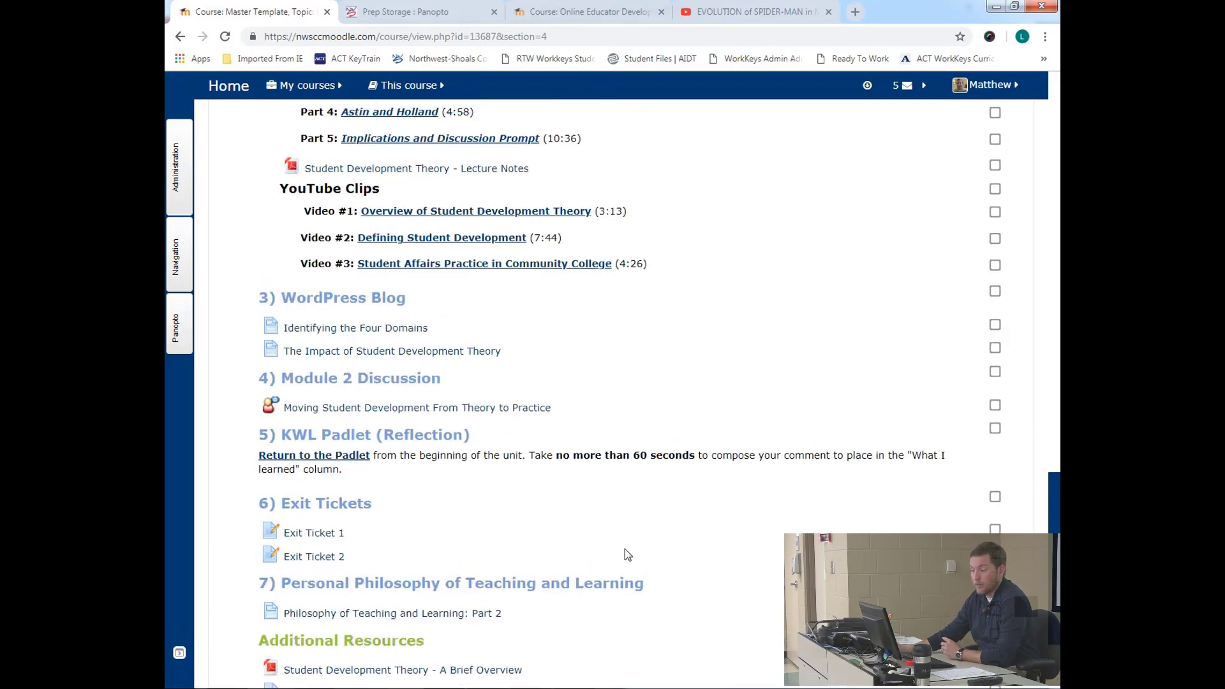
{"action": "scroll", "coordinate": [624, 551], "scroll_direction": "up", "scroll_amount": 2}
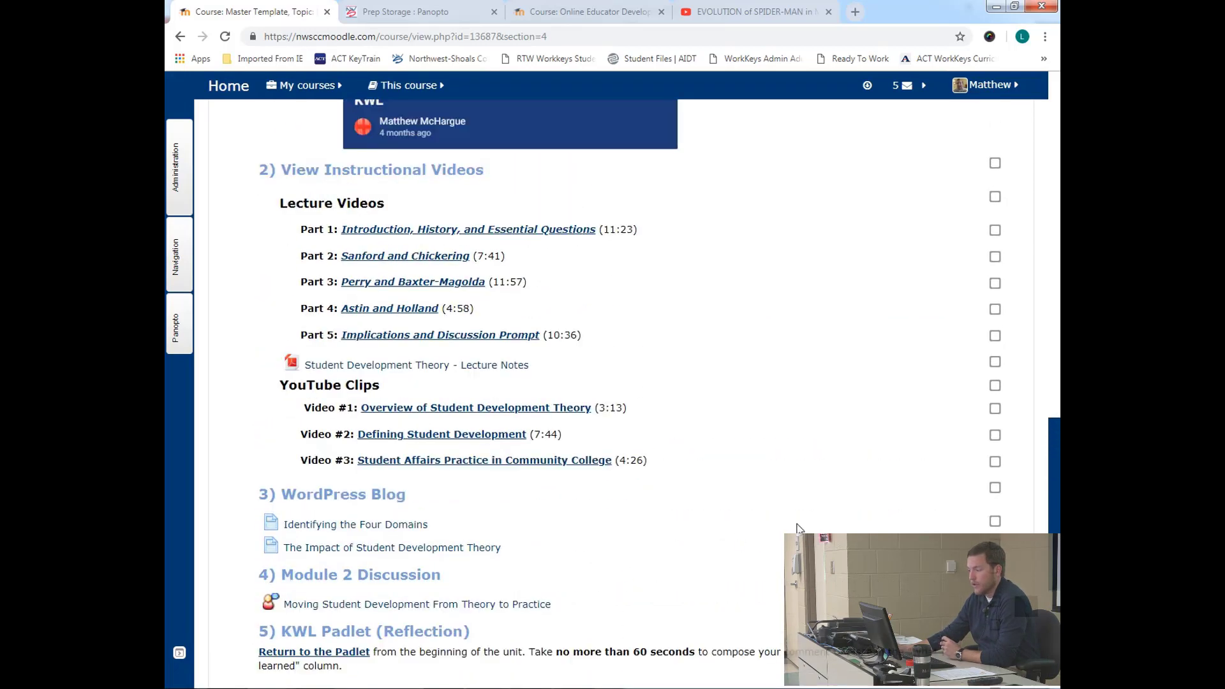
{"action": "scroll", "coordinate": [797, 527], "scroll_direction": "up", "scroll_amount": 1}
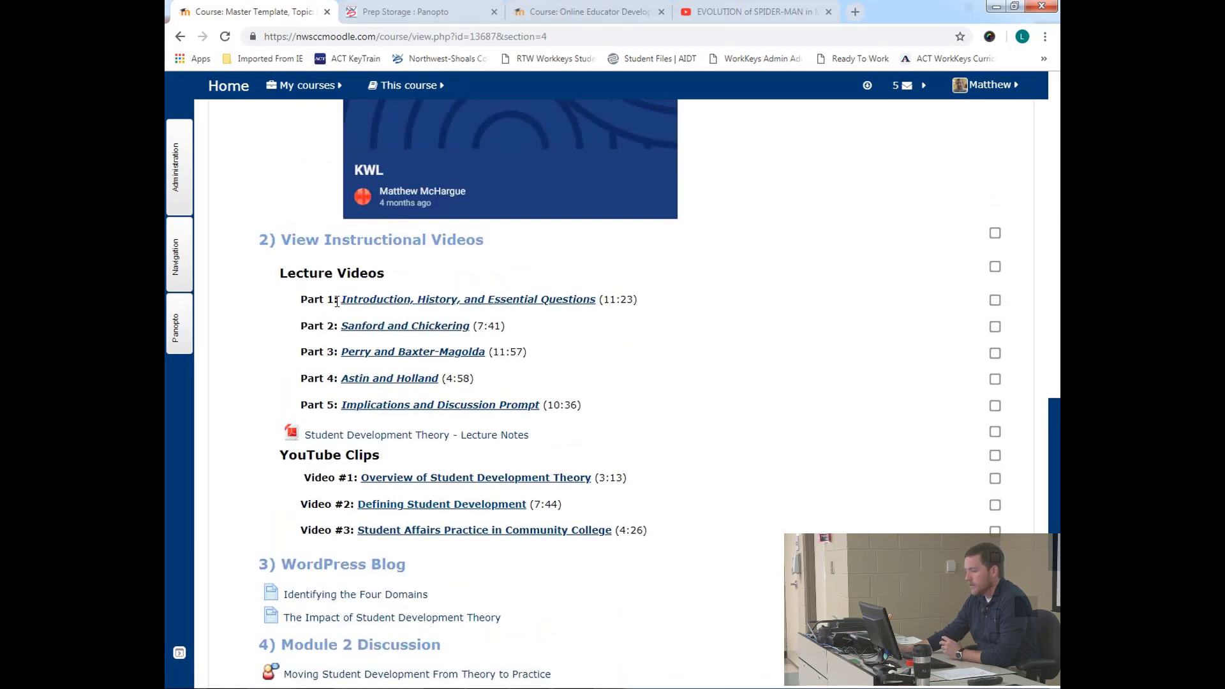
{"action": "scroll", "coordinate": [450, 415], "scroll_direction": "down", "scroll_amount": 2}
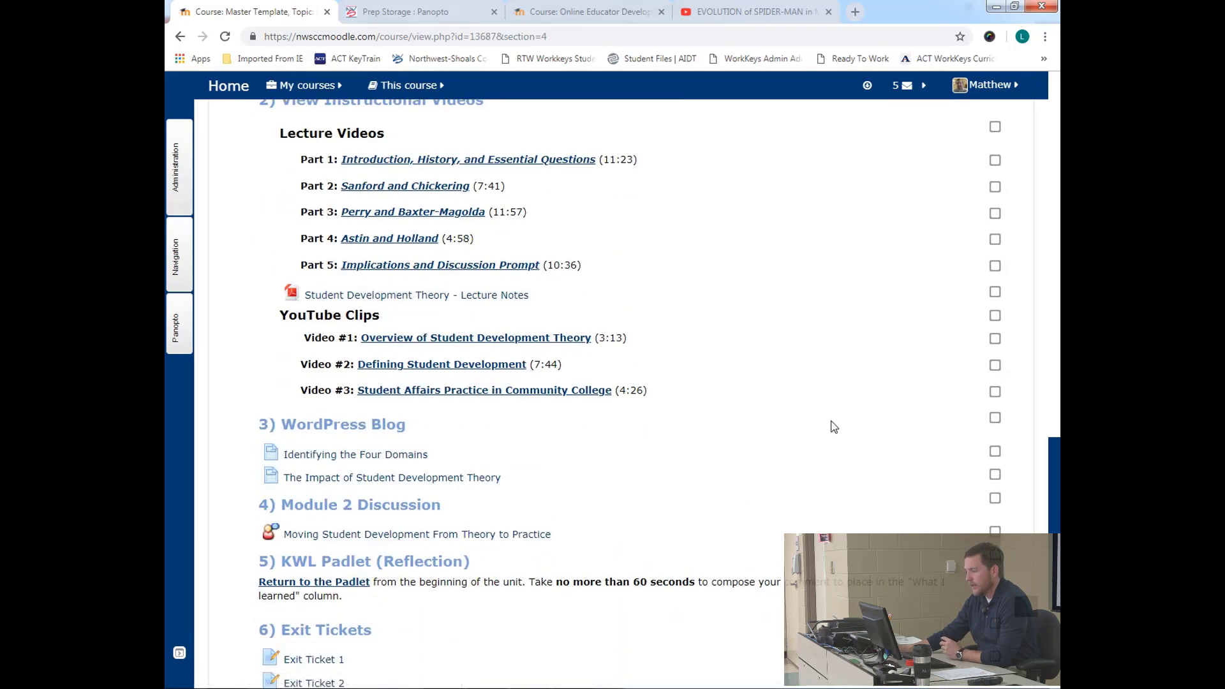
{"action": "scroll", "coordinate": [702, 459], "scroll_direction": "down", "scroll_amount": 1}
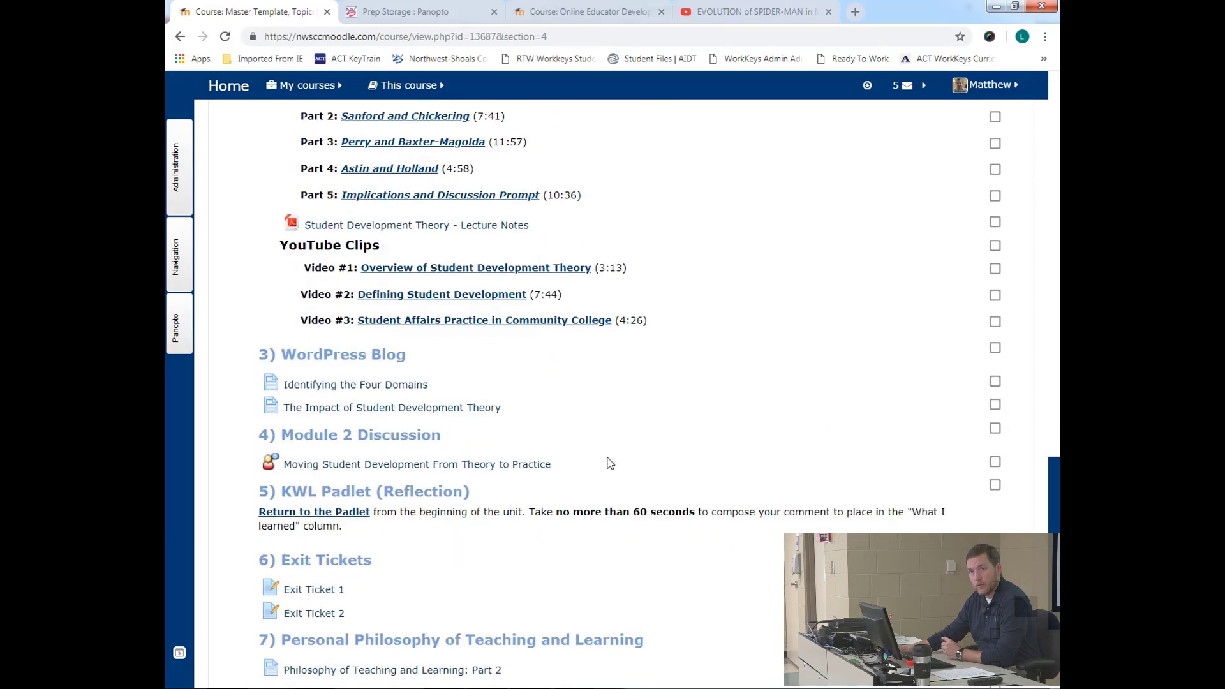
{"action": "scroll", "coordinate": [554, 492], "scroll_direction": "down", "scroll_amount": 3}
{"action": "scroll", "coordinate": [555, 494], "scroll_direction": "up", "scroll_amount": 4}
{"action": "scroll", "coordinate": [556, 493], "scroll_direction": "up", "scroll_amount": 15}
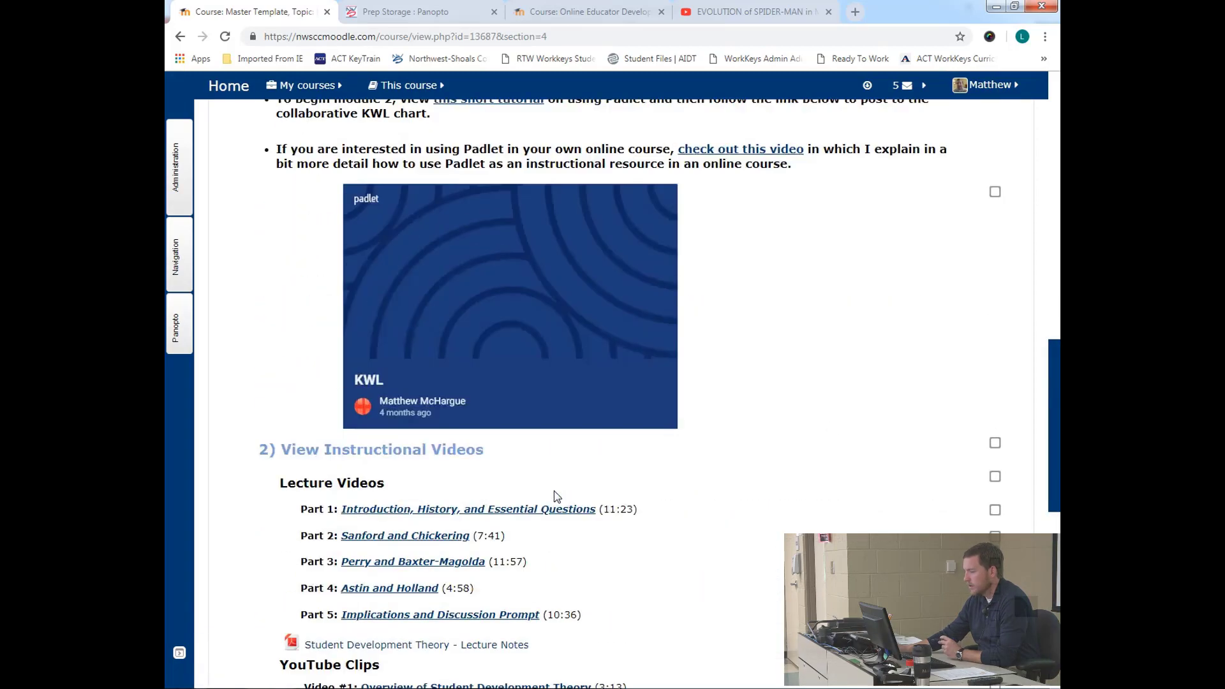
{"action": "scroll", "coordinate": [555, 493], "scroll_direction": "up", "scroll_amount": 1}
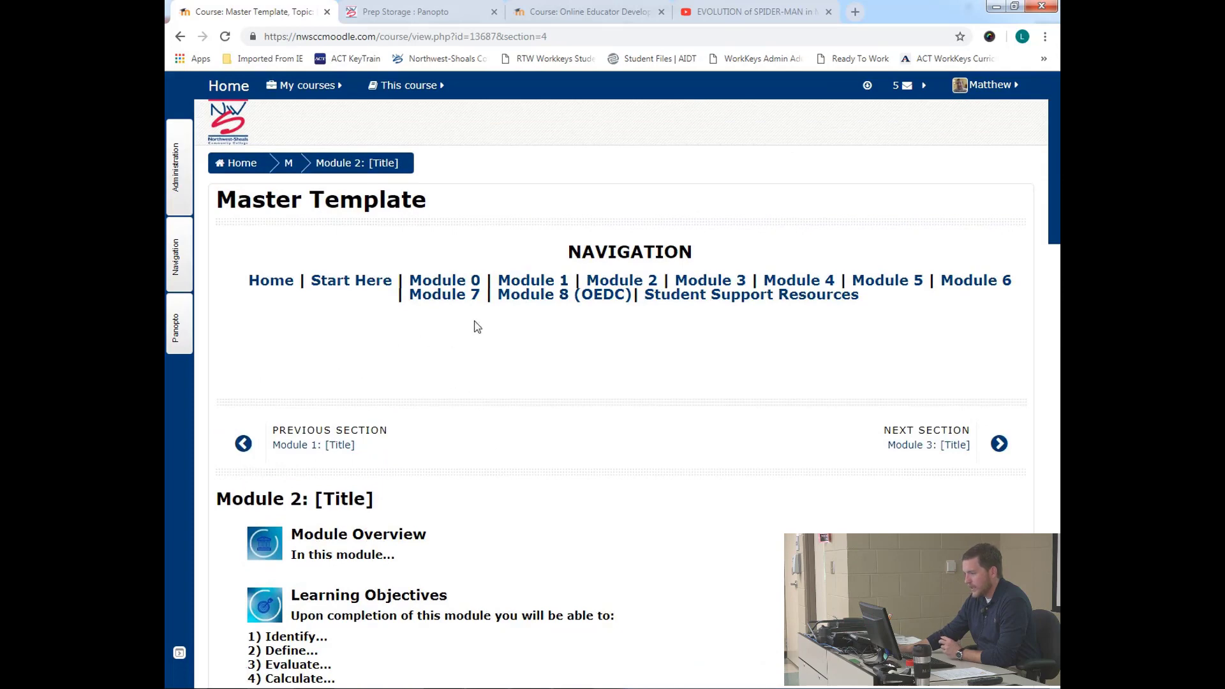
- Go back to Module 1, return to the normal role and turn course editing on
{"action": "left_click", "coordinate": [534, 288]}
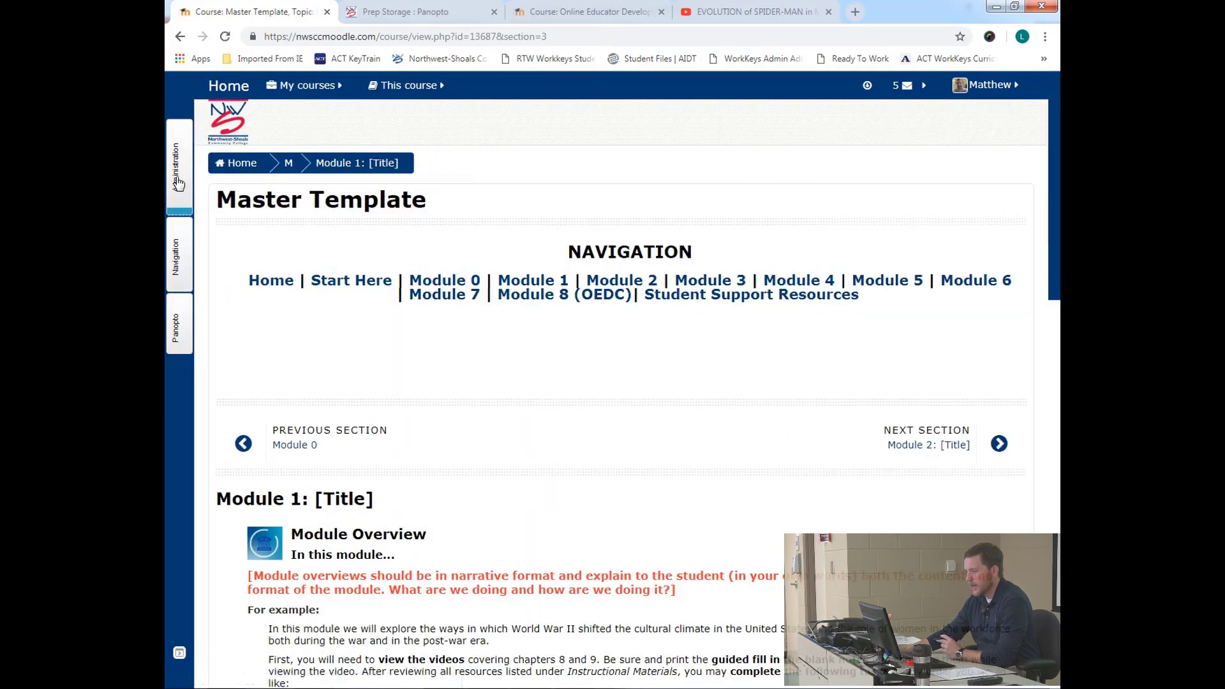
{"action": "left_click", "coordinate": [180, 210]}
{"action": "left_click", "coordinate": [290, 249]}
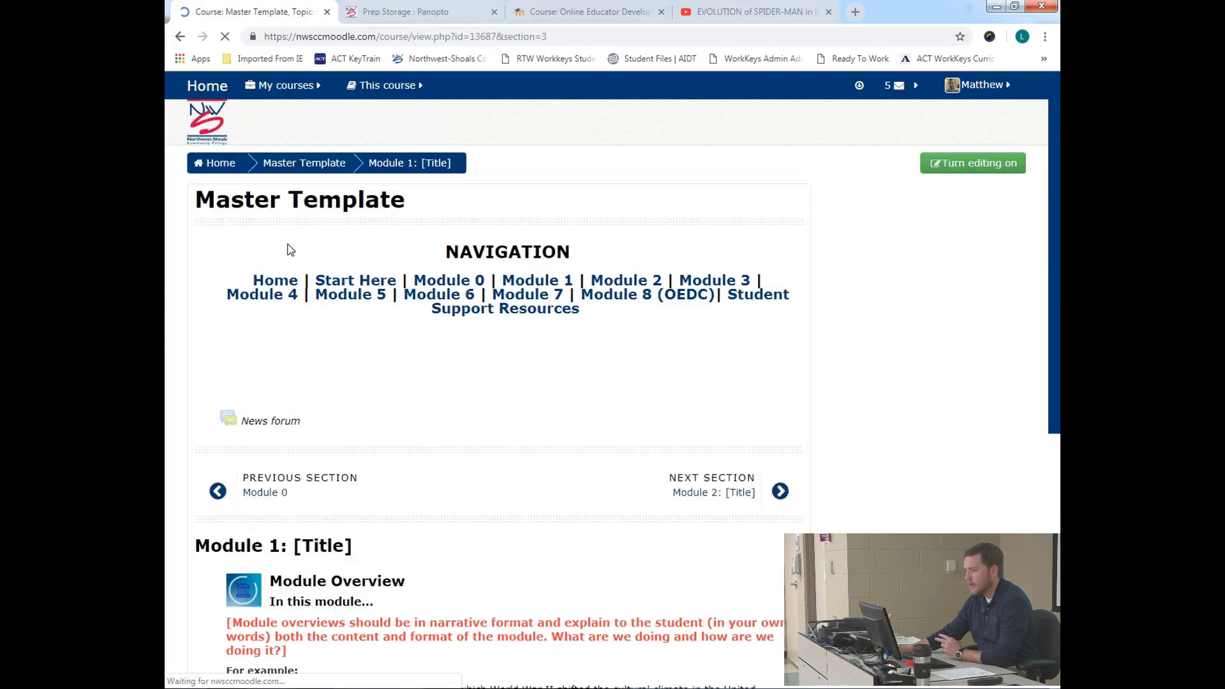
{"action": "left_click", "coordinate": [989, 168]}
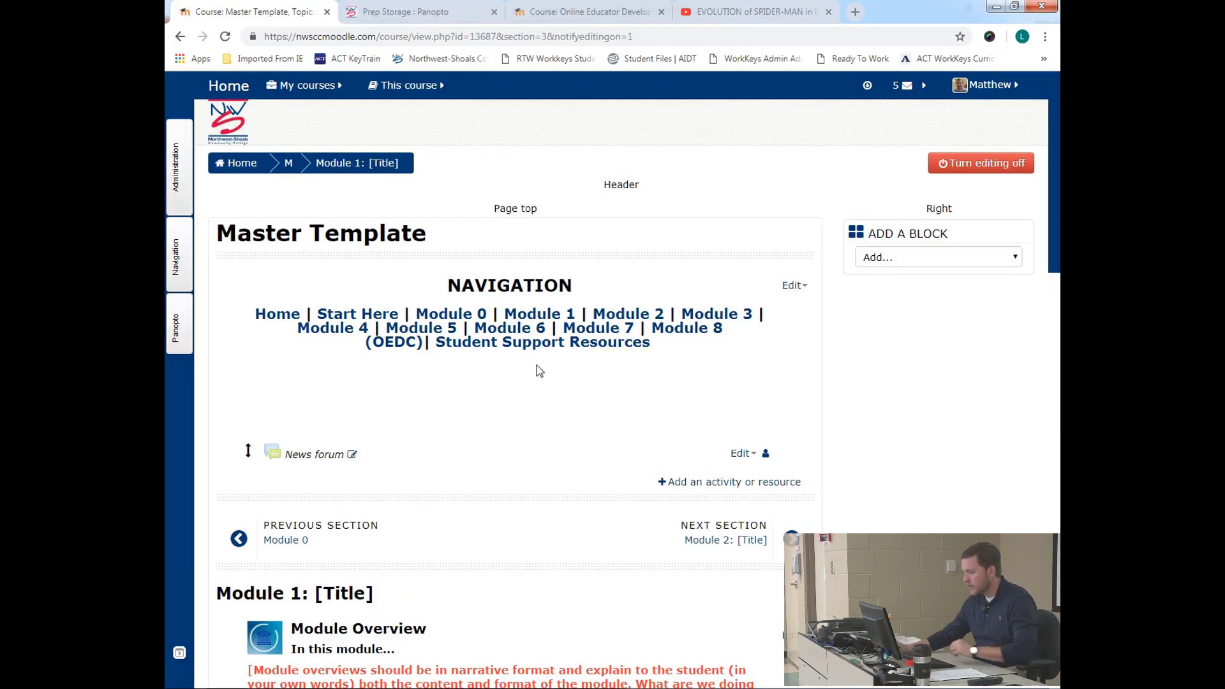
- Open the Online Educator Development Course outline document from the Moodle_Jan 19 folder in Word, enable editing, minimize it and close the folder
{"action": "scroll", "coordinate": [535, 374], "scroll_direction": "down", "scroll_amount": 6}
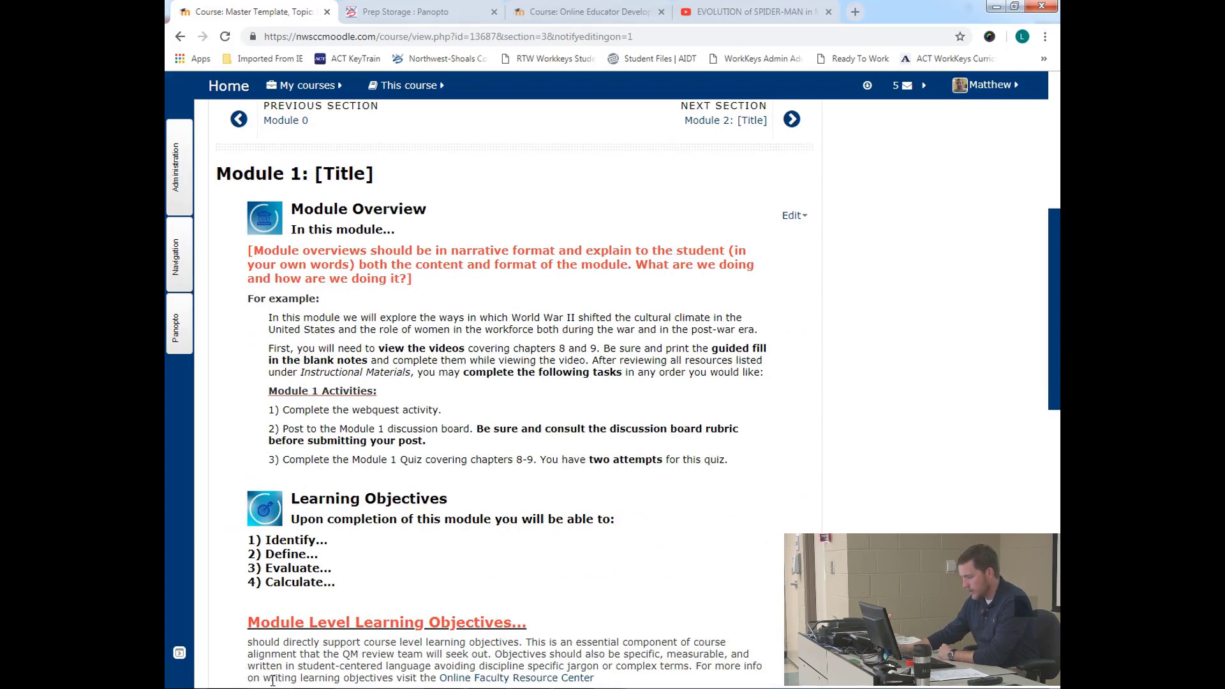
{"action": "key", "text": "alt+Tab"}
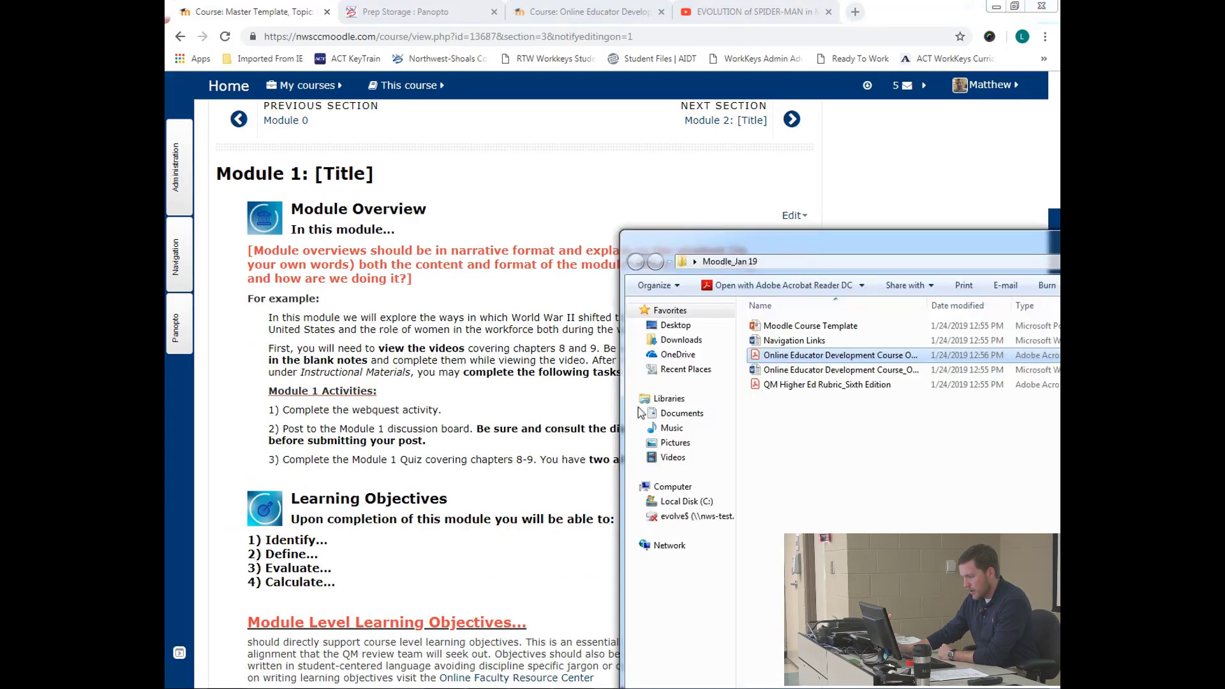
{"action": "left_click", "coordinate": [770, 371]}
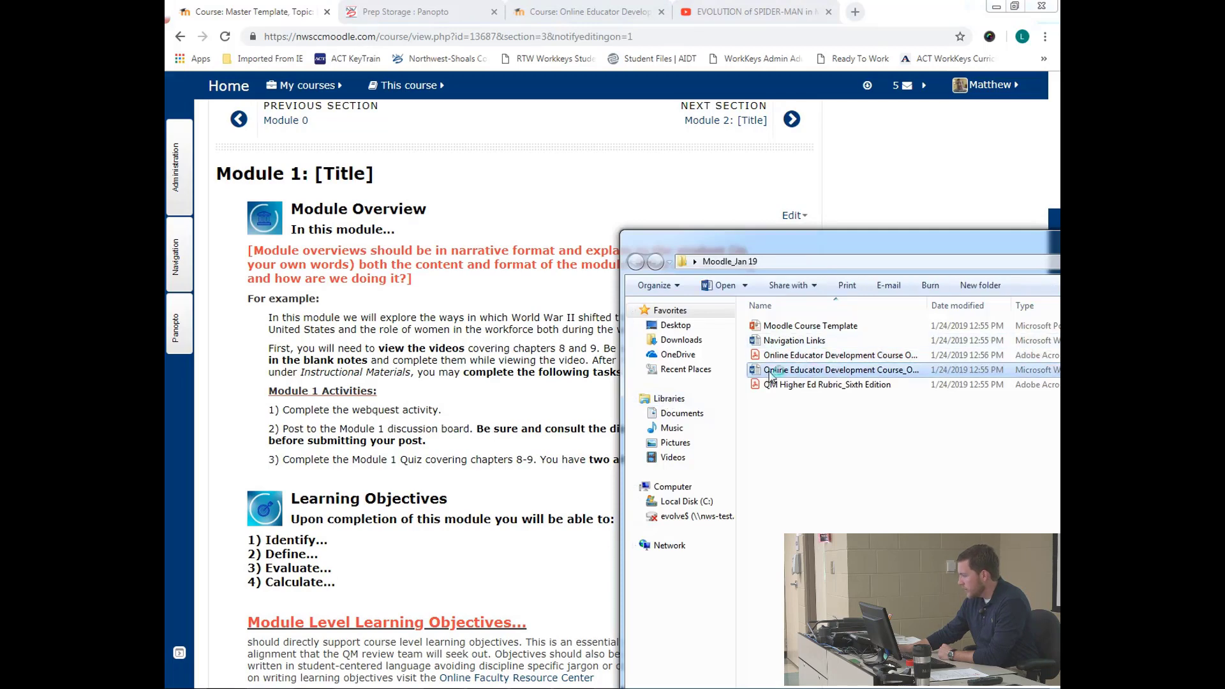
{"action": "double_click", "coordinate": [771, 371]}
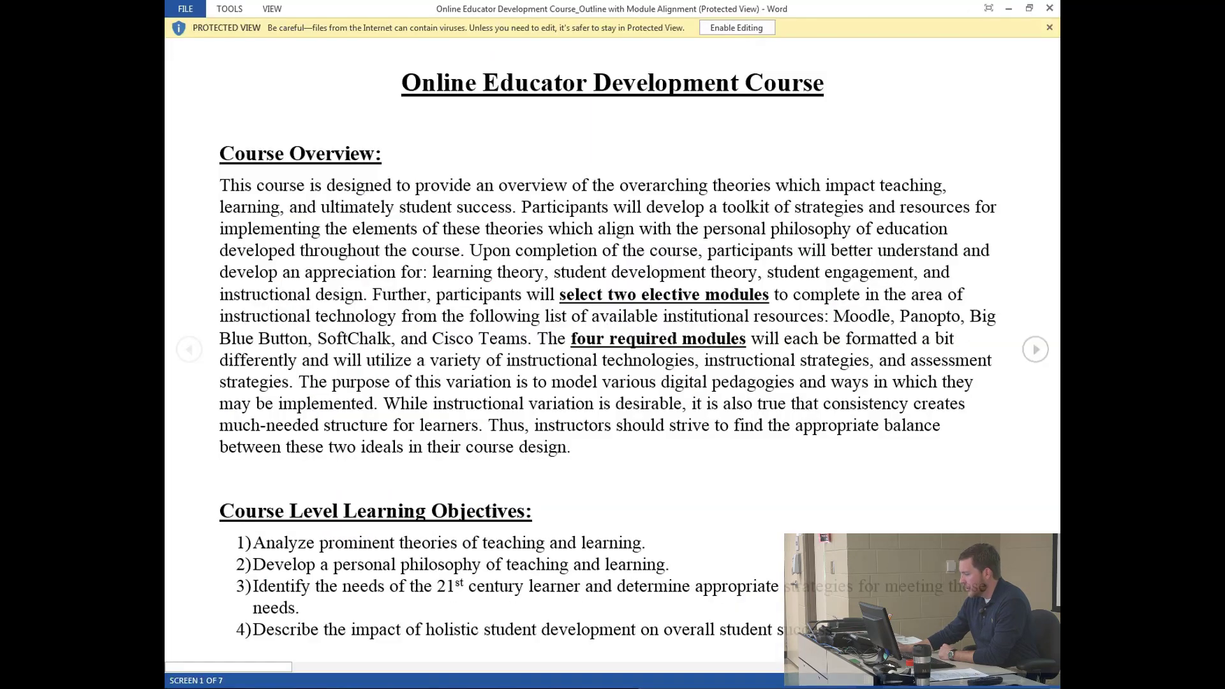
{"action": "left_click", "coordinate": [737, 28]}
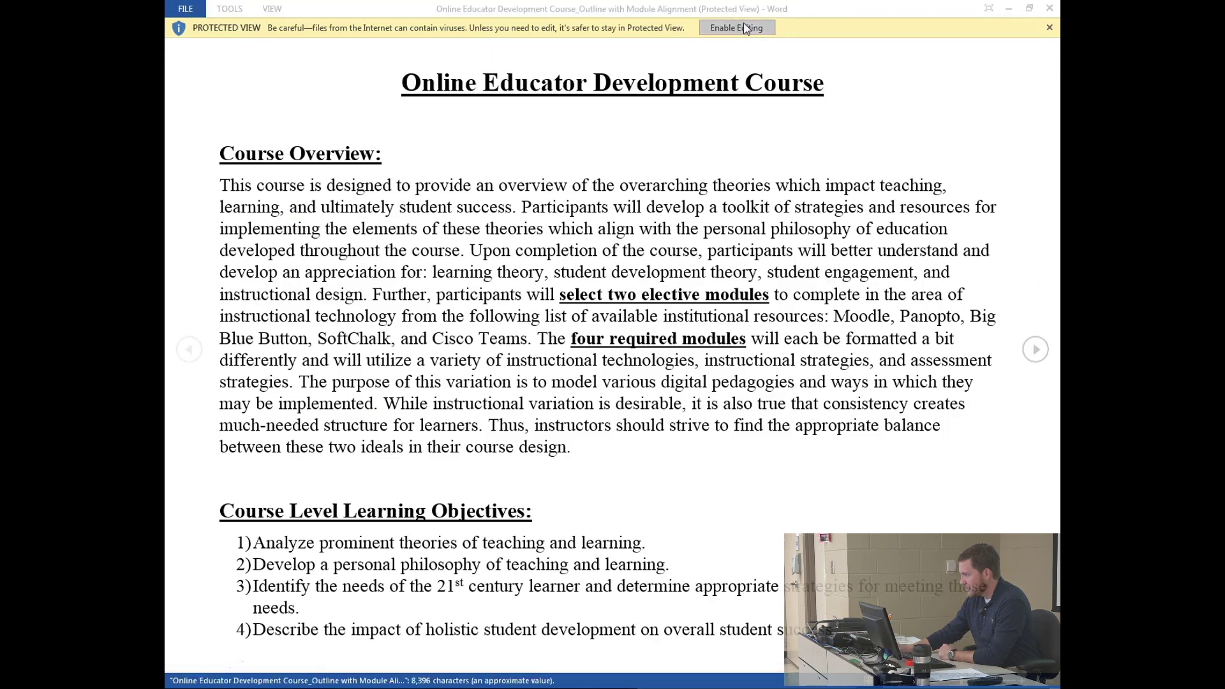
{"action": "left_click", "coordinate": [1008, 8]}
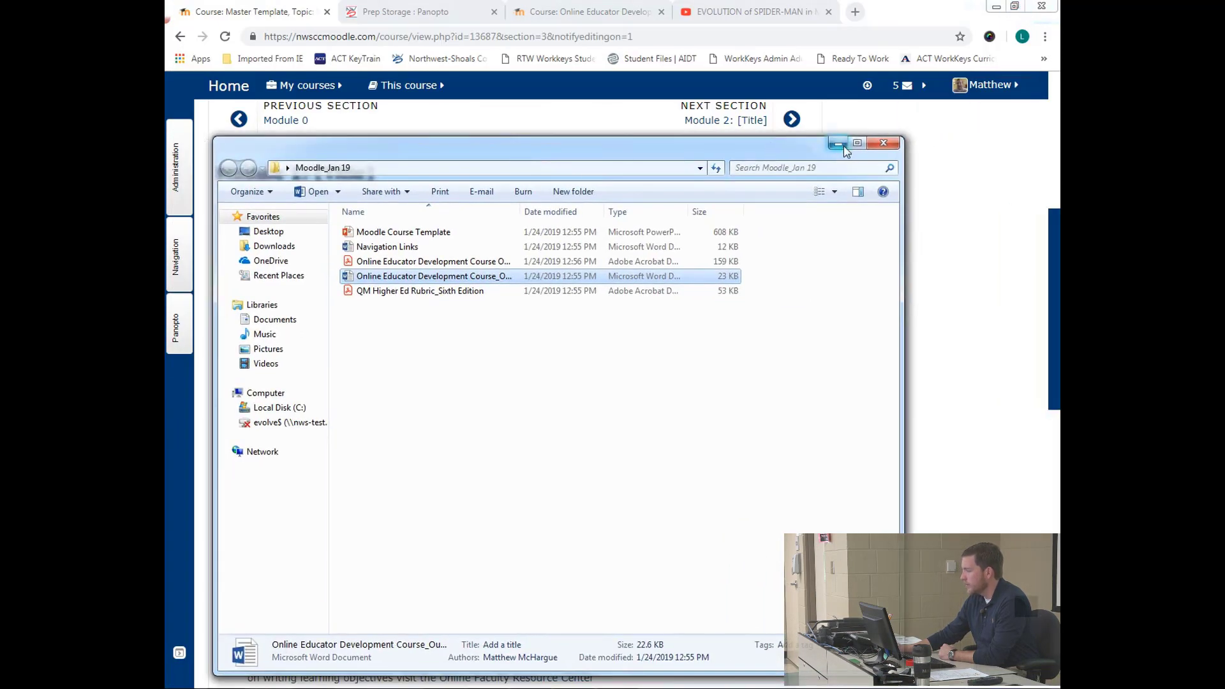
{"action": "left_click", "coordinate": [883, 143]}
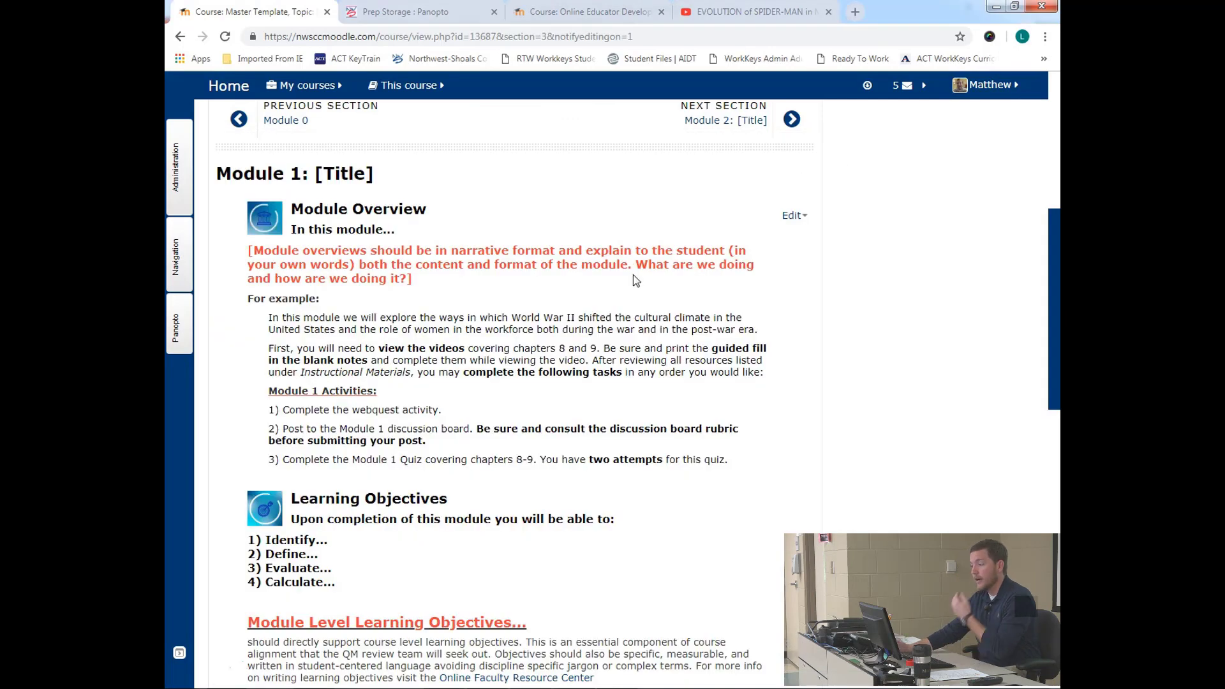
- Open Module 1's topic for editing so its section summary can be changed
{"action": "scroll", "coordinate": [636, 281], "scroll_direction": "down", "scroll_amount": 1}
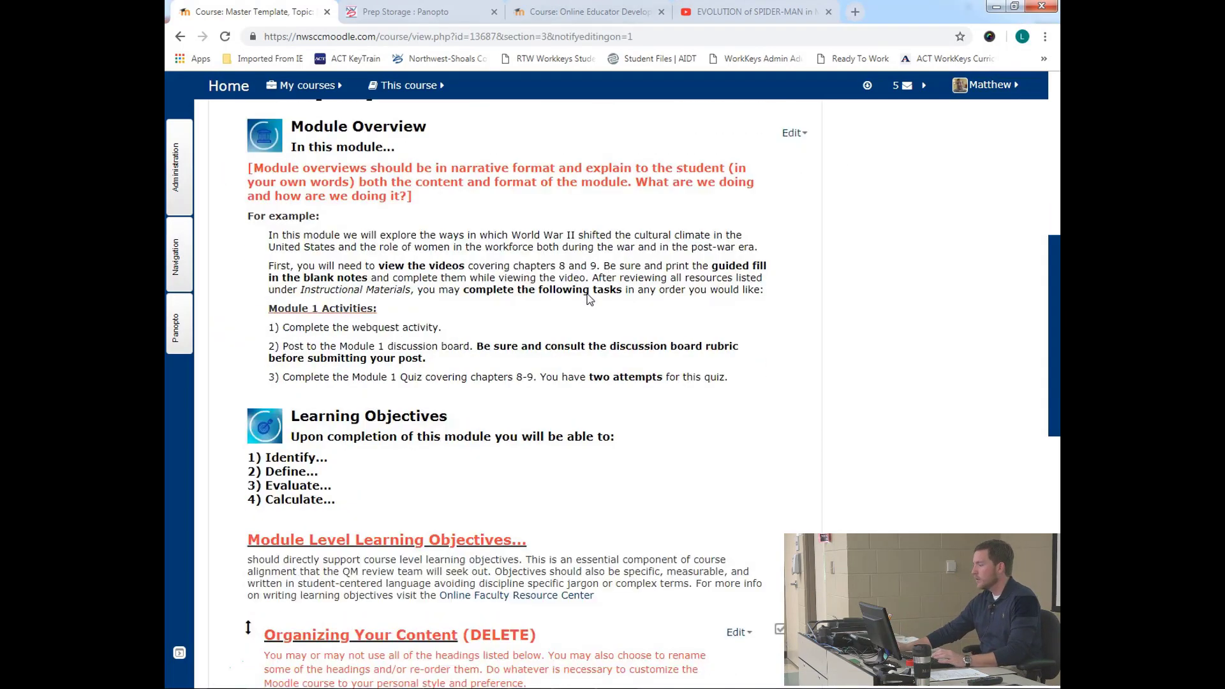
{"action": "scroll", "coordinate": [593, 312], "scroll_direction": "up", "scroll_amount": 2}
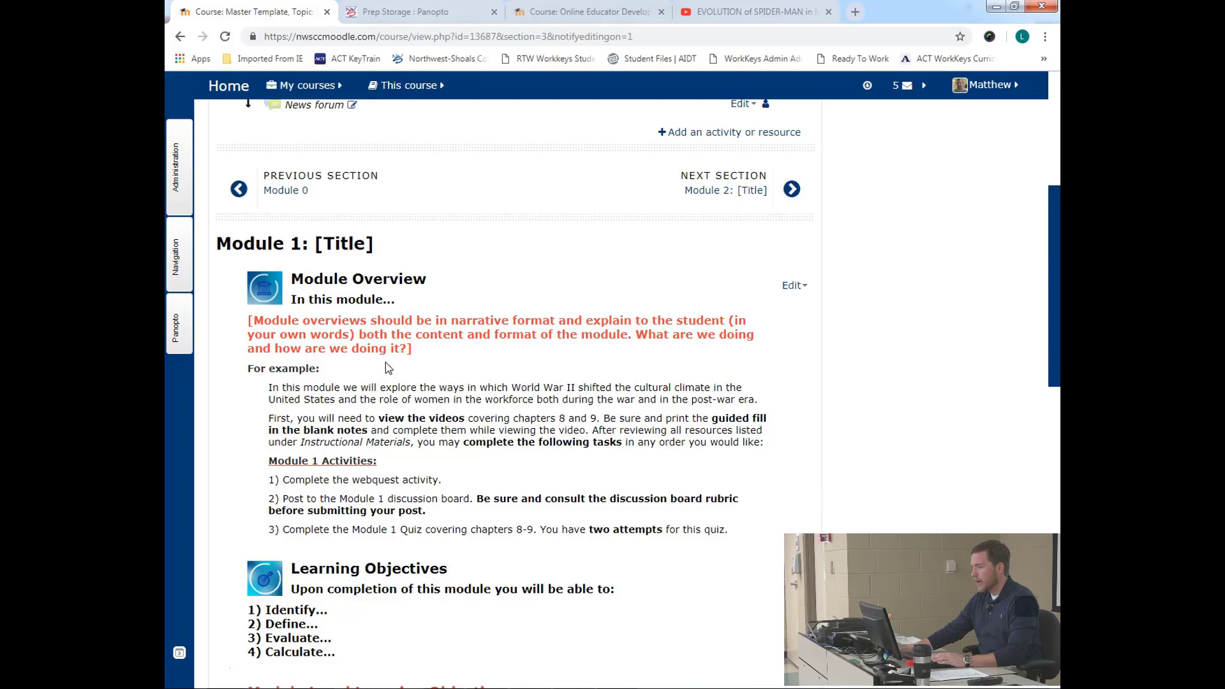
{"action": "scroll", "coordinate": [388, 368], "scroll_direction": "down", "scroll_amount": 1}
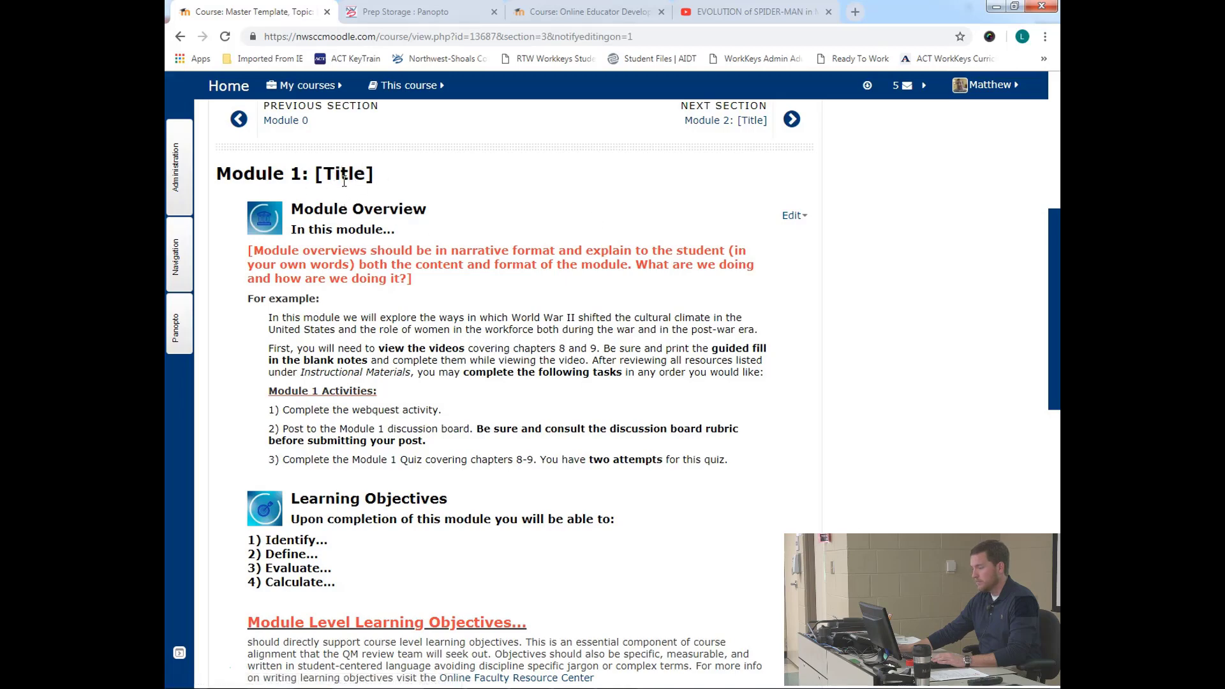
{"action": "left_click", "coordinate": [794, 216]}
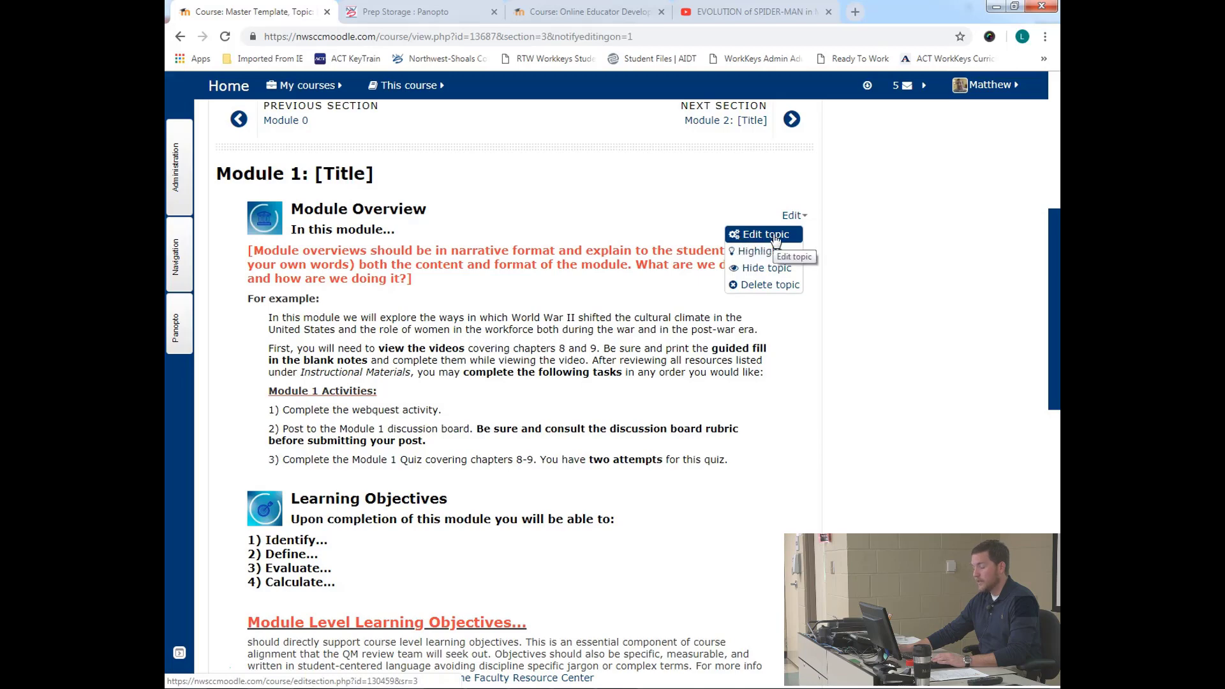
{"action": "left_click", "coordinate": [775, 236]}
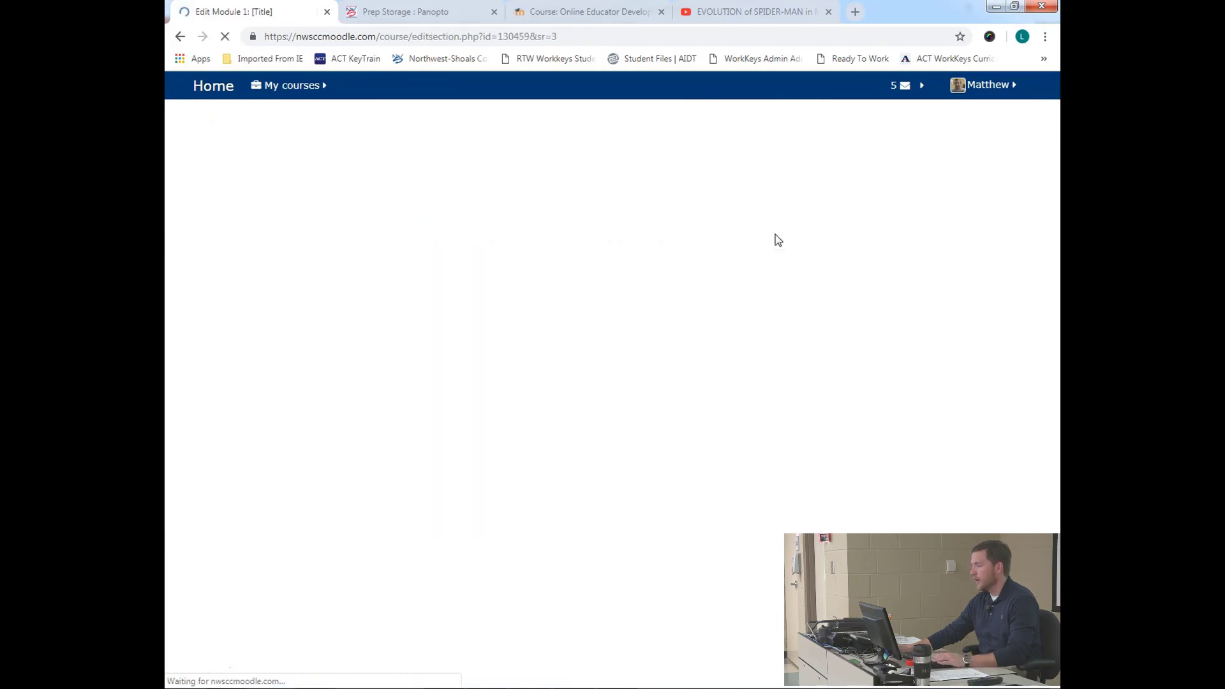
{"action": "scroll", "coordinate": [517, 256], "scroll_direction": "down", "scroll_amount": 3}
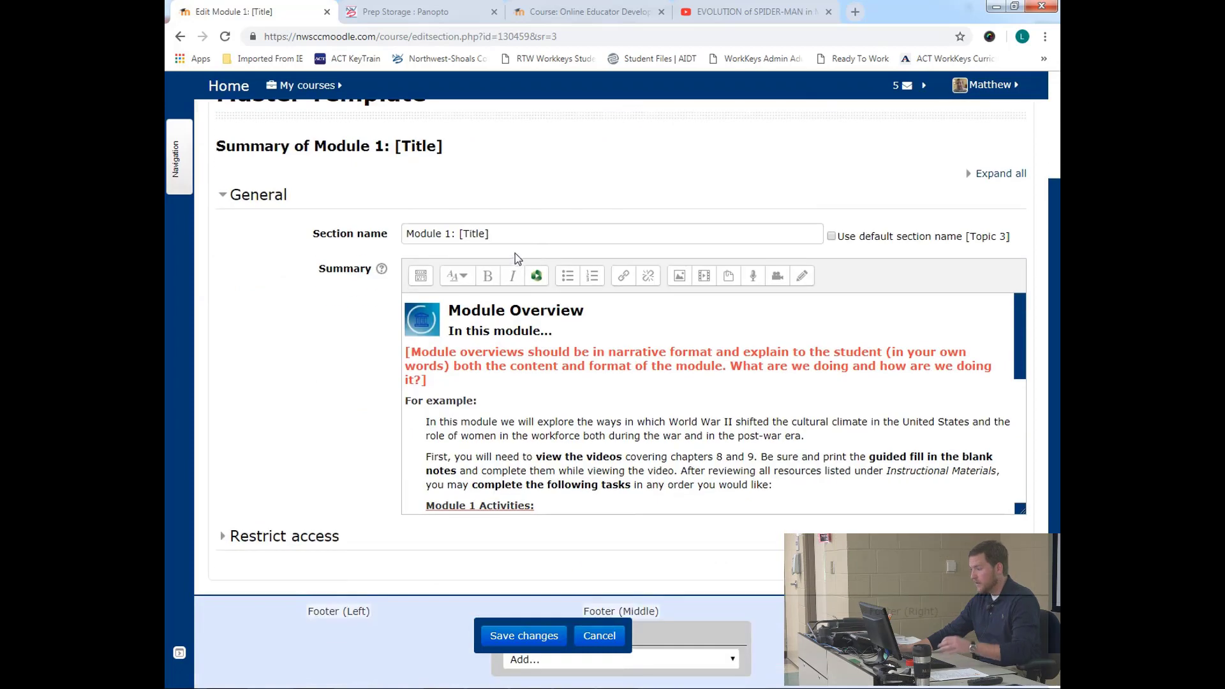
- Delete the placeholder instructions, World War II example and Module 1 Activities list under the Module Overview heading in the summary
{"action": "scroll", "coordinate": [503, 331], "scroll_direction": "down", "scroll_amount": 2}
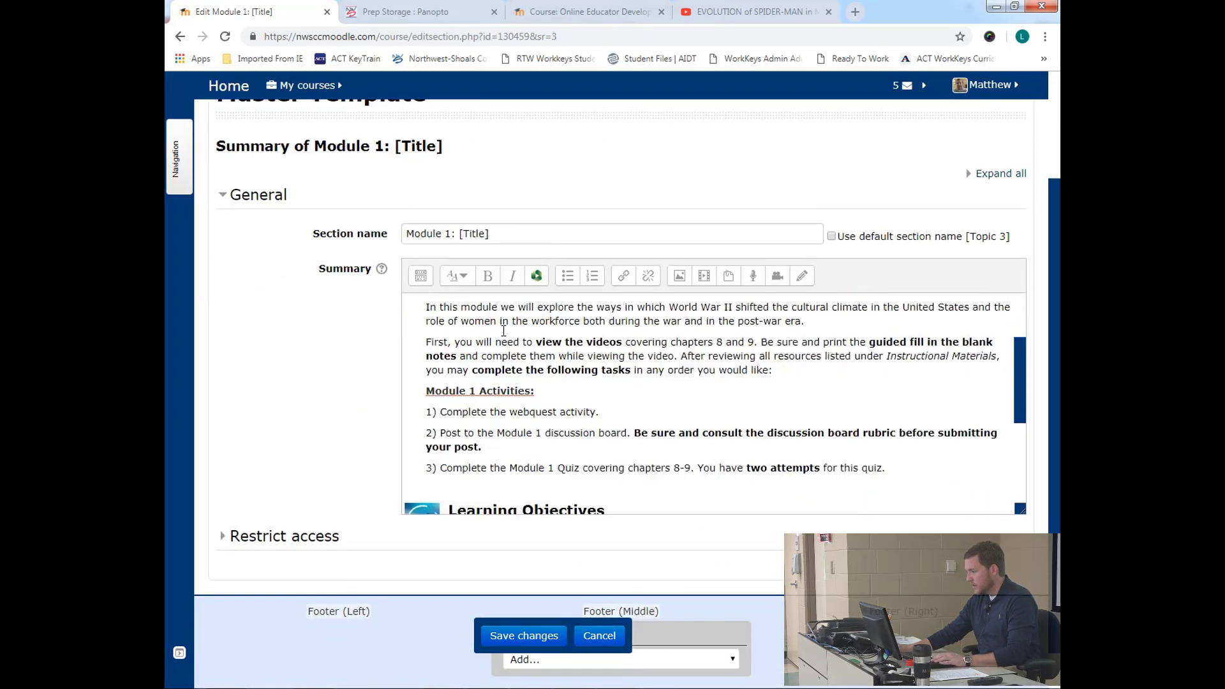
{"action": "scroll", "coordinate": [504, 331], "scroll_direction": "down", "scroll_amount": 1}
{"action": "scroll", "coordinate": [485, 375], "scroll_direction": "up", "scroll_amount": 2}
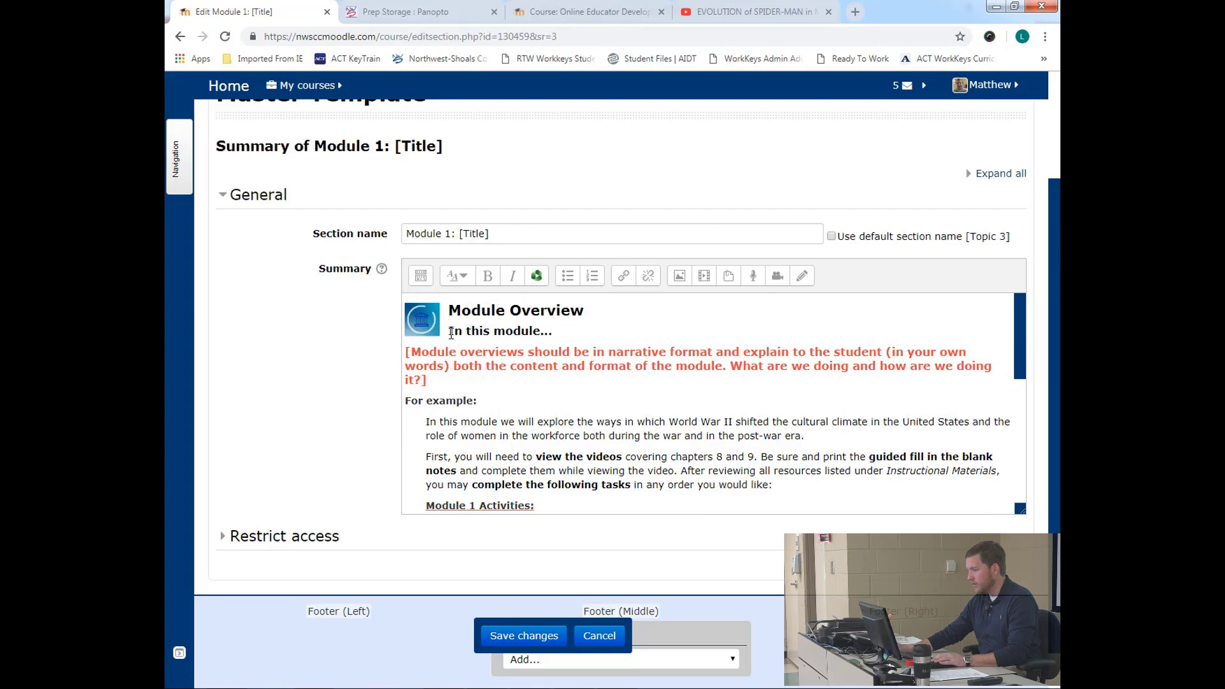
{"action": "left_click_drag", "start_coordinate": [451, 332], "coordinate": [596, 495]}
{"action": "left_click_drag", "start_coordinate": [605, 533], "coordinate": [777, 489]}
{"action": "key", "text": "BackSpace"}
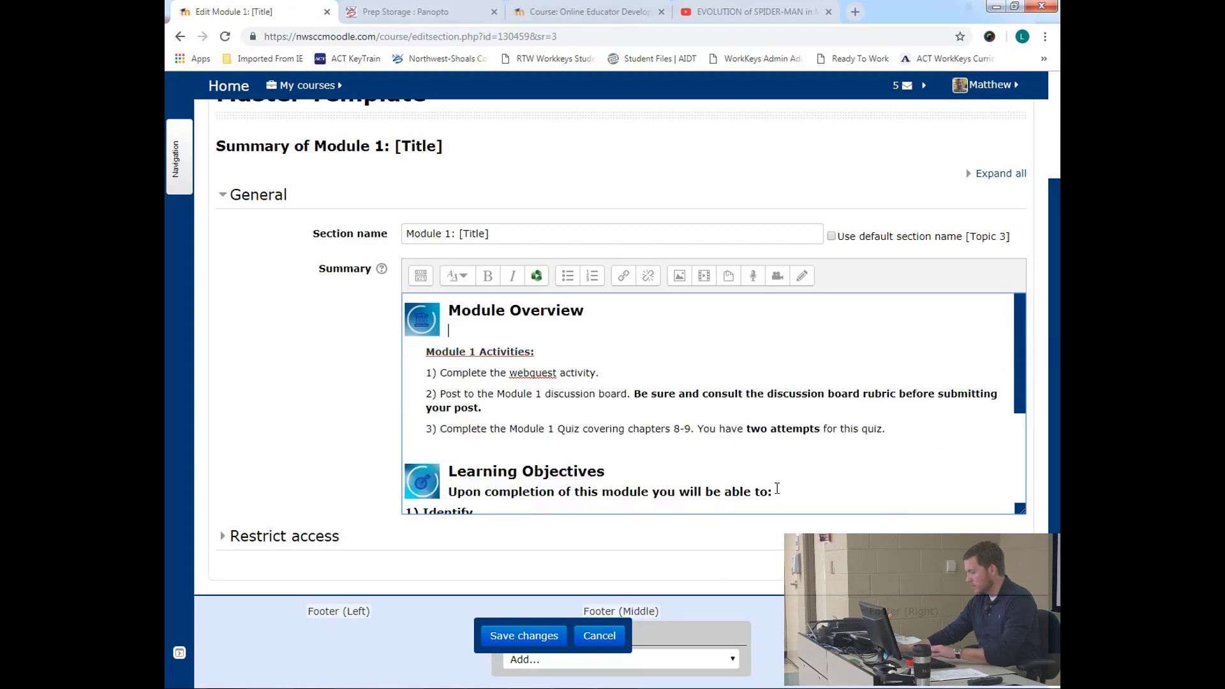
{"action": "left_click", "coordinate": [884, 432]}
{"action": "left_click_drag", "start_coordinate": [885, 433], "coordinate": [424, 355]}
{"action": "key", "text": "BackSpace"}
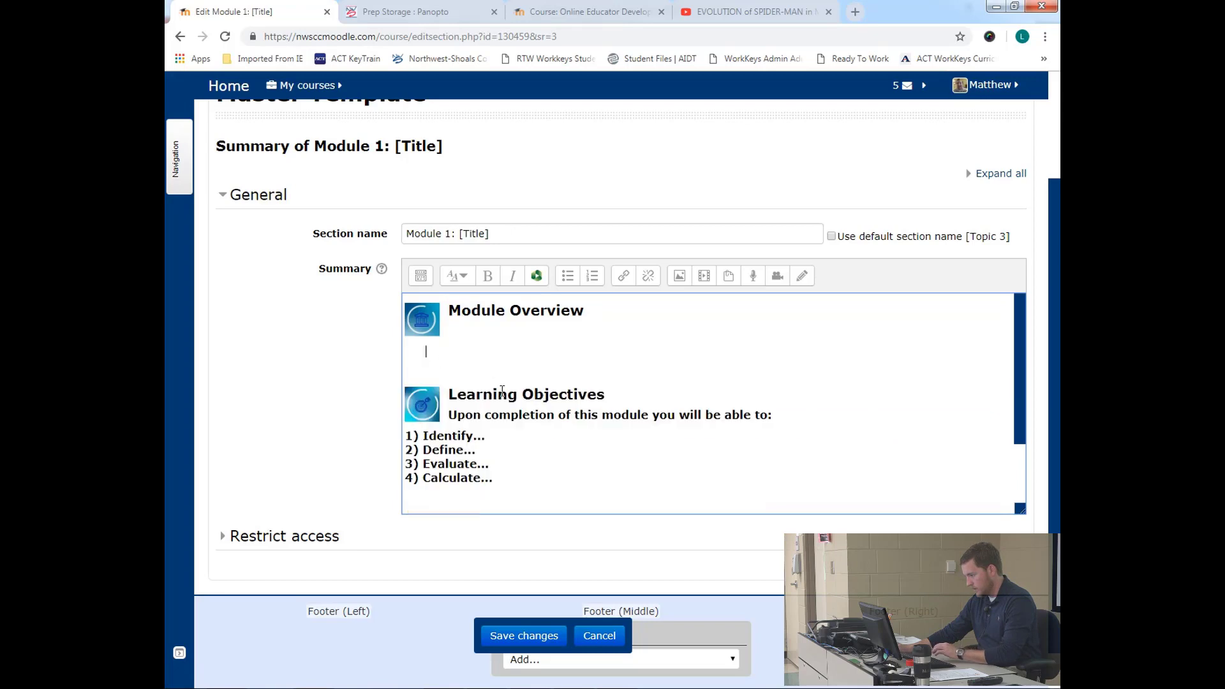
- Delete the four sample objectives and the Module Level Learning Objectives note, keeping the Learning Objectives heading and its lead-in sentence
{"action": "left_click_drag", "start_coordinate": [507, 480], "coordinate": [406, 438]}
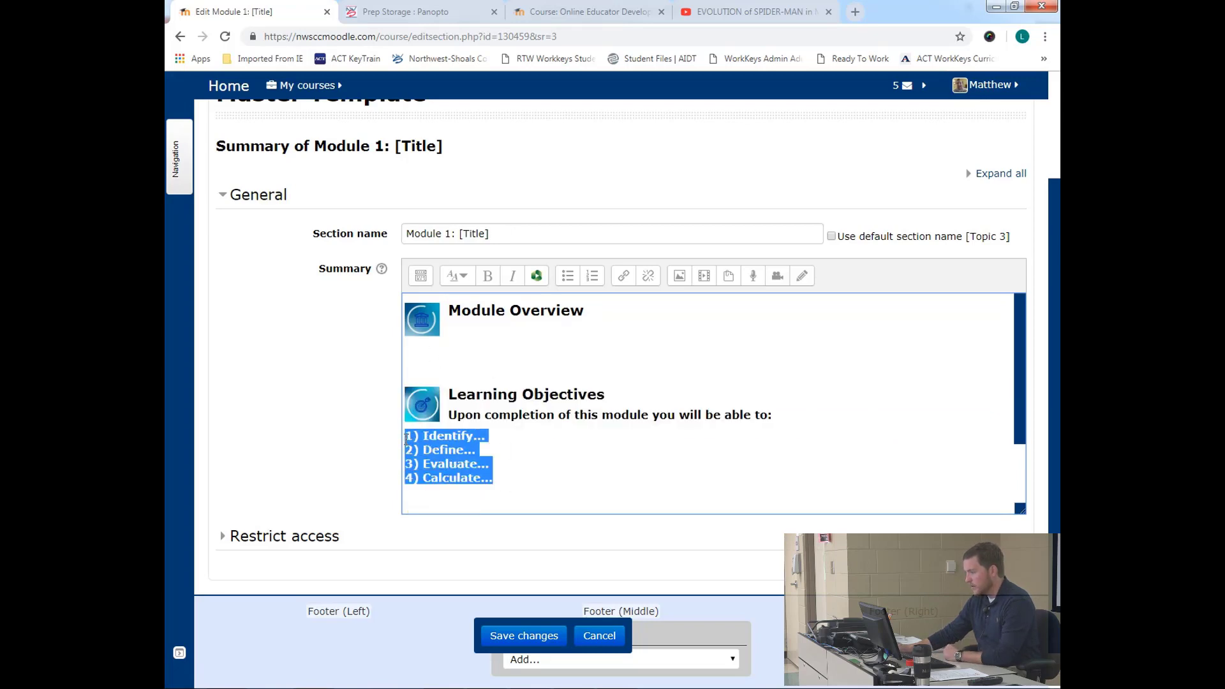
{"action": "type", "text": "Module Level Learning Objectives... should directly support course level learning objectives. This is an essential component of course alignment that the QM review team will seek out. Objectives should also be specific, measurable, and written in student-centered language avoiding discipline specific jargon or complex terms. For more info on writing learning objectives visit the Online Faculty Resource Center"}
{"action": "scroll", "coordinate": [702, 460], "scroll_direction": "down", "scroll_amount": 1}
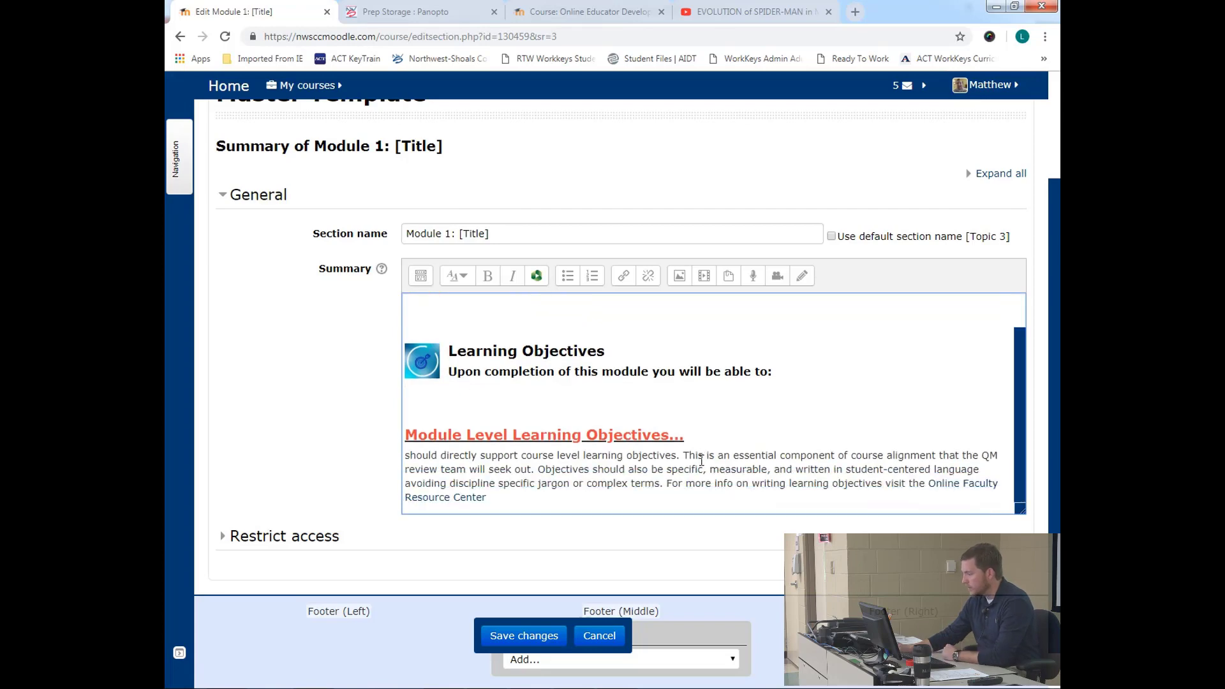
{"action": "left_click_drag", "start_coordinate": [502, 500], "coordinate": [404, 436]}
{"action": "key", "text": "BackSpace"}
{"action": "key", "text": "BackSpace"}
{"action": "key", "text": "BackSpace"}
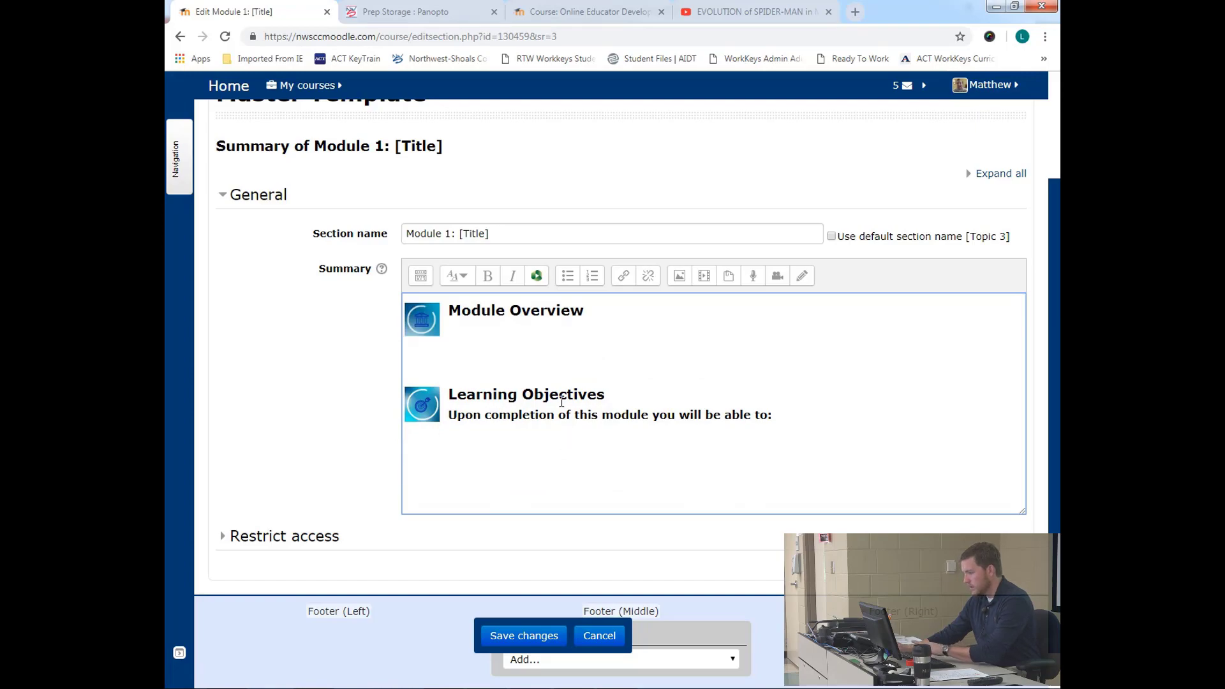
- Switch to the Word course outline and copy the overview paragraph of Module 1: Learning Theory without its Overview label
{"action": "key", "text": "alt+Tab"}
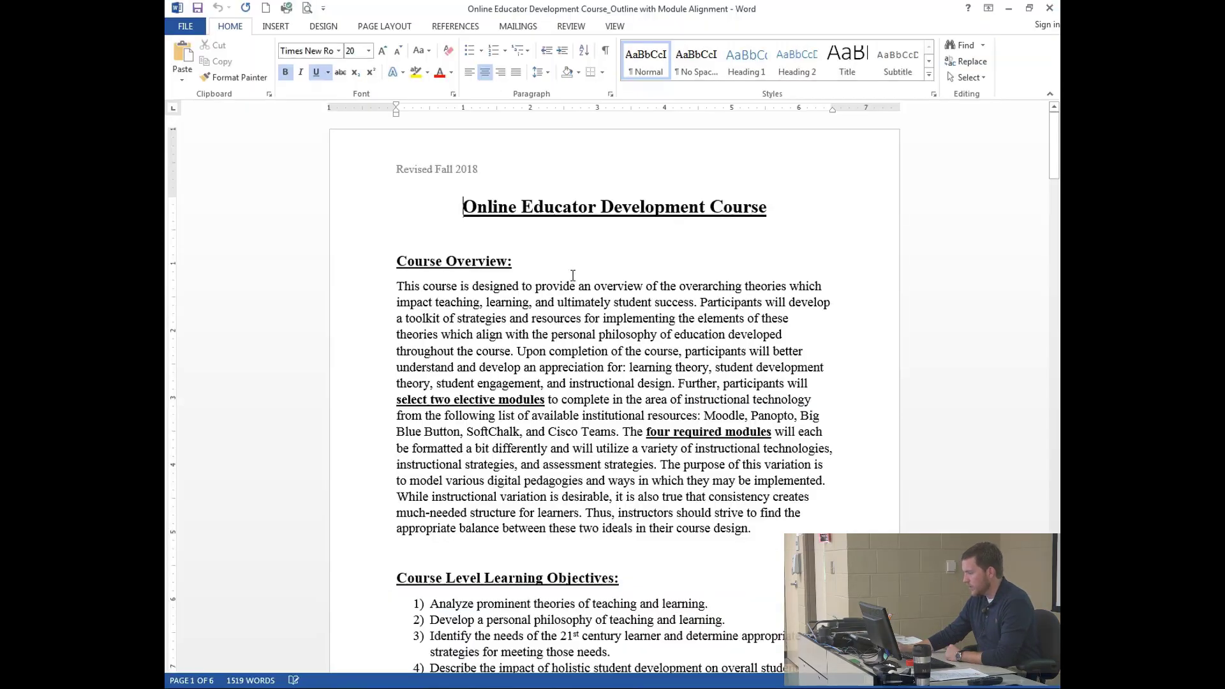
{"action": "scroll", "coordinate": [573, 275], "scroll_direction": "down", "scroll_amount": 12}
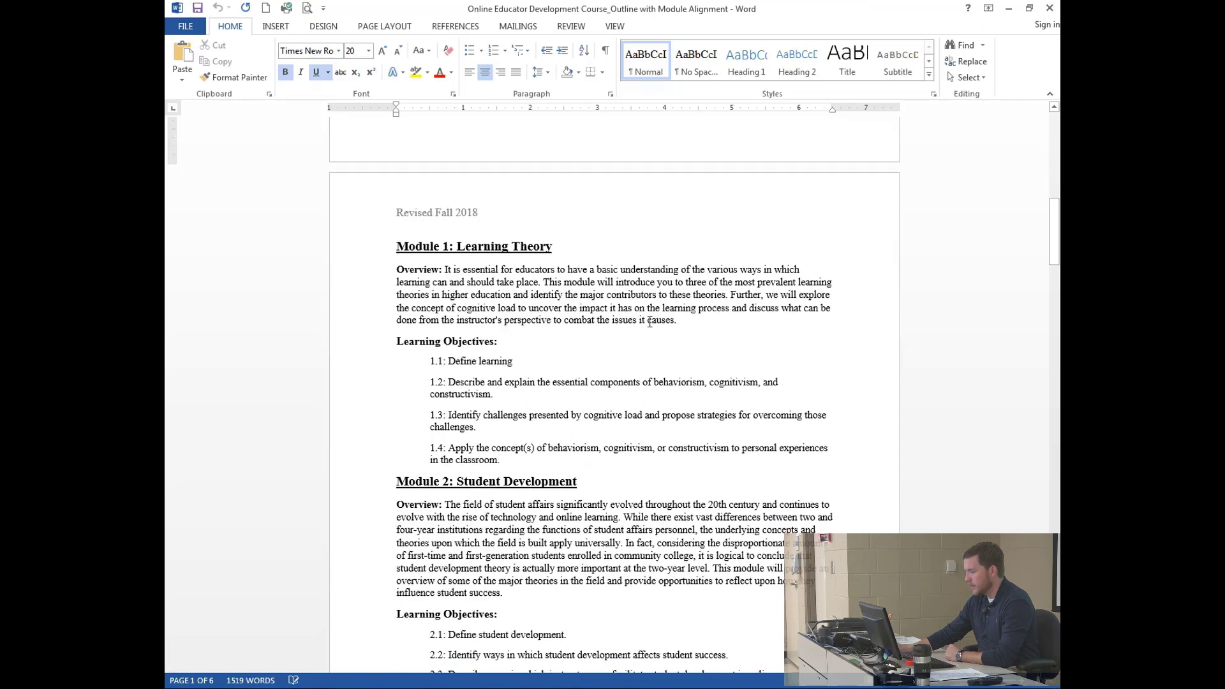
{"action": "left_click_drag", "start_coordinate": [679, 322], "coordinate": [445, 270]}
{"action": "key", "text": "ctrl+c"}
- Separate the Module 1 editing page into its own browser window and arrange it side by side with the Word outline
{"action": "key", "text": "super+Right"}
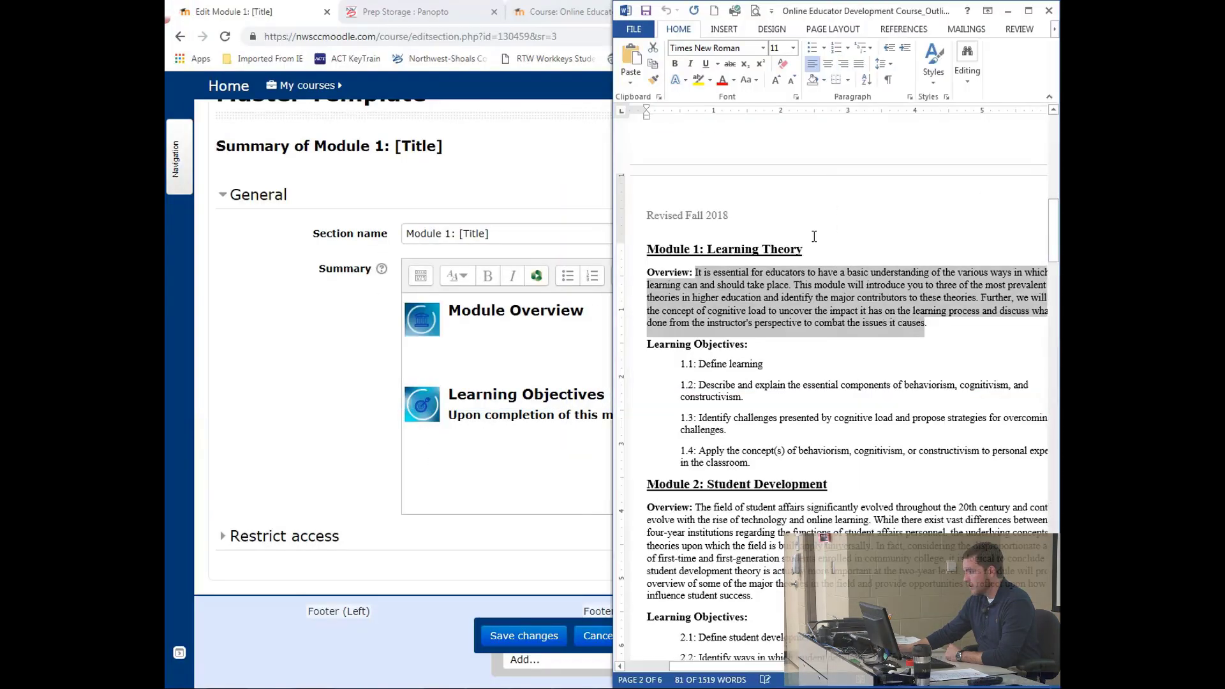
{"action": "left_click_drag", "start_coordinate": [255, 12], "coordinate": [613, 6]}
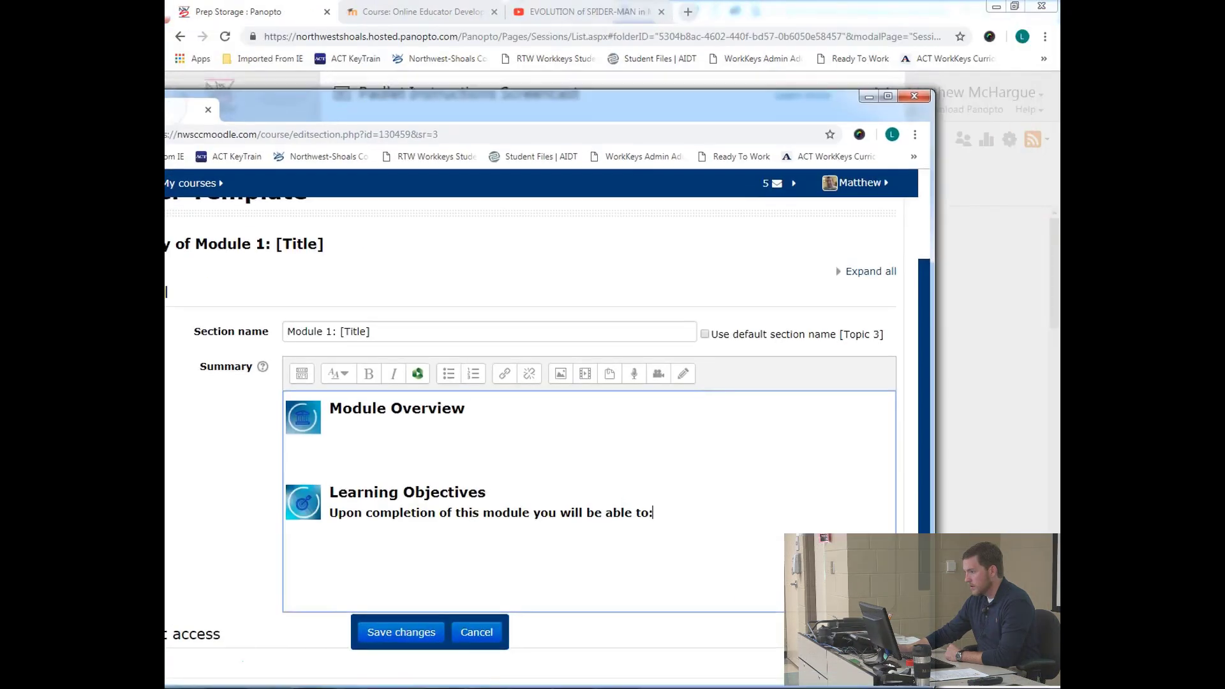
{"action": "key", "text": "super+Left"}
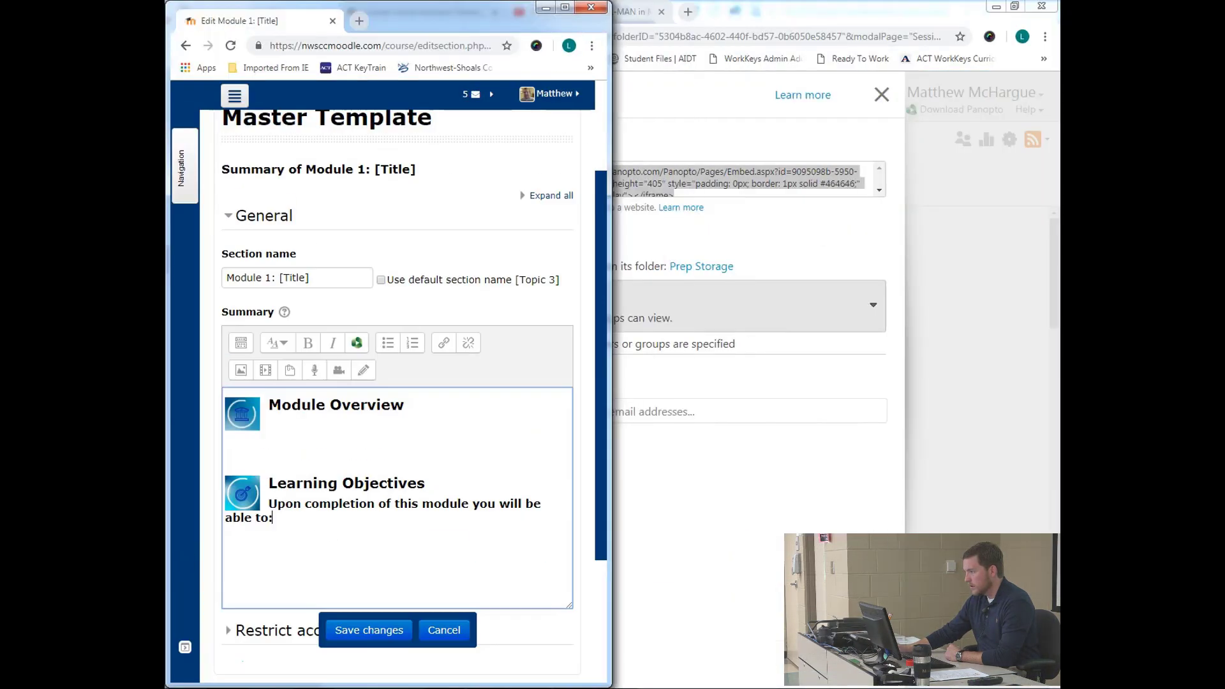
{"action": "key", "text": "alt+Tab"}
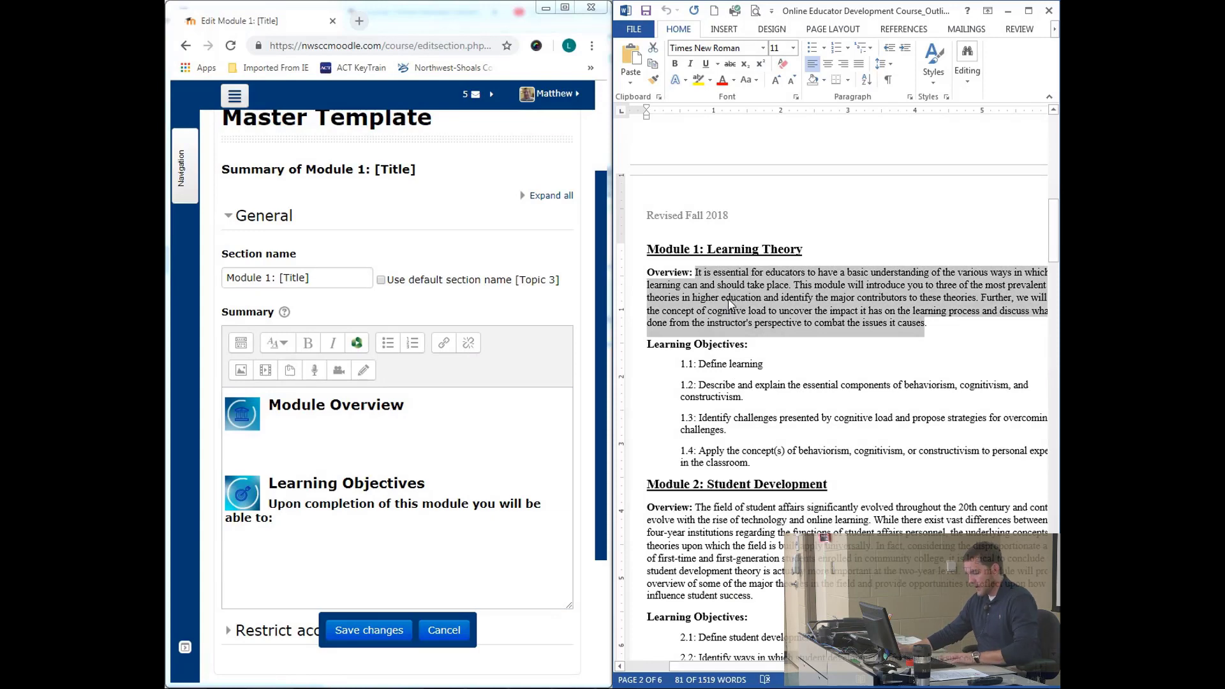
- Paste the copied Learning Theory overview directly under the Module Overview heading in the Module 1 summary
{"action": "left_click", "coordinate": [330, 430]}
{"action": "left_click", "coordinate": [268, 430]}
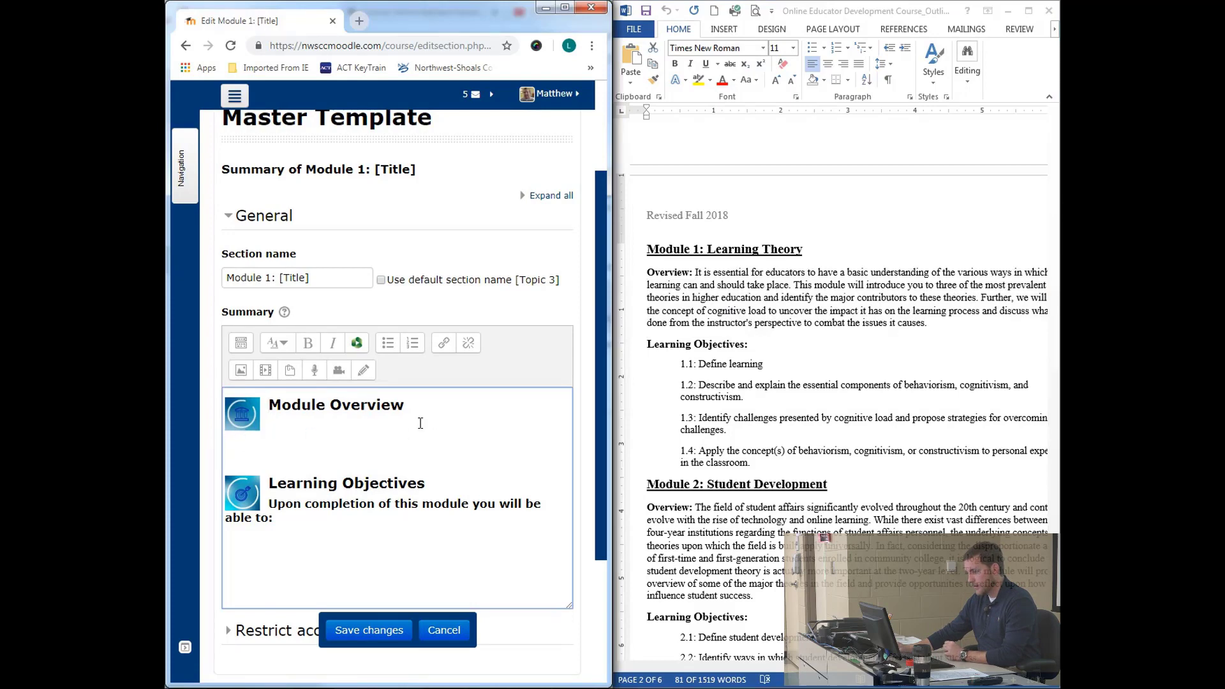
{"action": "key", "text": "ctrl+v"}
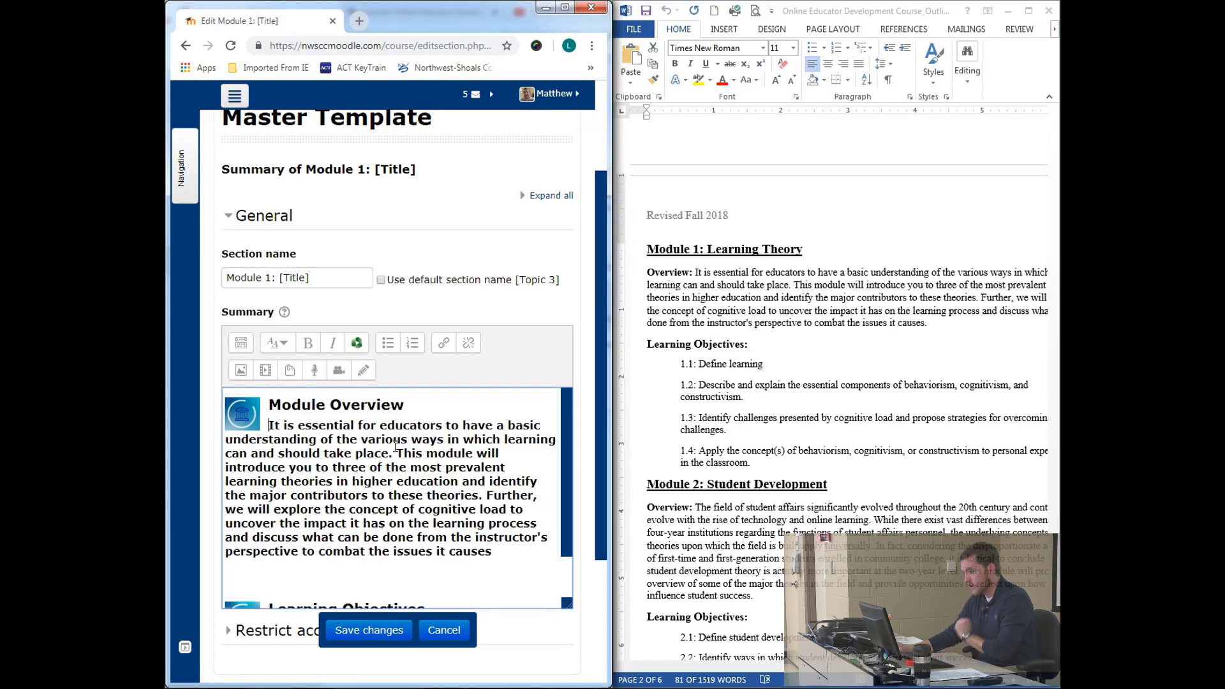
- Copy learning objectives 1.1 to 1.4 from the Word outline and paste them below the Learning Objectives lead-in sentence in the summary
{"action": "key", "text": "alt+Tab"}
{"action": "left_click_drag", "start_coordinate": [765, 466], "coordinate": [665, 373]}
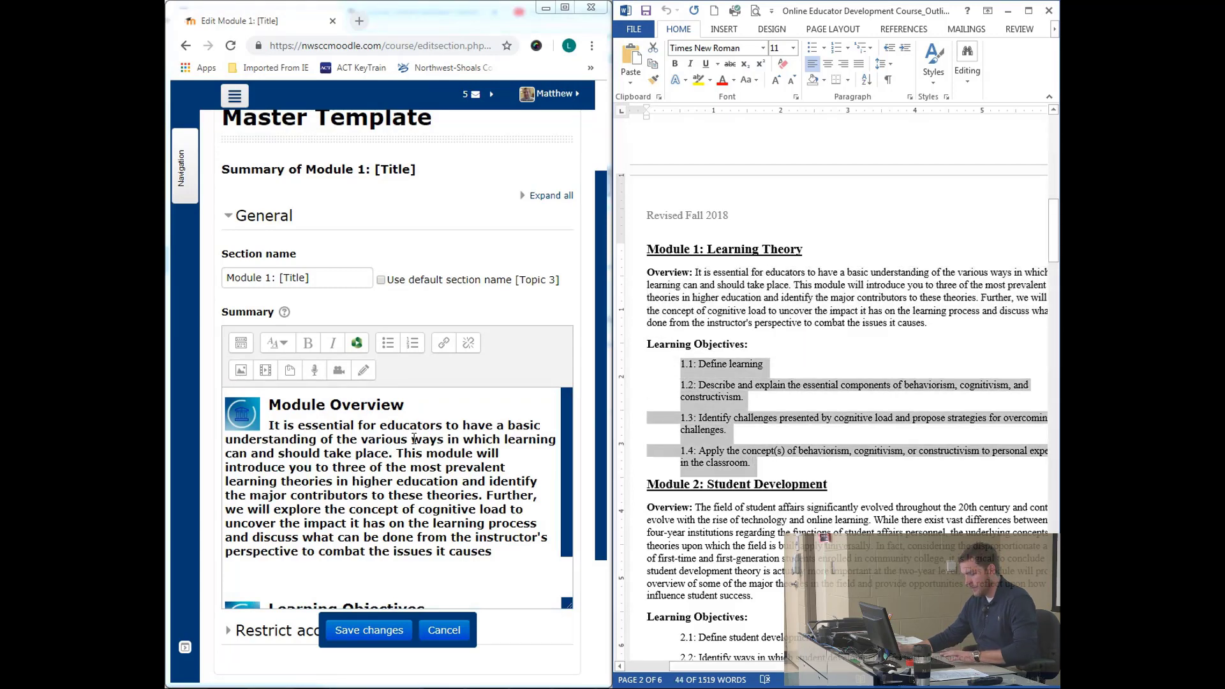
{"action": "scroll", "coordinate": [665, 373], "scroll_direction": "down", "scroll_amount": 2}
{"action": "left_click", "coordinate": [573, 515]}
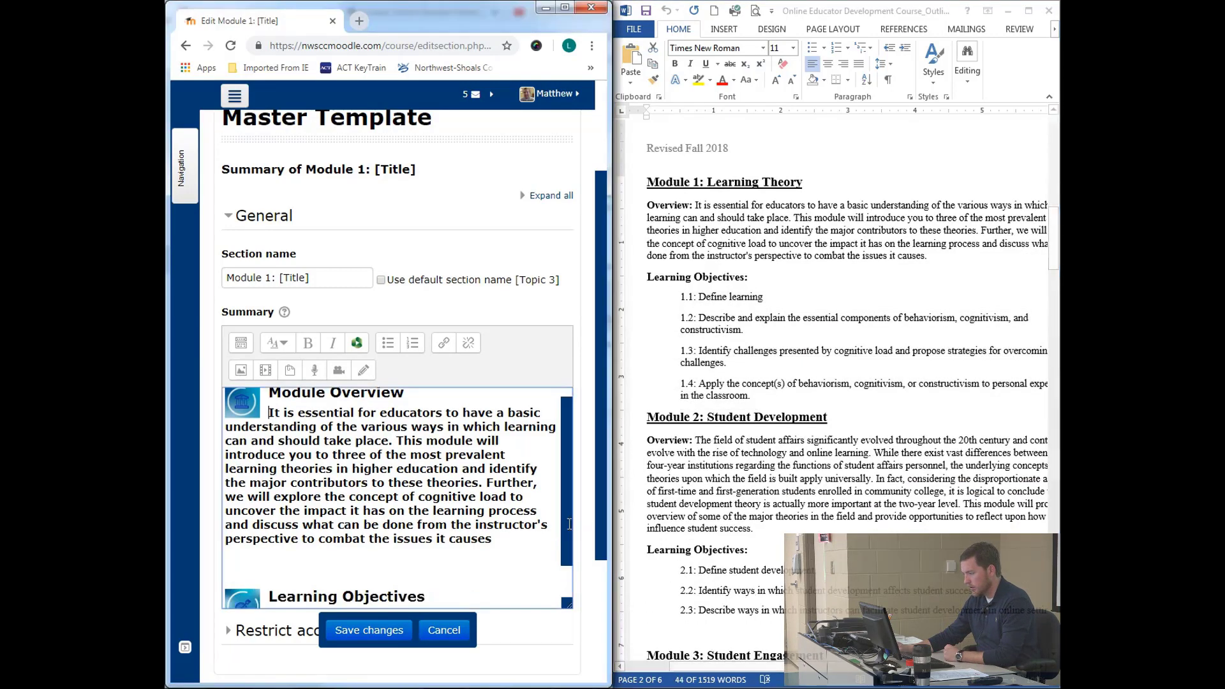
{"action": "scroll", "coordinate": [396, 511], "scroll_direction": "down", "scroll_amount": 2}
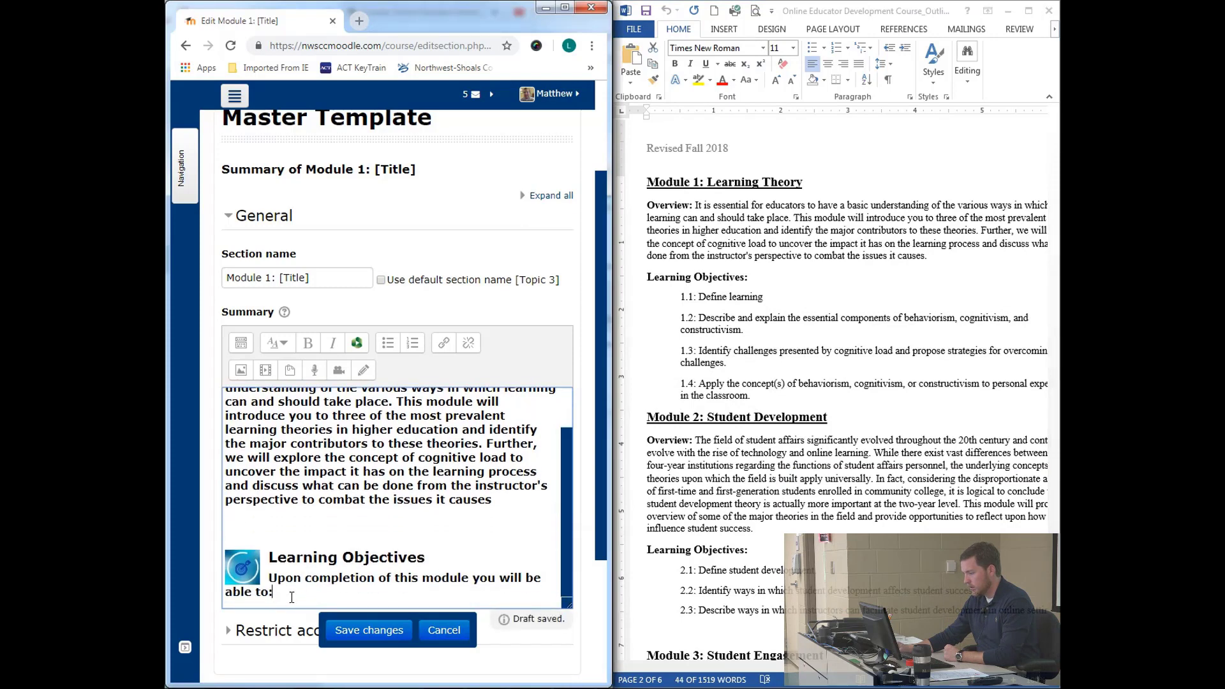
{"action": "key", "text": "ctrl+v"}
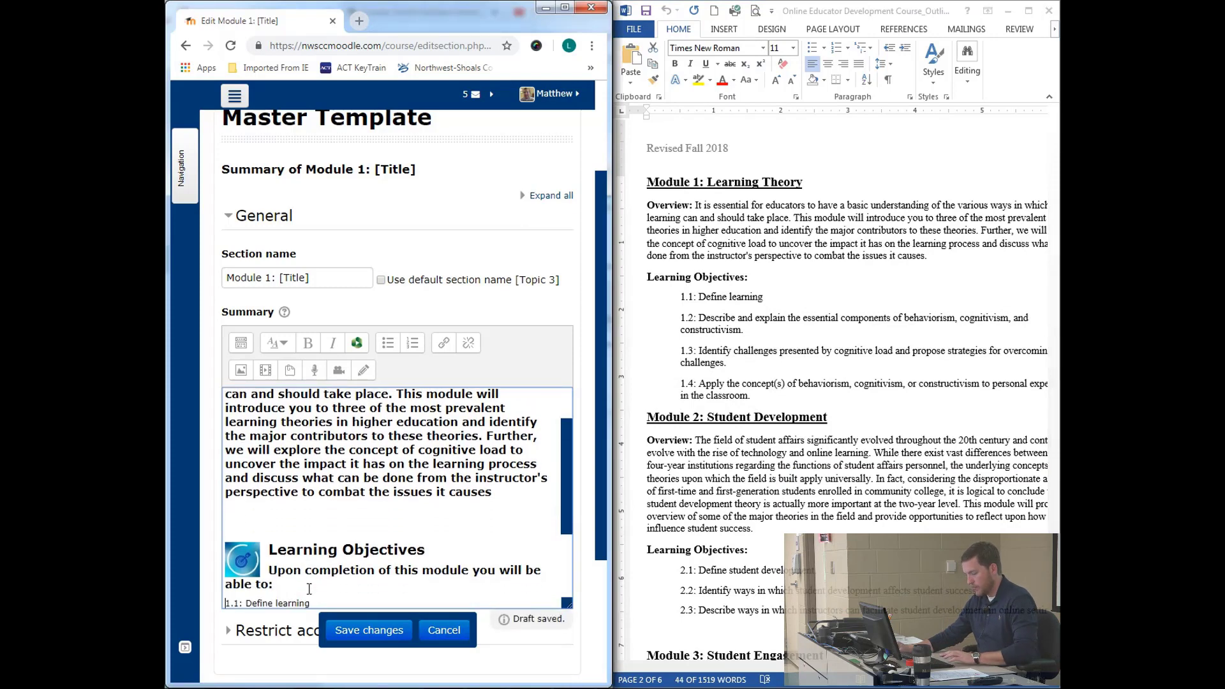
- Maximize the Moodle editing window and check the formatting of the pasted overview and learning objectives
{"action": "left_click", "coordinate": [564, 8]}
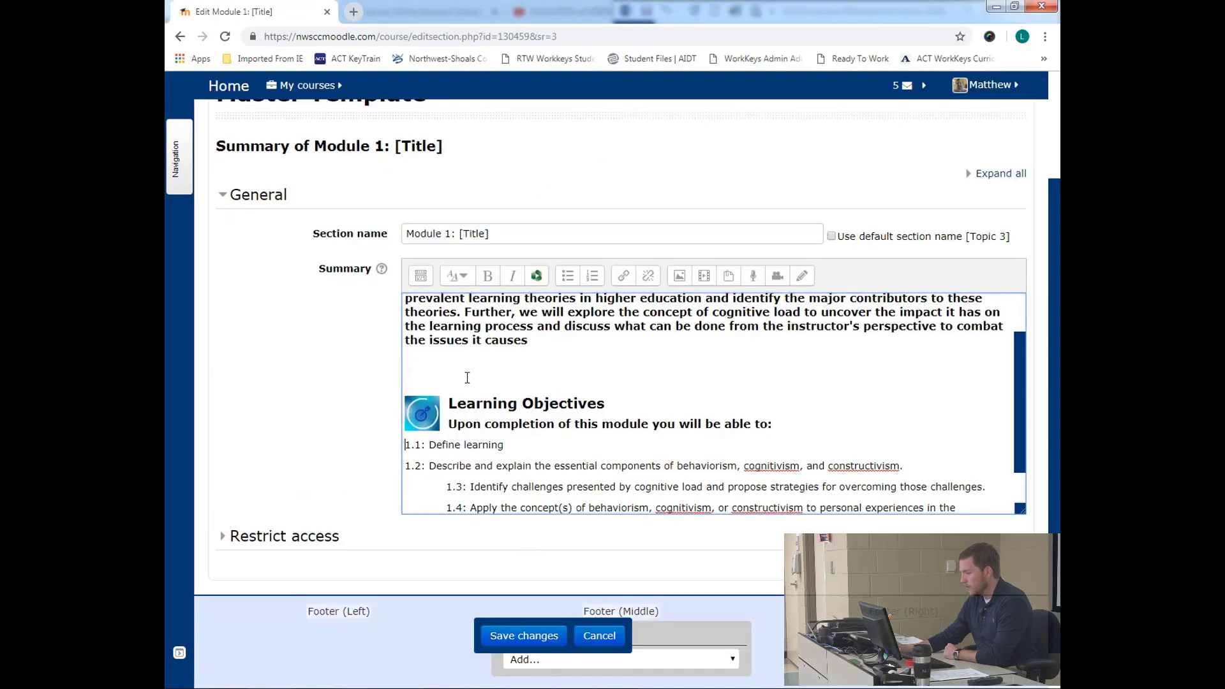
{"action": "scroll", "coordinate": [475, 378], "scroll_direction": "down", "scroll_amount": 1}
{"action": "scroll", "coordinate": [472, 382], "scroll_direction": "up", "scroll_amount": 2}
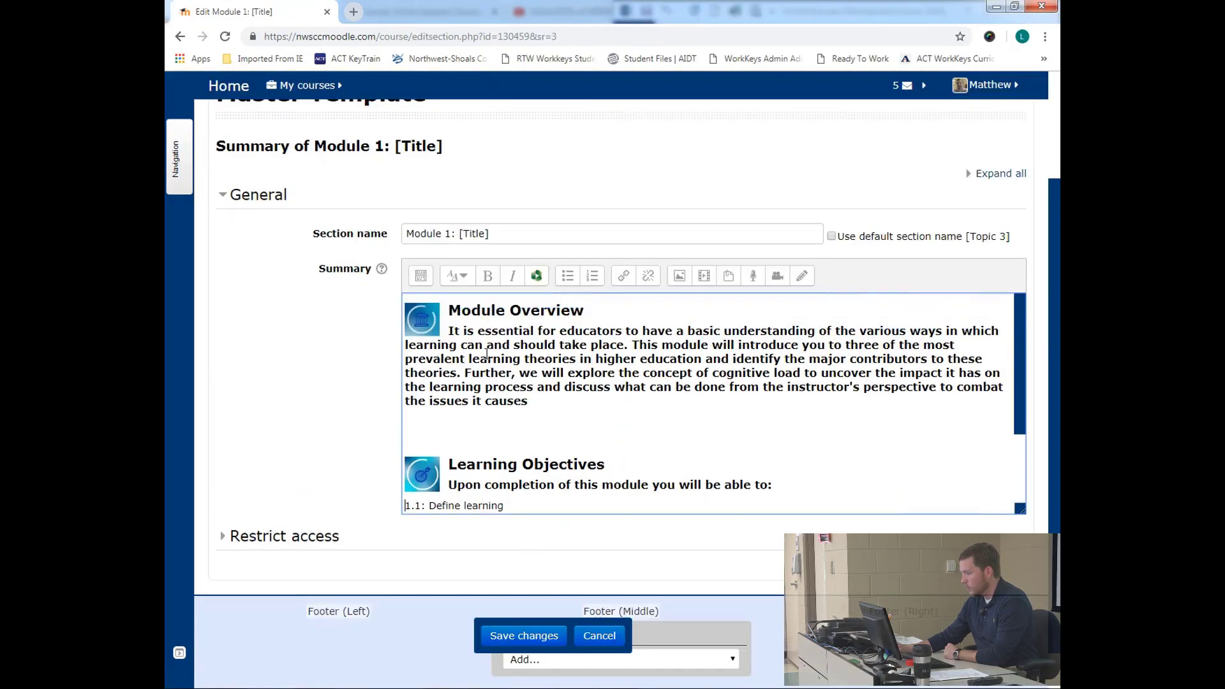
{"action": "scroll", "coordinate": [483, 358], "scroll_direction": "down", "scroll_amount": 1}
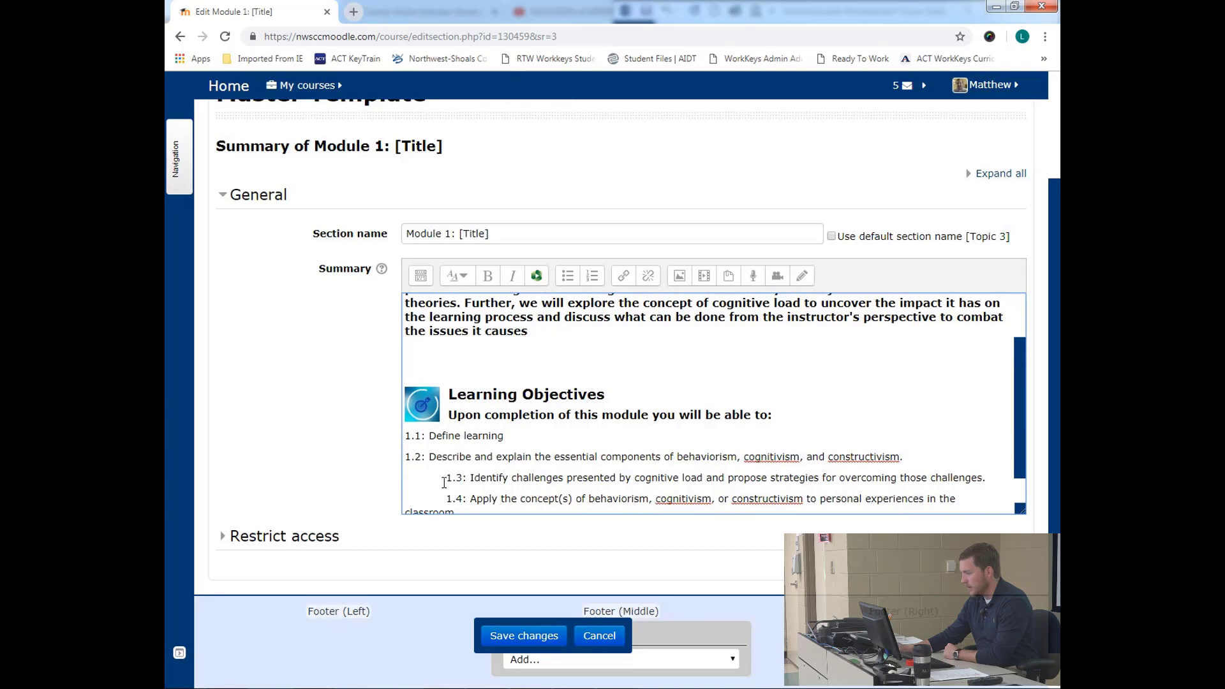
- Remove the extra indentation before objectives 1.3 and 1.4 so they align with objectives 1.1 and 1.2
{"action": "key", "text": "BackSpace"}
{"action": "key", "text": "BackSpace"}
{"action": "key", "text": "BackSpace"}
{"action": "key", "text": "BackSpace"}
{"action": "key", "text": "BackSpace"}
{"action": "key", "text": "BackSpace"}
{"action": "key", "text": "BackSpace"}
{"action": "key", "text": "BackSpace"}
{"action": "key", "text": "BackSpace"}
{"action": "key", "text": "BackSpace"}
{"action": "key", "text": "BackSpace"}
{"action": "key", "text": "BackSpace"}
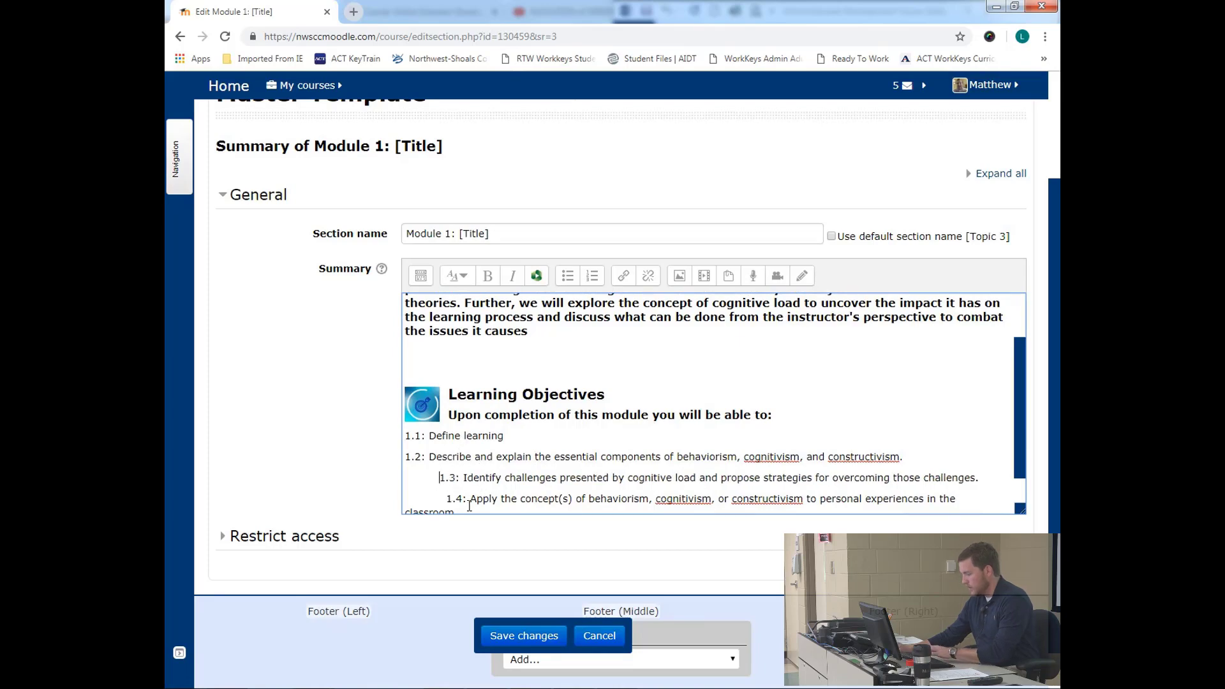
{"action": "key", "text": "BackSpace"}
{"action": "key", "text": "BackSpace"}
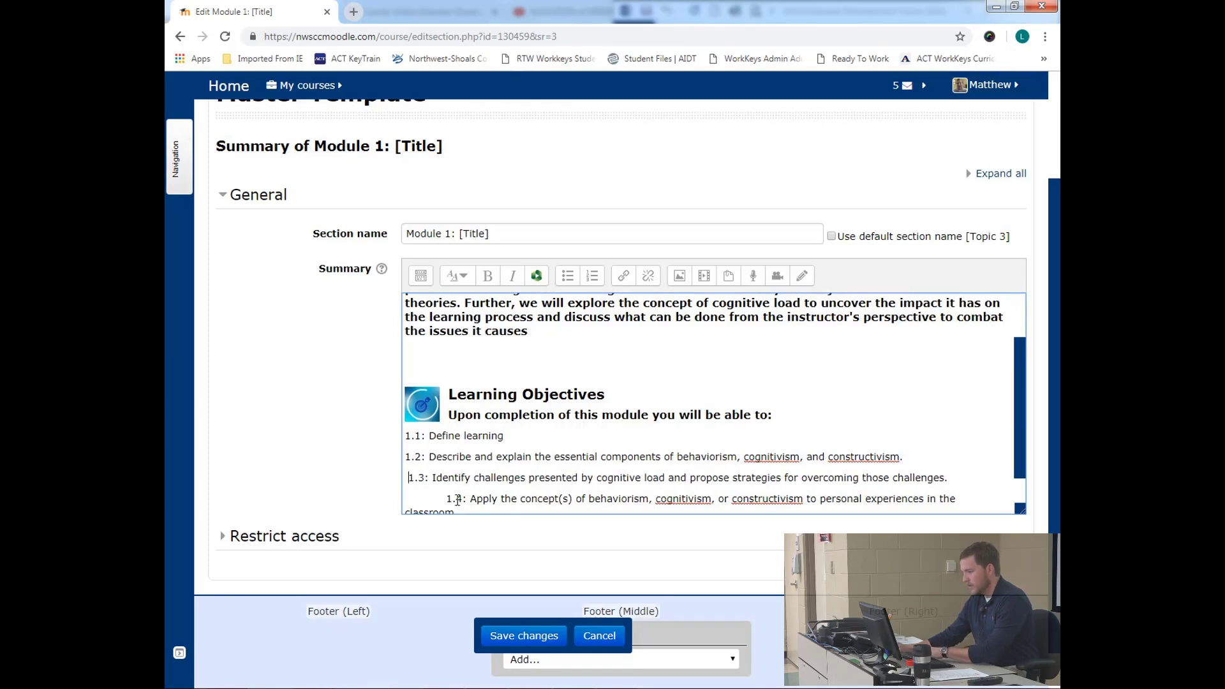
{"action": "key", "text": "BackSpace"}
{"action": "key", "text": "BackSpace"}
{"action": "key", "text": "BackSpace"}
{"action": "key", "text": "BackSpace"}
{"action": "key", "text": "BackSpace"}
{"action": "key", "text": "BackSpace"}
{"action": "key", "text": "BackSpace"}
{"action": "key", "text": "BackSpace"}
{"action": "key", "text": "BackSpace"}
{"action": "key", "text": "BackSpace"}
{"action": "key", "text": "BackSpace"}
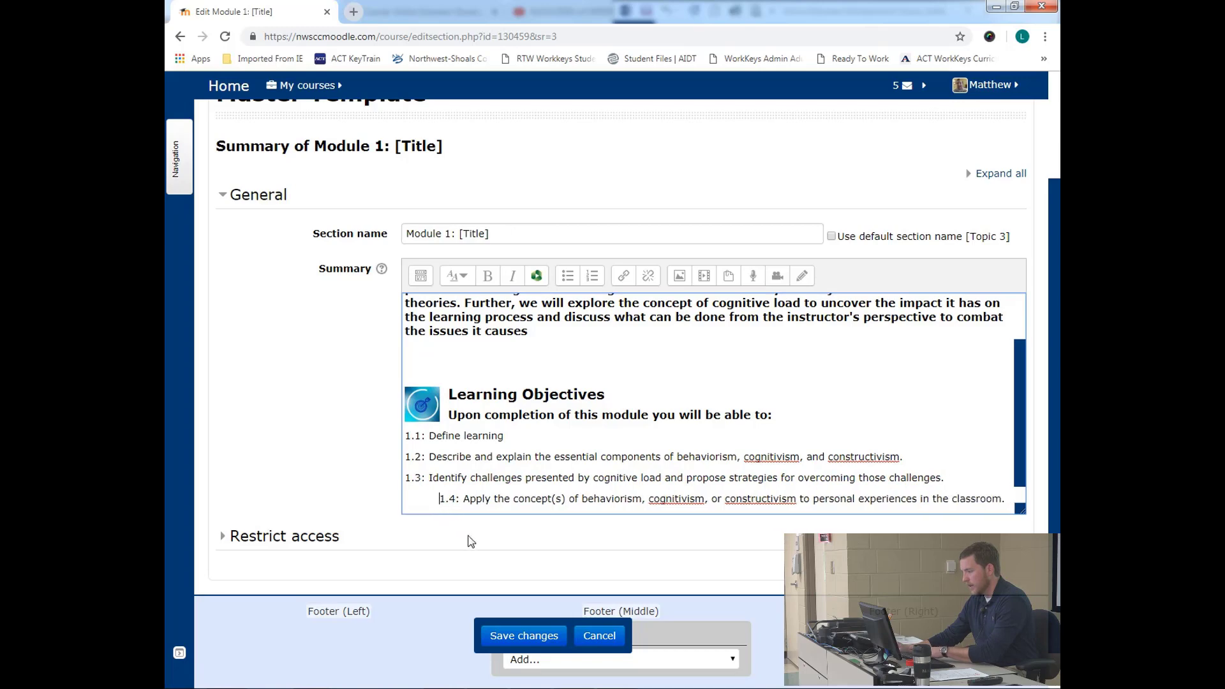
{"action": "key", "text": "BackSpace"}
{"action": "key", "text": "BackSpace"}
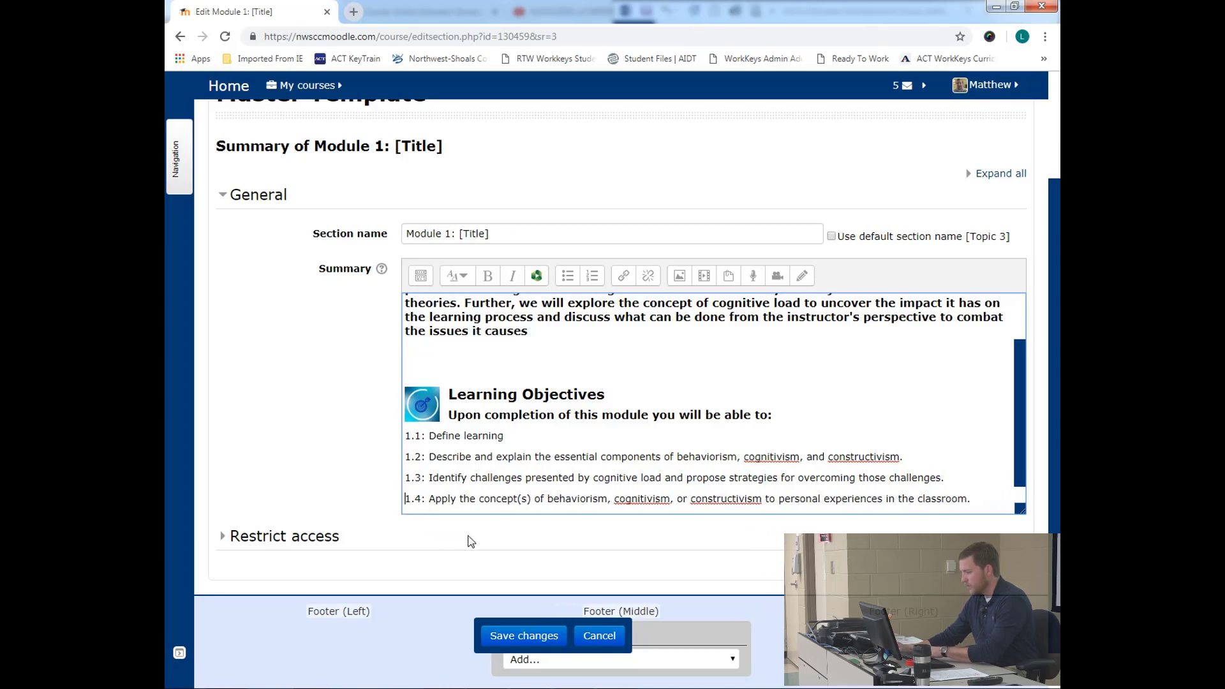
- Reduce the gap between the overview paragraph and the Learning Objectives heading to one blank line
{"action": "scroll", "coordinate": [461, 465], "scroll_direction": "up", "scroll_amount": 1}
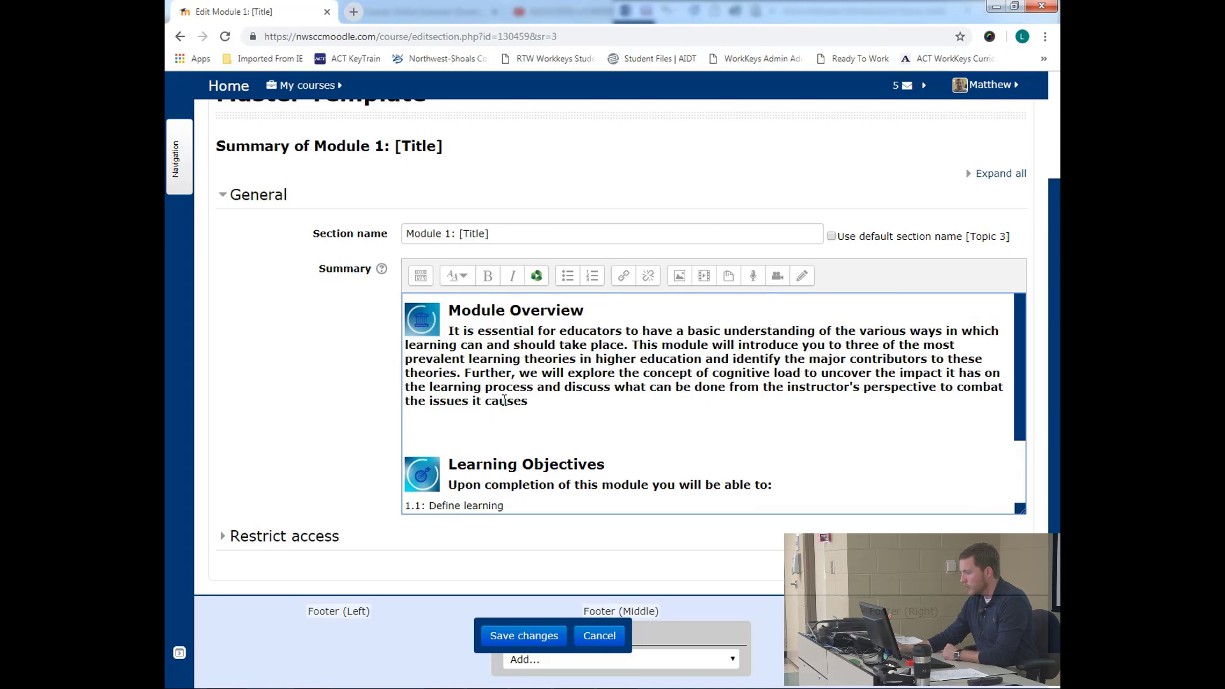
{"action": "left_click", "coordinate": [461, 443]}
{"action": "key", "text": "BackSpace"}
{"action": "key", "text": "BackSpace"}
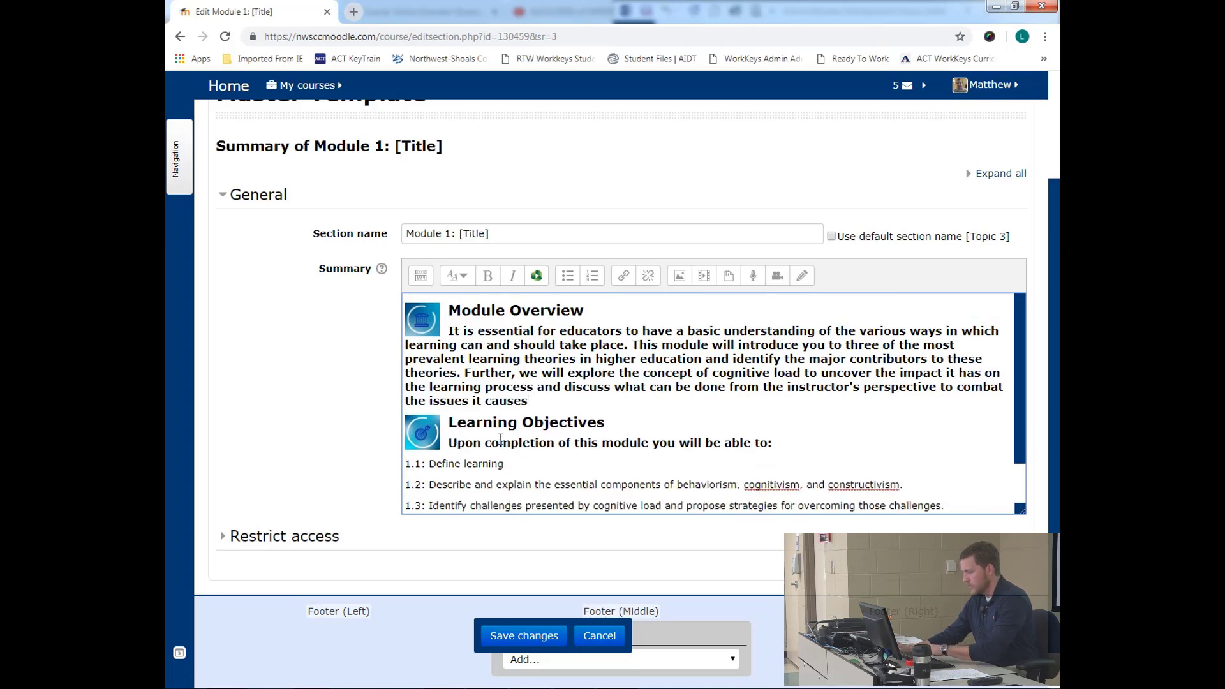
{"action": "key", "text": "Return"}
- Apply the Heading (small) style to learning objectives 1.1 to 1.4 in the summary
{"action": "scroll", "coordinate": [537, 429], "scroll_direction": "down", "scroll_amount": 1}
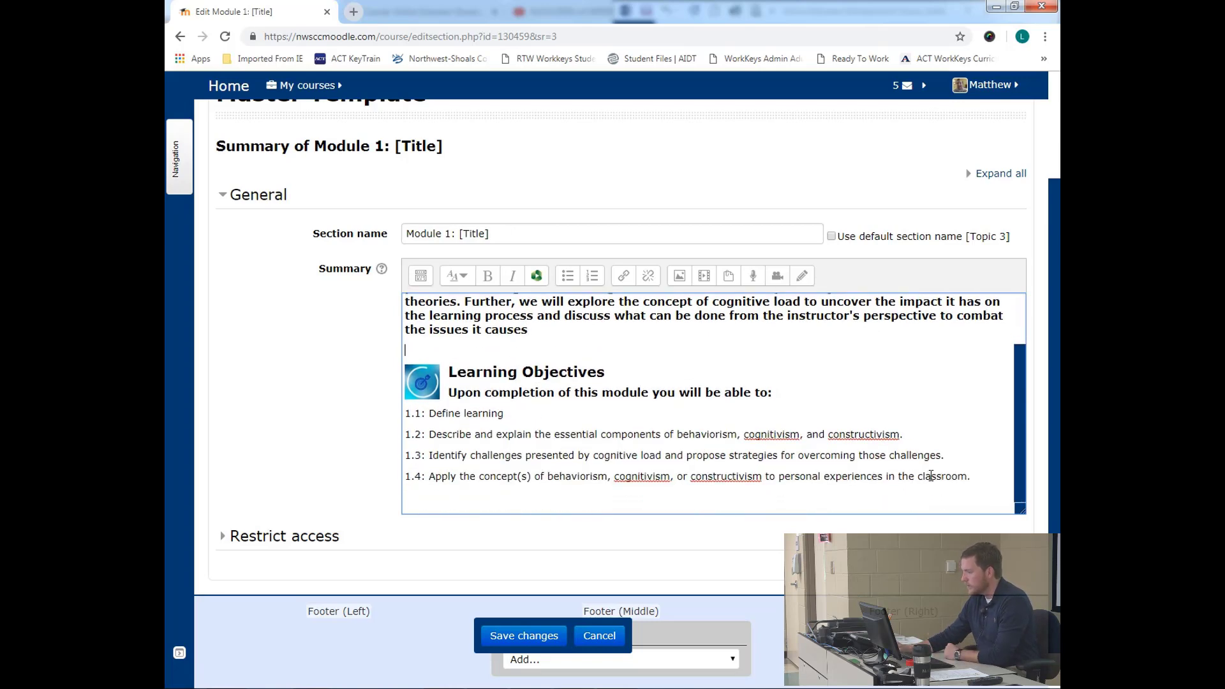
{"action": "left_click_drag", "start_coordinate": [971, 476], "coordinate": [403, 419]}
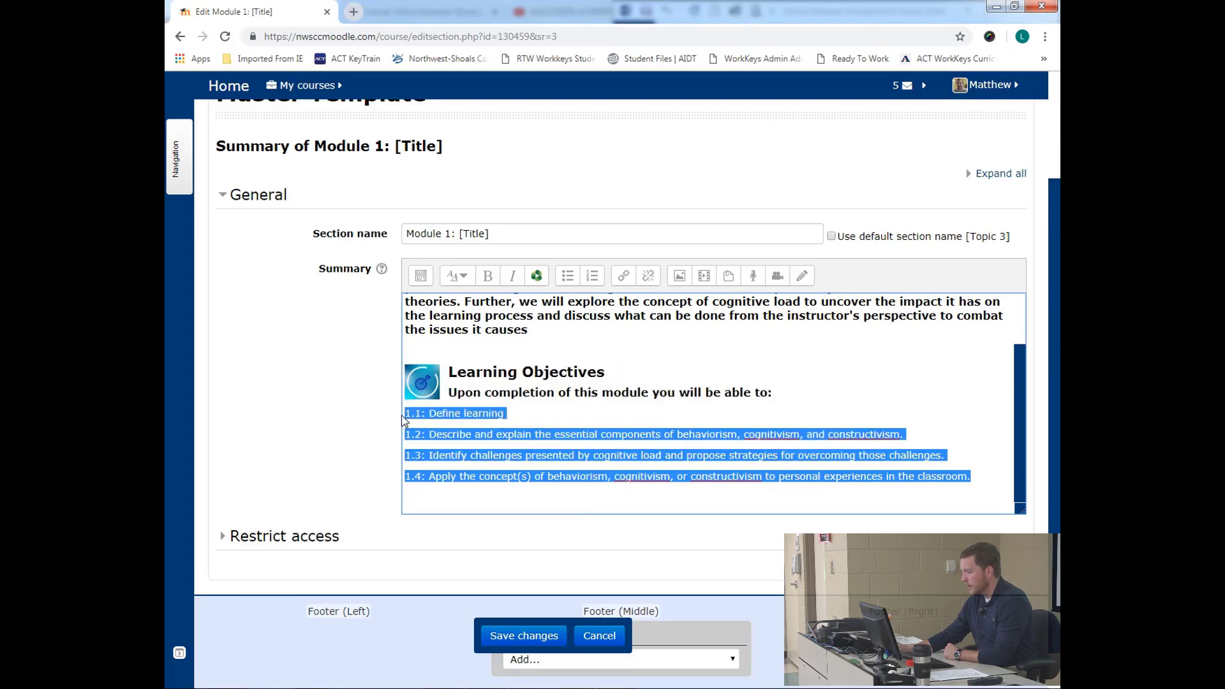
{"action": "scroll", "coordinate": [526, 449], "scroll_direction": "up", "scroll_amount": 1}
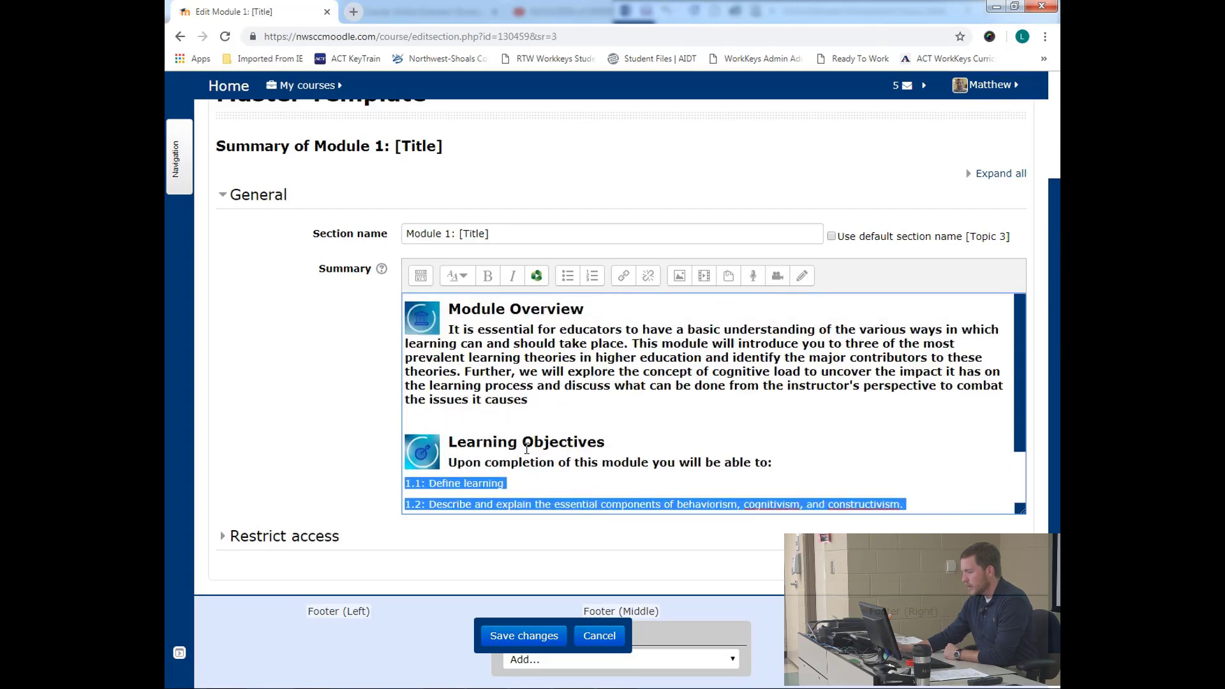
{"action": "scroll", "coordinate": [526, 448], "scroll_direction": "down", "scroll_amount": 1}
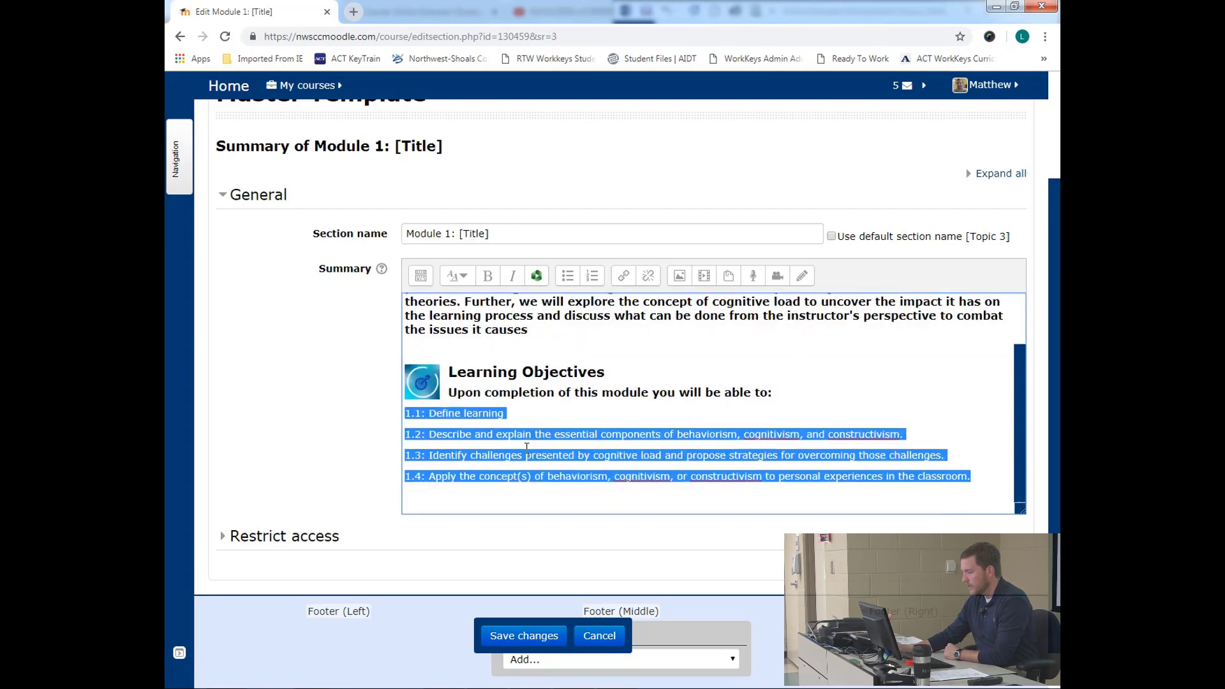
{"action": "left_click", "coordinate": [457, 279]}
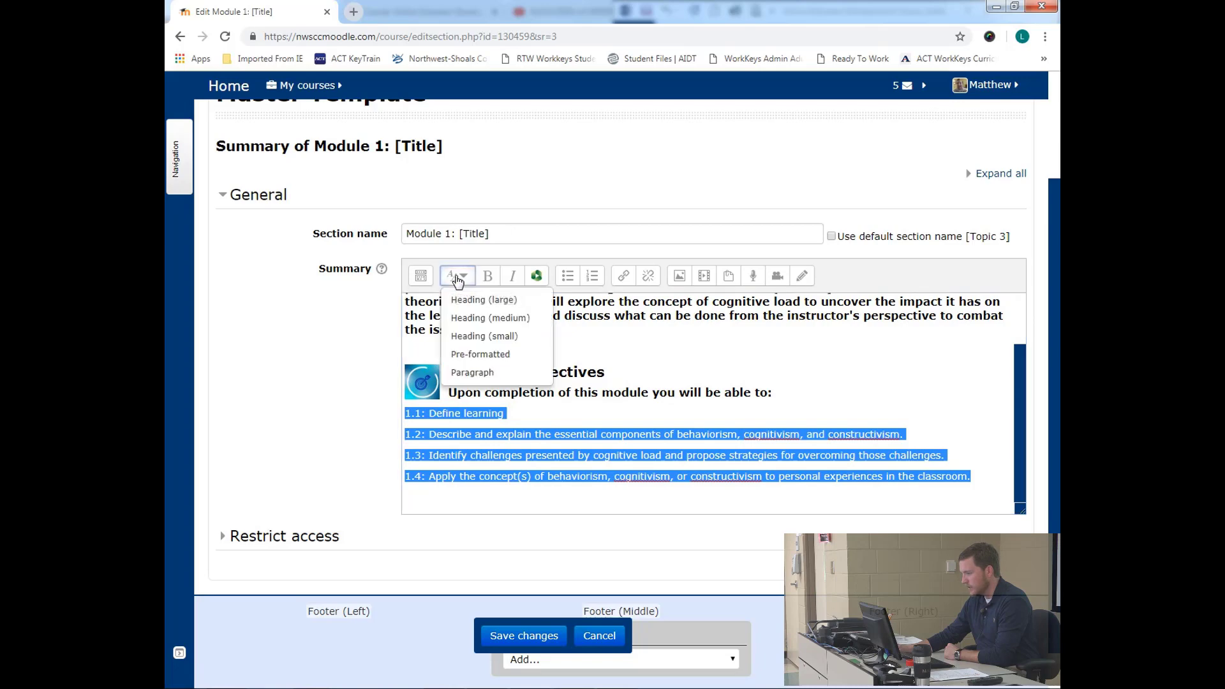
{"action": "left_click", "coordinate": [485, 337]}
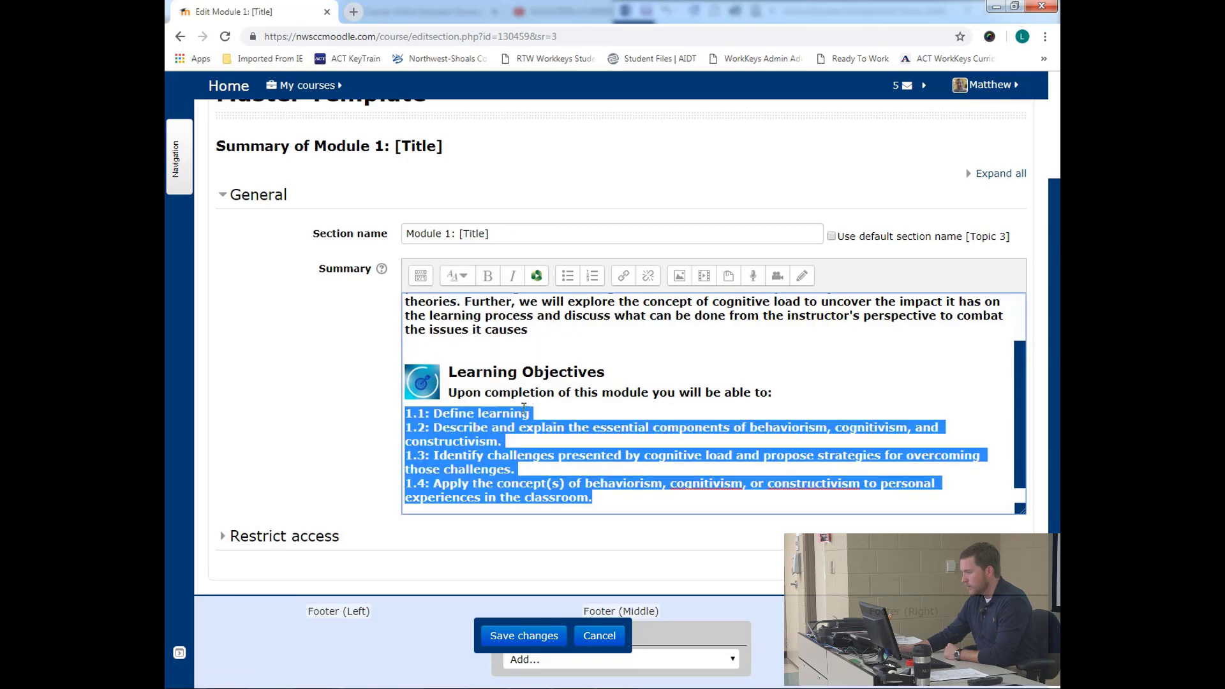
{"action": "left_click", "coordinate": [526, 349]}
- Apply the Heading (small) style to the overview paragraph under the Module Overview heading
{"action": "scroll", "coordinate": [530, 377], "scroll_direction": "up", "scroll_amount": 2}
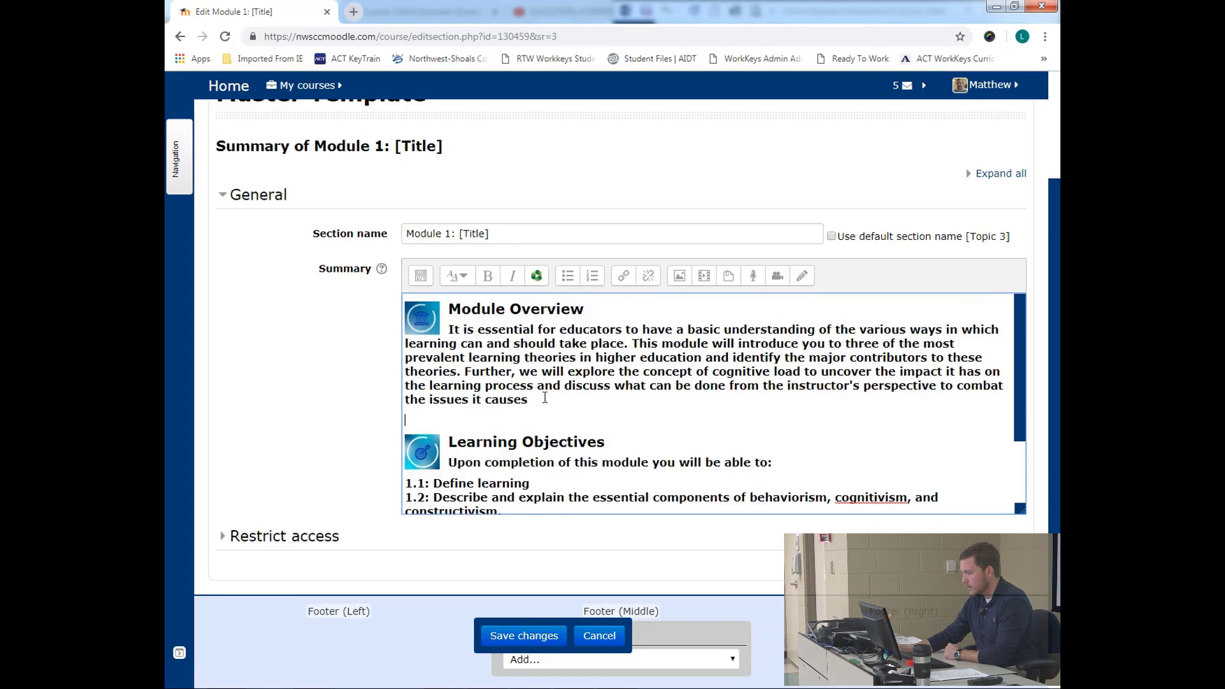
{"action": "left_click_drag", "start_coordinate": [536, 401], "coordinate": [451, 330]}
{"action": "left_click", "coordinate": [459, 275]}
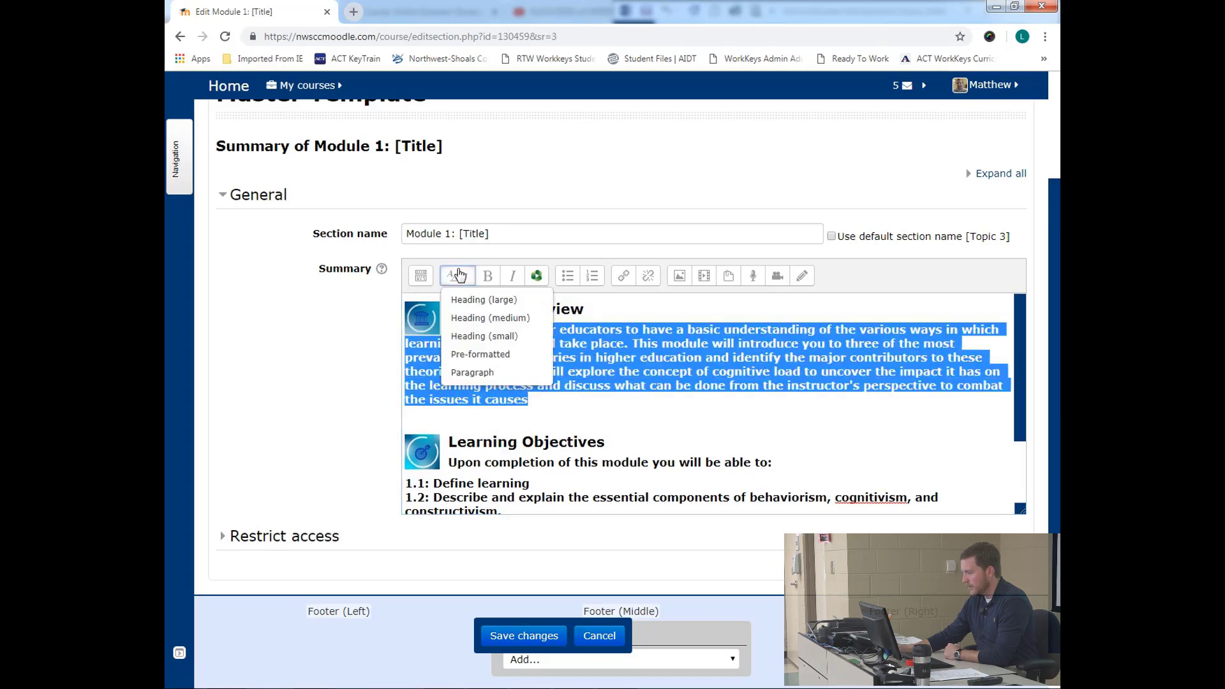
{"action": "left_click", "coordinate": [475, 334]}
{"action": "left_click", "coordinate": [542, 404]}
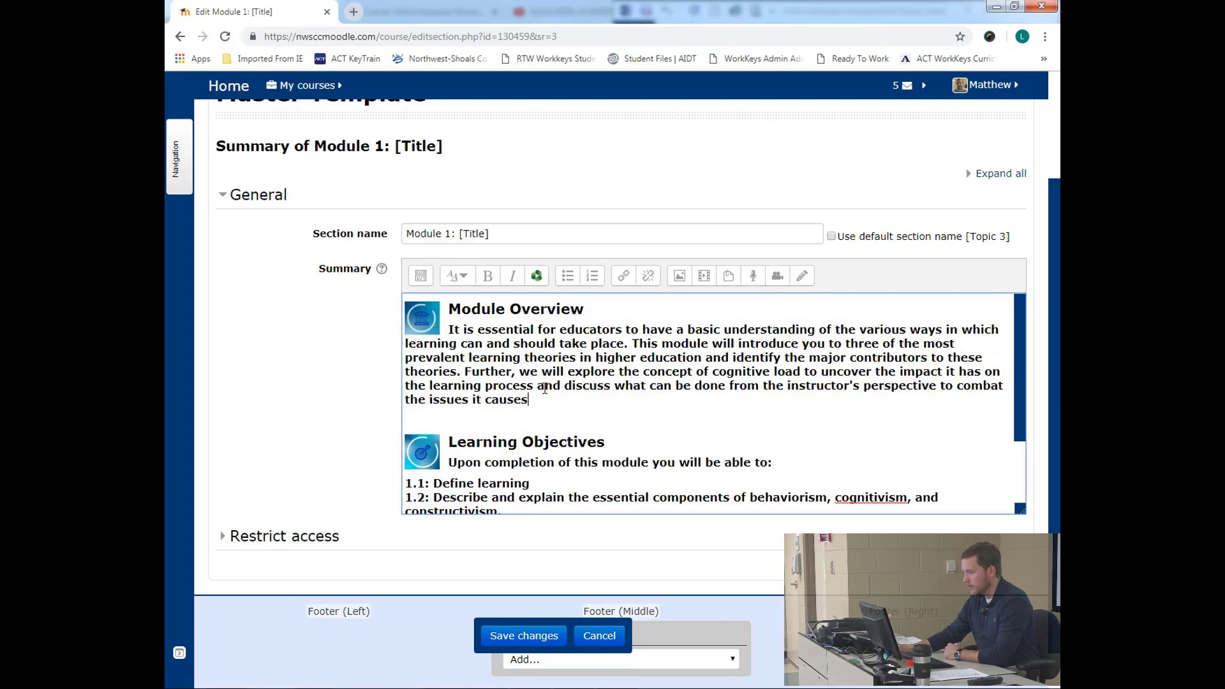
- Save the Module 1 summary changes and review the updated overview and objectives on the course page
{"action": "scroll", "coordinate": [545, 395], "scroll_direction": "down", "scroll_amount": 1}
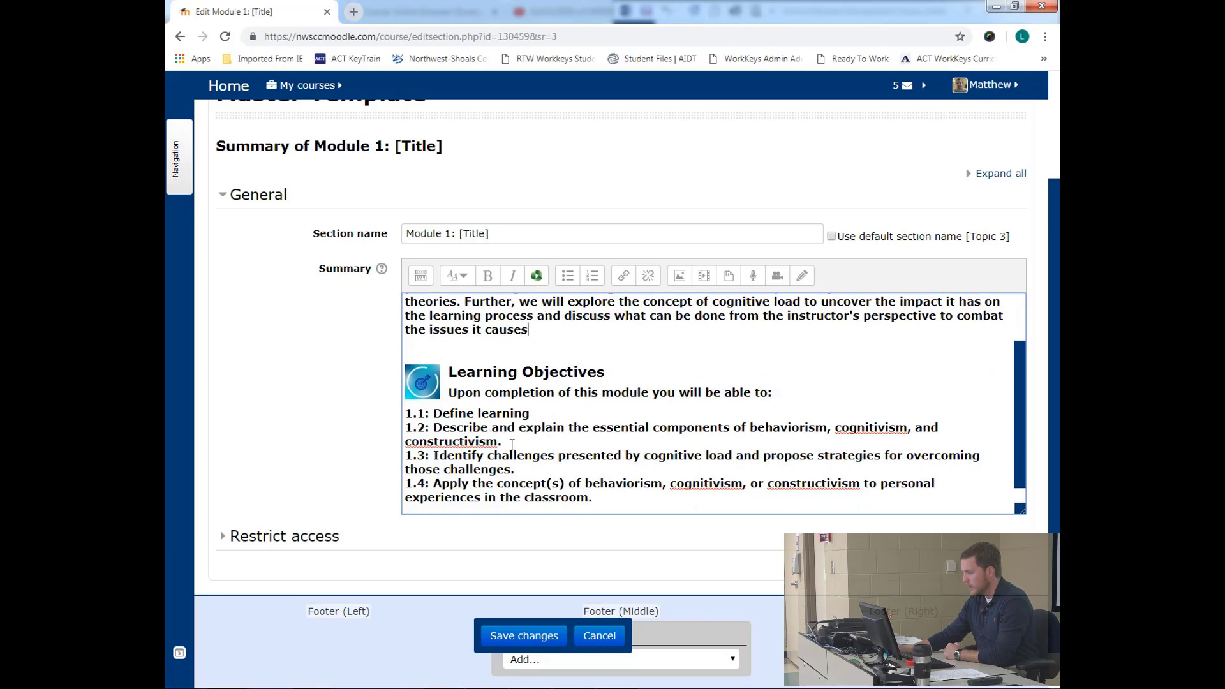
{"action": "scroll", "coordinate": [590, 457], "scroll_direction": "up", "scroll_amount": 1}
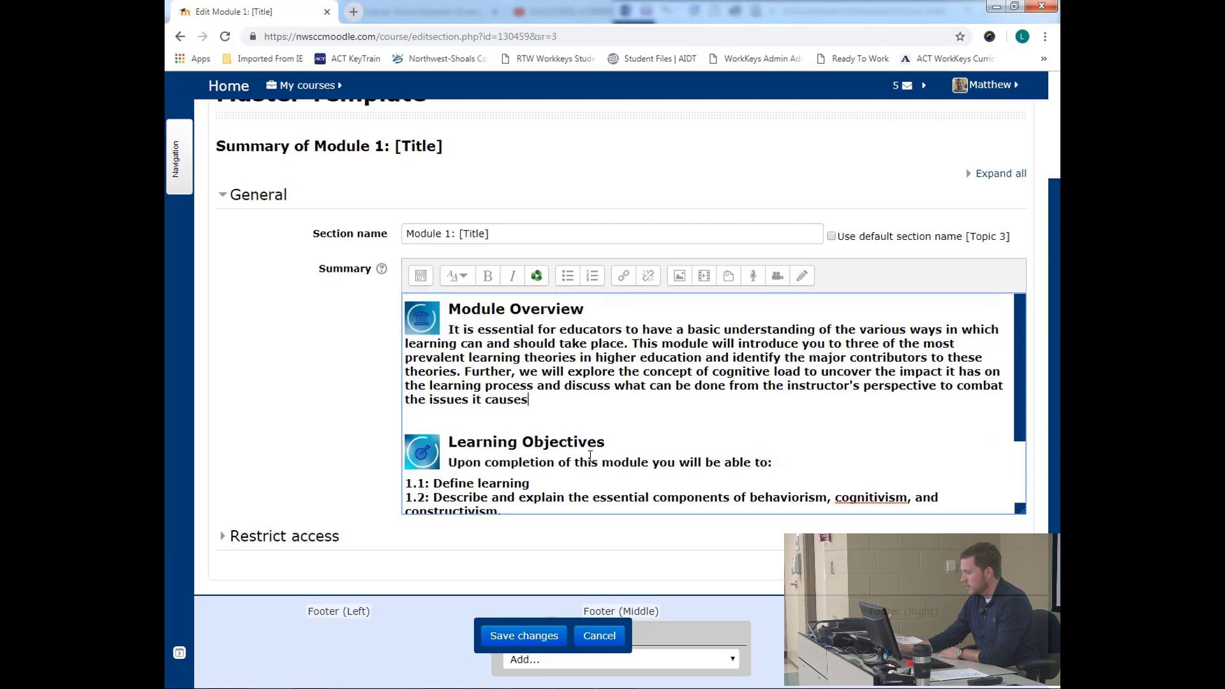
{"action": "left_click", "coordinate": [535, 637]}
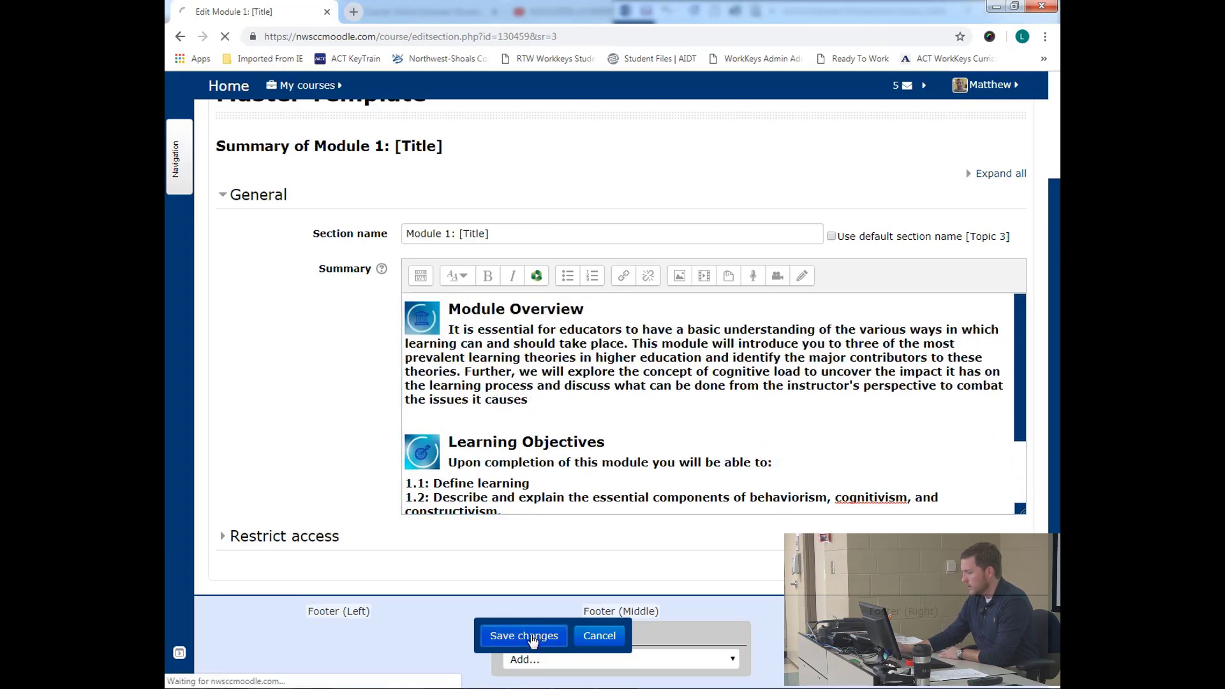
{"action": "scroll", "coordinate": [456, 485], "scroll_direction": "down", "scroll_amount": 5}
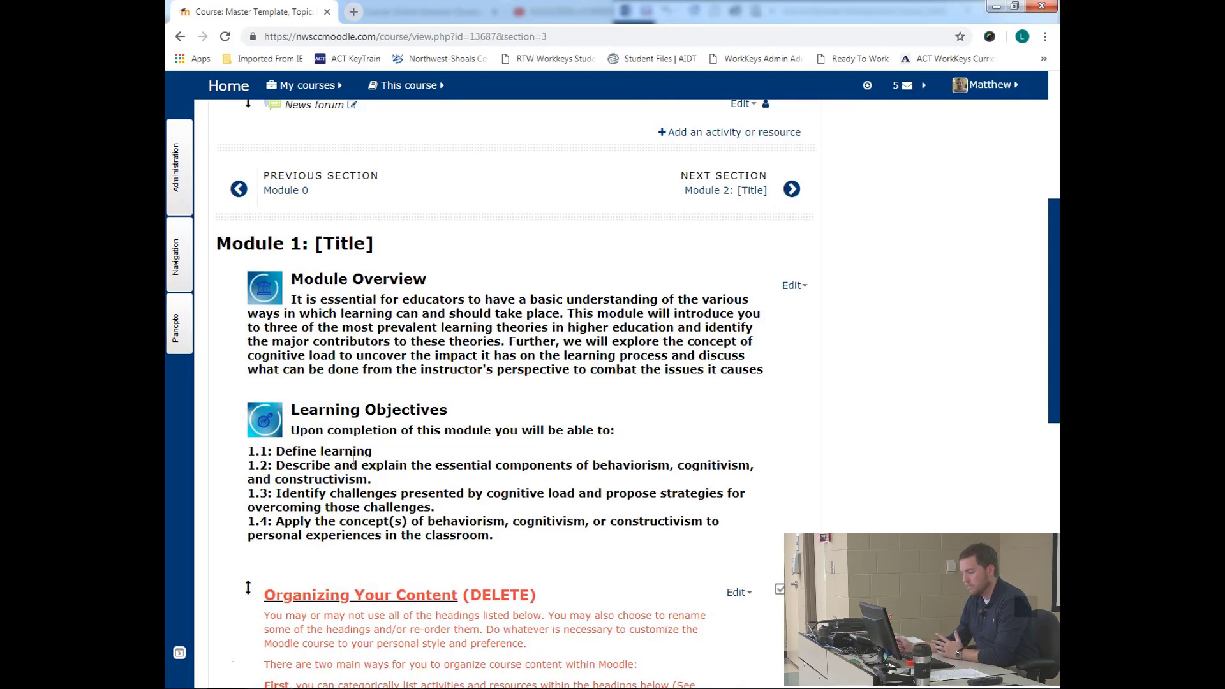
{"action": "scroll", "coordinate": [383, 396], "scroll_direction": "down", "scroll_amount": 2}
{"action": "scroll", "coordinate": [415, 319], "scroll_direction": "down", "scroll_amount": 2}
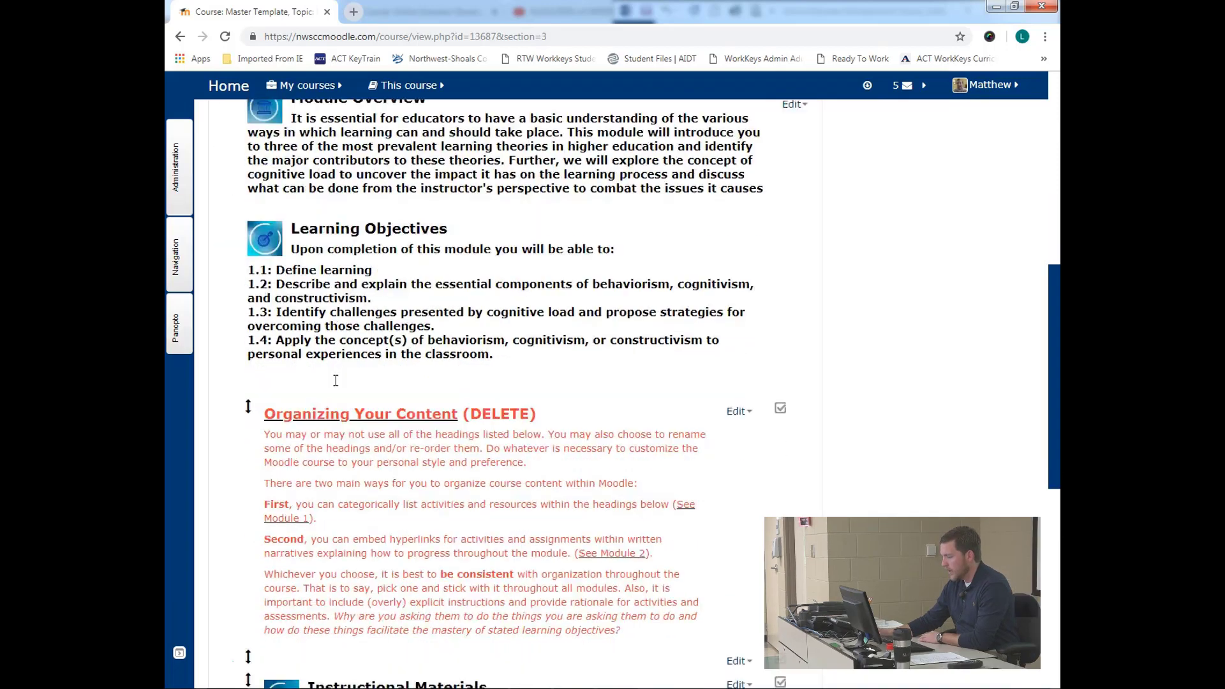
{"action": "left_click", "coordinate": [737, 313]}
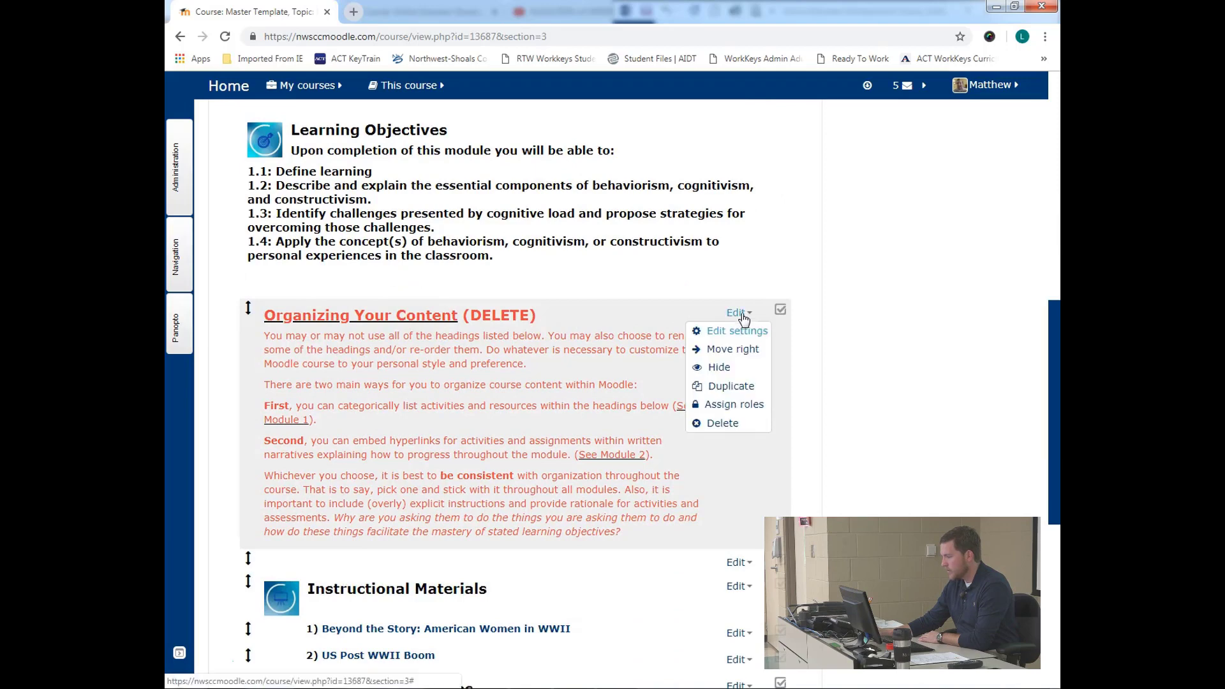
{"action": "left_click", "coordinate": [723, 425]}
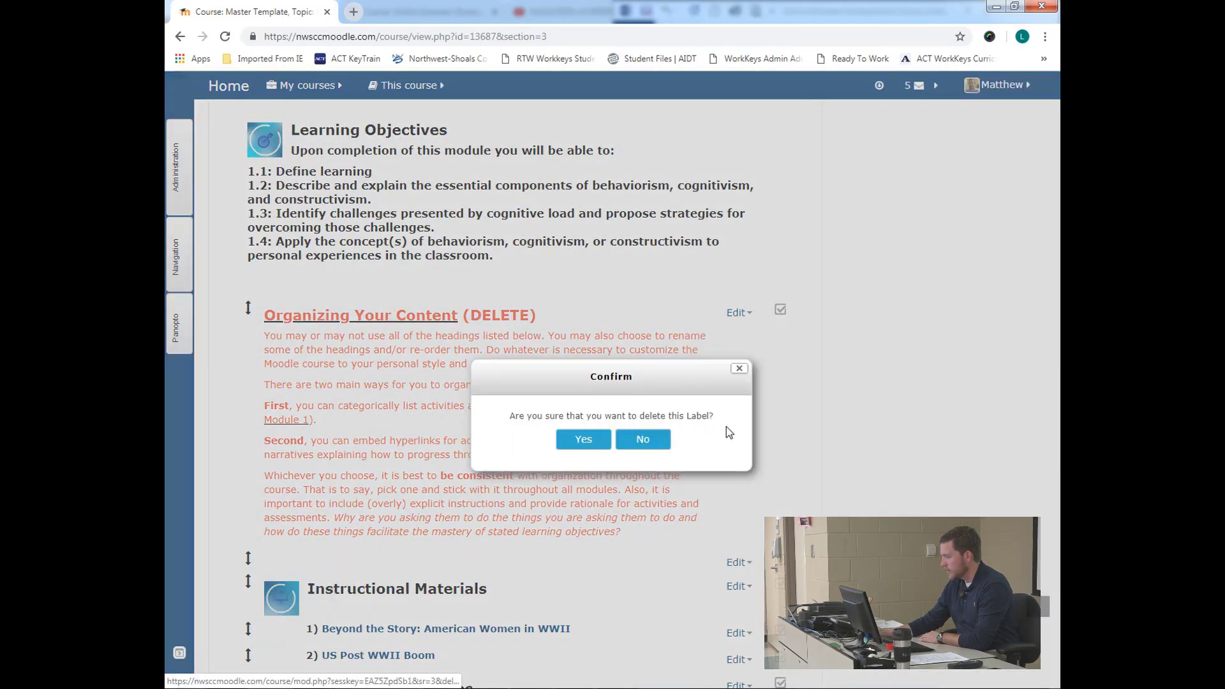
{"action": "left_click", "coordinate": [739, 368]}
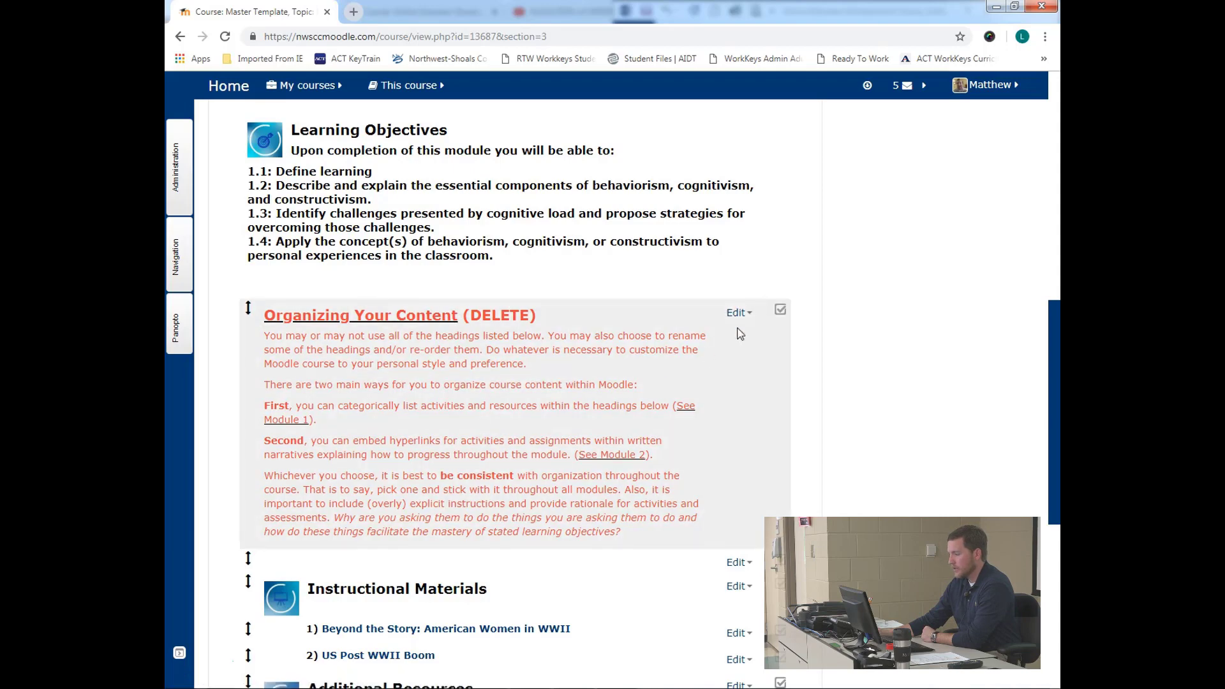
- Delete the red "Organizing Your Content (DELETE)" label from Module 1 and confirm the deletion
{"action": "left_click", "coordinate": [737, 312]}
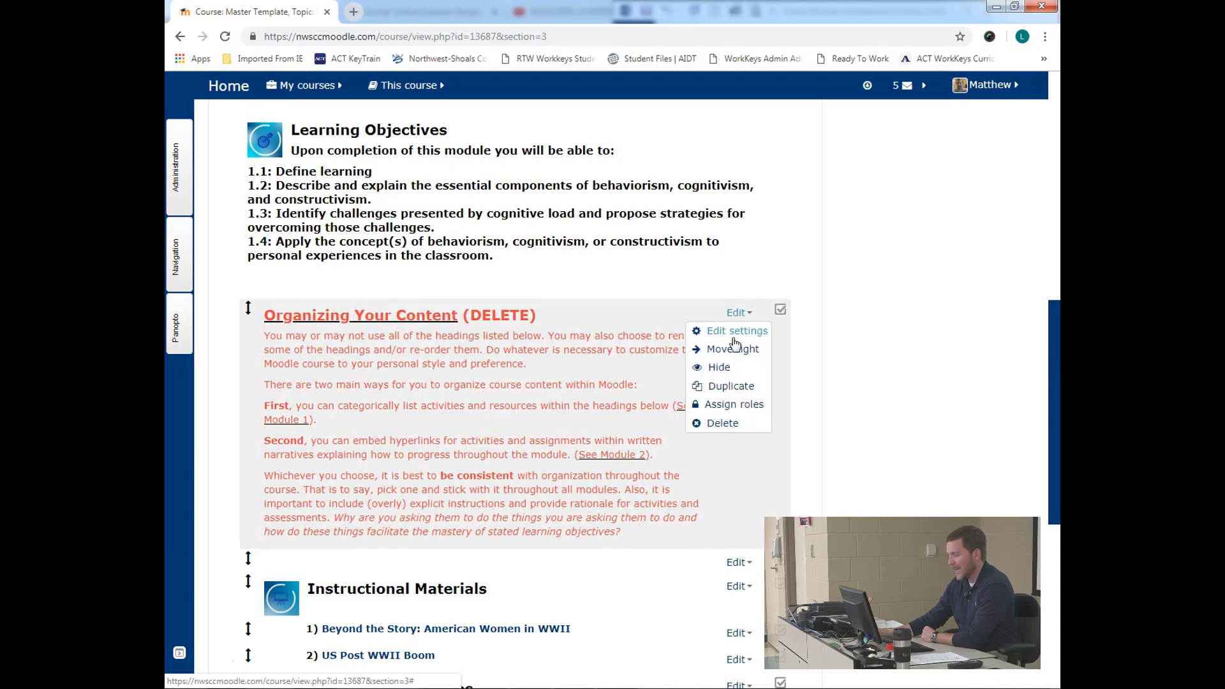
{"action": "left_click", "coordinate": [733, 426]}
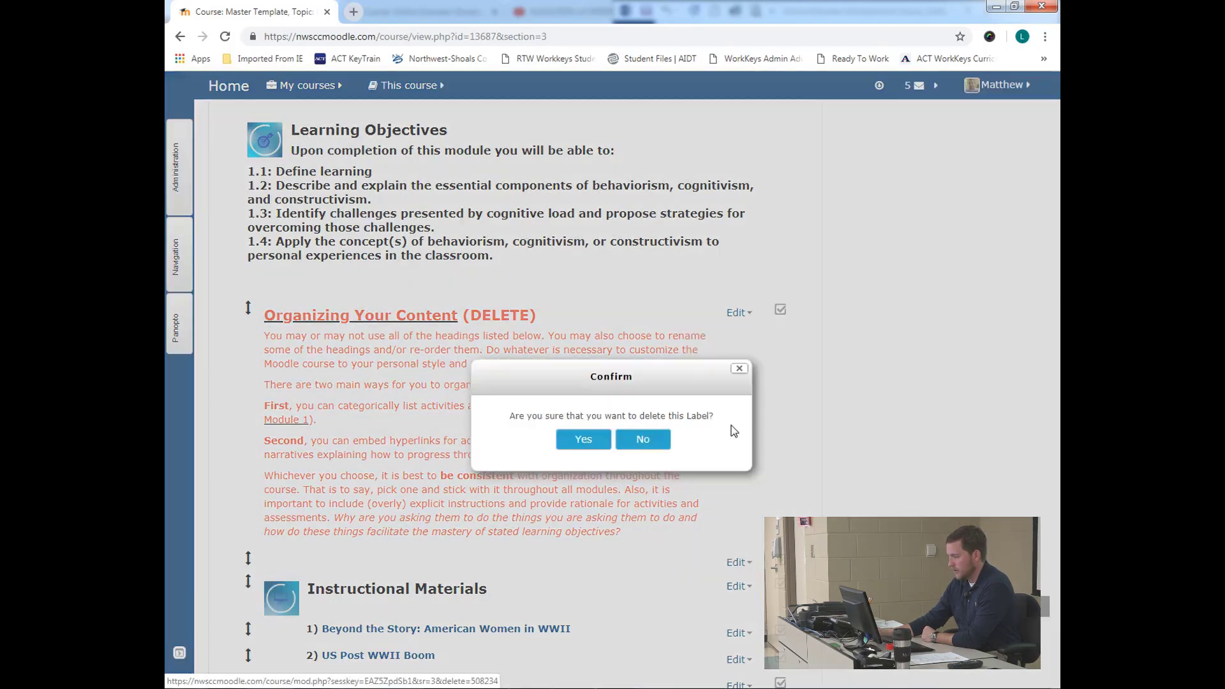
{"action": "left_click", "coordinate": [578, 440]}
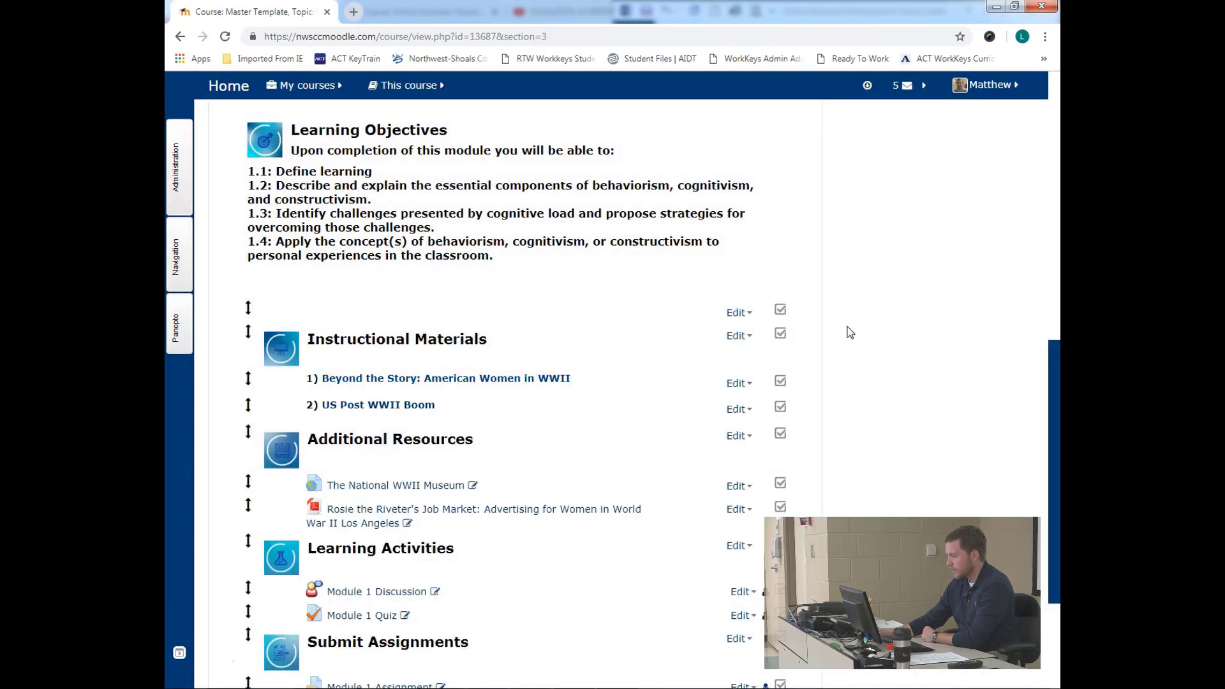
- Examine how Module 1 is organized, from the overview and objectives through Instructional Materials, Additional Resources, Learning Activities, Submit Assignments and Module Complete
{"action": "scroll", "coordinate": [850, 332], "scroll_direction": "up", "scroll_amount": 3}
{"action": "scroll", "coordinate": [850, 332], "scroll_direction": "down", "scroll_amount": 5}
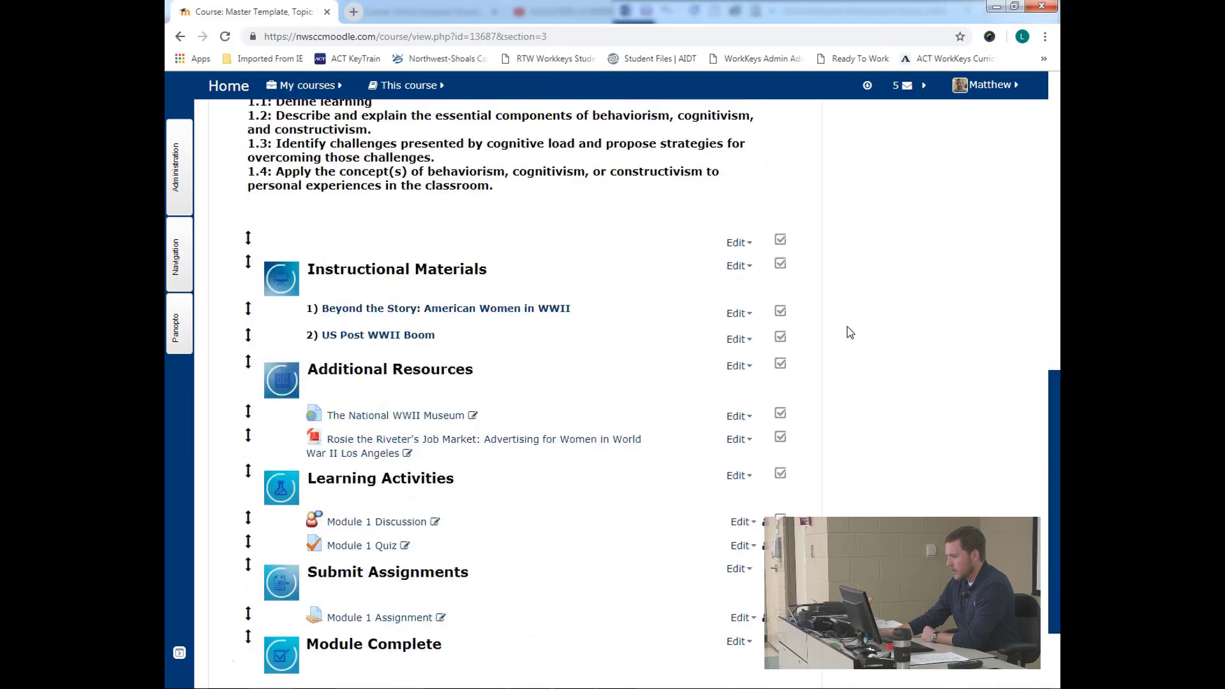
{"action": "scroll", "coordinate": [850, 332], "scroll_direction": "down", "scroll_amount": 2}
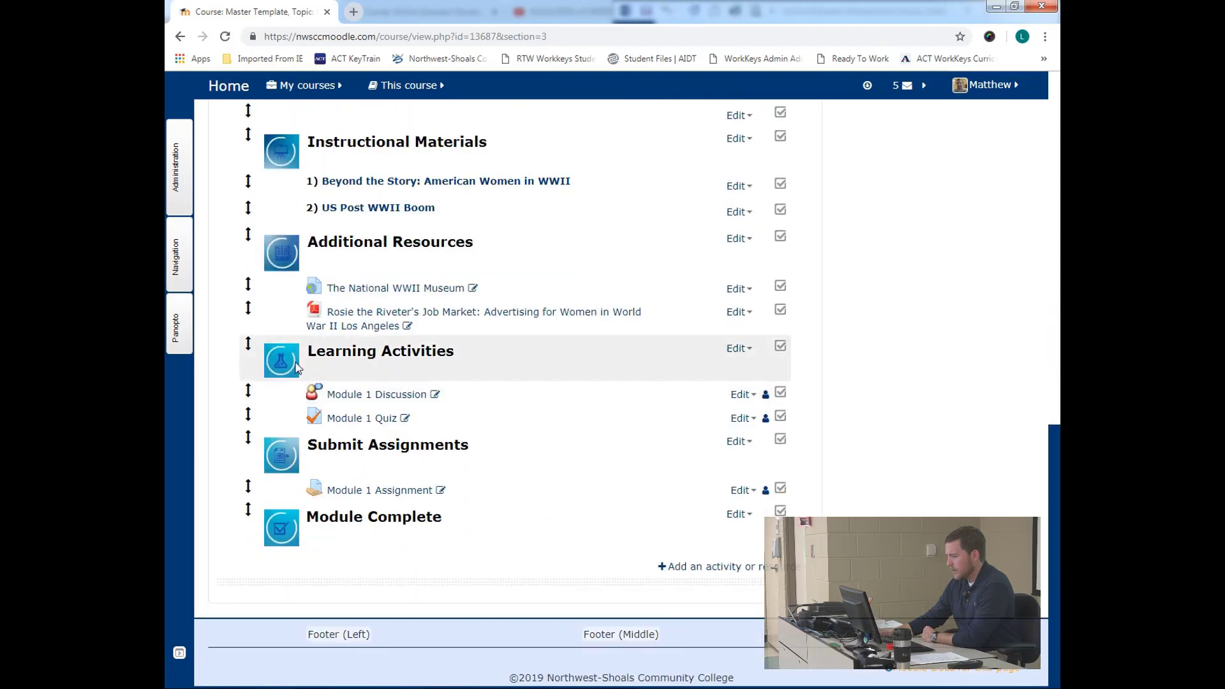
{"action": "scroll", "coordinate": [281, 358], "scroll_direction": "up", "scroll_amount": 1}
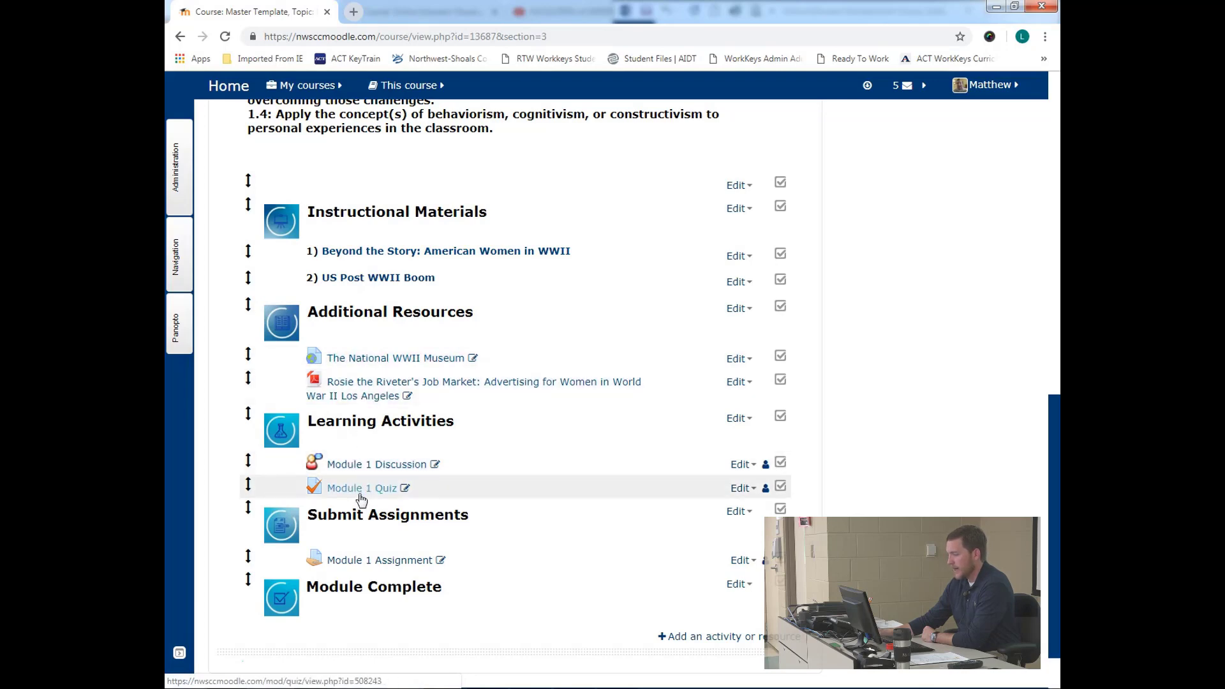
{"action": "scroll", "coordinate": [499, 530], "scroll_direction": "down", "scroll_amount": 1}
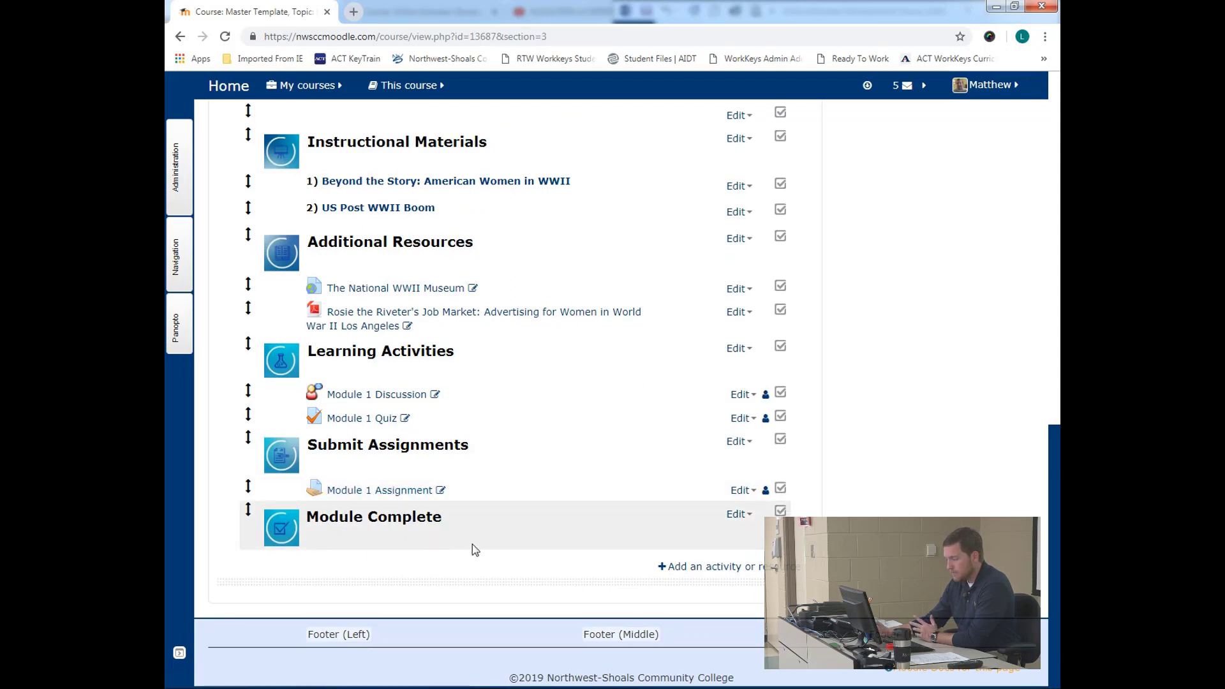
{"action": "scroll", "coordinate": [472, 547], "scroll_direction": "up", "scroll_amount": 5}
{"action": "scroll", "coordinate": [474, 548], "scroll_direction": "up", "scroll_amount": 2}
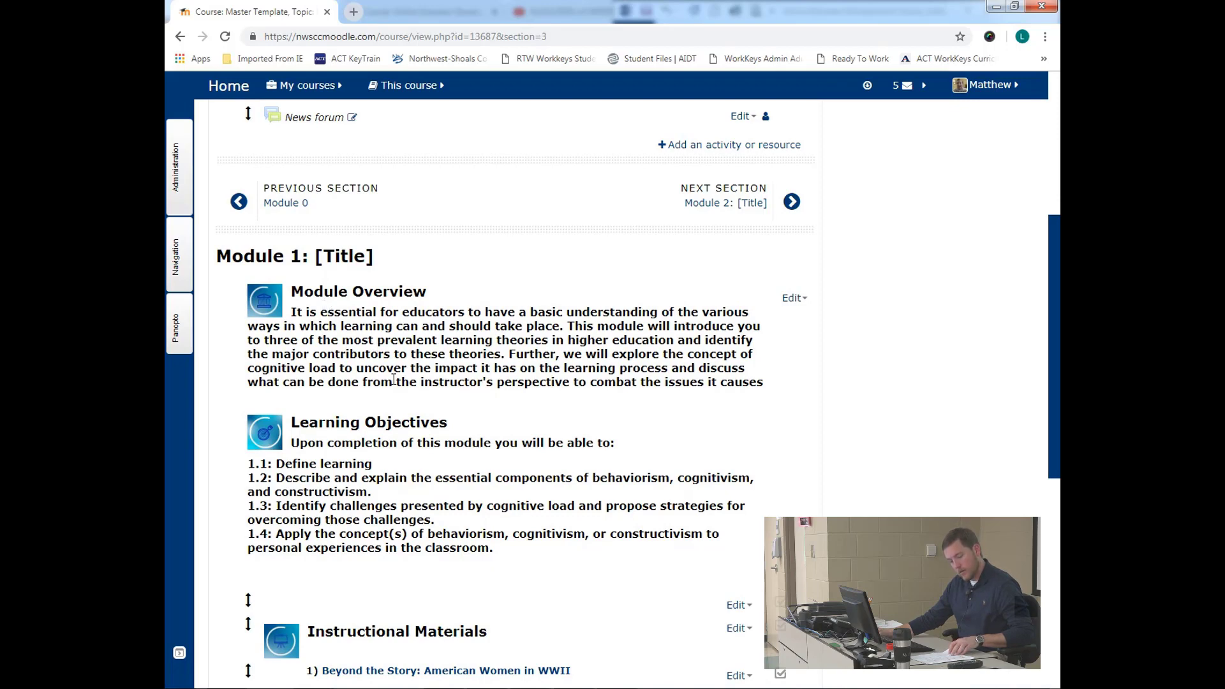
{"action": "scroll", "coordinate": [393, 379], "scroll_direction": "down", "scroll_amount": 3}
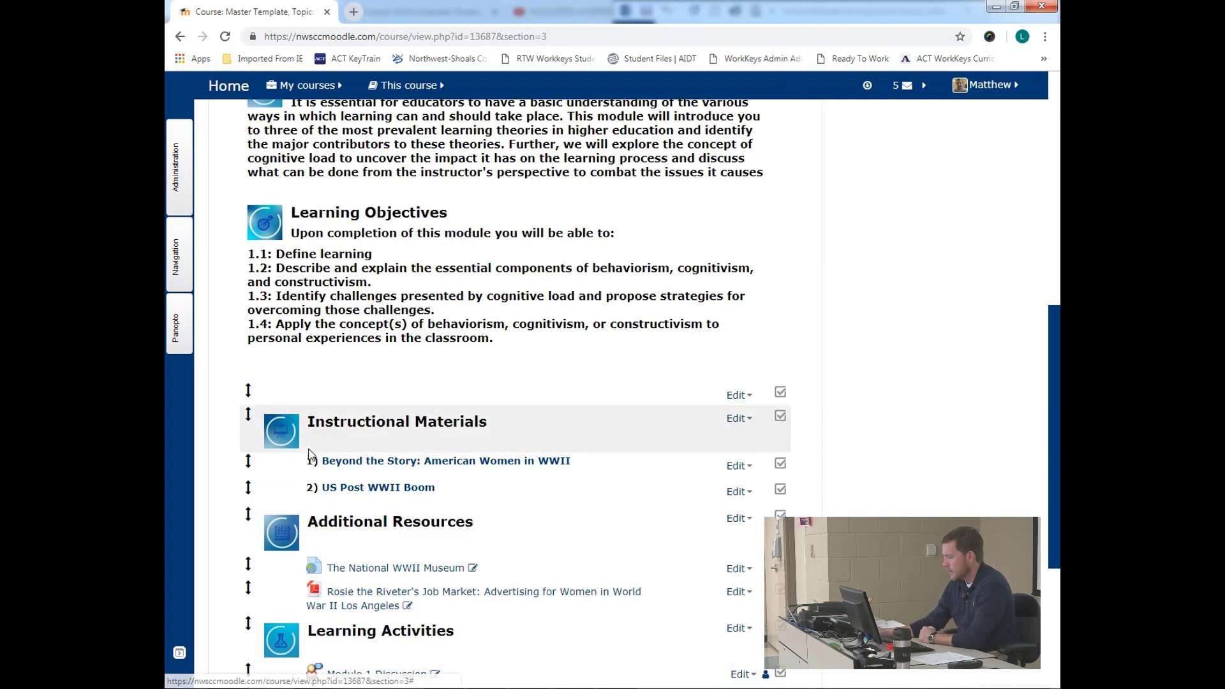
{"action": "scroll", "coordinate": [287, 371], "scroll_direction": "down", "scroll_amount": 1}
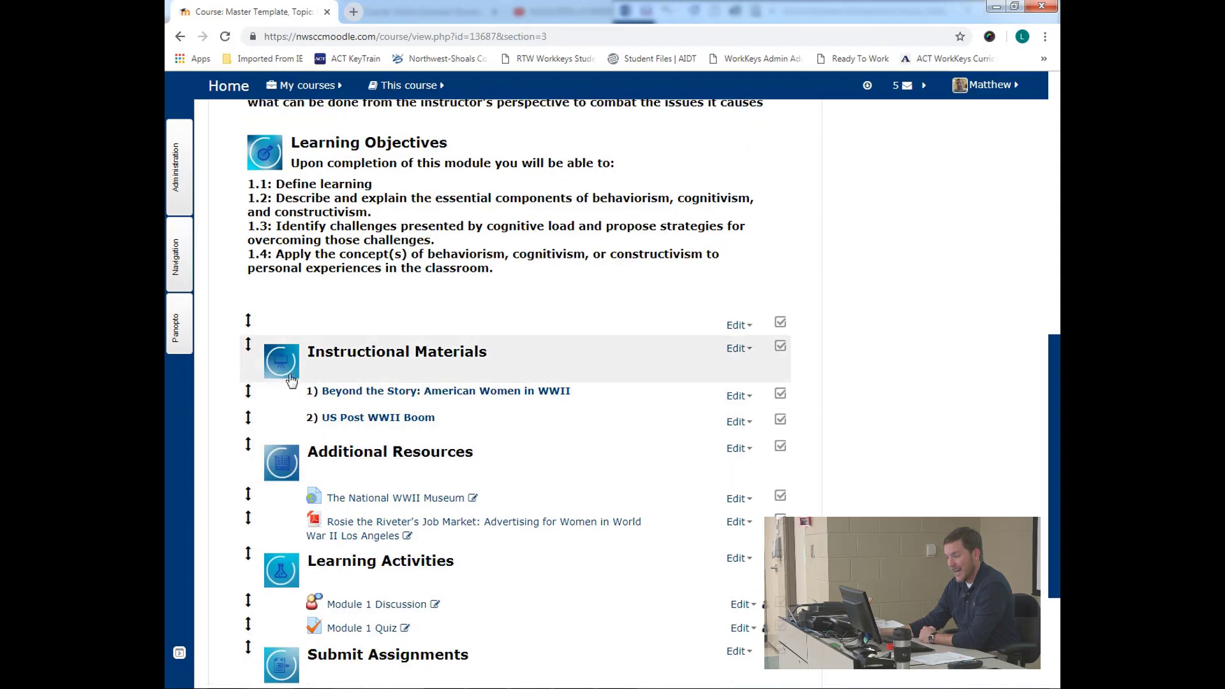
{"action": "scroll", "coordinate": [284, 482], "scroll_direction": "down", "scroll_amount": 2}
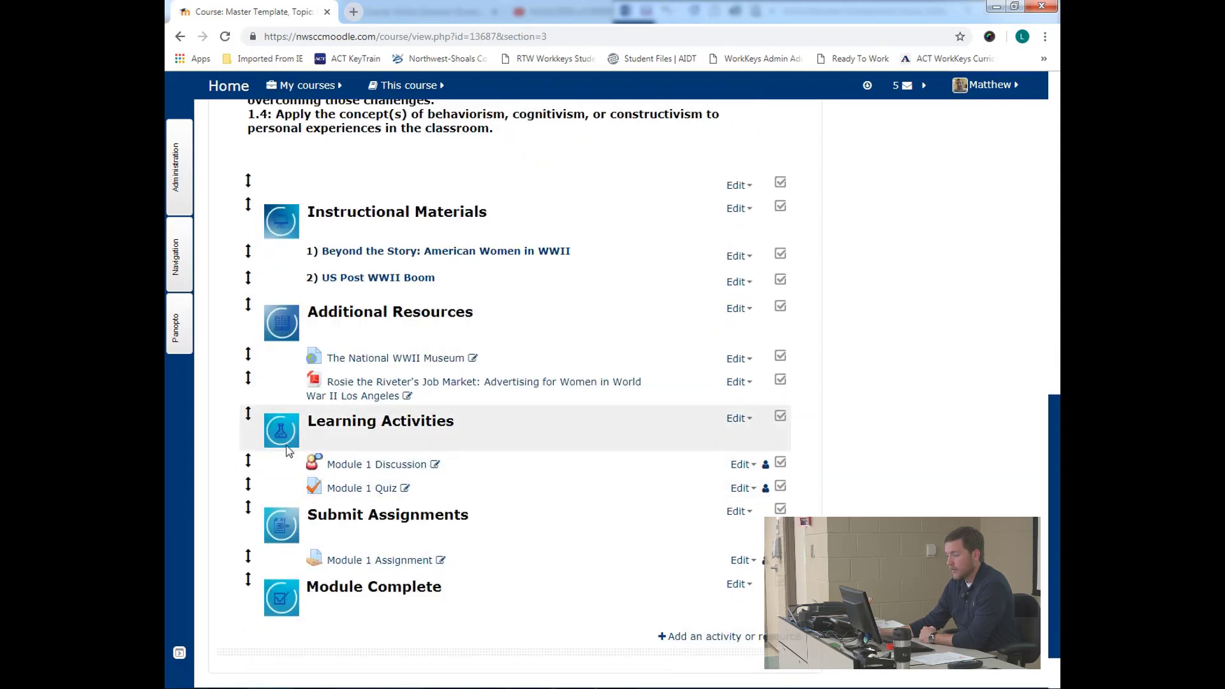
{"action": "scroll", "coordinate": [284, 438], "scroll_direction": "up", "scroll_amount": 2}
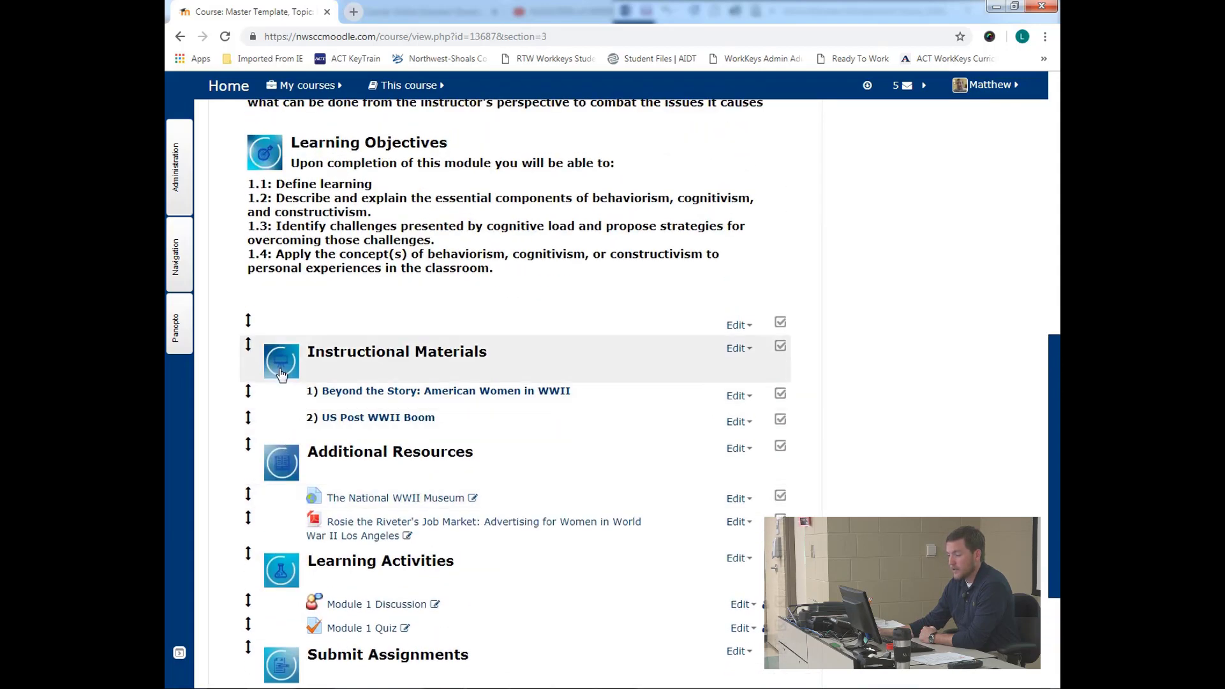
- Edit the Instructional Materials label in Module 1 and remove its icon along with the blank line above the heading
{"action": "left_click", "coordinate": [735, 349]}
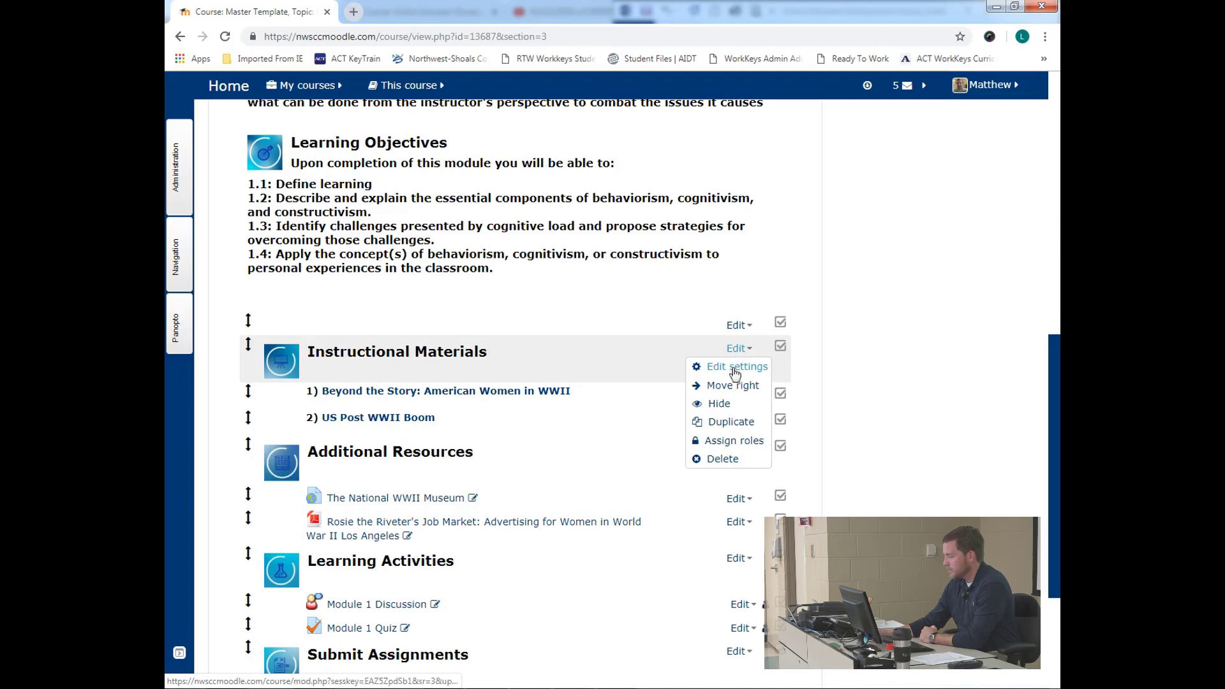
{"action": "left_click", "coordinate": [732, 379]}
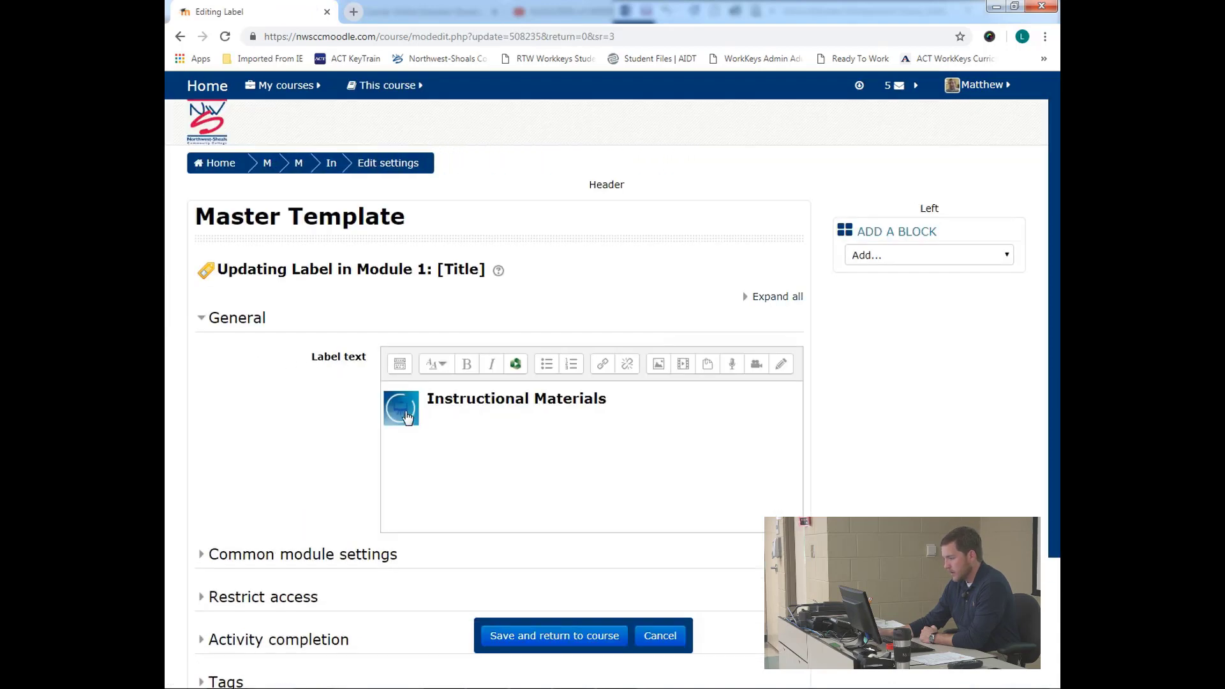
{"action": "left_click", "coordinate": [407, 416]}
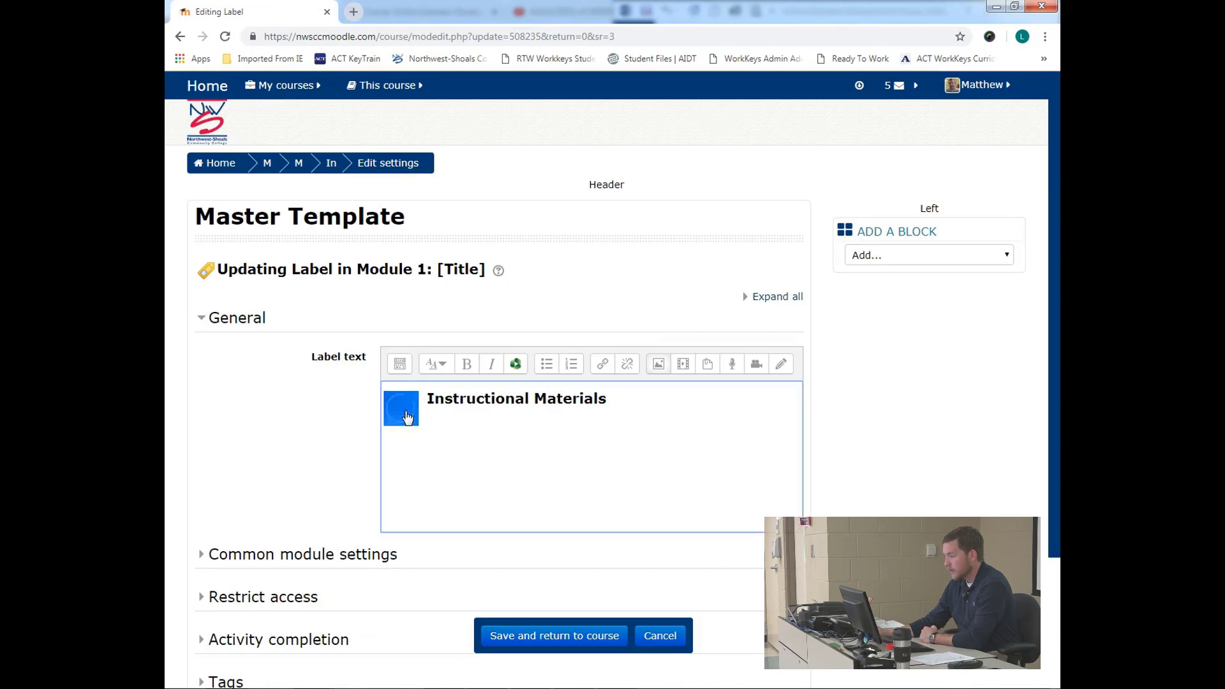
{"action": "key", "text": "Delete"}
{"action": "key", "text": "Down"}
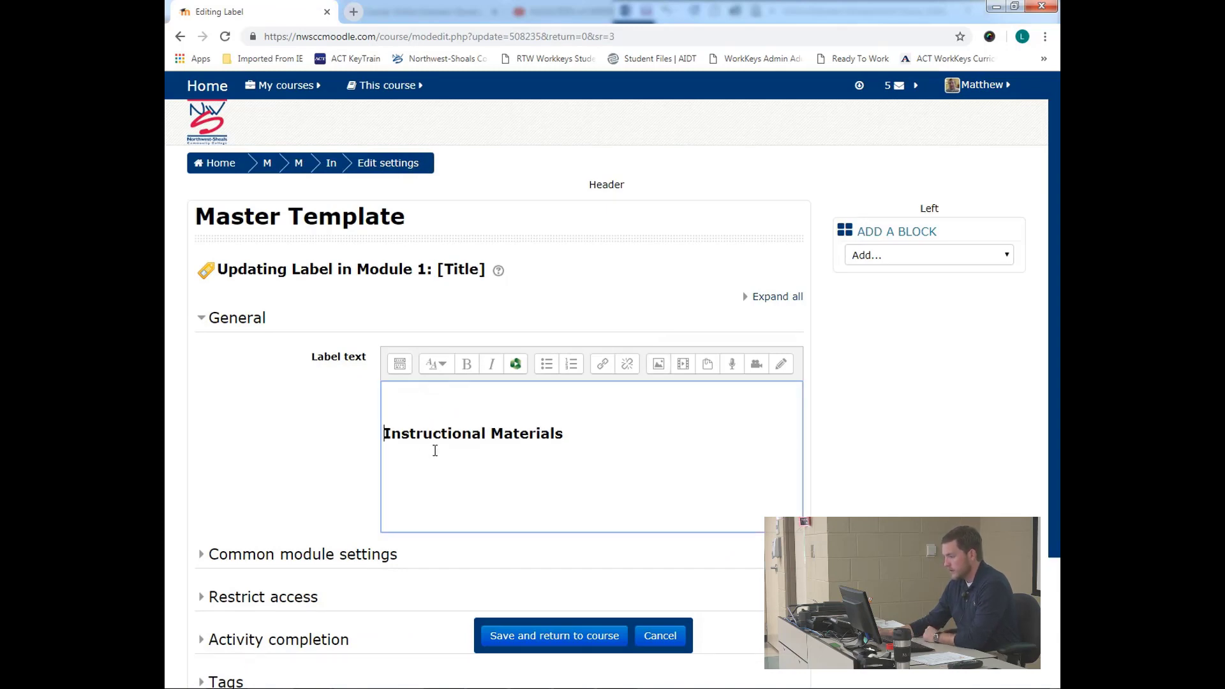
{"action": "key", "text": "BackSpace"}
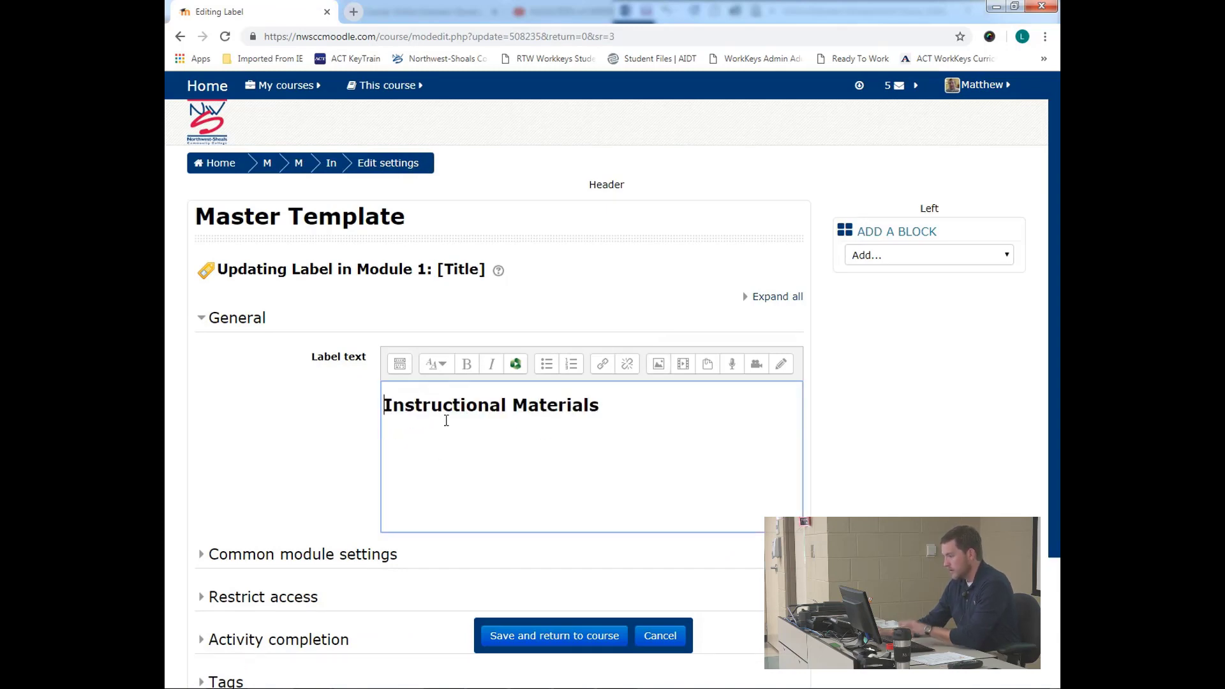
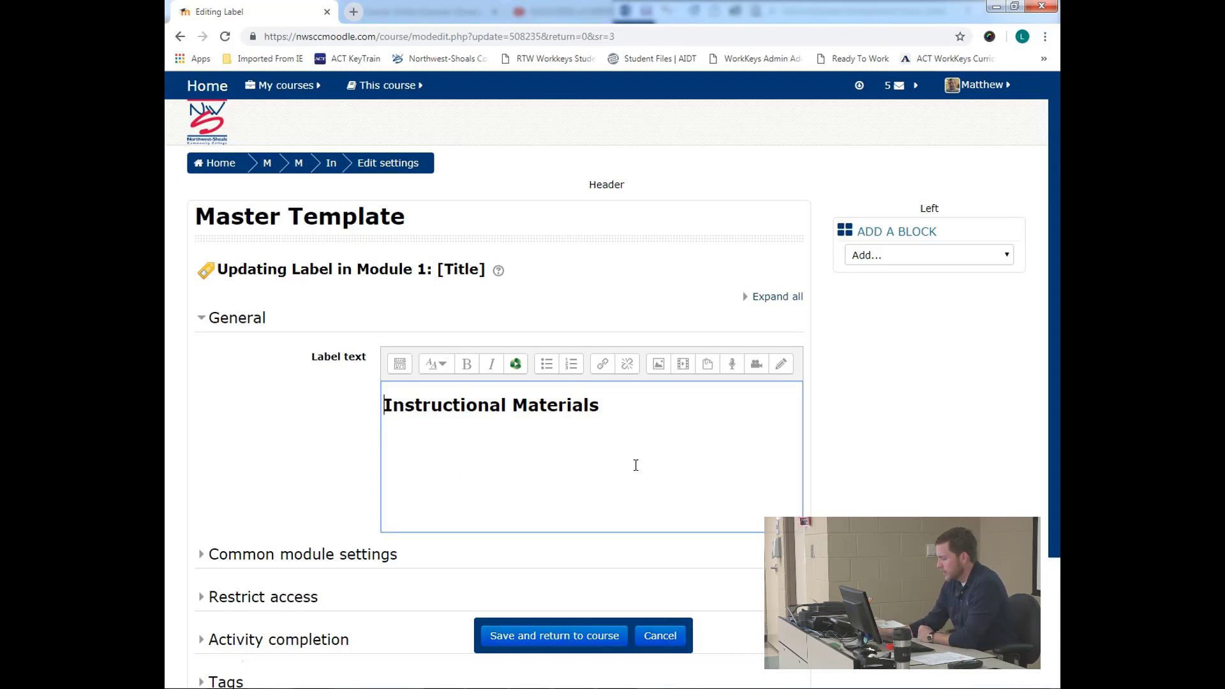
- Replace the label text with "Lecture Videos", save it and check the heading in Module 1 on the course page
{"action": "left_click_drag", "start_coordinate": [608, 416], "coordinate": [381, 390]}
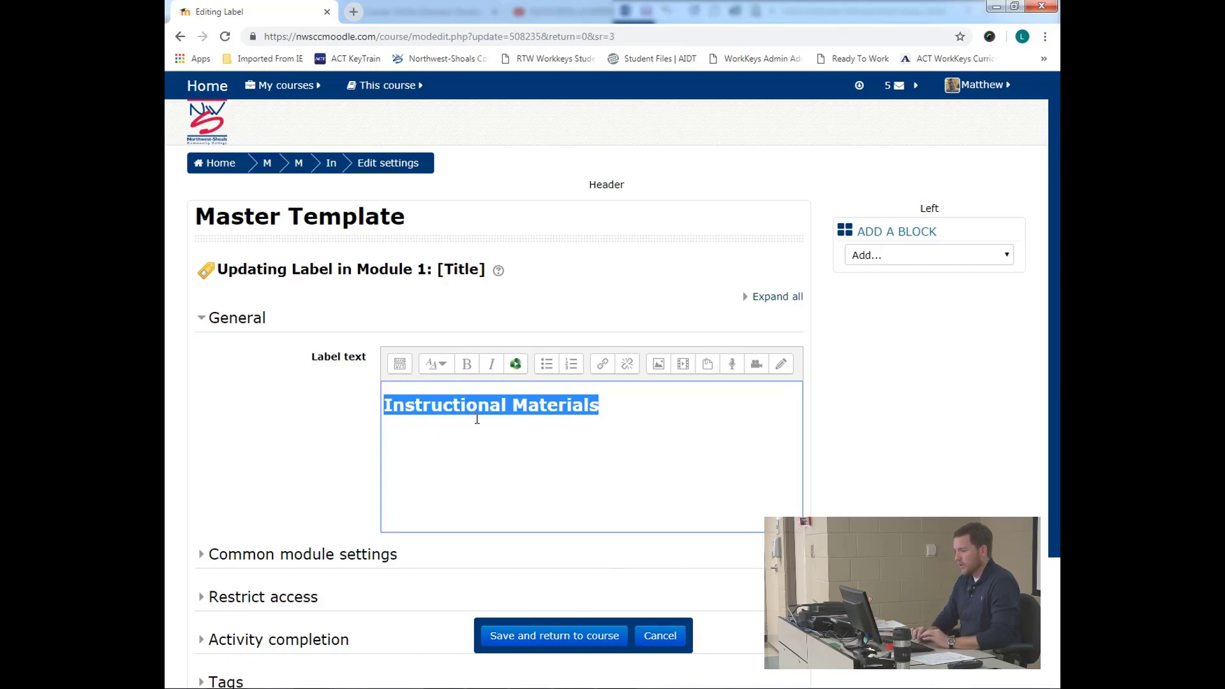
{"action": "key", "text": "BackSpace"}
{"action": "type", "text": "Le"}
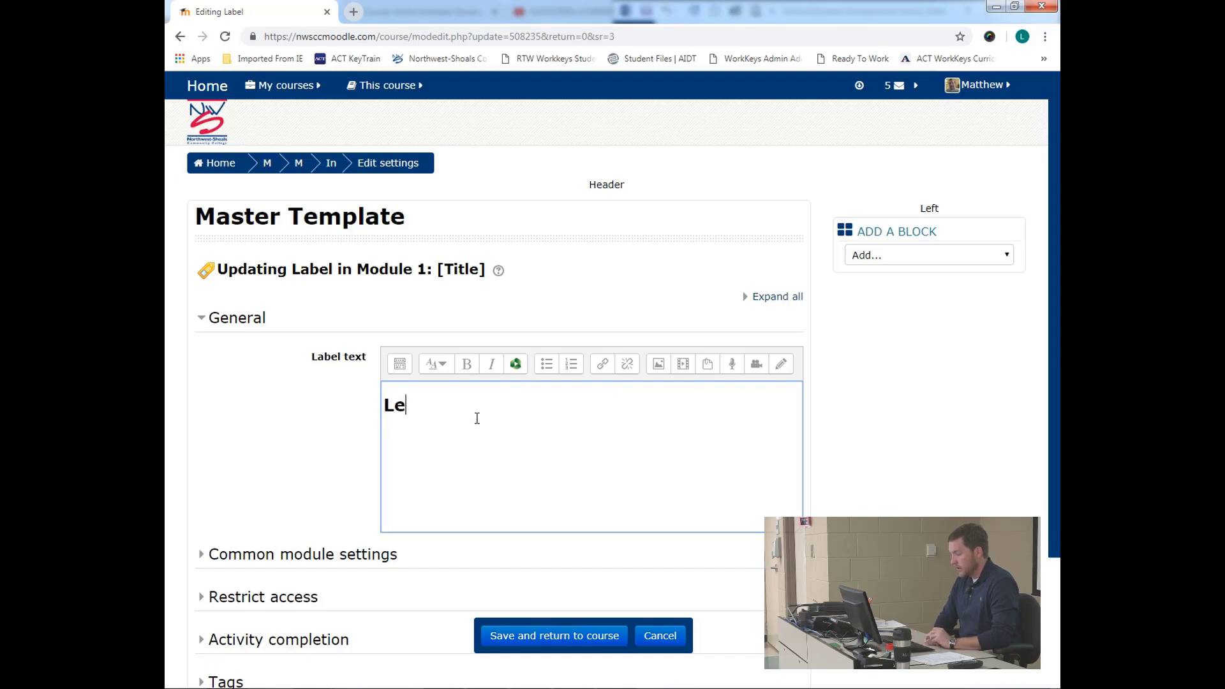
{"action": "type", "text": "cture Videos"}
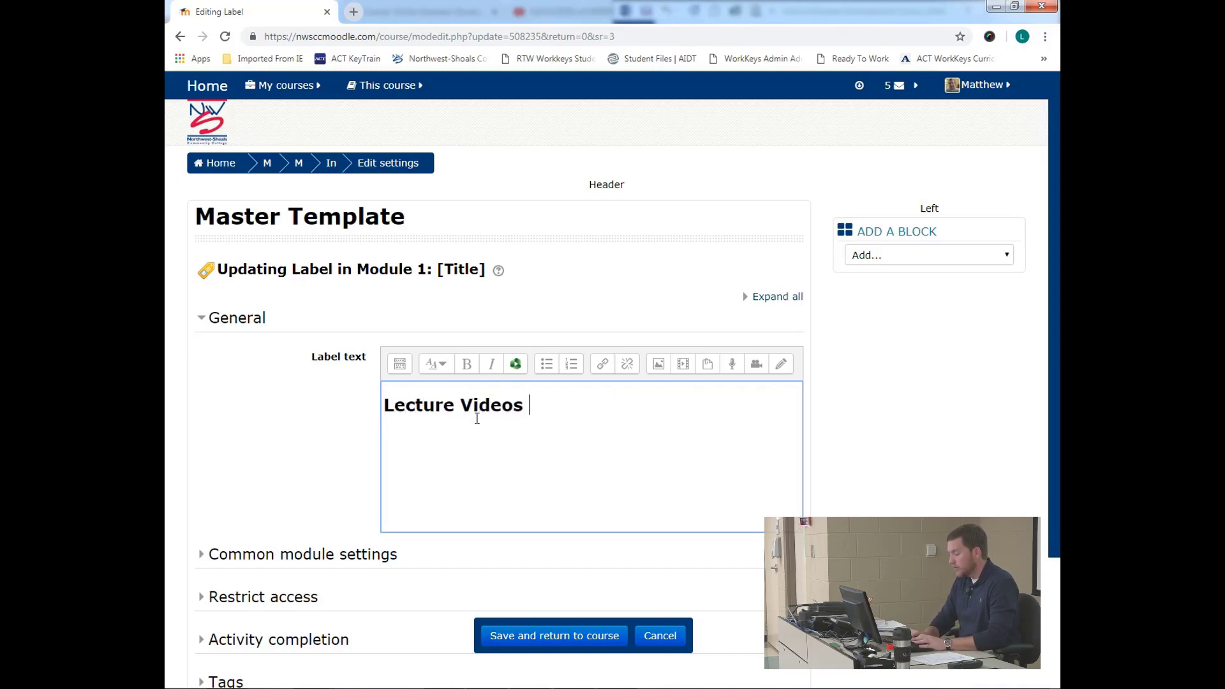
{"action": "left_click", "coordinate": [584, 638]}
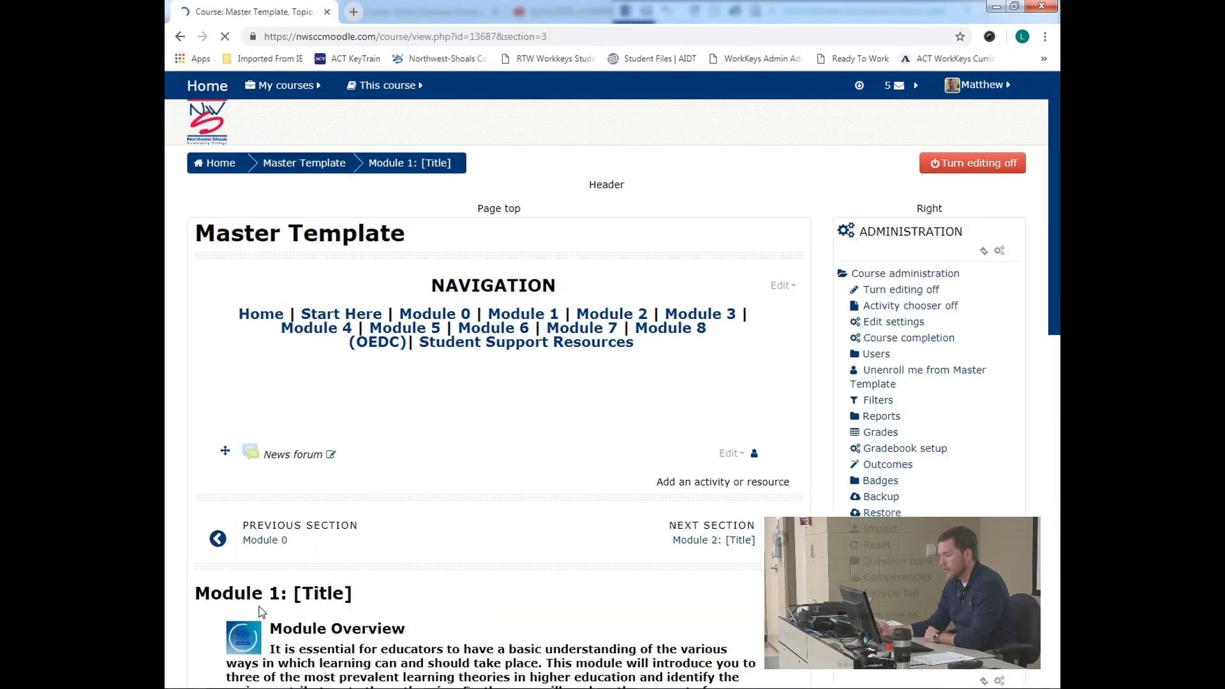
{"action": "scroll", "coordinate": [332, 613], "scroll_direction": "down", "scroll_amount": 10}
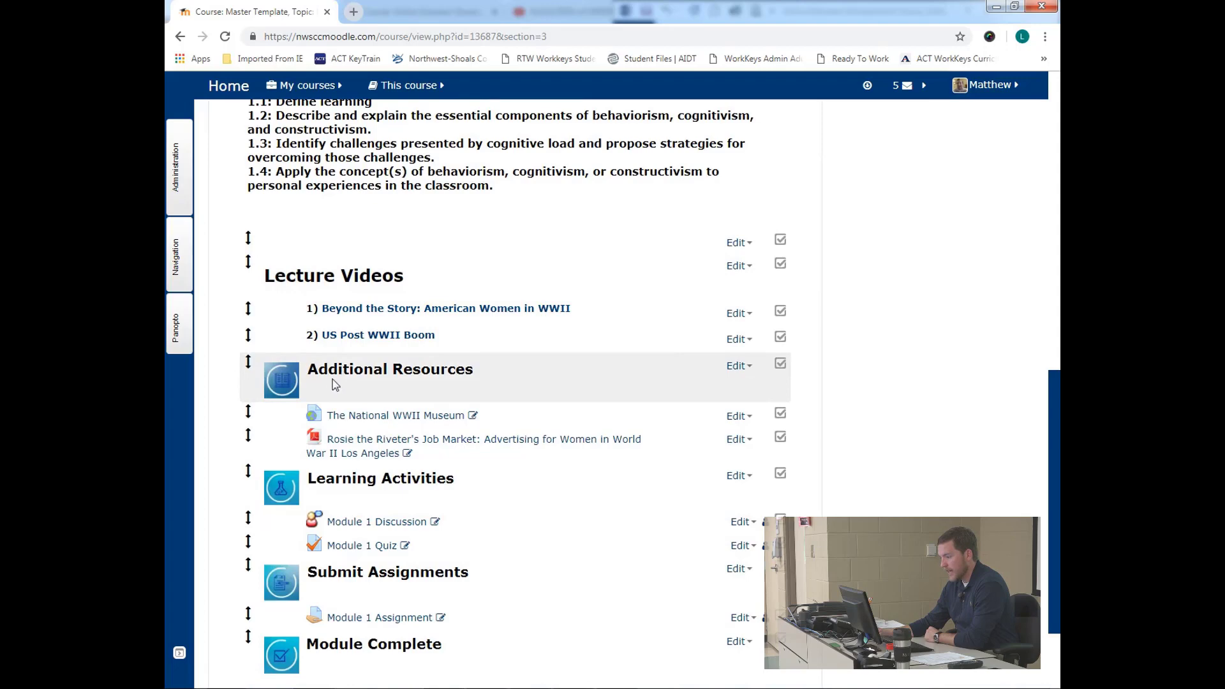
{"action": "left_click", "coordinate": [737, 366]}
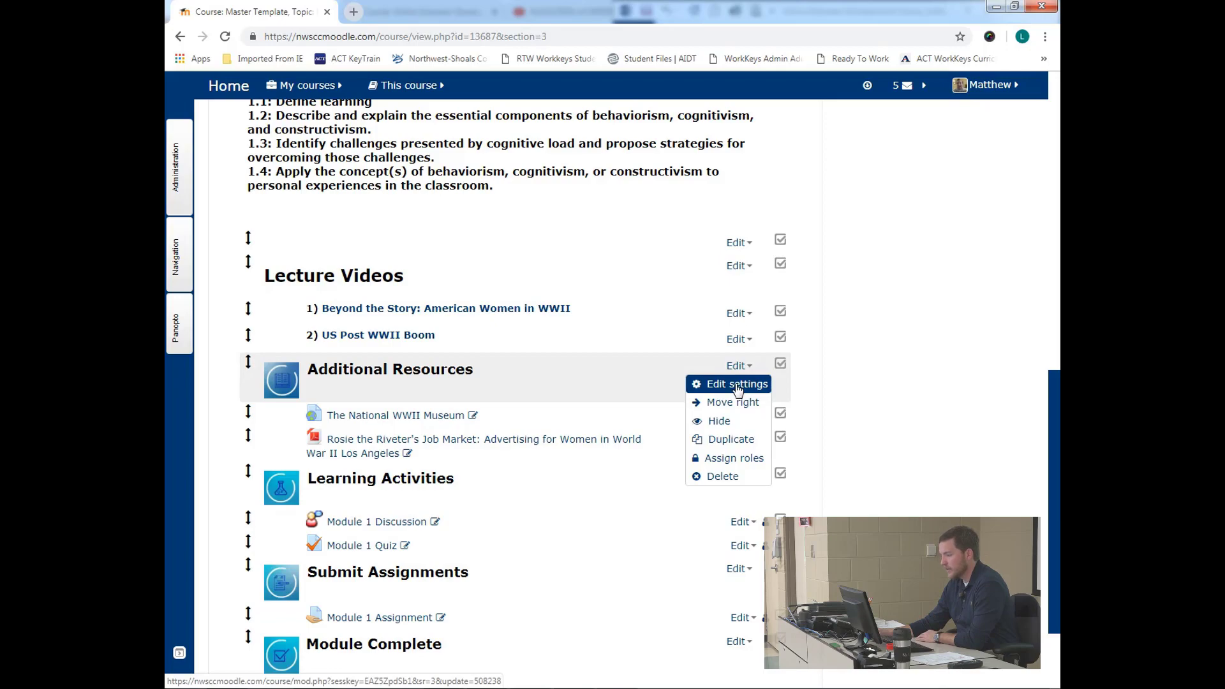
{"action": "left_click", "coordinate": [856, 400]}
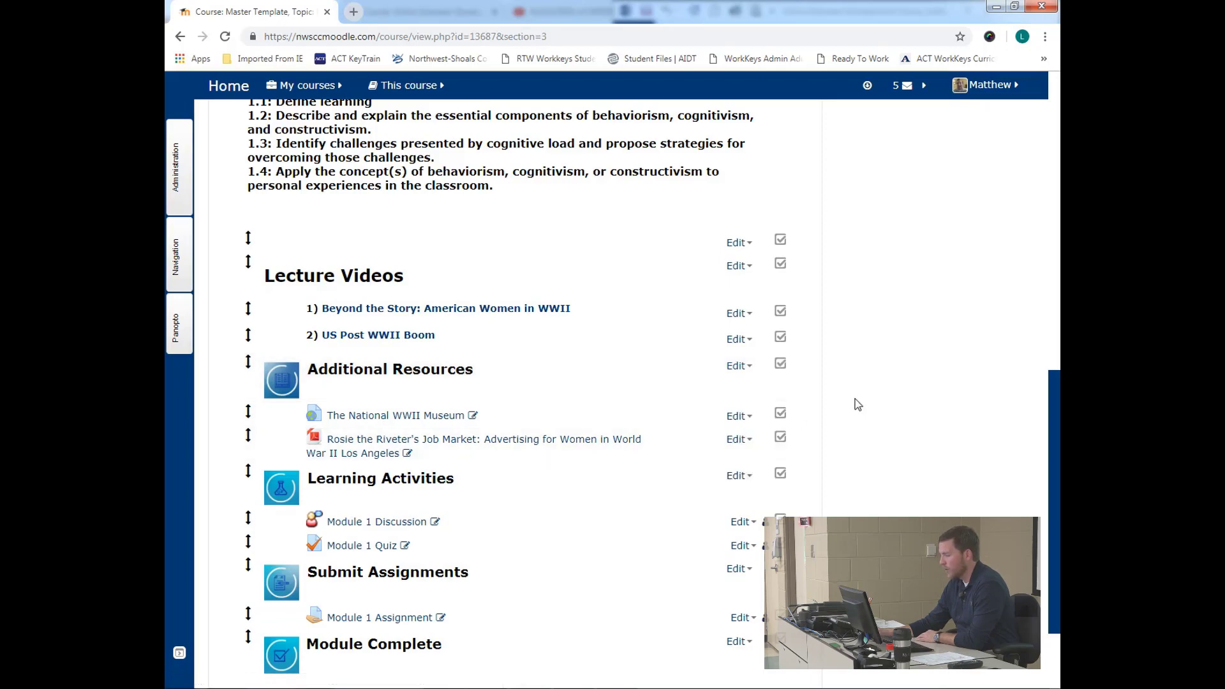
{"action": "scroll", "coordinate": [499, 424], "scroll_direction": "down", "scroll_amount": 2}
{"action": "scroll", "coordinate": [498, 424], "scroll_direction": "up", "scroll_amount": 13}
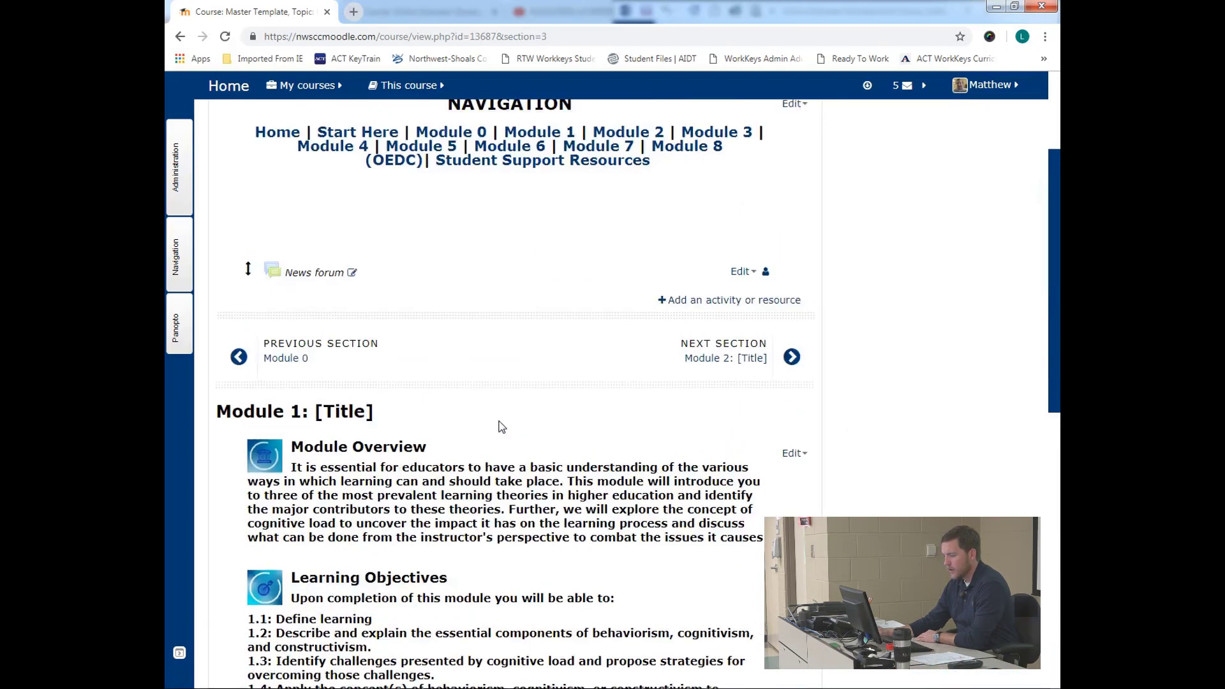
- Open Module 2 and examine its example layout, from the instructions and KWL Padlet through videos, blog, discussion, exit tickets and additional resources
{"action": "scroll", "coordinate": [510, 435], "scroll_direction": "down", "scroll_amount": 4}
{"action": "left_click", "coordinate": [709, 260]}
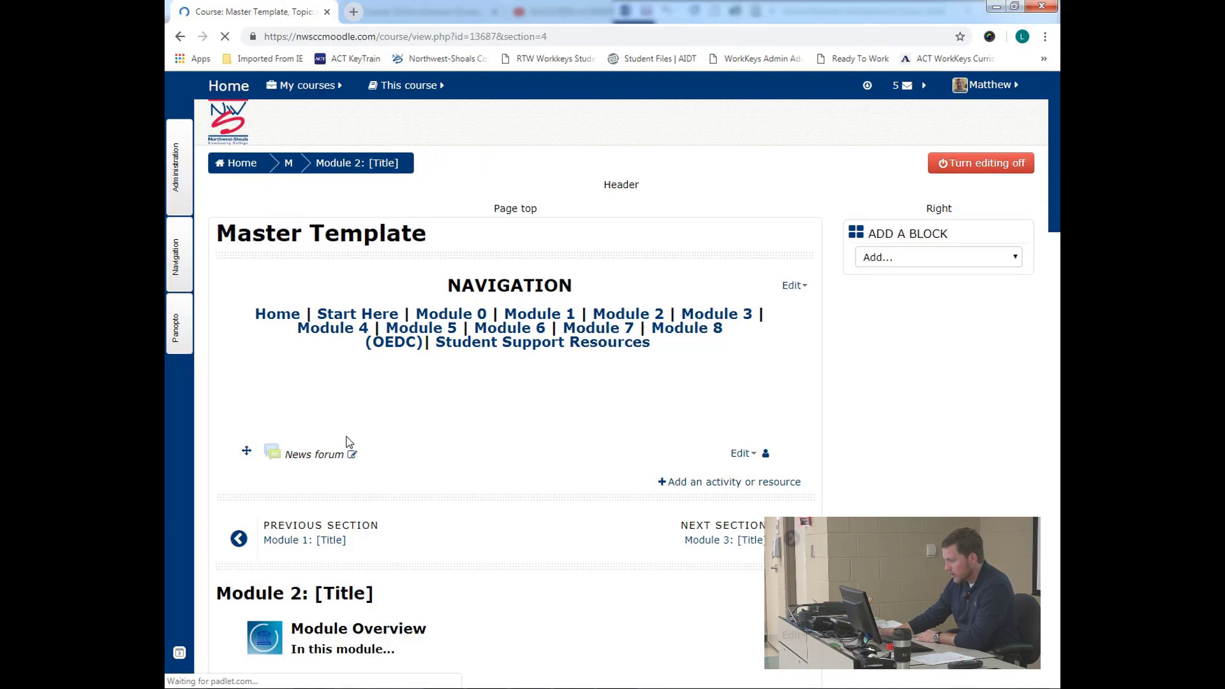
{"action": "scroll", "coordinate": [347, 440], "scroll_direction": "down", "scroll_amount": 5}
{"action": "scroll", "coordinate": [435, 424], "scroll_direction": "down", "scroll_amount": 15}
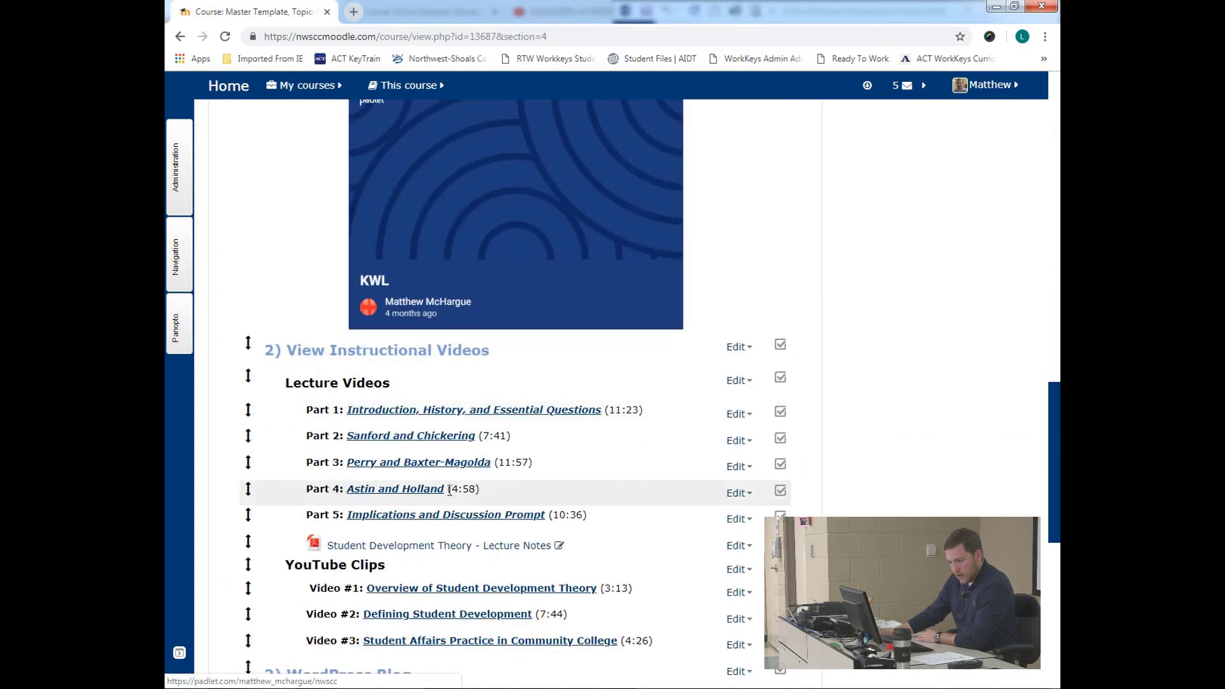
{"action": "scroll", "coordinate": [884, 362], "scroll_direction": "down", "scroll_amount": 2}
{"action": "scroll", "coordinate": [883, 361], "scroll_direction": "down", "scroll_amount": 3}
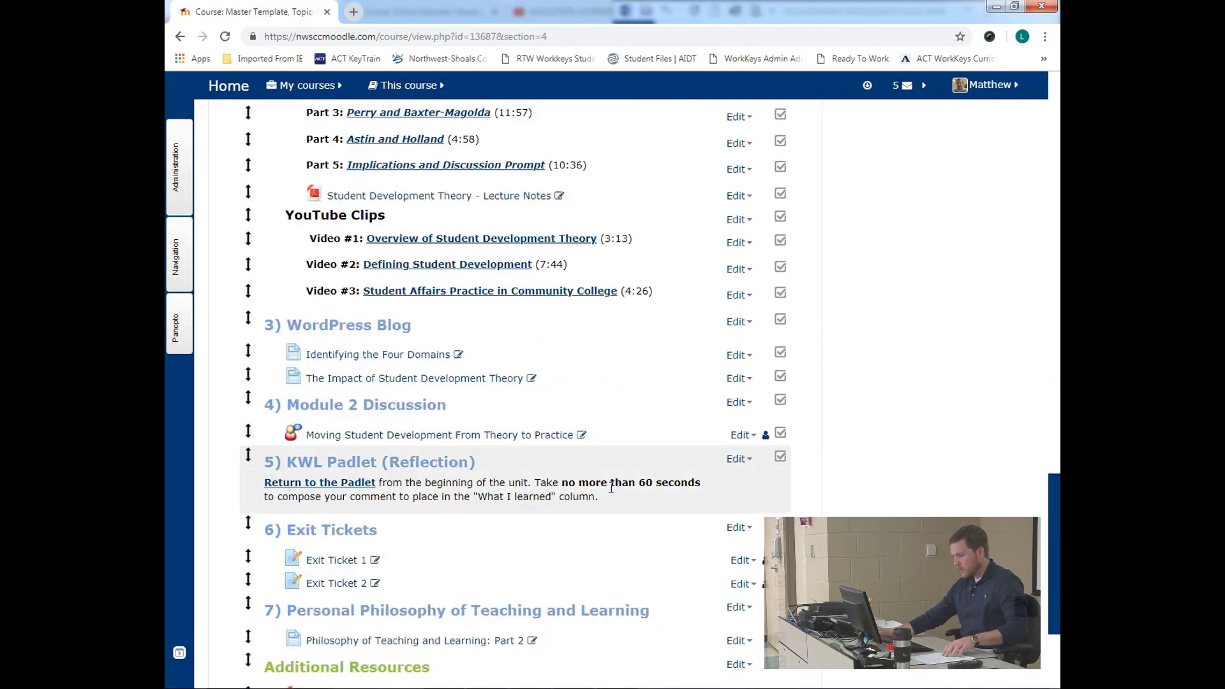
{"action": "scroll", "coordinate": [611, 488], "scroll_direction": "down", "scroll_amount": 3}
{"action": "scroll", "coordinate": [612, 487], "scroll_direction": "up", "scroll_amount": 12}
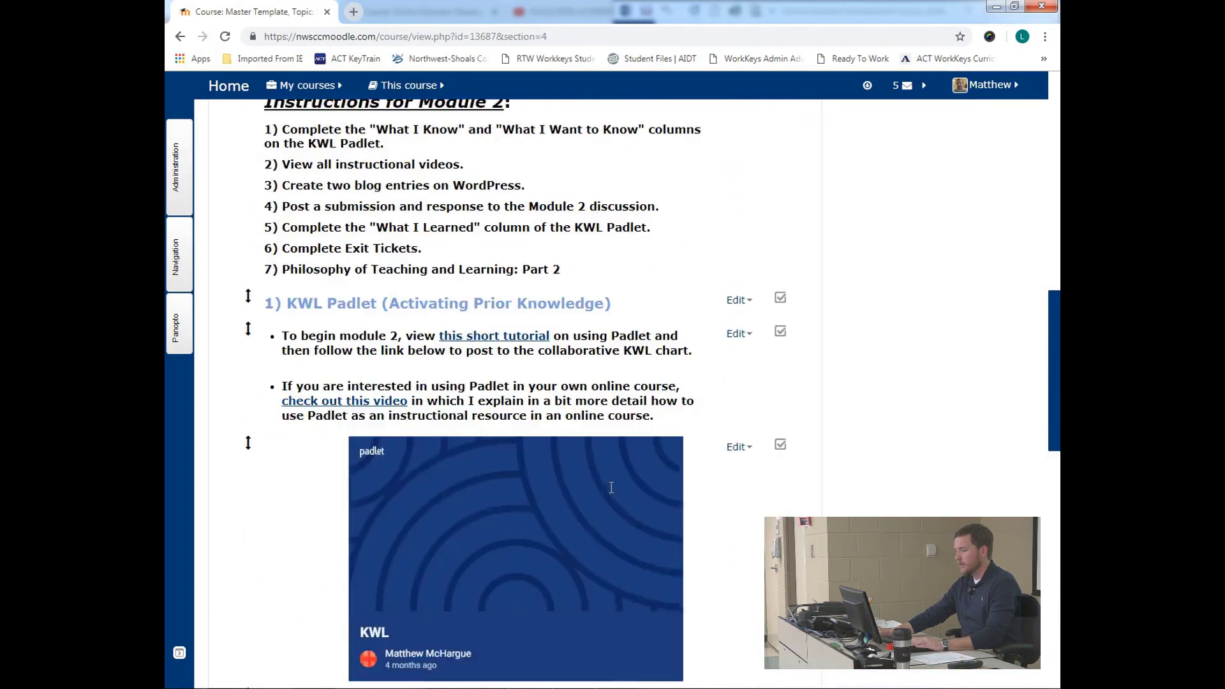
{"action": "scroll", "coordinate": [611, 487], "scroll_direction": "up", "scroll_amount": 3}
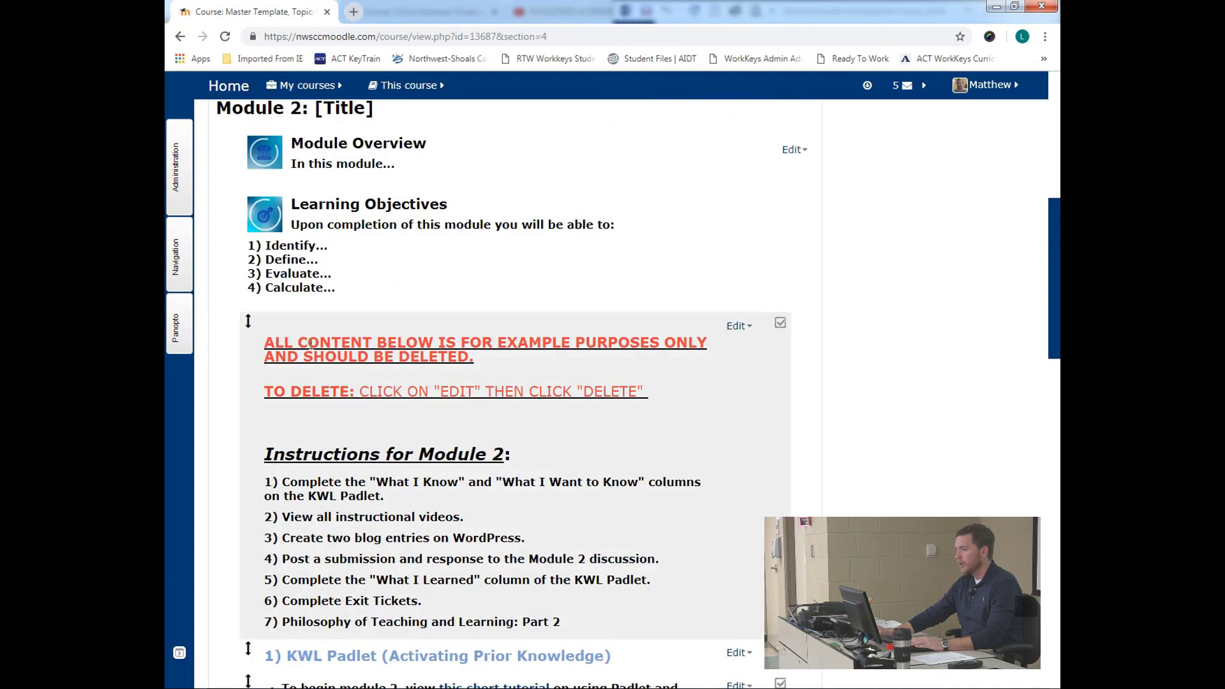
{"action": "scroll", "coordinate": [310, 345], "scroll_direction": "up", "scroll_amount": 6}
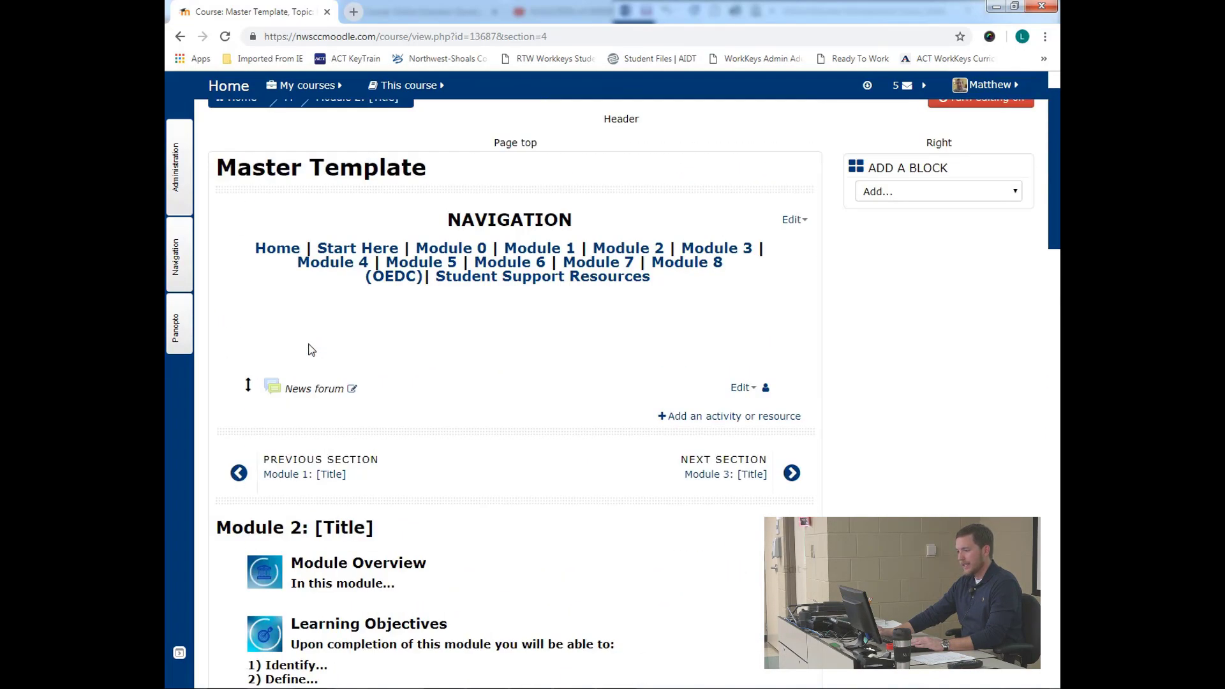
- Return to the course home page and examine the sections in sequence from Start Here through Module 1 to Module 2
{"action": "left_click", "coordinate": [284, 254]}
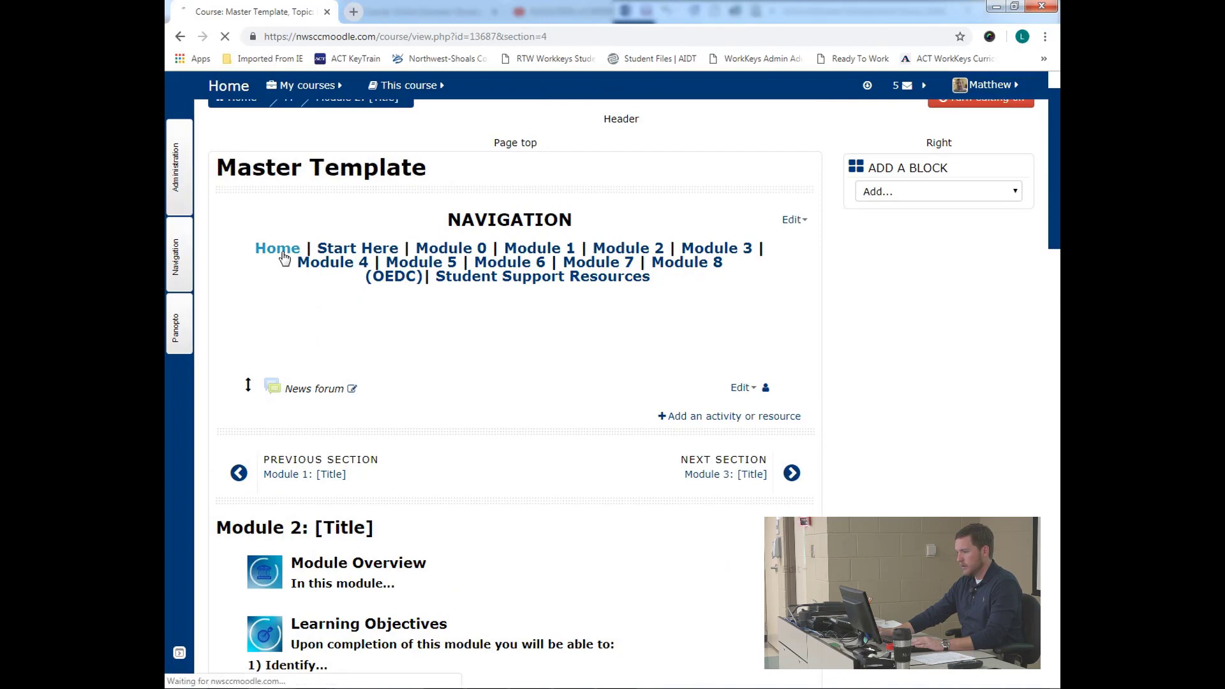
{"action": "scroll", "coordinate": [351, 406], "scroll_direction": "down", "scroll_amount": 4}
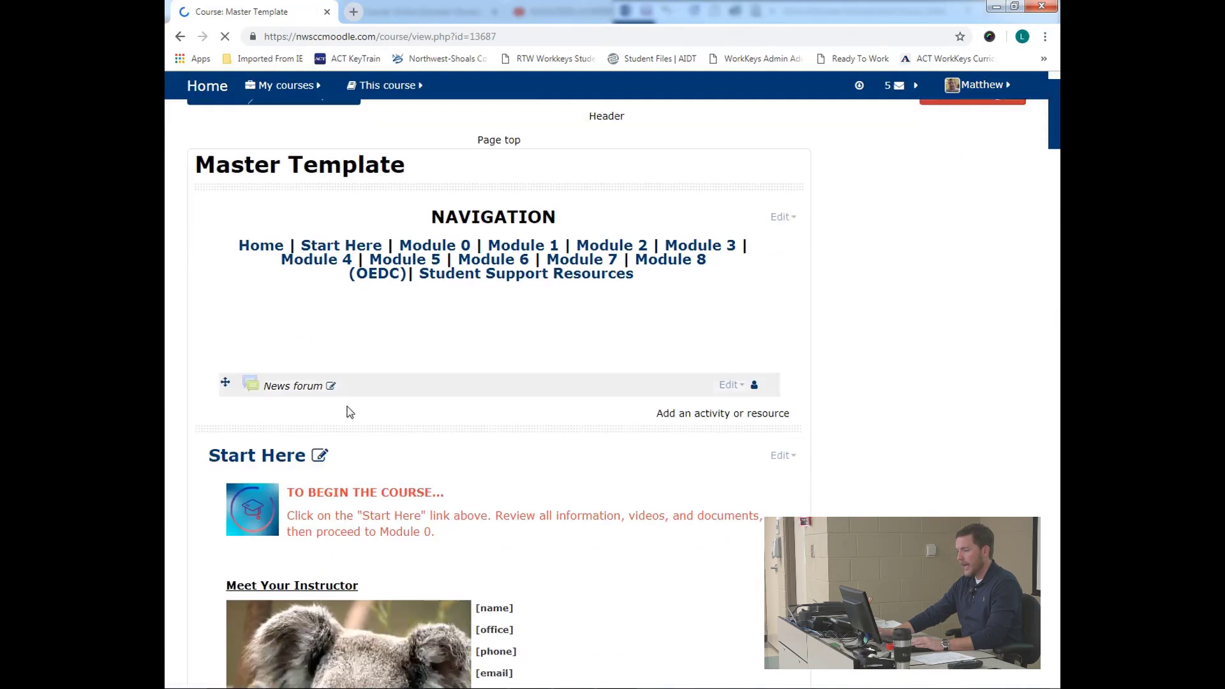
{"action": "scroll", "coordinate": [446, 370], "scroll_direction": "up", "scroll_amount": 4}
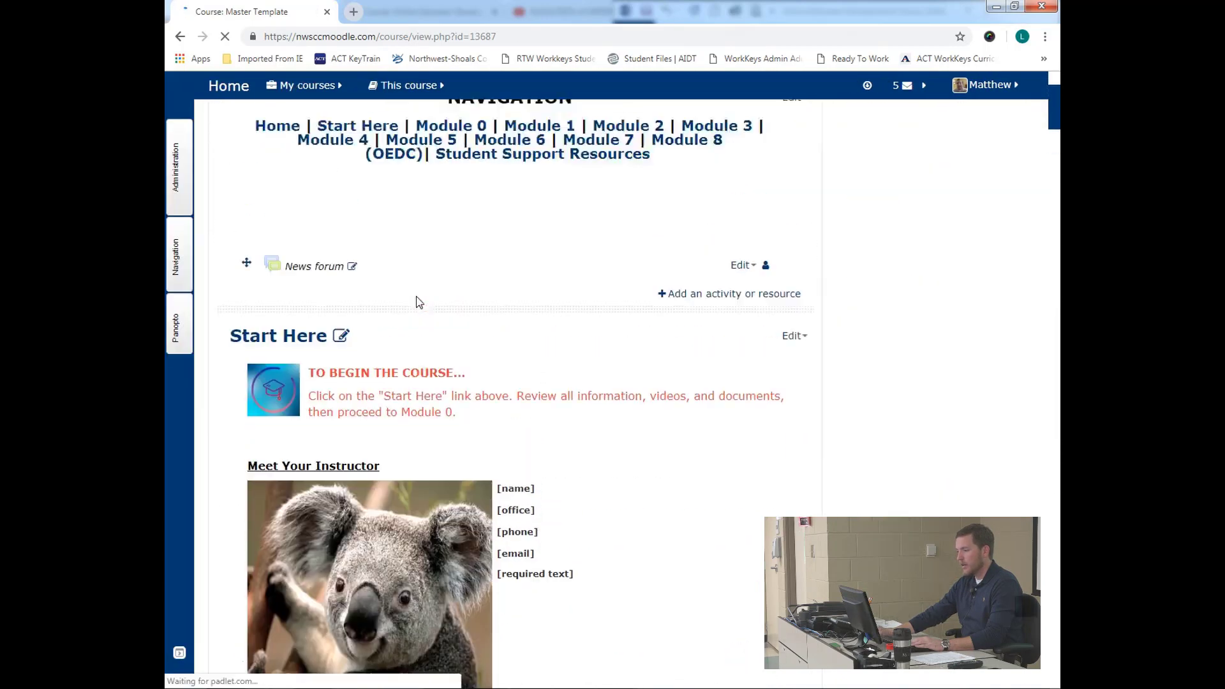
{"action": "scroll", "coordinate": [283, 418], "scroll_direction": "down", "scroll_amount": 20}
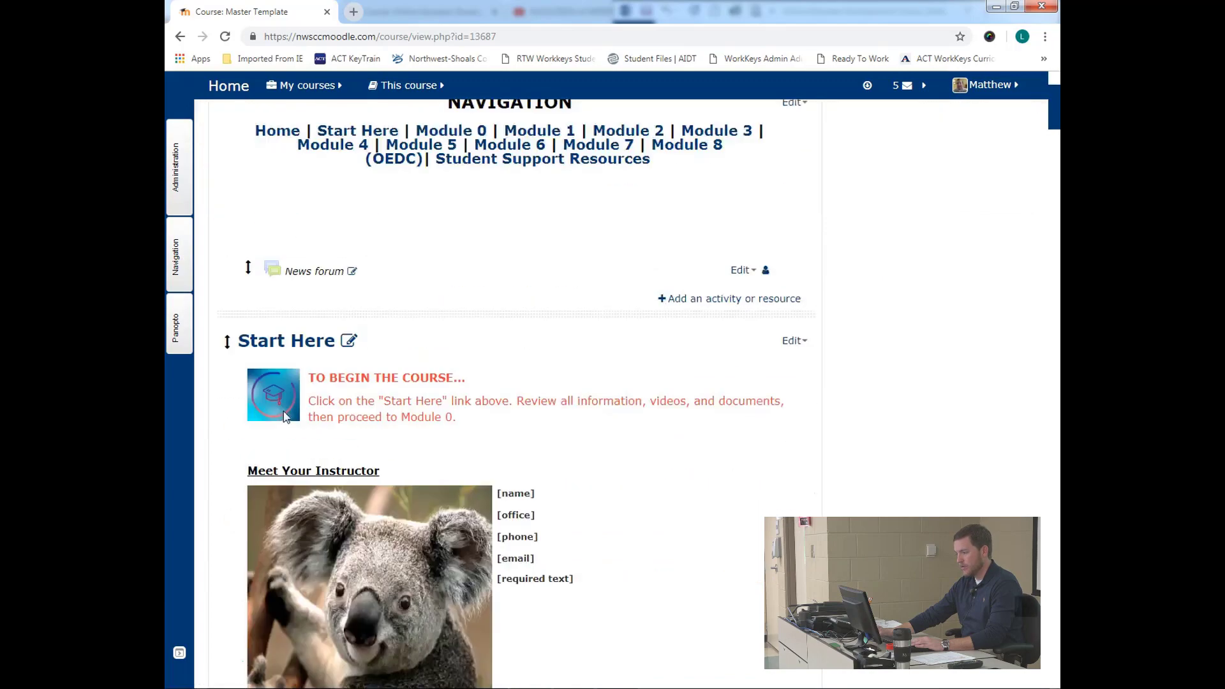
{"action": "scroll", "coordinate": [284, 416], "scroll_direction": "down", "scroll_amount": 4}
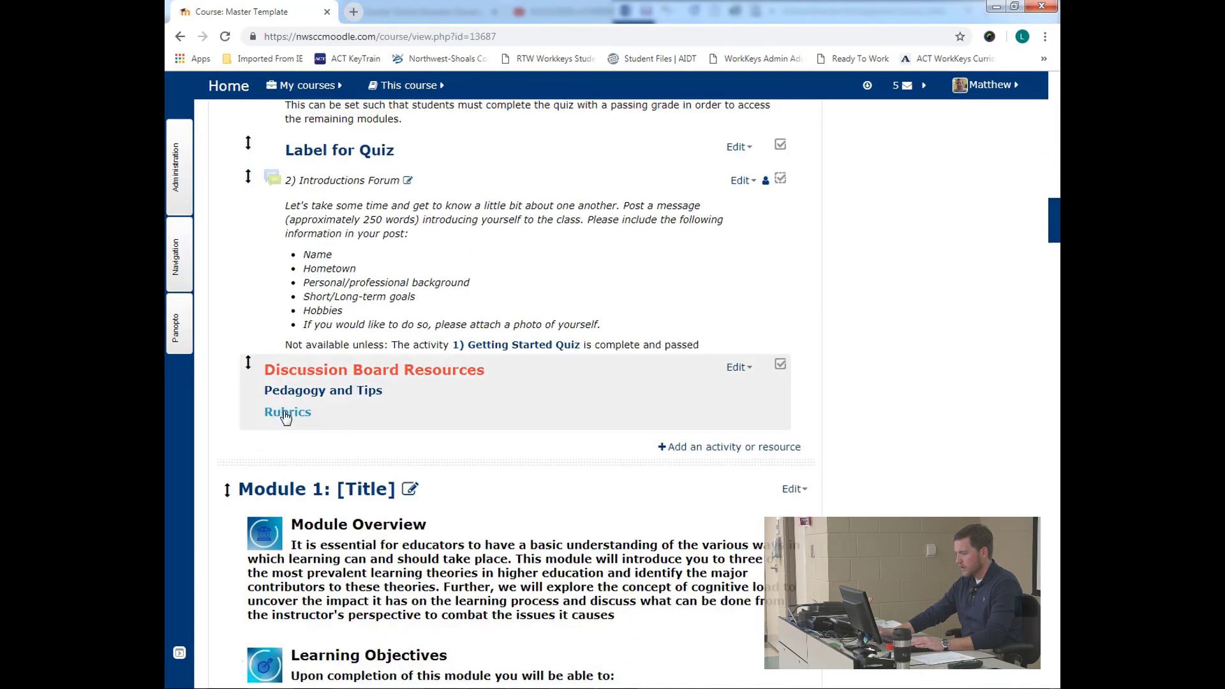
{"action": "scroll", "coordinate": [320, 410], "scroll_direction": "down", "scroll_amount": 4}
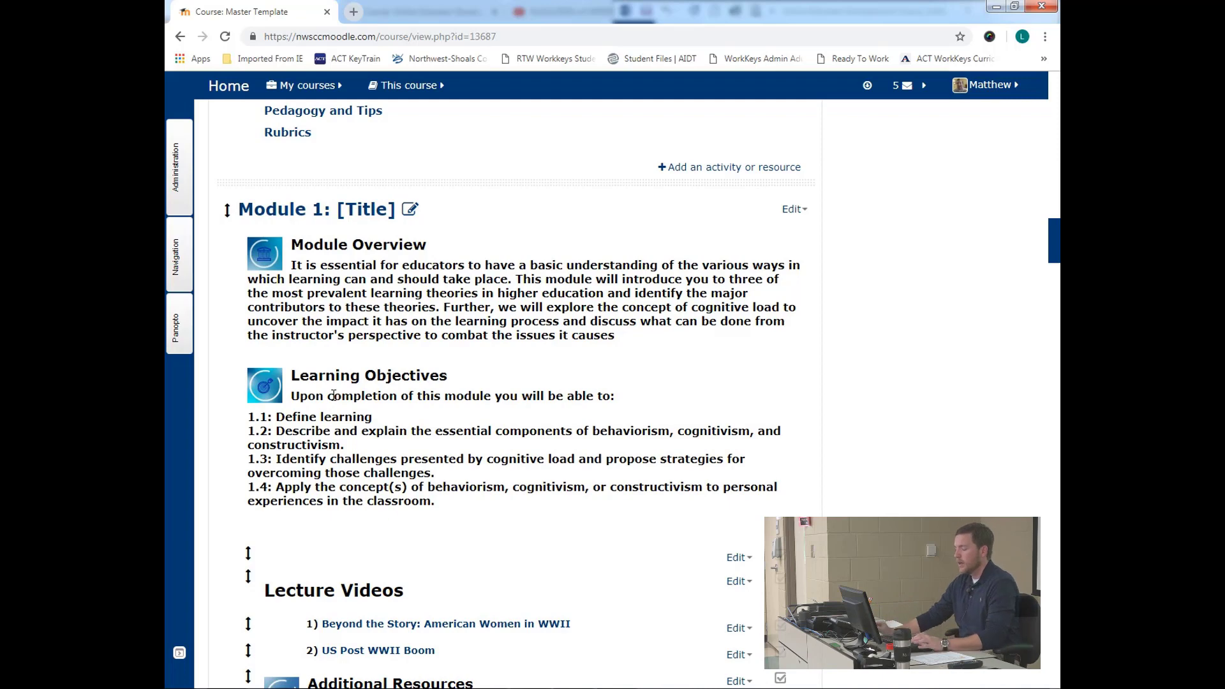
{"action": "scroll", "coordinate": [419, 449], "scroll_direction": "down", "scroll_amount": 2}
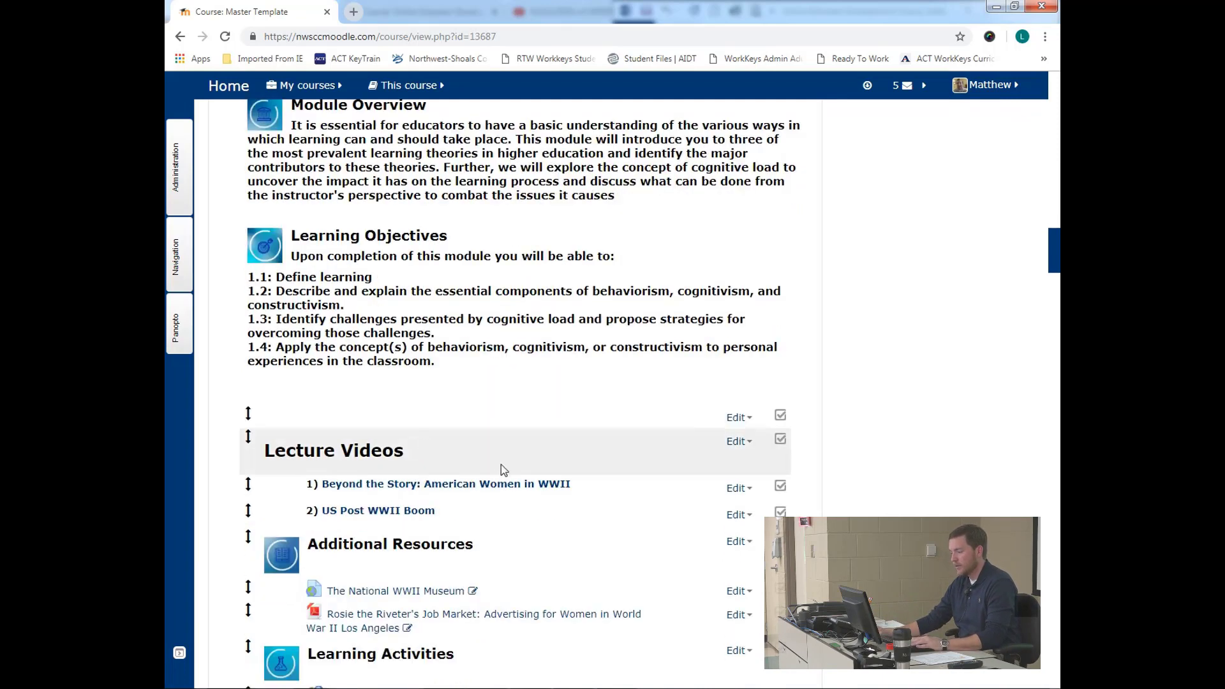
{"action": "scroll", "coordinate": [503, 469], "scroll_direction": "down", "scroll_amount": 3}
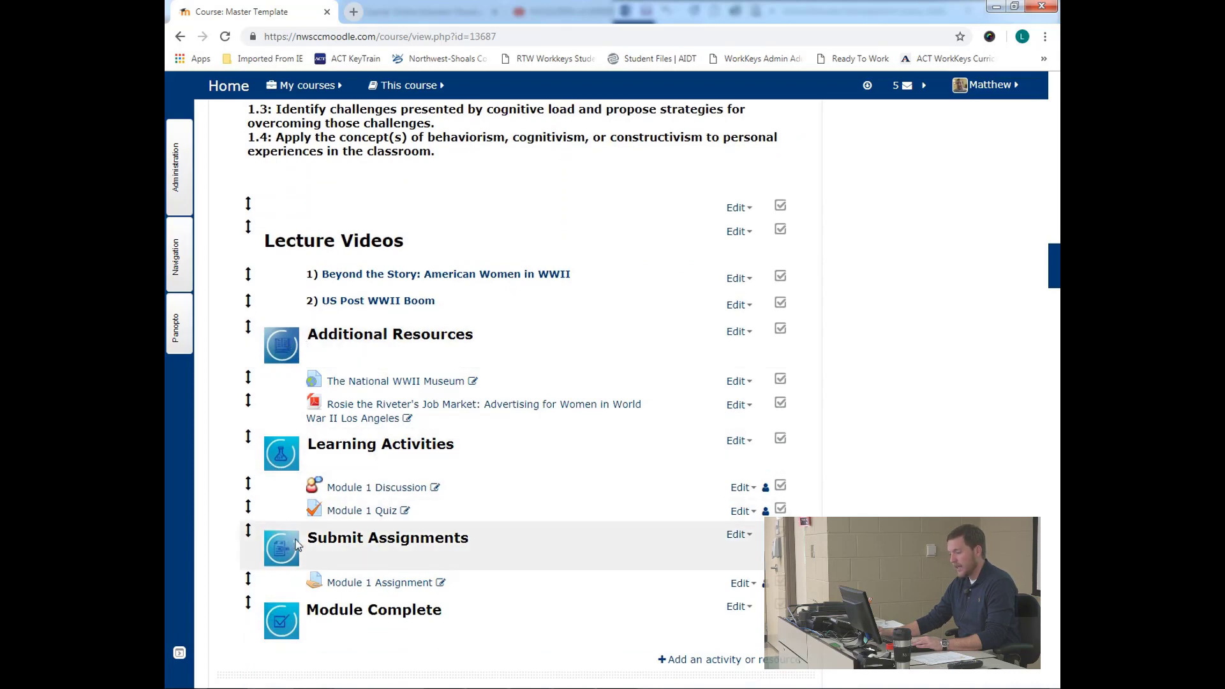
{"action": "scroll", "coordinate": [342, 543], "scroll_direction": "down", "scroll_amount": 8}
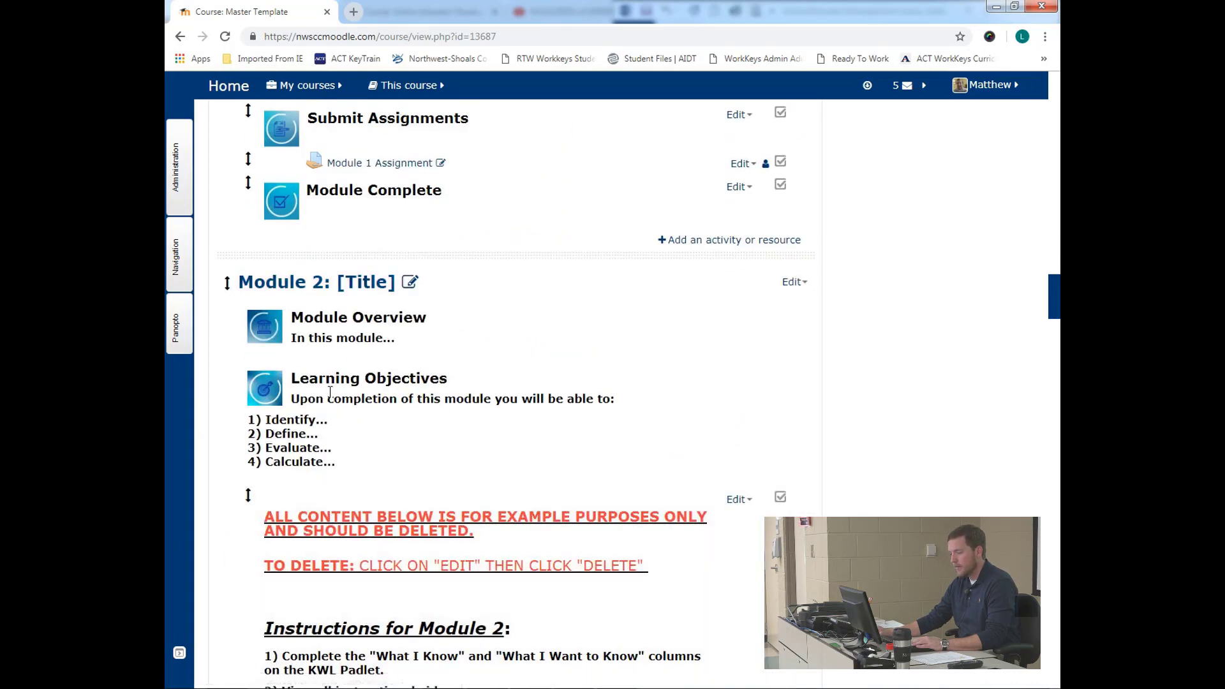
{"action": "scroll", "coordinate": [375, 585], "scroll_direction": "down", "scroll_amount": 6}
- Duplicate the Additional Resources label in Module 1
{"action": "scroll", "coordinate": [322, 532], "scroll_direction": "up", "scroll_amount": 10}
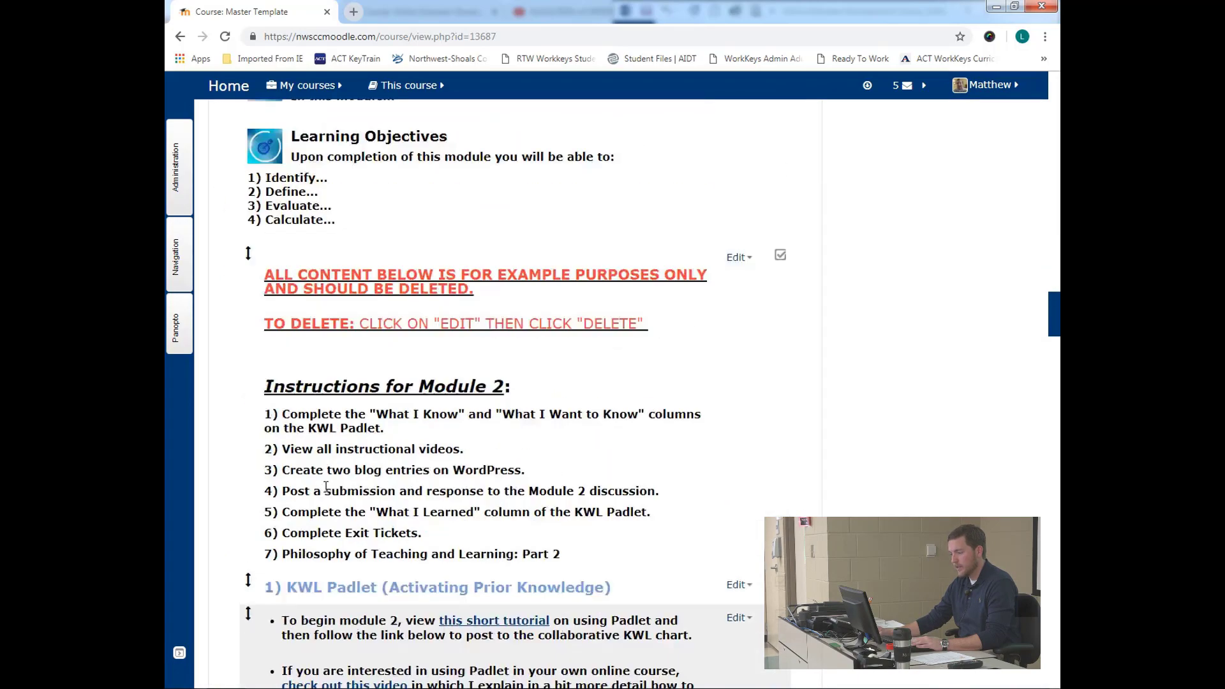
{"action": "scroll", "coordinate": [326, 488], "scroll_direction": "up", "scroll_amount": 4}
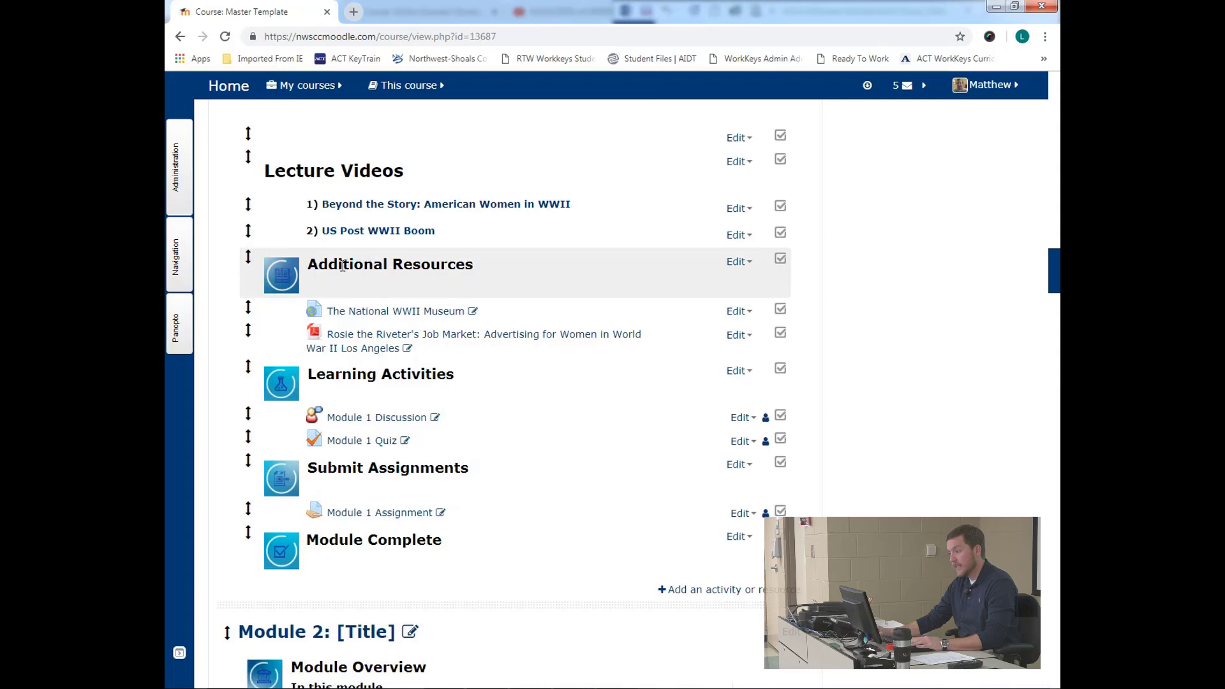
{"action": "scroll", "coordinate": [329, 526], "scroll_direction": "down", "scroll_amount": 4}
{"action": "scroll", "coordinate": [347, 522], "scroll_direction": "up", "scroll_amount": 4}
{"action": "left_click", "coordinate": [739, 263]}
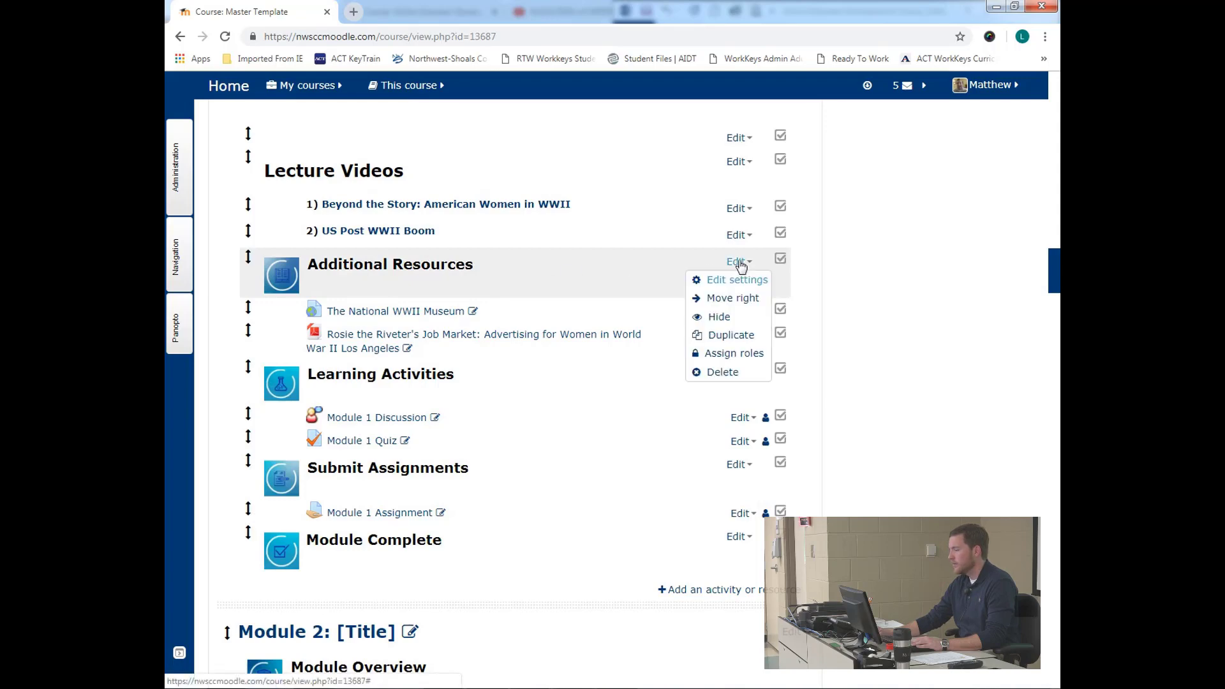
{"action": "left_click", "coordinate": [733, 335]}
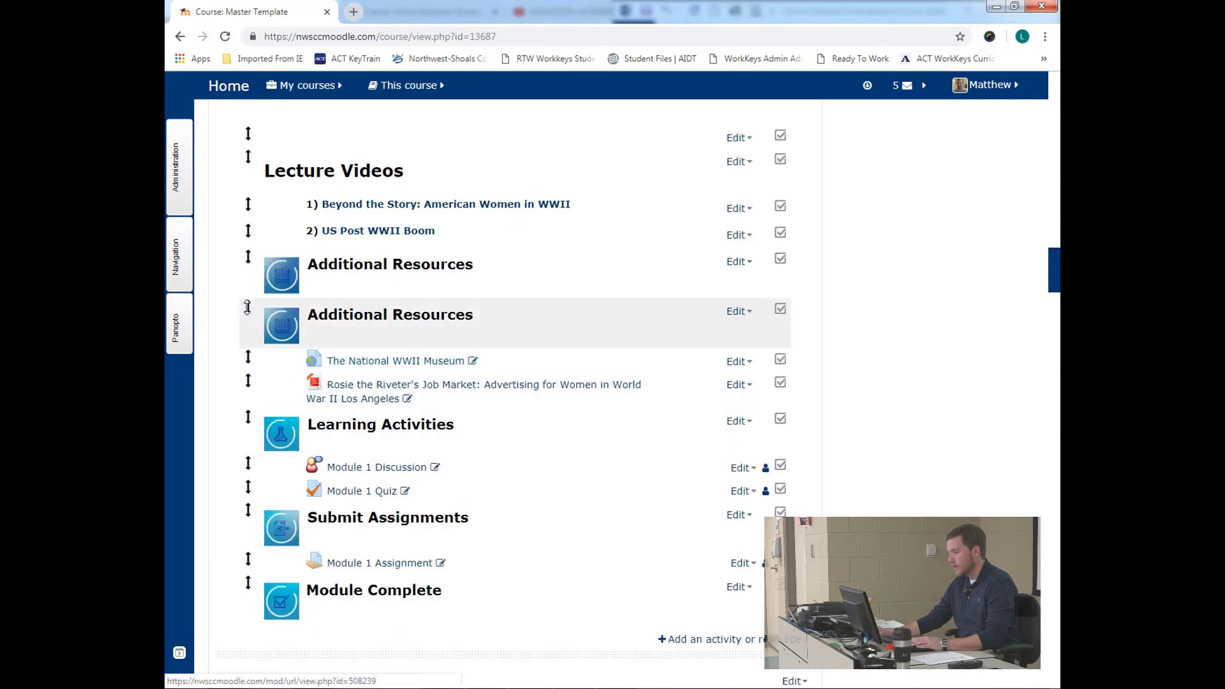
- Move the duplicated Additional Resources label into Module 2, between its learning objectives and the red example-content notice
{"action": "left_click_drag", "start_coordinate": [248, 307], "coordinate": [241, 577]}
{"action": "scroll", "coordinate": [240, 432], "scroll_direction": "down", "scroll_amount": 6}
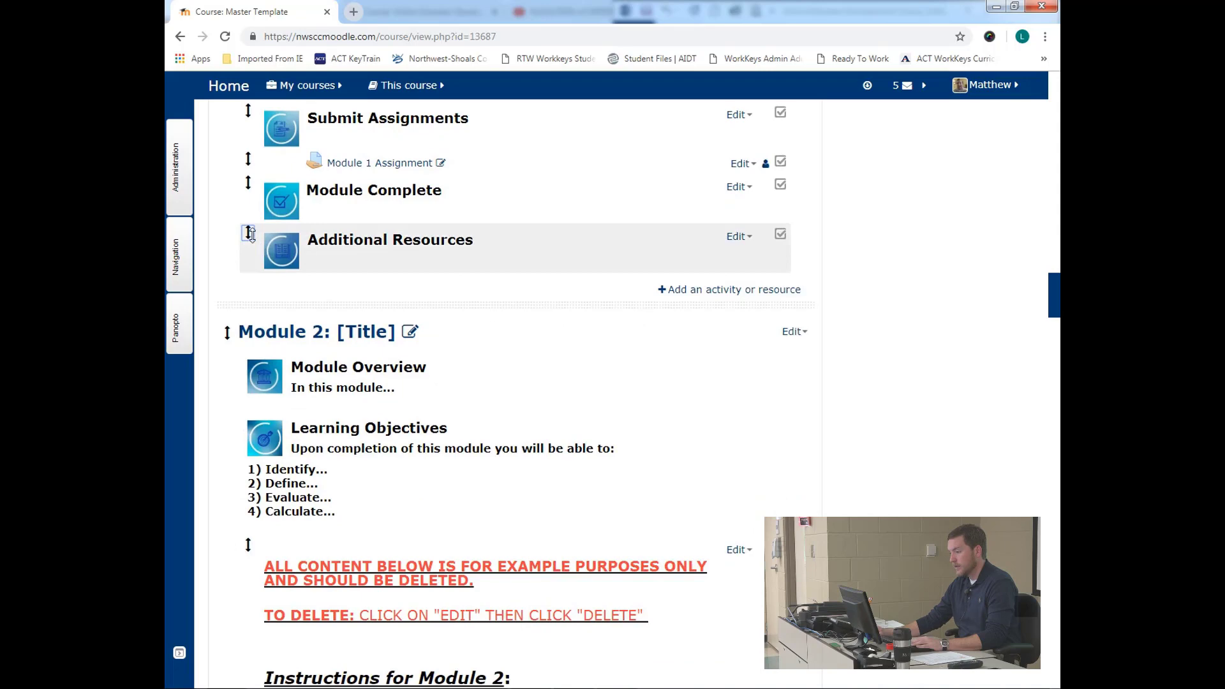
{"action": "left_click_drag", "start_coordinate": [249, 233], "coordinate": [253, 559]}
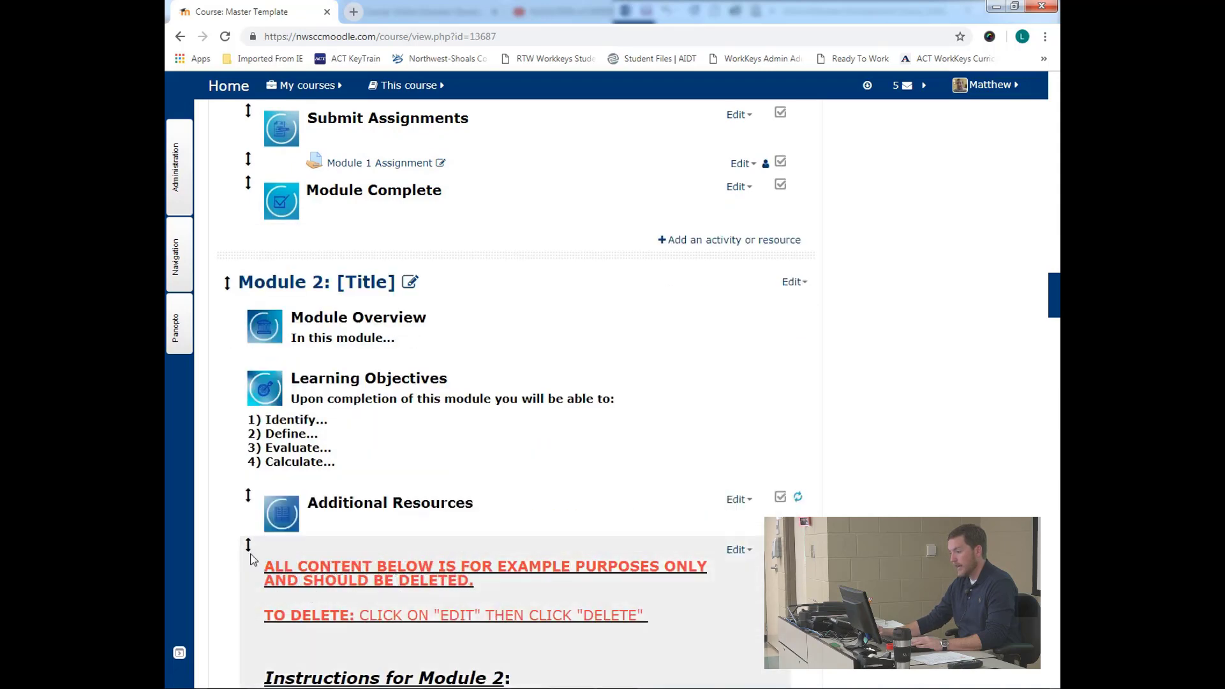
{"action": "scroll", "coordinate": [256, 549], "scroll_direction": "down", "scroll_amount": 5}
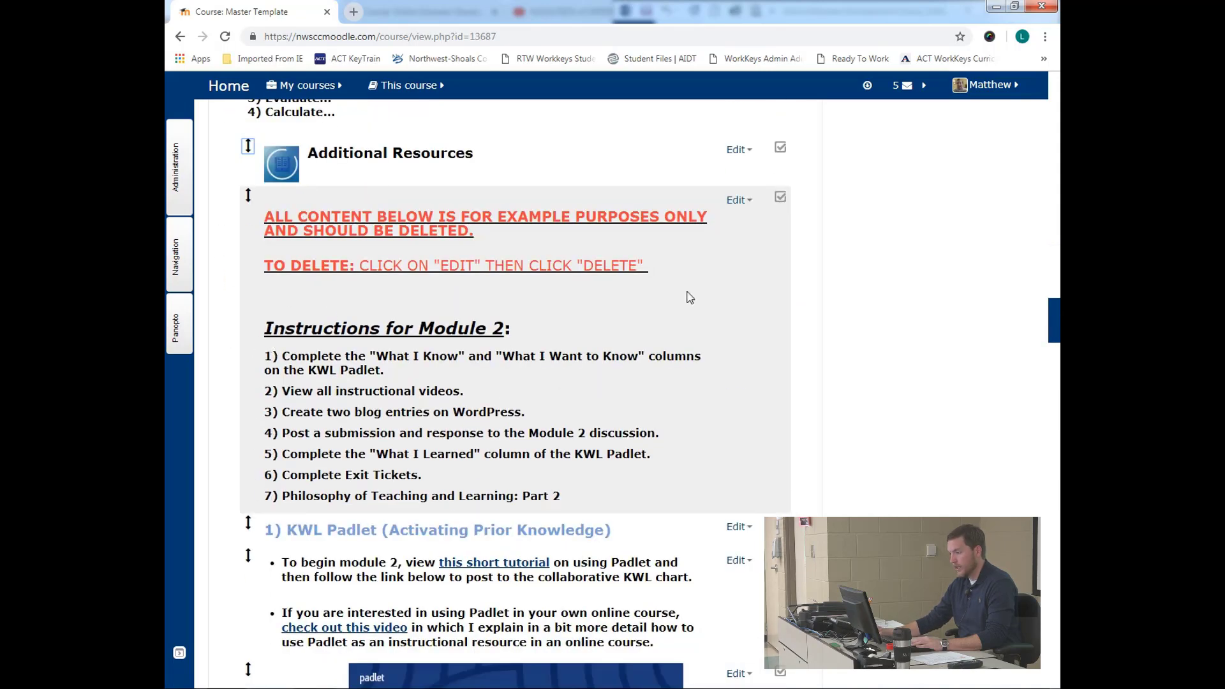
{"action": "scroll", "coordinate": [499, 512], "scroll_direction": "down", "scroll_amount": 4}
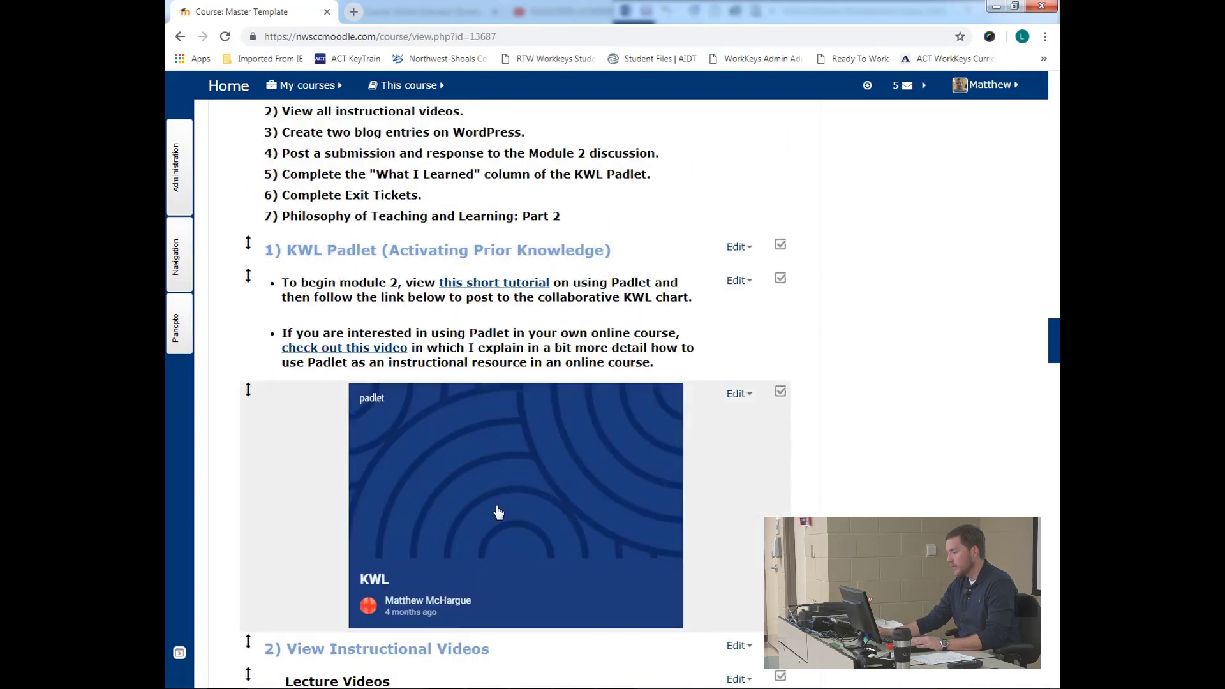
{"action": "scroll", "coordinate": [506, 391], "scroll_direction": "up", "scroll_amount": 7}
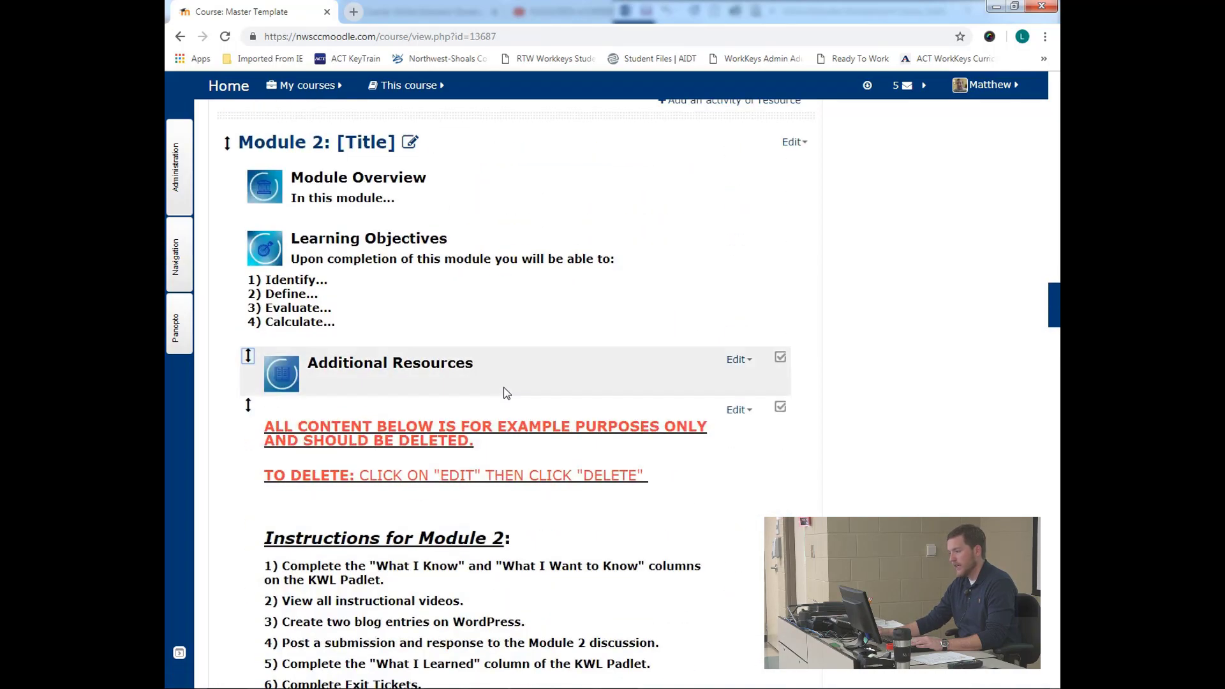
{"action": "scroll", "coordinate": [312, 379], "scroll_direction": "up", "scroll_amount": 7}
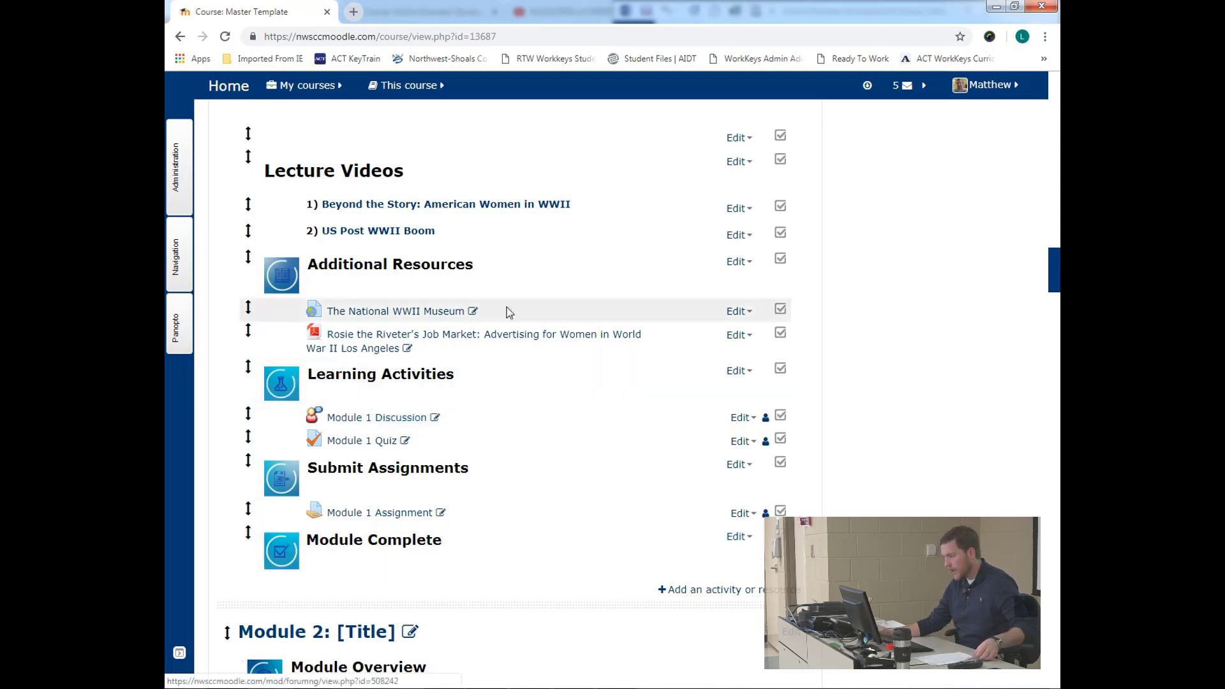
{"action": "scroll", "coordinate": [516, 284], "scroll_direction": "up", "scroll_amount": 20}
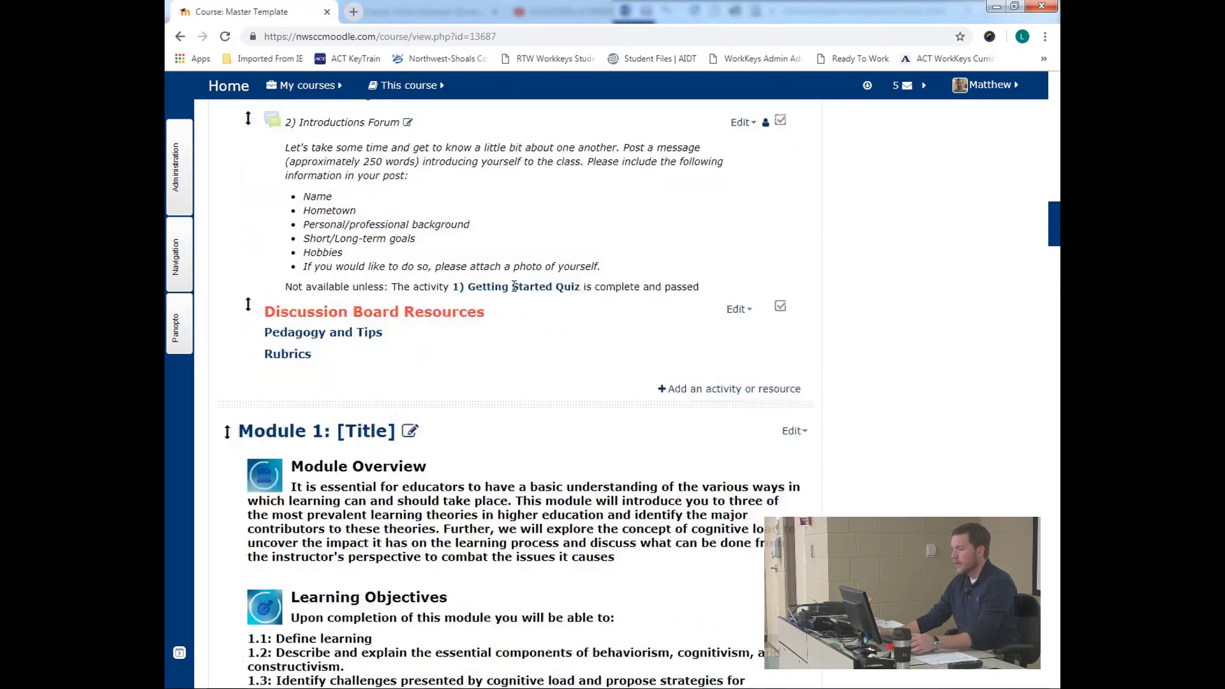